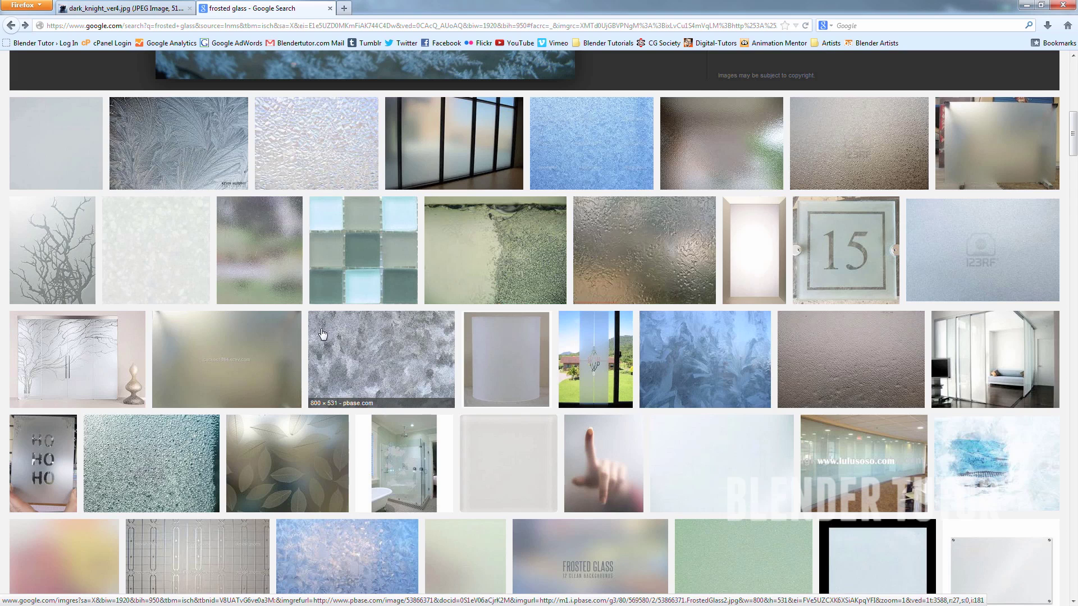
Review the frosted glass image results and the Dark Knight poster as references for the glass look
scroll(327, 336, "up", 10)
scroll(328, 333, "up", 3)
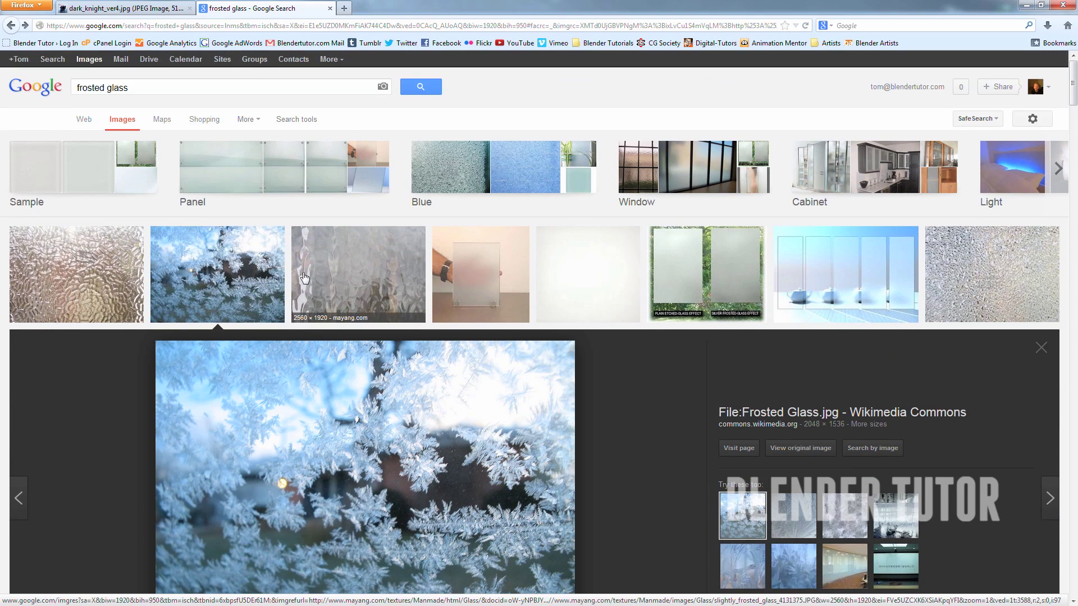
left_click(144, 8)
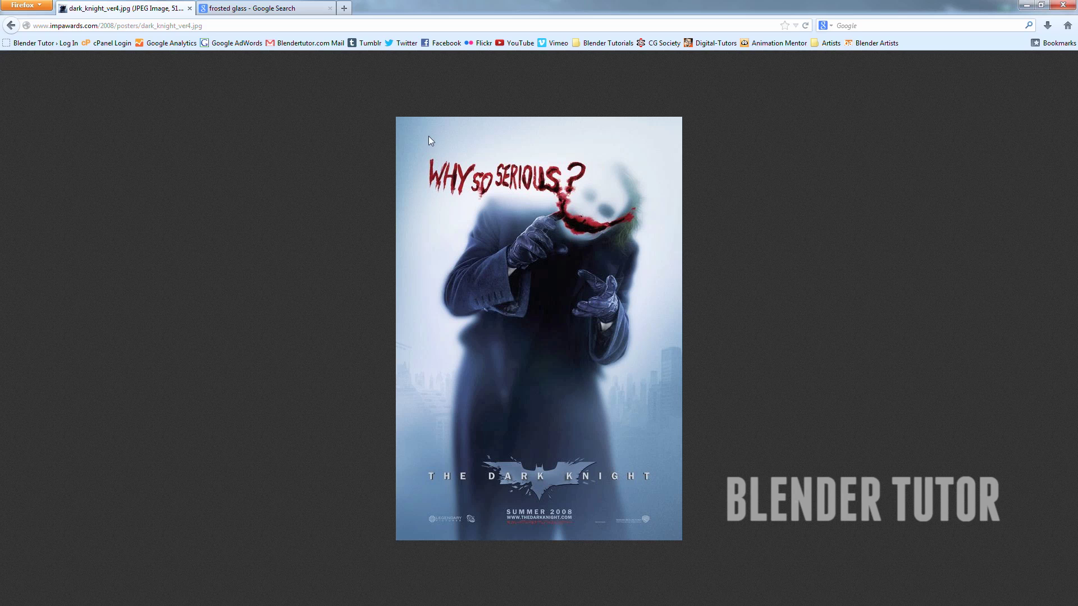
left_click(259, 13)
left_click(1026, 5)
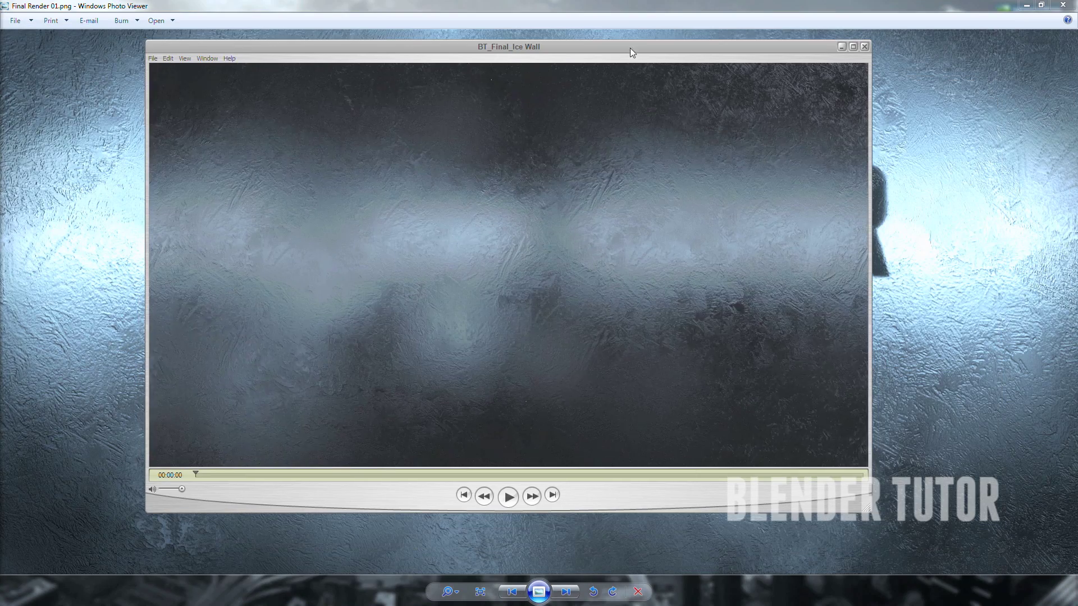
Scrub through the finished BT_Final_Ice Wall animation and minimize its player window
left_click_drag(193, 473, 690, 341)
left_click(841, 47)
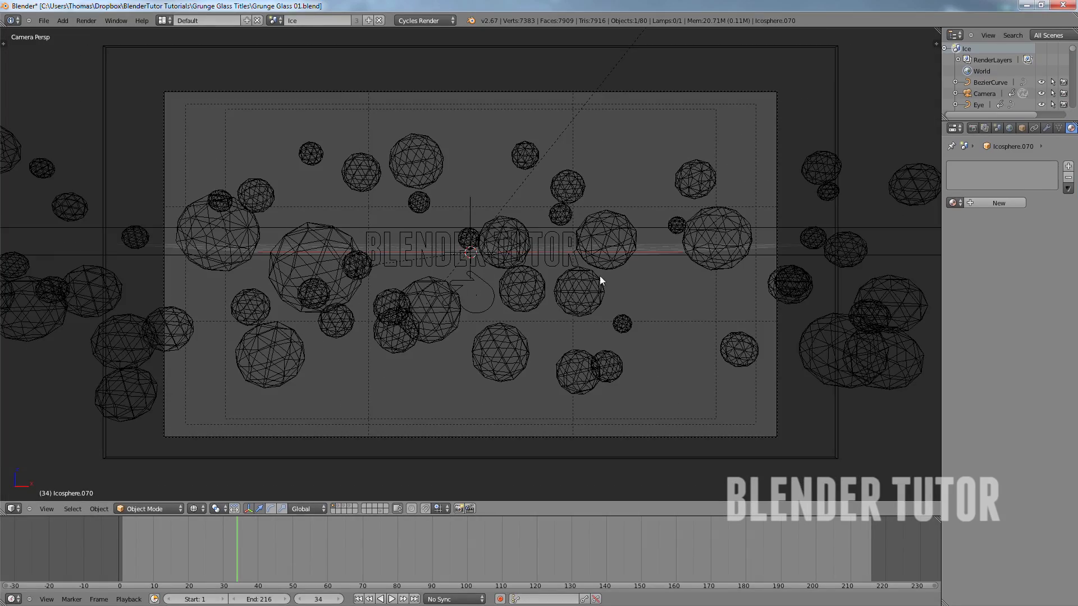
Examine the glass pane and the Eye object in solid shading in the finished Ice scene, moving the timeline to frame 86
middle_click_drag(682, 288, 515, 144)
right_click(512, 145)
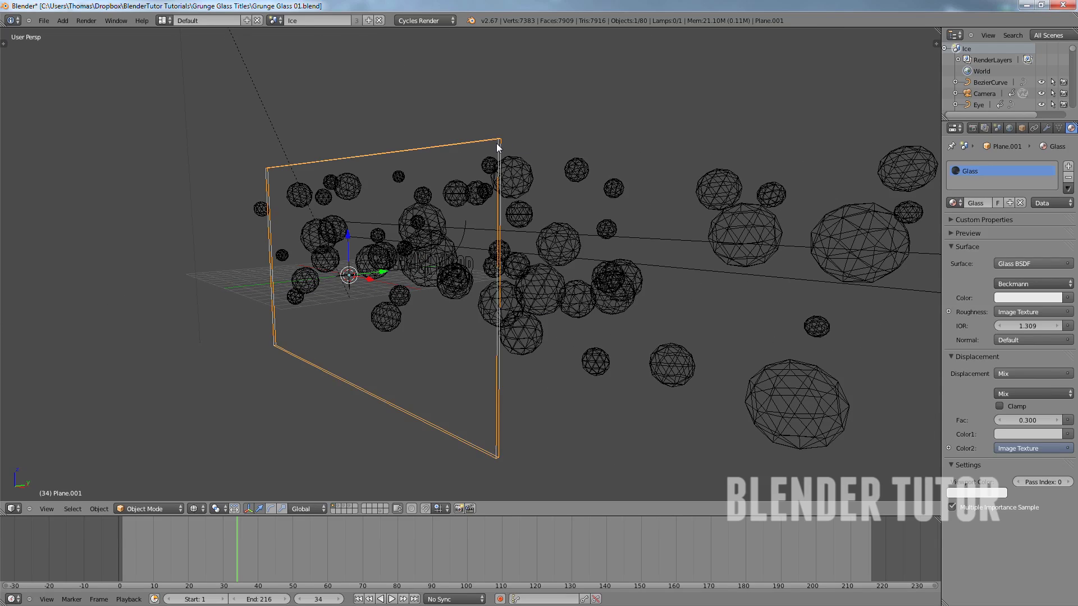
key("z")
mouse_move(448, 223)
middle_mouse_down()
mouse_move(378, 228)
mouse_move(533, 232)
mouse_move(490, 233)
mouse_move(564, 248)
mouse_move(458, 260)
middle_mouse_up()
middle_click_drag(388, 227, 469, 272)
right_click(473, 272)
left_click_drag(190, 554, 418, 540)
right_click(506, 306)
scroll(509, 372, "down", 1)
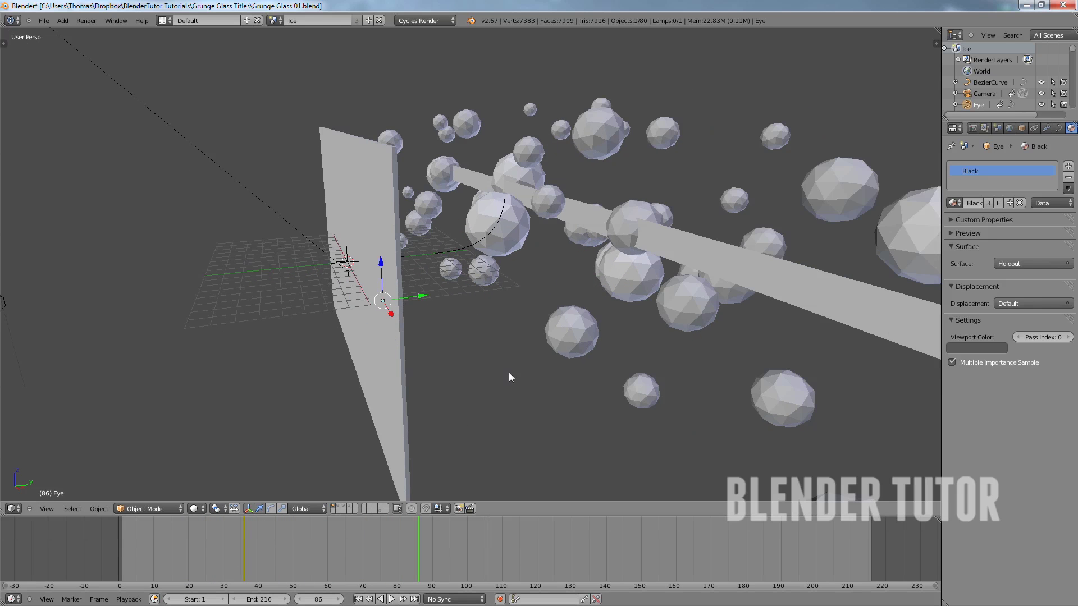
Inspect the icospheres behind the glass pane and the emission material assigned to them
middle_click_drag(540, 349, 575, 346)
right_click(631, 248)
middle_click_drag(506, 225, 548, 239)
right_click(548, 239)
middle_click_drag(578, 279, 686, 265)
scroll(540, 312, "up", 4)
scroll(486, 319, "down", 5)
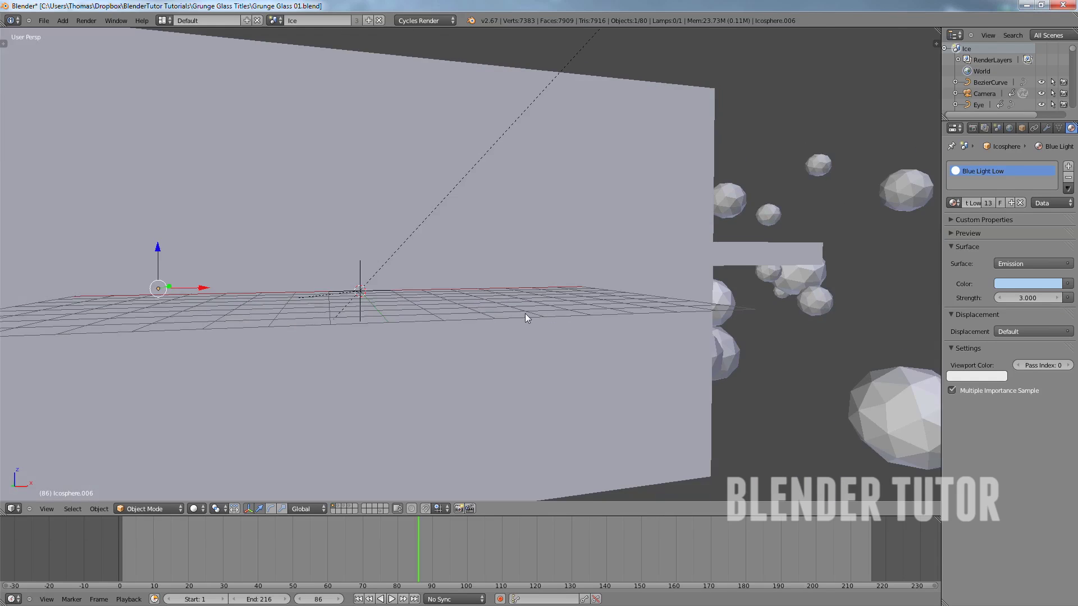
Inspect the sun lamp's settings and its placement relative to the glass pane and the camera
right_click(567, 146)
right_click(566, 147)
middle_click_drag(516, 251, 448, 290)
scroll(448, 287, "up", 3)
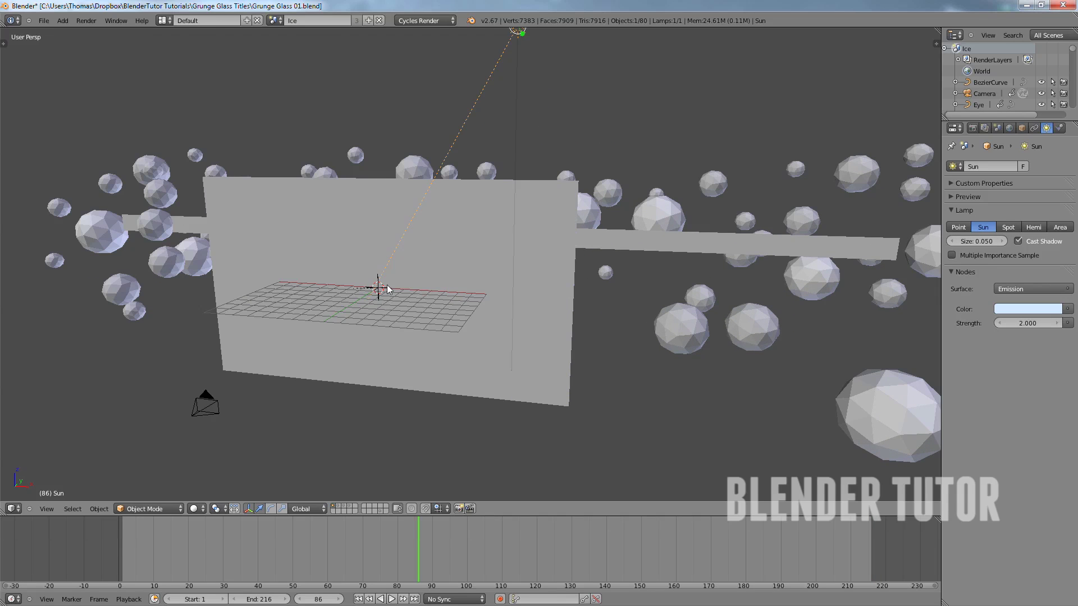
scroll(388, 308, "up", 3)
middle_click_drag(396, 302, 477, 274)
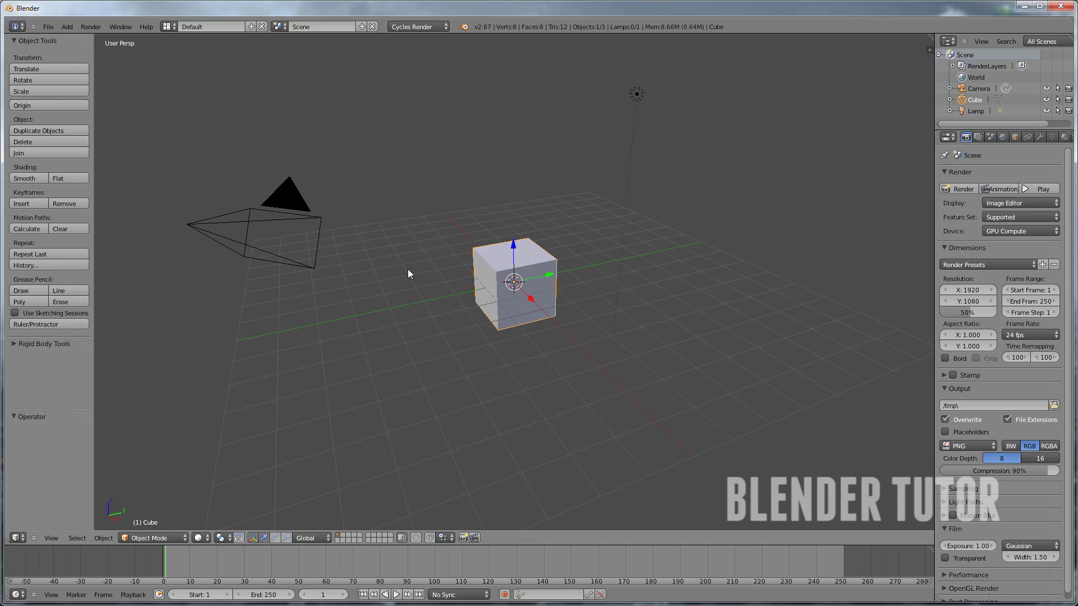
Turn on the on-screen key display in the new default scene
key("n")
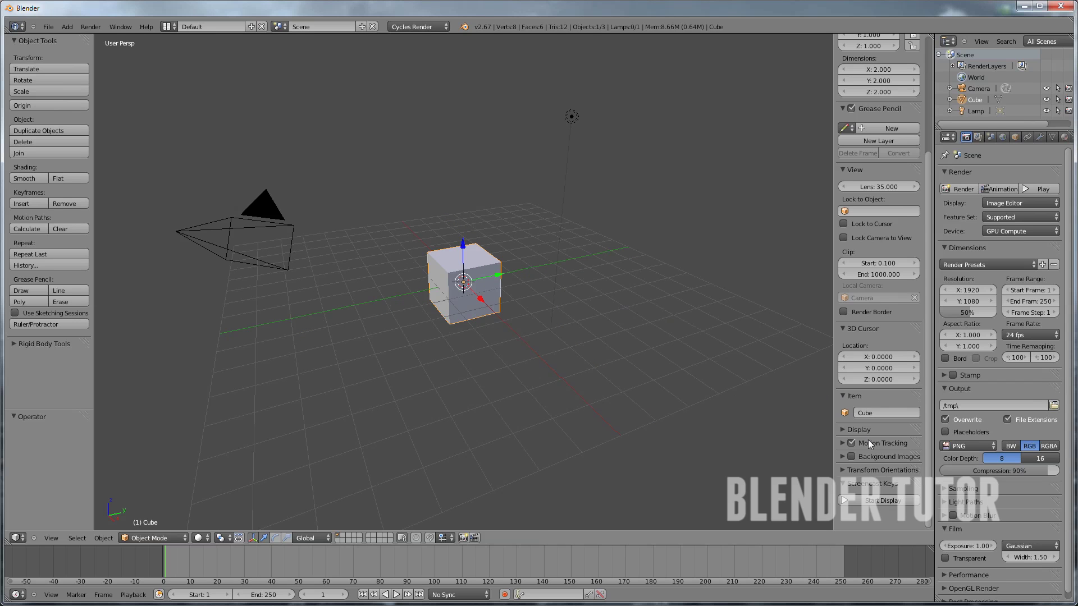
left_click(882, 500)
key("n")
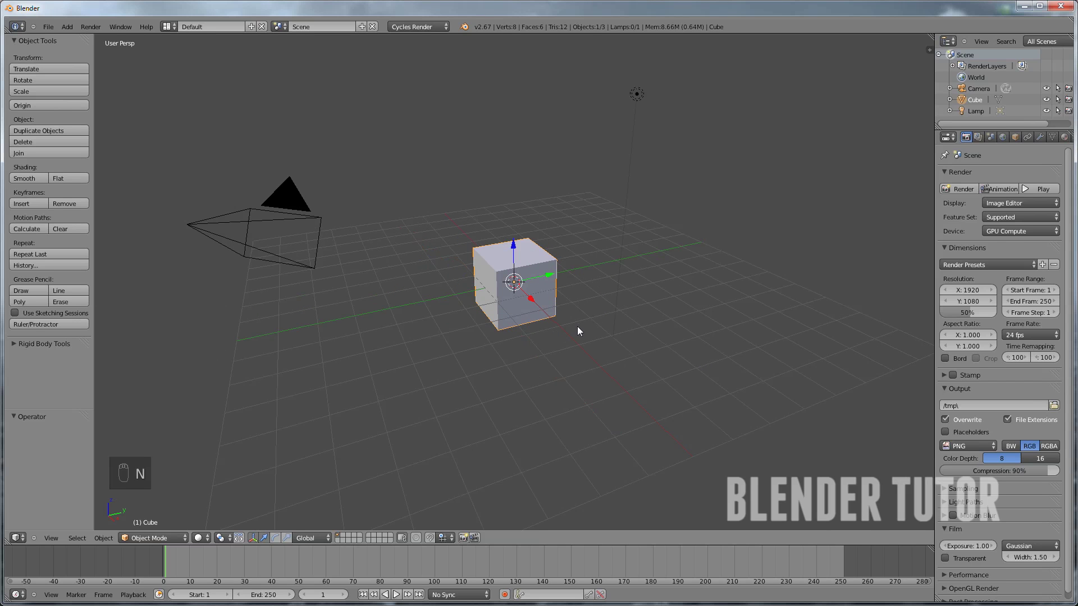
Switch to orthographic projection and scale the default cube about 8.7 times in X and Z, excluding Y, to form a slab
key("KP_1")
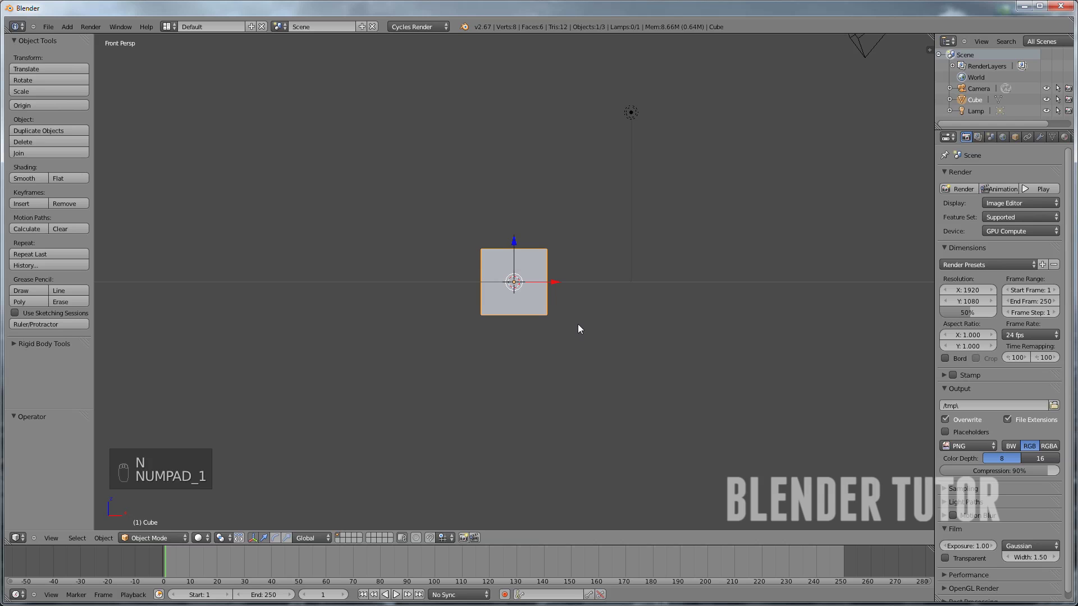
key("KP_5")
scroll(533, 285, "down", 3)
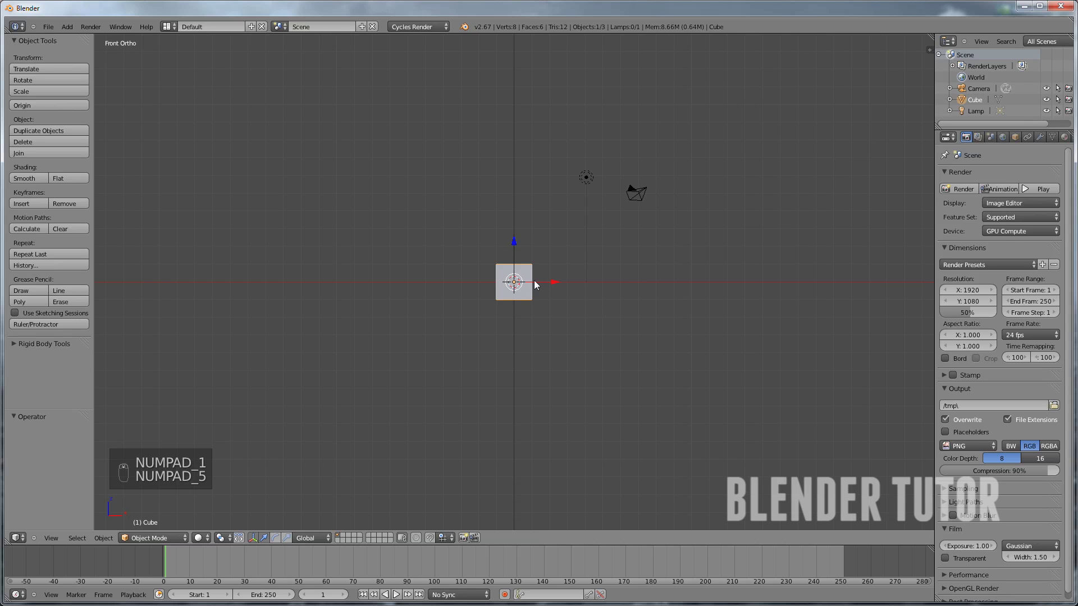
mouse_move(540, 291)
middle_mouse_down()
mouse_move(558, 299)
mouse_move(544, 295)
middle_mouse_up()
scroll(542, 292, "up", 4)
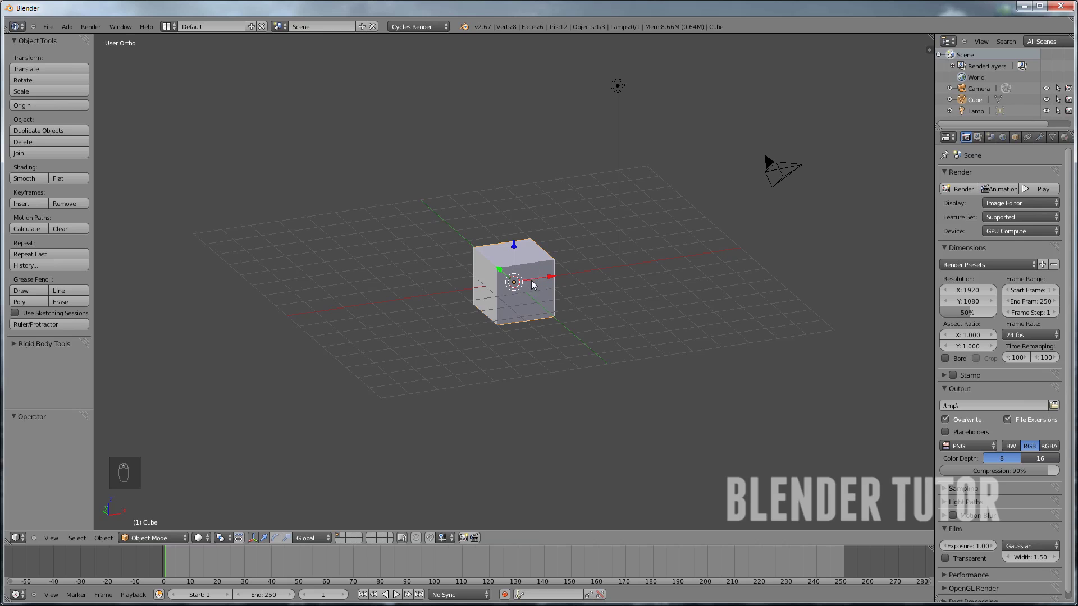
scroll(530, 273, "down", 3)
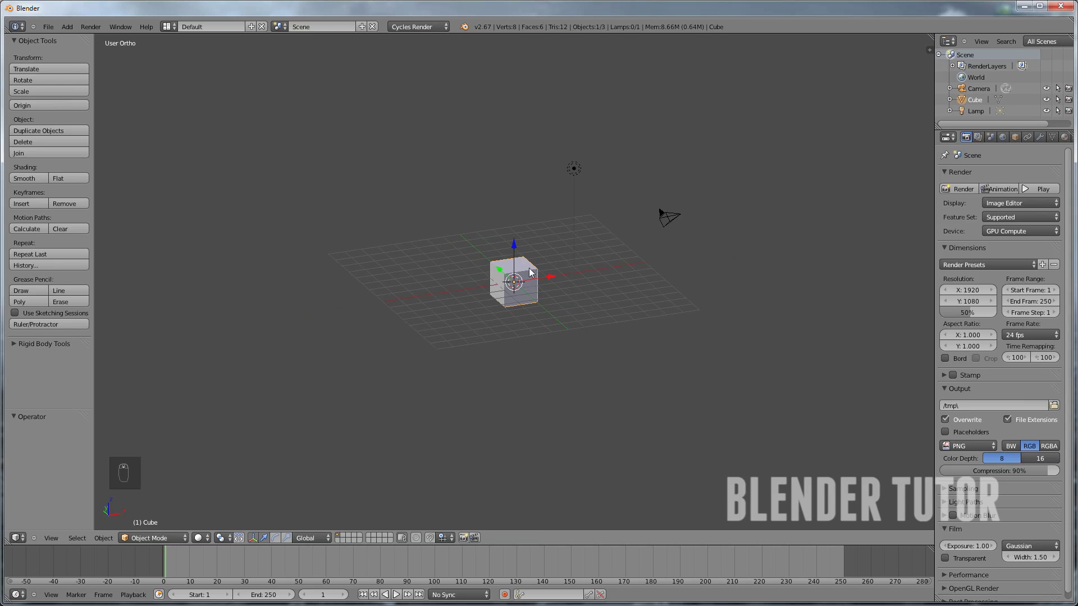
key("s")
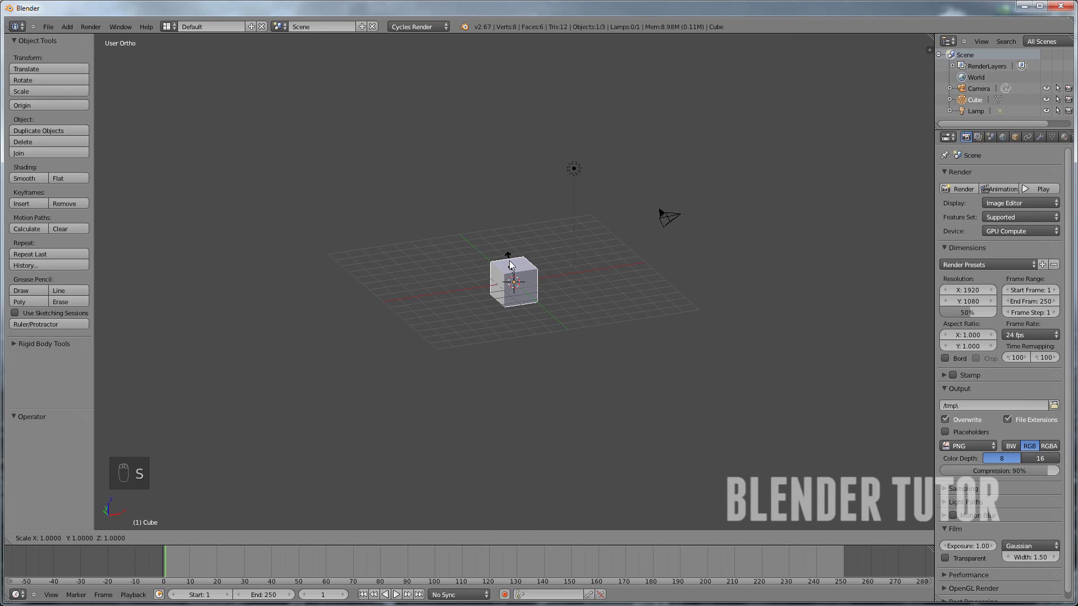
key("shift+y")
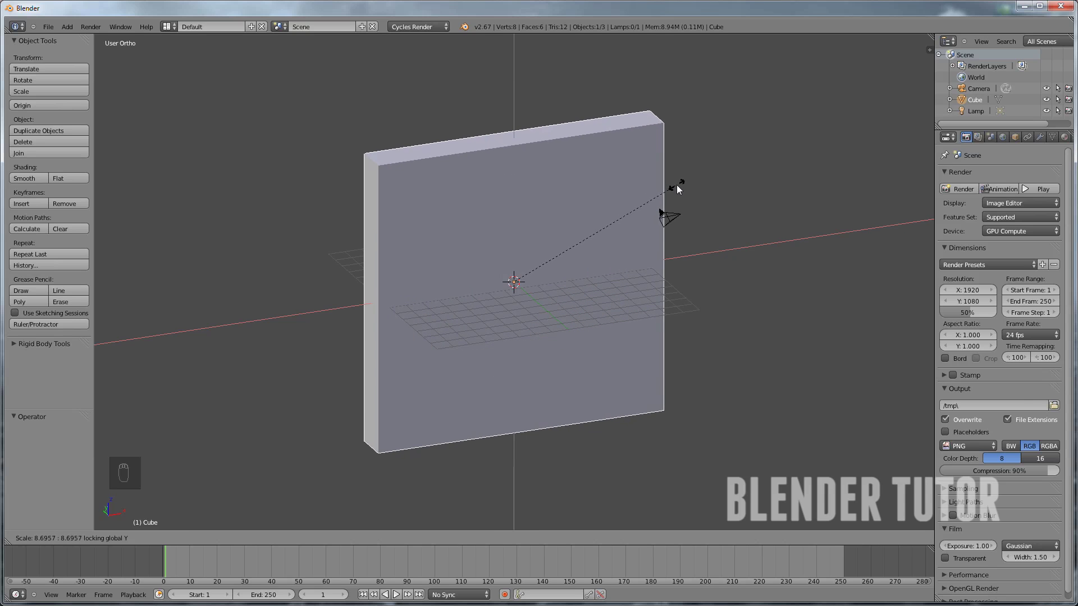
left_click(676, 185)
Thin the slab by scaling it along the Y axis by about 0.33
middle_click_drag(660, 211, 547, 224)
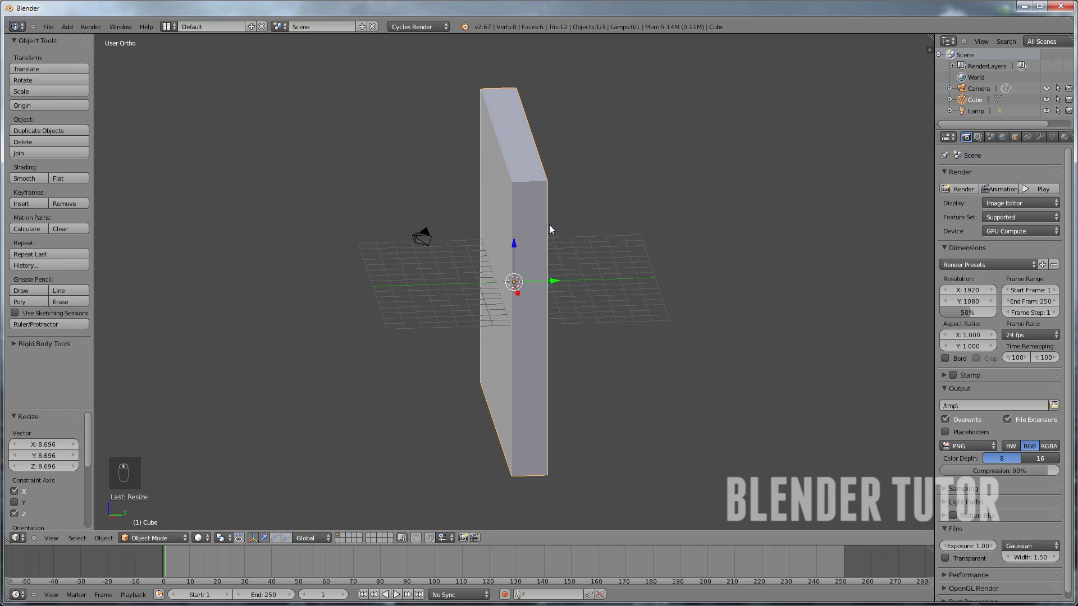
key("KP_3")
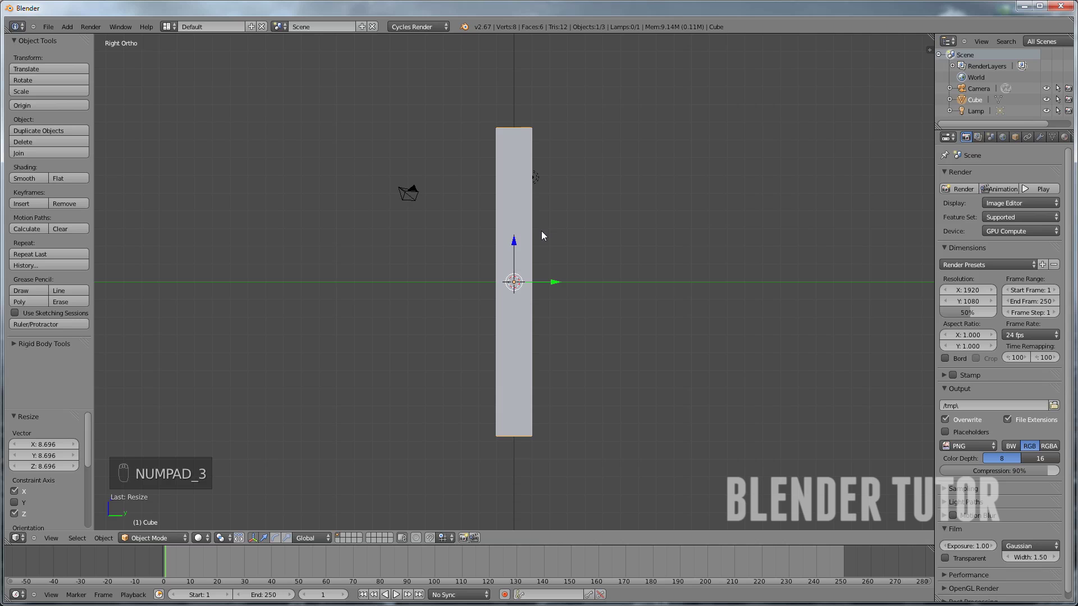
scroll(550, 242, "up", 3)
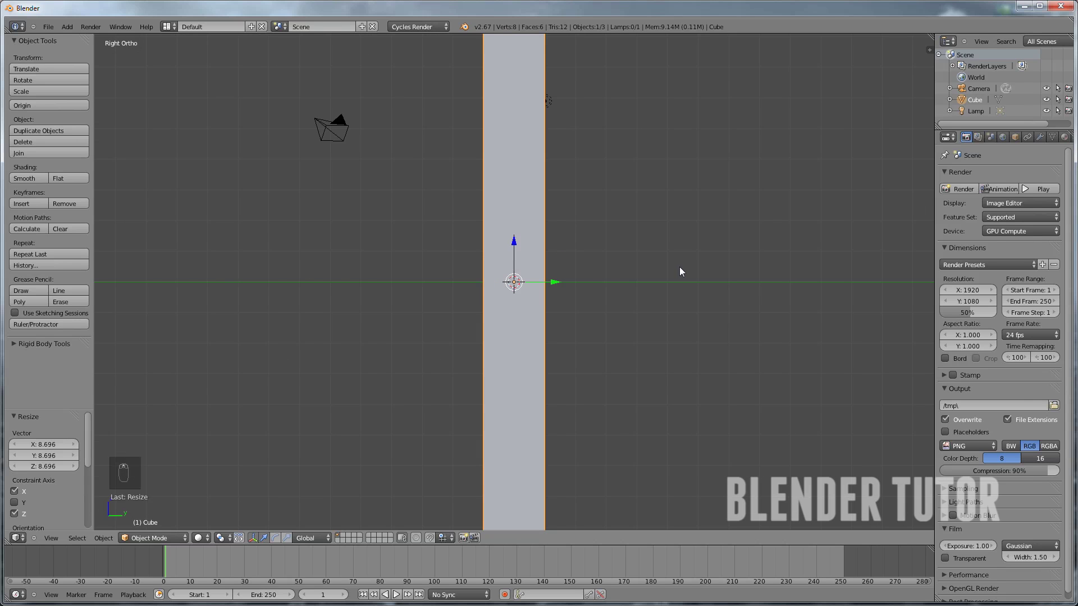
key("s")
key("y")
left_click(565, 263)
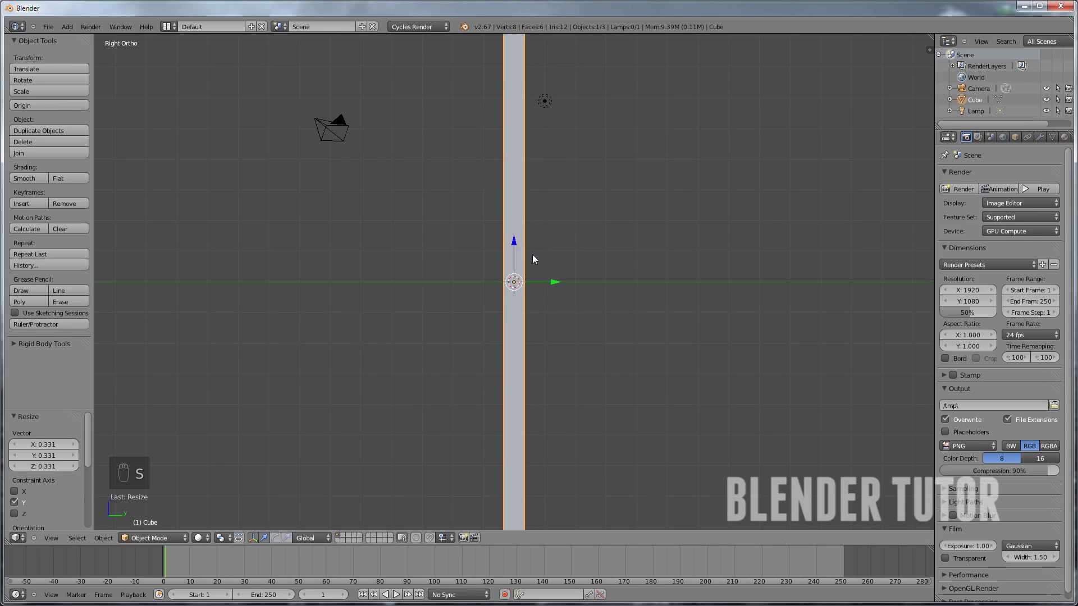
Thin the slab further in the right side view by scaling it along Y by about 0.18
scroll(499, 244, "down", 4)
middle_click_drag(522, 244, 496, 269)
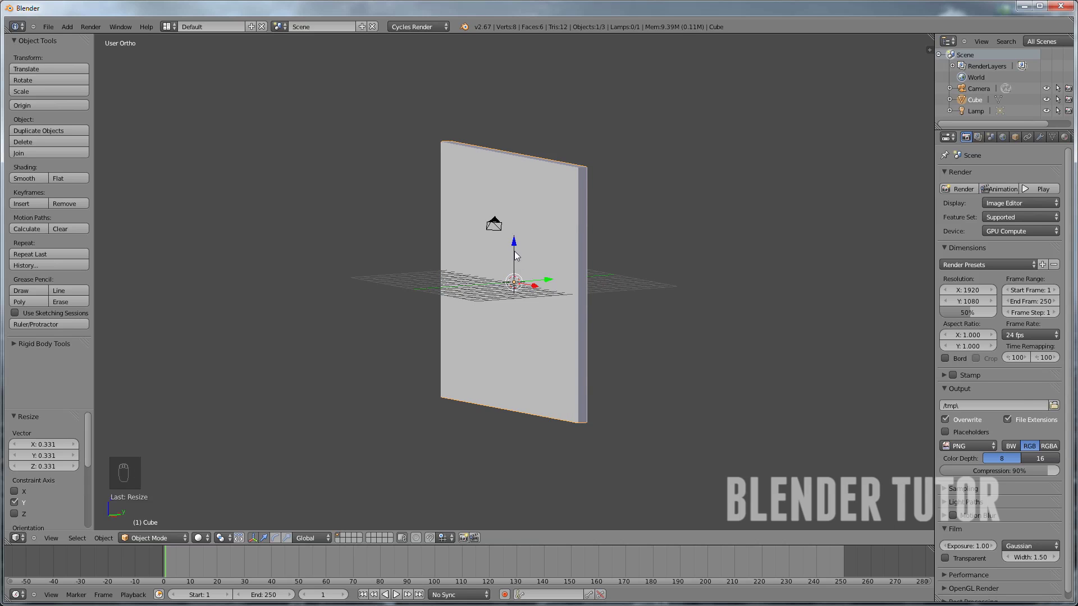
scroll(521, 257, "up", 3)
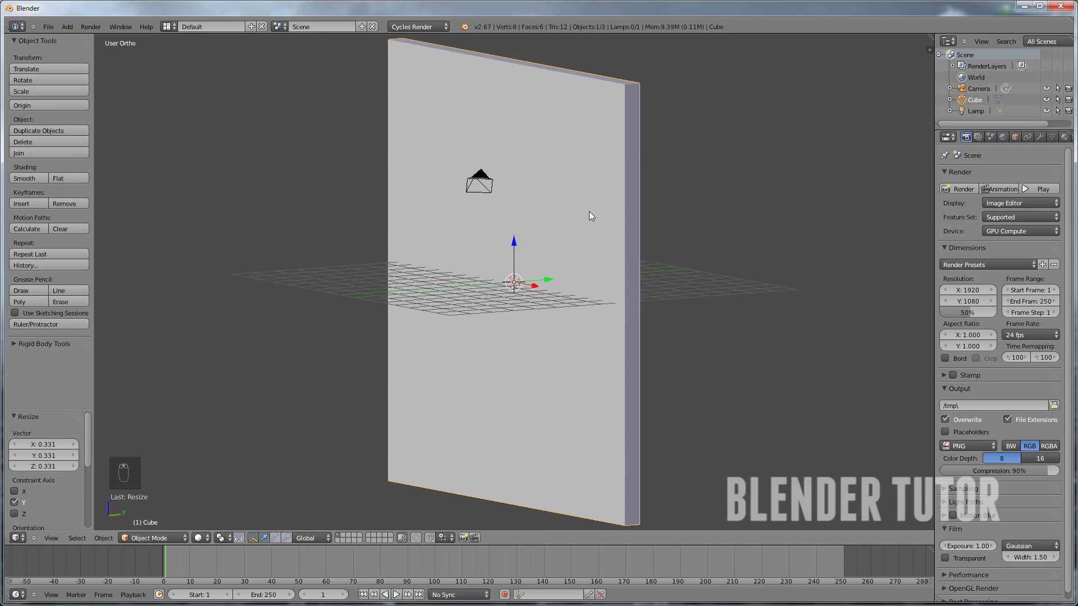
key("KP_3")
scroll(612, 216, "up", 2)
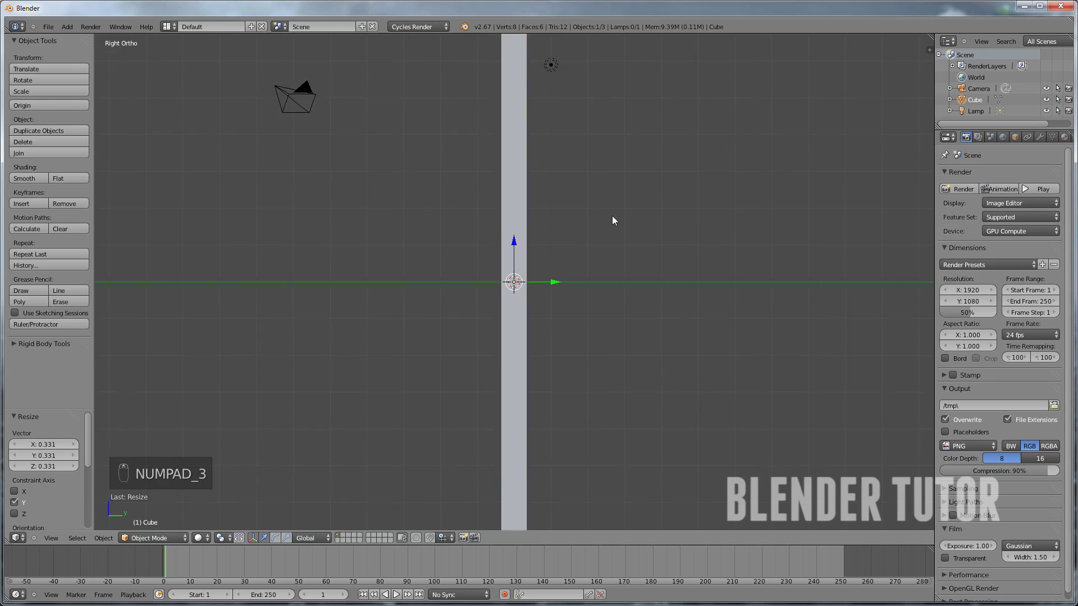
key("s")
key("y")
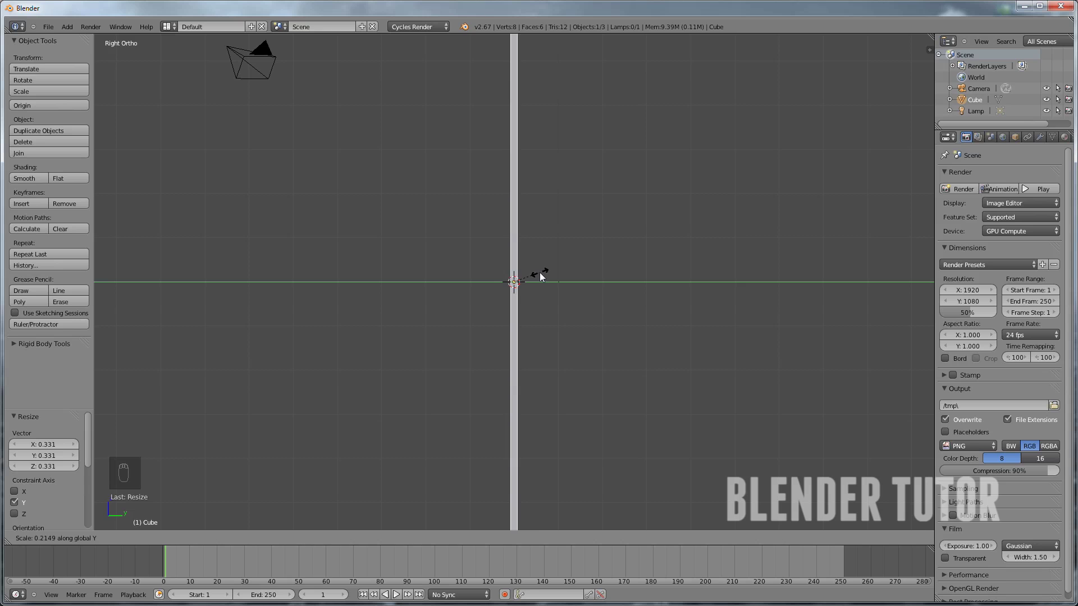
left_click(535, 273)
Reduce the slab's Y thickness once more by a factor of about 0.43
scroll(535, 280, "up", 5)
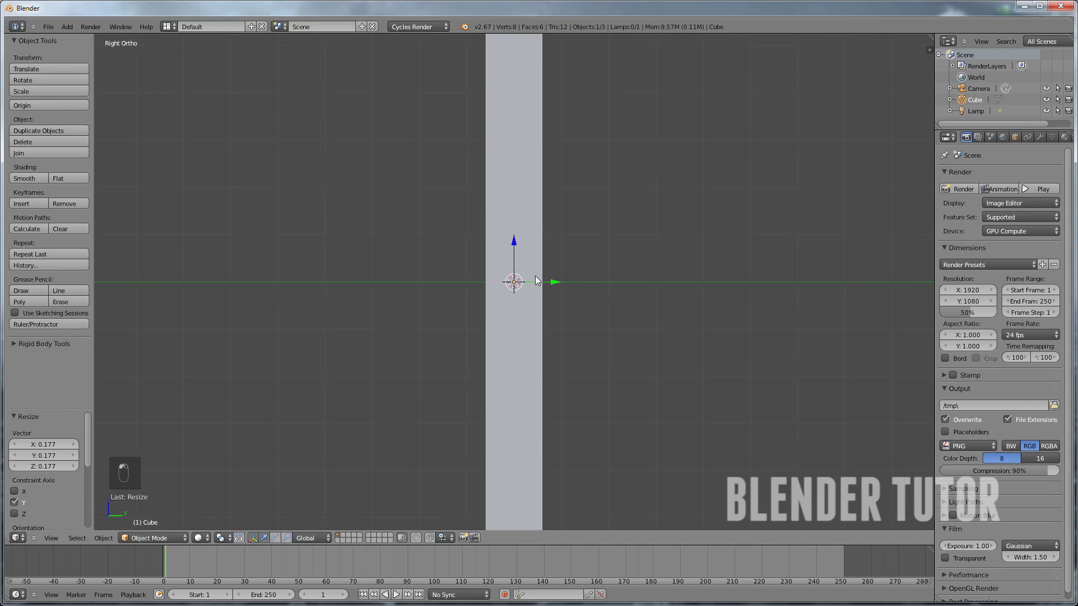
key("s")
key("y")
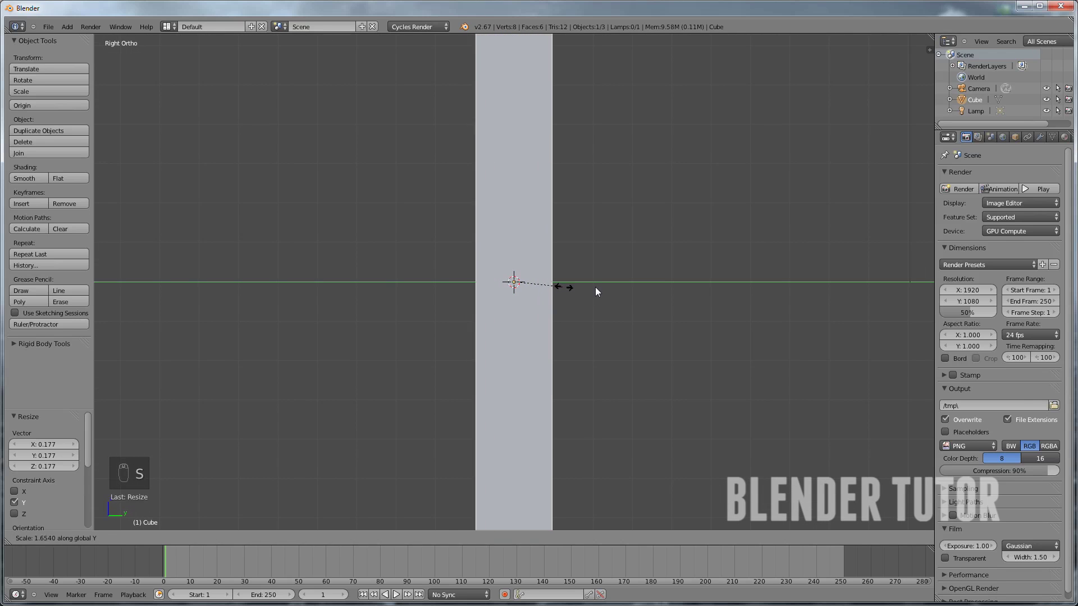
left_click(523, 292)
Align the camera to the front view so it faces the slab straight on
scroll(523, 291, "down", 4)
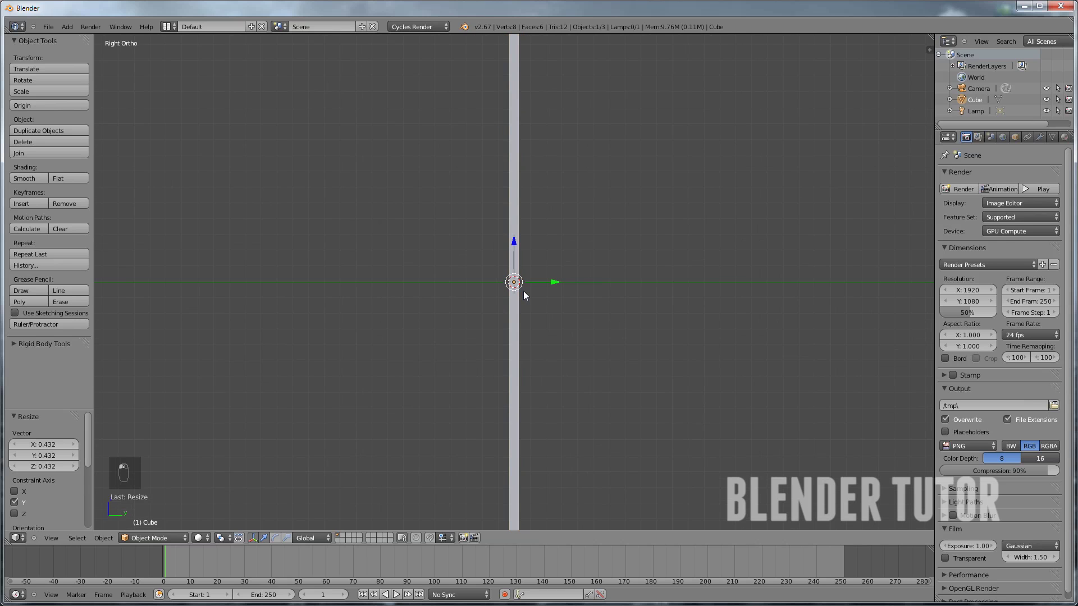
middle_click_drag(546, 291, 582, 288)
key("KP_1")
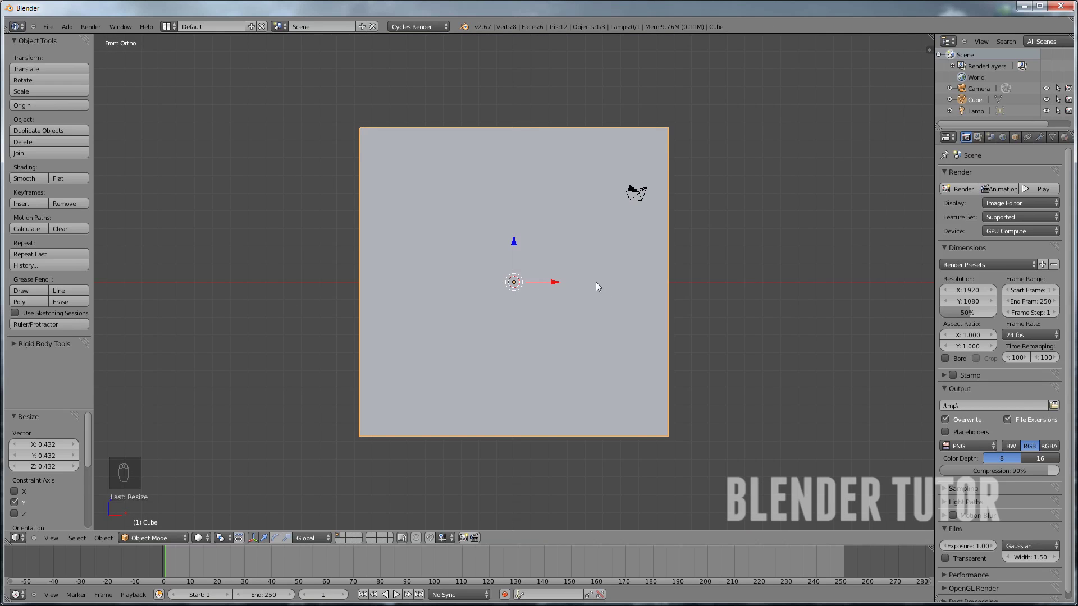
key("ctrl+alt+KP_0")
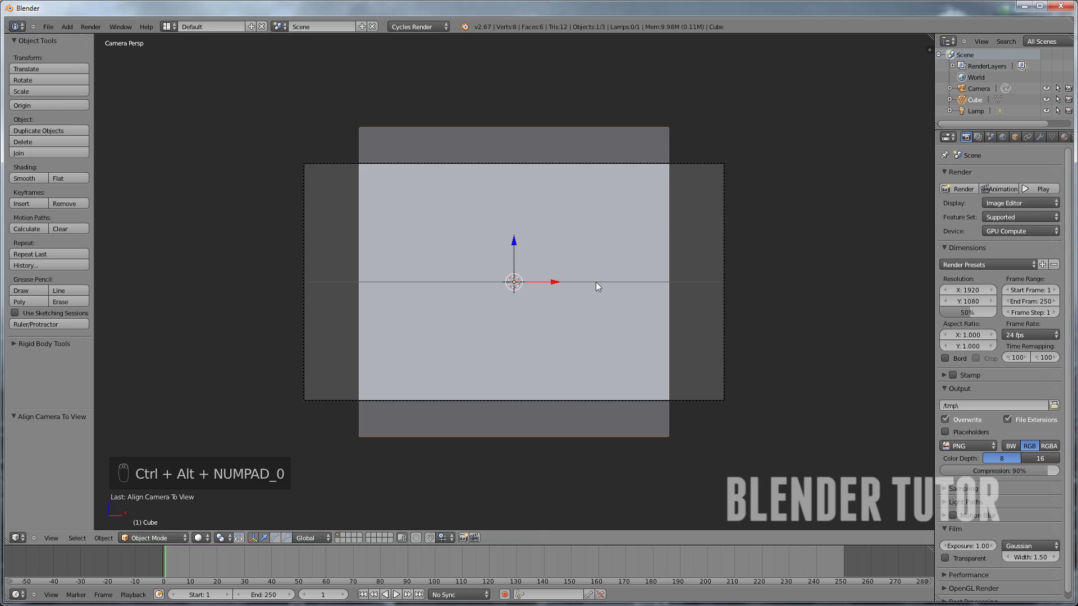
Set the camera's focal length to 28 mm
right_click(712, 172)
scroll(589, 235, "up", 3)
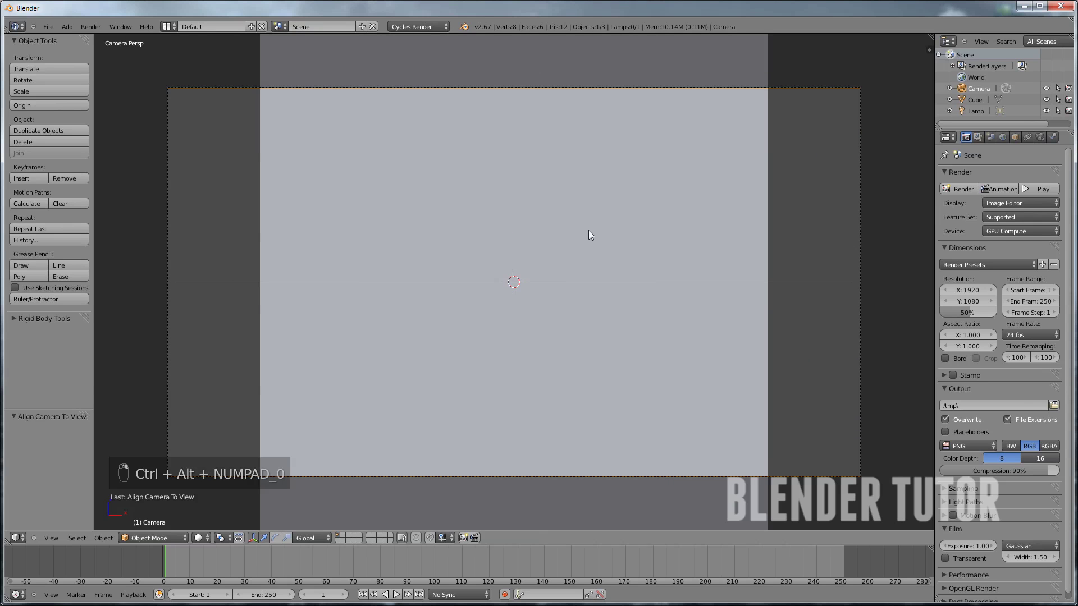
left_click(1039, 137)
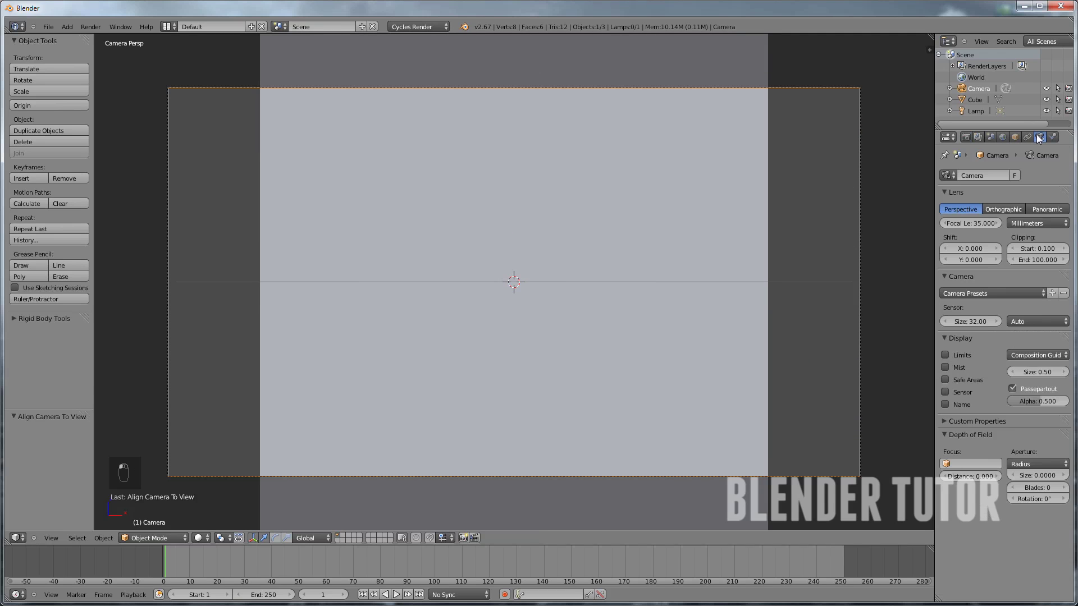
type("28")
key("Return")
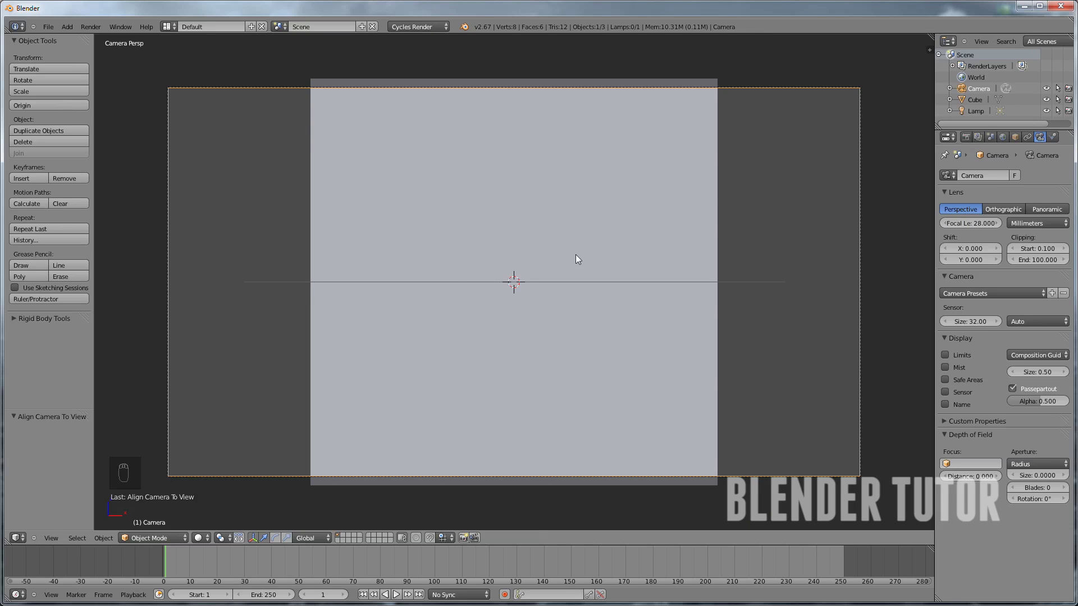
Move the camera about 1.58 units closer to the slab along its local Z axis, and select the slab
key("g")
key("z")
key("z")
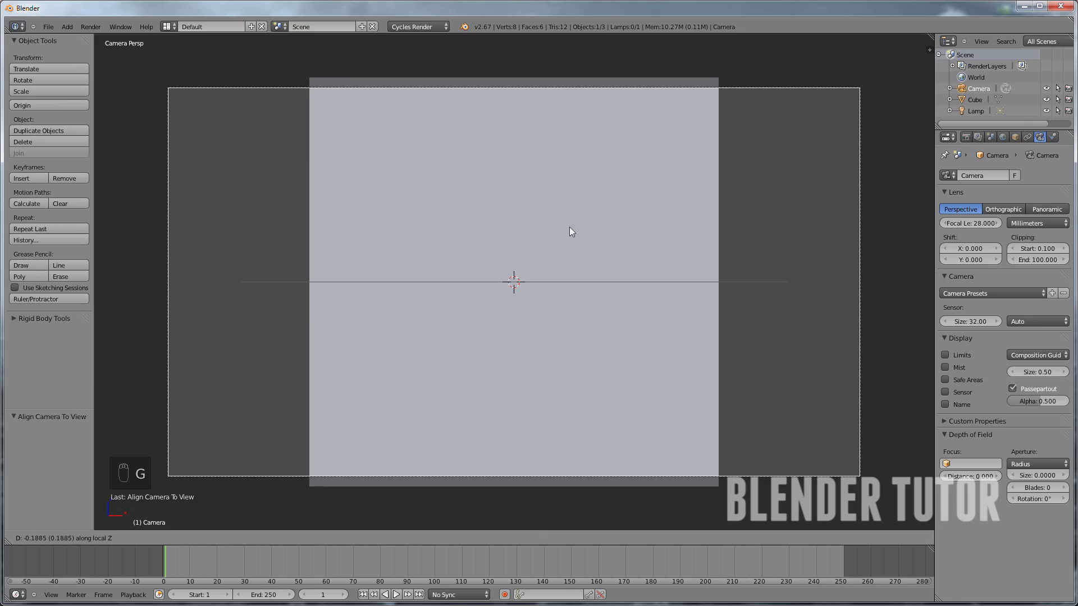
left_click(555, 191)
right_click(555, 185)
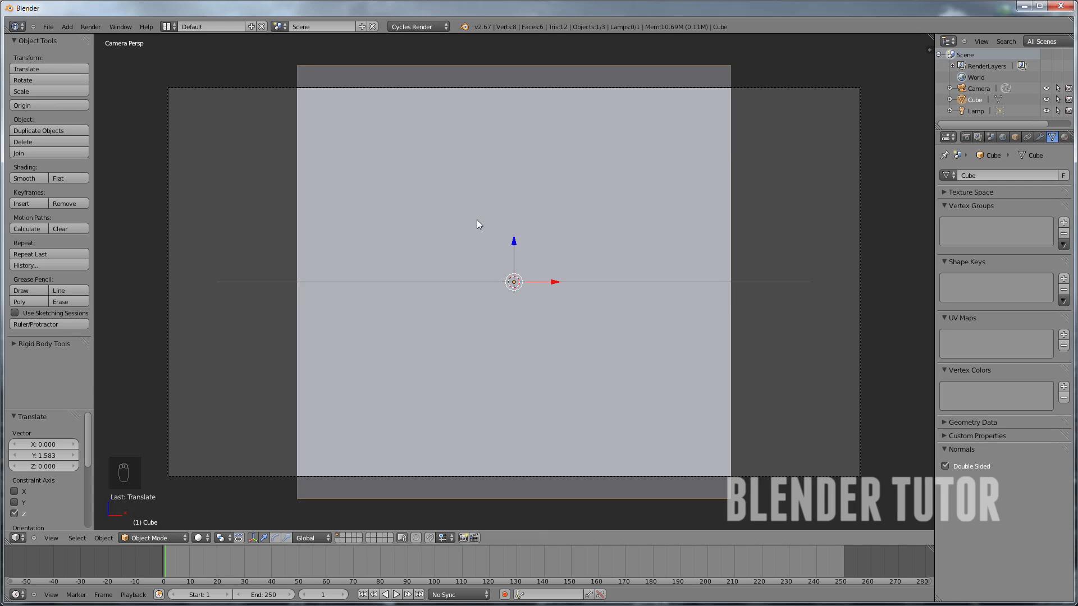
Widen the slab along X by a factor of about 1.73, and scale it up uniformly by about 1.1
key("s")
key("x")
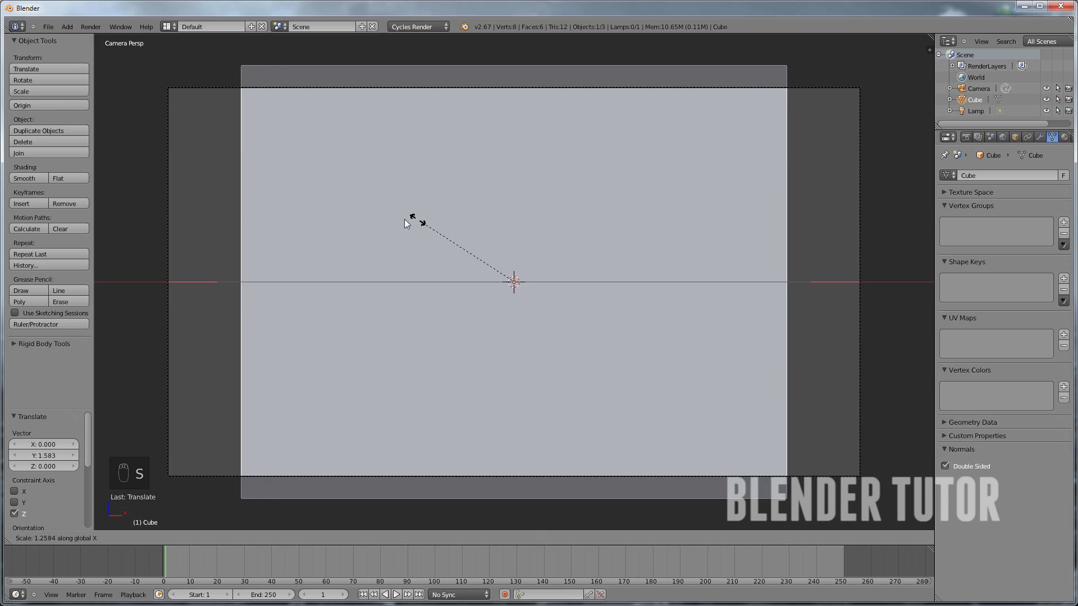
left_click(371, 217)
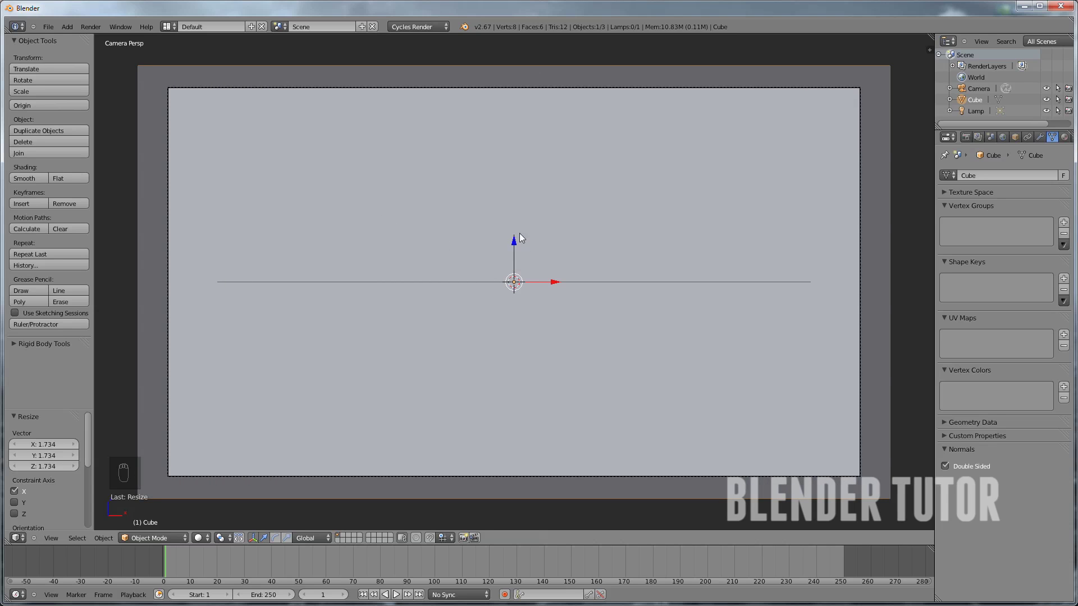
key("s")
left_click(538, 229)
scroll(527, 231, "down", 1)
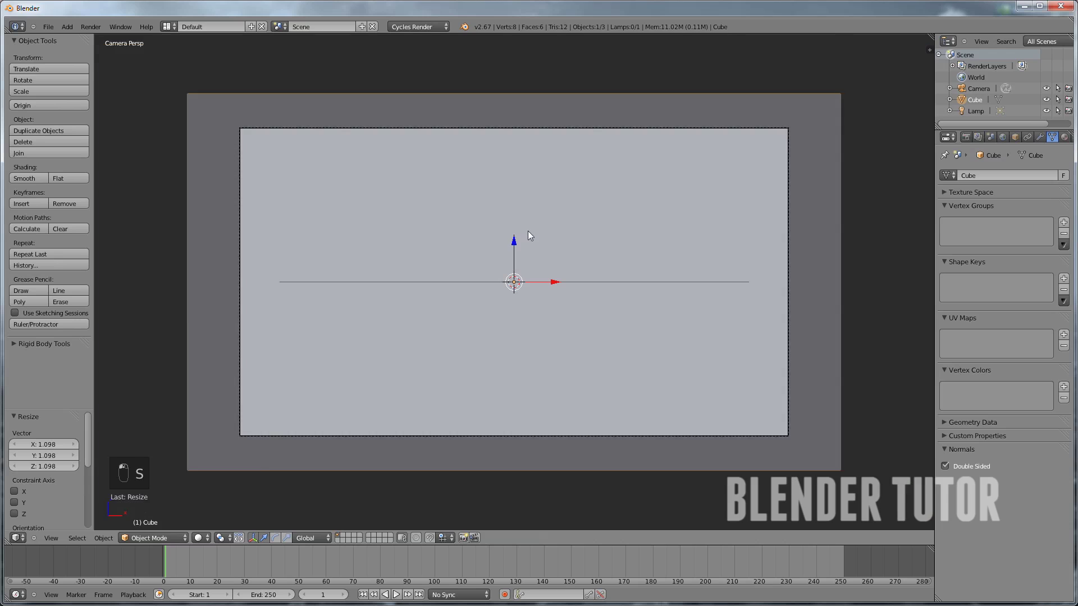
Delete the lamp from the scene
middle_click_drag(528, 231, 473, 243)
middle_click_drag(481, 248, 507, 198)
right_click(522, 173)
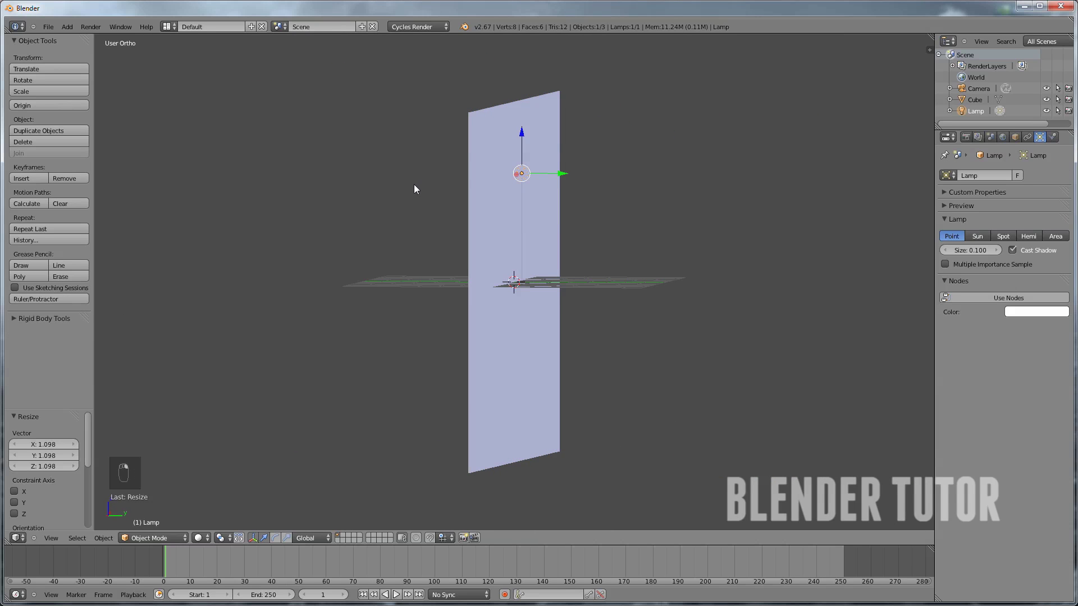
key("x")
left_click(413, 186)
Thicken the slab along the Y axis by a factor of about 1.14
middle_click_drag(409, 202, 484, 211)
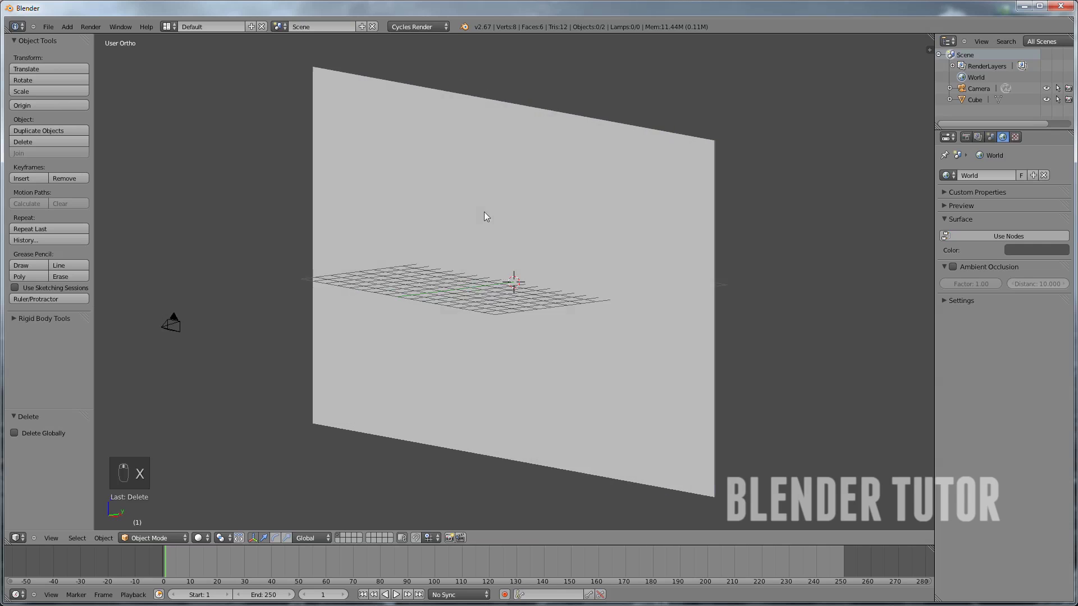
middle_click_drag(606, 243, 533, 230)
right_click(518, 232)
key("s")
key("y")
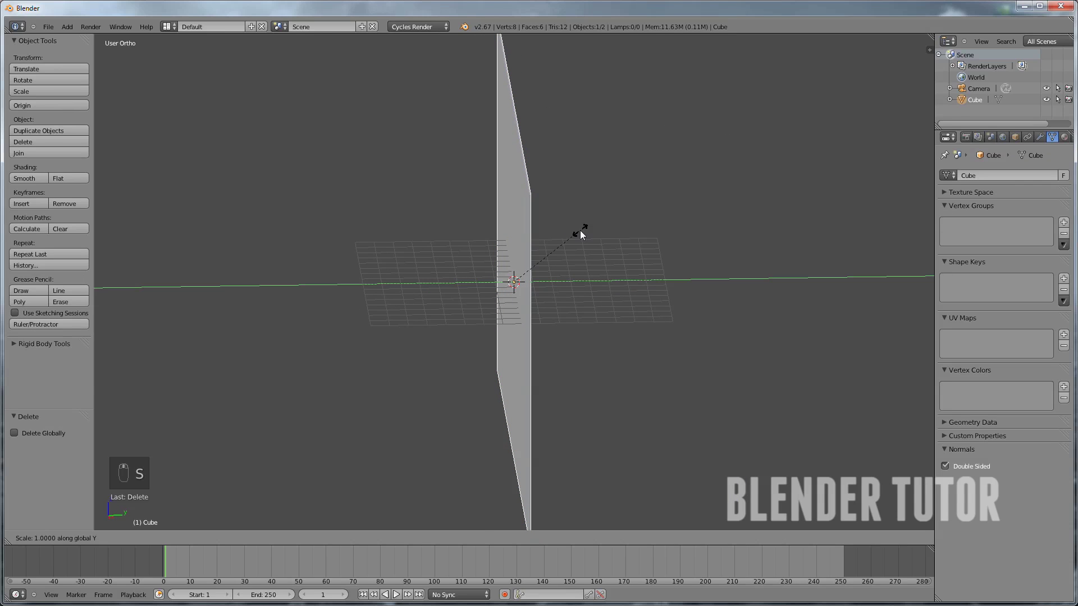
left_click(701, 211)
mouse_move(581, 242)
middle_mouse_down()
mouse_move(540, 240)
mouse_move(635, 260)
mouse_move(551, 263)
mouse_move(590, 255)
middle_mouse_up()
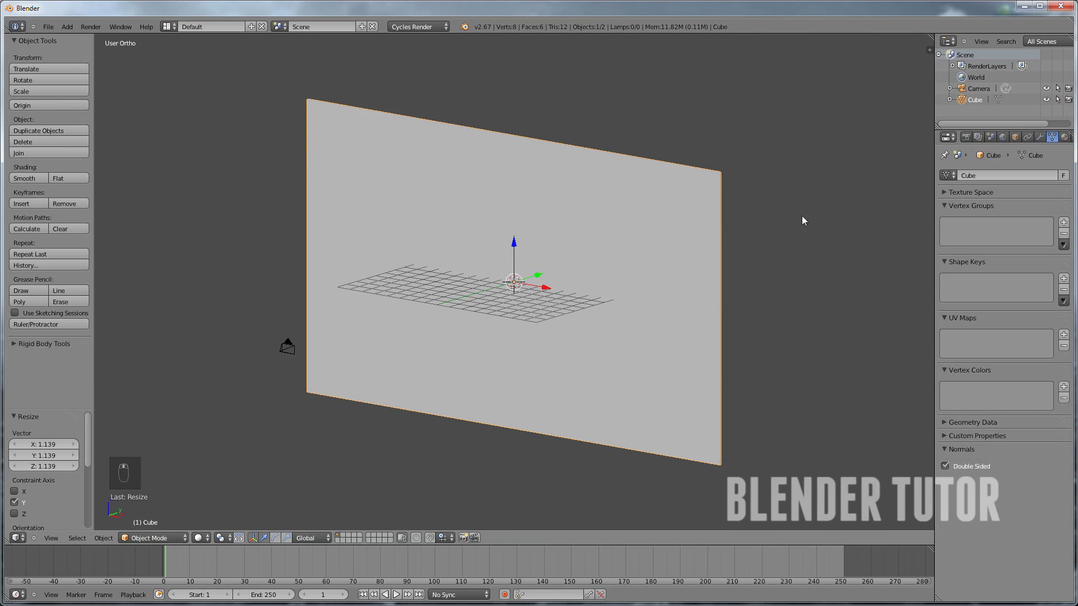
Rename the slab object as "Ice Wall"
left_click(1065, 138)
left_click(1013, 138)
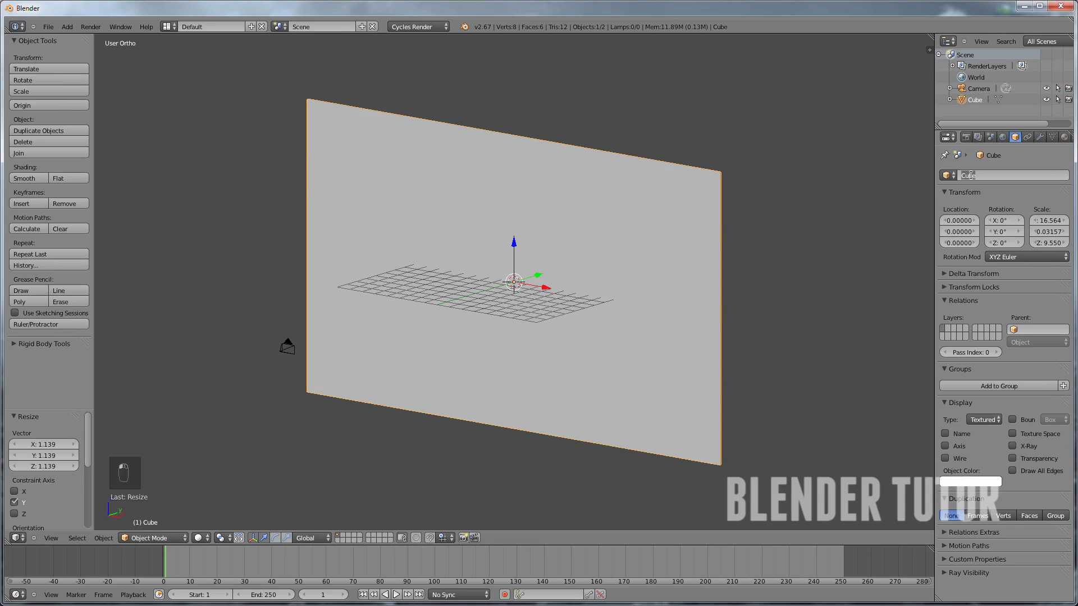
left_click(971, 175)
key("BackSpace")
type("Ice Wall")
key("Return")
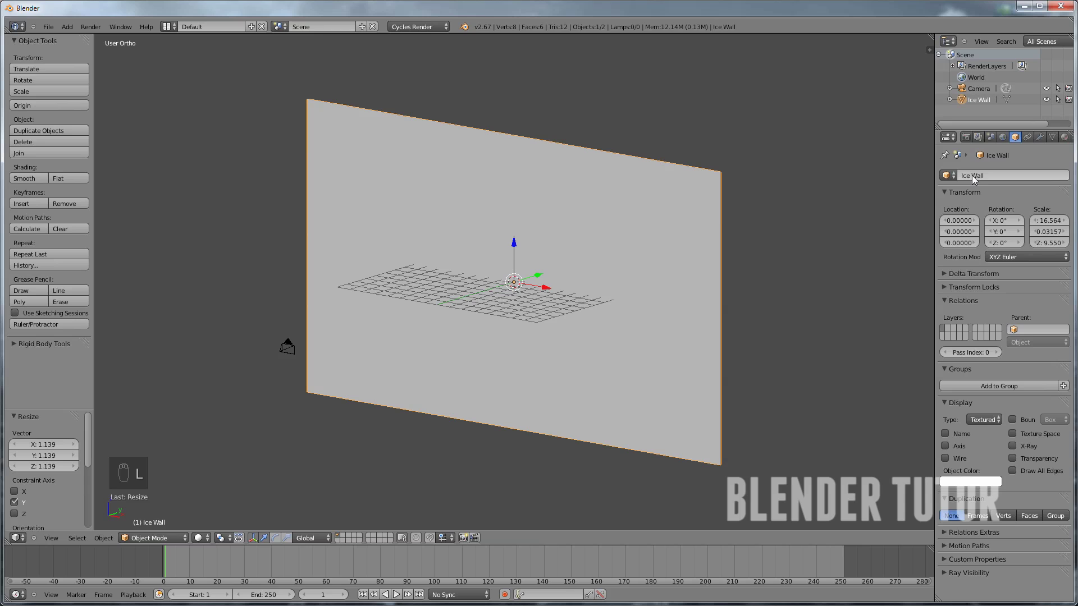
Save the project as "Ice Wall Tutorial" in the Grunge Glass Titles folder
left_click(47, 27)
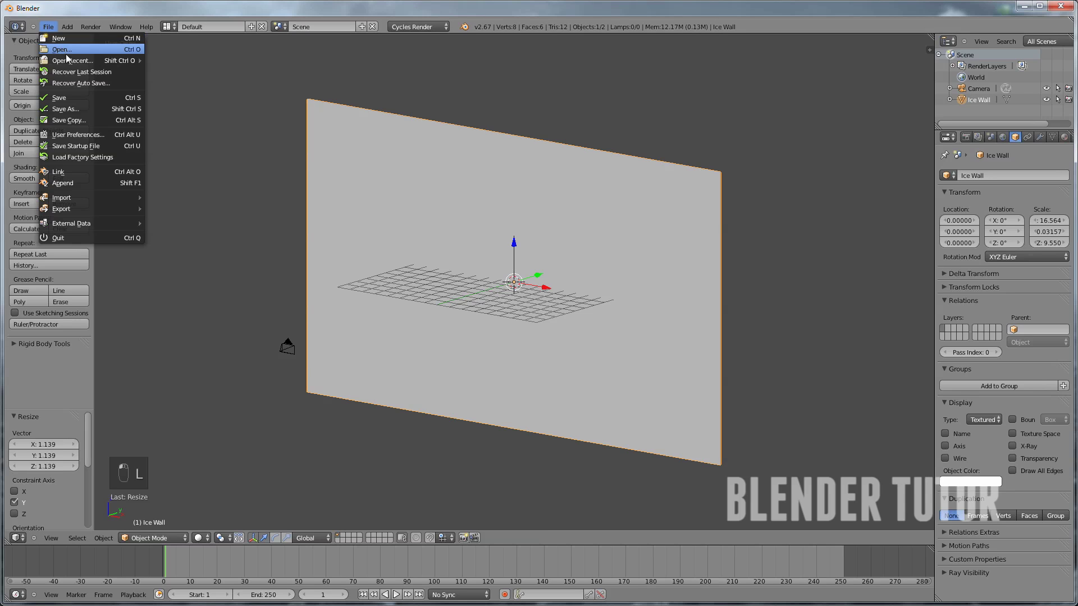
left_click(82, 96)
left_click(171, 67)
left_click_drag(171, 68, 128, 68)
key("BackSpace")
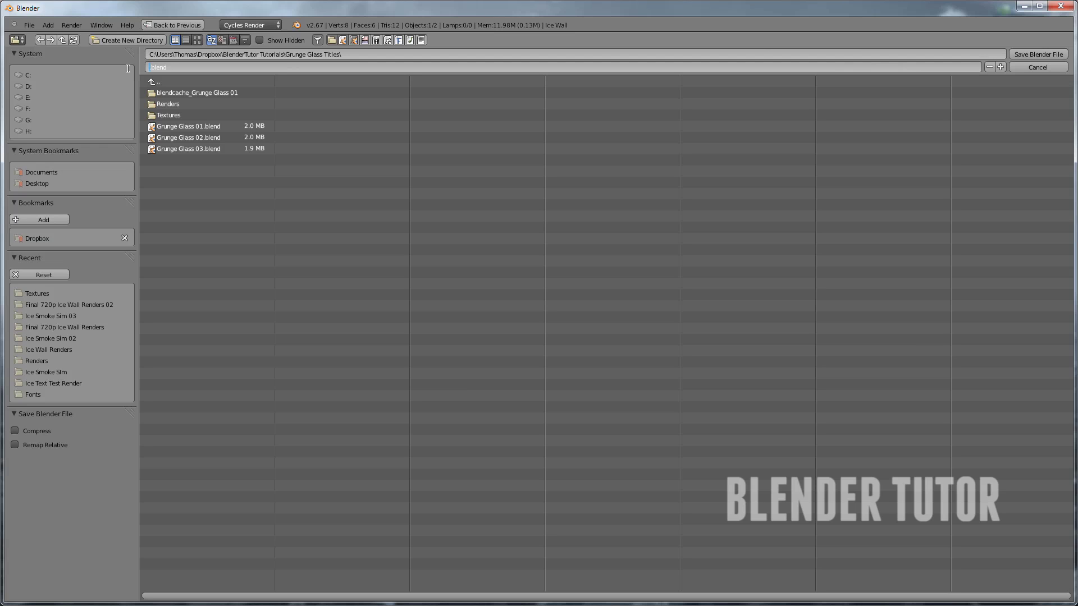
type("Ice Wall Tutorial")
key("Return")
key("Return")
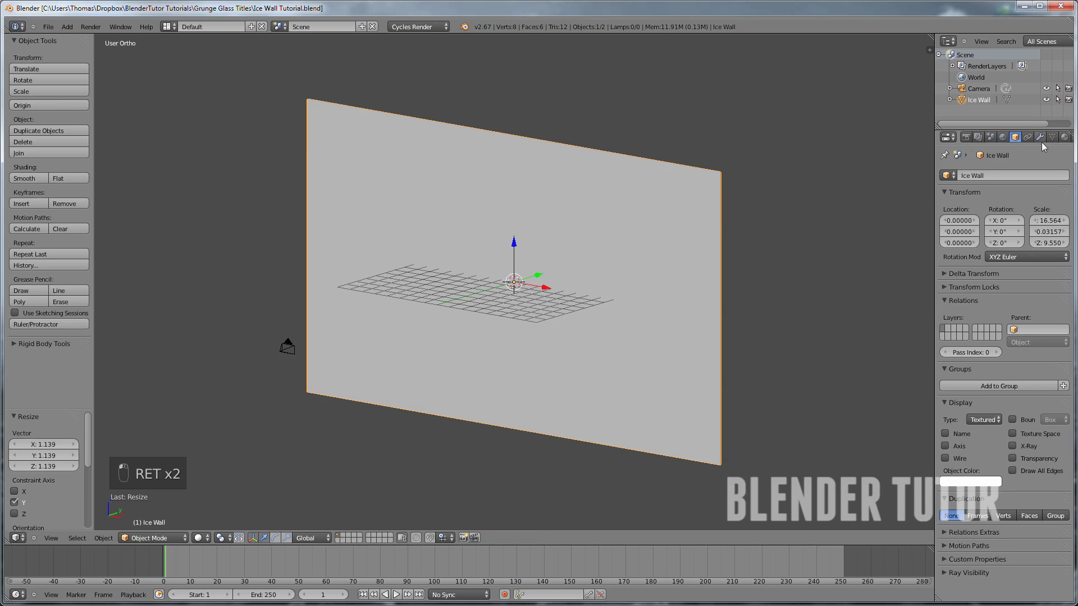
Enable nodes for the slab's material and rename the material as "Ice"
left_click(1064, 137)
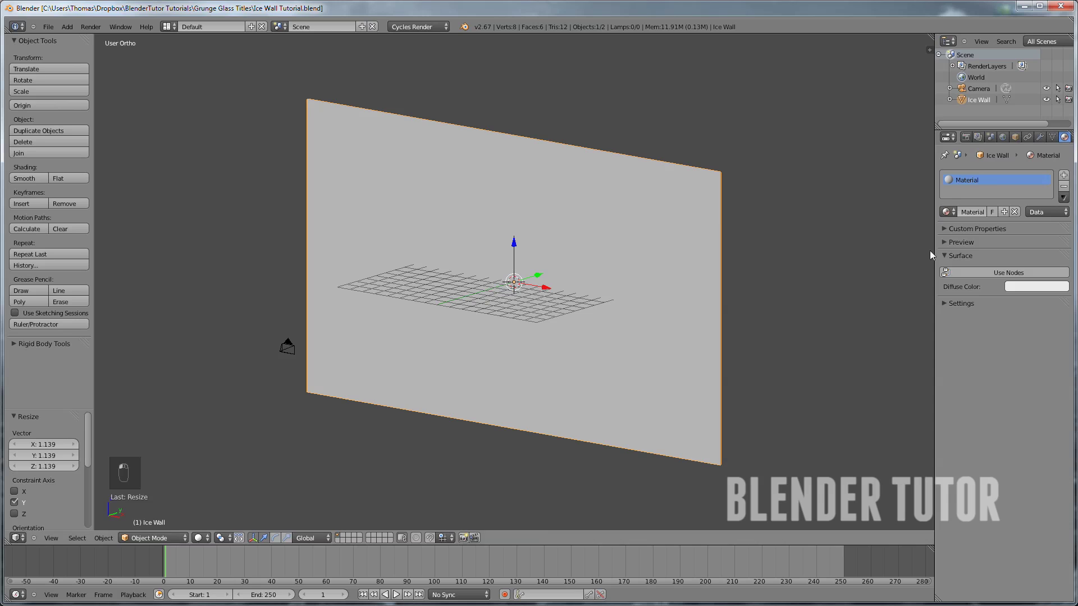
left_click(986, 273)
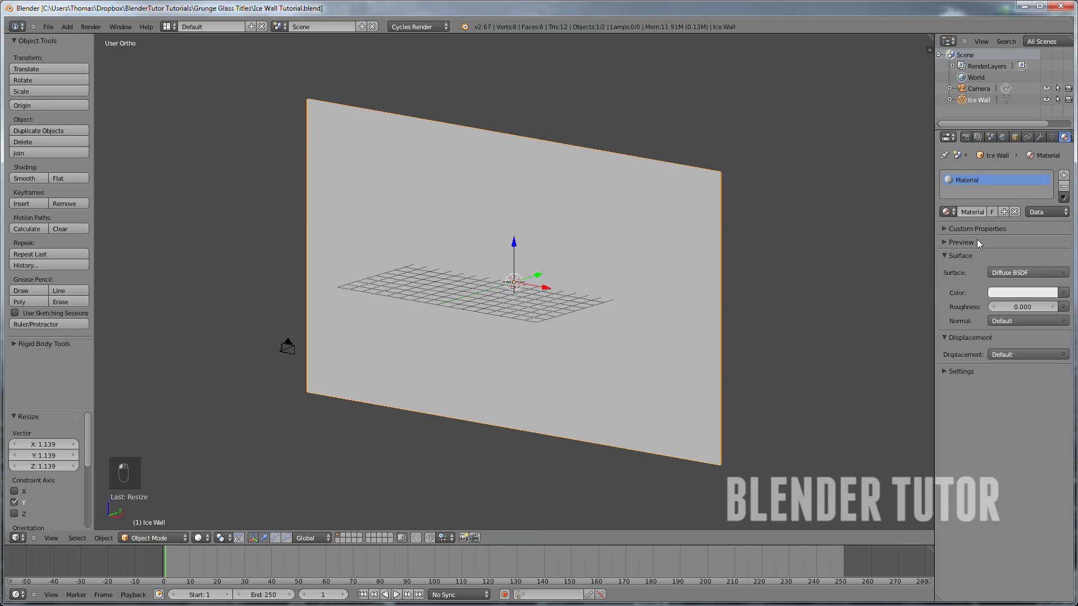
left_click(974, 211)
type("Ice")
key("Return")
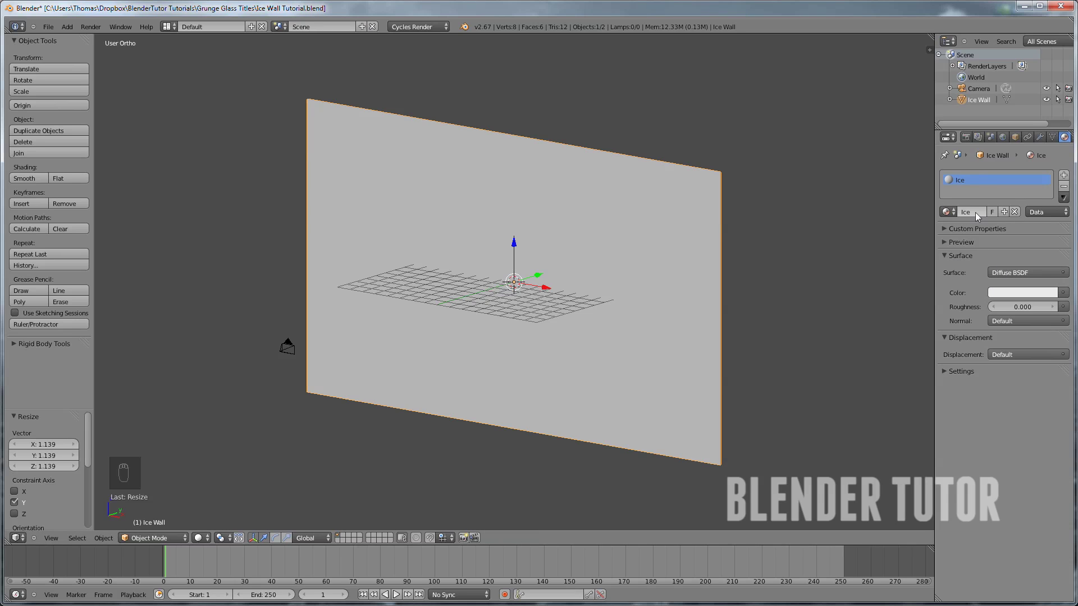
Change the Ice material's surface shader to Glass BSDF and set its IOR to 1.309
left_click(1008, 272)
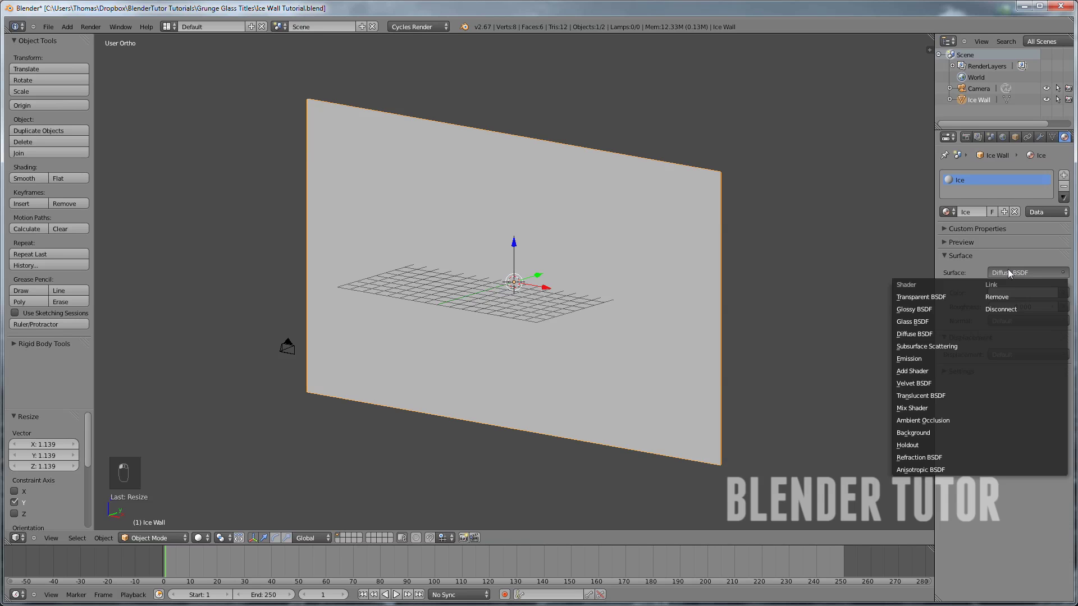
left_click(920, 321)
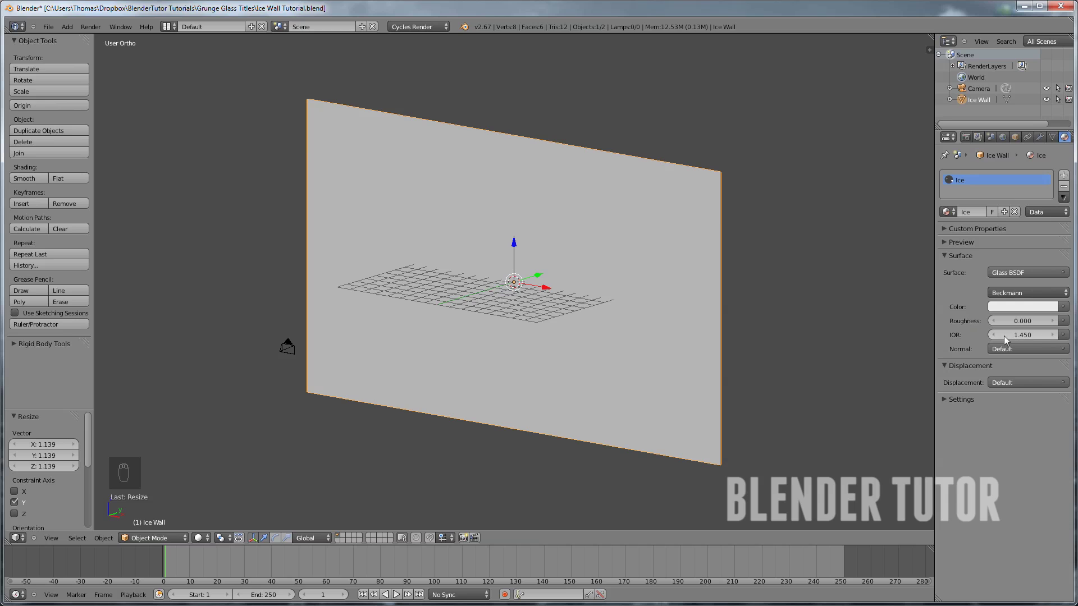
middle_click_drag(752, 295, 706, 281)
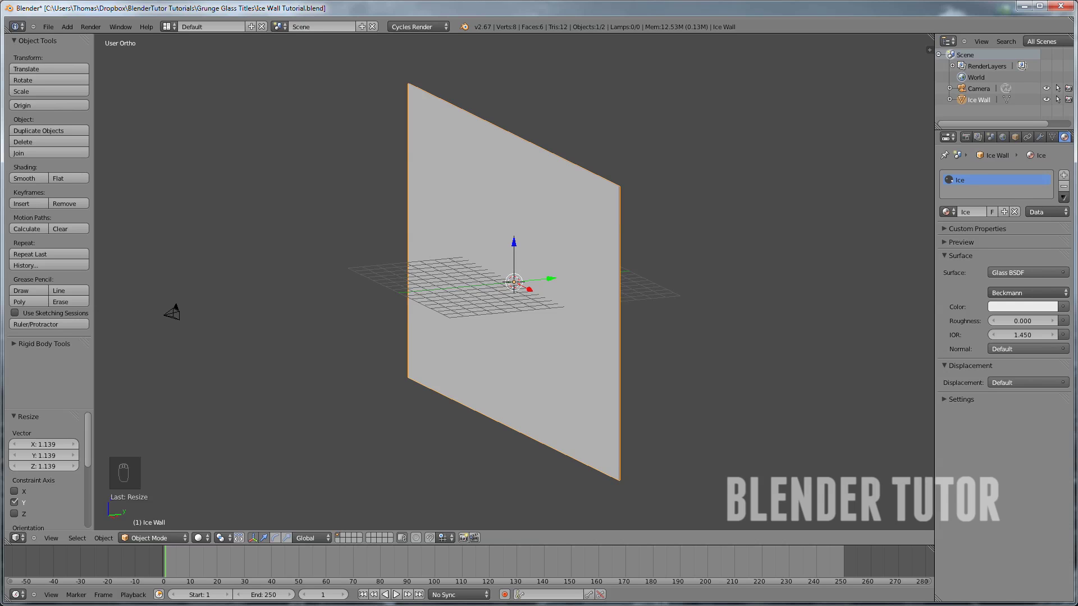
middle_click_drag(610, 307, 646, 301)
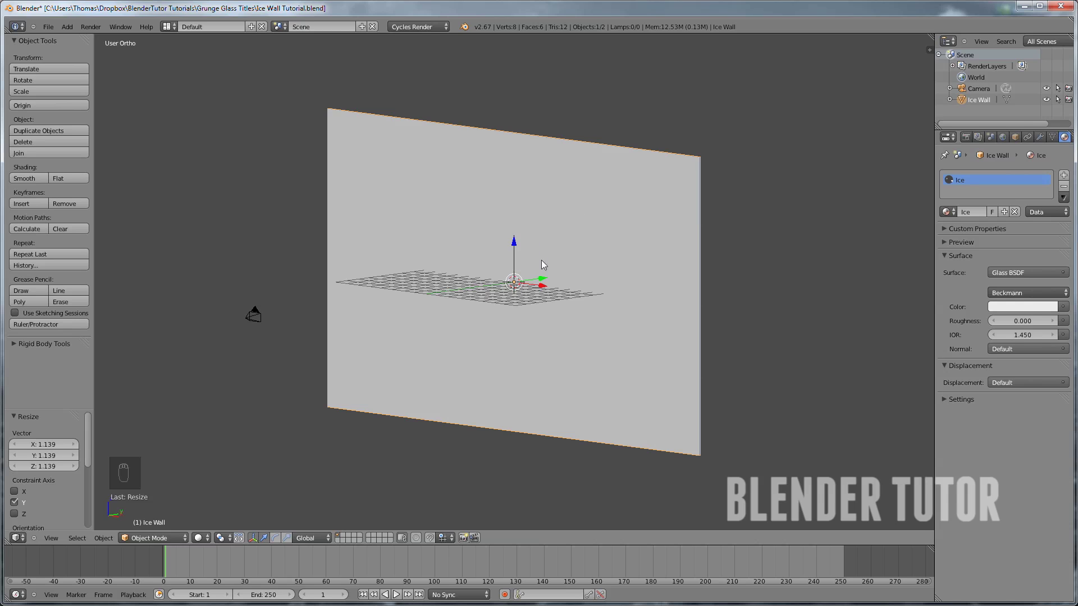
middle_click_drag(498, 264, 534, 264)
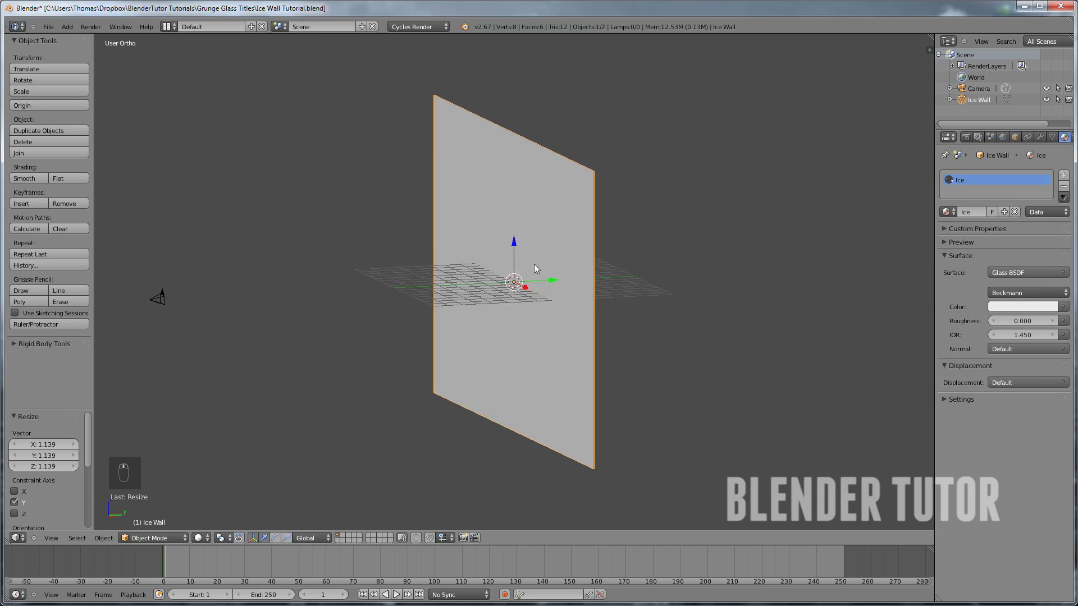
left_click(1016, 335)
type("1")
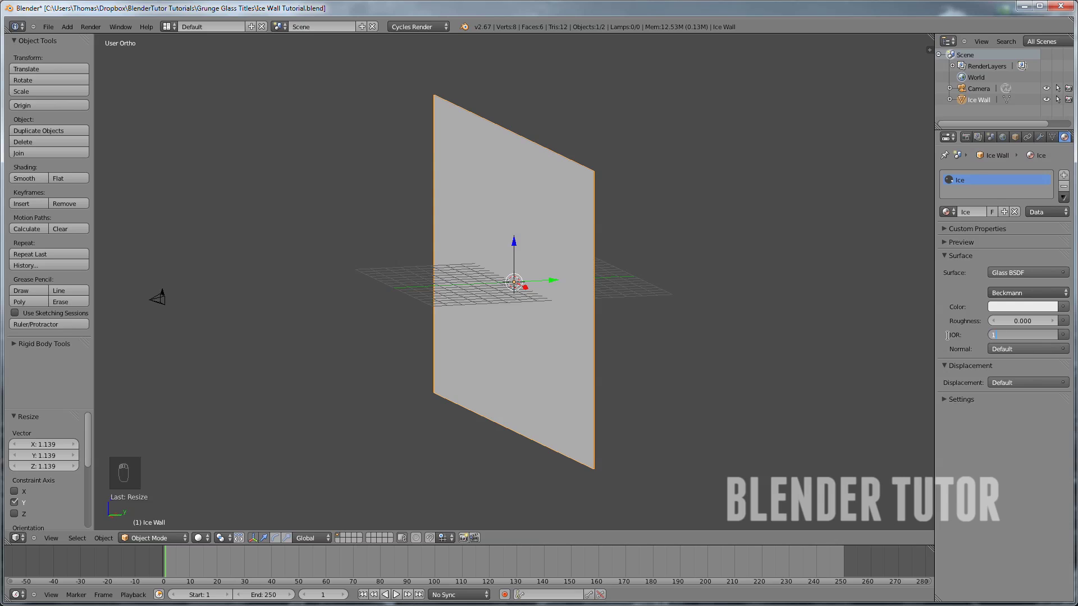
key("Return")
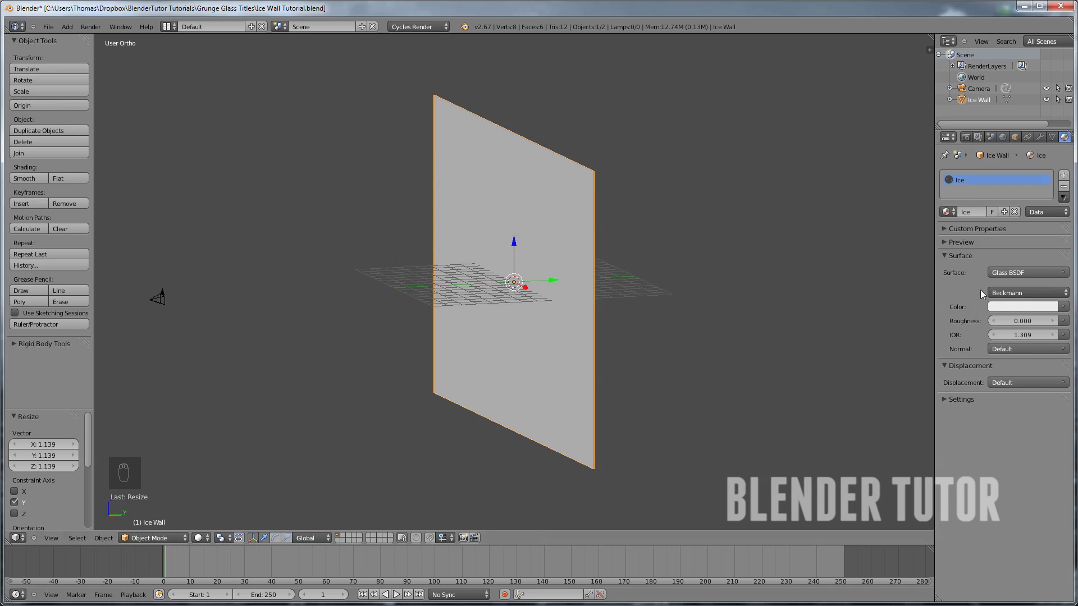
Compare the Ice_Tile.jpg texture with its Ice_Tile_Bump.jpg version in Windows Photo Viewer, and return to Blender
middle_click_drag(574, 235, 593, 241)
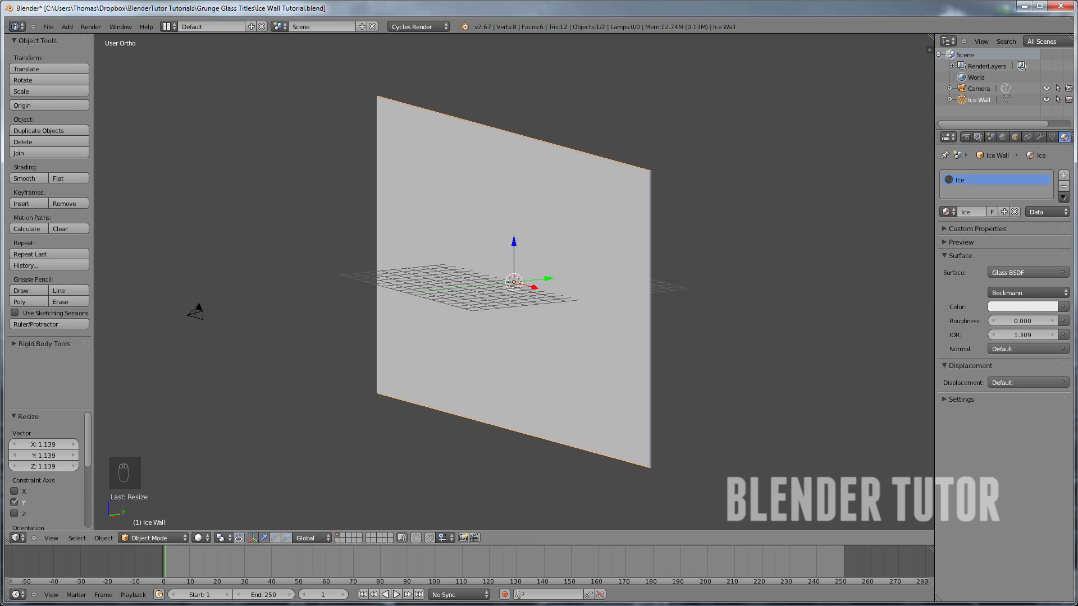
left_click_drag(0, 140, 558, 56)
left_click_drag(558, 12, 555, 1)
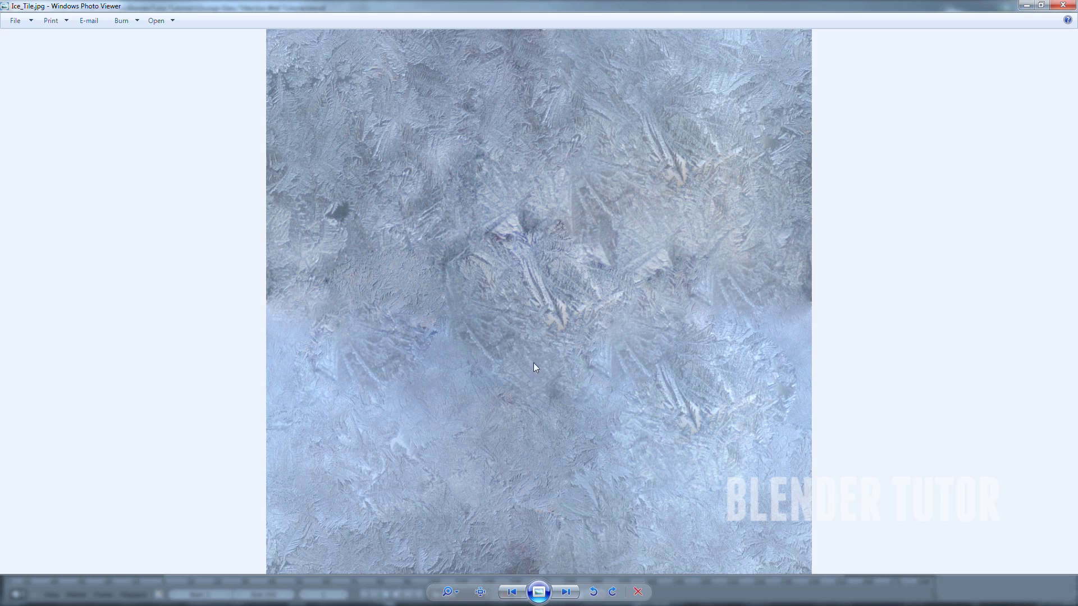
left_click(565, 592)
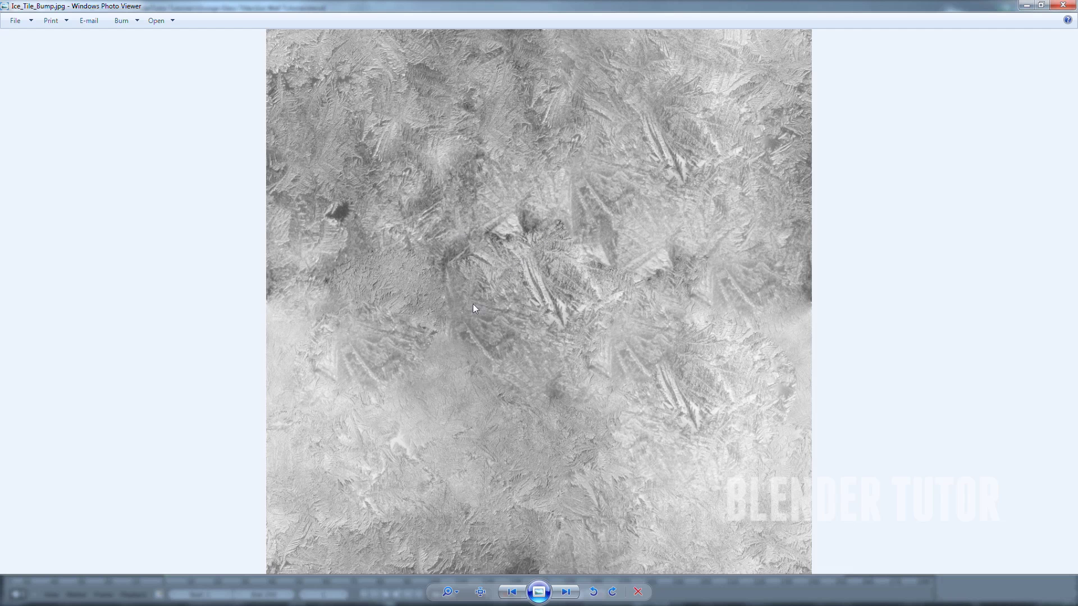
left_click(511, 592)
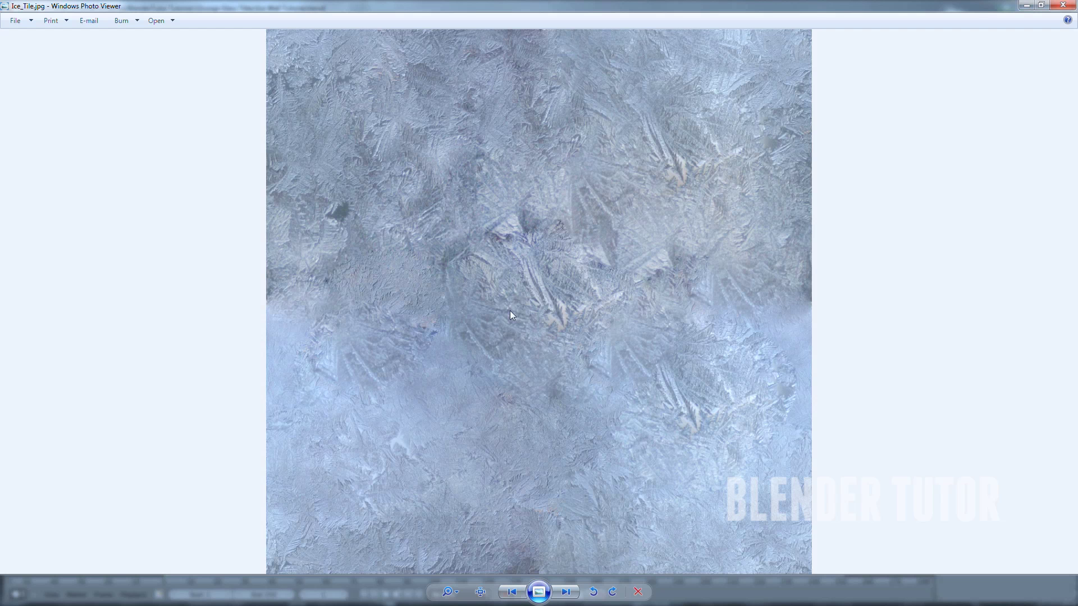
left_click(565, 592)
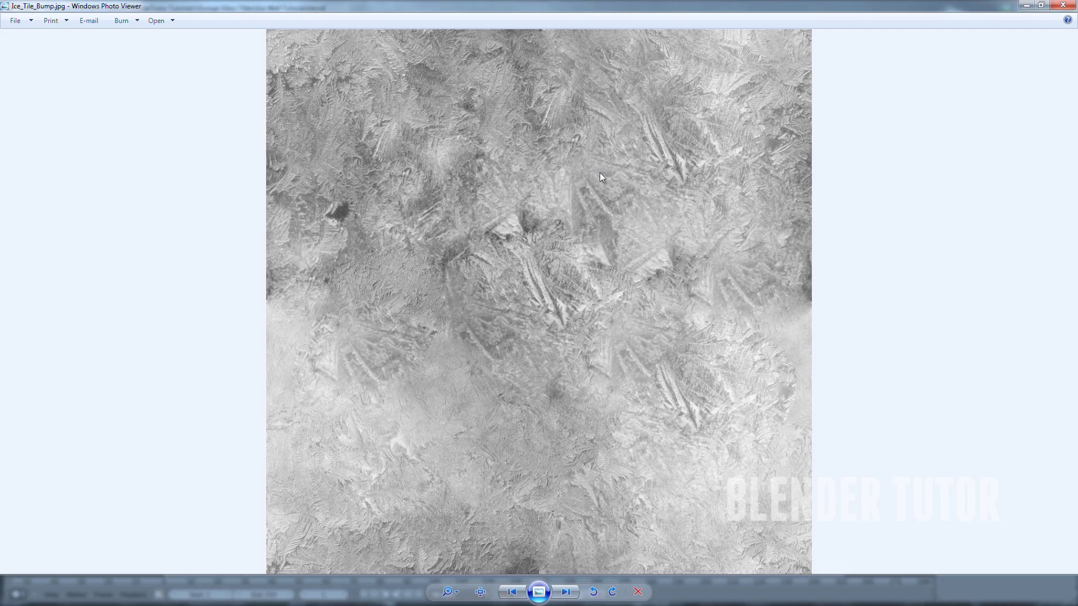
double_click(984, 3)
left_click(1005, 20)
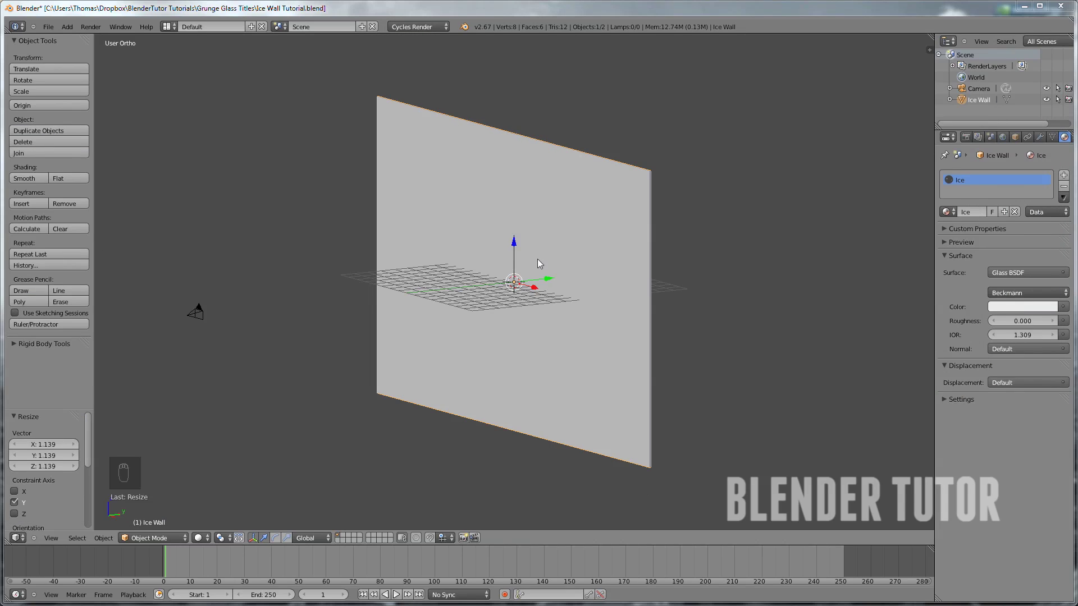
In Edit Mode with face selection, select the slab's large camera-facing face and mark its edges as a seam
middle_click_drag(481, 262, 507, 262)
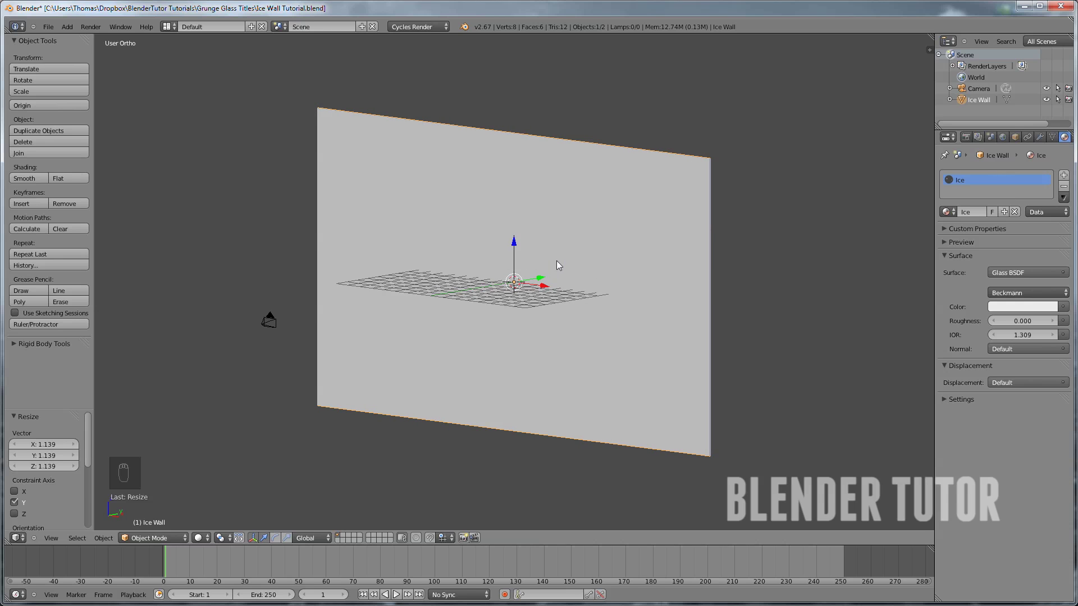
middle_click_drag(606, 275, 450, 246)
key("Tab")
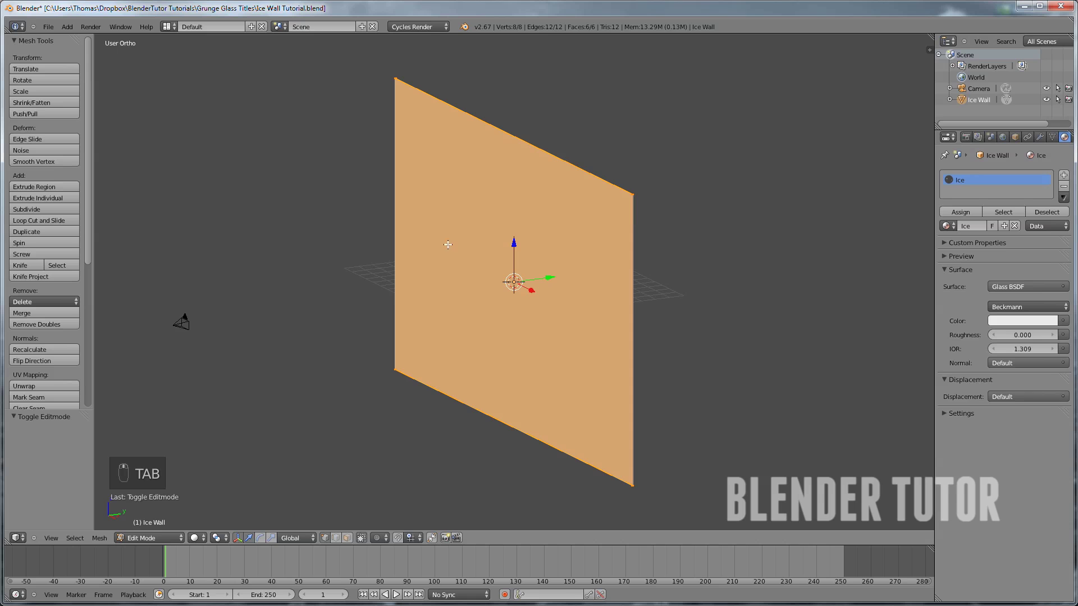
key("ctrl+Tab")
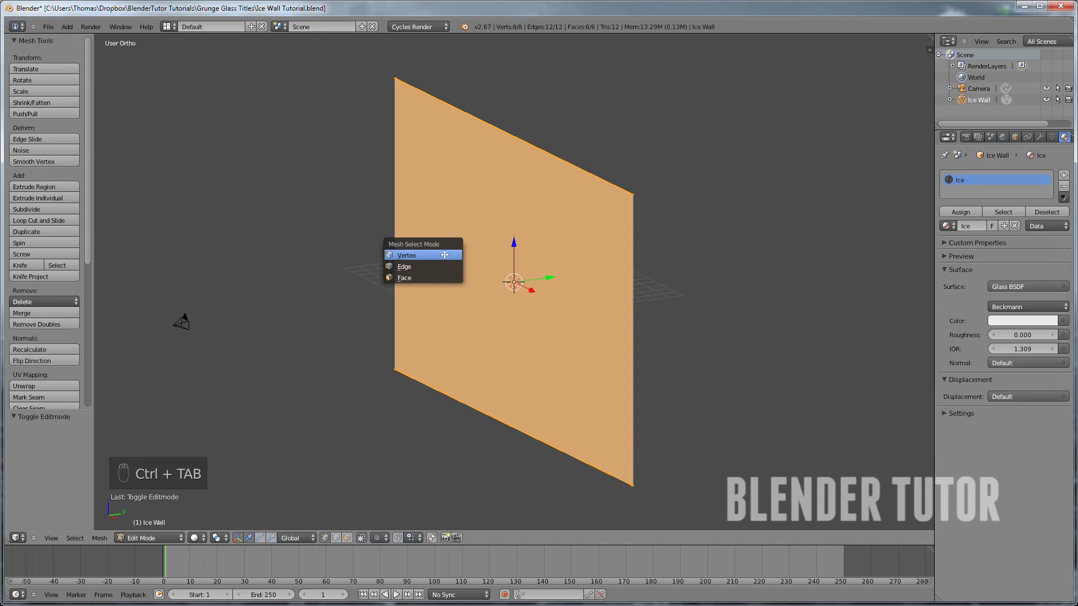
left_click(422, 278)
right_click(501, 273)
middle_click_drag(501, 273, 499, 286)
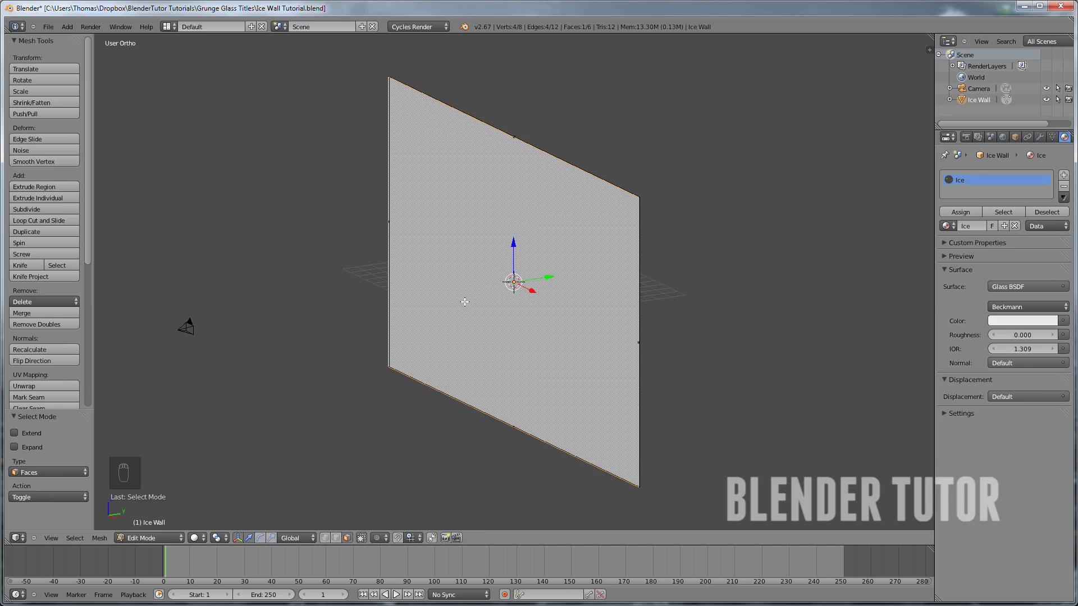
key("ctrl+e")
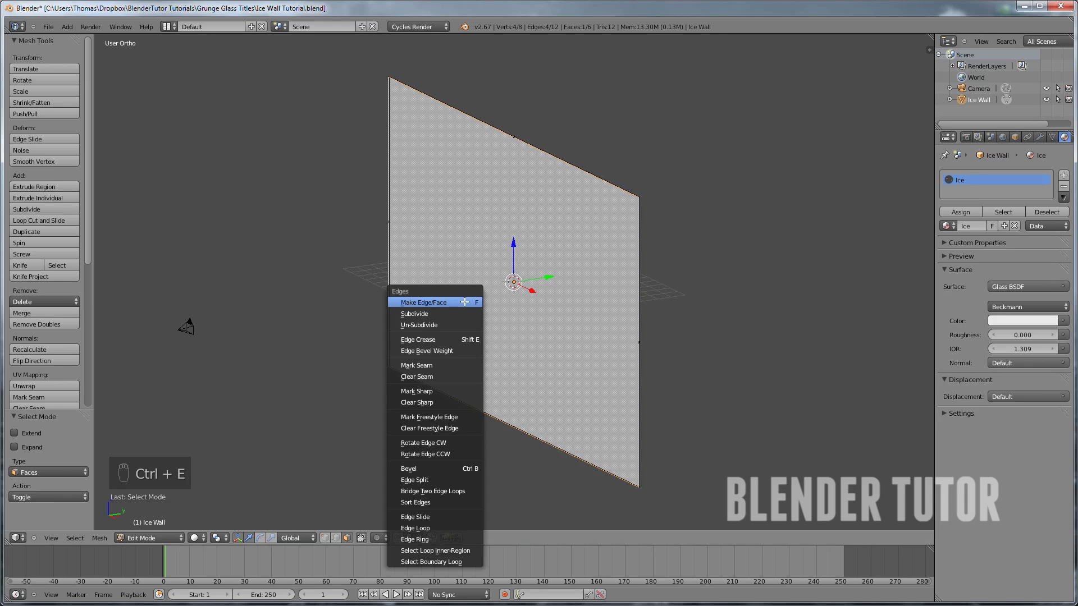
left_click(443, 368)
Split the 3D view into two side-by-side viewports
middle_click_drag(602, 298, 408, 357)
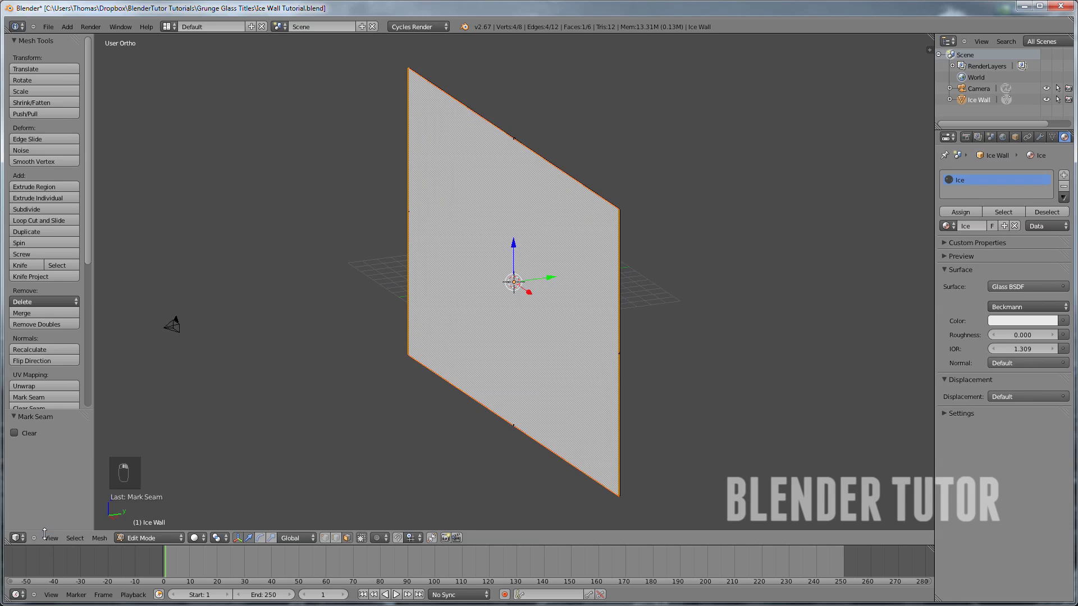
left_click_drag(7, 540, 403, 528)
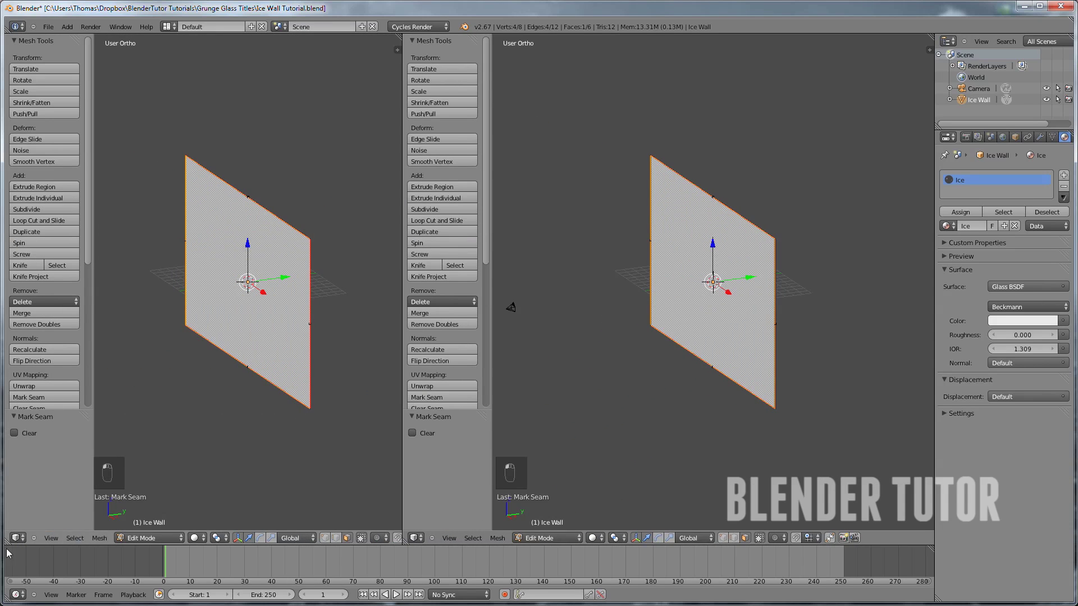
Turn the first viewport into a UV/Image Editor and project the selected slab face's UVs from the front view
left_click(24, 538)
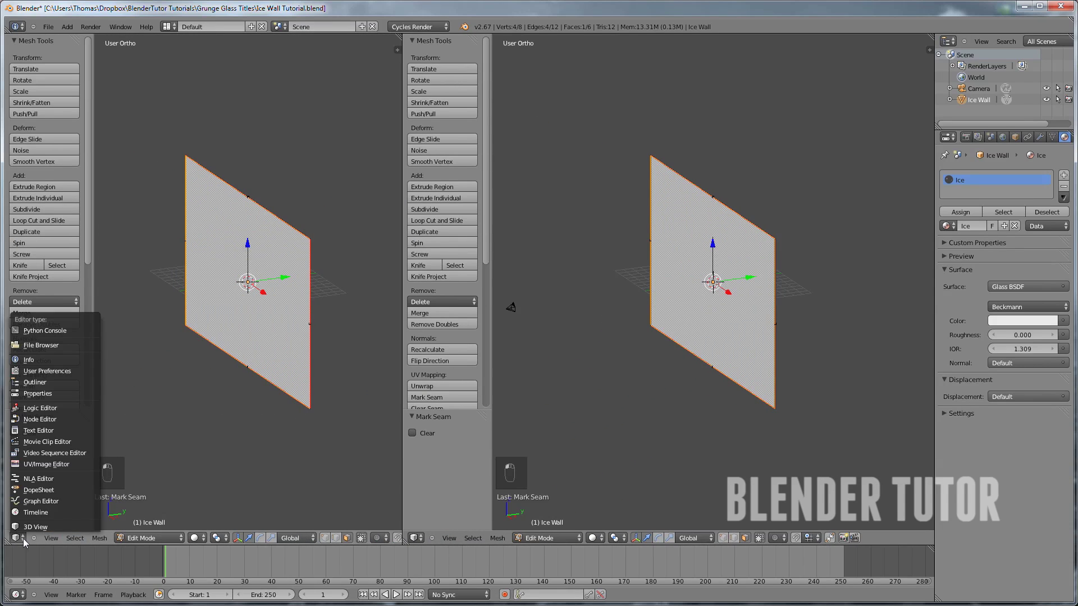
left_click(66, 465)
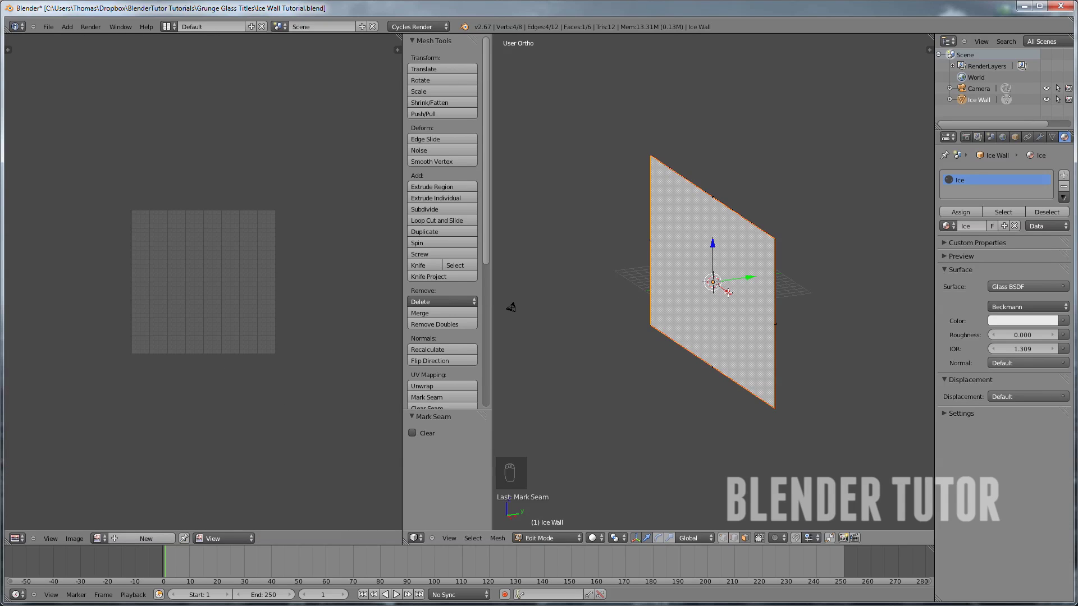
key("KP_1")
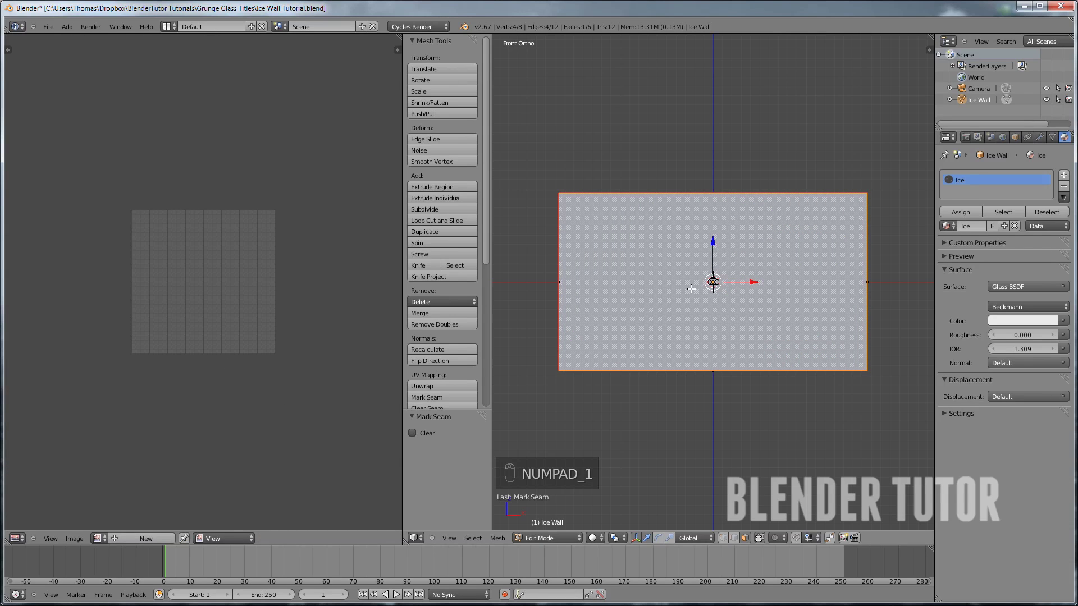
key("u")
key("u")
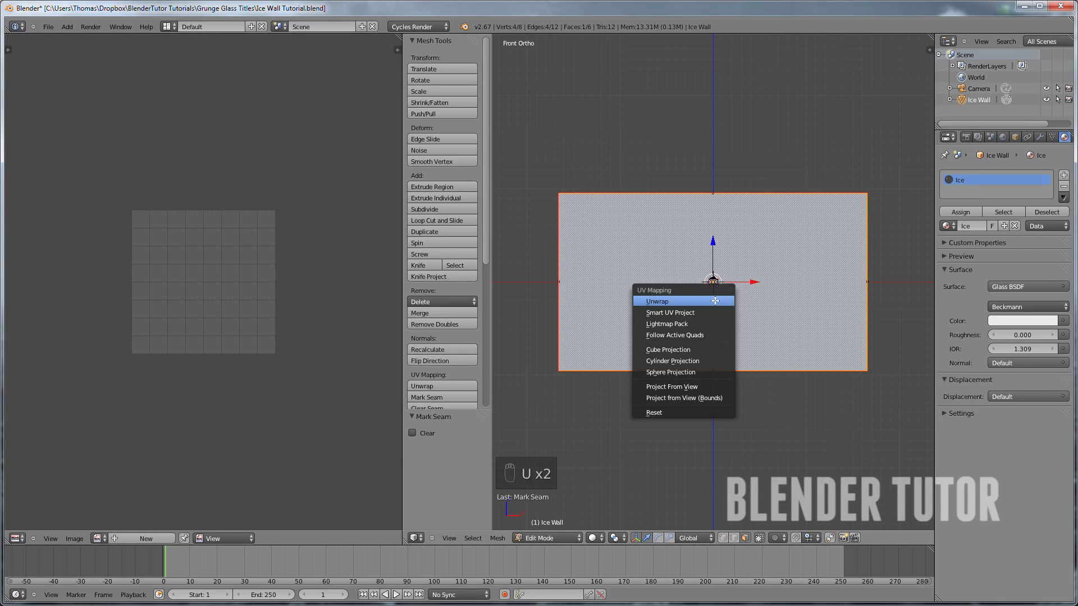
left_click(695, 389)
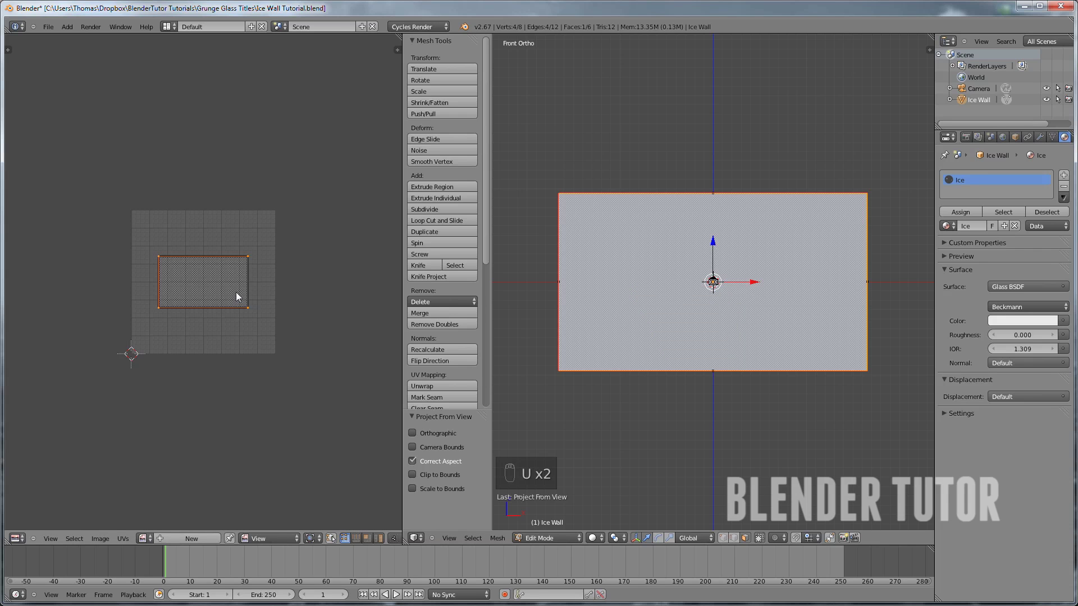
Scale the face's UVs up by about 3.945 and load Ice_Tile_Bump.jpg from the Textures folder as their background image
key("s")
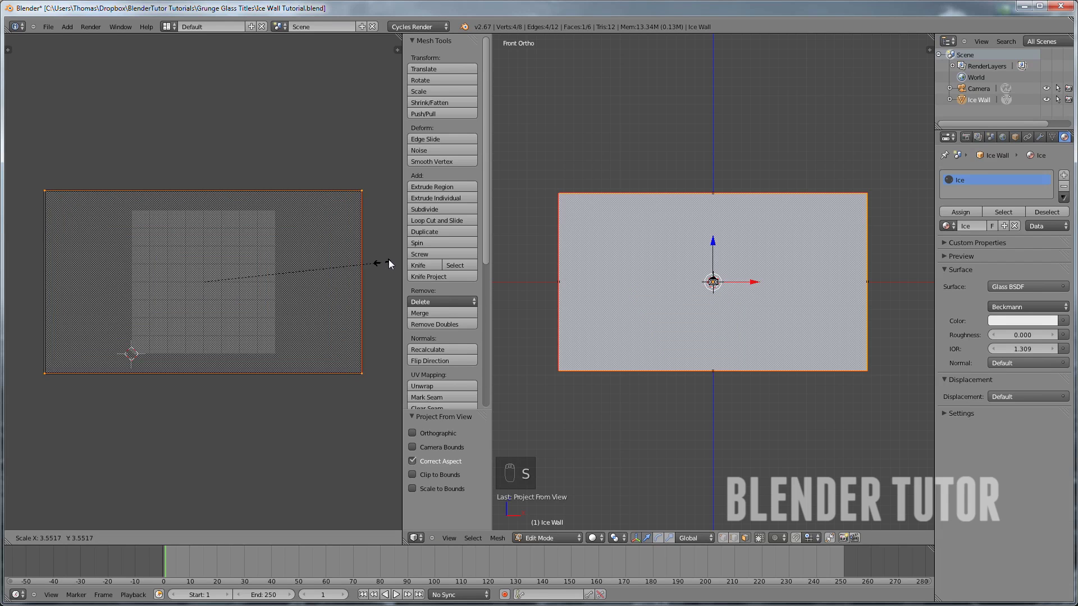
left_click(400, 250)
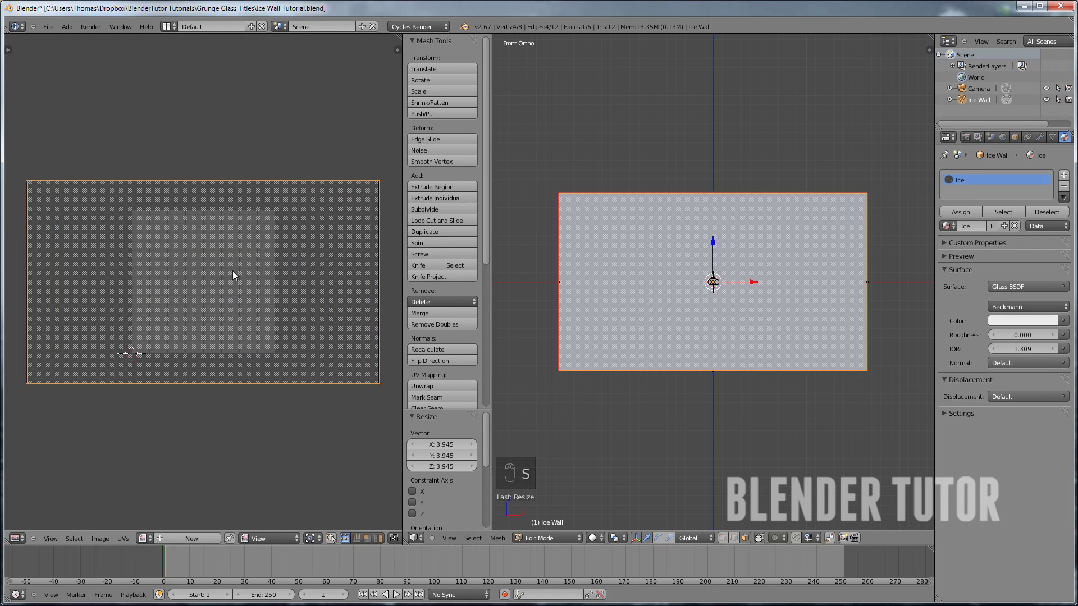
left_click(100, 538)
left_click(118, 517)
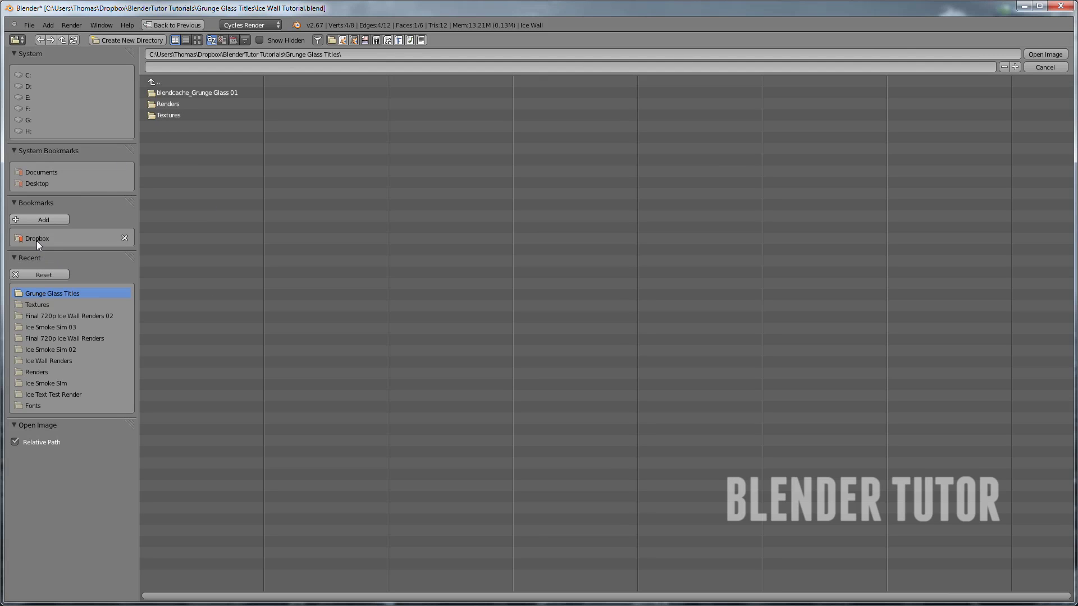
left_click(178, 113)
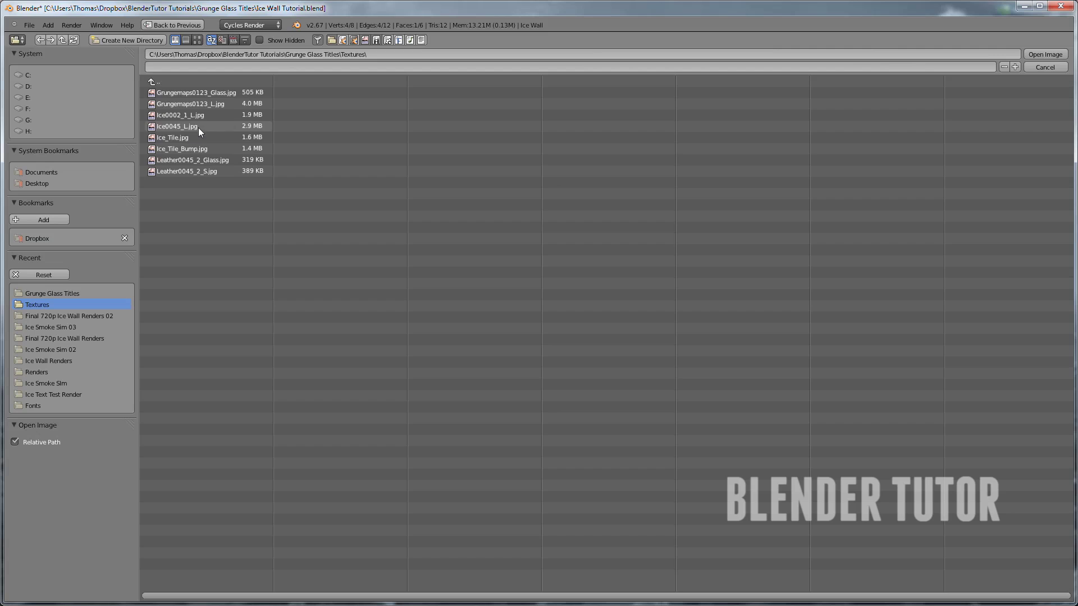
left_click(185, 149)
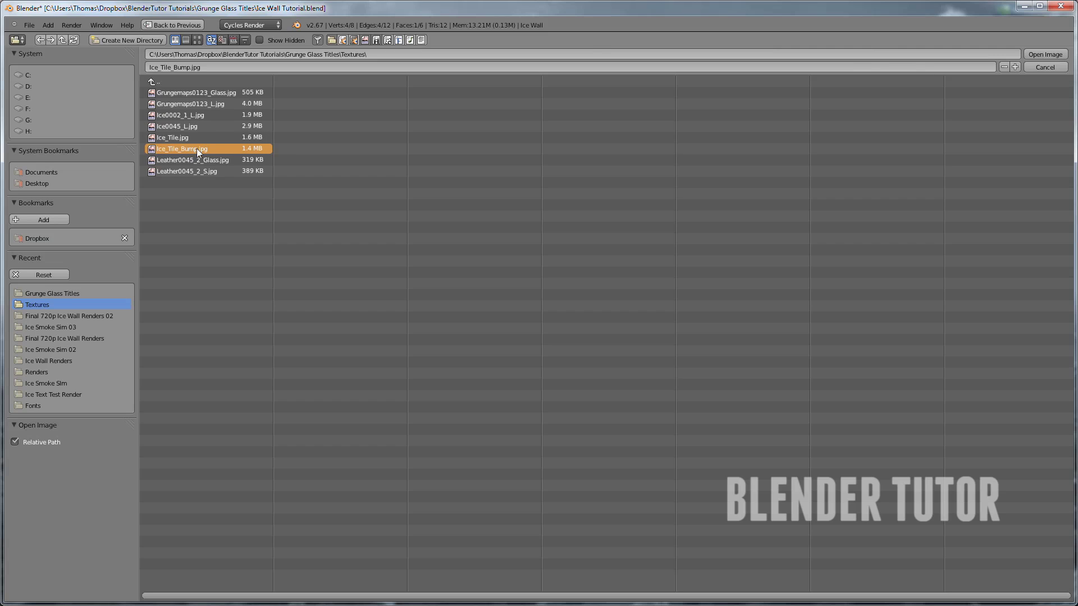
left_click(1062, 57)
scroll(206, 312, "down", 6)
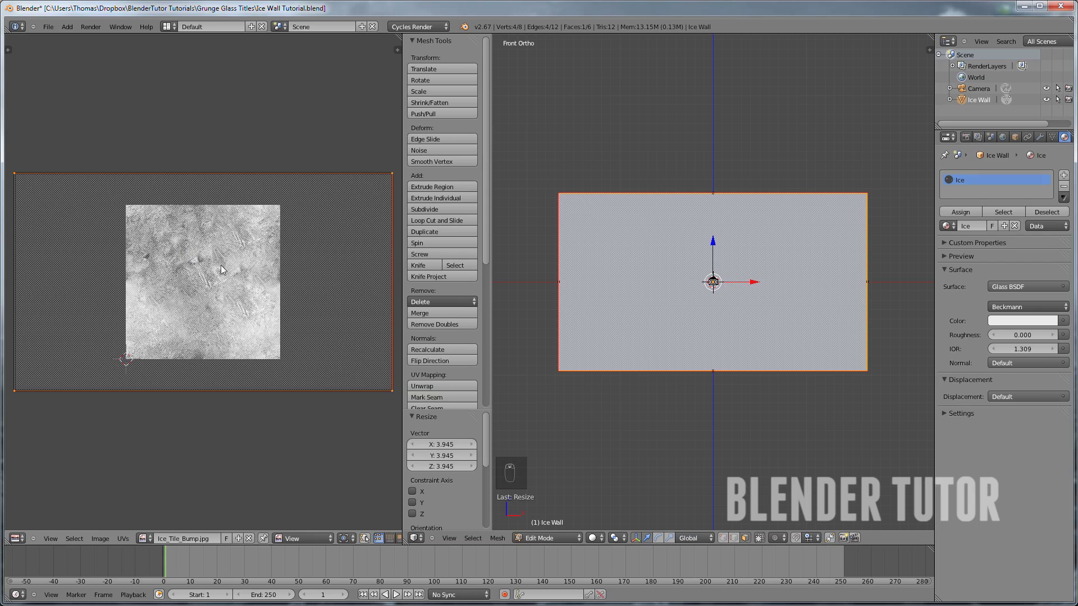
Return to Object Mode and merge the UV/Image Editor area into the 3D view
key("Tab")
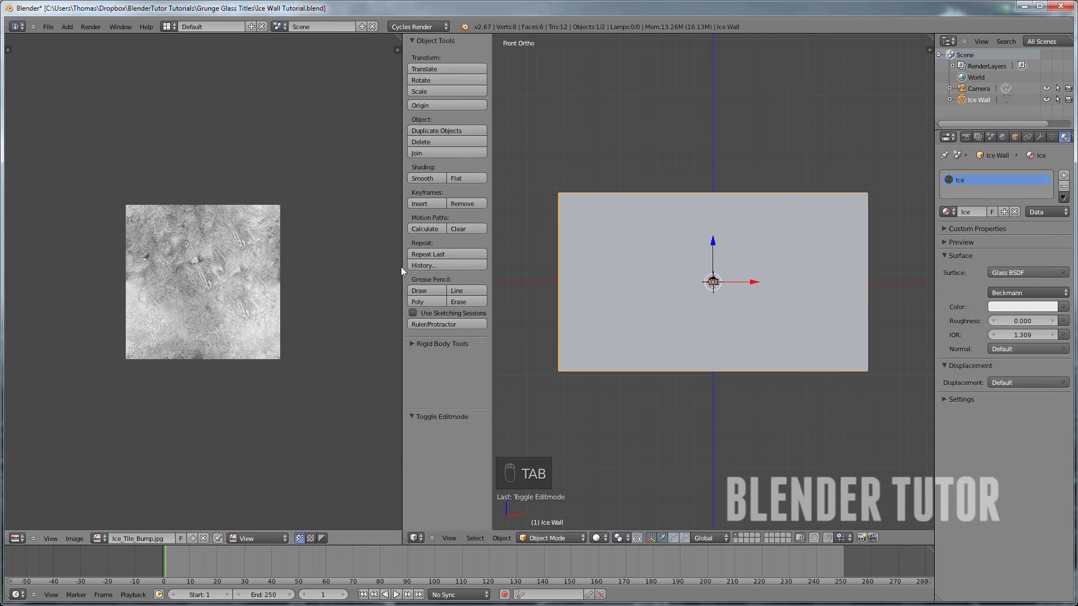
right_click(400, 267)
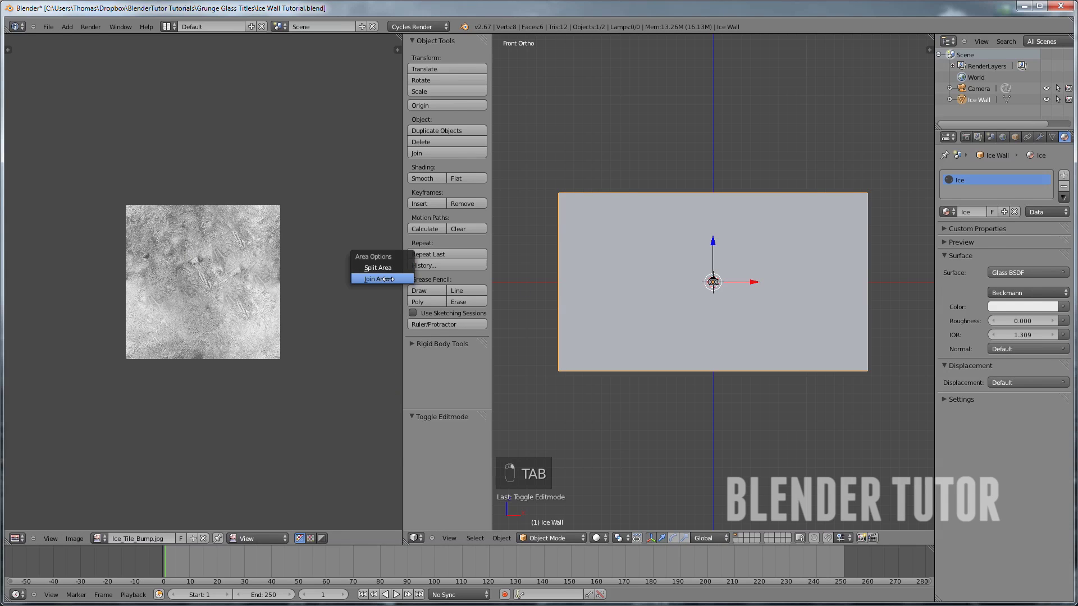
left_click(384, 279)
left_click(368, 267)
Split the 3D view horizontally and turn the upper area into a Node Editor showing the Ice material's nodes
left_click_drag(926, 65, 909, 283)
left_click(18, 277)
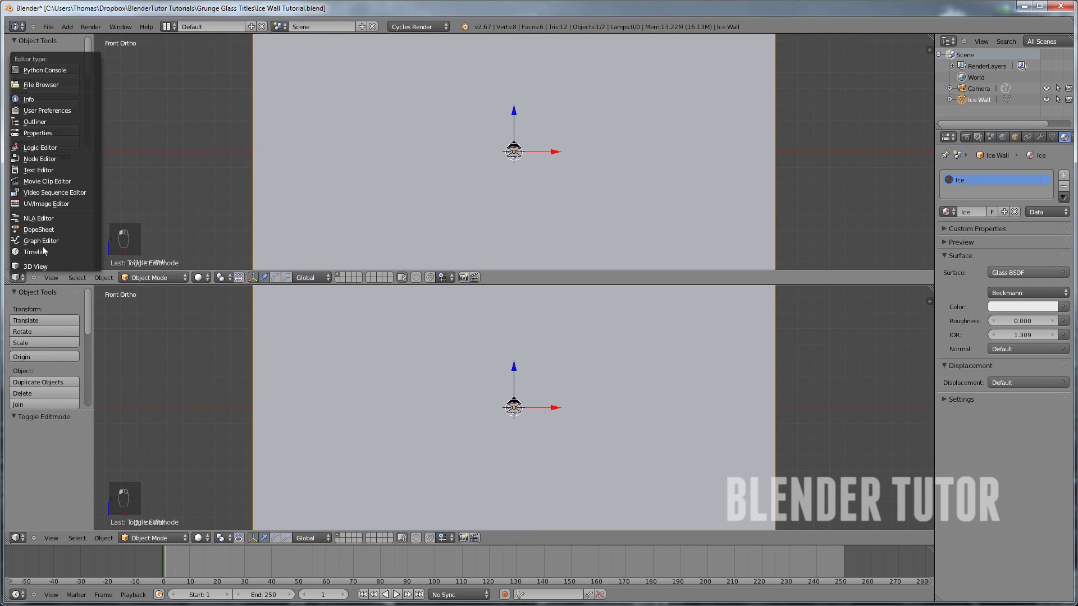
left_click(55, 159)
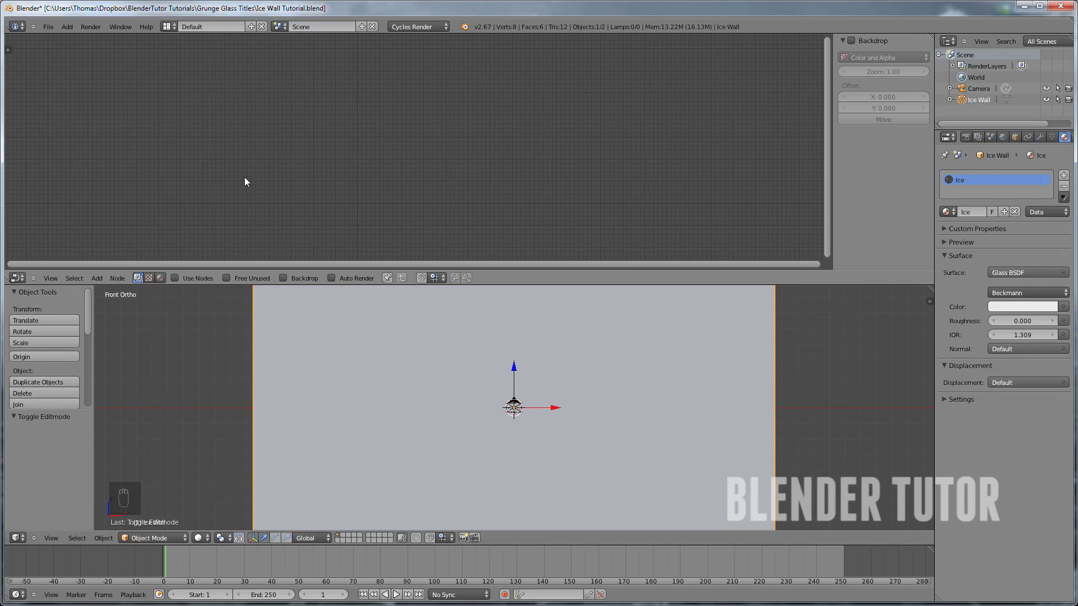
left_click(161, 279)
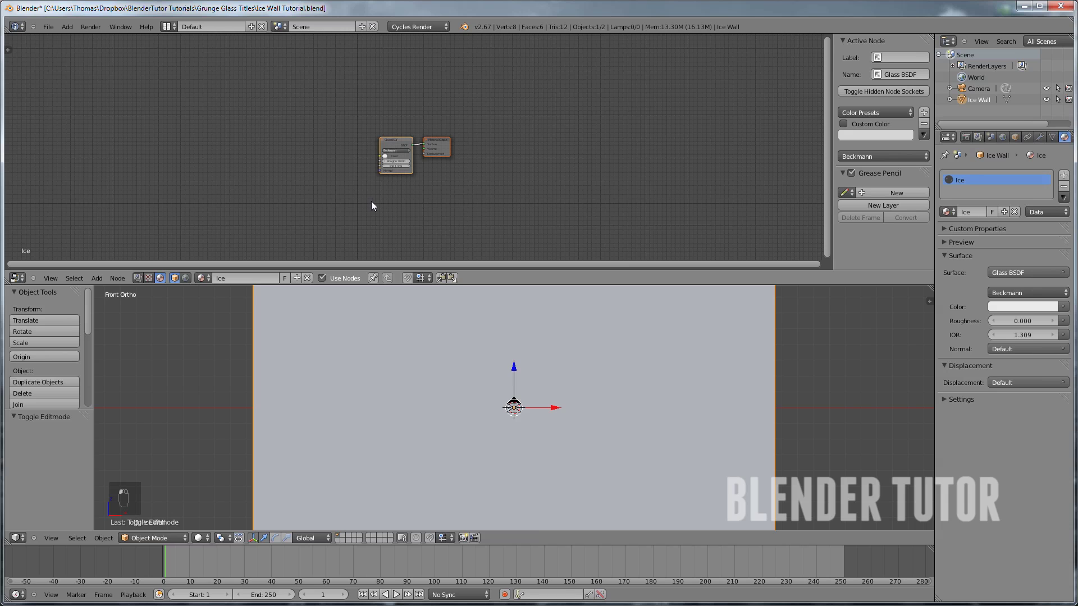
Move the Material Output node well away from the Glass BSDF node to make room in the node tree
scroll(372, 209, "up", 2)
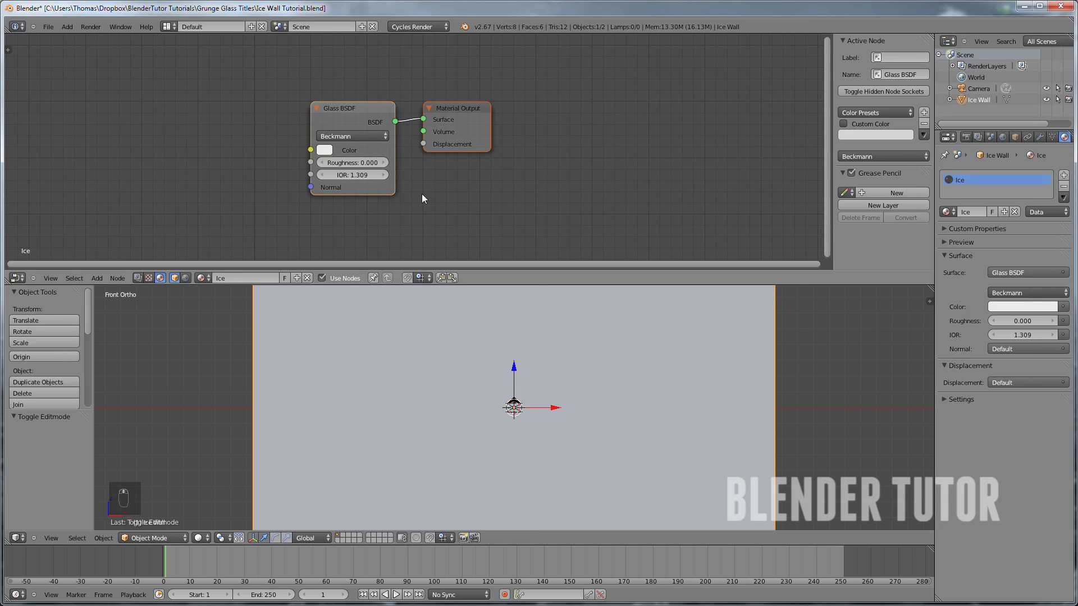
left_click_drag(464, 105, 661, 106)
left_click_drag(375, 115, 363, 115)
middle_click_drag(253, 121, 354, 111)
Add an Image Texture node using Ice_Tile_Bump.jpg and connect its Color output to the Glass BSDF's Roughness
key("shift+a")
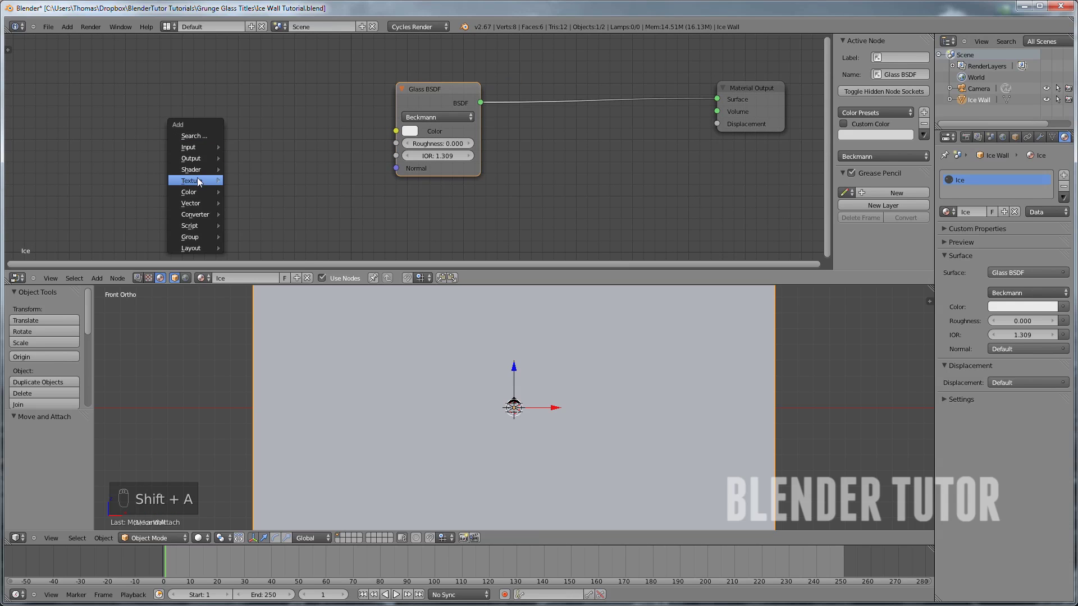
mouse_move(197, 178)
left_click(259, 177)
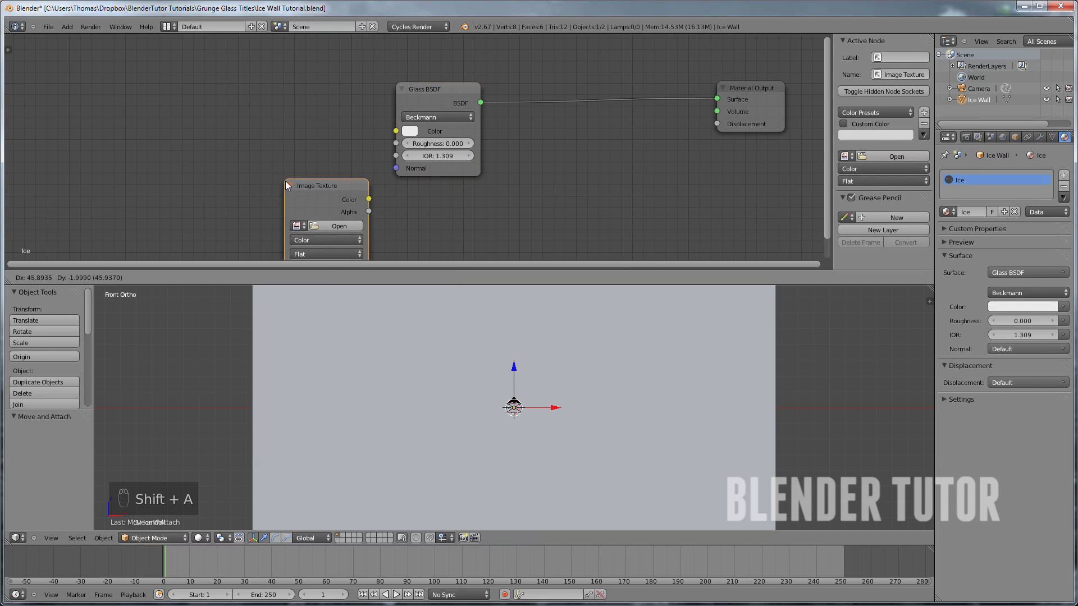
left_click(167, 90)
left_click(183, 133)
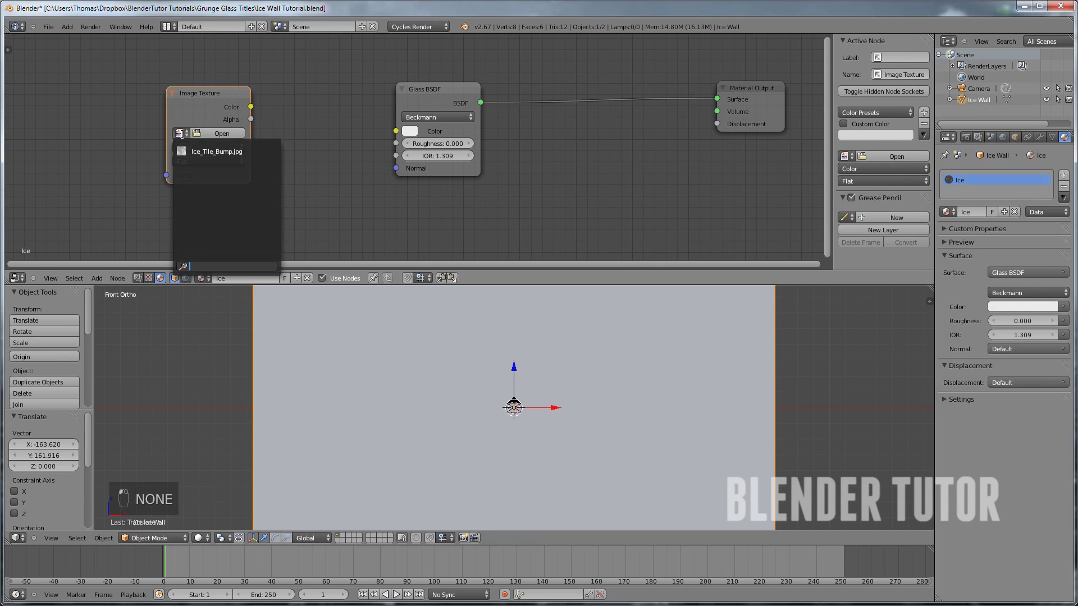
left_click(225, 151)
left_click_drag(250, 107, 397, 144)
middle_click_drag(340, 173, 305, 145)
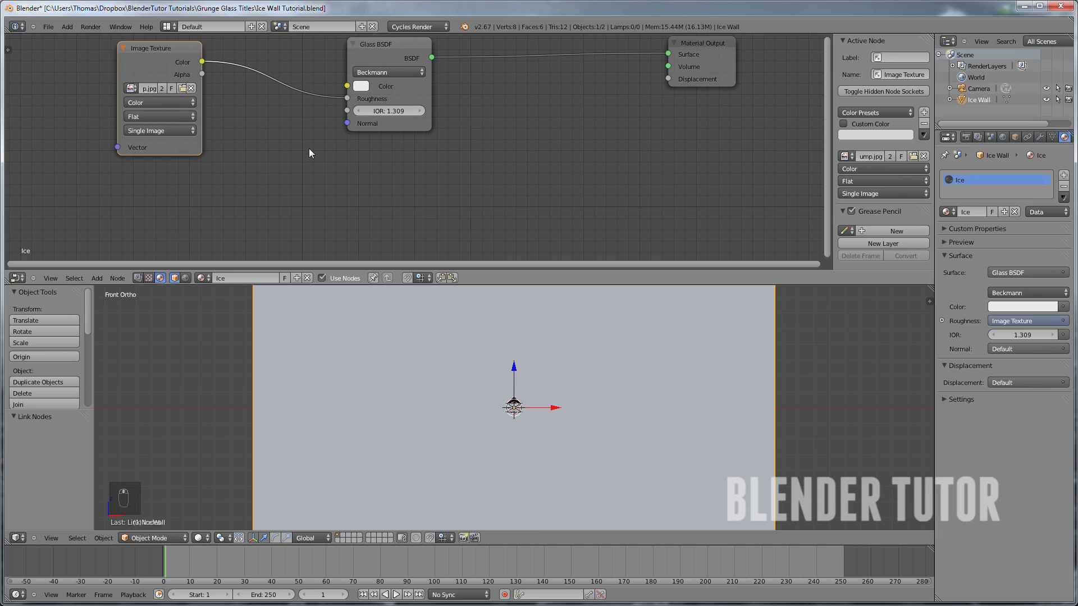
Duplicate the Image Texture node and place the copy below the original
scroll(267, 202, "down", 2)
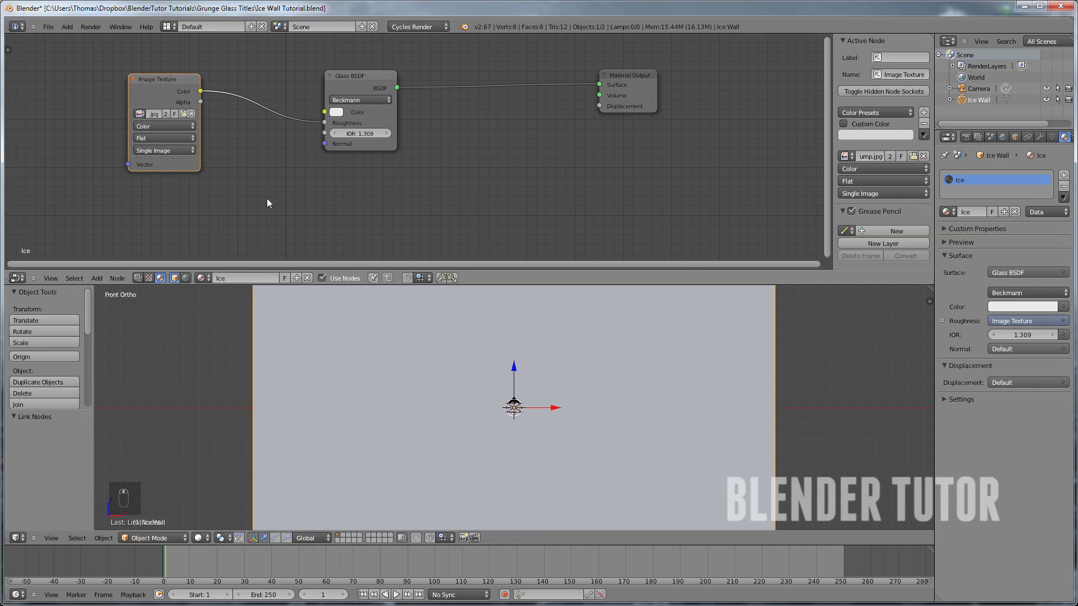
scroll(233, 207, "down", 1)
middle_click_drag(230, 201, 236, 161)
left_click(199, 62)
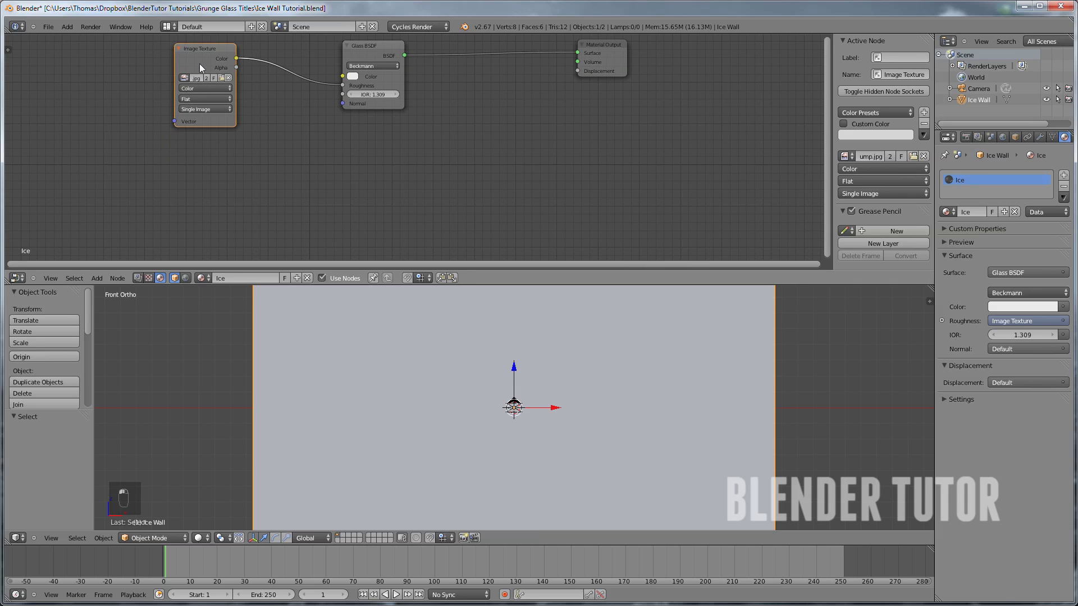
key("shift+d")
left_click(193, 167)
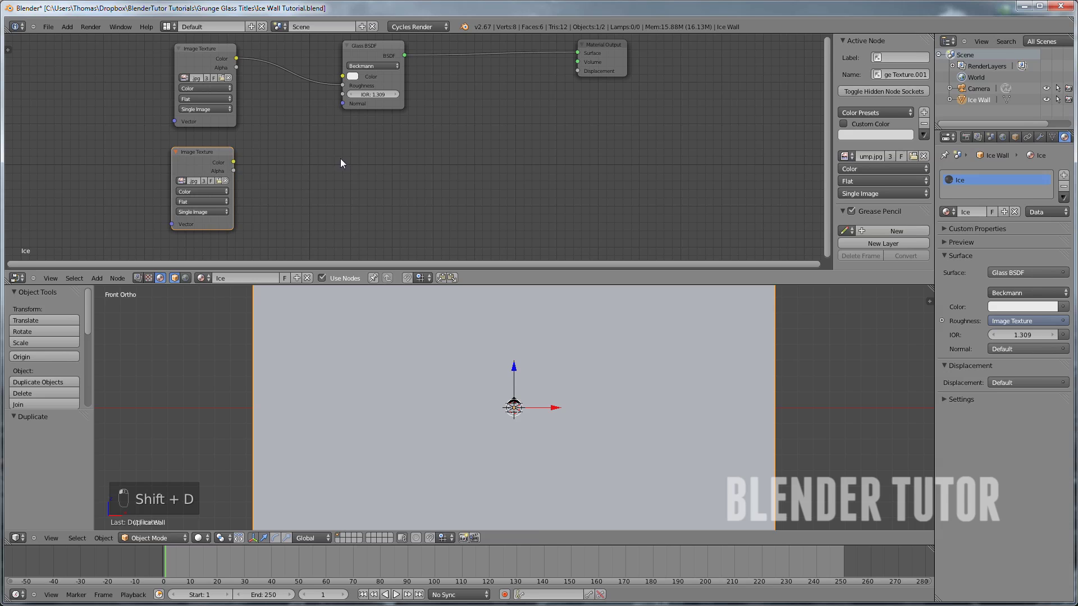
Add a MixRGB node below the Glass BSDF and connect the duplicated texture's Color output to its Color2 input
key("shift+a")
mouse_move(288, 171)
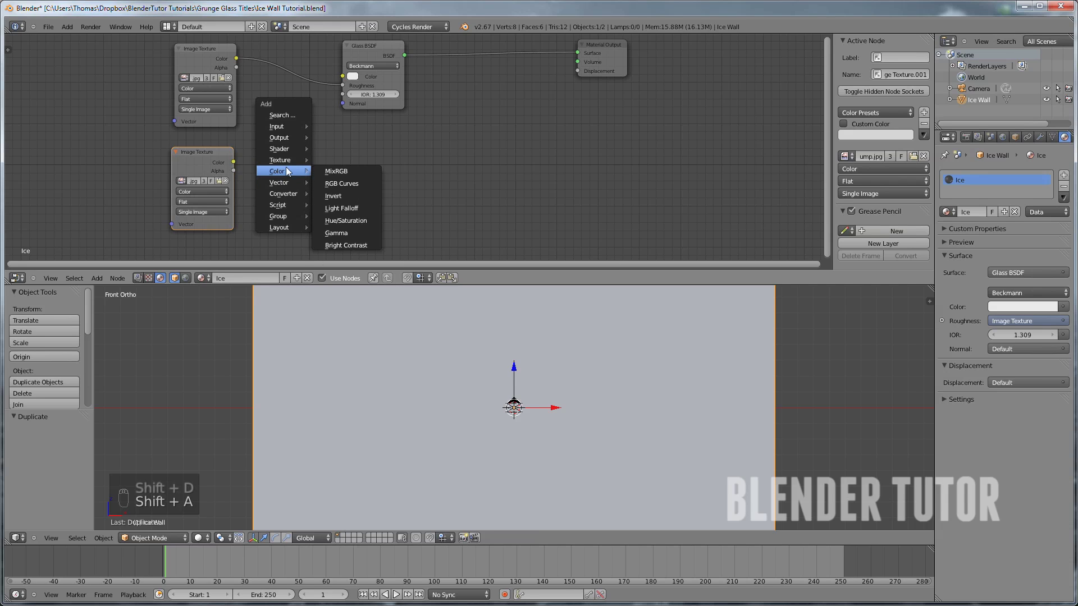
left_click(350, 173)
left_click(342, 152)
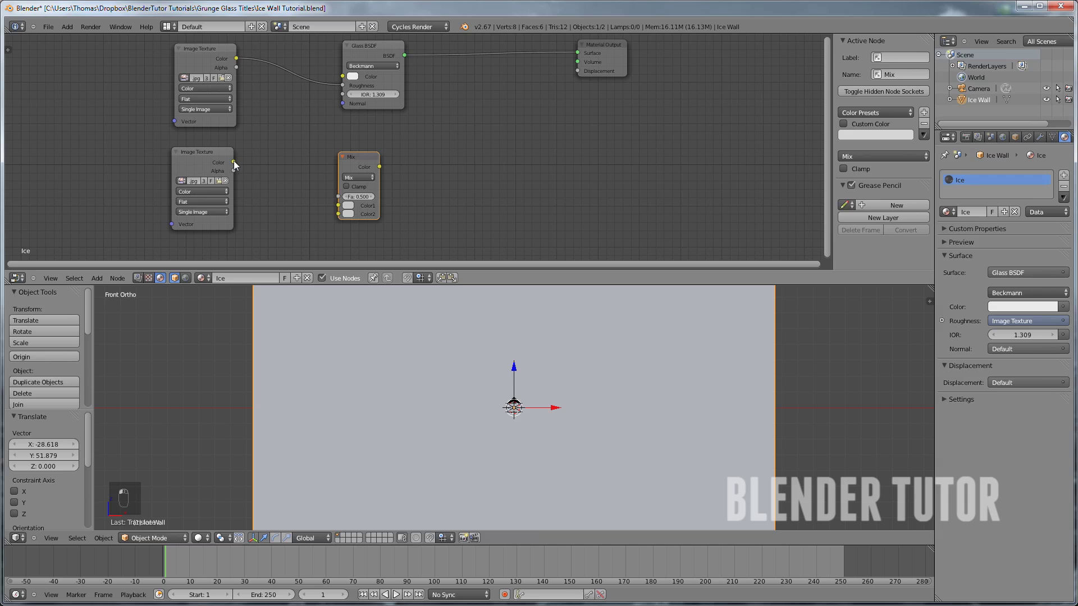
left_click_drag(310, 205, 339, 214)
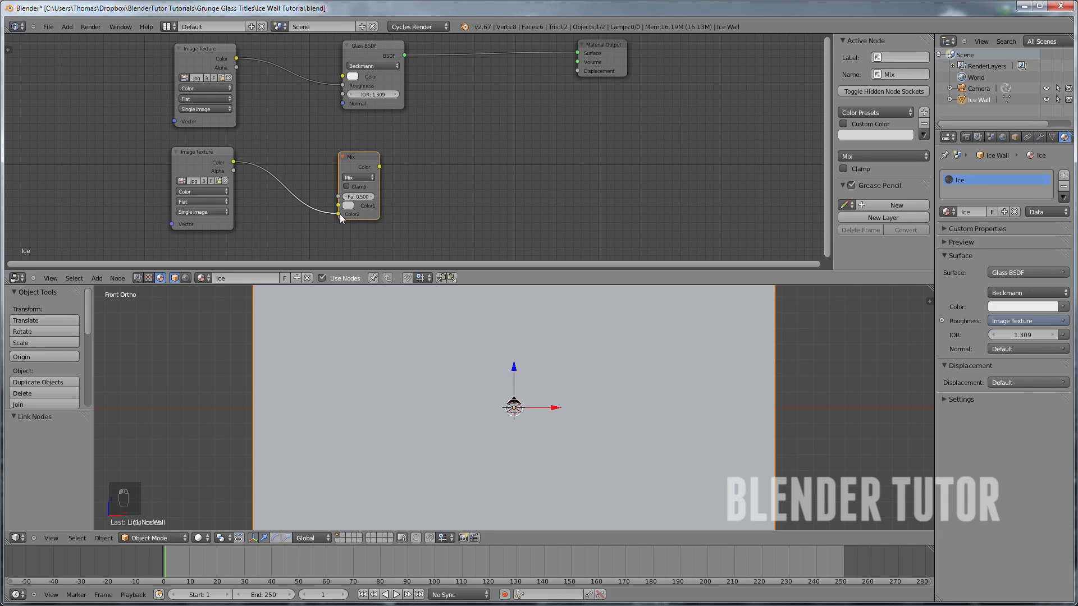
Set the Mix node's factor to 0.3 and connect its Color output to the Material Output's Displacement
scroll(385, 204, "up", 1)
left_click(346, 205)
type("0.3")
key("Return")
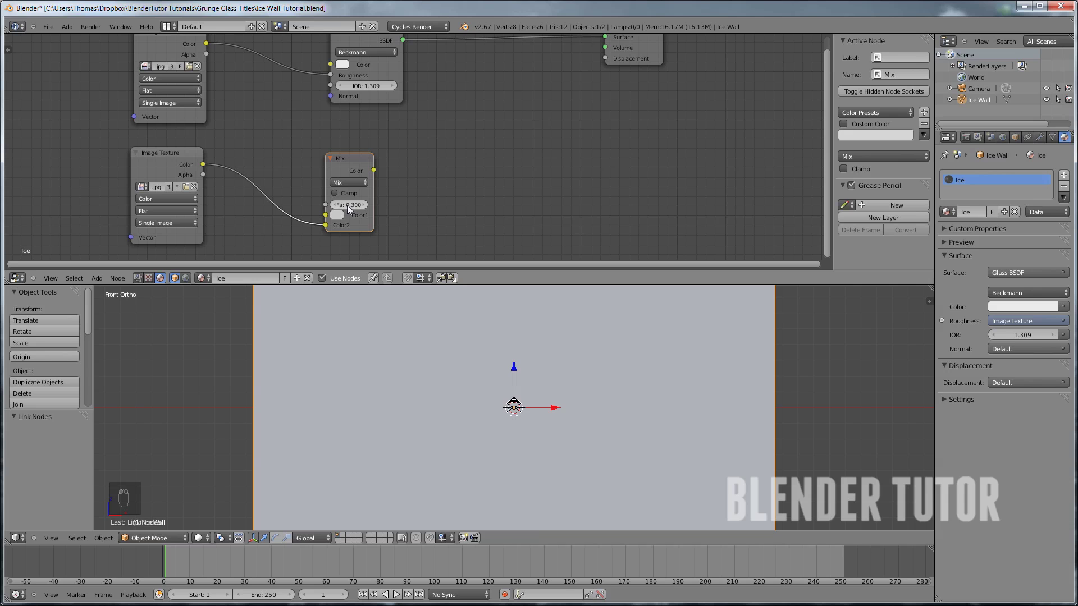
left_click_drag(374, 169, 603, 58)
scroll(539, 93, "down", 2)
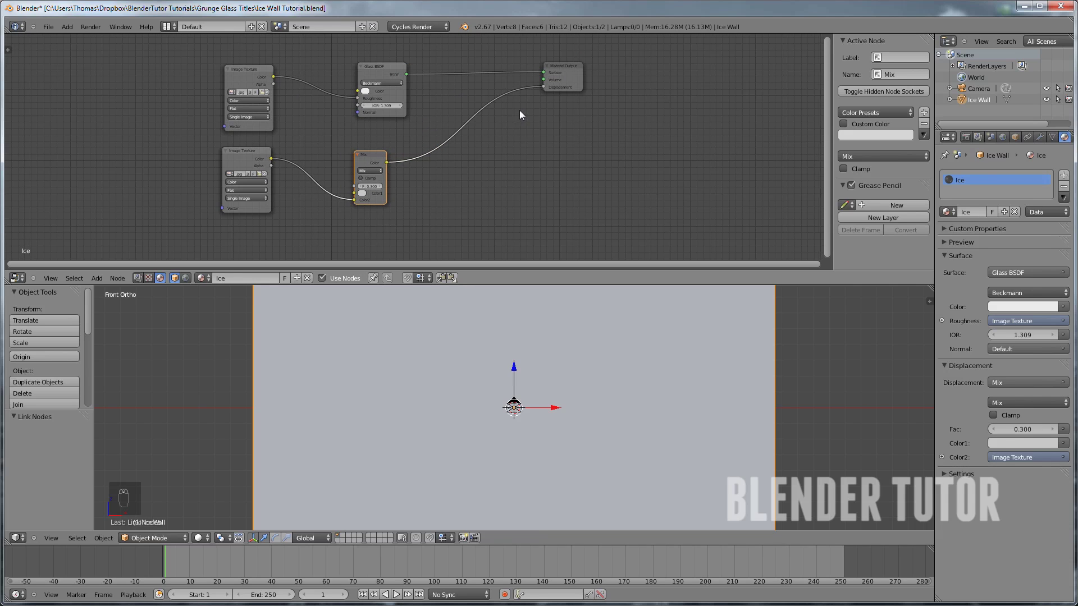
mouse_move(358, 91)
left_mouse_down()
mouse_move(348, 92)
mouse_move(357, 98)
left_mouse_up()
scroll(279, 112, "up", 2)
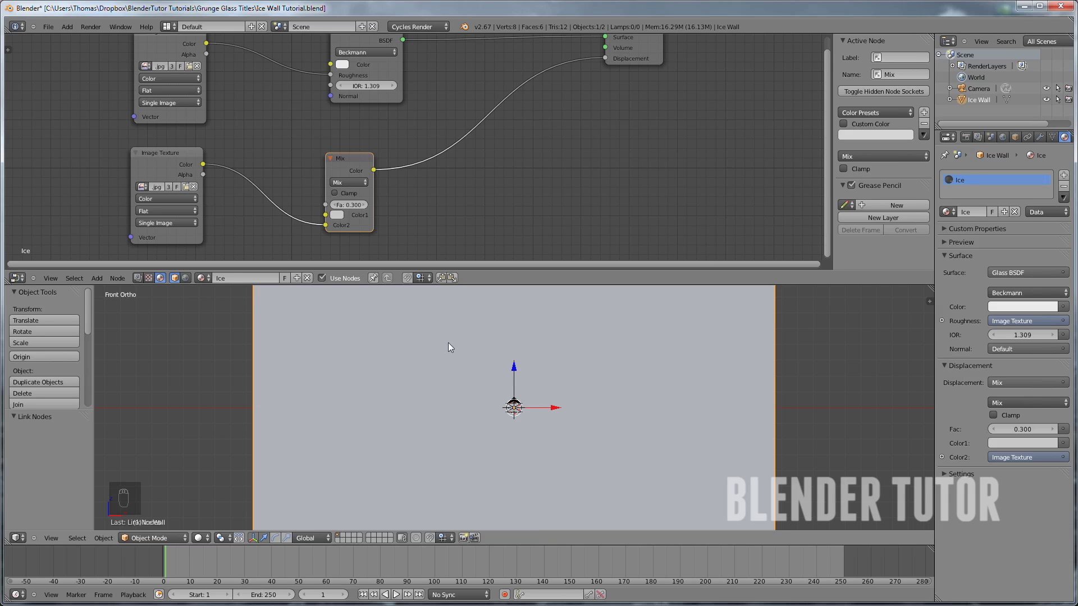
Merge the areas so the 3D view takes over the Node Editor's space
right_click(480, 285)
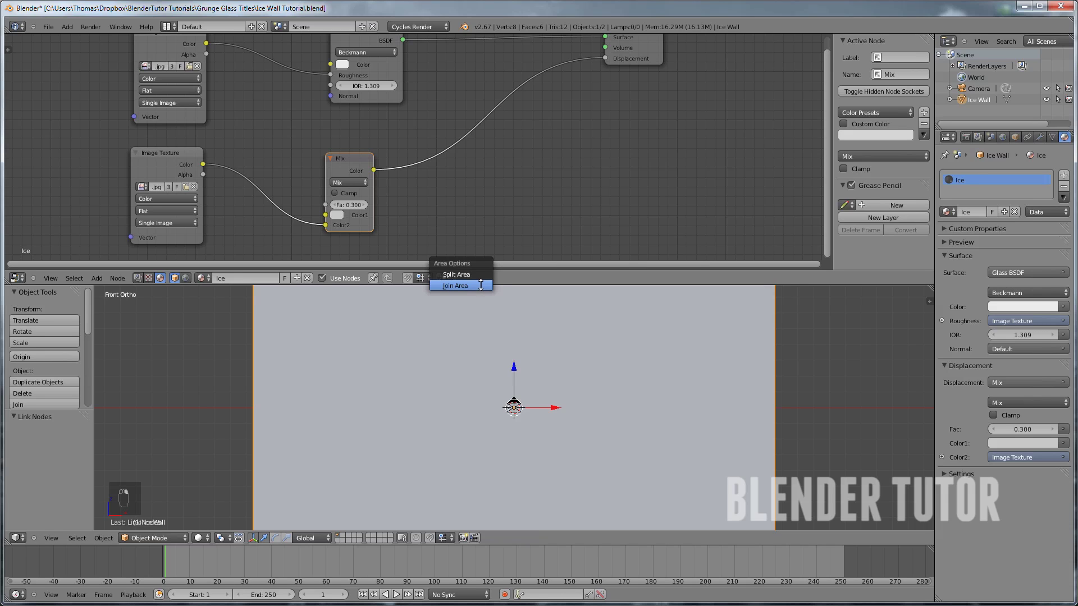
left_click(481, 285)
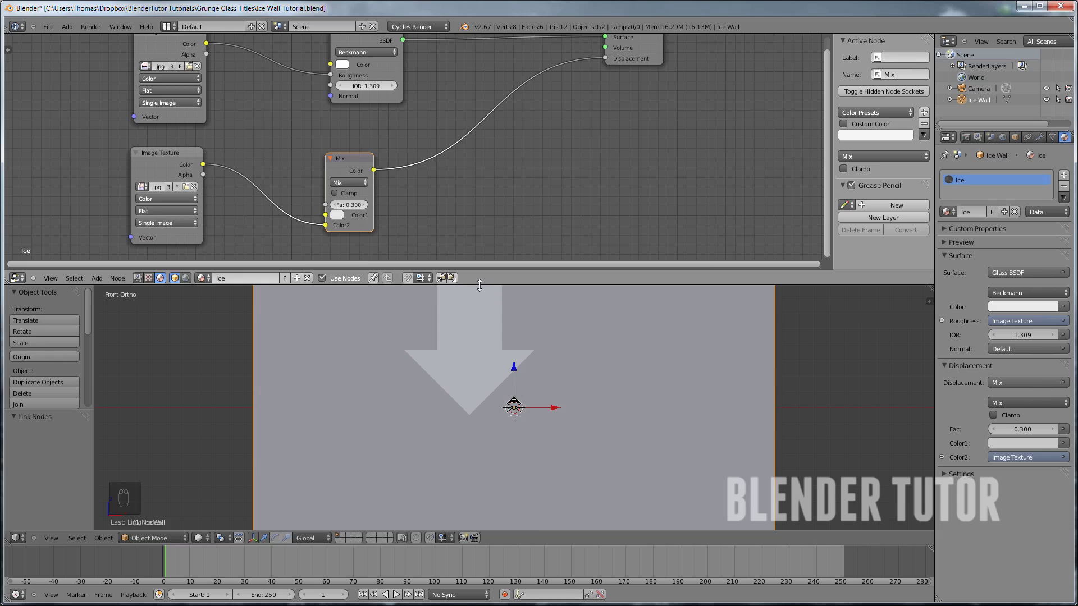
left_click(476, 257)
Add a plane and move it about 12.1 units along Y so it sits behind the Ice Wall
middle_click_drag(479, 257, 506, 292)
scroll(548, 290, "up", 3)
scroll(428, 286, "down", 3)
middle_click_drag(429, 286, 481, 283)
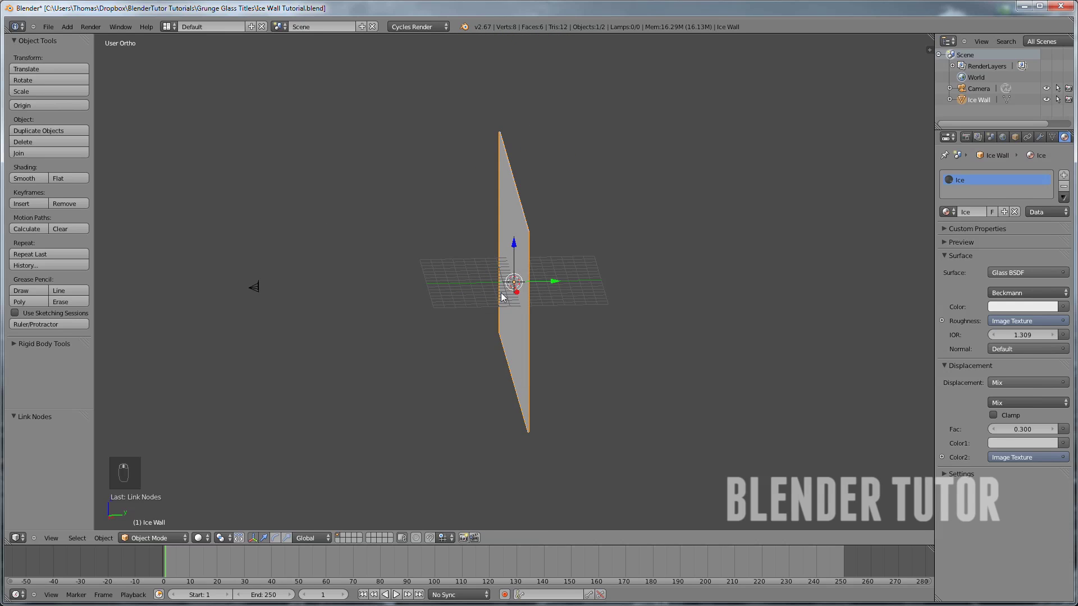
key("shift+a")
left_click(595, 292)
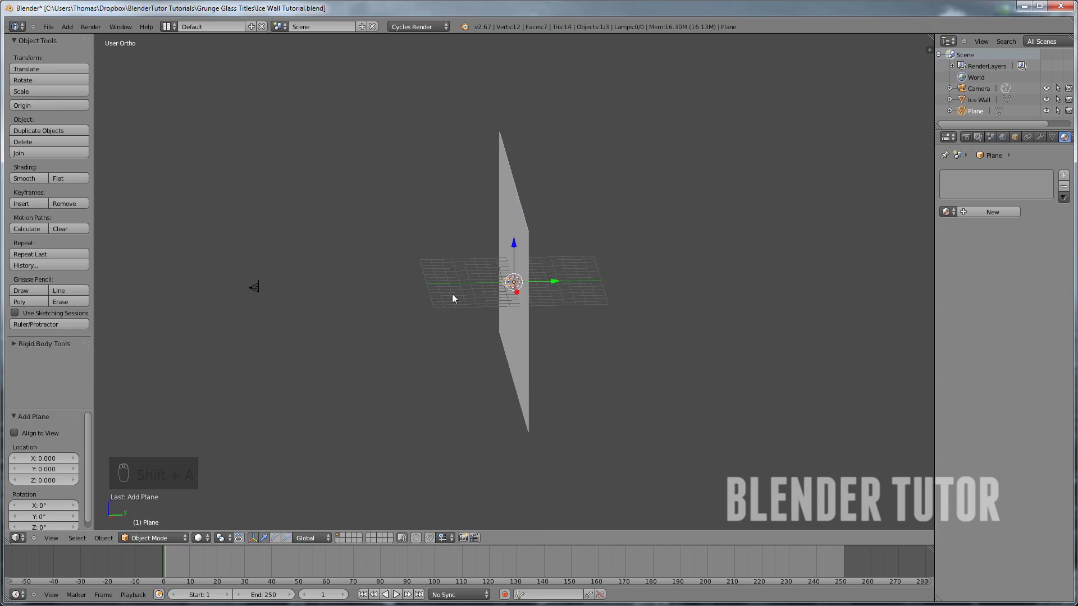
key("g")
key("y")
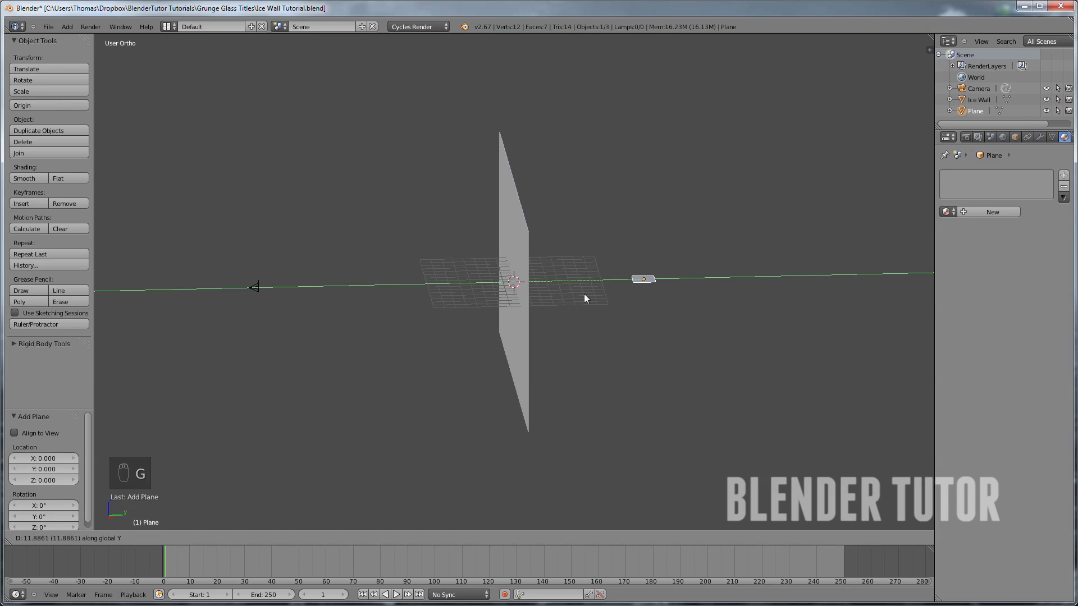
left_click(587, 293)
Rotate the new plane 90° about the X axis so it stands upright
key("r")
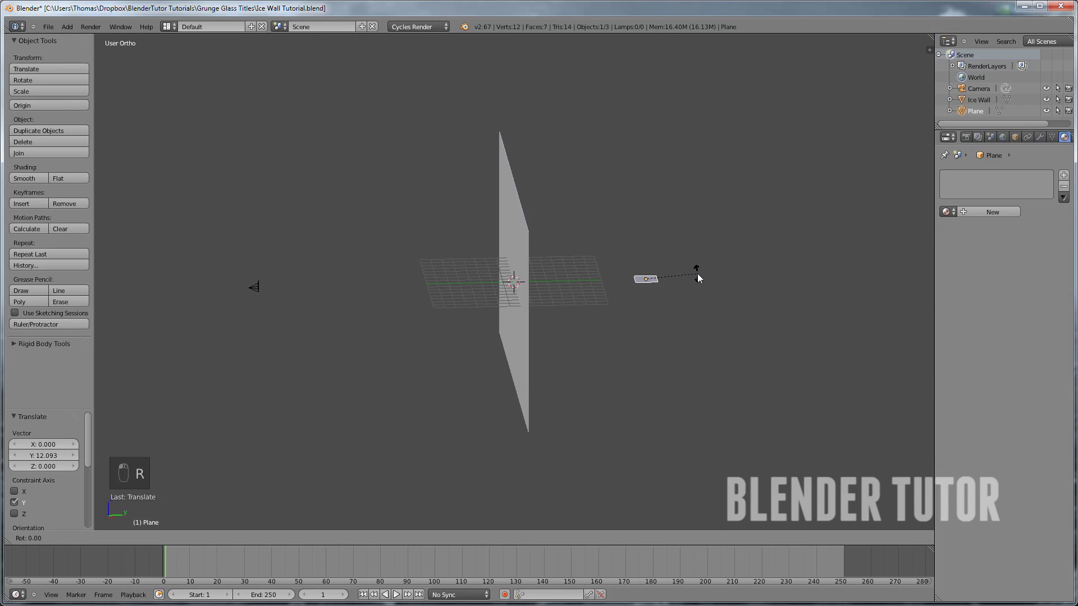
type("x")
type("90")
key("Return")
In wireframe camera view, scale the plane uniformly by about 1.57 in size and stretch it about 27.5 times along X
key("KP_1")
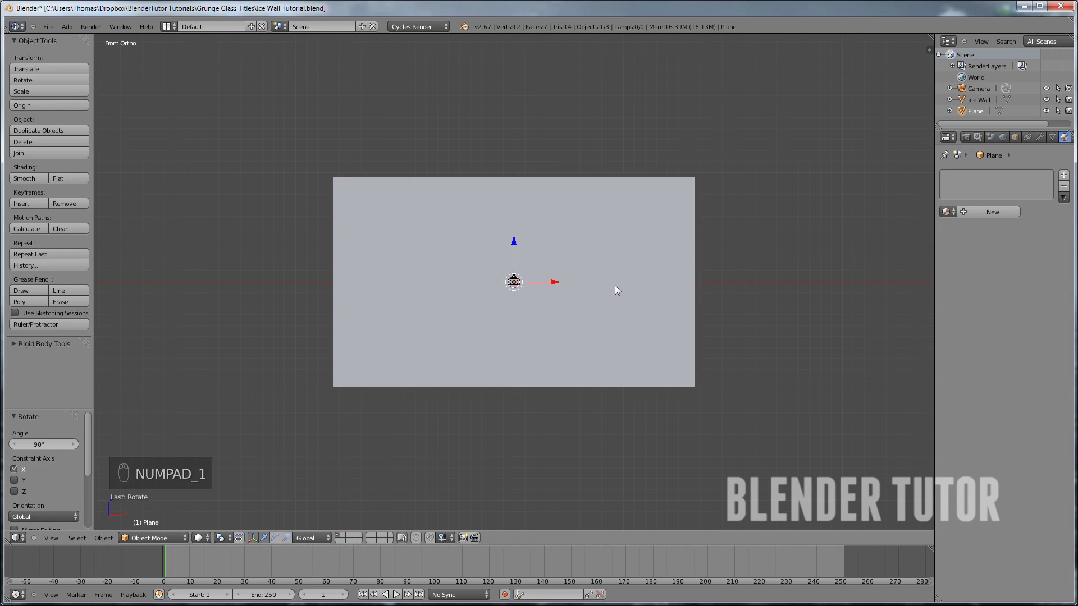
key("KP_0")
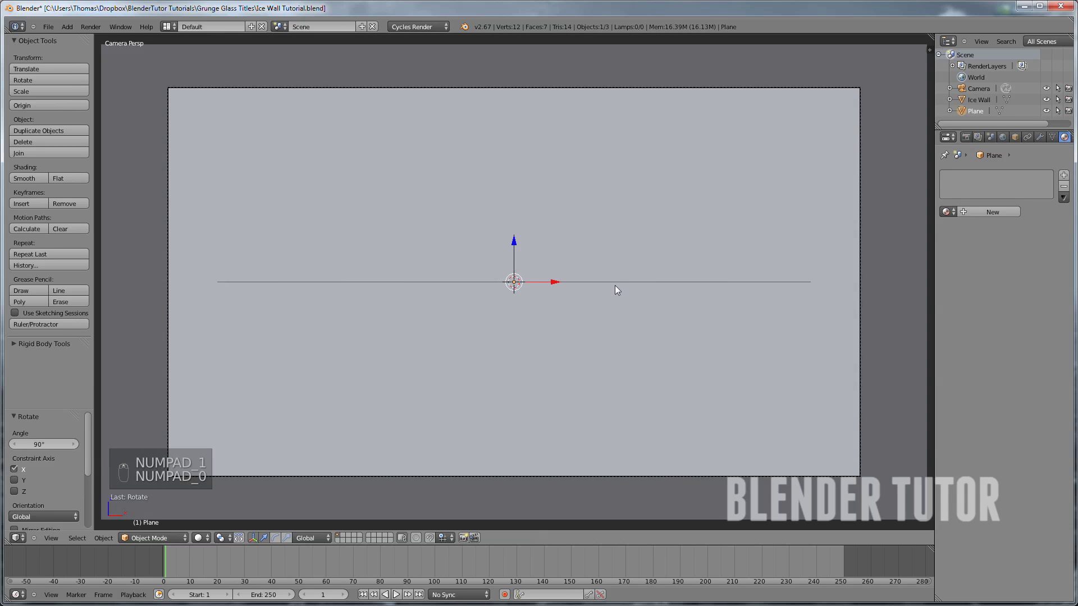
key("z")
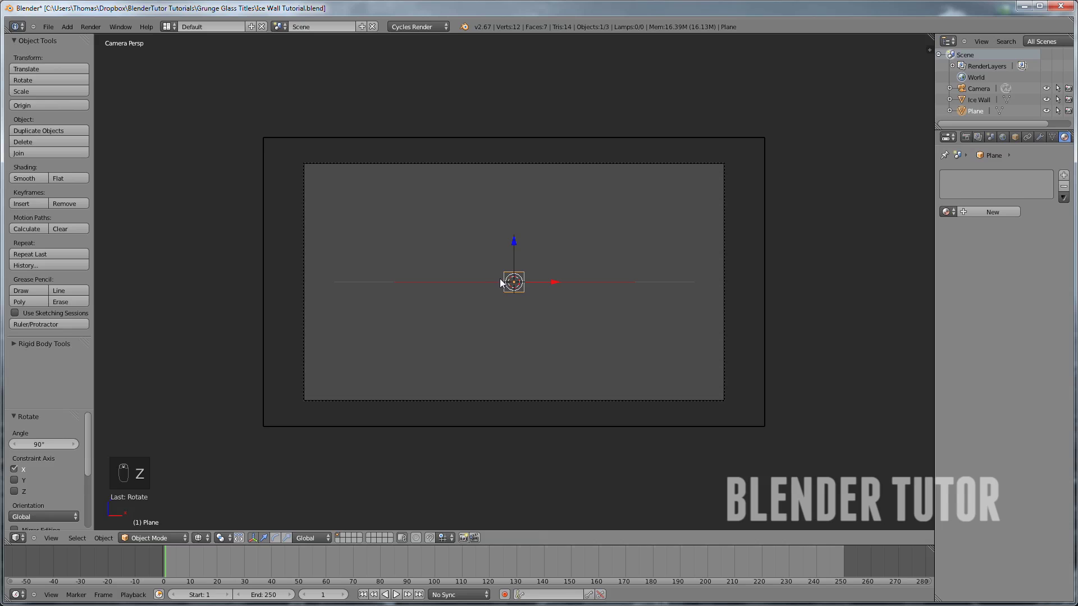
key("s")
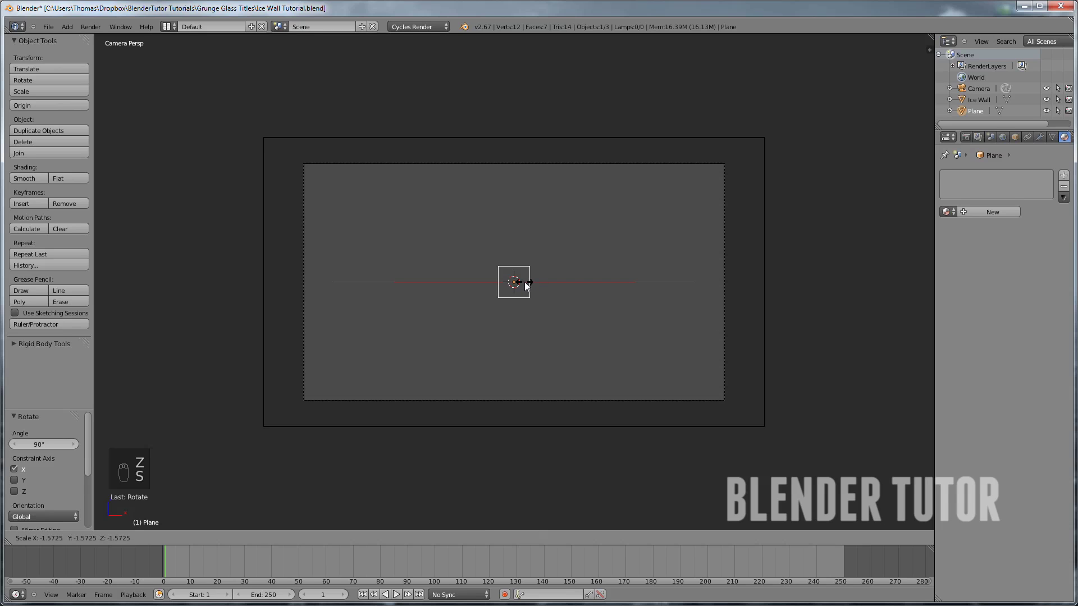
left_click(525, 284)
key("s")
key("x")
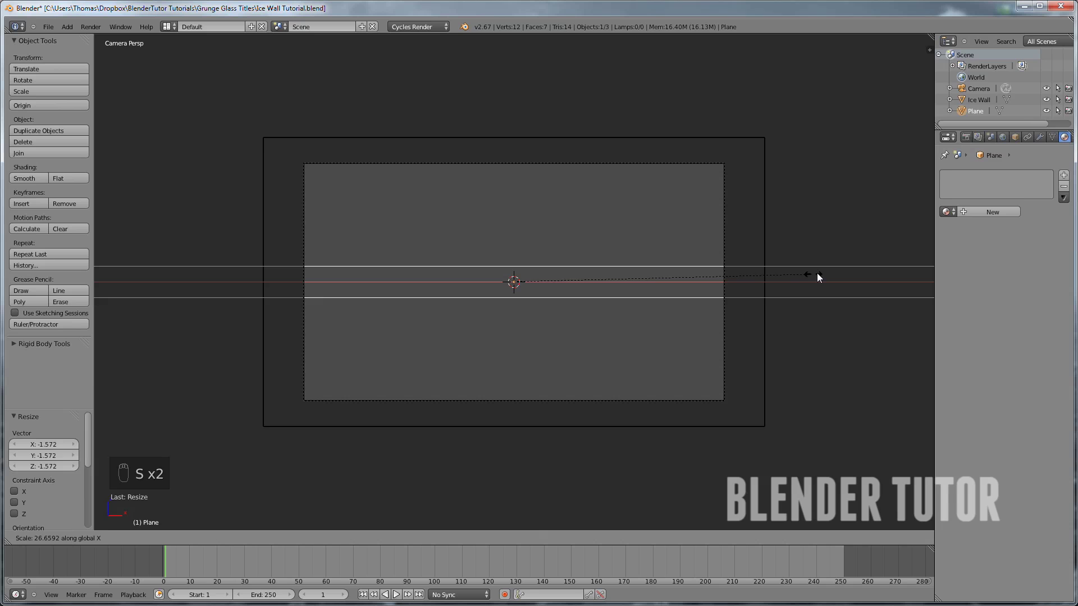
left_click(821, 274)
Create a new material for the stretched plane and name it Light Bar
scroll(658, 292, "down", 2)
scroll(629, 289, "up", 3)
scroll(641, 289, "down", 3)
middle_click_drag(641, 288, 521, 315)
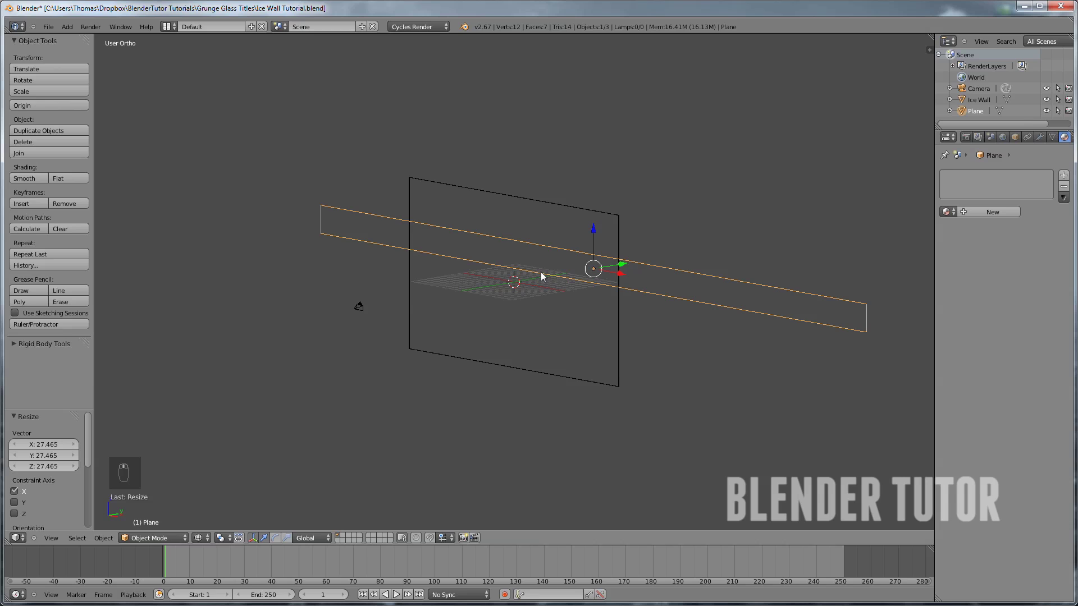
middle_click_drag(564, 269, 703, 265)
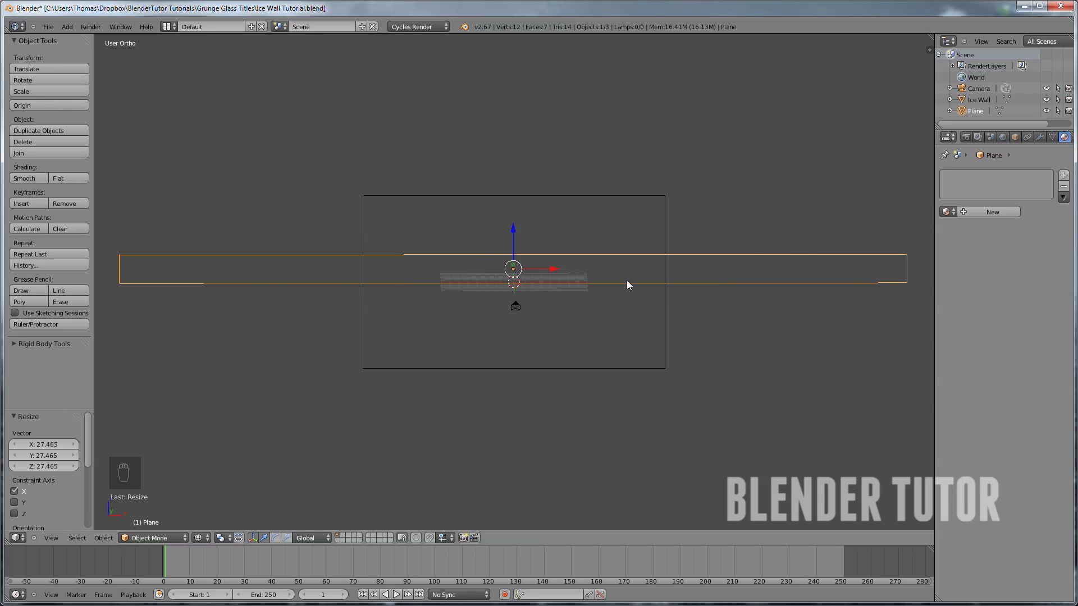
left_click(991, 212)
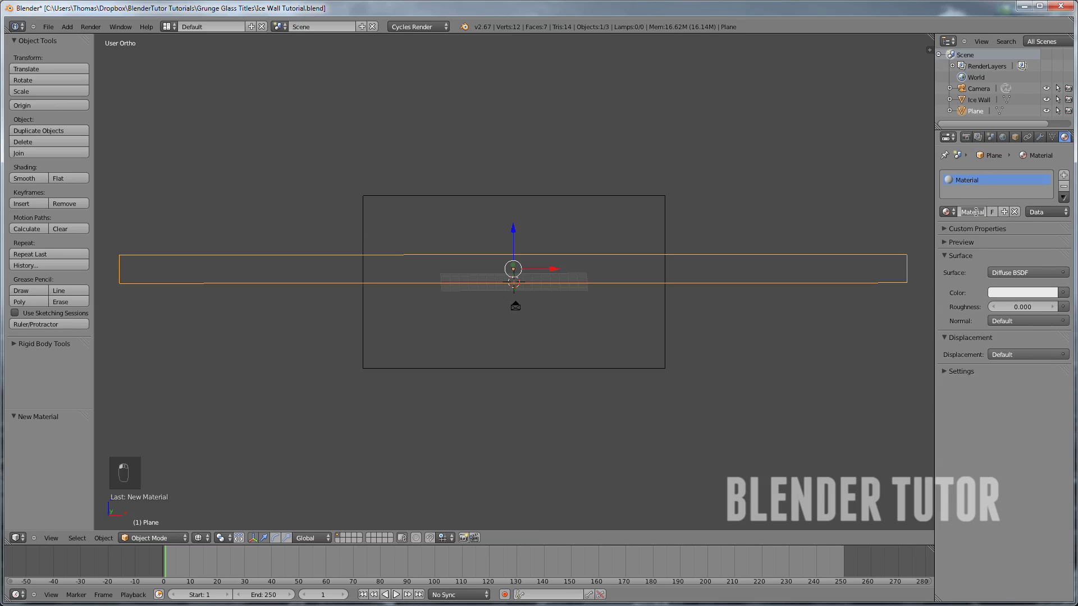
left_click(975, 212)
type("Light")
key("Return")
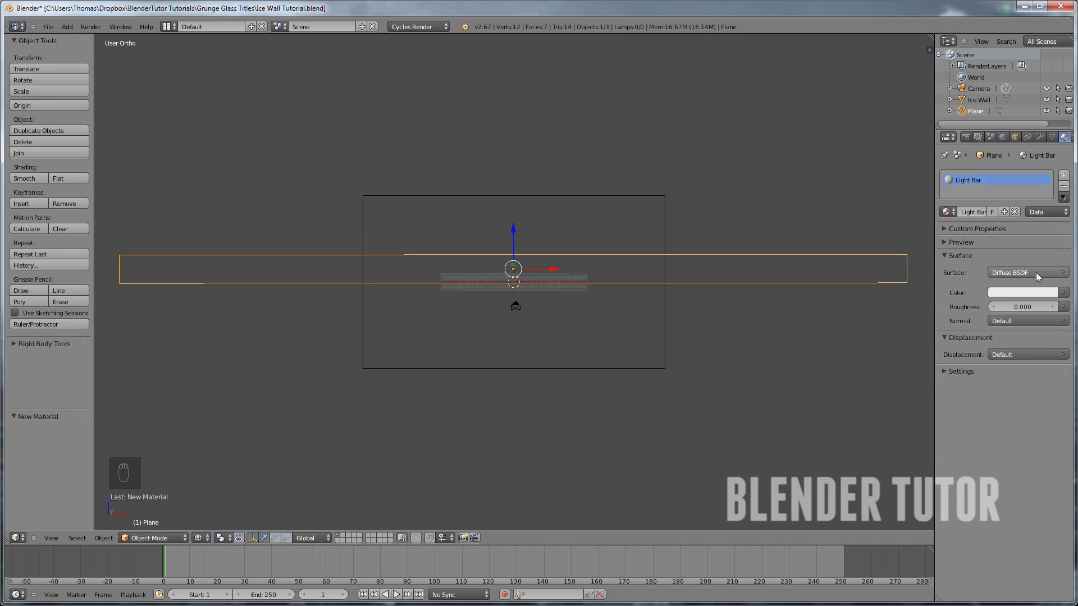
Change the Light Bar surface to Emission with a pale blue color and a strength of 10
left_click(1005, 272)
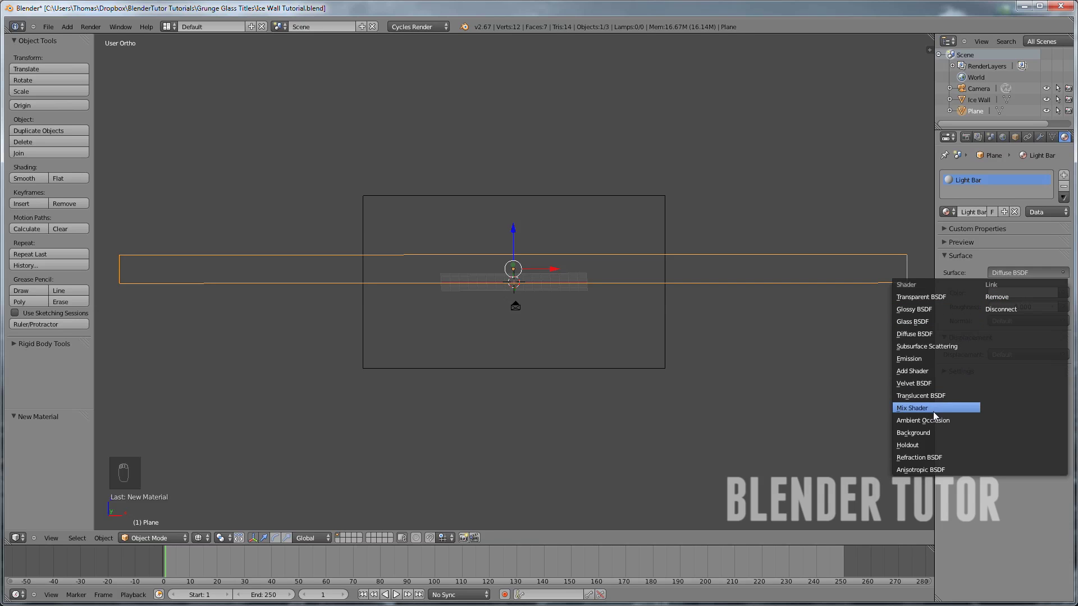
left_click(929, 359)
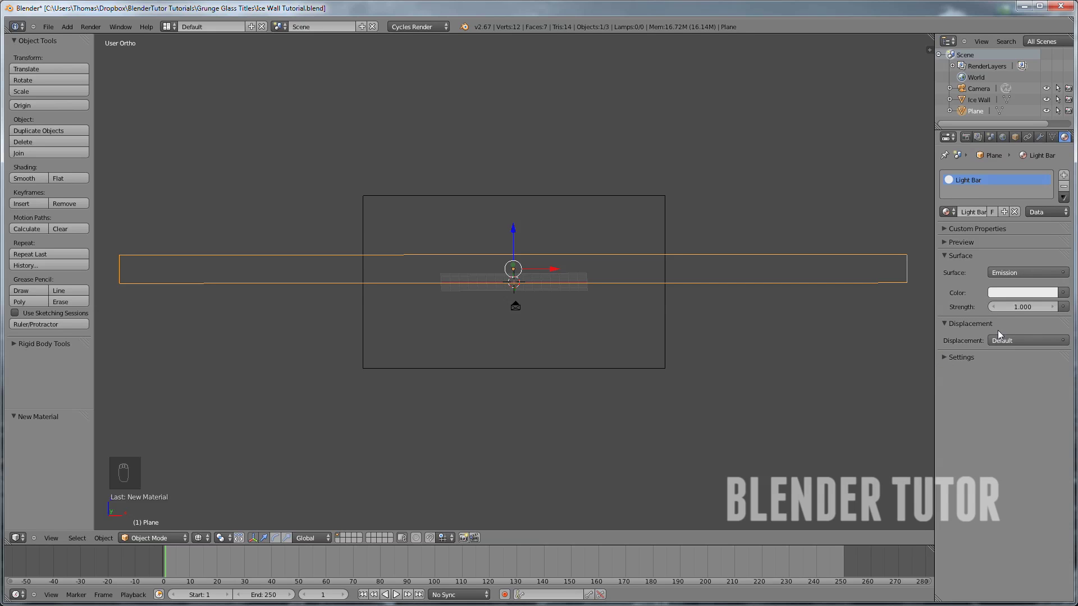
left_click(1012, 290)
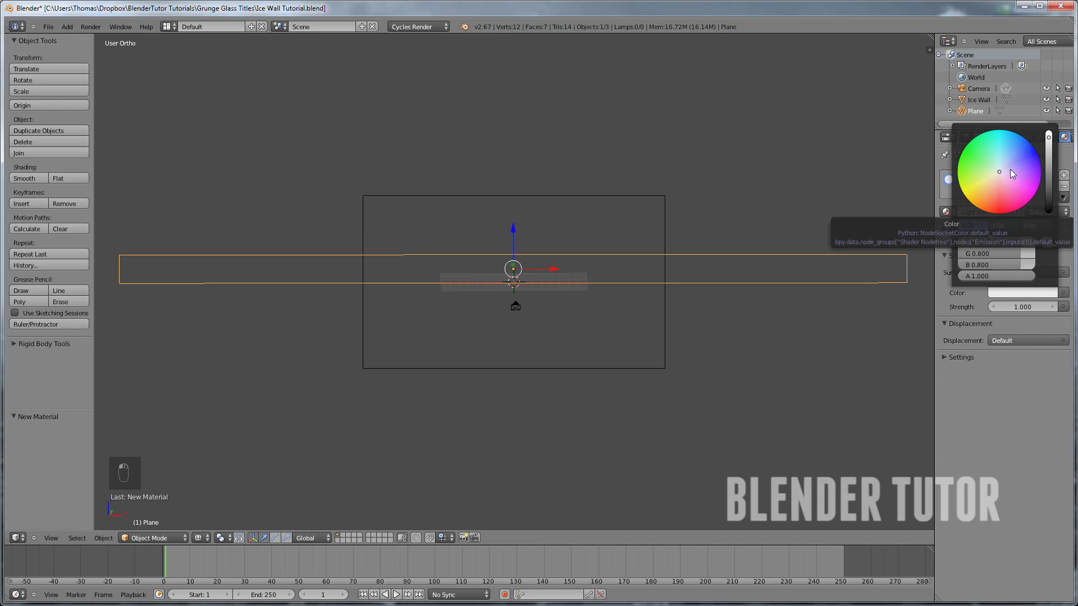
left_click_drag(1006, 163, 1007, 153)
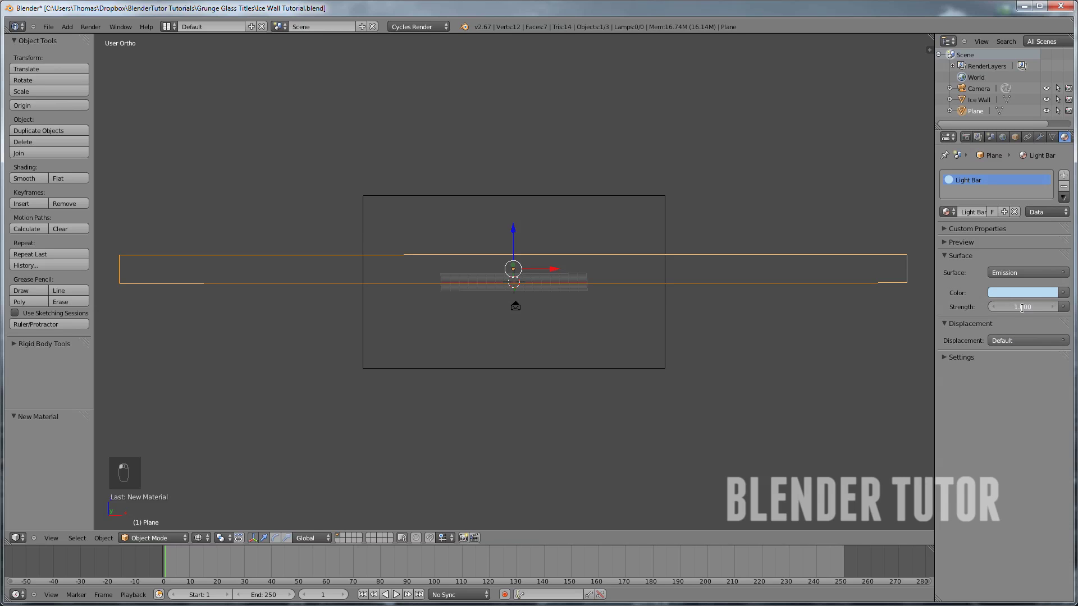
type("10")
key("Return")
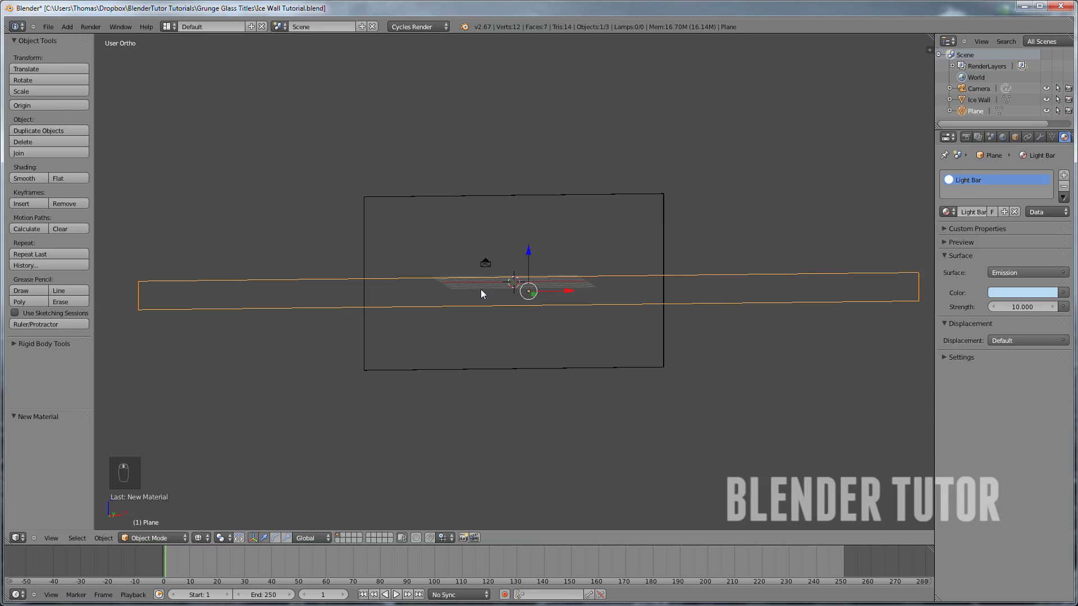
Preview the light bar through the ice wall from the camera with Rendered viewport shading
key("KP_0")
scroll(480, 288, "up", 2)
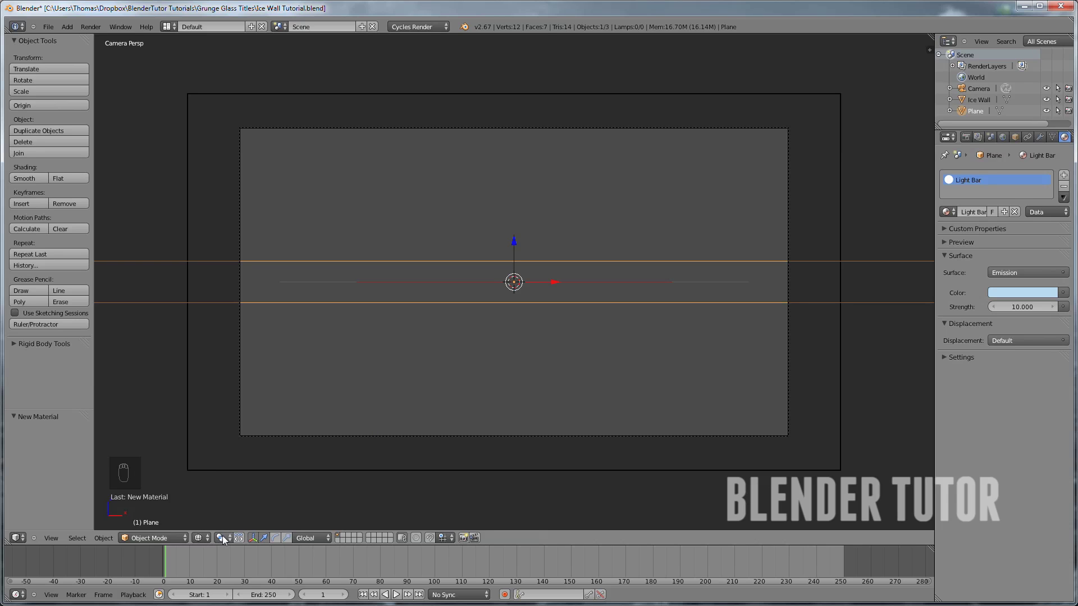
left_click(201, 538)
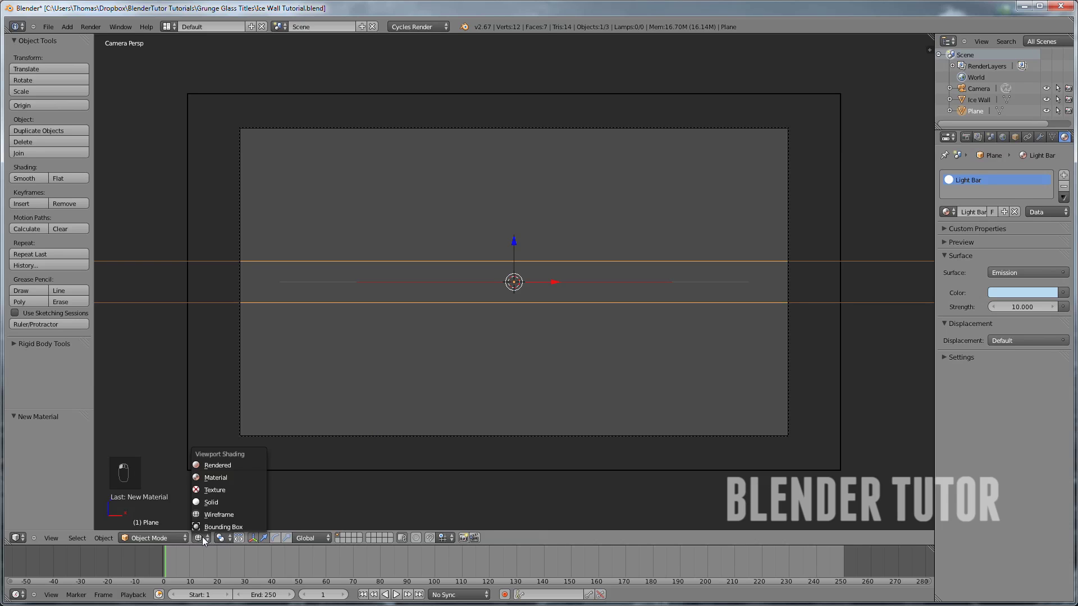
left_click(232, 467)
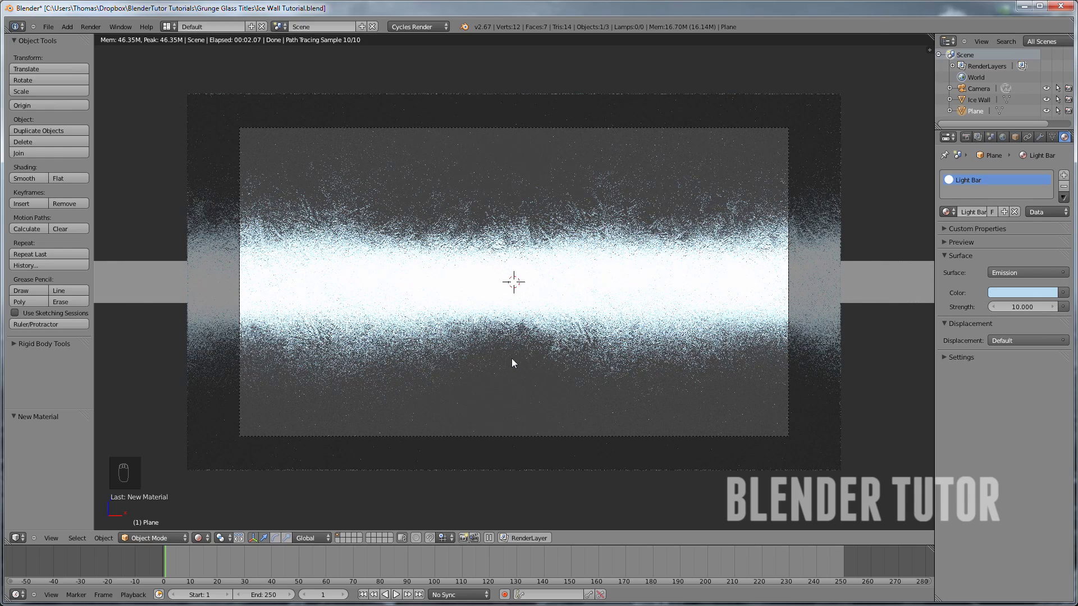
scroll(510, 355, "up", 1)
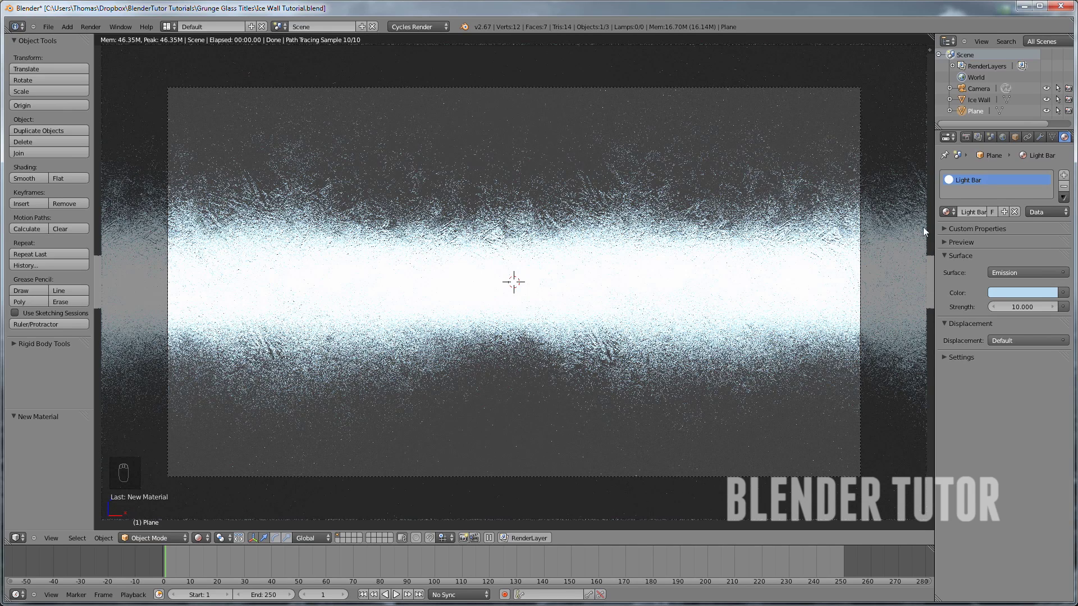
Set the preview samples to 50 in the render sampling settings and return the viewport to Solid shading
left_click(967, 137)
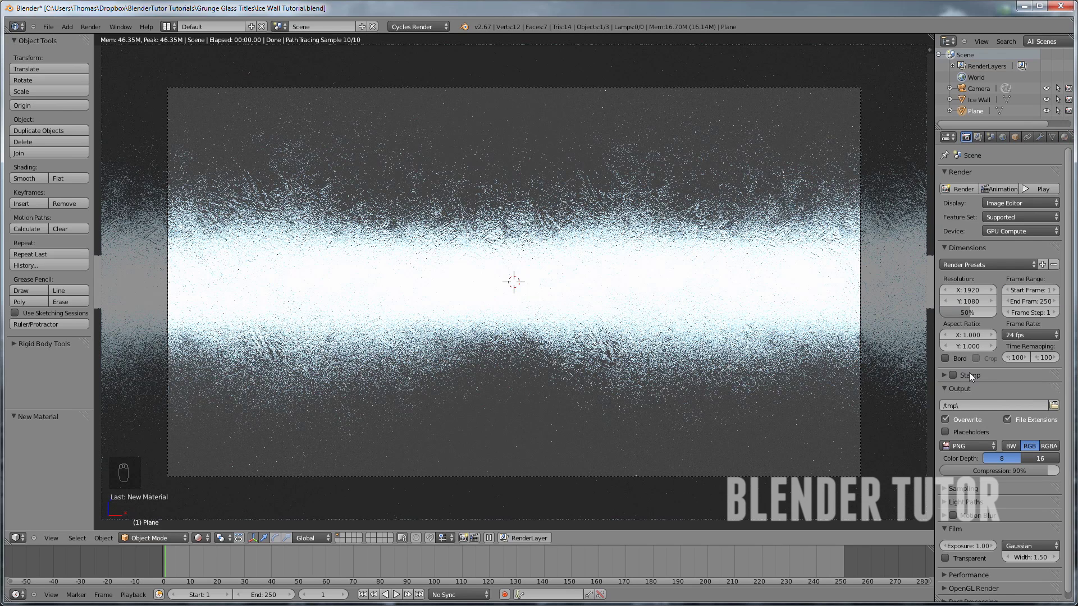
scroll(1007, 443, "down", 1)
left_click(943, 482)
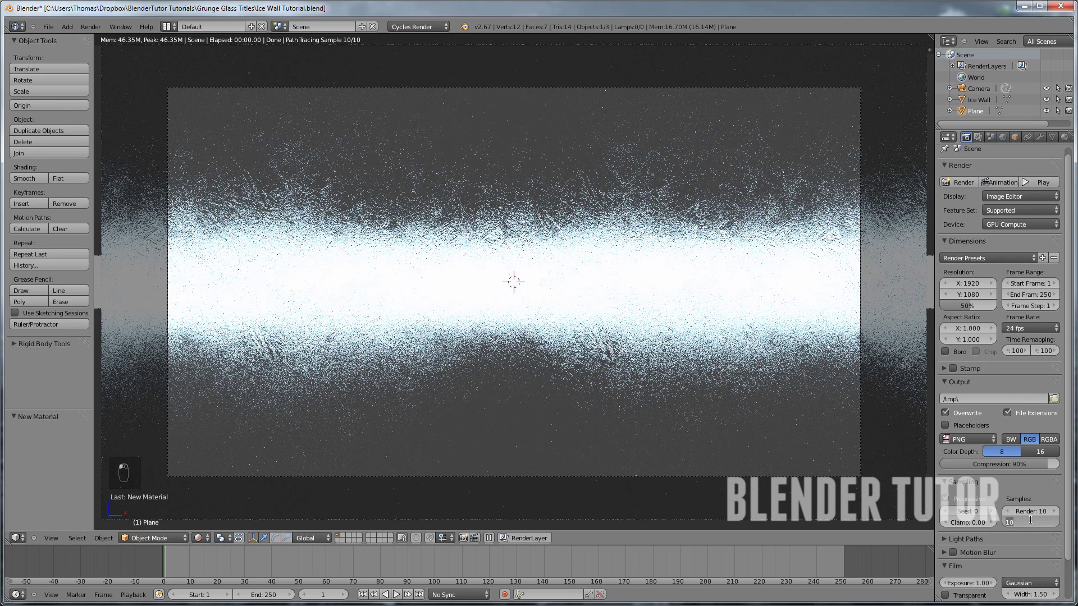
type("50")
key("Return")
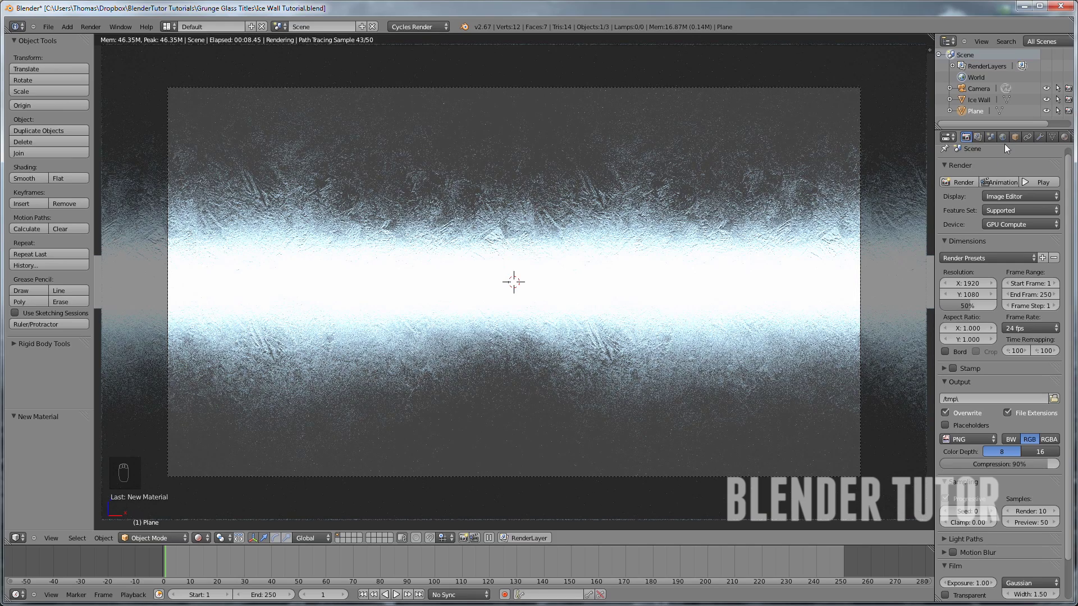
left_click(200, 538)
left_click(218, 502)
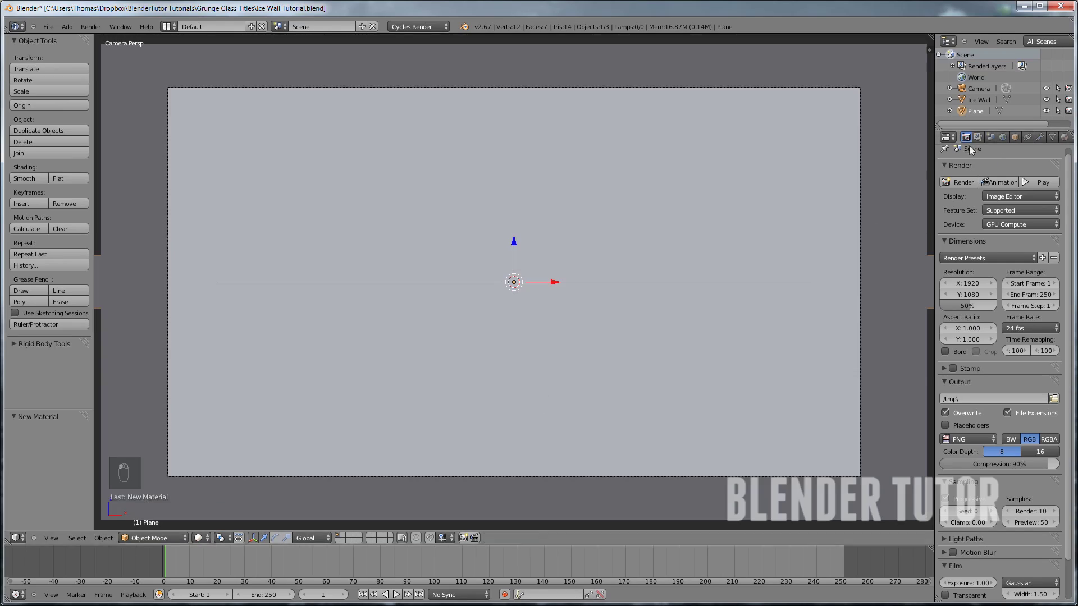
Enable nodes for the World and set its background color to a darker, slightly blue gray
left_click(1003, 138)
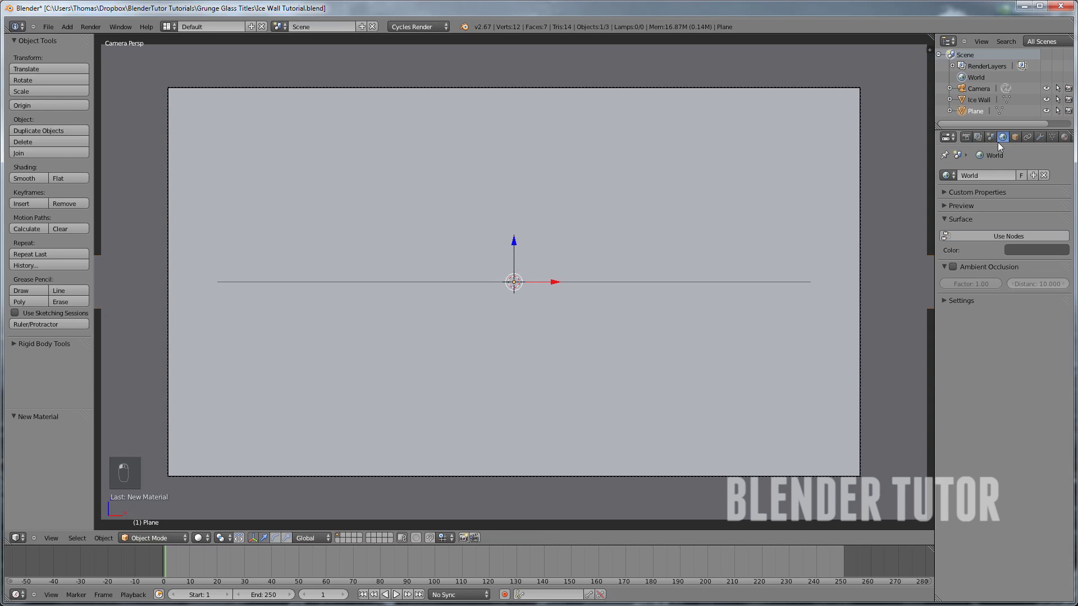
left_click(999, 237)
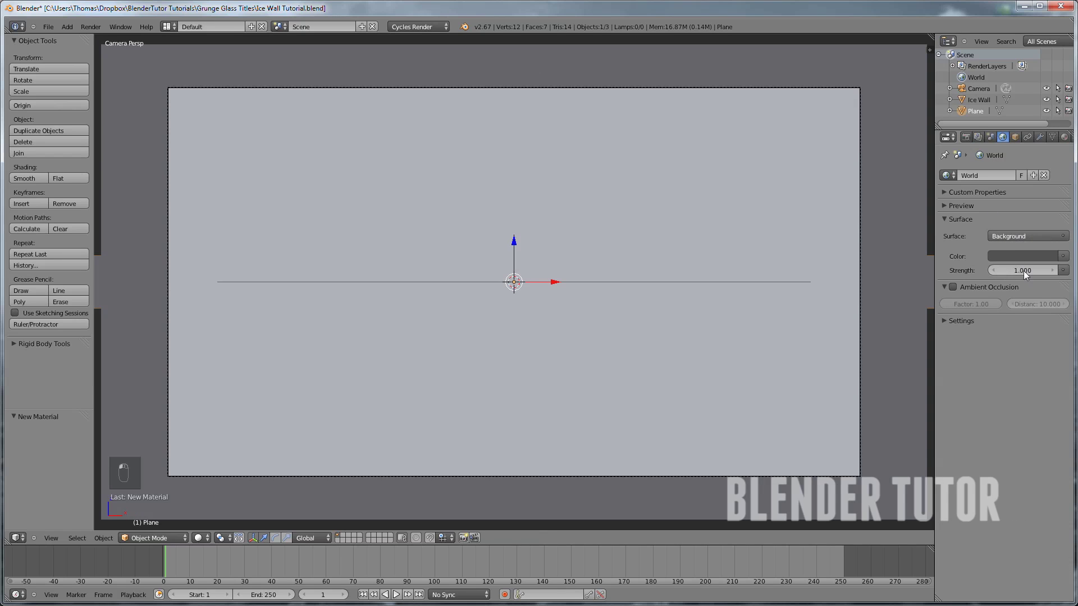
left_click(1007, 257)
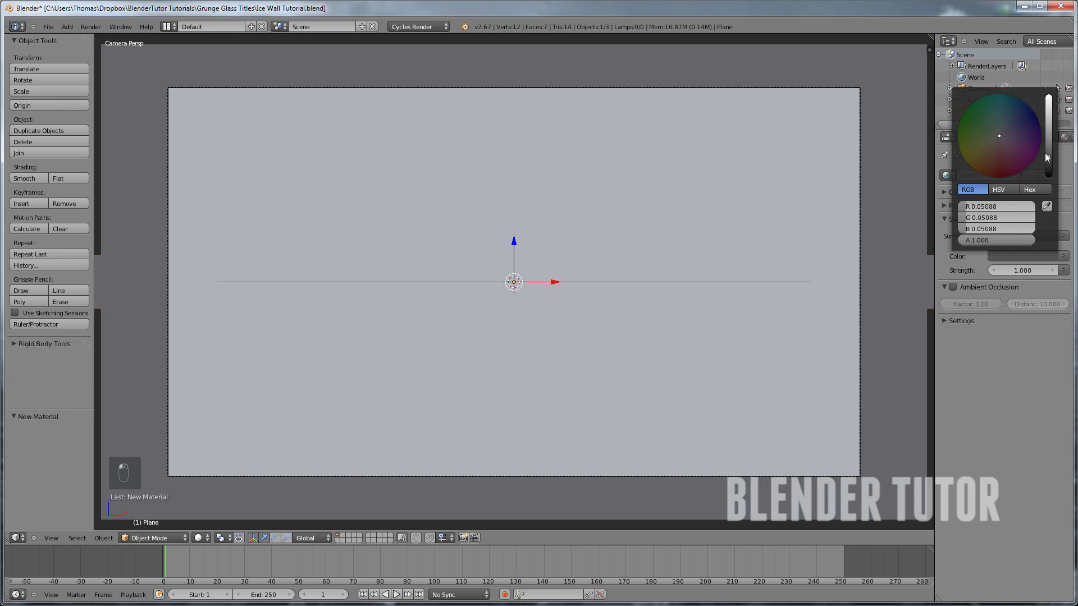
left_click_drag(1006, 125, 1006, 122)
left_click_drag(1048, 158, 1049, 162)
left_click_drag(1050, 163, 1050, 165)
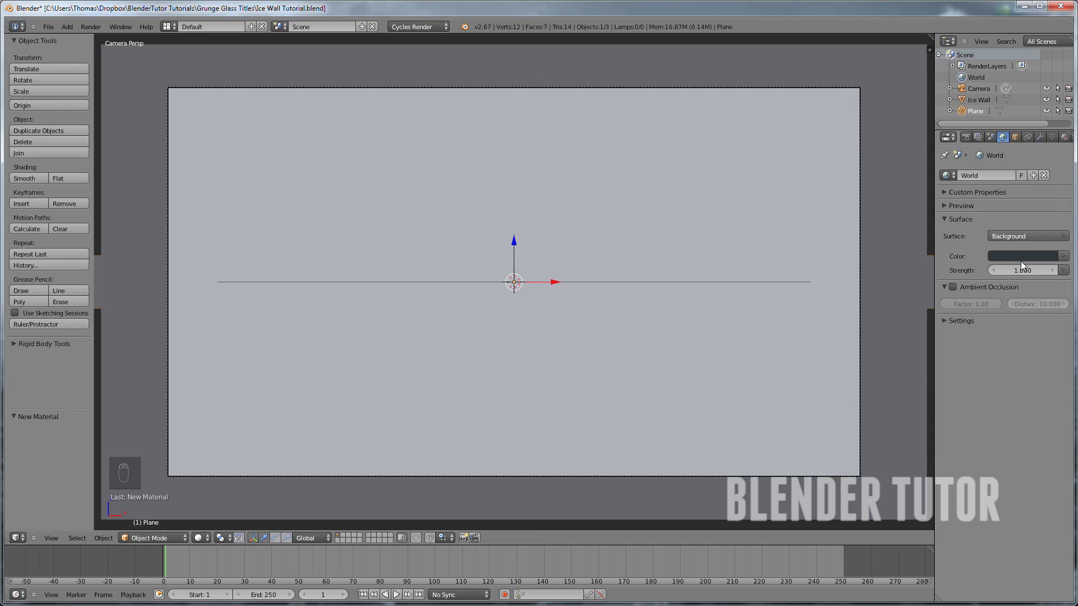
Check the new background color in Rendered viewport shading and return to Solid shading
left_click(207, 535)
left_click(247, 463)
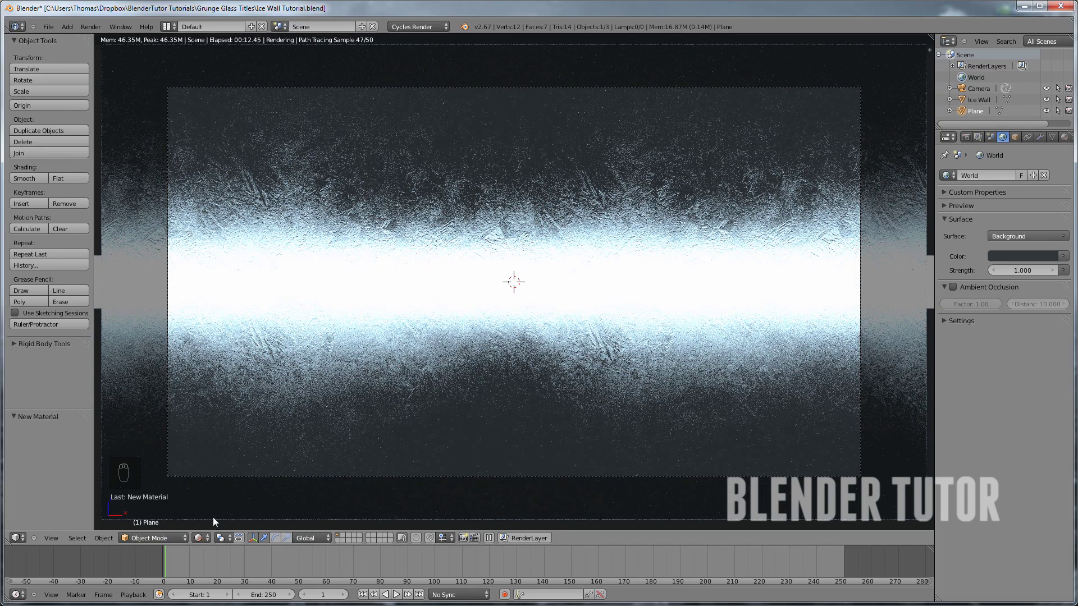
left_click(201, 538)
left_click(216, 501)
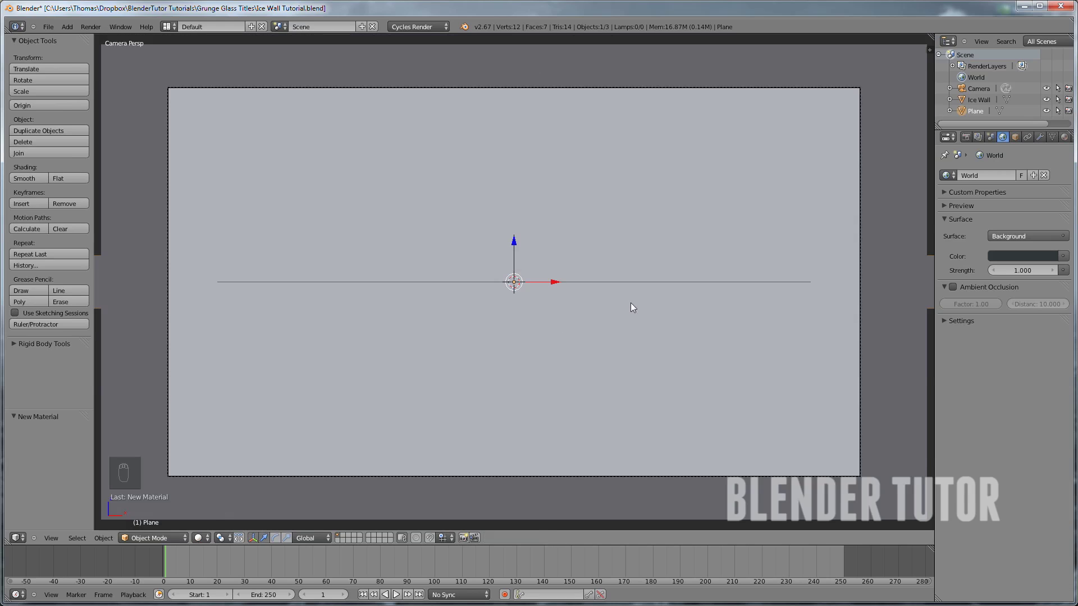
Show the scene in wireframe and scale the light bar along Z to about 0.77 of its height
key("z")
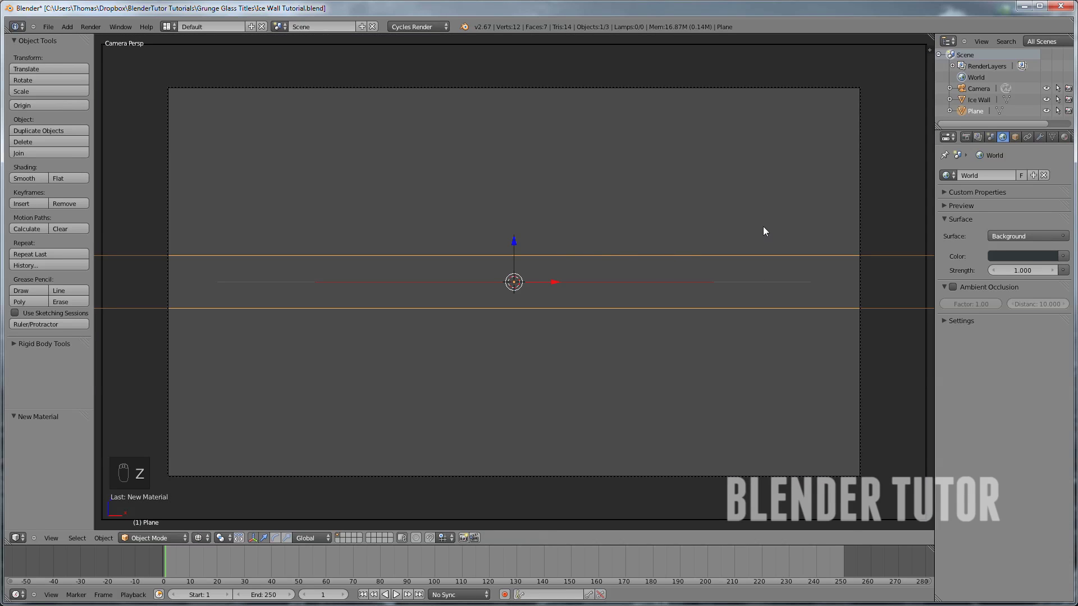
key("s")
key("z")
left_click(706, 235)
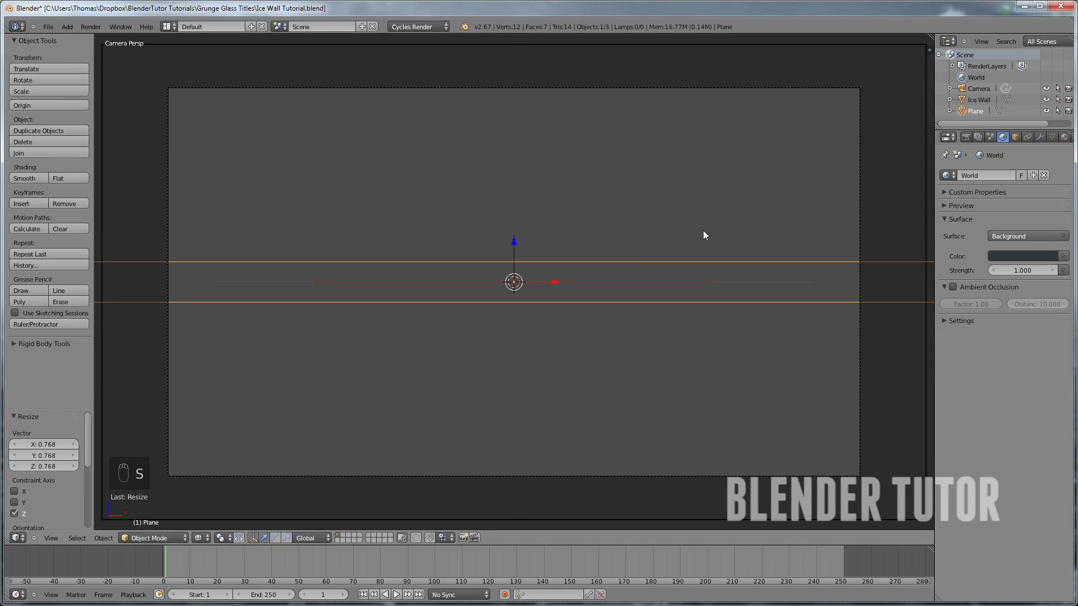
Move the light bar up about 1.115 along Z
key("g")
key("z")
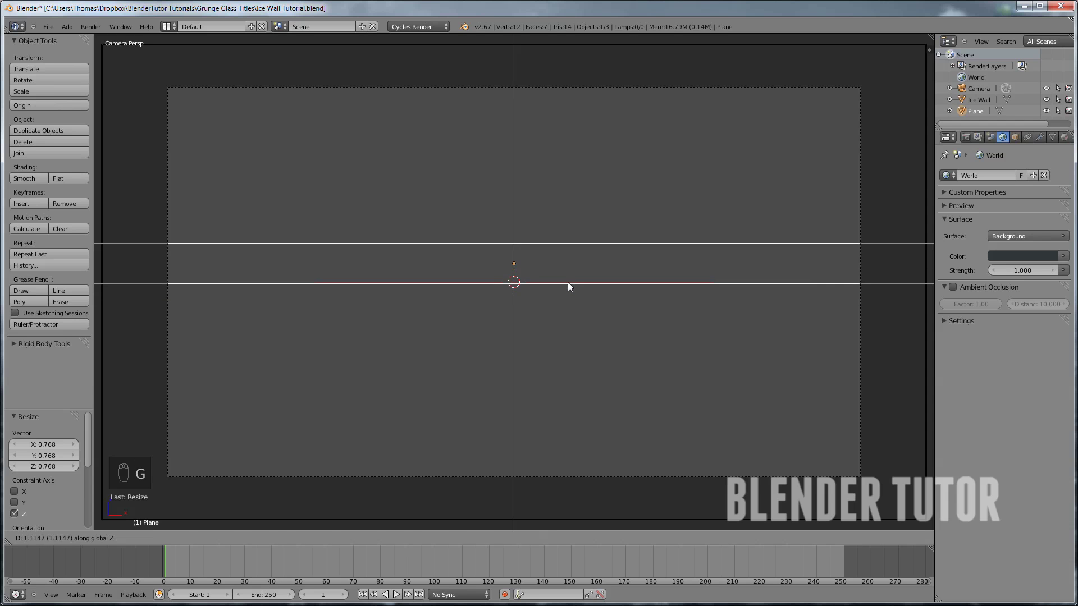
left_click(558, 284)
scroll(558, 286, "down", 2)
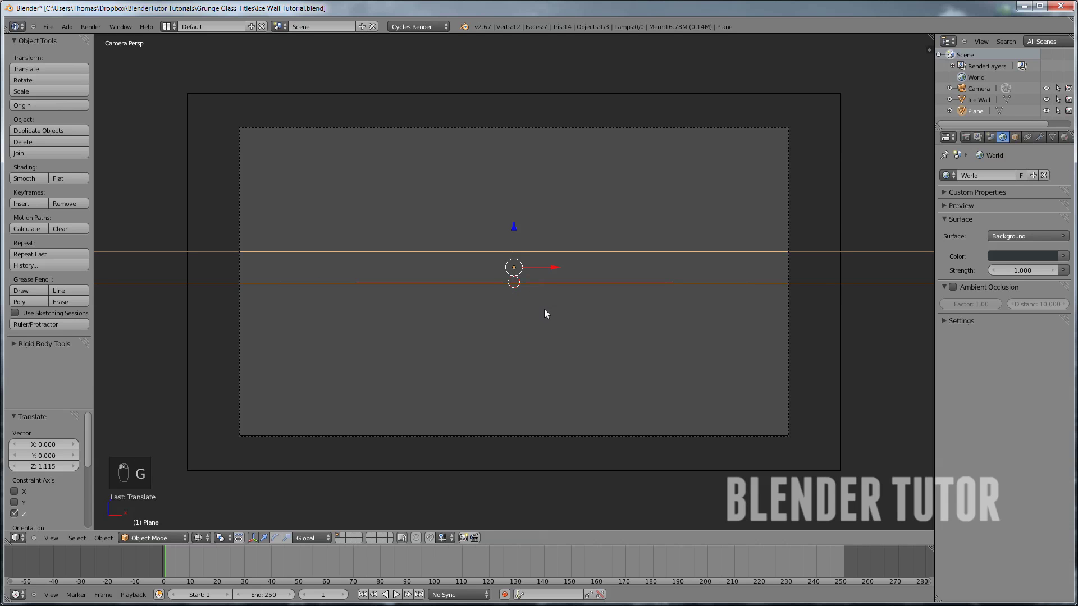
Add a text object to the scene at the 3D cursor
middle_click_drag(575, 305, 516, 291)
key("KP_5")
key("shift+a")
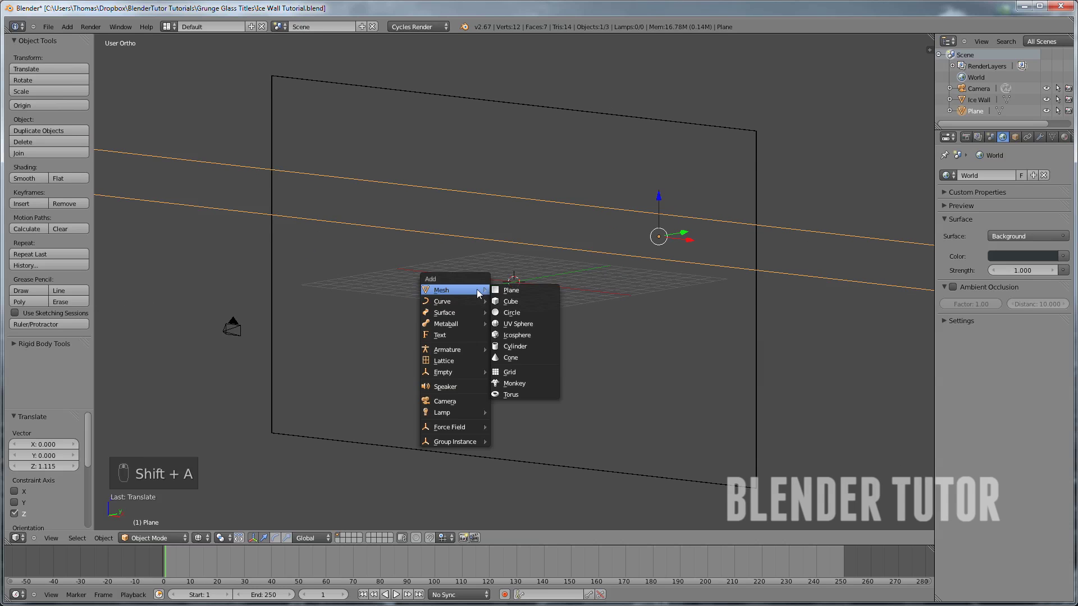
left_click(457, 334)
Replace the text object's default content with "ICY WALL" while looking from the top view
middle_click_drag(517, 298, 541, 329)
key("KP_7")
key("Tab")
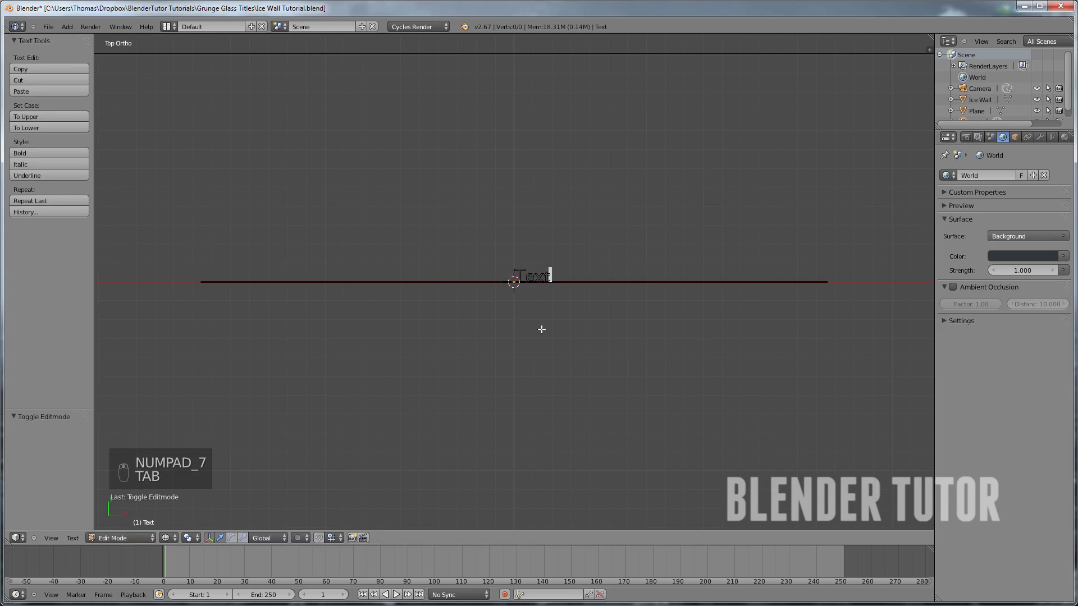
key("BackSpace")
key("BackSpace")
key("BackSpace")
key("BackSpace")
key("BackSpace")
key("BackSpace")
key("BackSpace")
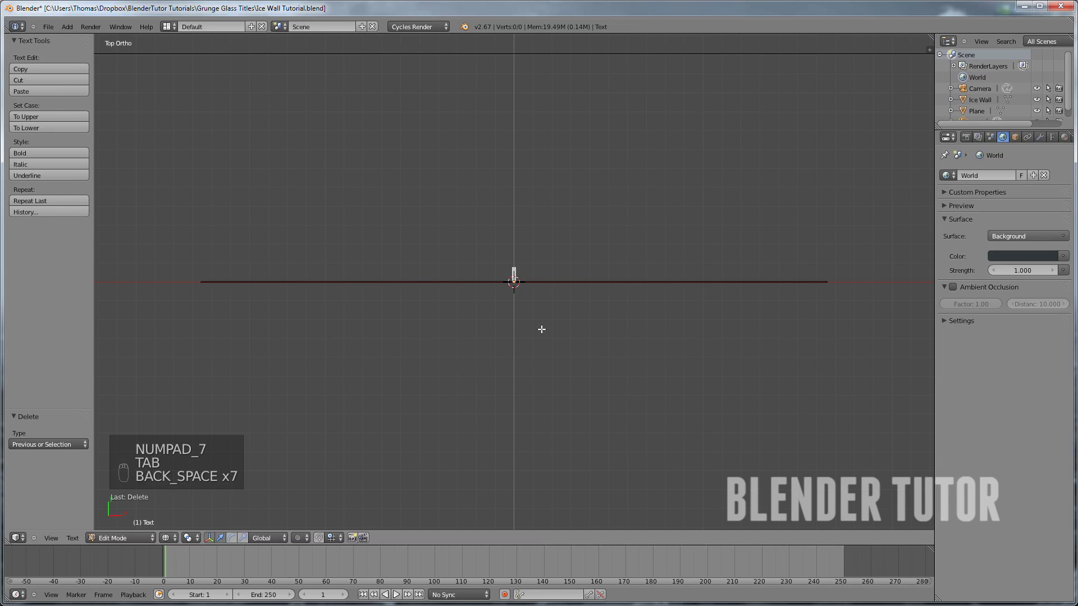
type("IC")
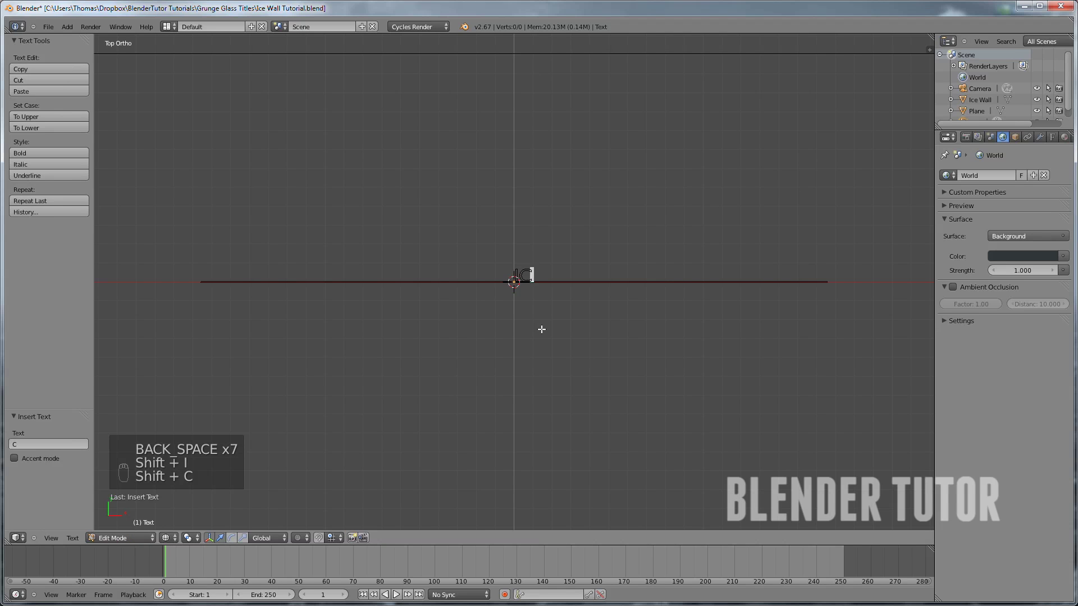
type("Y WALL")
key("Tab")
Rotate the ICY WALL text 90° about the X axis so it stands upright
middle_click_drag(564, 292, 679, 224)
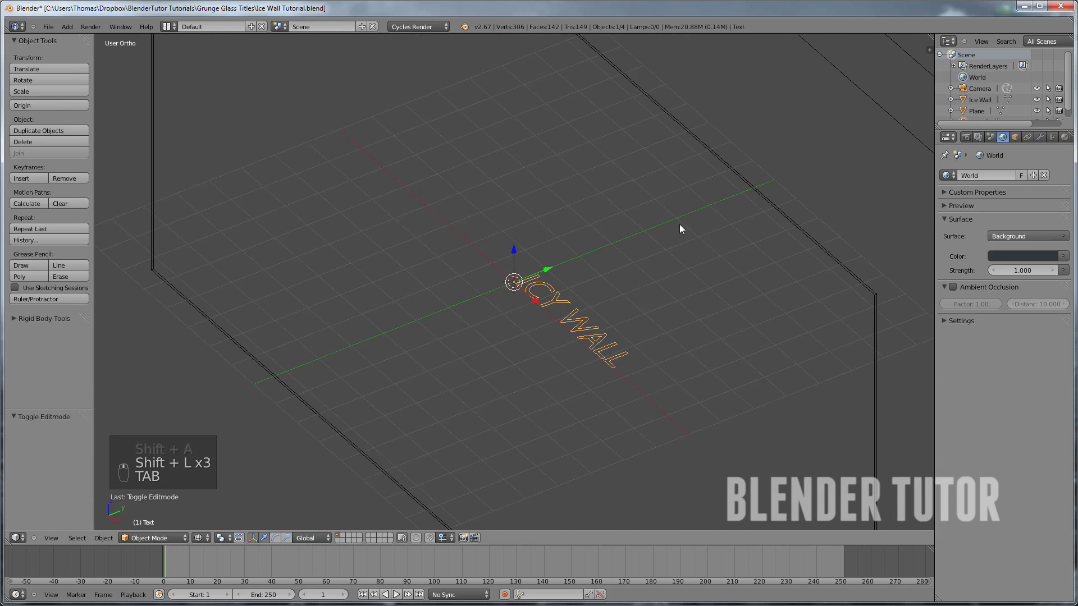
key("r")
key("x")
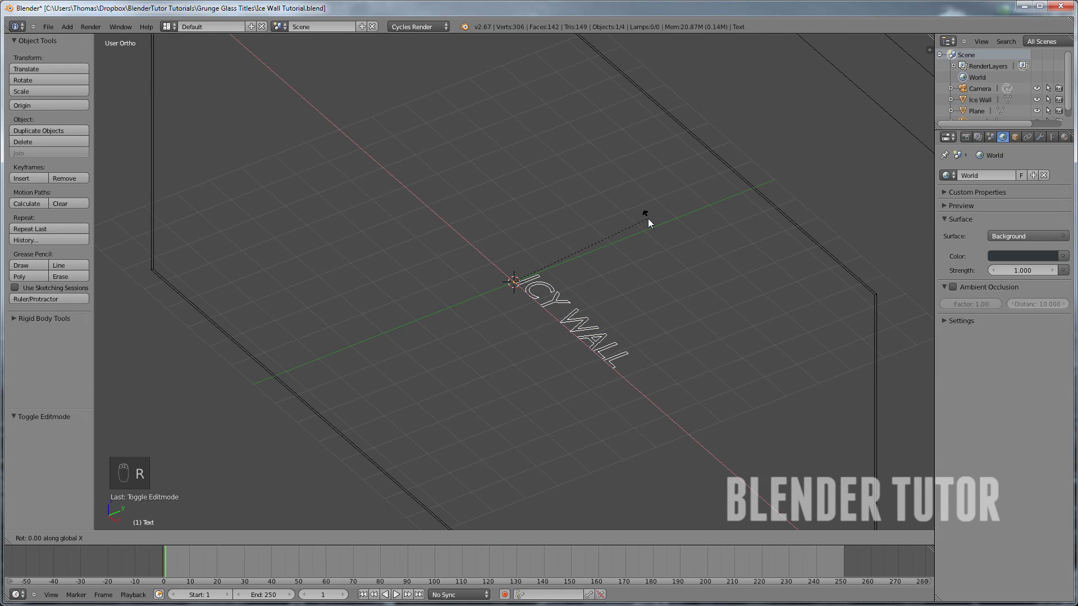
type("90")
key("Return")
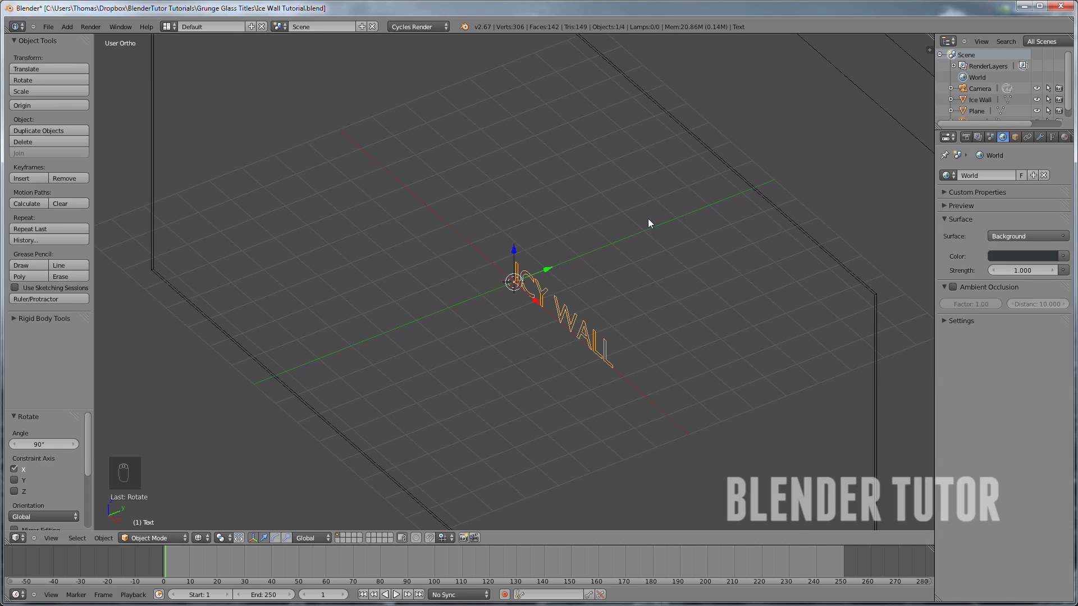
In the right side view, move the text about 0.037 along Y to just behind the Ice Wall's back face
key("KP_3")
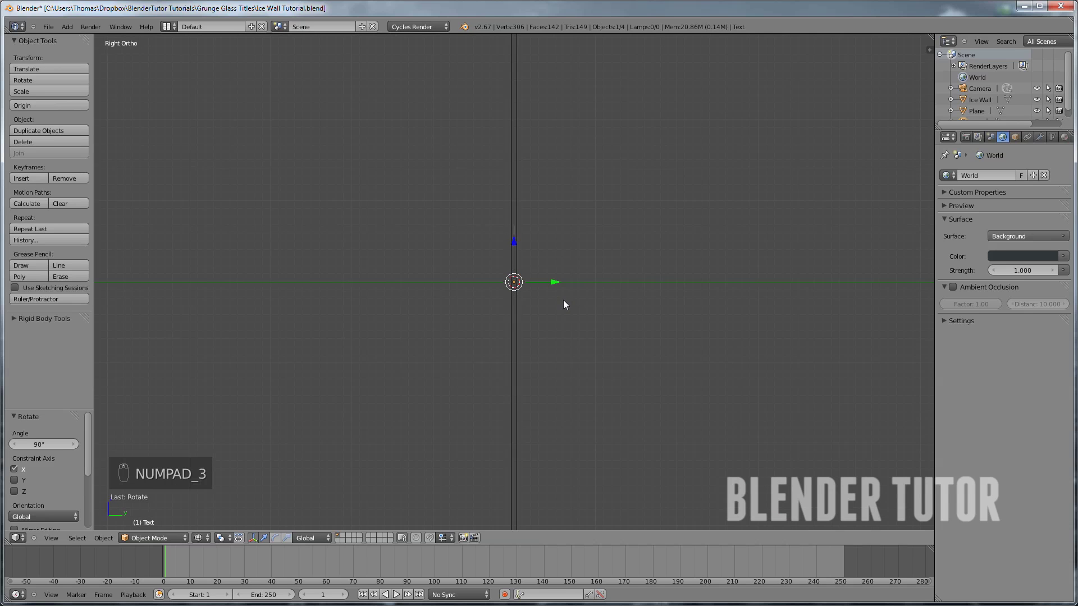
left_click_drag(554, 282, 563, 285)
scroll(563, 282, "up", 7)
middle_click_drag(624, 241, 492, 369, "shift")
scroll(491, 368, "up", 4)
middle_click_drag(384, 395, 469, 322, "shift")
scroll(463, 322, "up", 4)
middle_click_drag(416, 385, 520, 59, "shift")
middle_click_drag(471, 345, 471, 239, "shift")
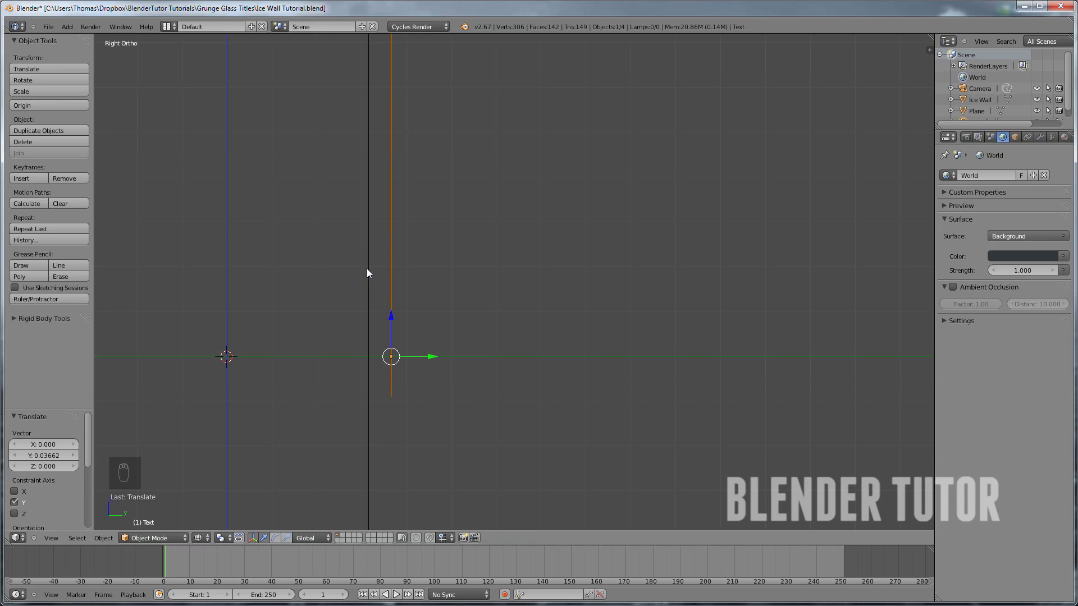
Nudge the text about -0.004 along Y so it sits closer to the wall's back face
key("g")
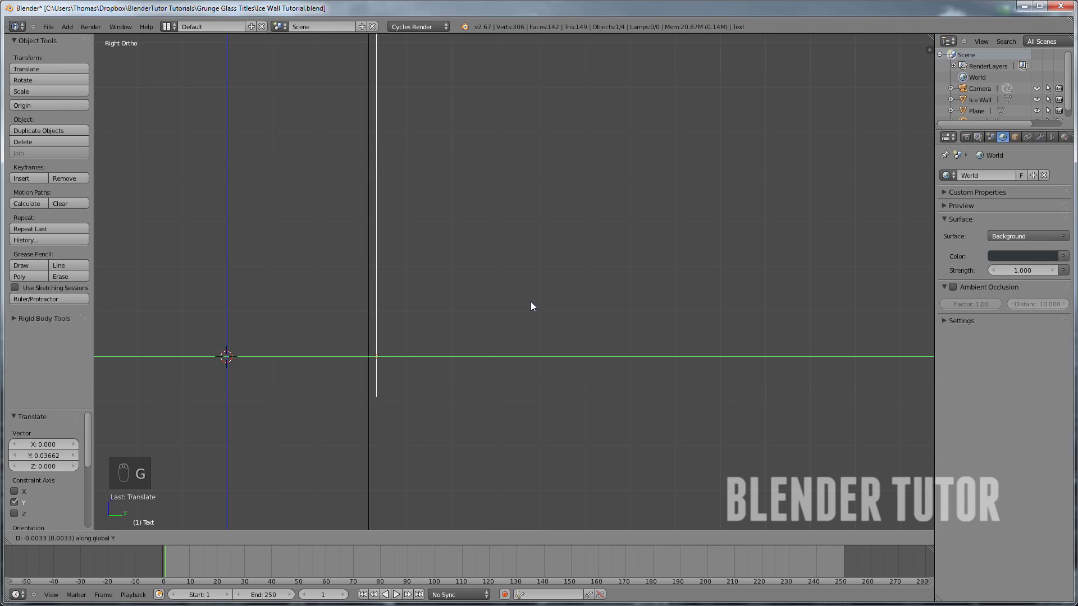
left_click(527, 303)
key("KP_Decimal")
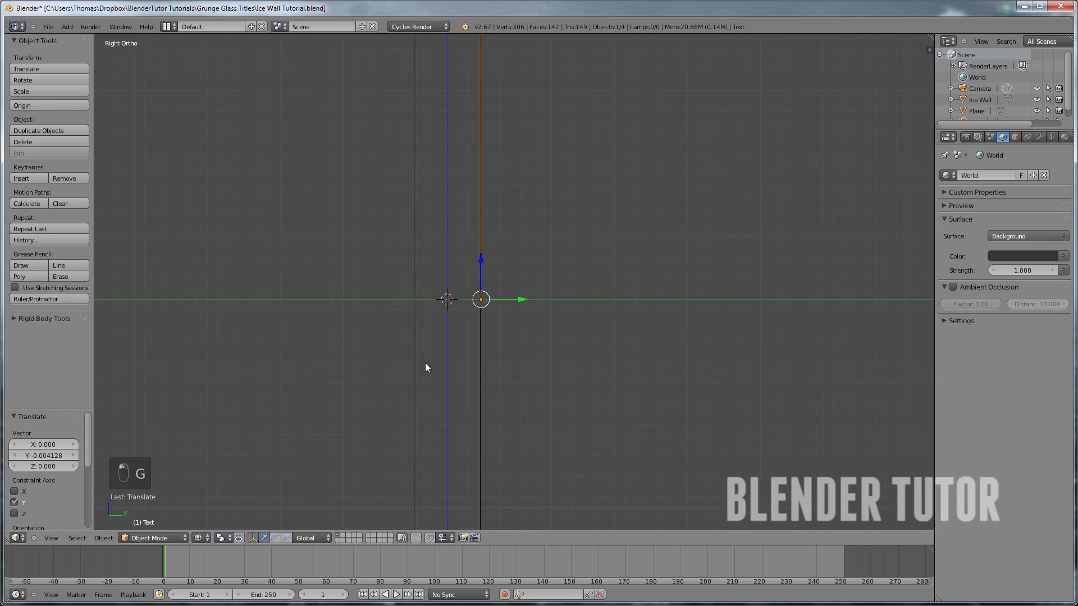
middle_click_drag(547, 249, 641, 250)
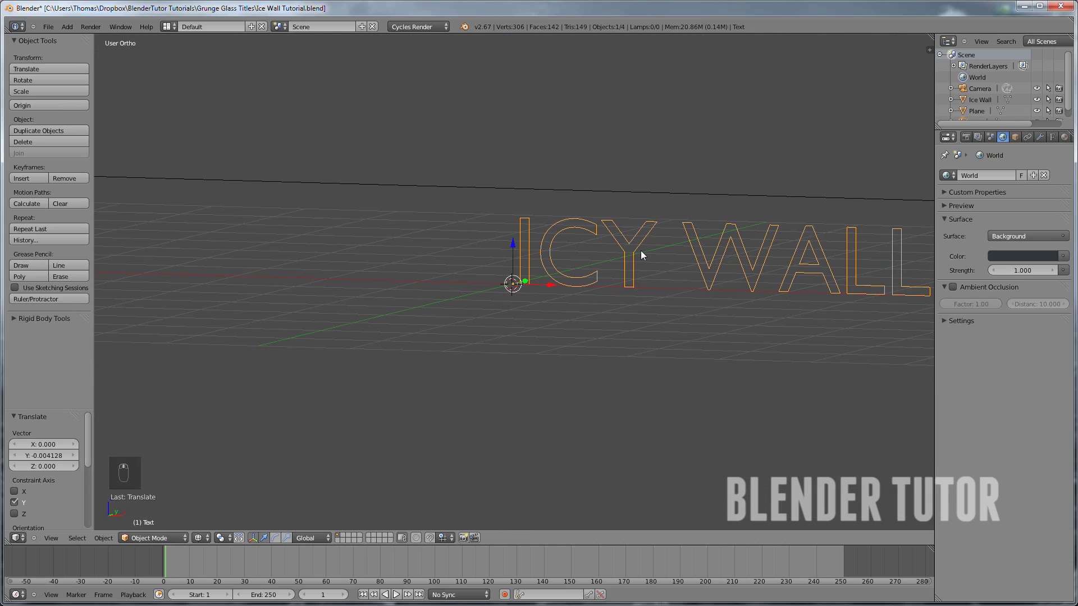
In camera view, scale the text up by about 2.79 and shift it about -6.62 along X toward the frame's centre
key("KP_0")
key("KP_0")
key("KP_0")
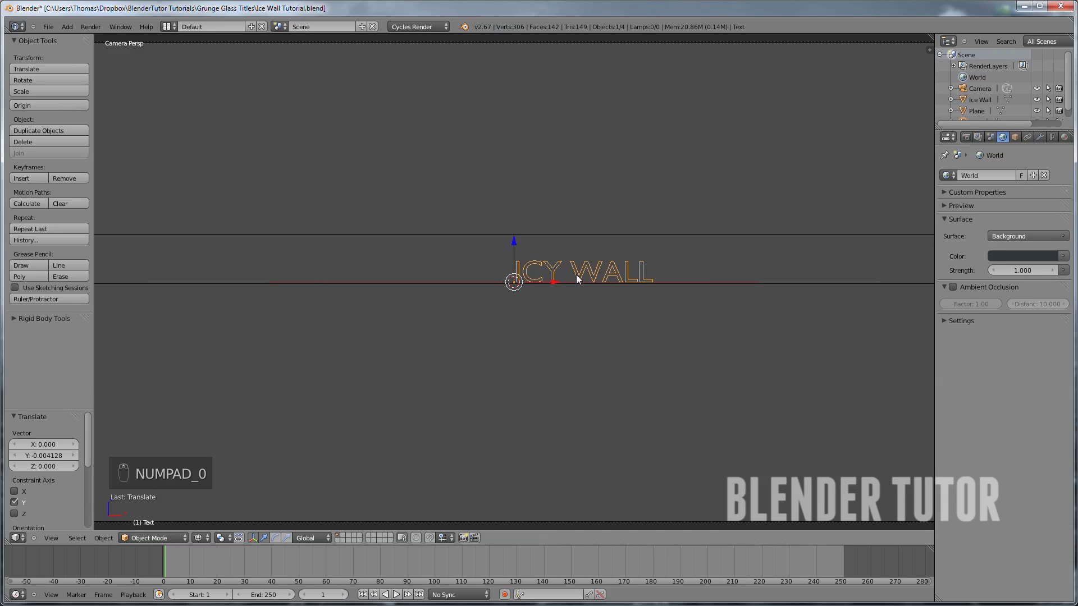
key("s")
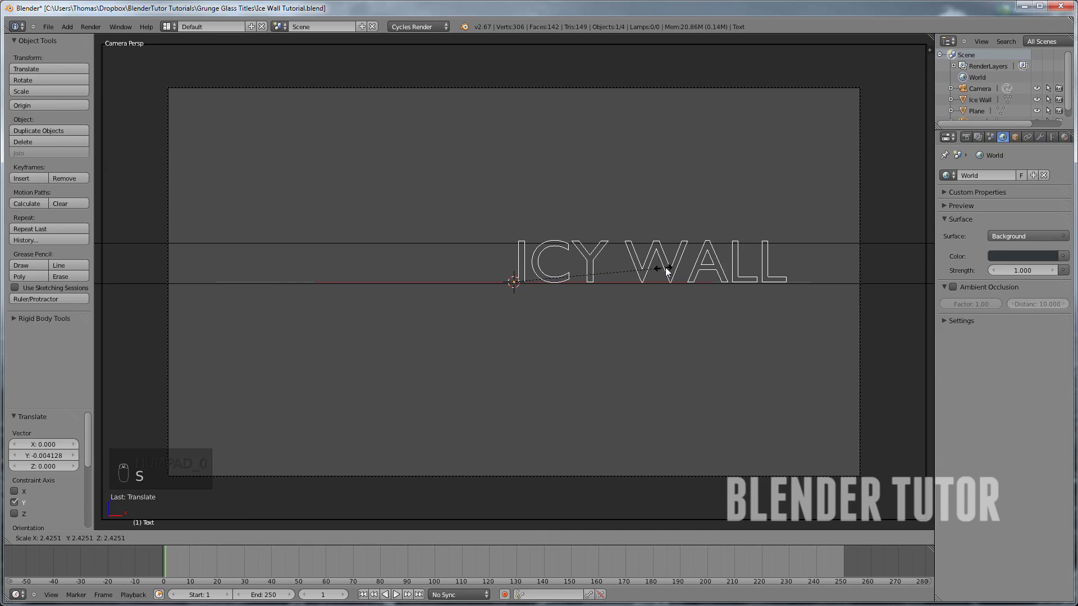
left_click(678, 269)
key("g")
key("x")
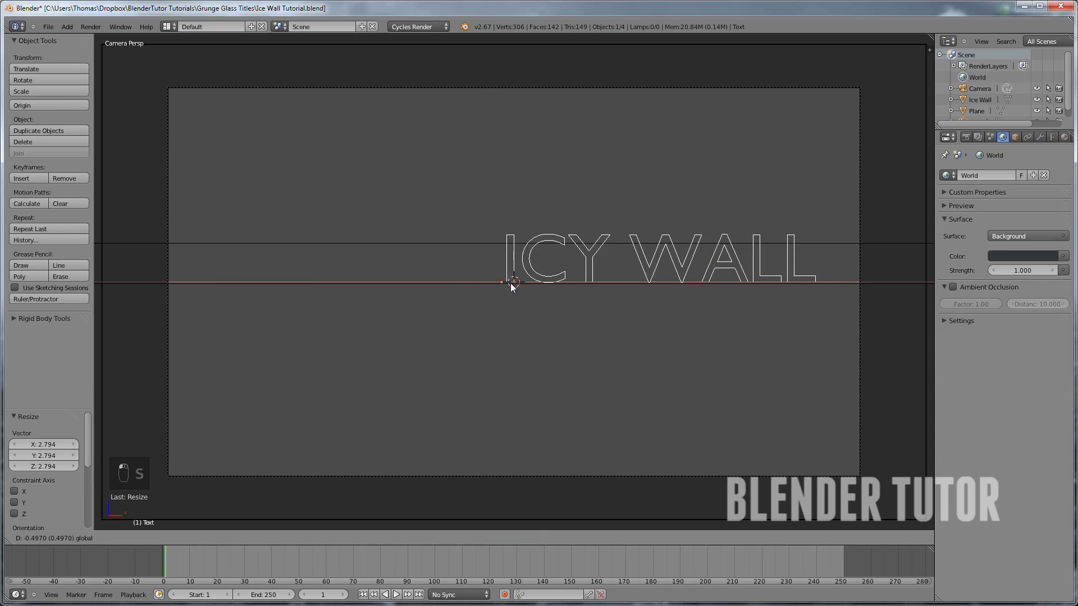
left_click(431, 288)
Turn on the camera's safe areas and its rule-of-thirds composition guide
right_click(821, 90)
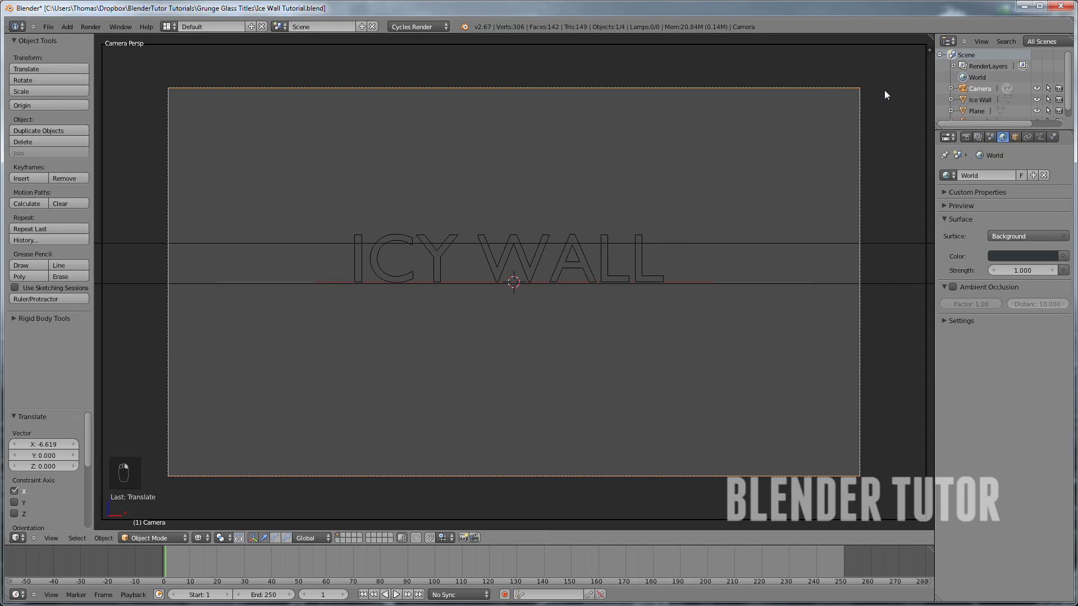
left_click(1039, 137)
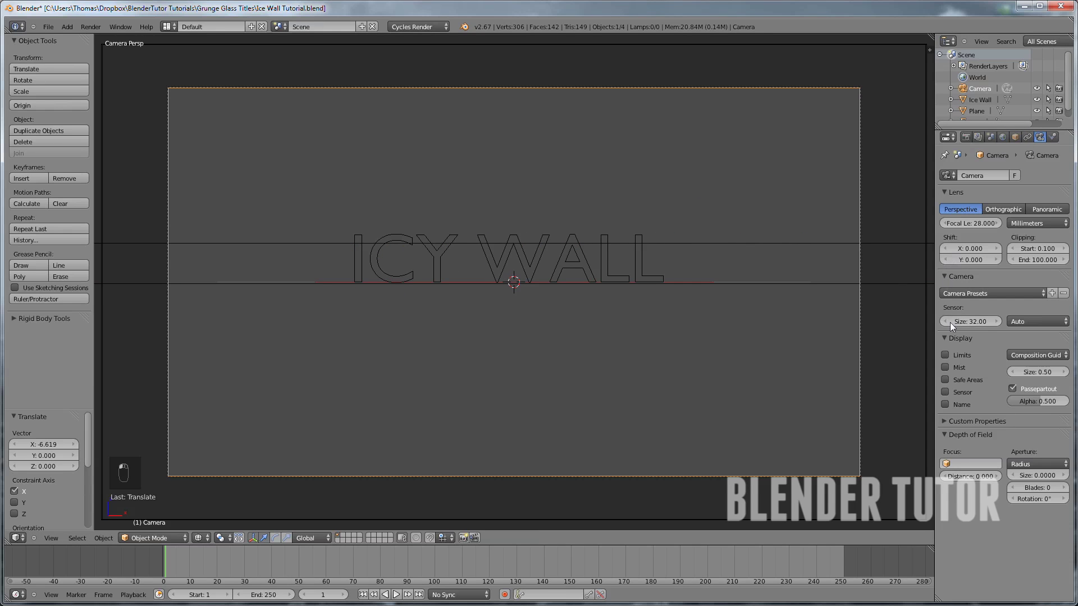
left_click(945, 379)
left_click(1046, 353)
left_click(1015, 391)
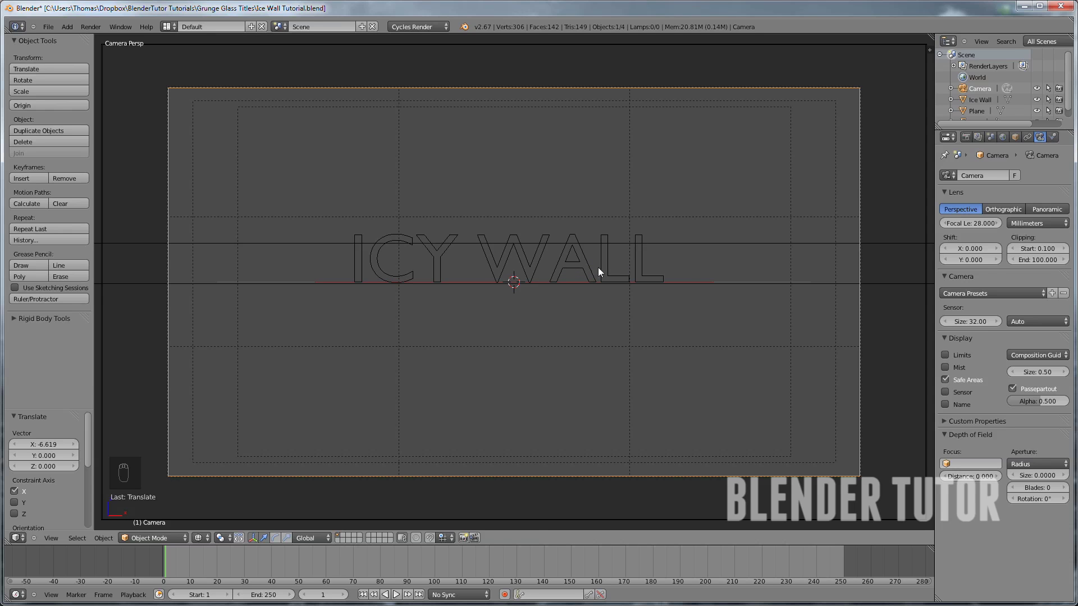
Scale the ICY WALL text by about 1.17 and reposition it to centre it within the camera guides
right_click(522, 264)
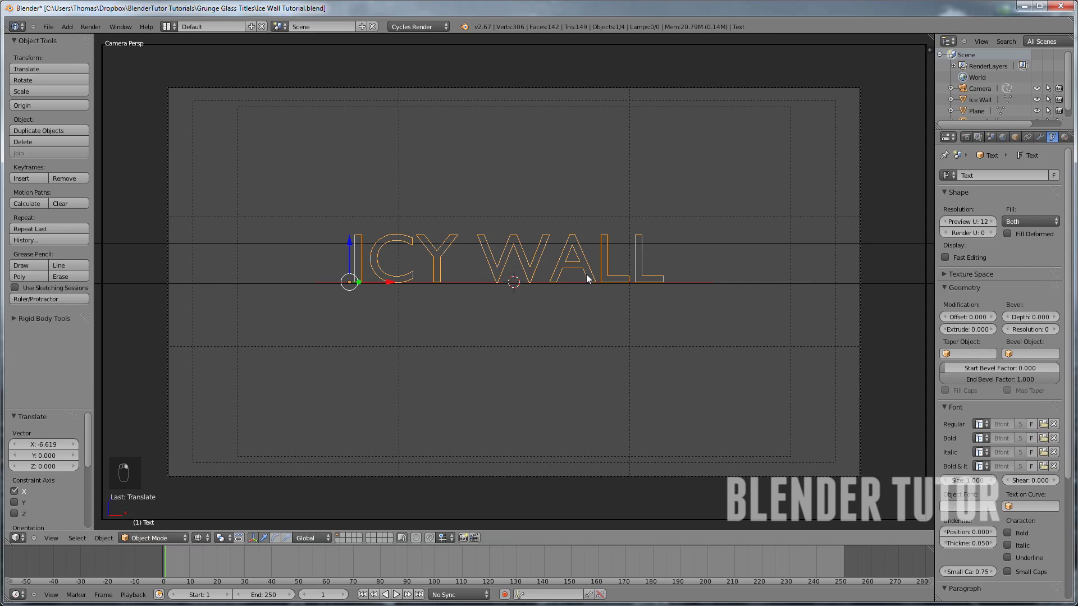
key("g")
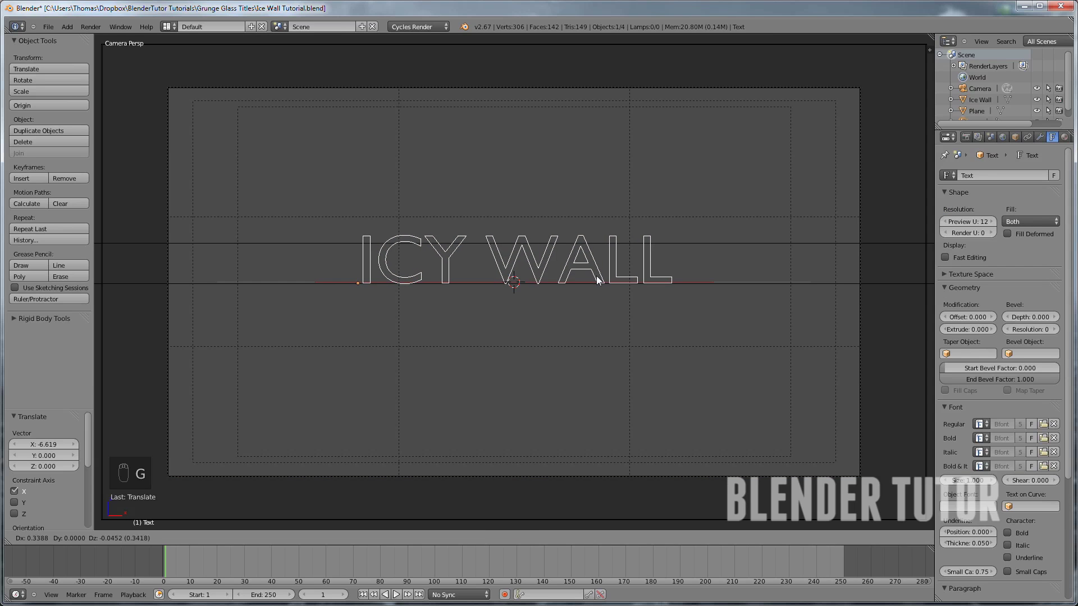
left_click(594, 271)
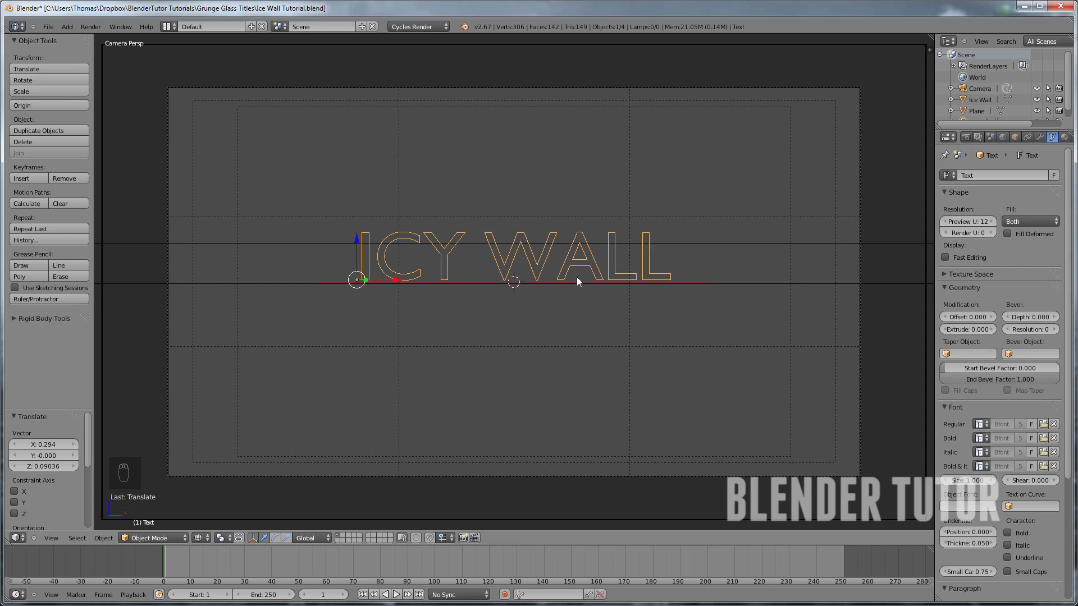
key("s")
left_click(641, 278)
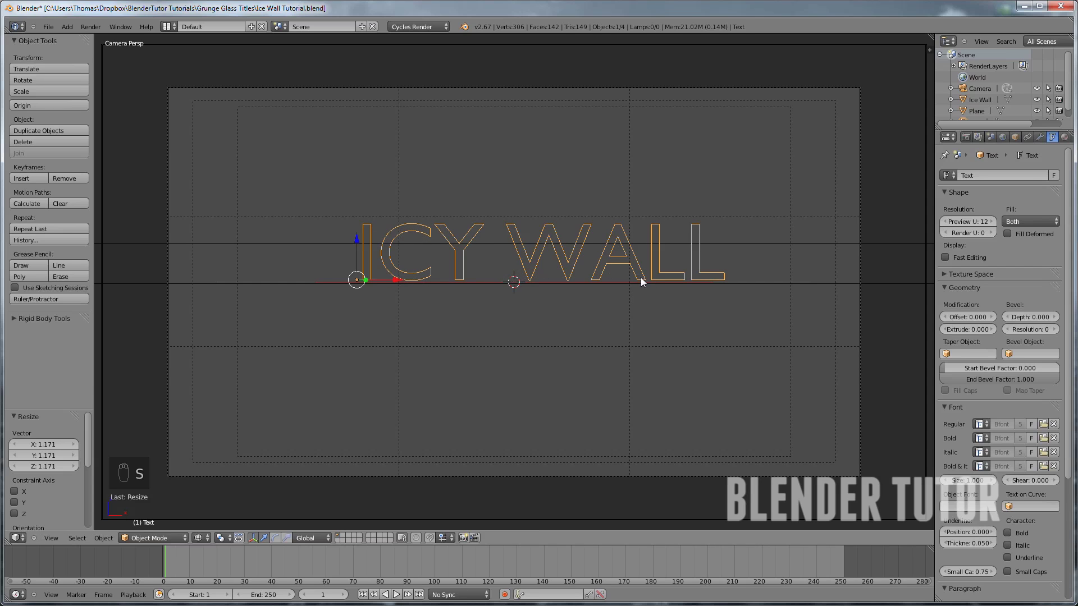
key("g")
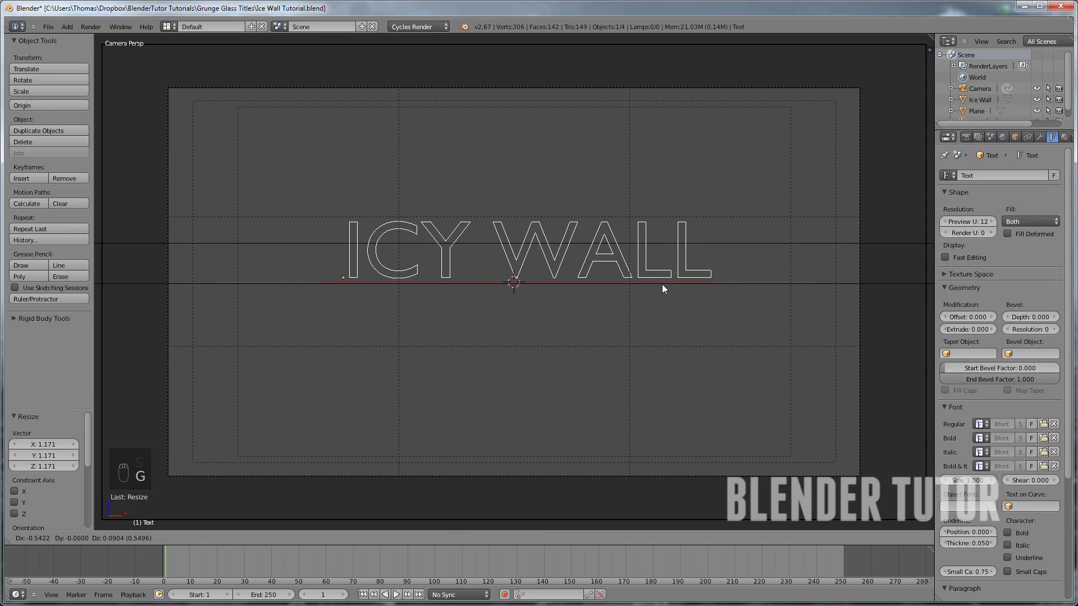
left_click(662, 284)
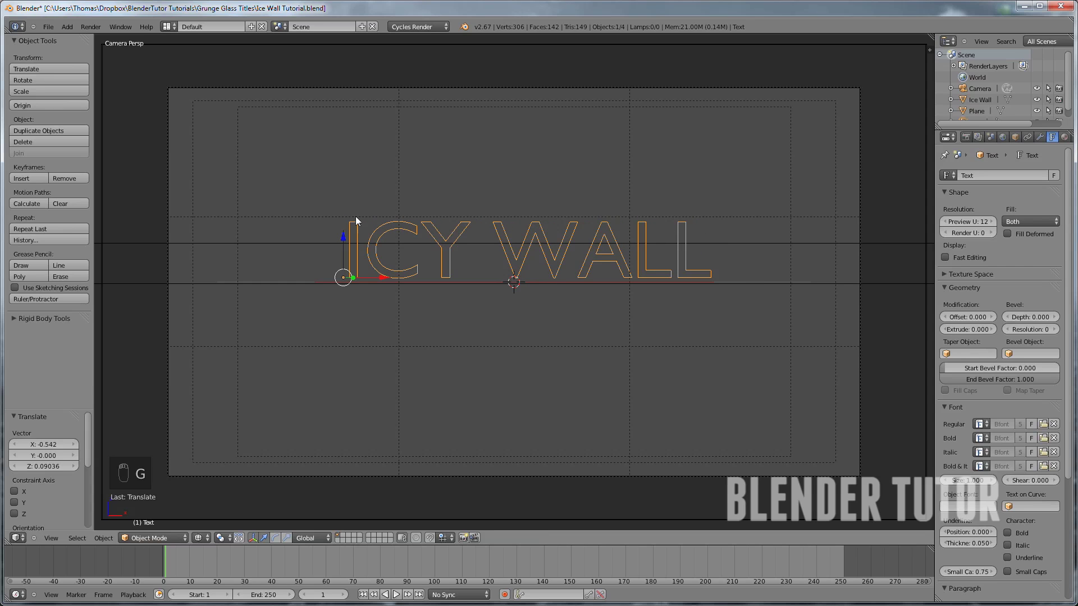
key("g")
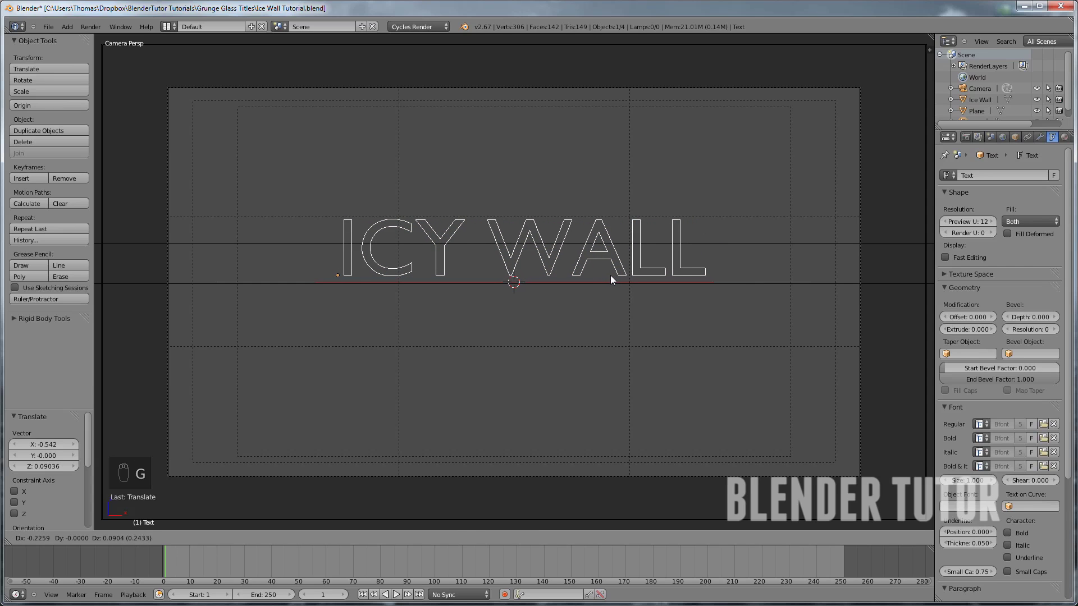
left_click(611, 275)
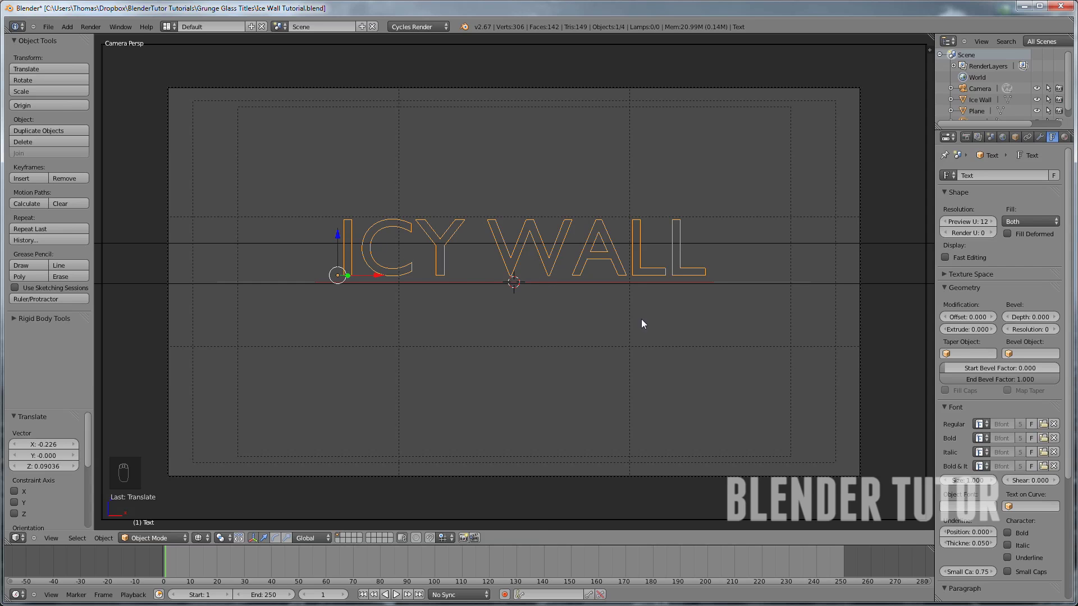
Load Franchise-Bold-hinted.ttf from the Windows Fonts folder as the text's regular font
left_click(1043, 424)
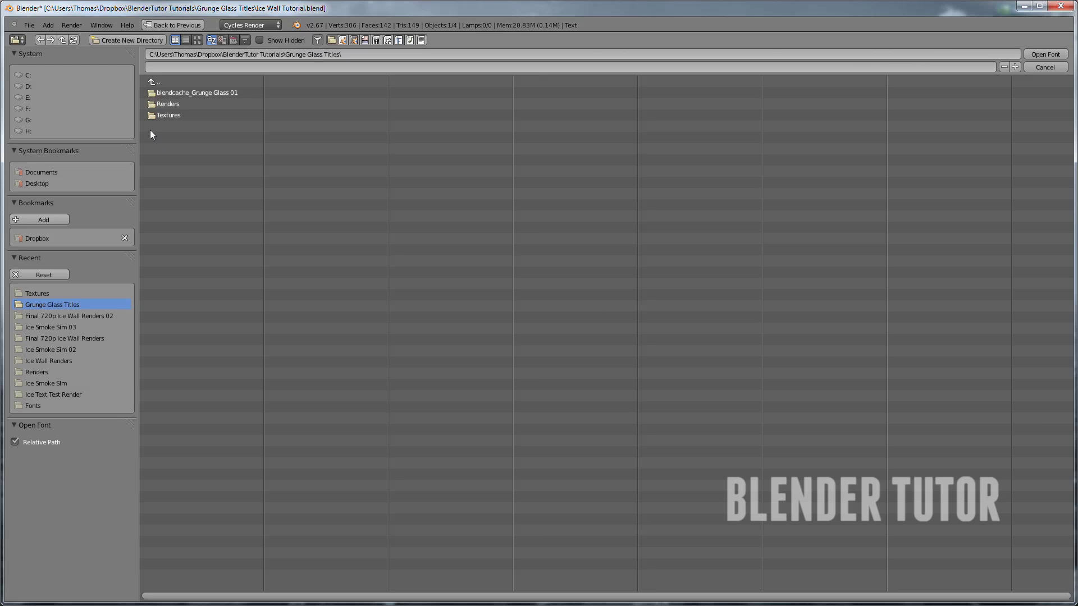
left_click(33, 405)
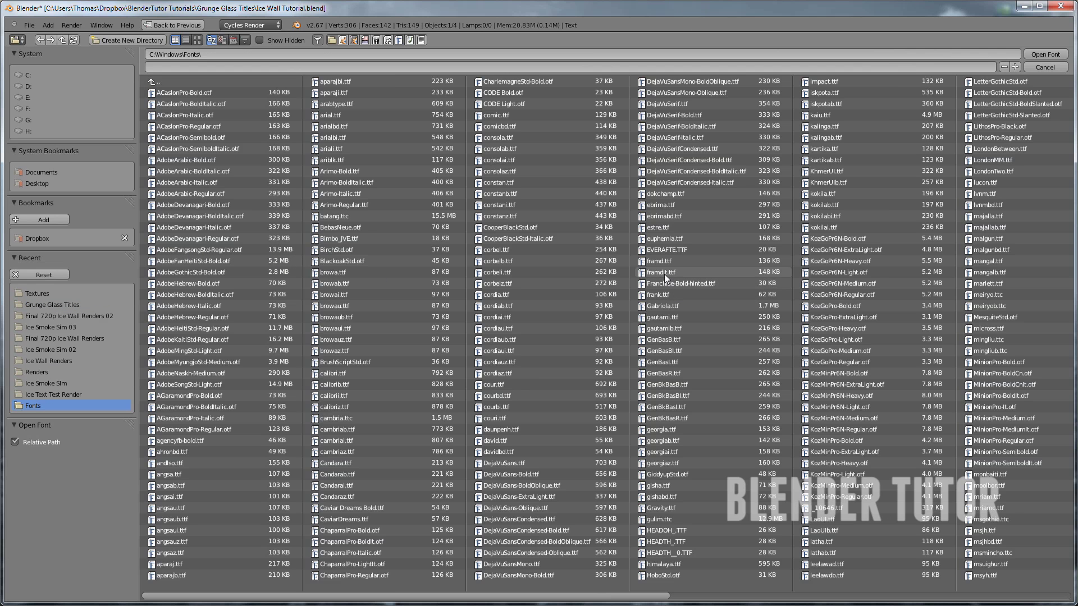
left_click(679, 284)
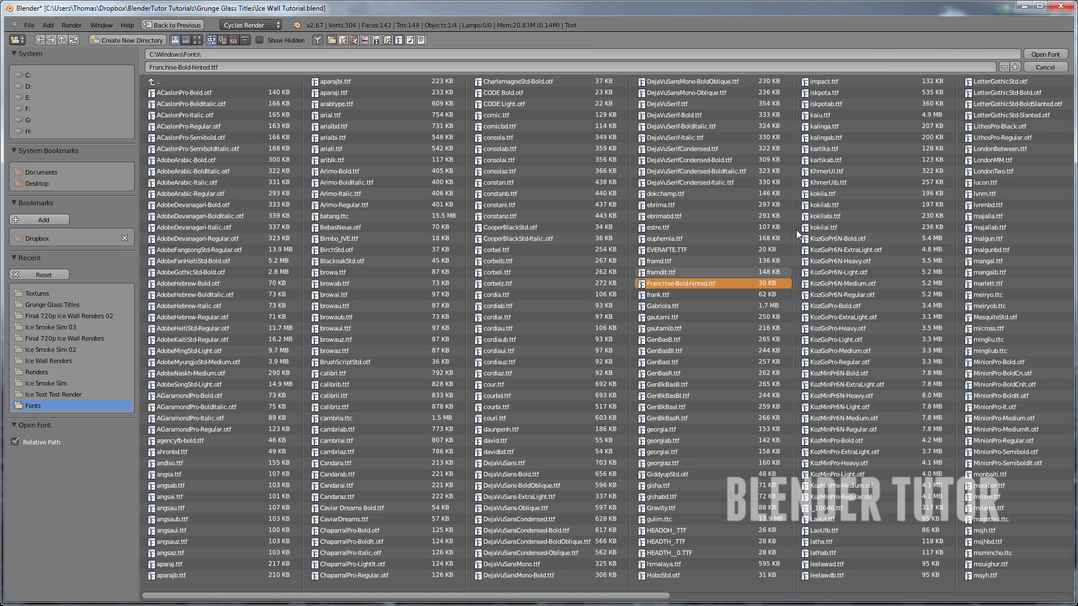
left_click(1035, 55)
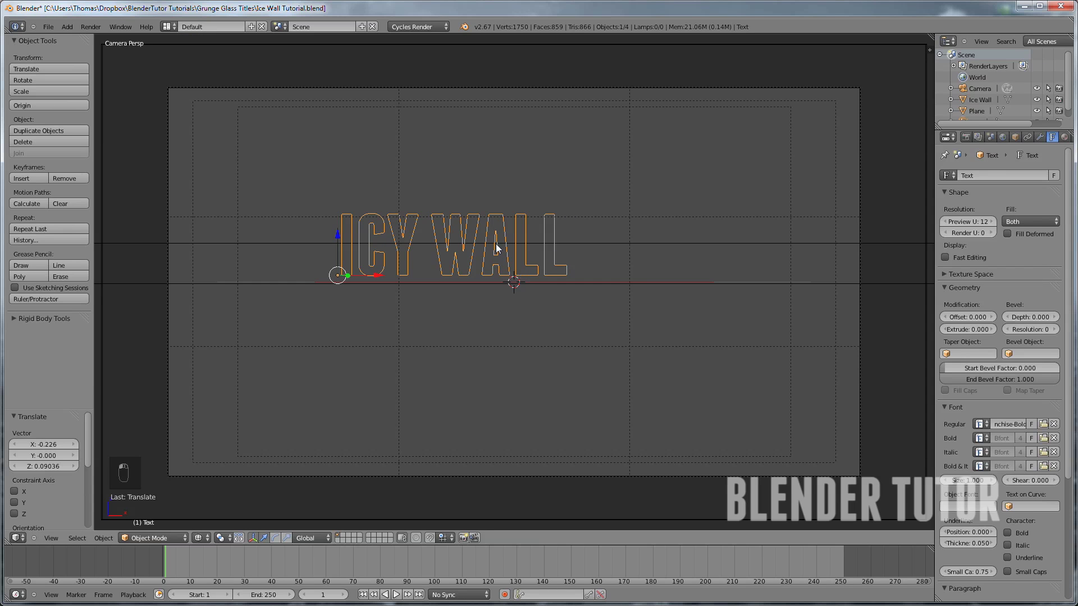
Scale the text by about 1.215 and move it about 1.785 along X and -0.768 along Z to recentre it
key("s")
left_click(595, 242)
key("g")
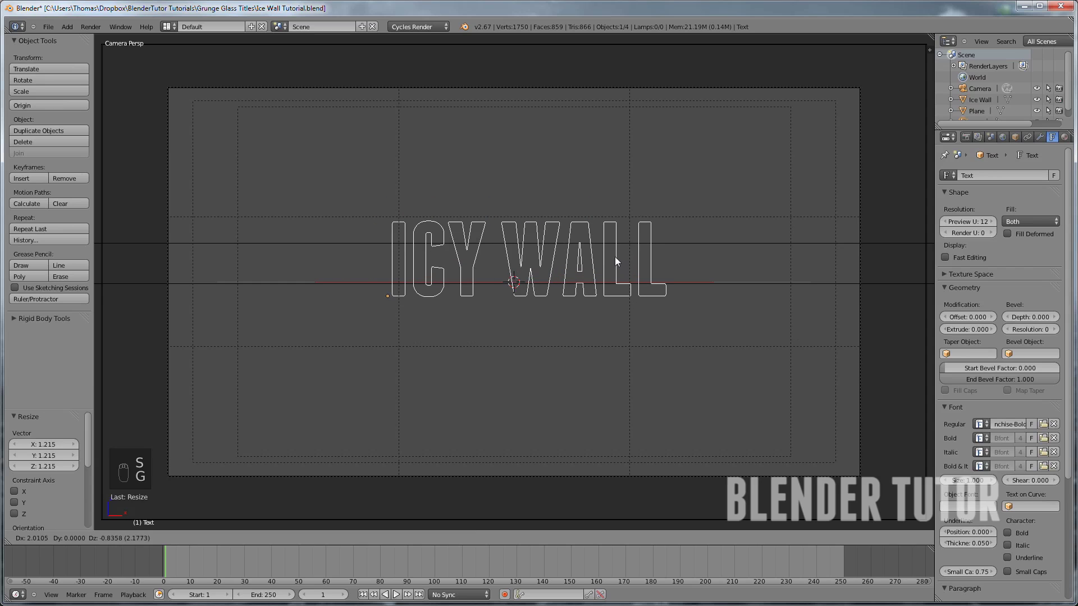
left_click(608, 254)
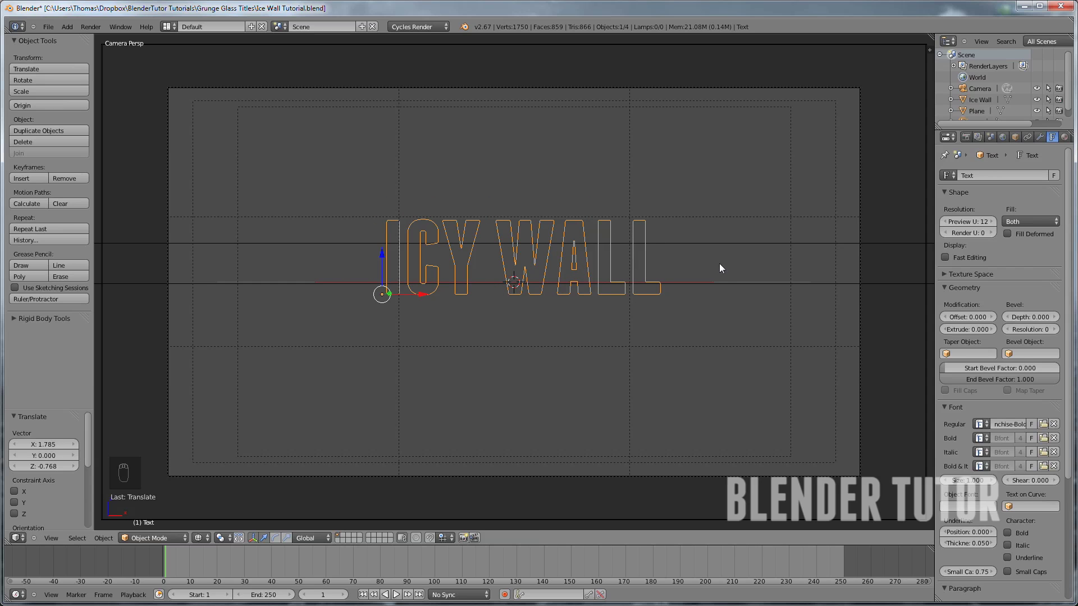
Move the light bar plane up 0.540 along Z behind the ICY WALL text
right_click(719, 244)
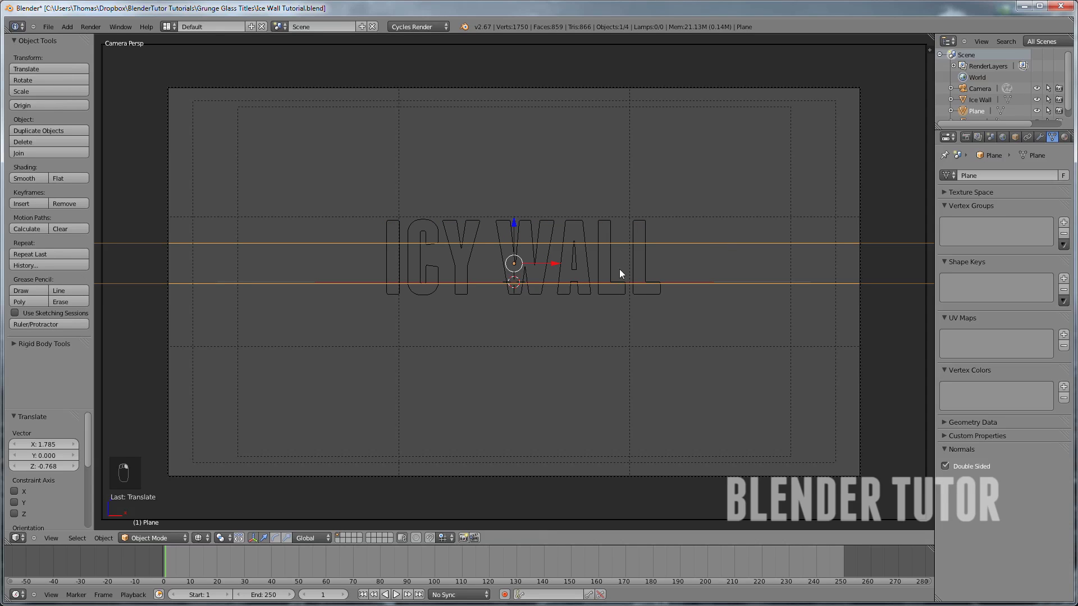
key("g")
key("z")
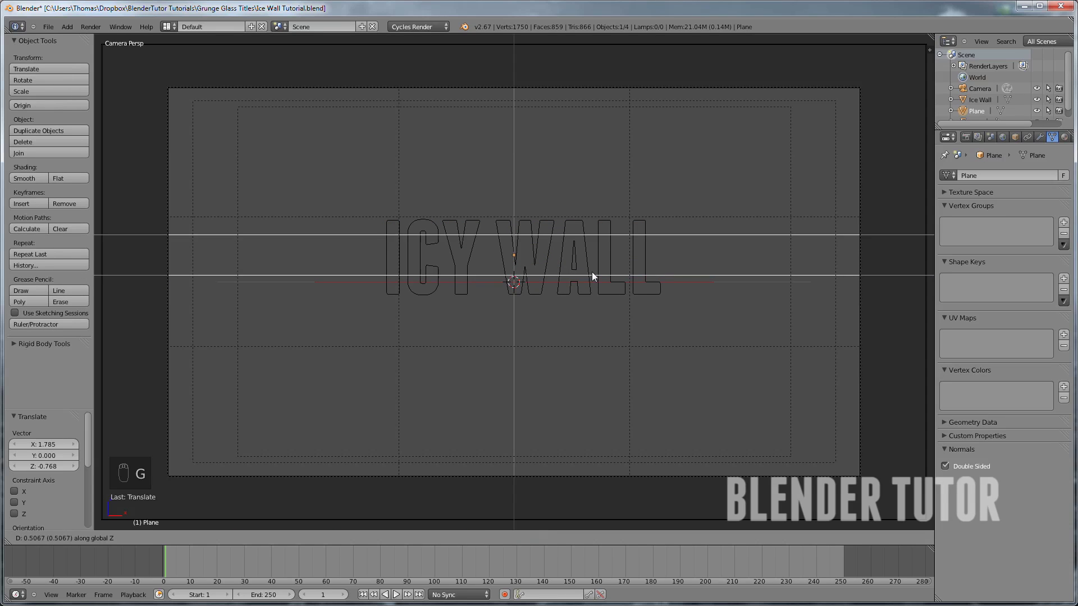
left_click(592, 275)
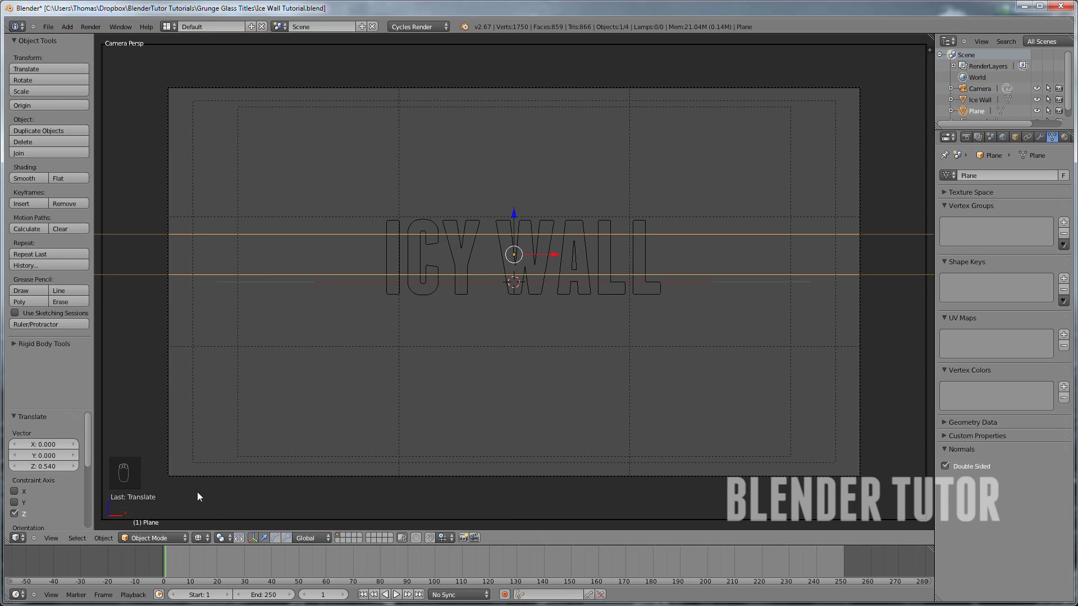
Give the ICY WALL text a new material named Black with a Holdout surface
right_click(565, 288)
middle_click_drag(696, 257, 834, 226)
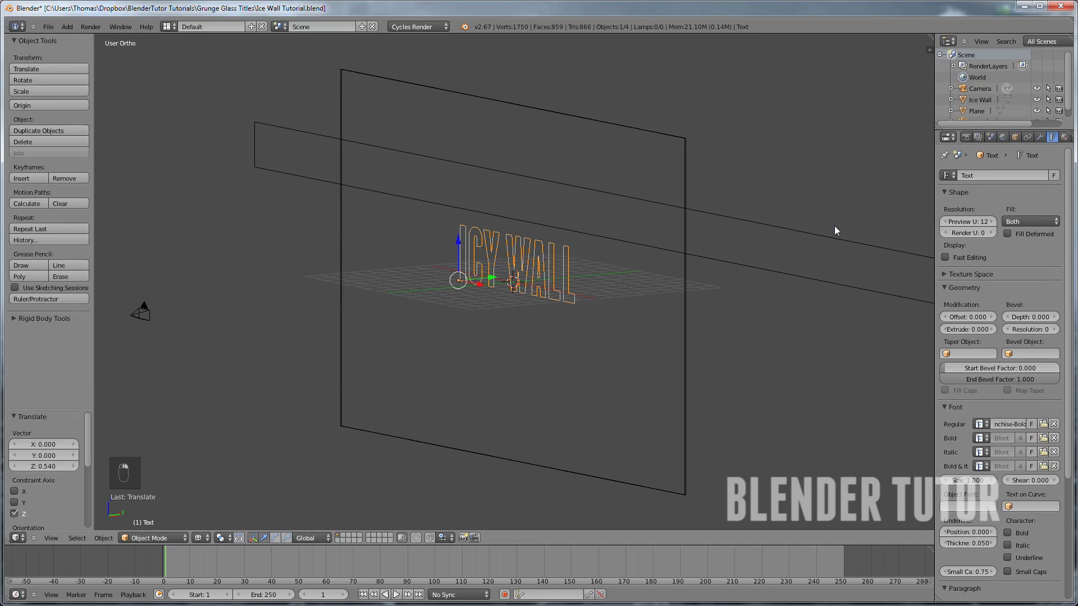
left_click(1064, 137)
left_click(980, 211)
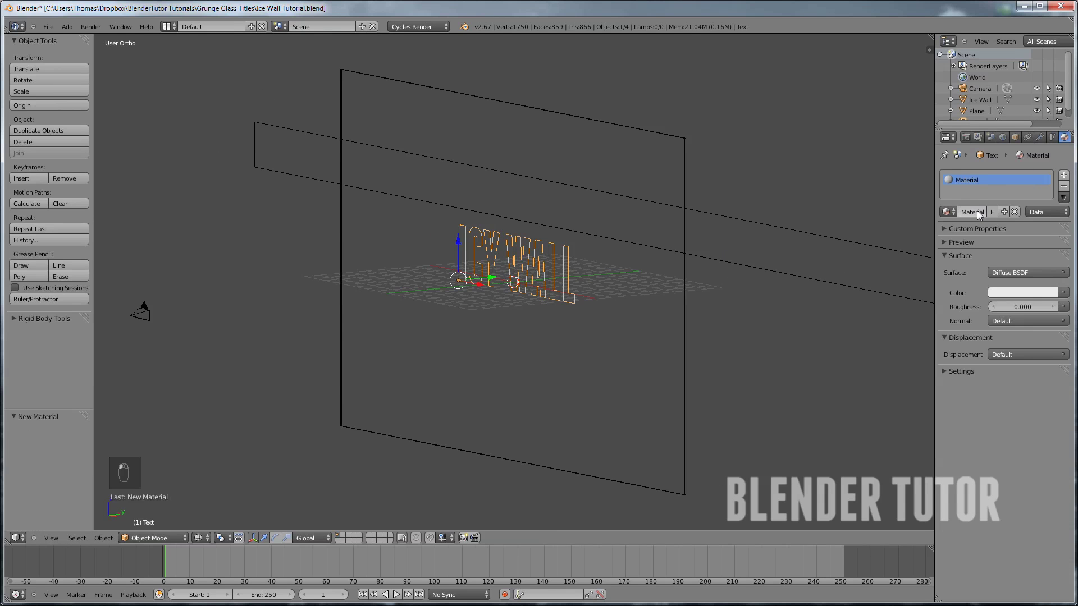
double_click(971, 211)
type("Black")
key("Return")
left_click(1019, 272)
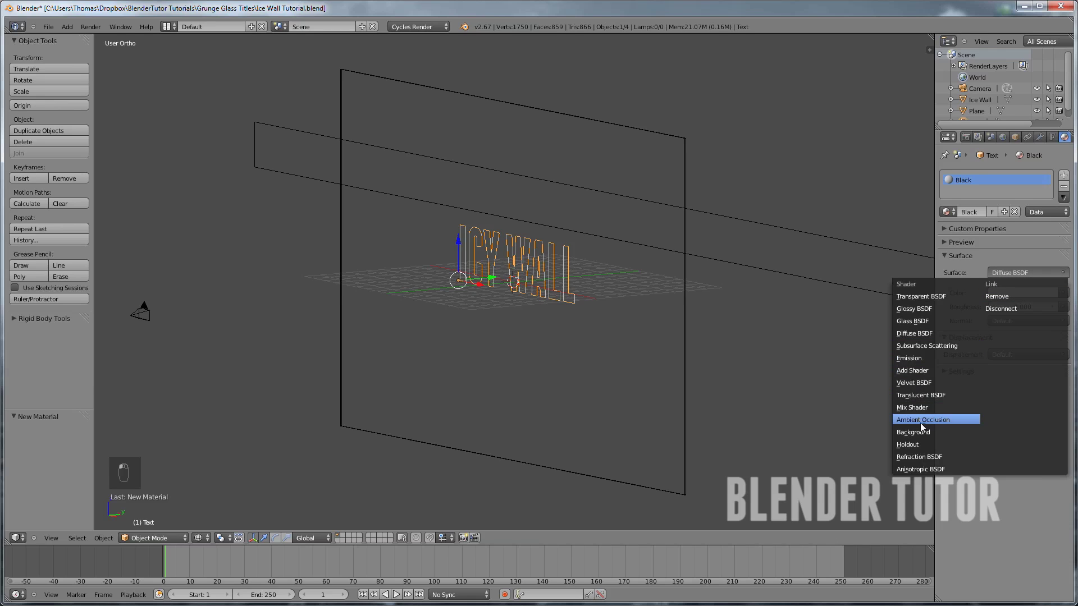
left_click(926, 444)
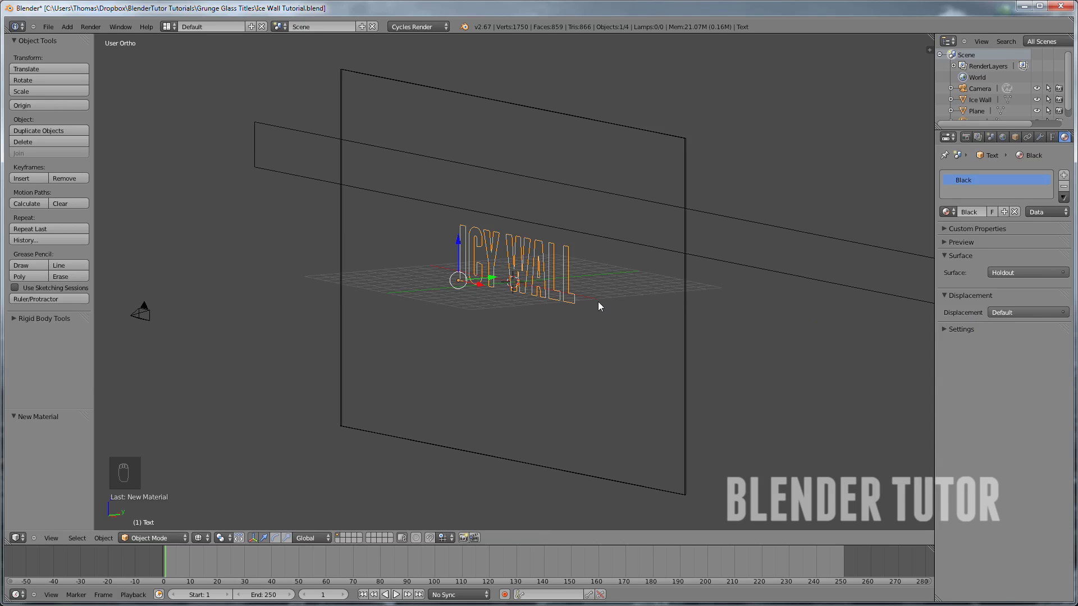
Darken the Black material's viewport colour to dark grey and check the text from behind in solid shading
left_click(946, 331)
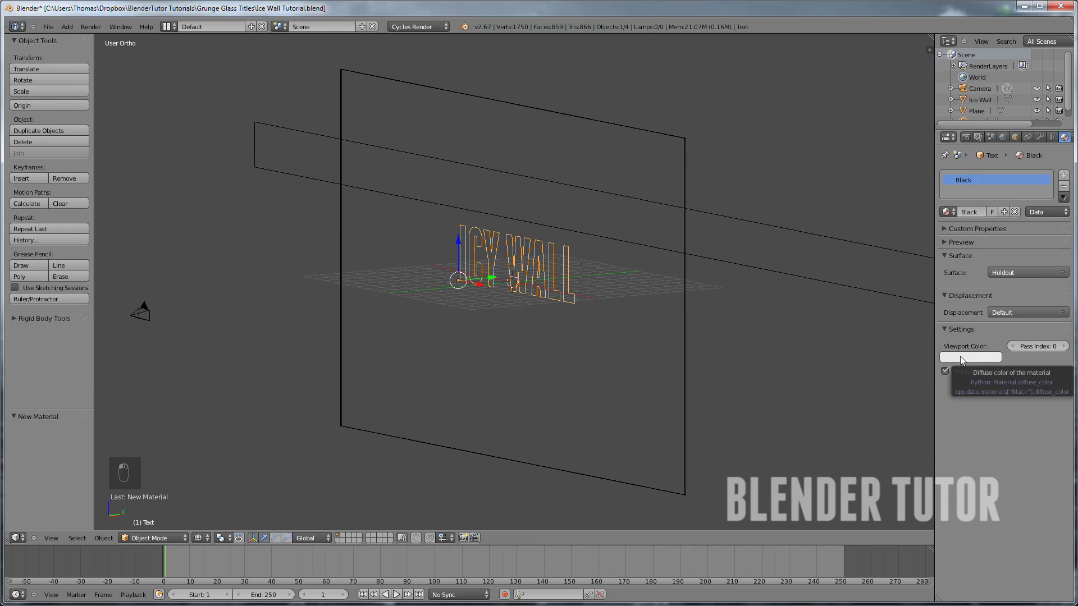
left_click(962, 356)
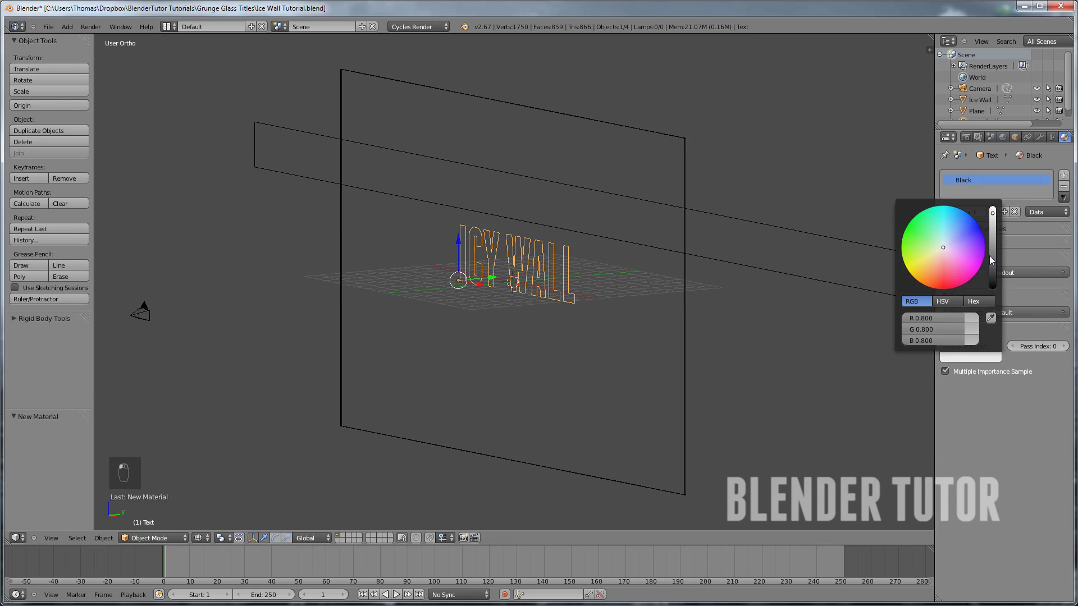
left_click_drag(989, 255, 993, 268)
key("z")
mouse_move(652, 301)
middle_mouse_down()
mouse_move(571, 302)
mouse_move(524, 251)
mouse_move(530, 284)
mouse_move(449, 269)
middle_mouse_up()
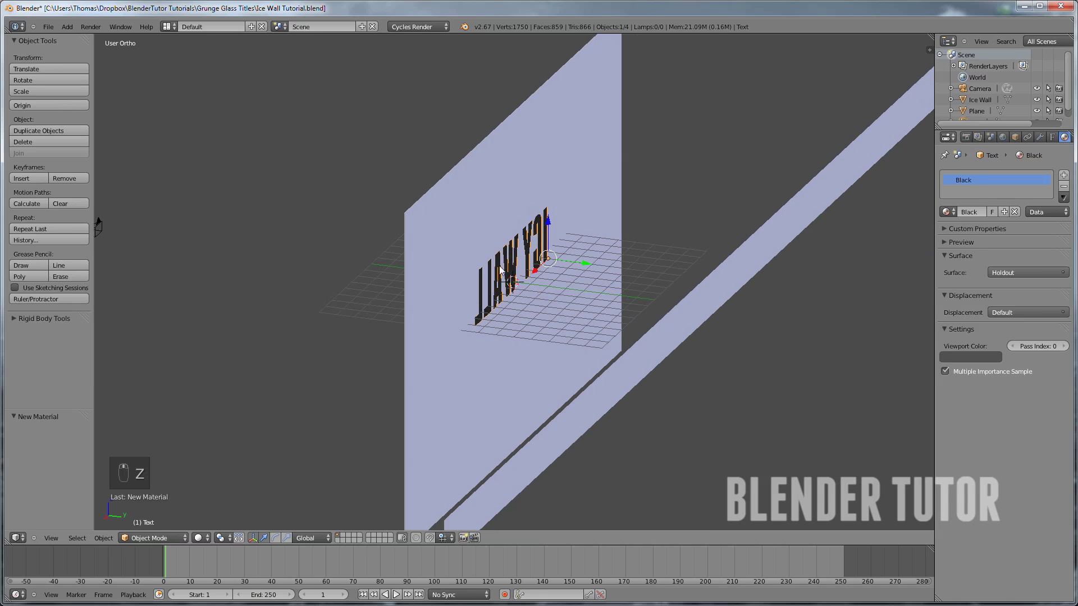
middle_click_drag(440, 204, 571, 201)
Save the file from the camera view and preview the scene in rendered shading
key("KP_0")
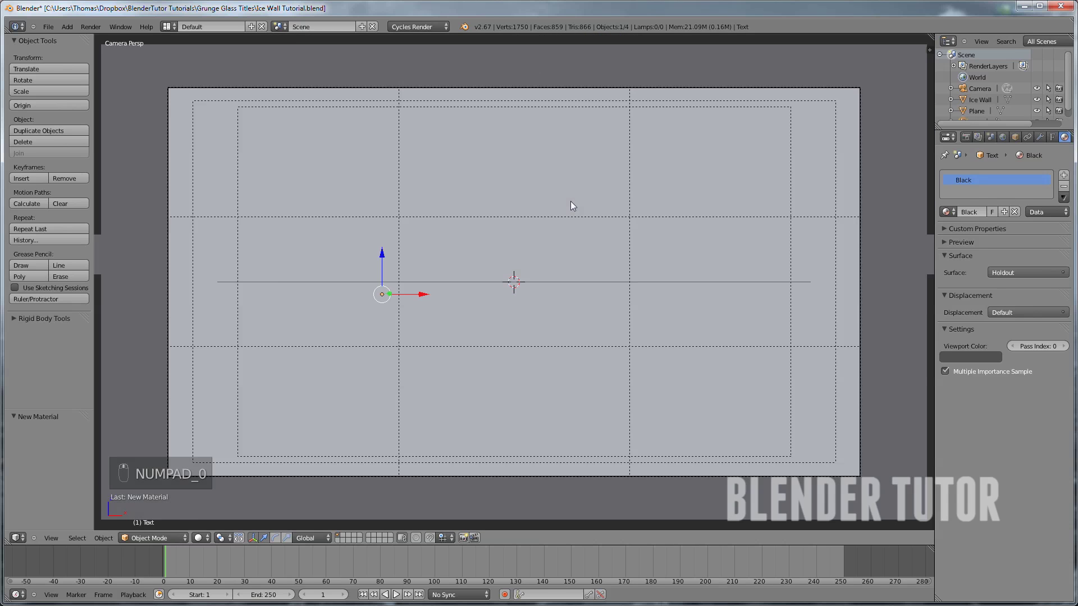
scroll(450, 227, "up", 2)
key("ctrl+s")
key("ctrl+s")
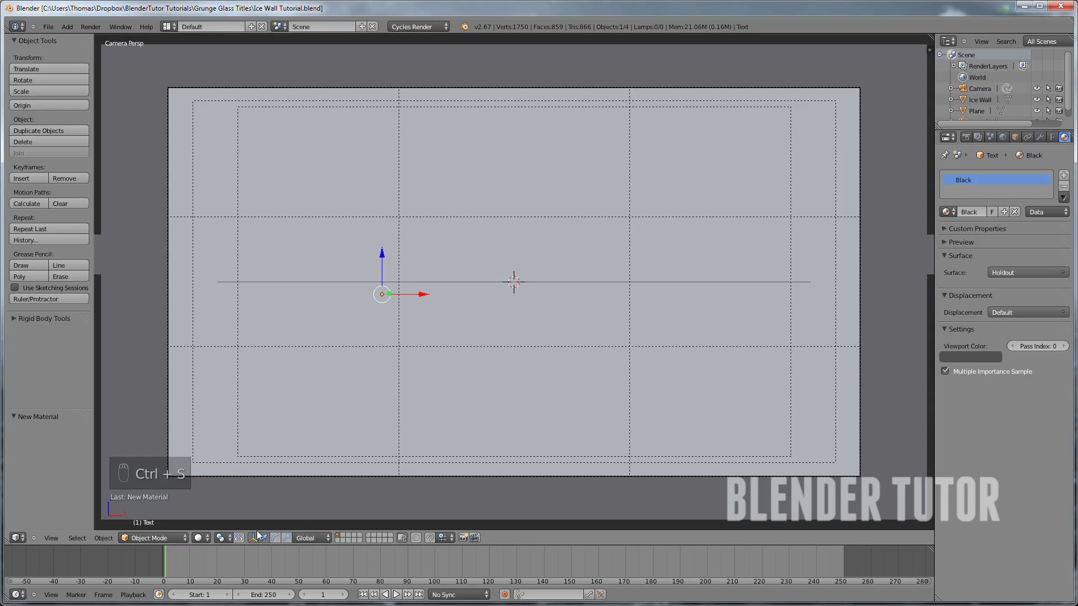
left_click(199, 538)
left_click(228, 463)
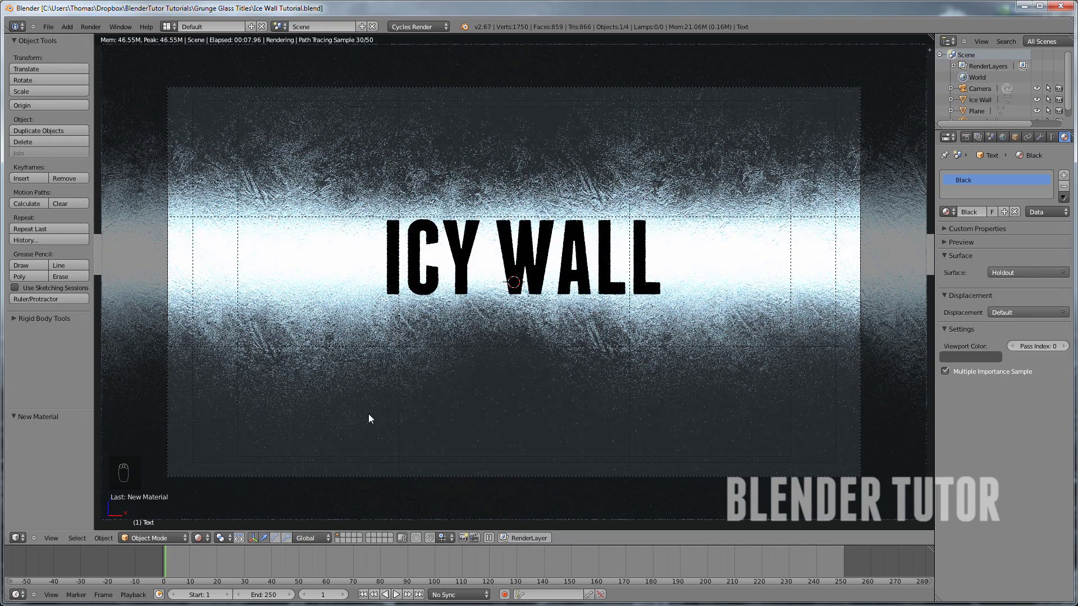
scroll(368, 415, "up", 3)
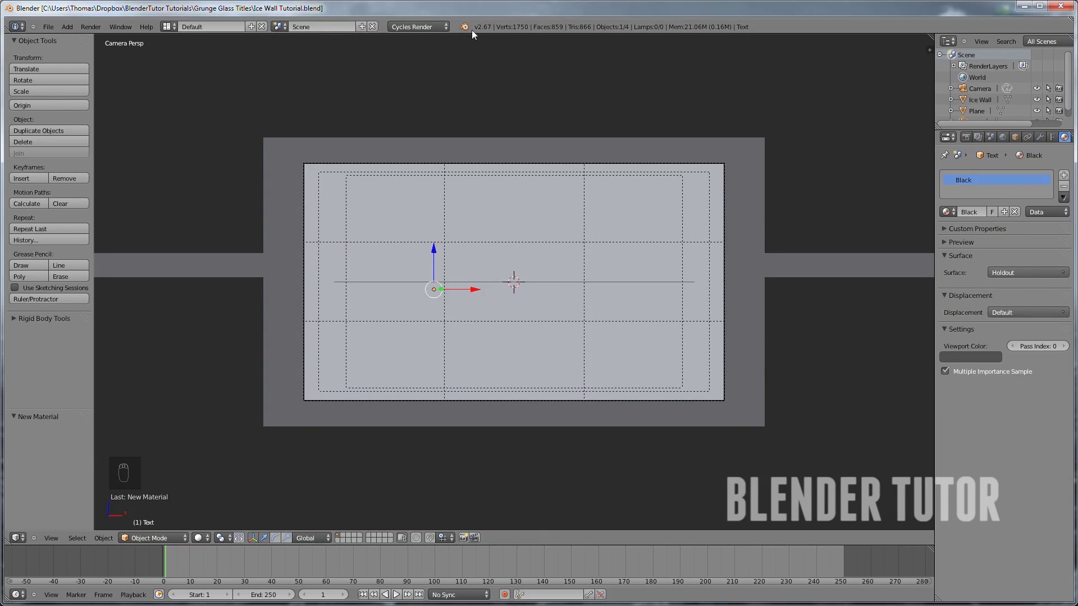
Select the light bar, examine its placement behind the Ice Wall, and preview the render through the camera
scroll(480, 218, "up", 2)
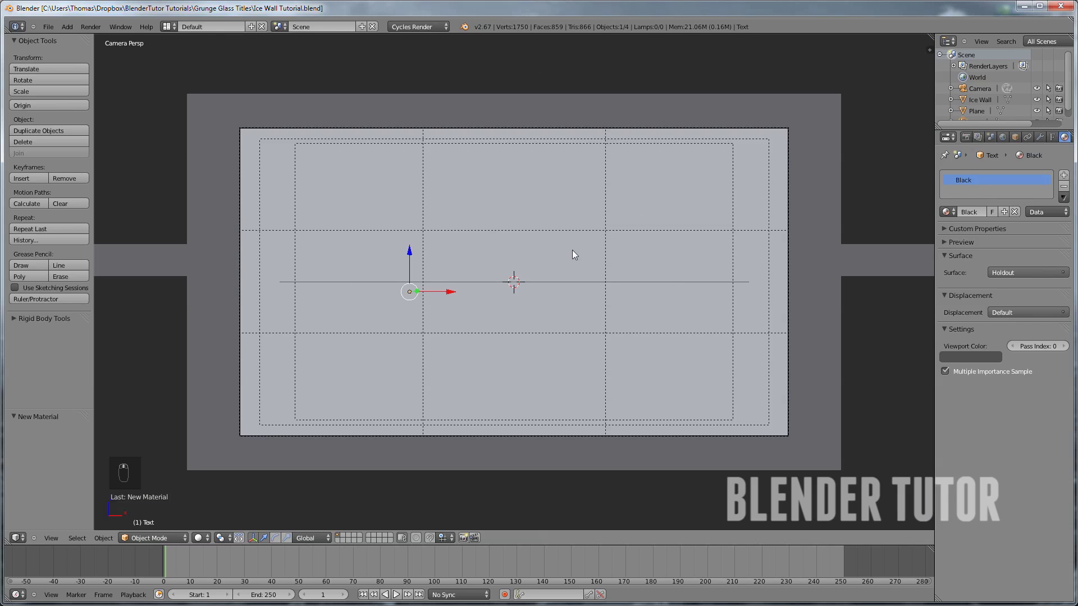
middle_click_drag(622, 272, 521, 271)
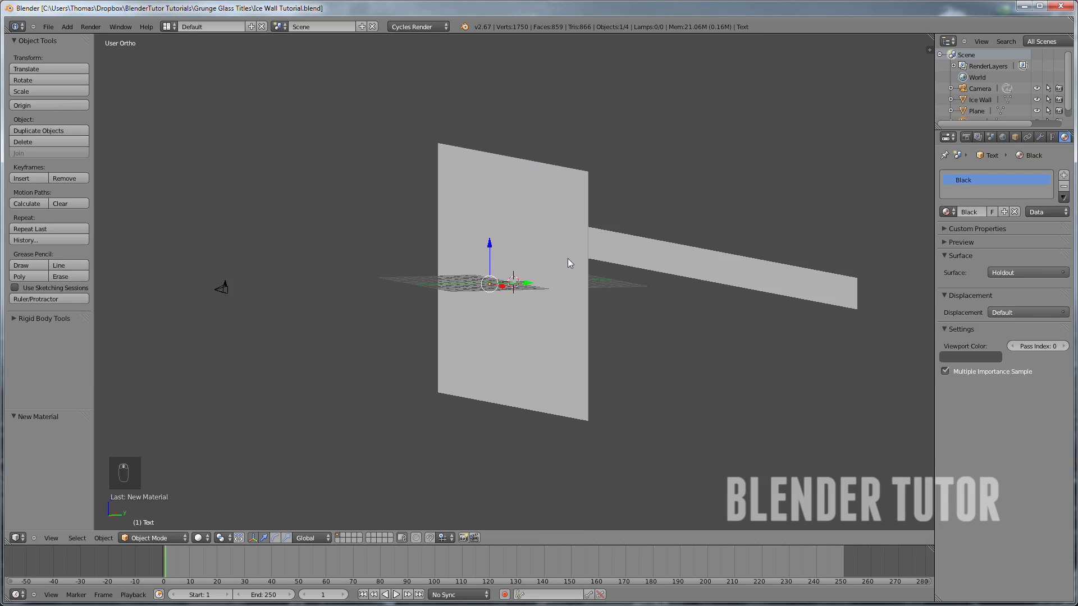
right_click(671, 251)
mouse_move(629, 254)
middle_mouse_down()
mouse_move(600, 260)
mouse_move(708, 270)
mouse_move(777, 254)
mouse_move(323, 272)
mouse_move(343, 269)
middle_mouse_up()
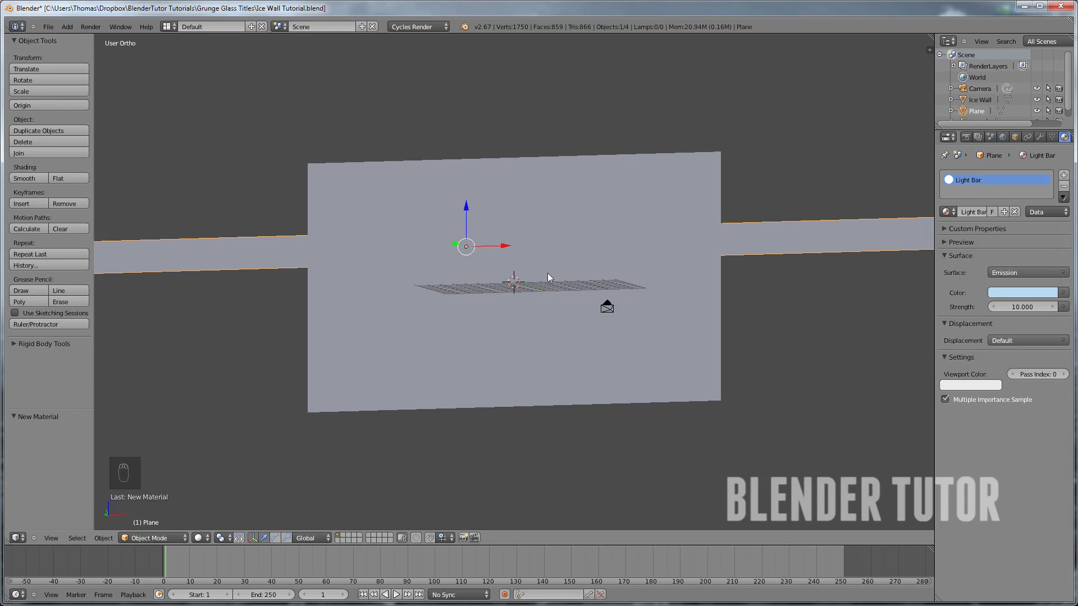
key("KP_0")
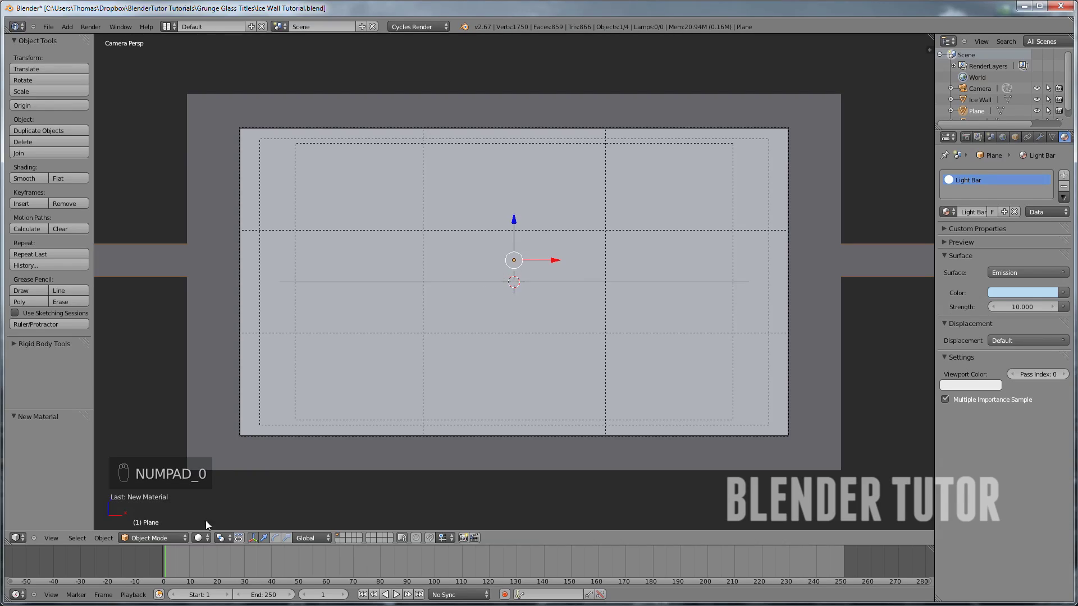
left_click(199, 538)
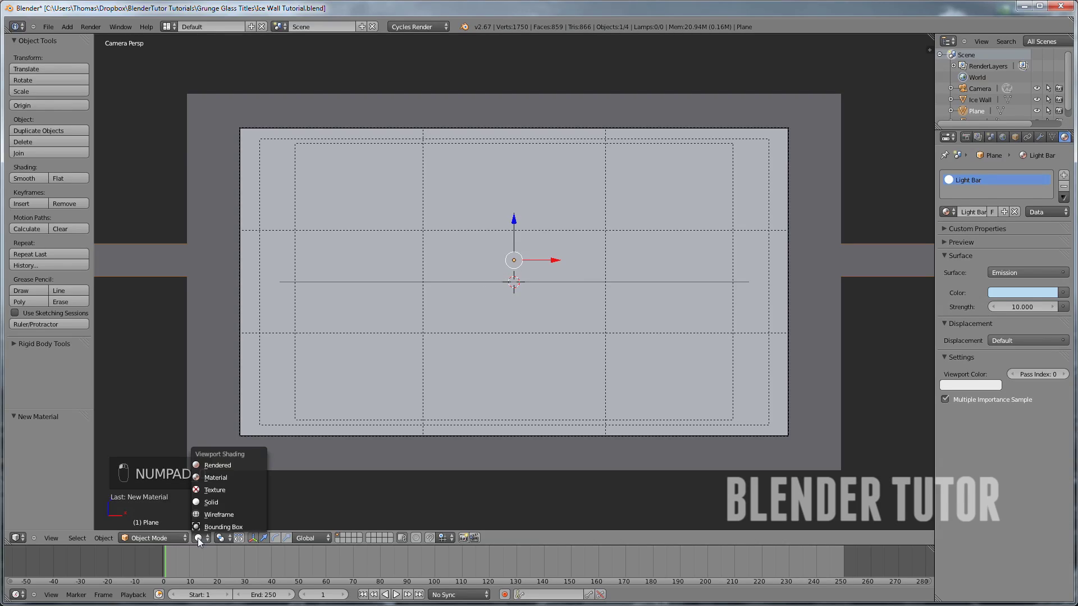
left_click(227, 466)
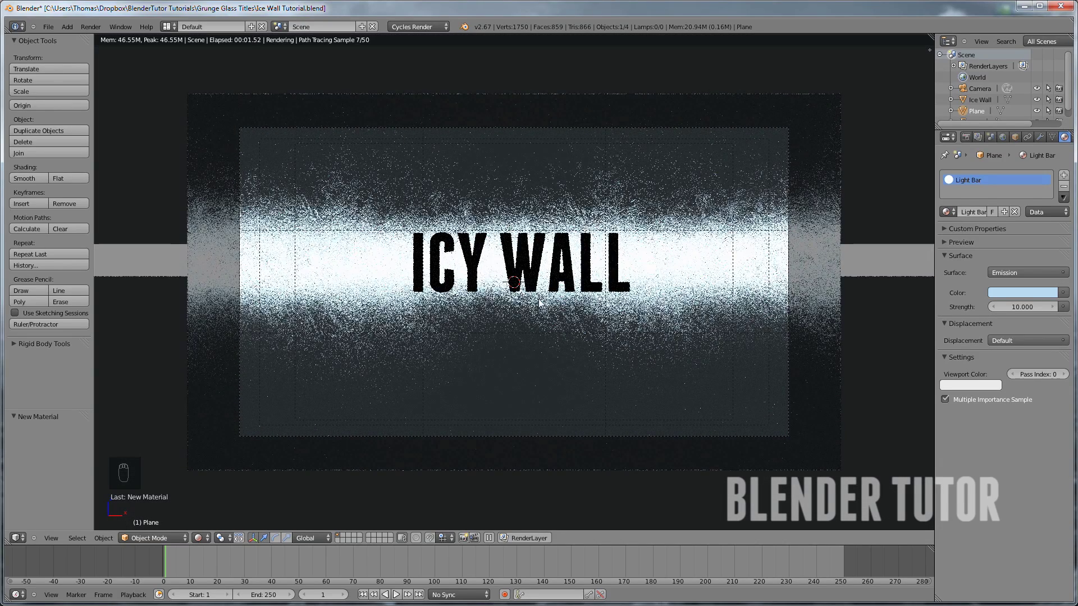
scroll(540, 303, "up", 1)
scroll(753, 281, "down", 1)
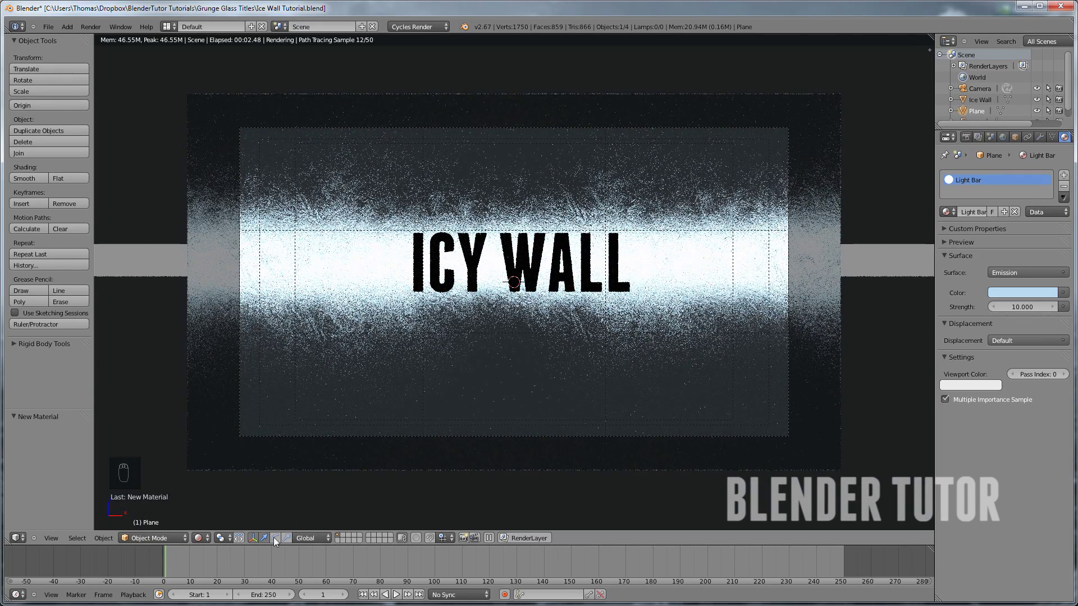
Scale the light bar by about 0.491 along Z to make it thinner behind the text
left_click(201, 537)
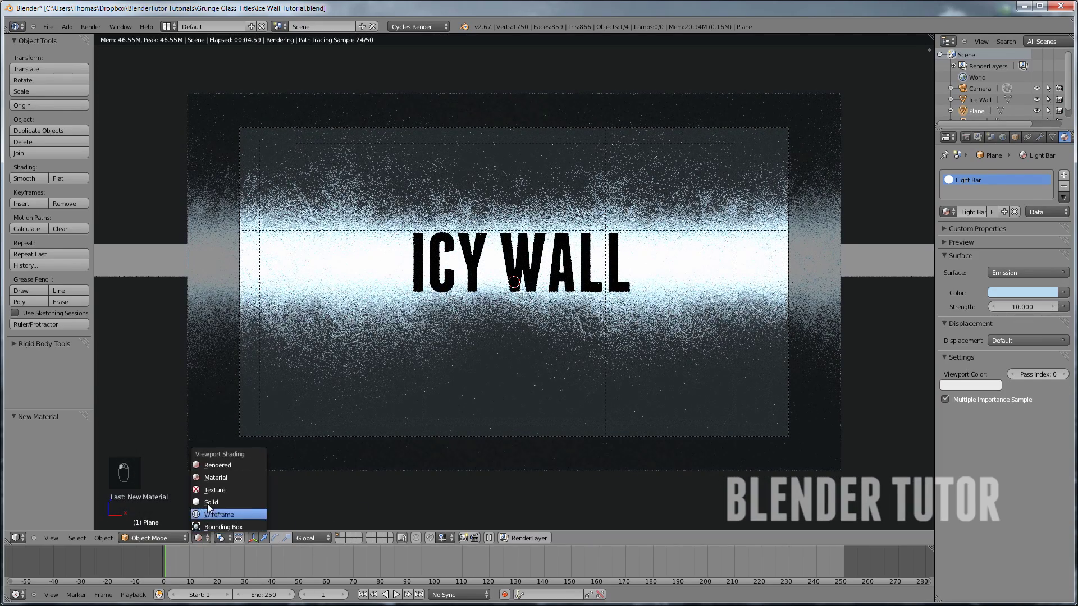
left_click(235, 492)
key("z")
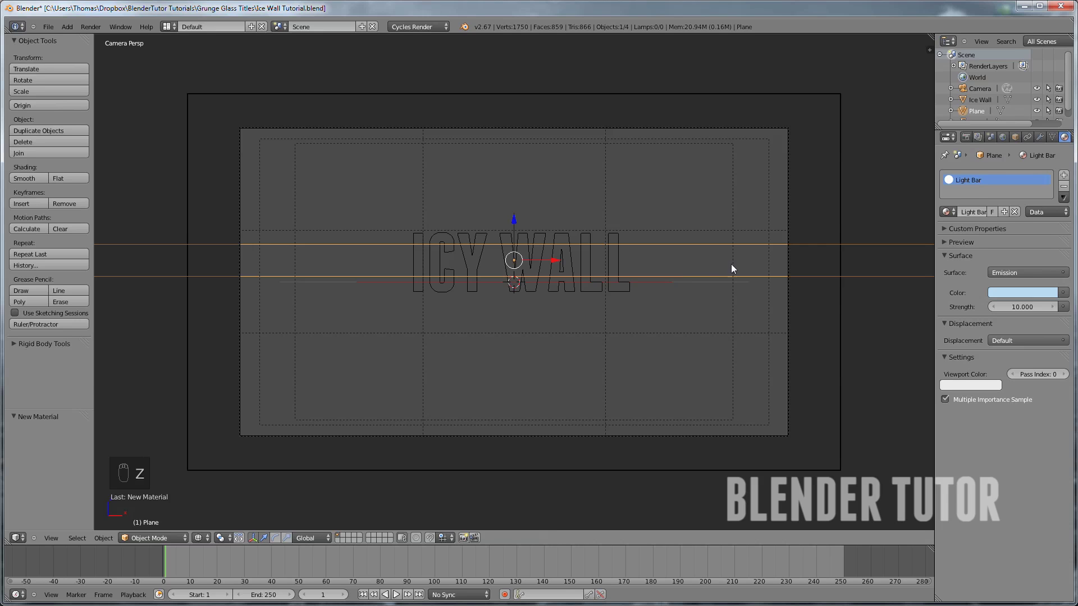
key("s")
key("z")
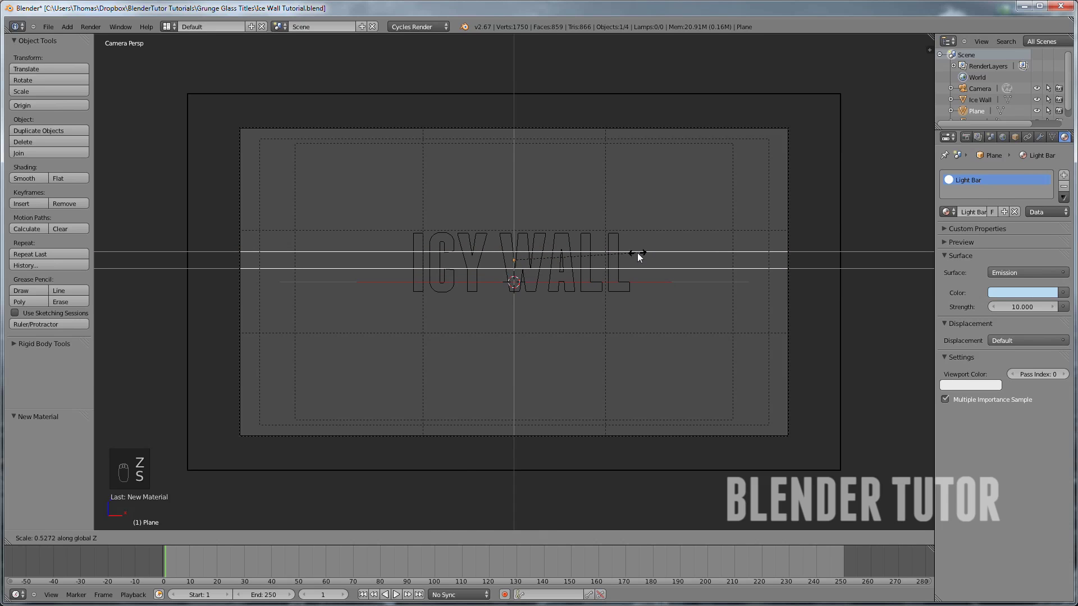
left_click(637, 253)
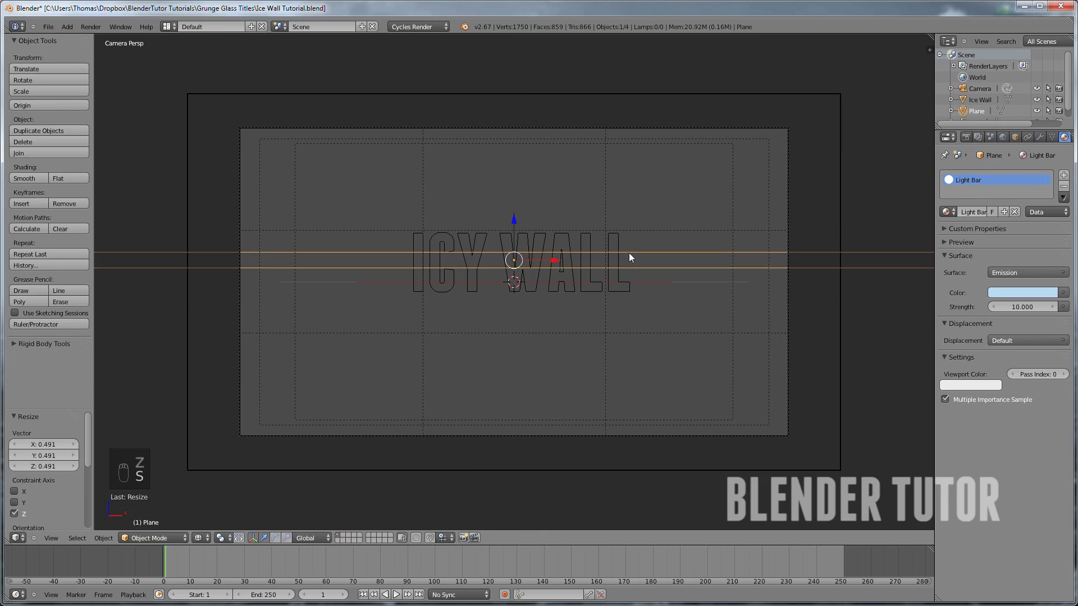
Preview the thinner light bar's glow around the text in rendered shading
left_click(200, 538)
left_click(224, 466)
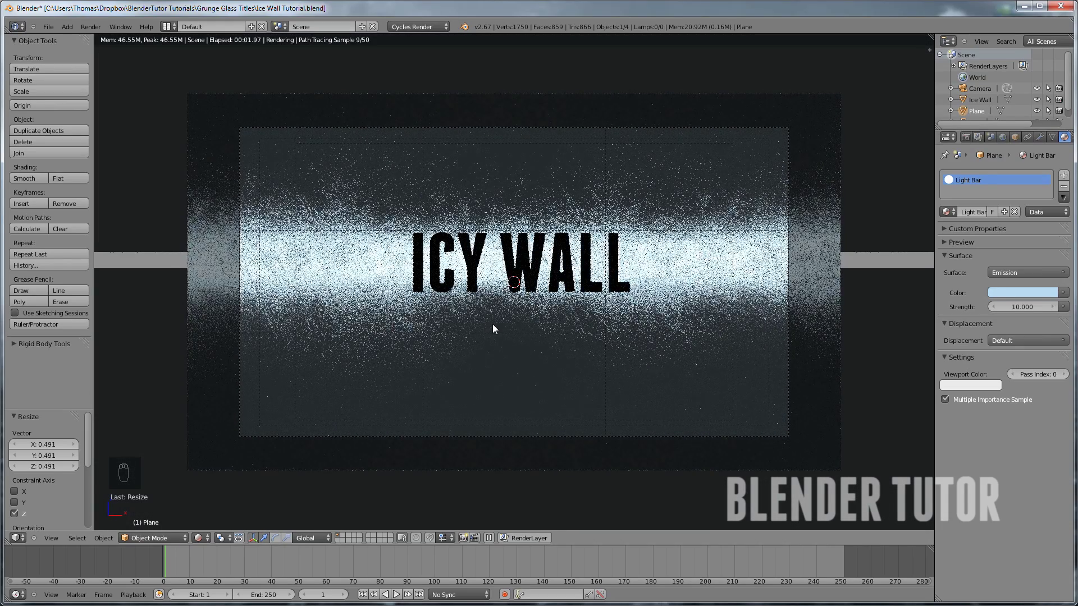
scroll(493, 324, "up", 2)
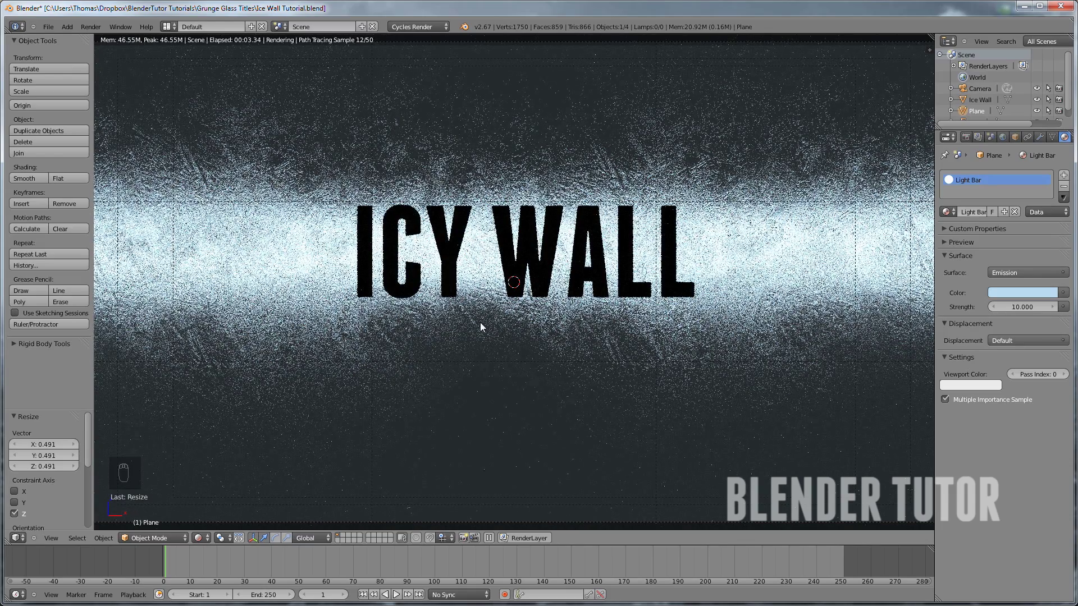
Select the ICY WALL text and examine up close from the right side how it sits against the Ice Wall
left_click(208, 539)
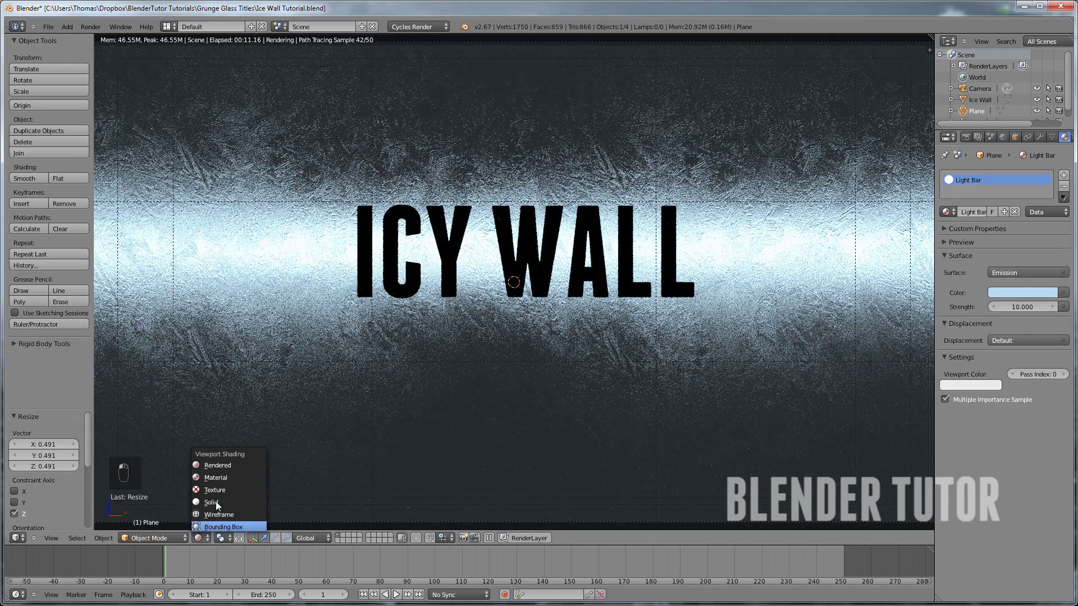
left_click(215, 502)
scroll(267, 471, "down", 3)
mouse_move(267, 471)
middle_mouse_down()
mouse_move(592, 328)
mouse_move(531, 316)
middle_mouse_up()
right_click(520, 278)
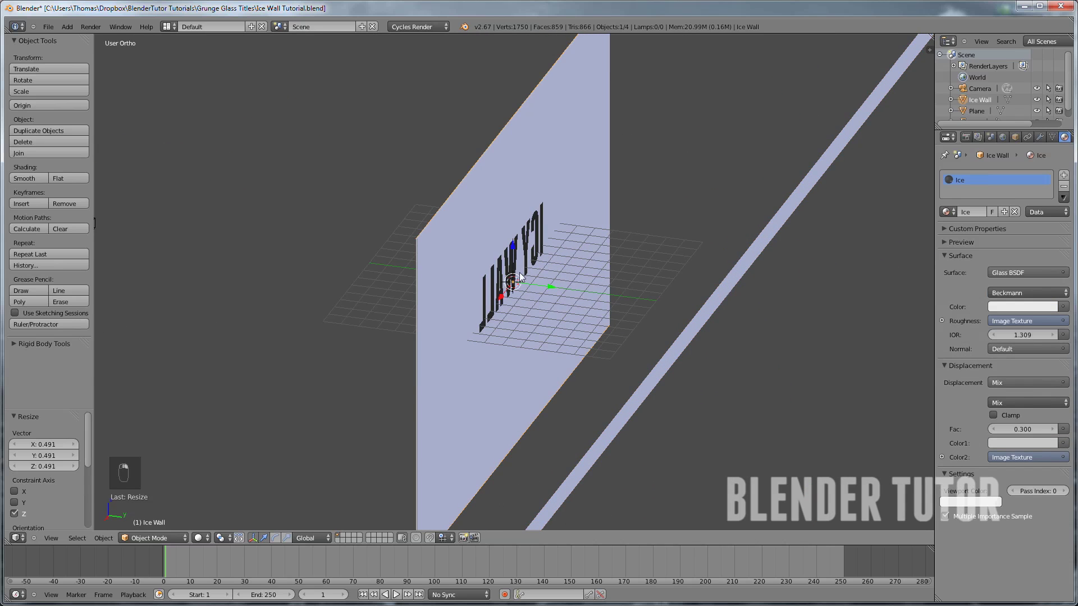
right_click(511, 276)
key("KP_Decimal")
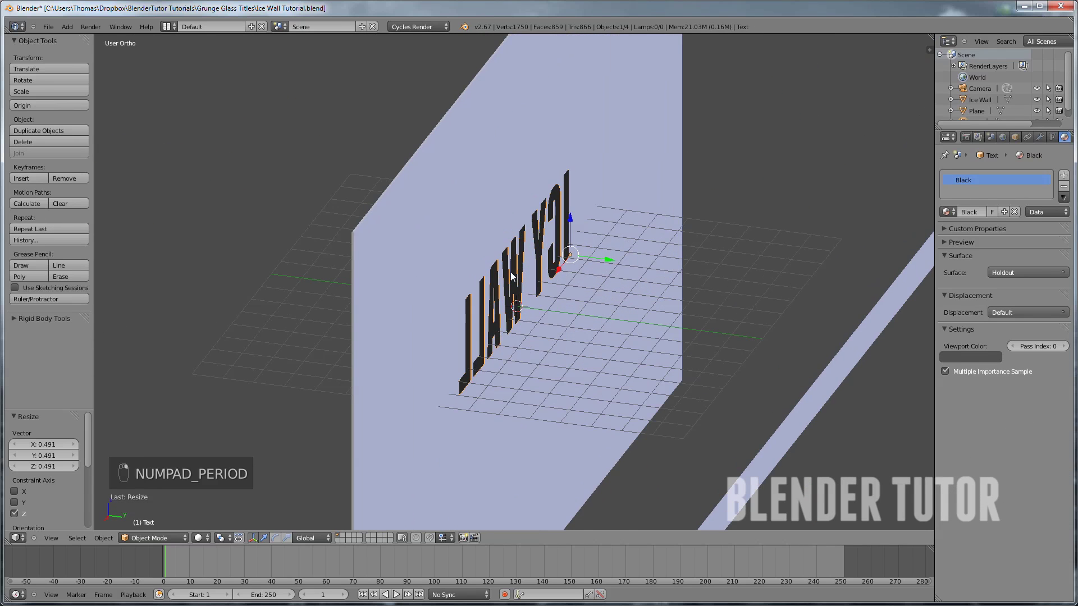
key("KP_3")
scroll(503, 259, "up", 3)
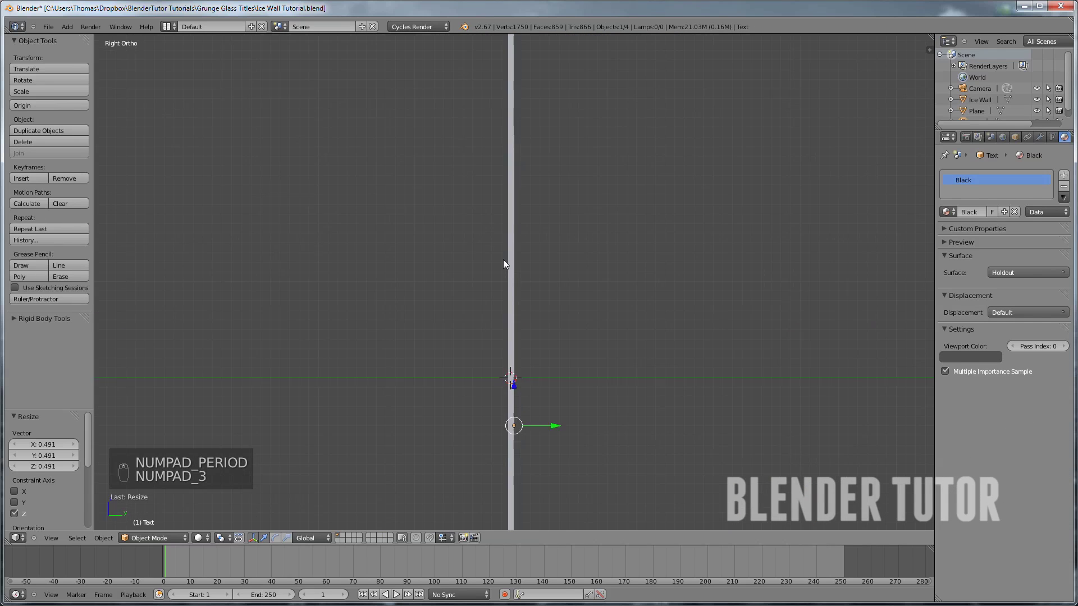
middle_click_drag(548, 322, 470, 270, "shift")
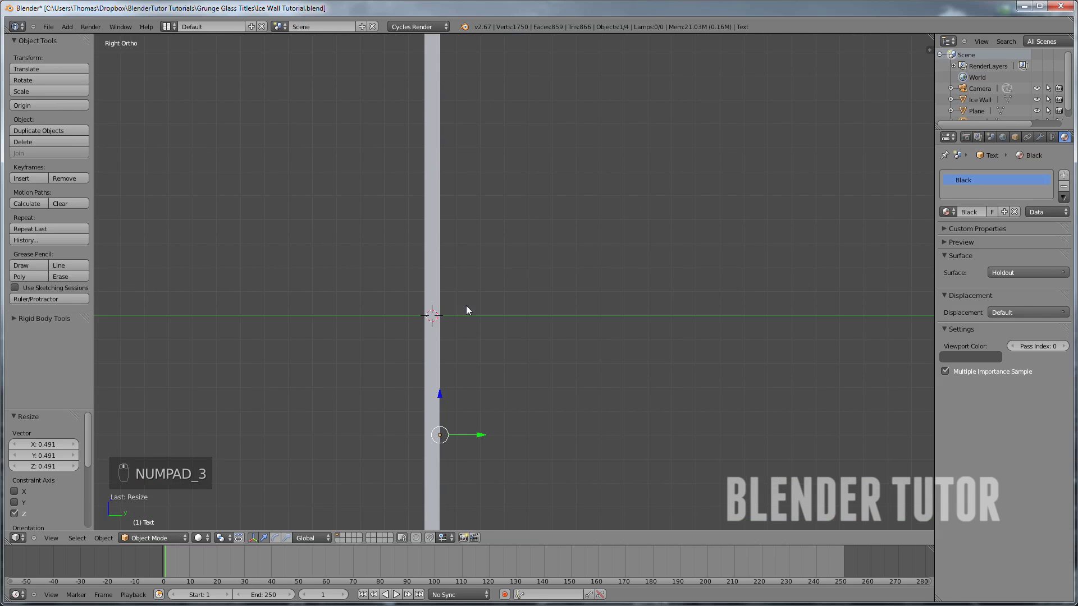
left_click_drag(484, 436, 486, 438)
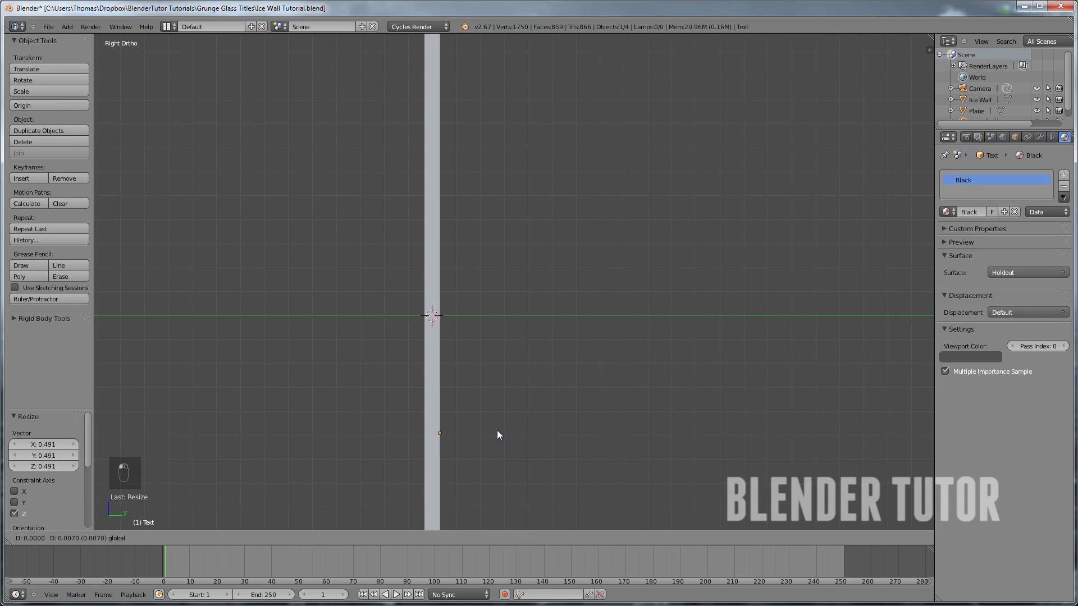
left_click_drag(588, 436, 584, 434)
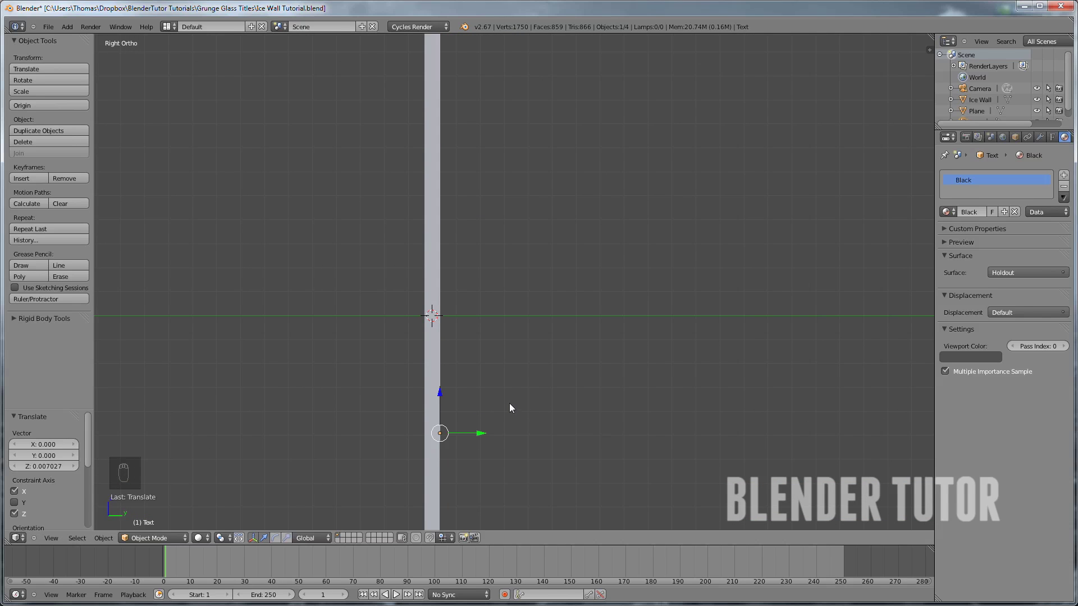
key("ctrl+z")
Move the ICY WALL text about 0.010 along Y, just behind the Ice Wall's back face
key("g")
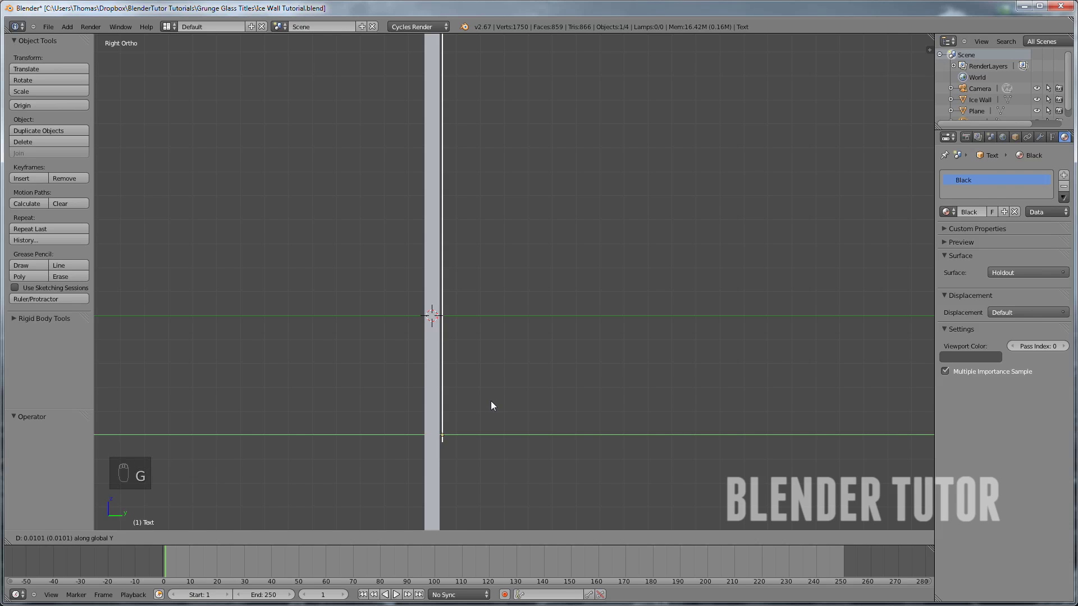
left_click(491, 401)
middle_click_drag(460, 395, 527, 374)
Preview the text's new depth behind the Ice Wall in rendered shading through the camera, then return to solid shading
key("KP_0")
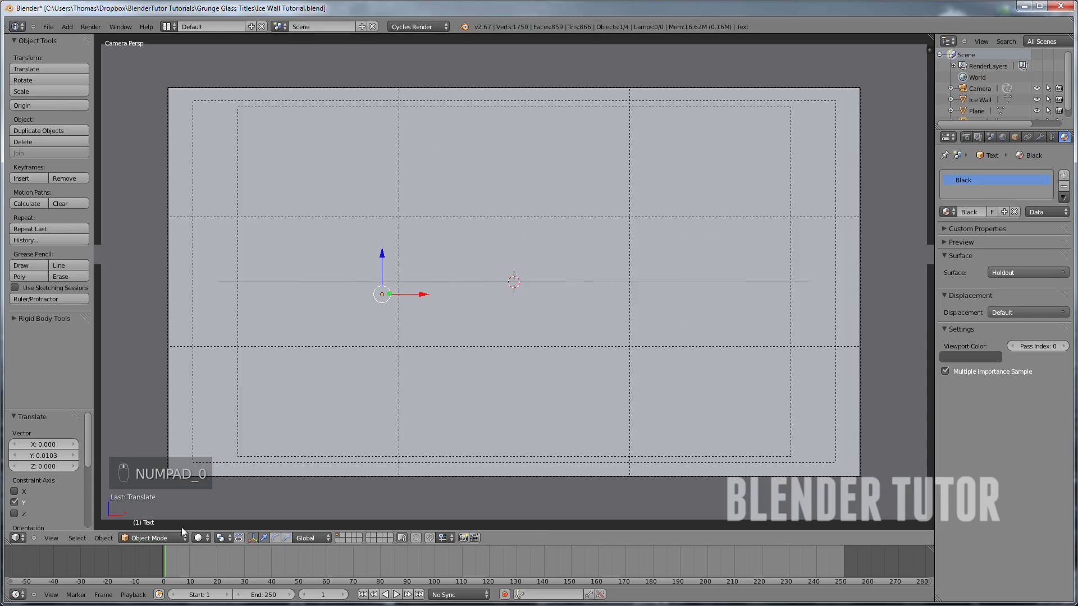
left_click(200, 539)
left_click(241, 465)
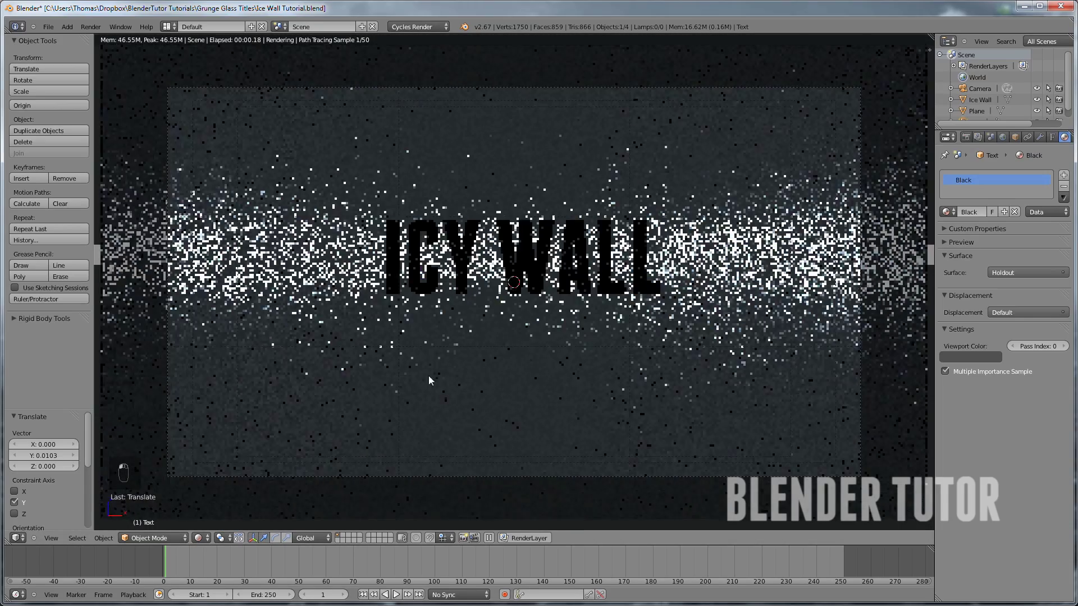
scroll(499, 276, "up", 2)
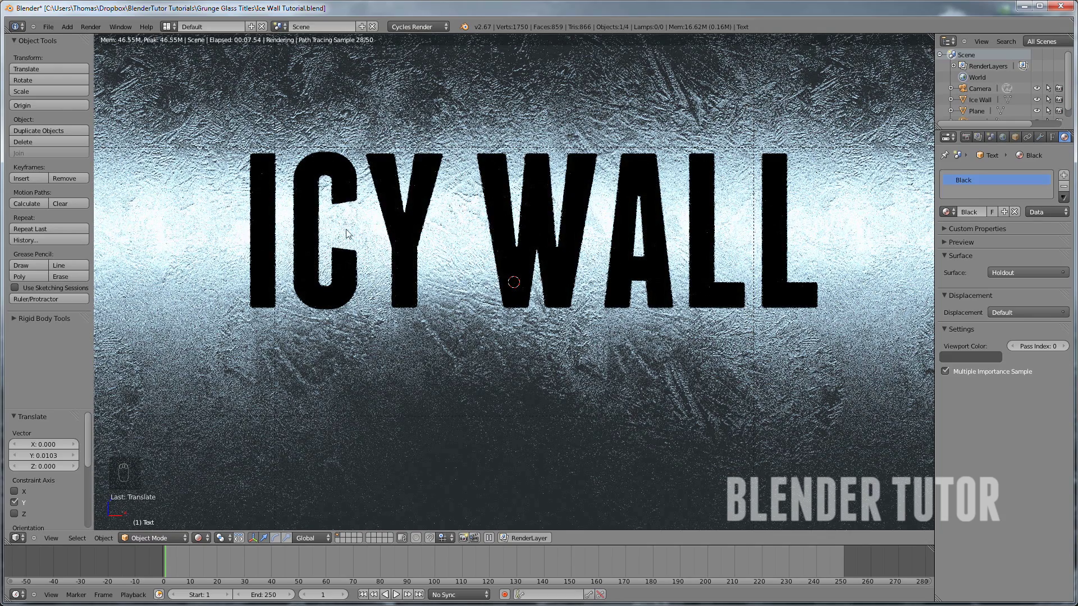
left_click(204, 537)
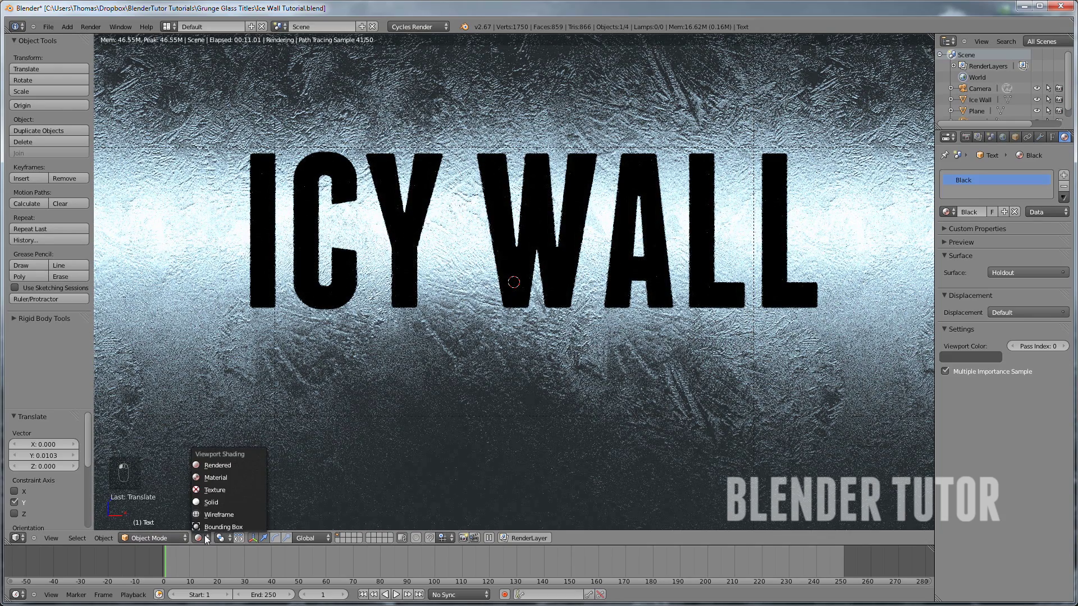
left_click(224, 501)
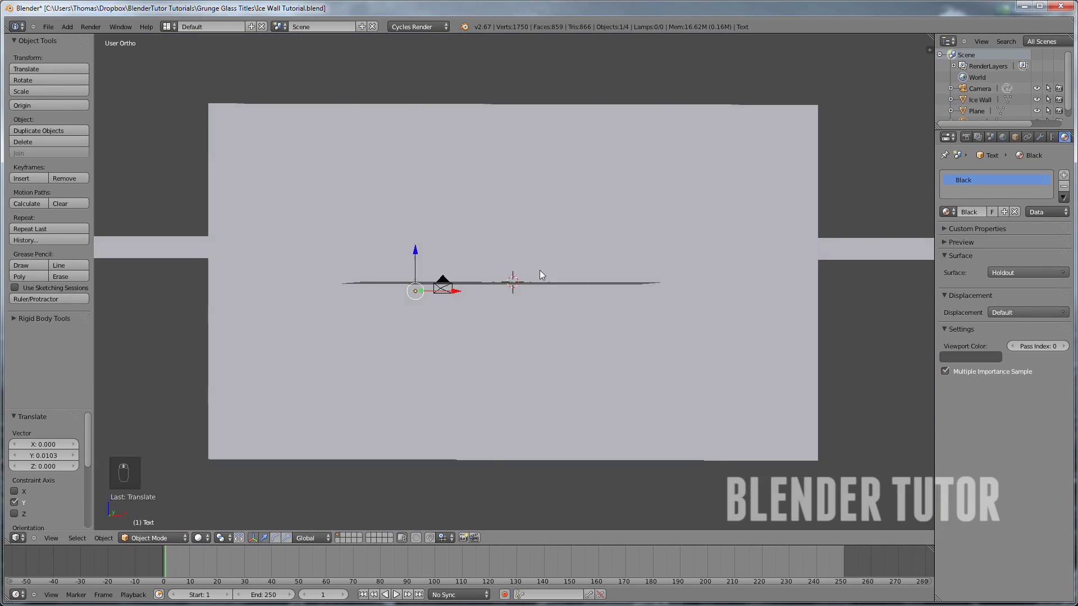
In the right side view, move the text about 0.027 further back from the Ice Wall along Y
middle_click_drag(553, 270, 479, 276)
key("KP_3")
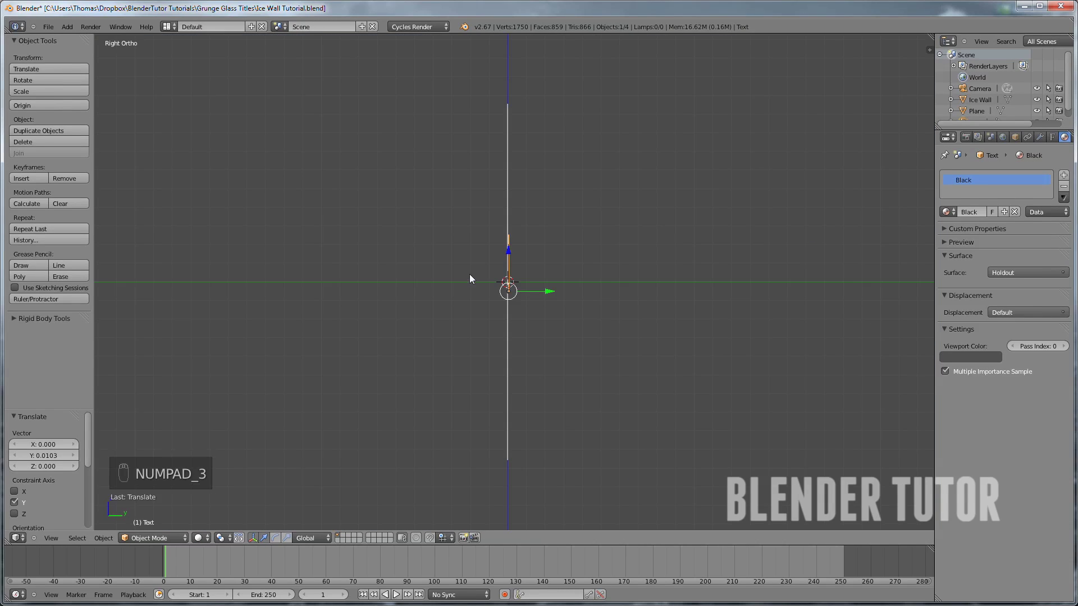
scroll(445, 296, "up", 3)
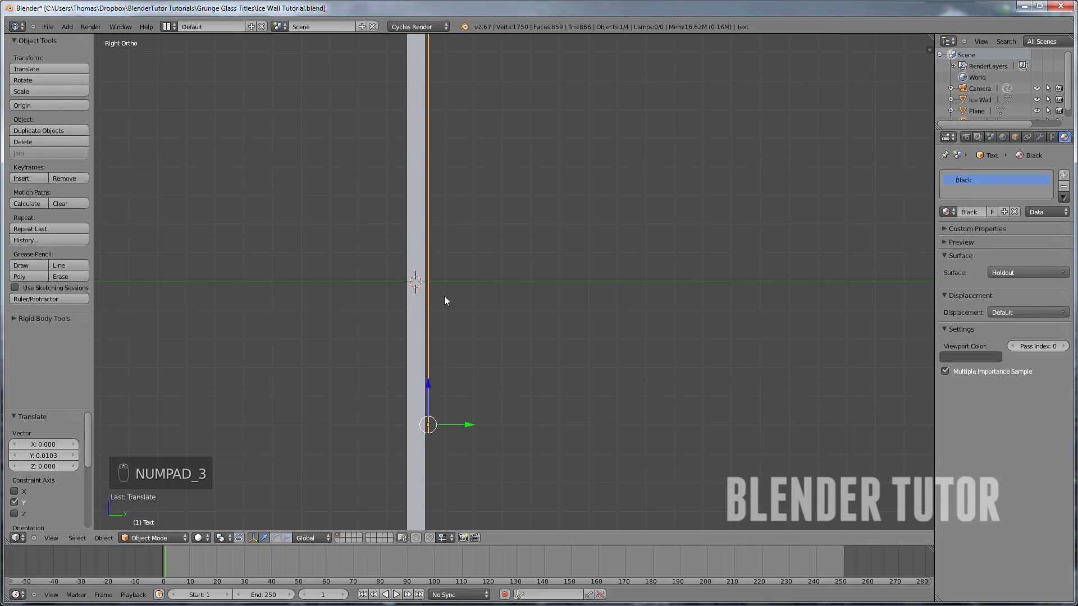
key("g")
middle_click(446, 296)
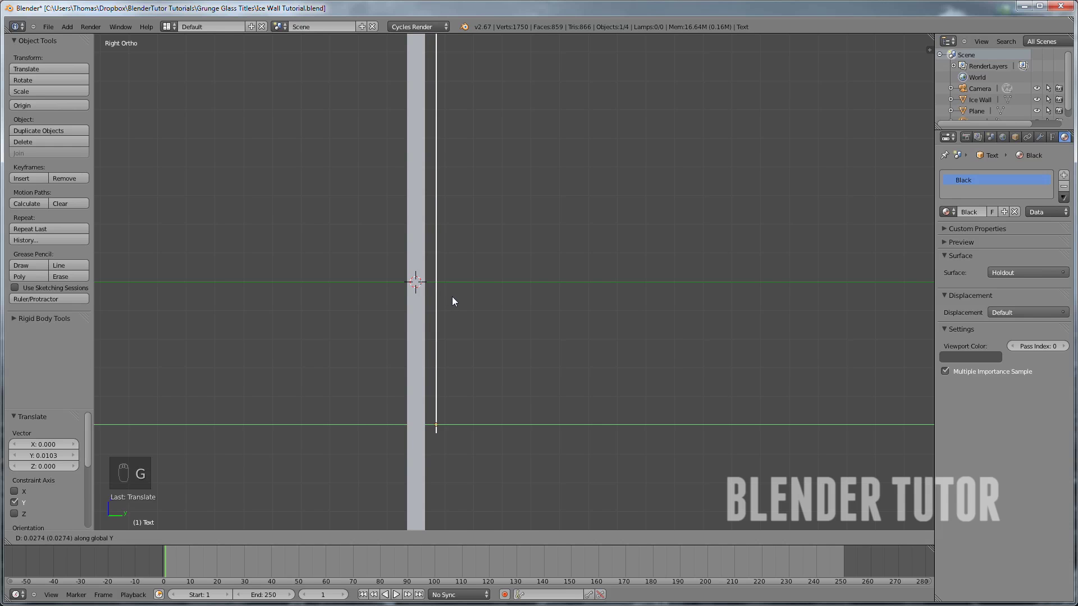
left_click(453, 296)
scroll(420, 271, "down", 5)
key("KP_0")
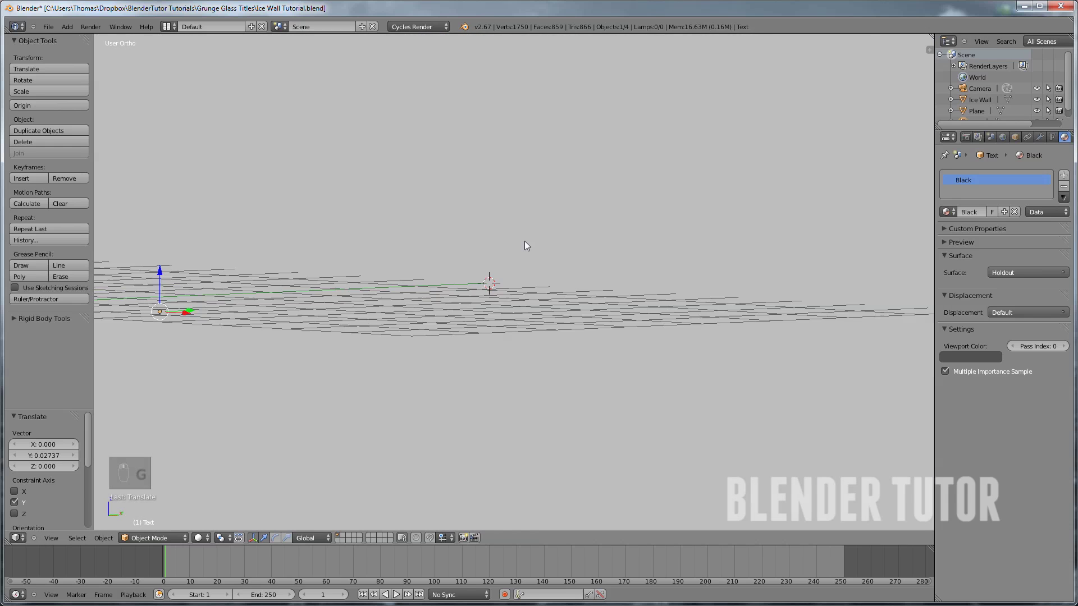
Thicken the Ice Wall by moving its front face about -0.070 along Y in Edit Mode
key("KP_3")
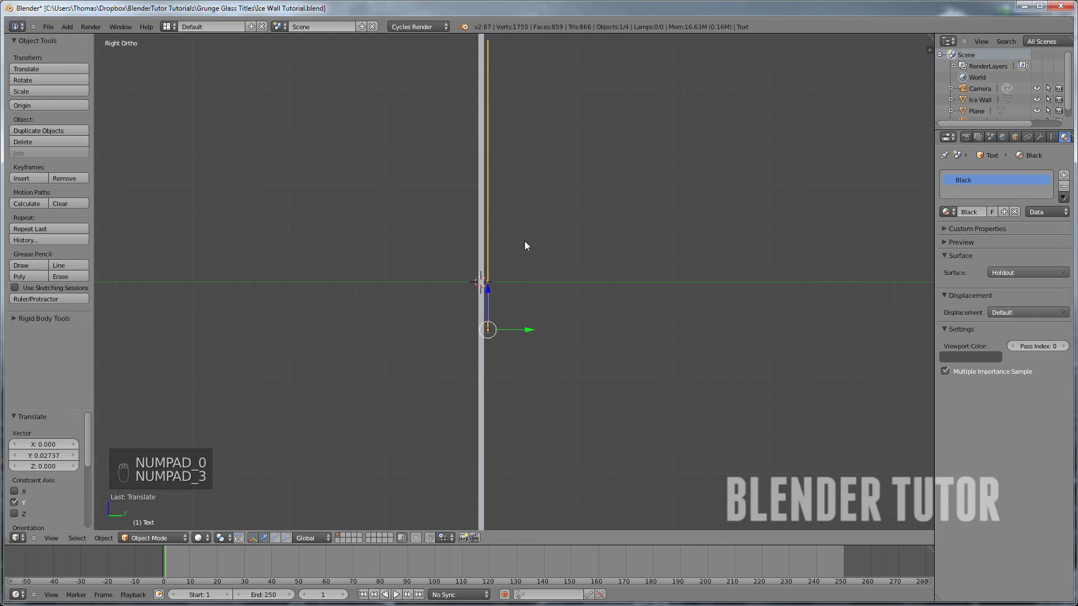
scroll(473, 277, "up", 2)
right_click(477, 277)
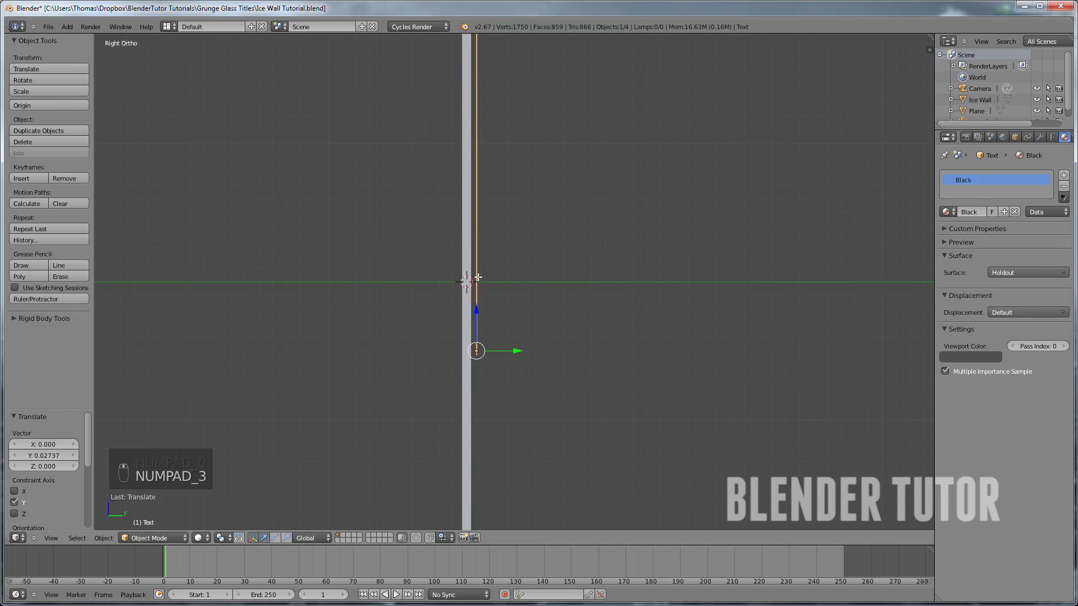
key("Tab")
key("Tab")
mouse_move(494, 271)
middle_mouse_down()
mouse_move(513, 271)
mouse_move(491, 279)
middle_mouse_up()
key("Tab")
scroll(492, 279, "down", 3)
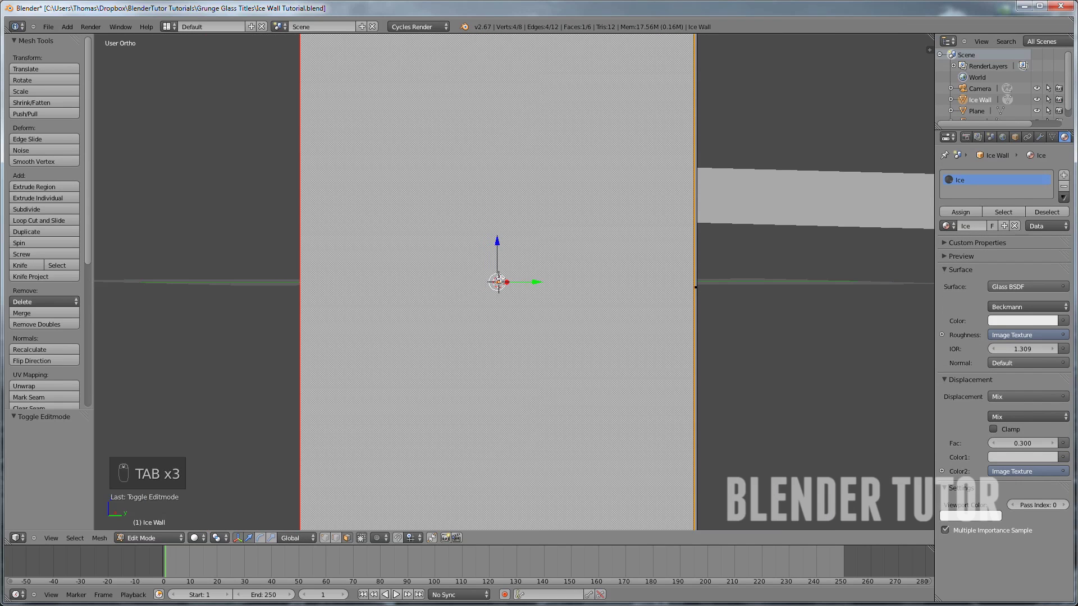
middle_click_drag(499, 281, 486, 278)
key("KP_3")
scroll(744, 291, "up", 5)
key("g")
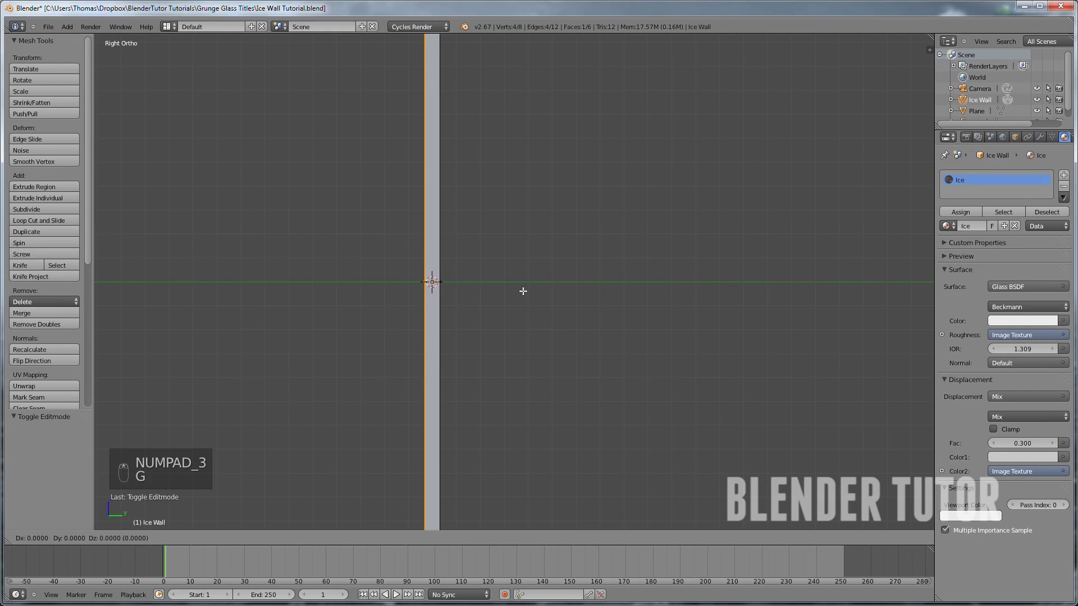
left_click(506, 296)
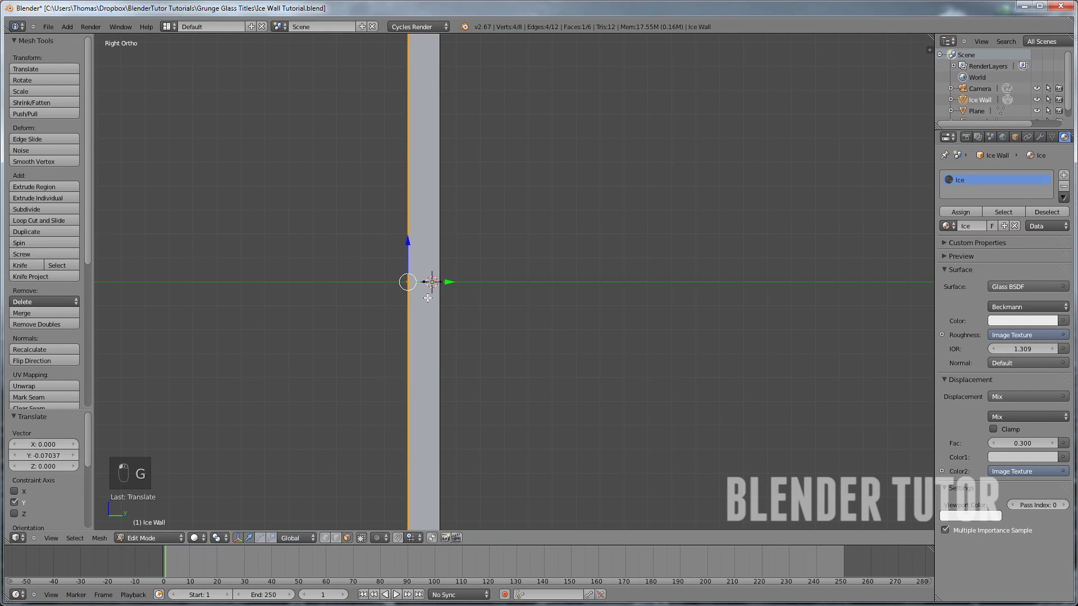
key("Tab")
Save the file and preview the thicker Ice Wall over the text in rendered shading through the camera, then return to solid shading
middle_click_drag(425, 297, 561, 242)
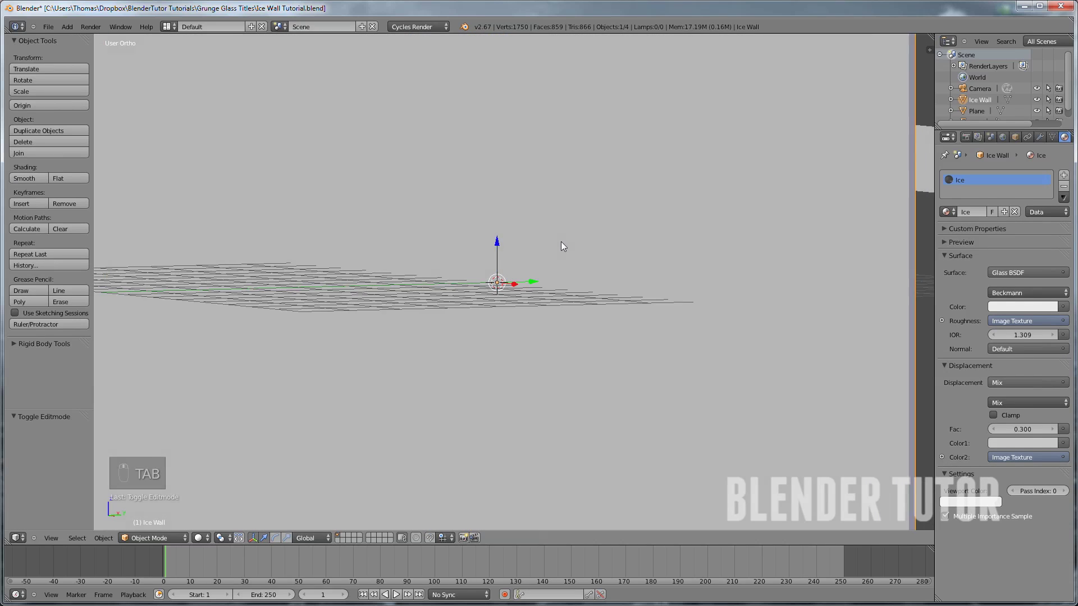
key("KP_0")
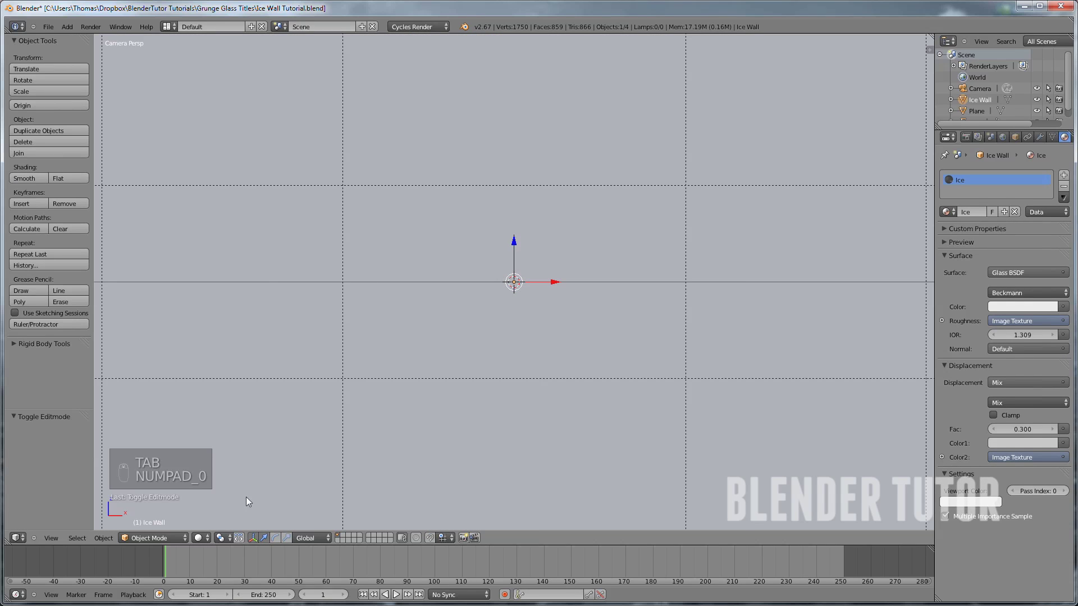
key("ctrl+s")
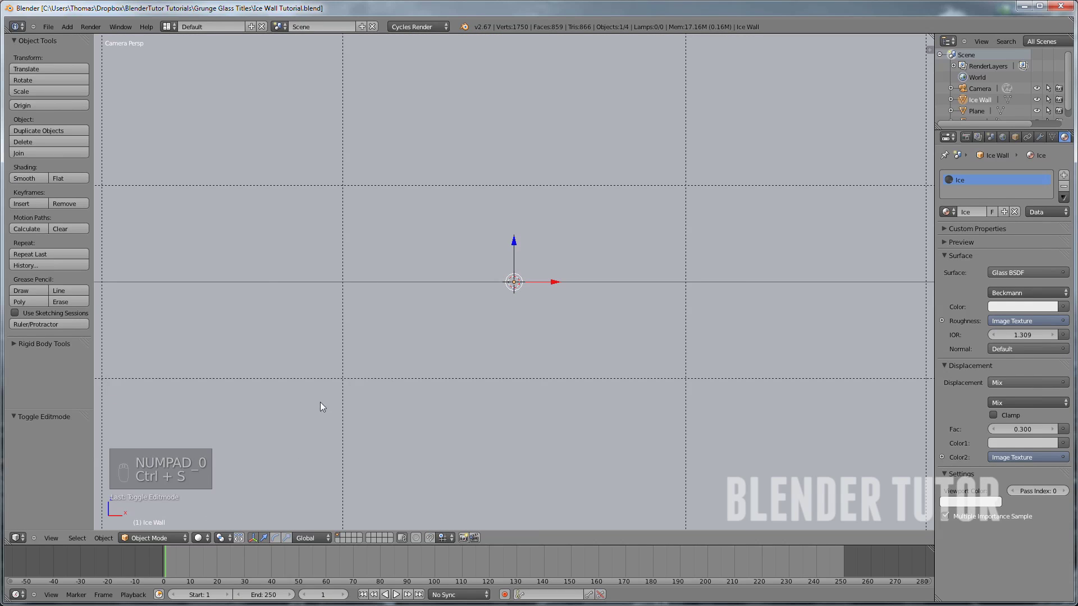
left_click(203, 537)
left_click(230, 464)
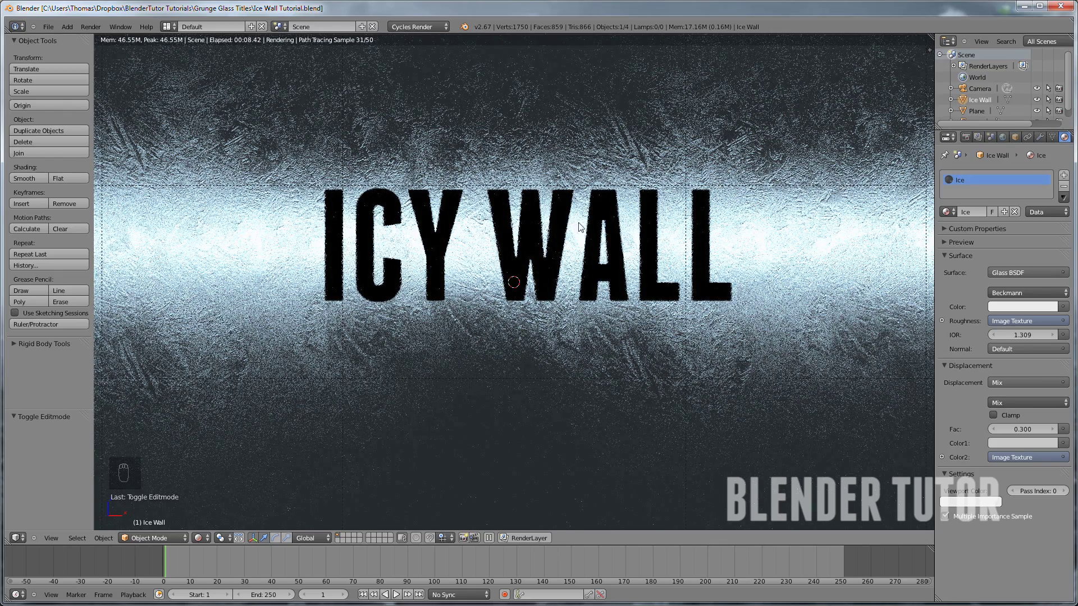
scroll(545, 234, "up", 2)
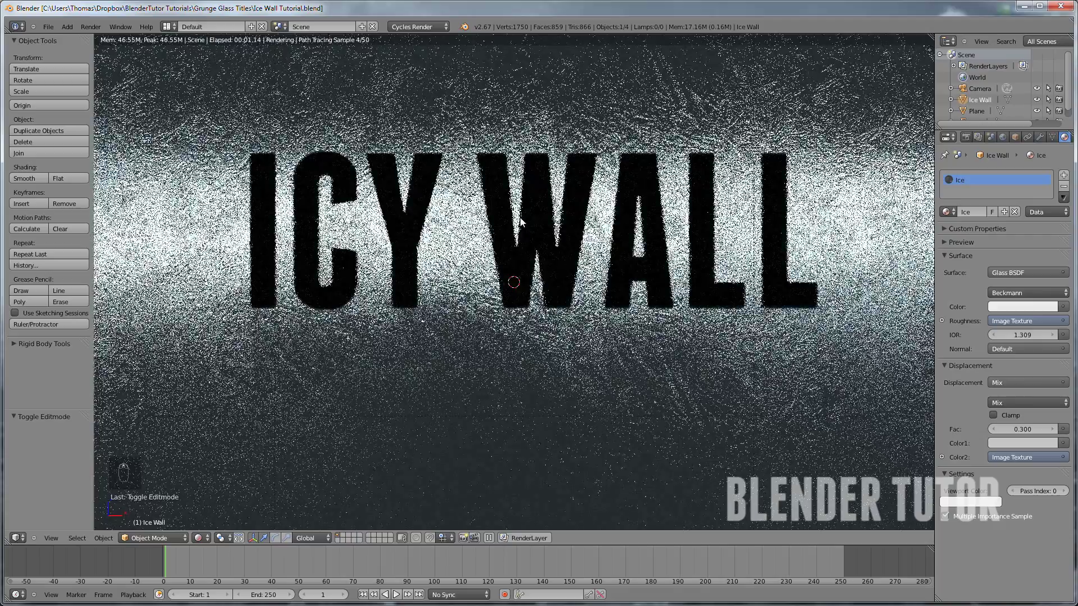
scroll(515, 219, "up", 2)
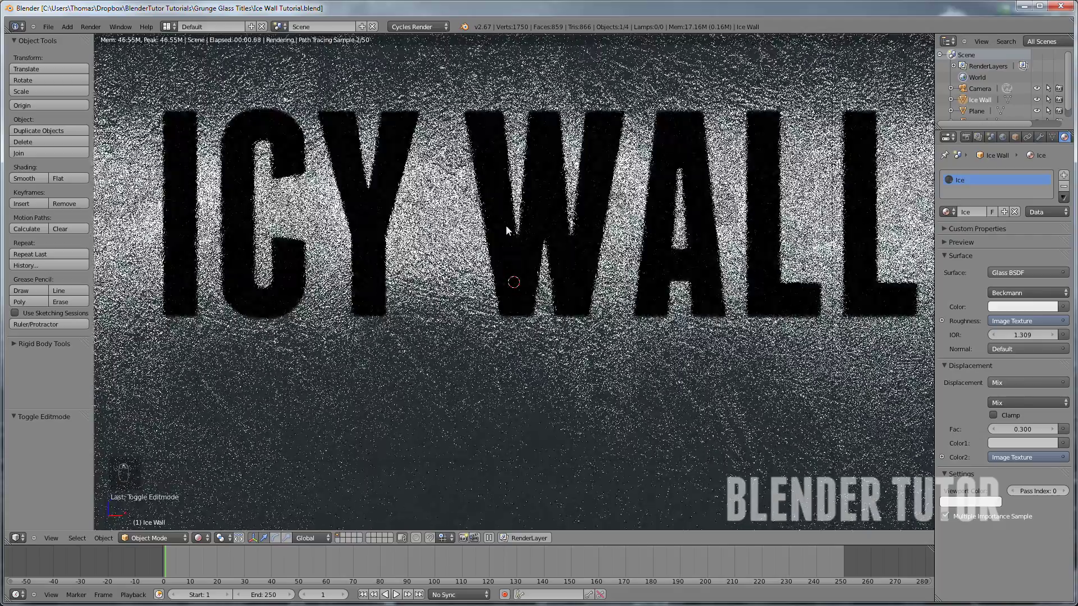
scroll(506, 225, "up", 2, "shift")
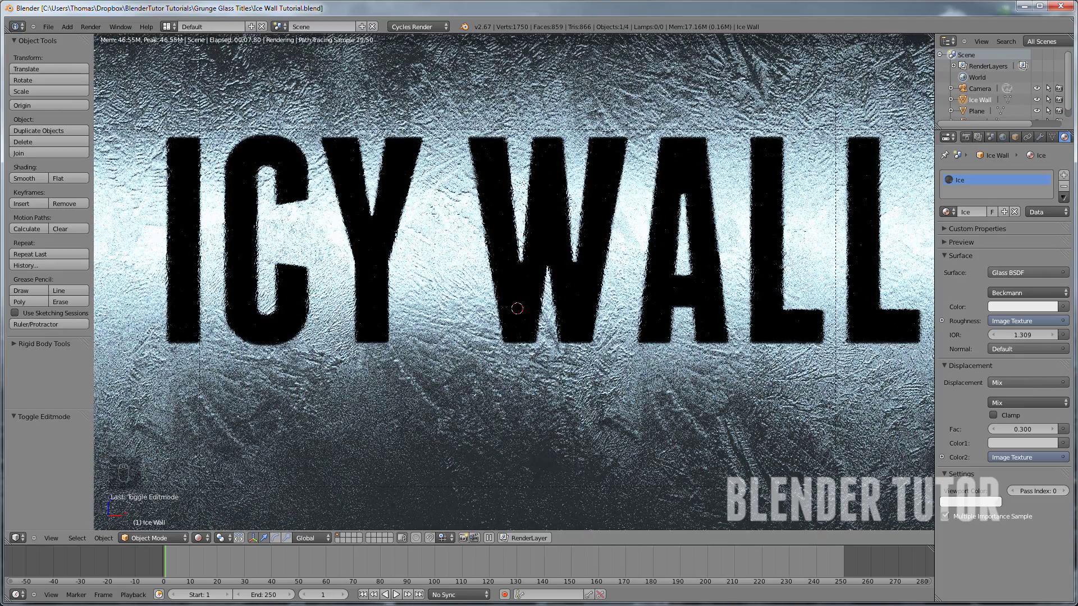
left_click(202, 538)
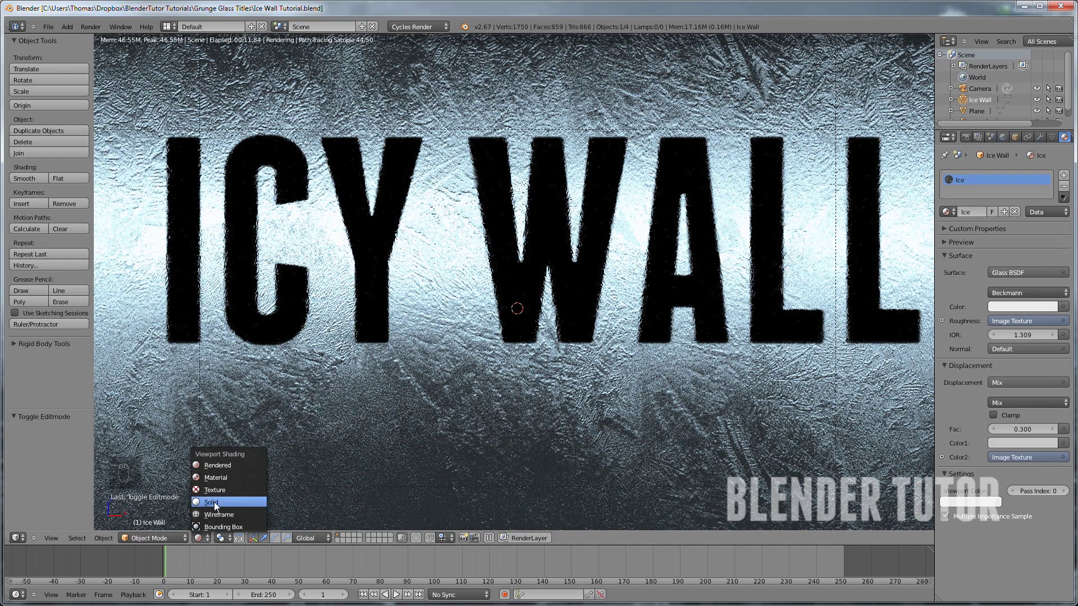
left_click(214, 502)
Add a Sun lamp to the scene
scroll(497, 337, "down", 4)
scroll(673, 310, "down", 3)
middle_click_drag(686, 304, 502, 317)
key("shift+a")
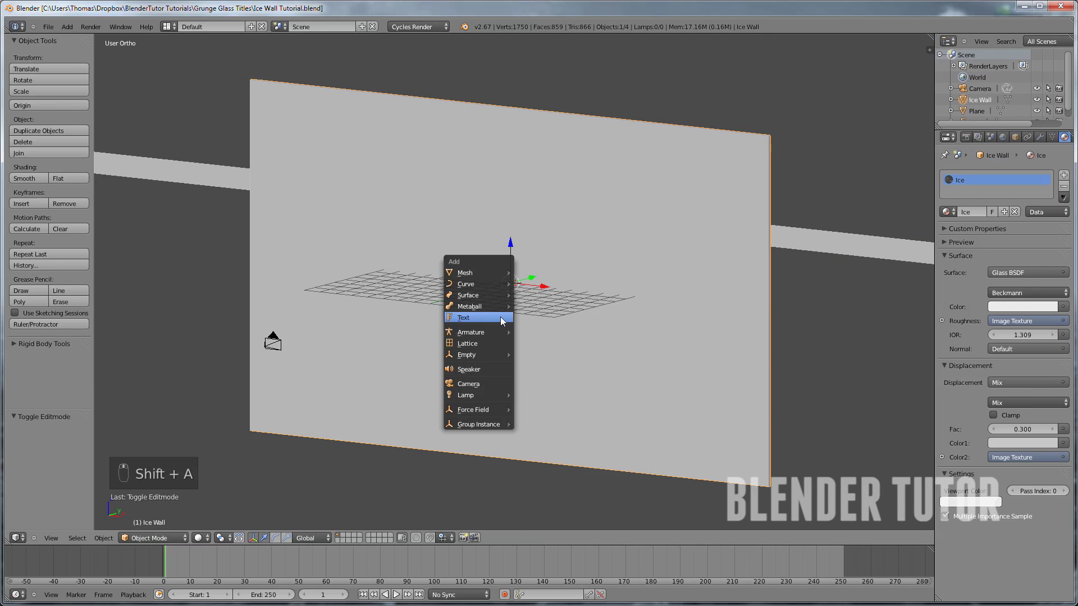
mouse_move(479, 395)
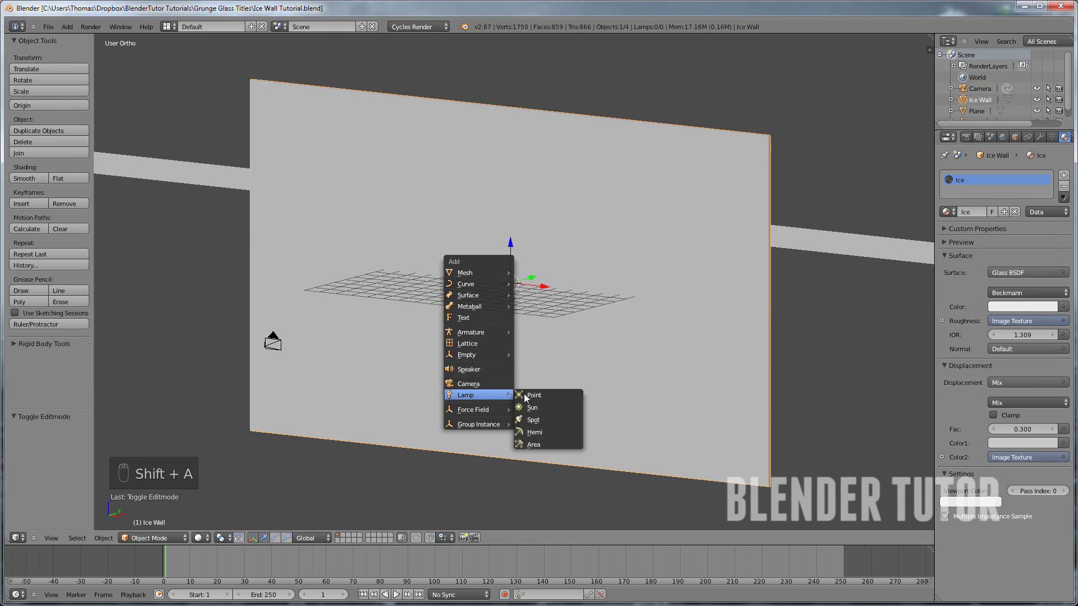
left_click(550, 409)
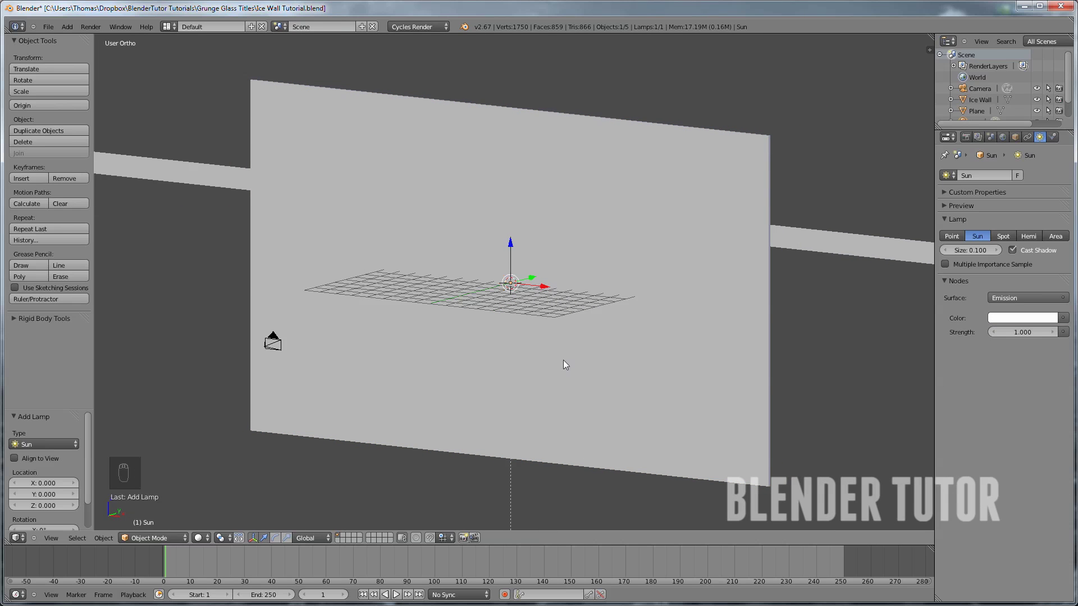
In the right side view, move the sun lamp in front of and above the Ice Wall, about -15.9 along Y and 14.9 along Z
key("KP_3")
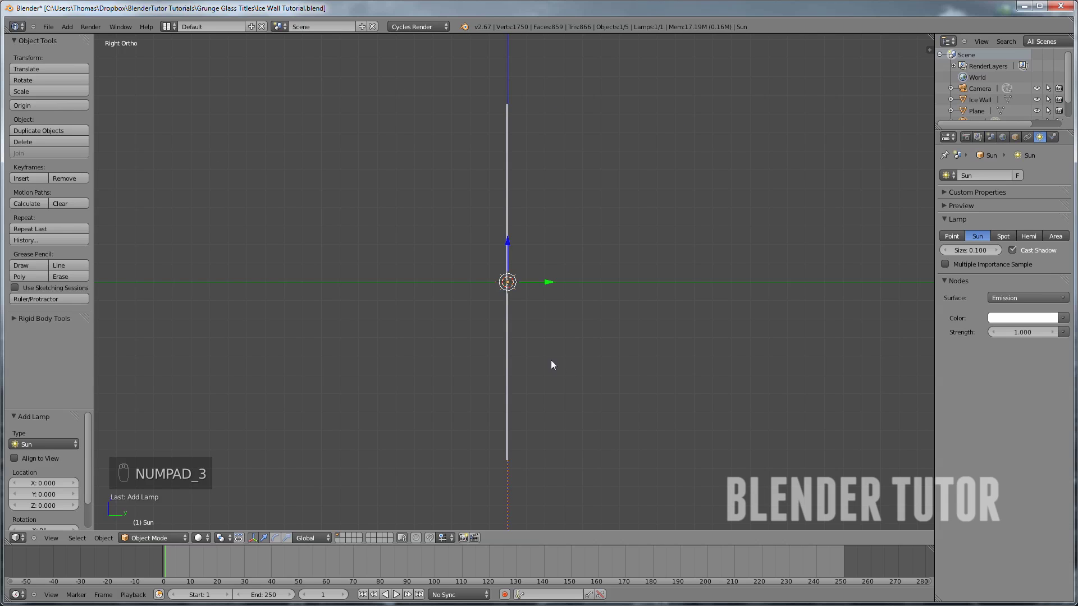
key("g")
left_click(306, 150)
scroll(330, 213, "down", 3)
scroll(330, 213, "down", 1)
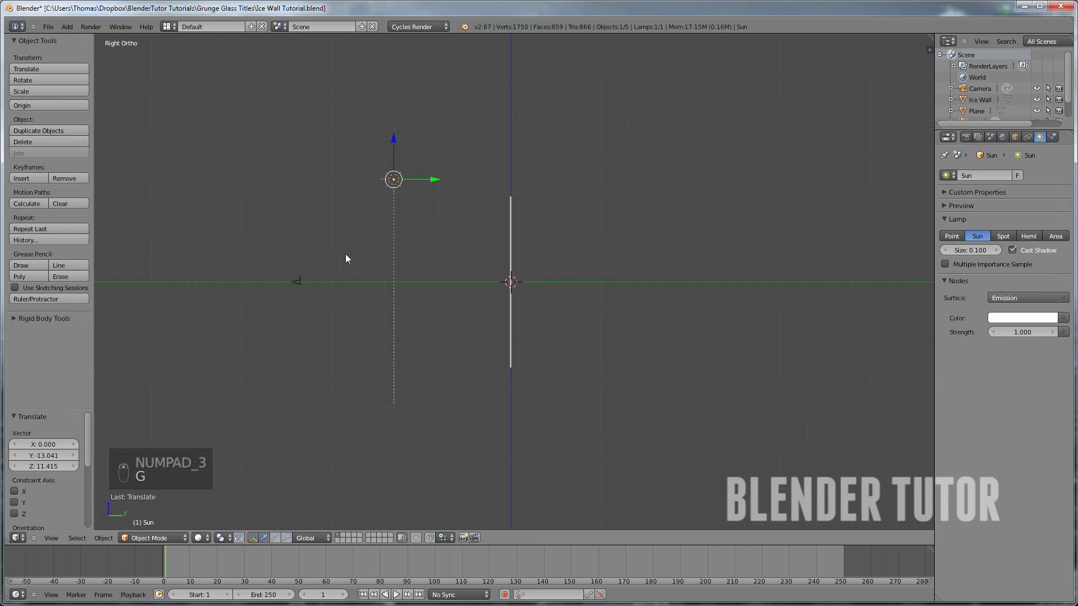
key("g")
left_click(405, 202)
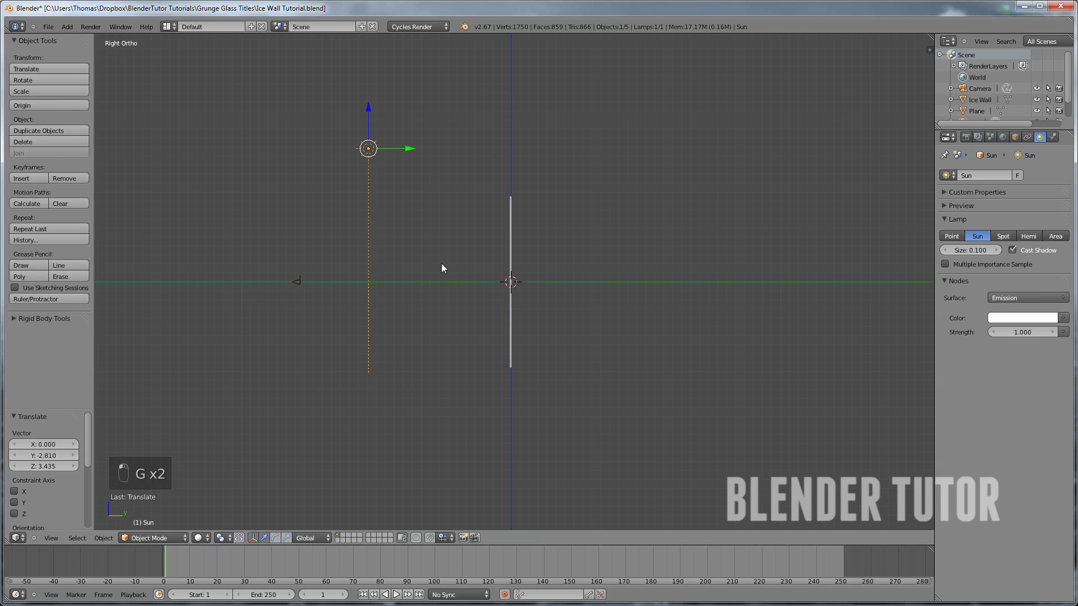
Rotate the sun lamp about -34.9° in the side view and about -43.5° in the top view to angle it toward the wall
key("r")
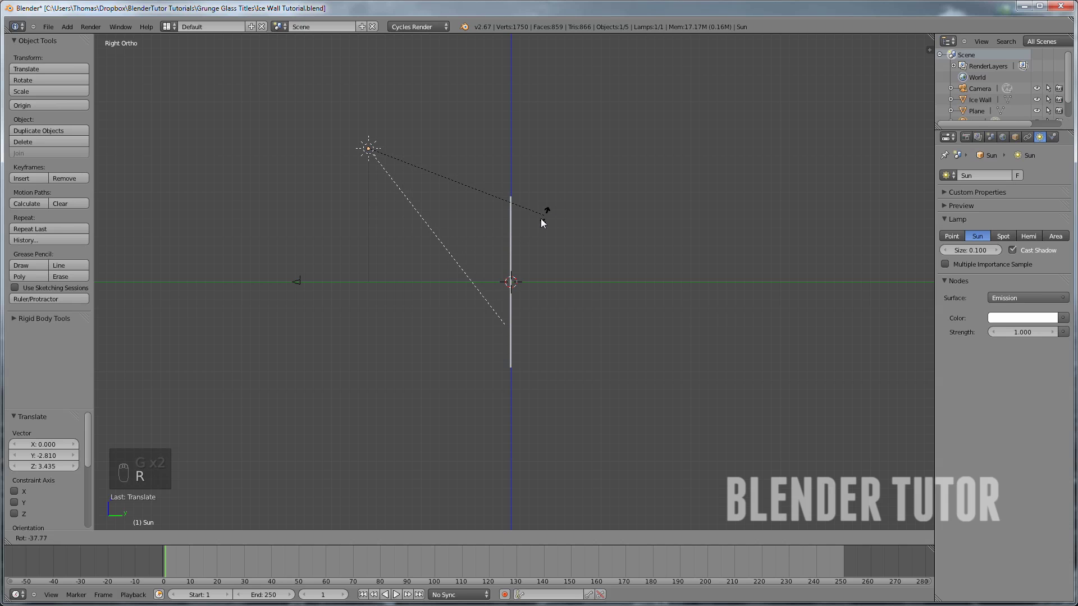
left_click(536, 221)
middle_click_drag(476, 276, 508, 279)
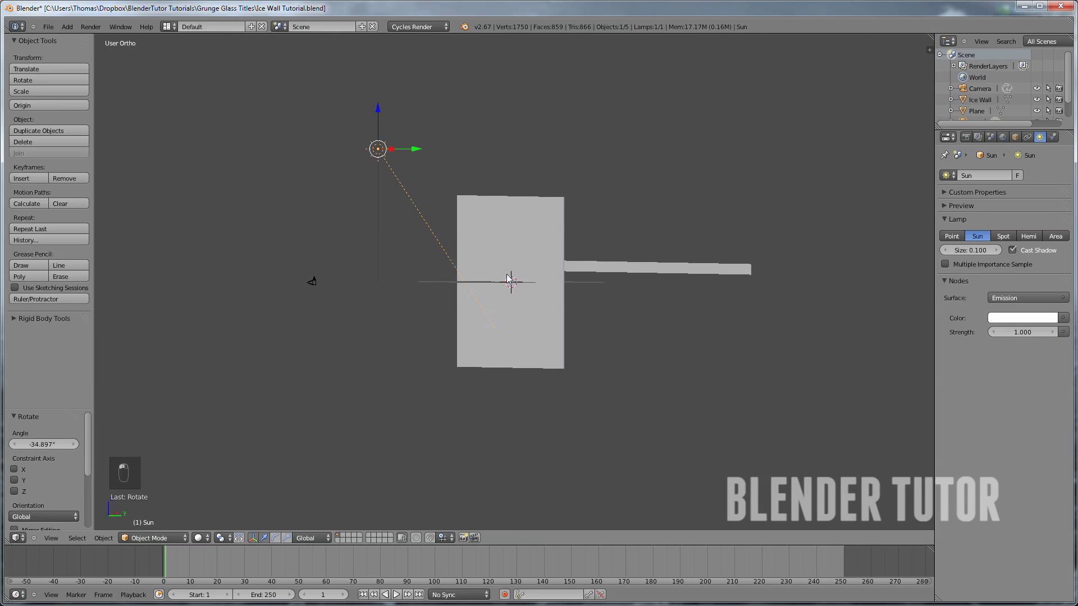
key("KP_7")
key("r")
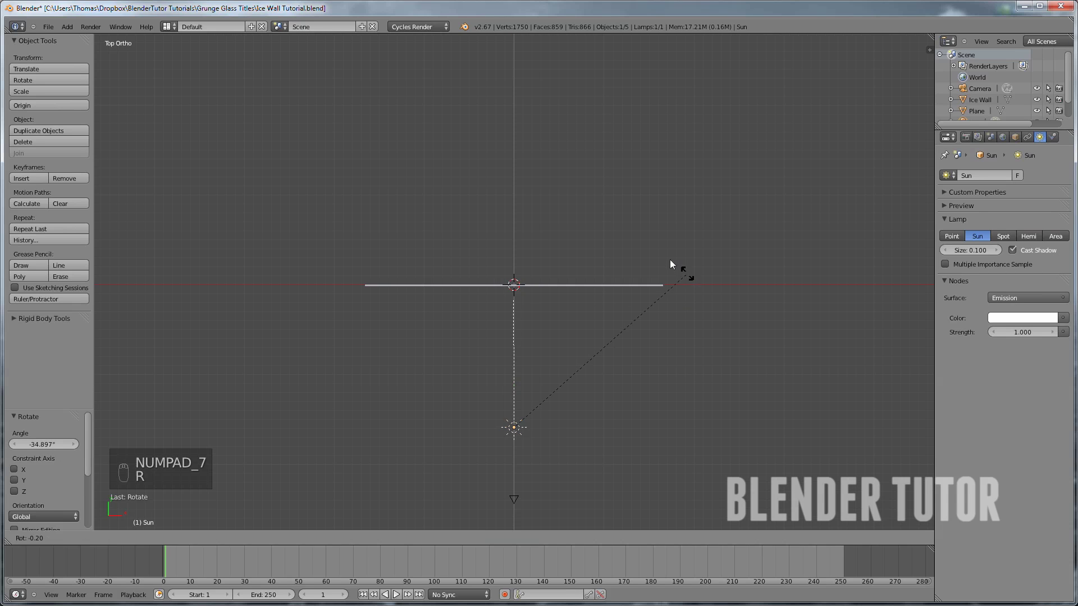
left_click(531, 211)
Move the sun lamp toward the wall's right end, about 14.4 along X and 1.2 along Y
key("g")
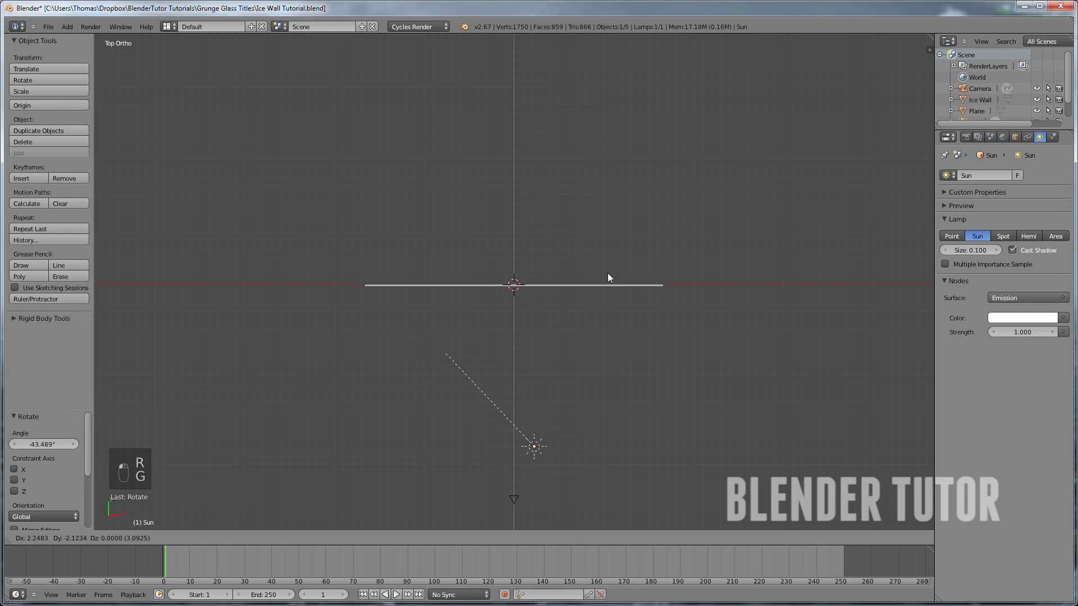
left_click(676, 254)
middle_click_drag(676, 254, 655, 177)
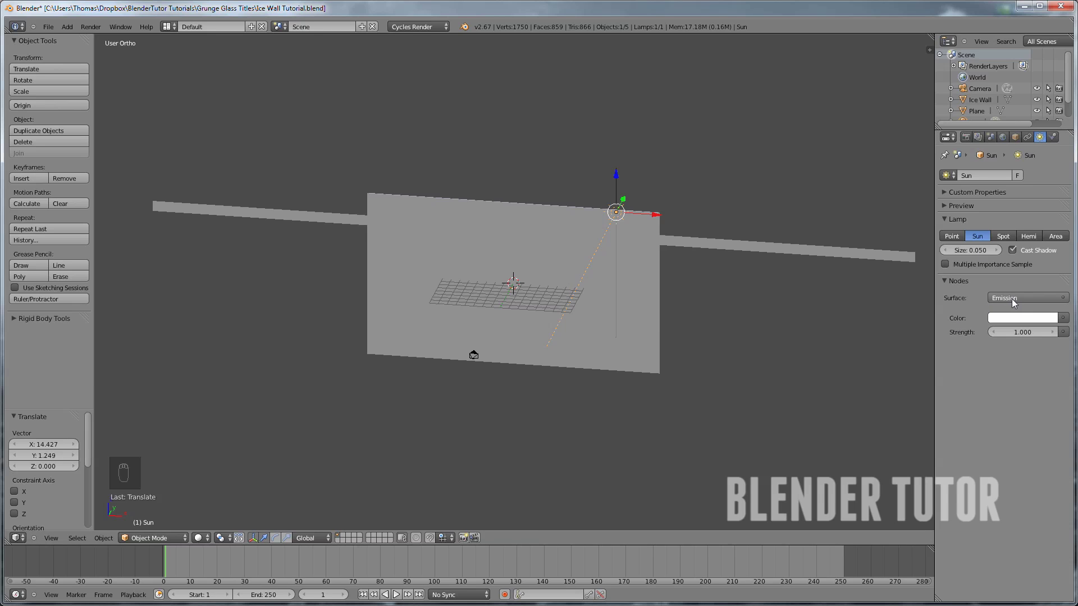
Set the sun lamp's size to 0.050 and its emission strength to 2
left_click(1021, 332)
type("2")
key("Return")
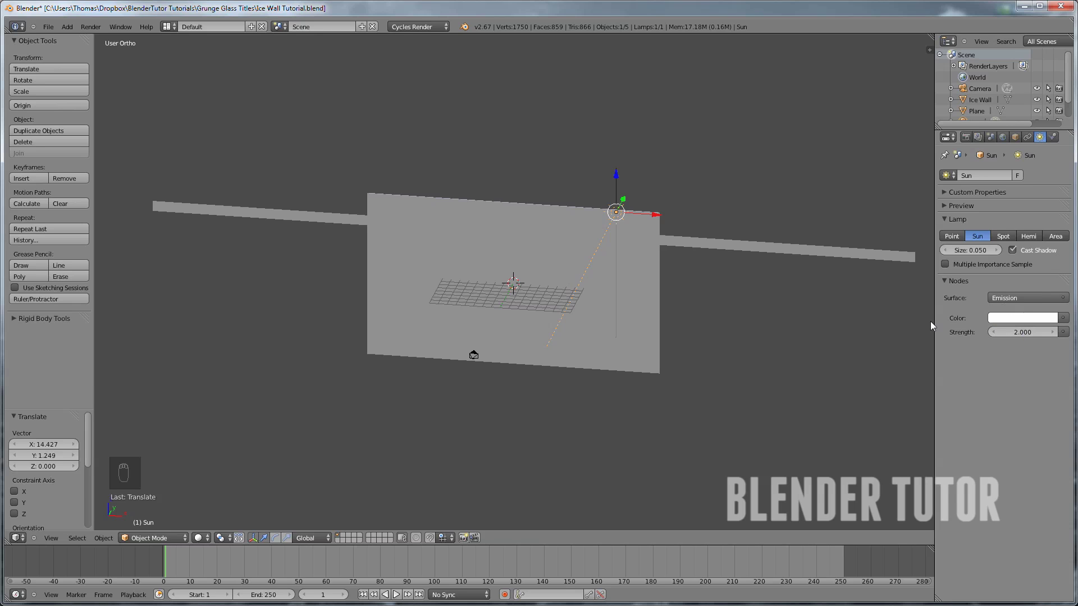
Tint the sun lamp's emission color a light blue
mouse_move(558, 276)
middle_mouse_down()
mouse_move(605, 233)
mouse_move(585, 245)
mouse_move(728, 261)
middle_mouse_up()
left_click(1014, 318)
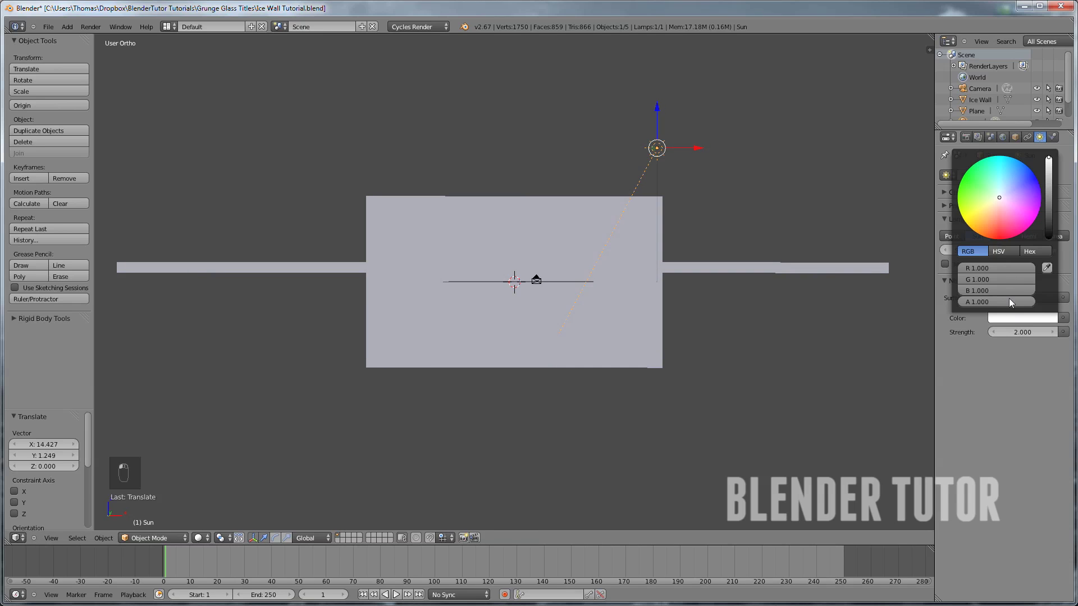
left_click_drag(1009, 185, 1009, 180)
Rotate the sun lamp about -11.6° in the right side view to aim it more directly at the Ice Wall
middle_click_drag(544, 261, 564, 258)
key("KP_3")
key("KP_1")
key("KP_3")
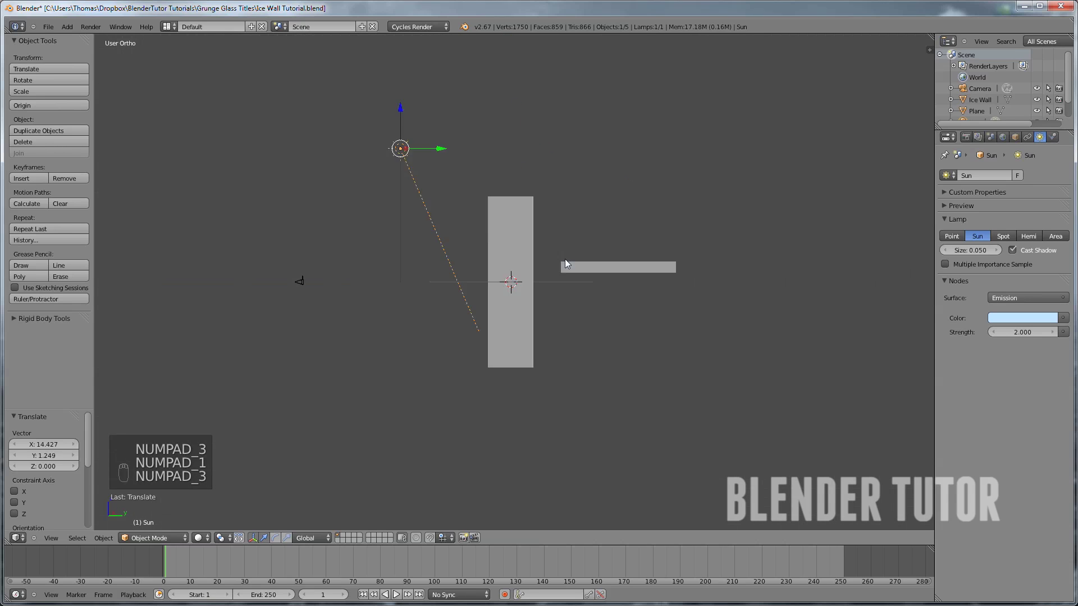
key("r")
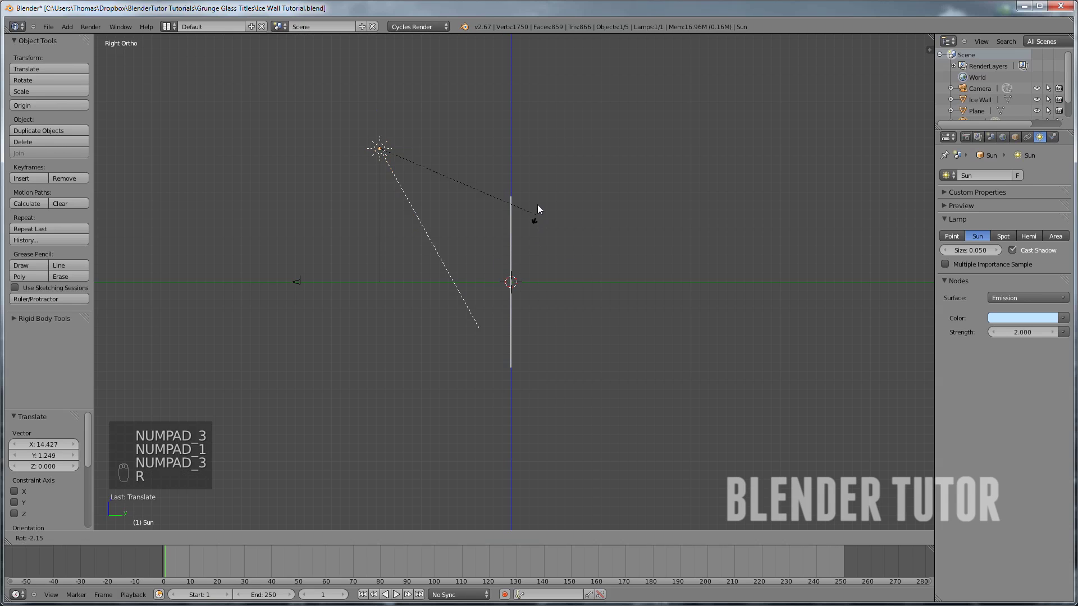
left_click(534, 186)
Preview the scene with rendered shading through the camera and examine the ice texture around the ICY WALL text up close
key("KP_0")
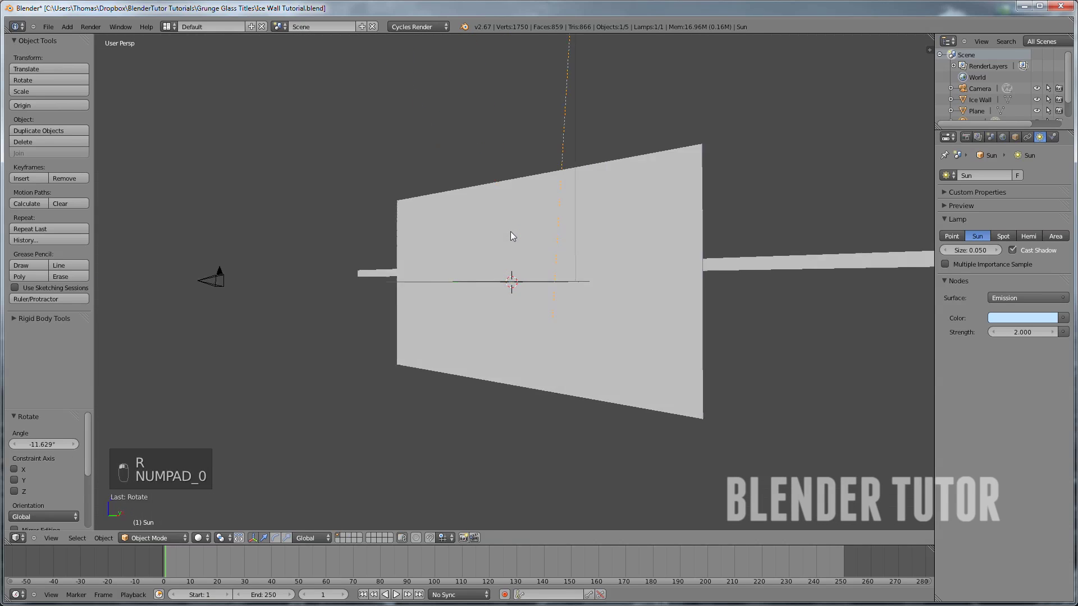
scroll(507, 242, "up", 3)
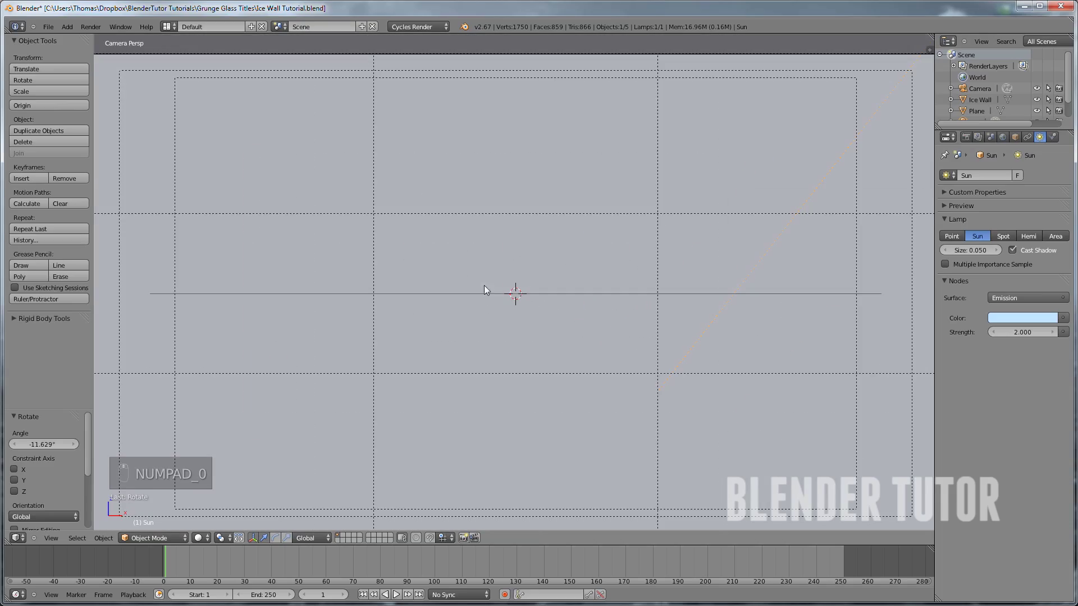
left_click(200, 536)
left_click(237, 462)
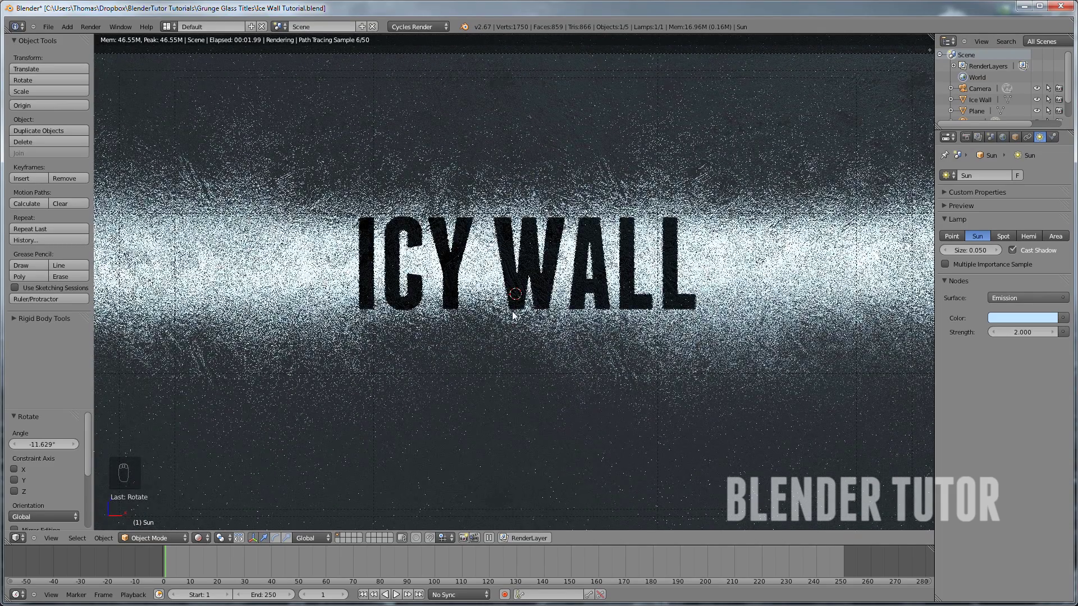
middle_click_drag(507, 326, 510, 311)
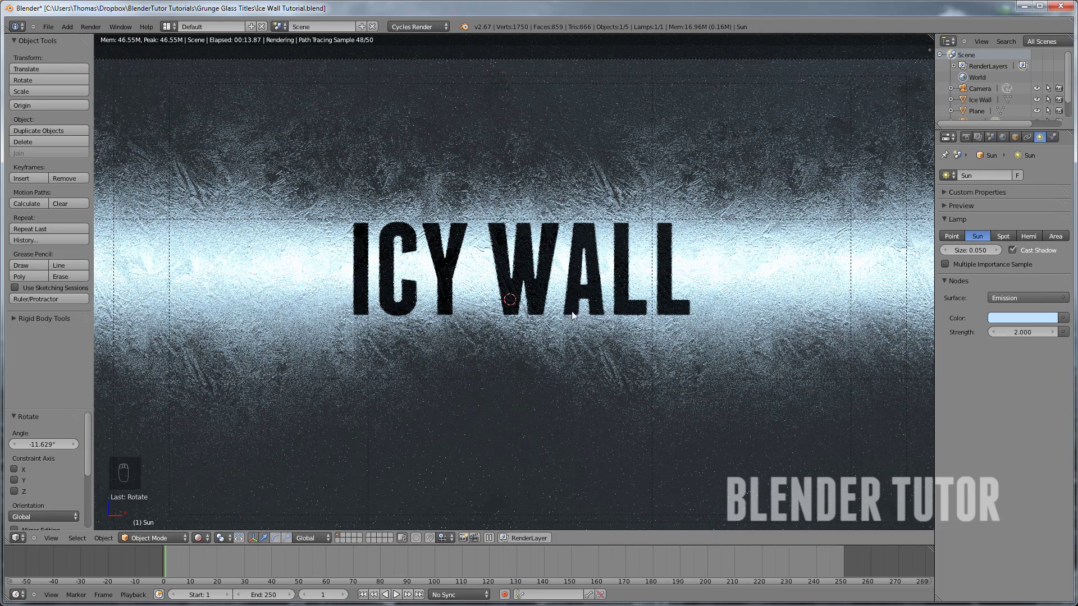
scroll(572, 312, "up", 4)
scroll(571, 306, "up", 1)
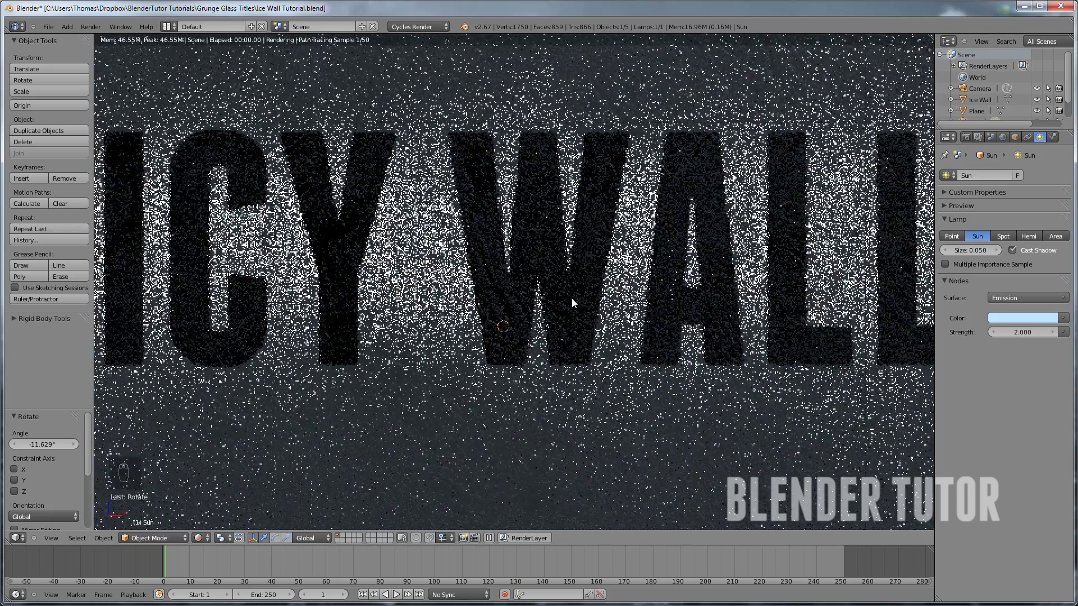
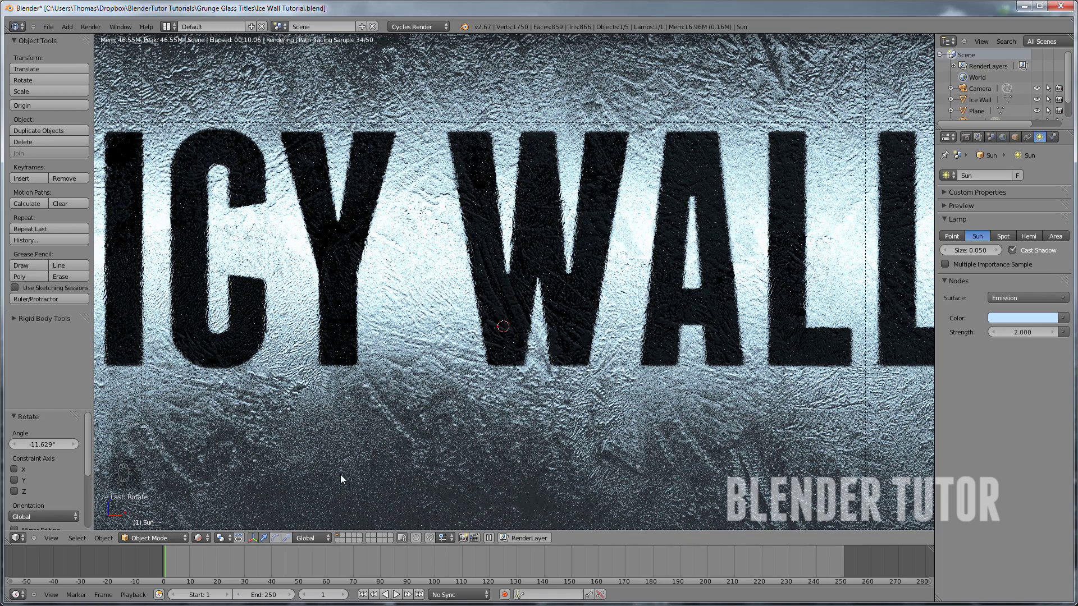
Return the viewport to solid shading and check the sun lamp's angle to the wall from the side before restoring the camera view
left_click(202, 537)
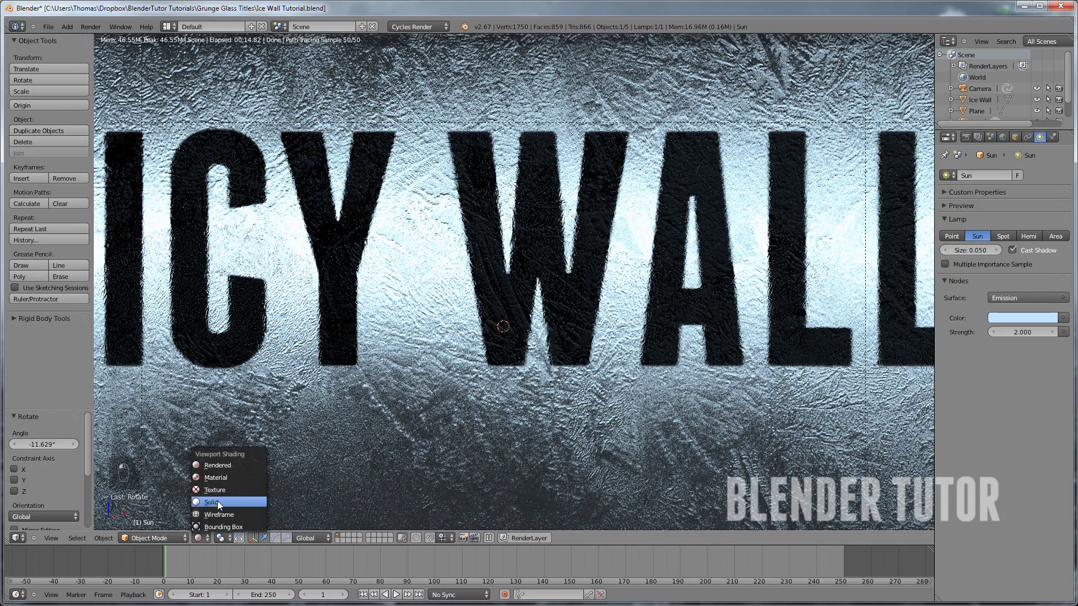
left_click(217, 502)
scroll(430, 336, "down", 8)
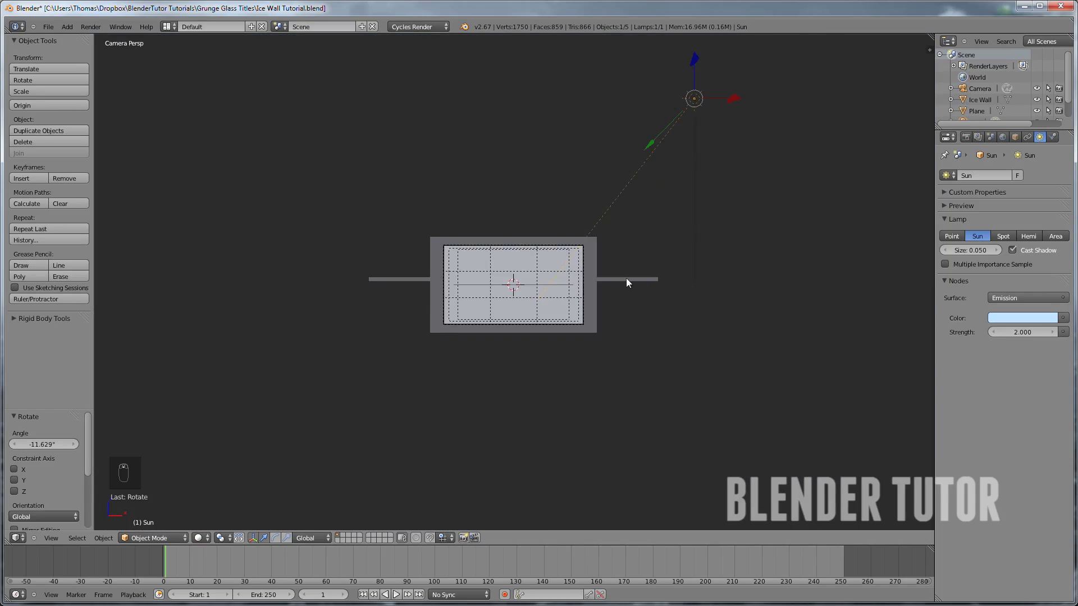
middle_click_drag(609, 282, 453, 156)
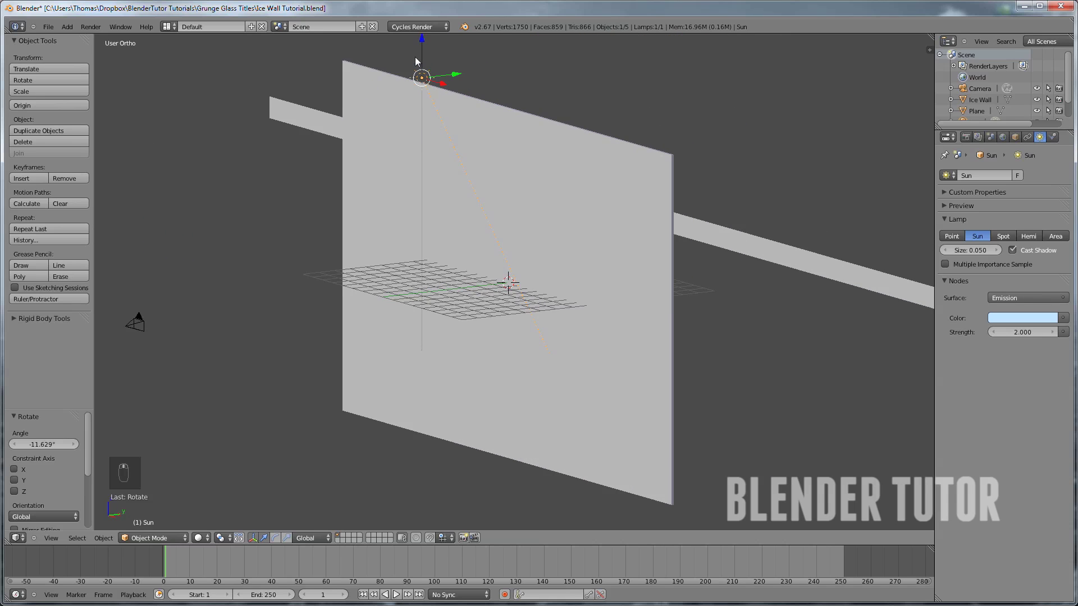
scroll(494, 197, "down", 3)
middle_click_drag(483, 231, 449, 220)
key("KP_3")
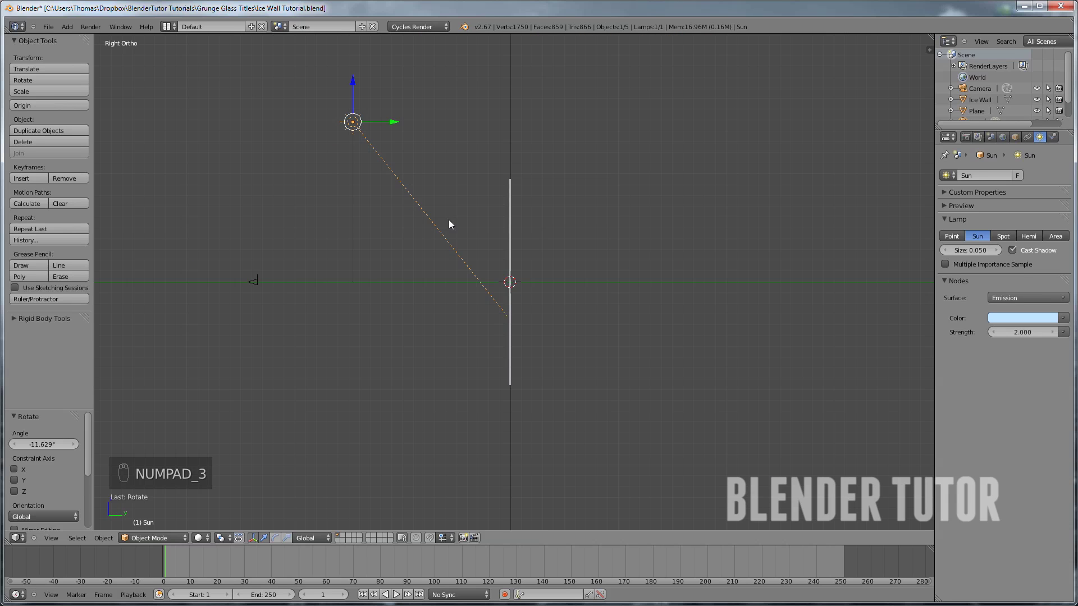
key("KP_0")
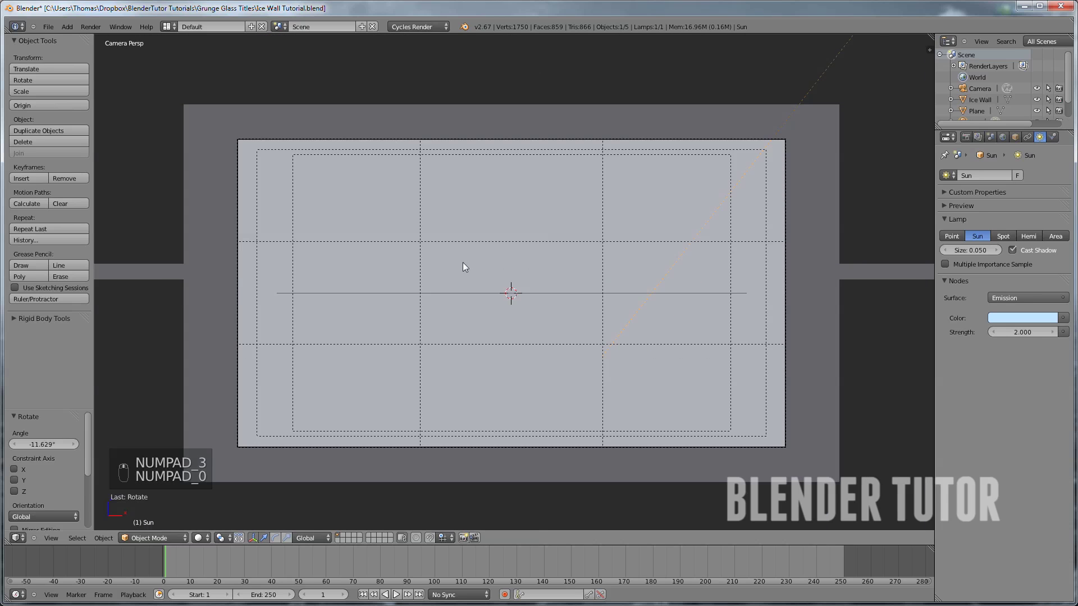
left_click(198, 538)
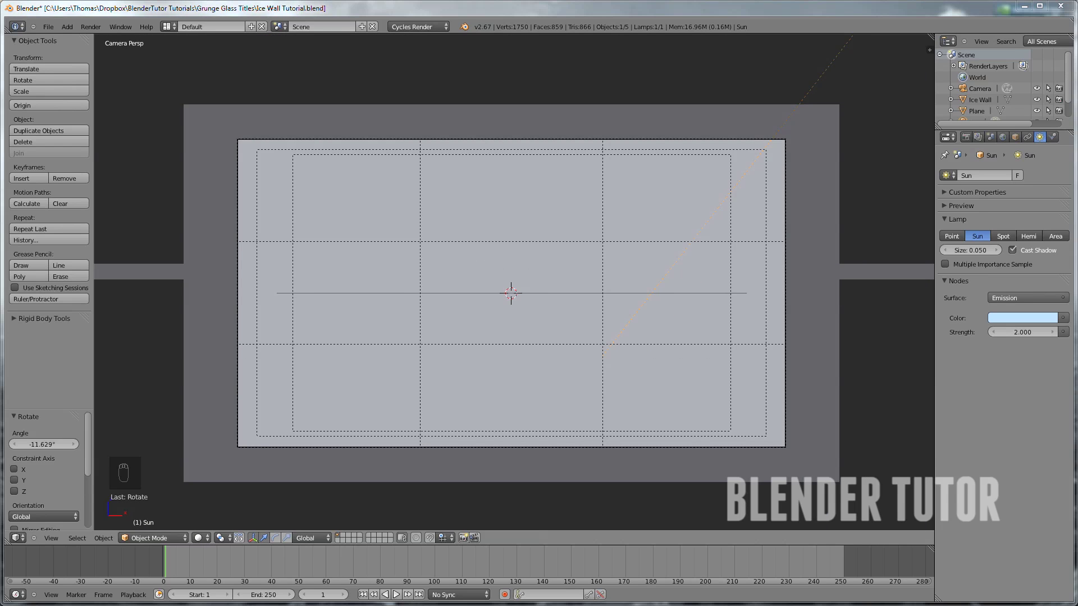
Bring up the BT_Final_Ice Wall video and scrub through it to examine the lights and title behind the ice
left_click_drag(0, 92, 502, 63)
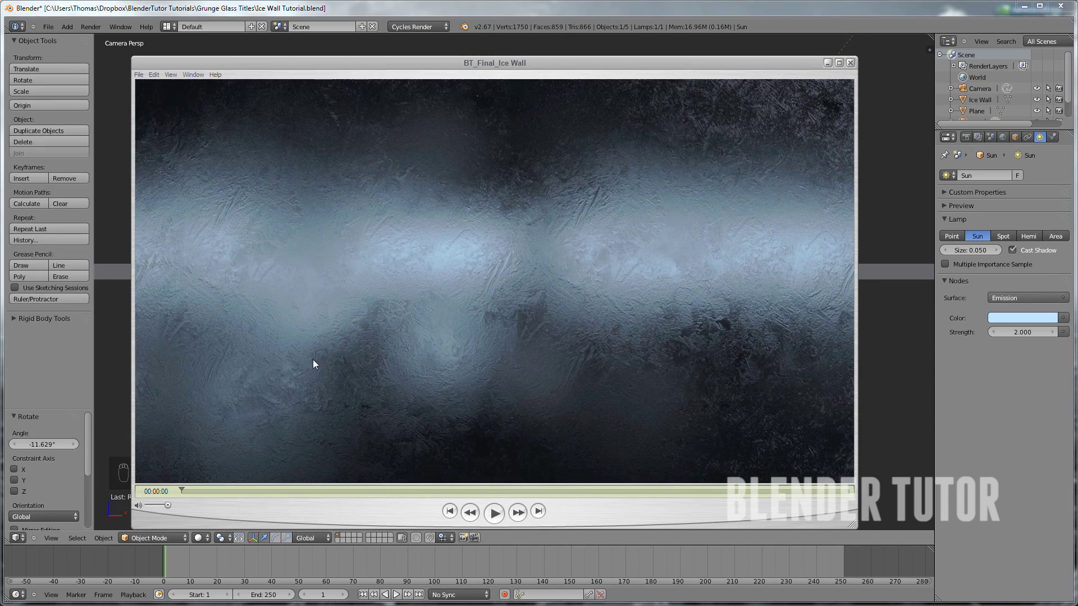
mouse_move(182, 490)
left_mouse_down()
mouse_move(277, 491)
mouse_move(182, 491)
left_mouse_up()
left_click_drag(182, 490, 456, 486)
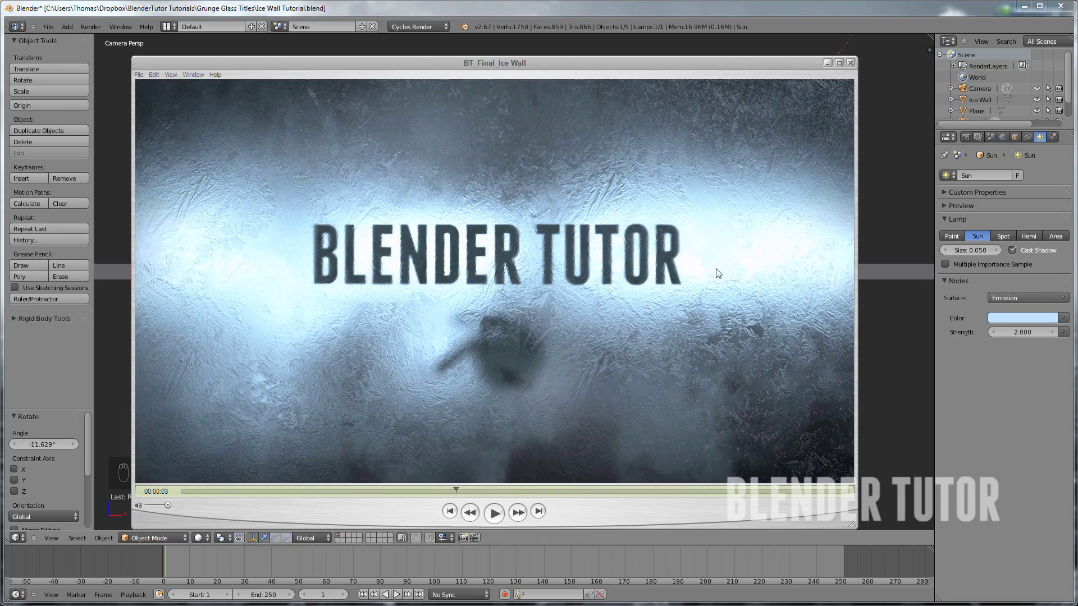
left_click_drag(462, 489, 592, 488)
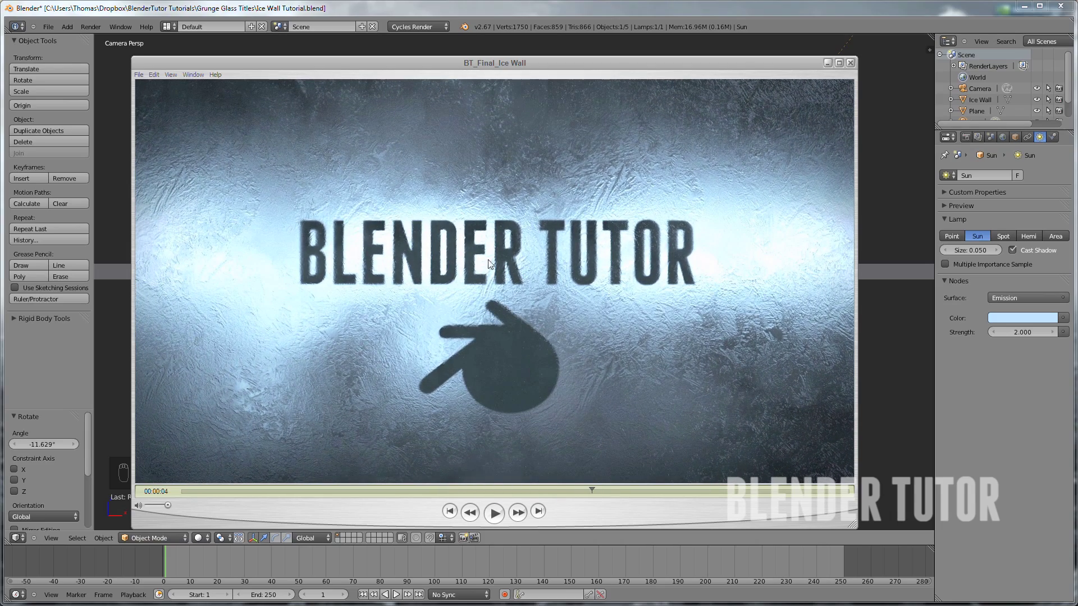
left_click_drag(598, 489, 324, 491)
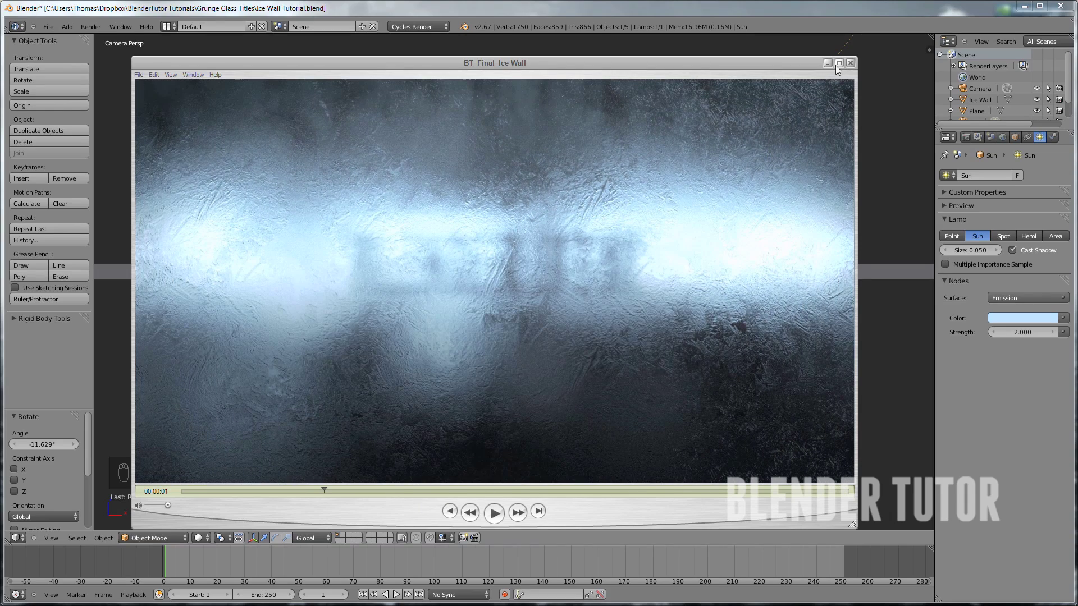
left_click_drag(655, 63, 0, 112)
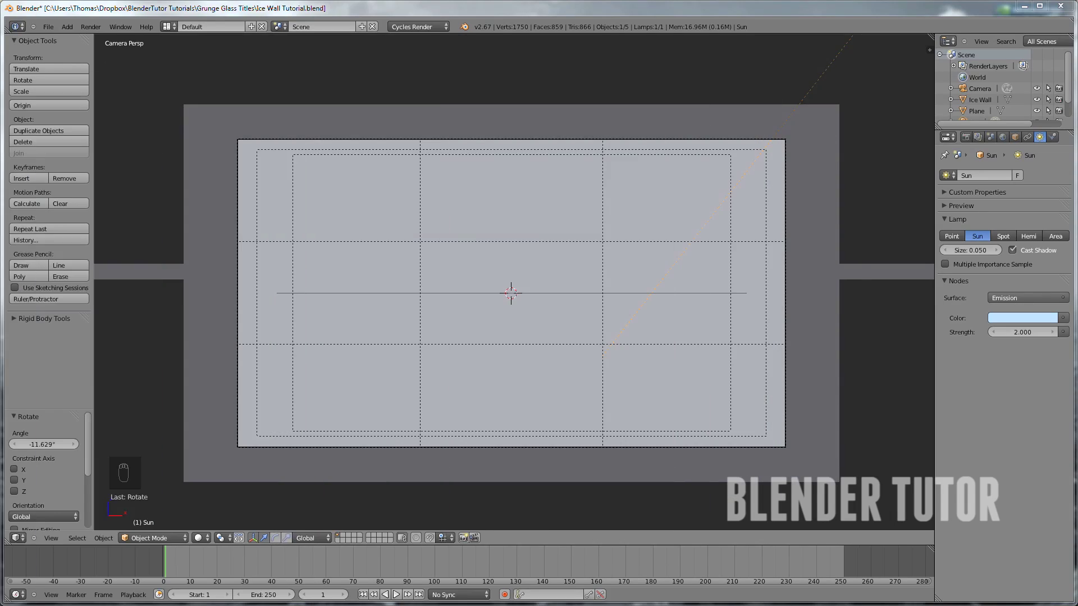
Add an icosphere and move it behind the Ice Wall in the right side view, about 12.9 along Y and 2.0 along Z
scroll(707, 295, "down", 5)
middle_click_drag(708, 295, 617, 313)
key("KP_3")
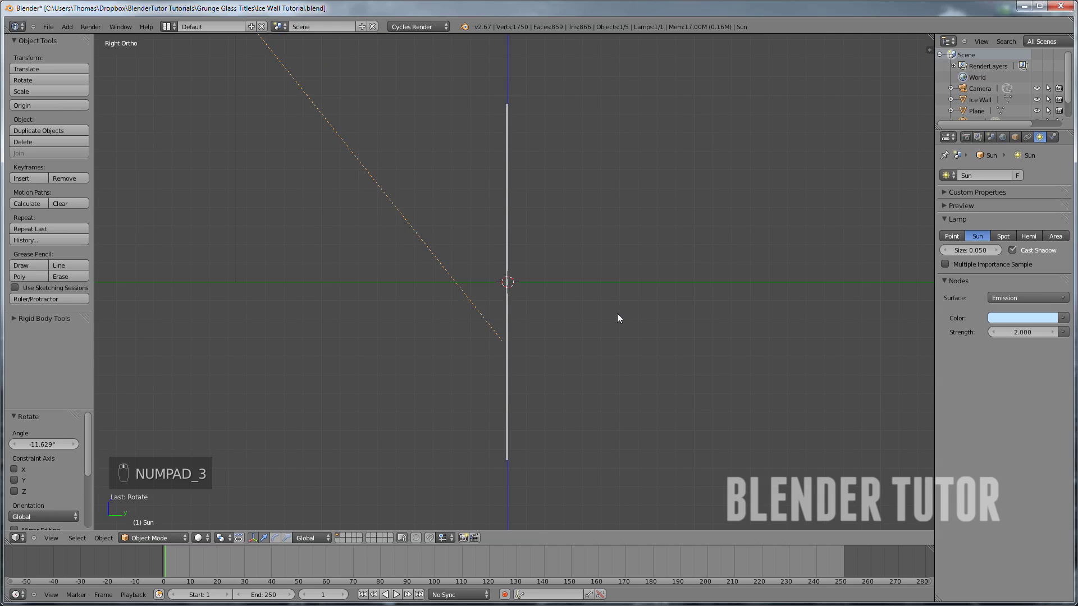
key("shift+a")
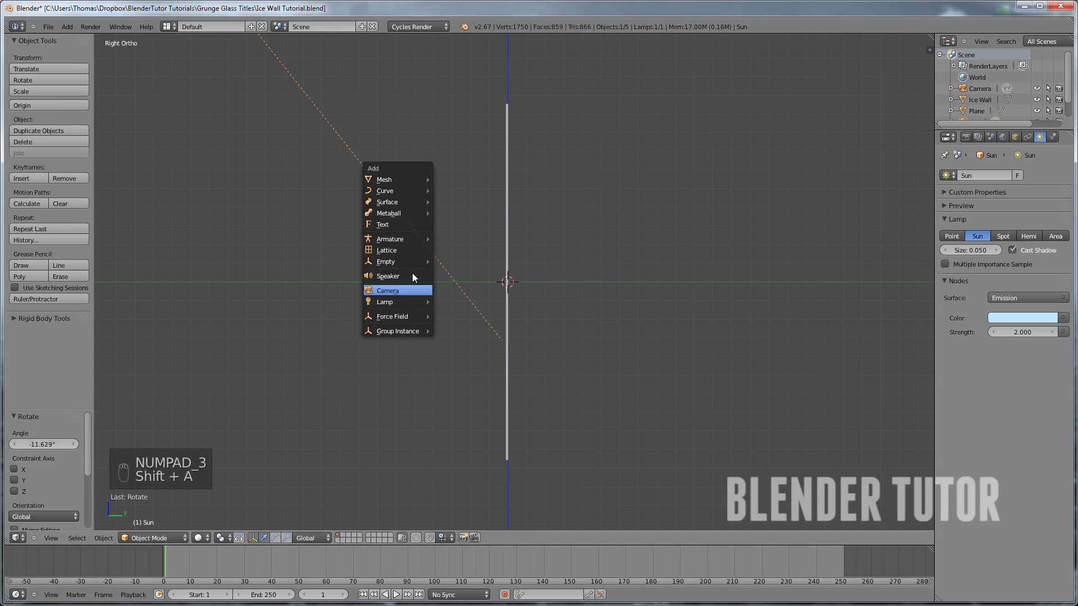
mouse_move(429, 179)
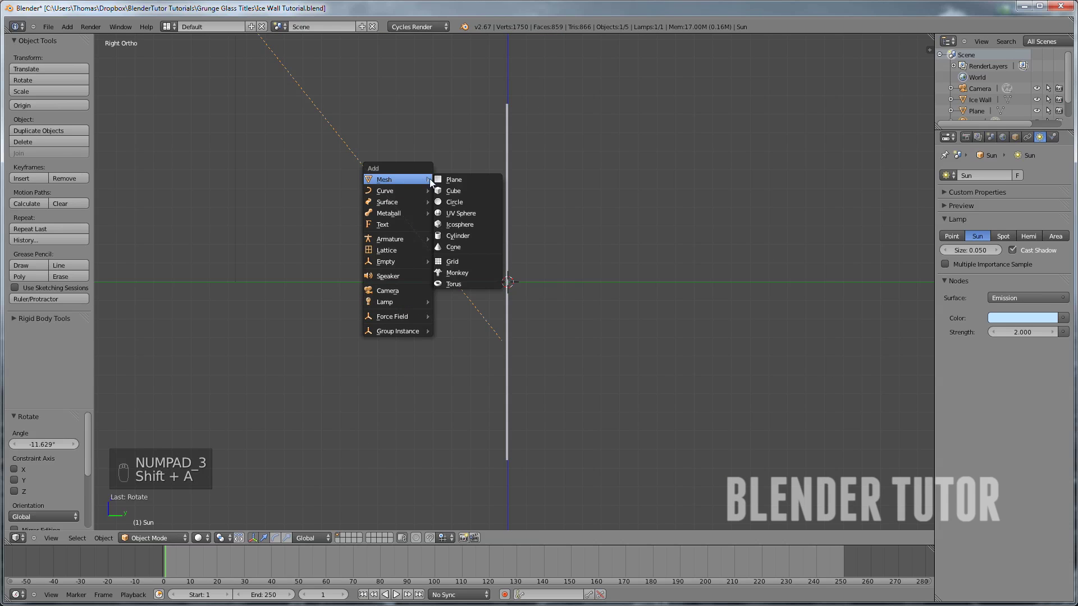
left_click(472, 224)
scroll(523, 305, "down", 3)
scroll(508, 298, "up", 4)
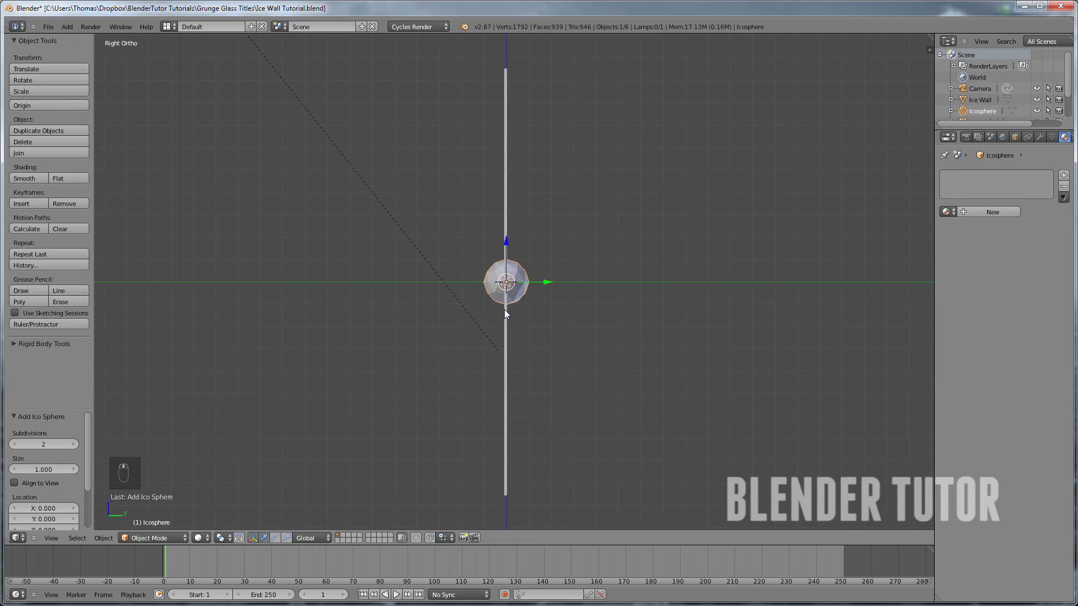
key("g")
left_click(683, 301)
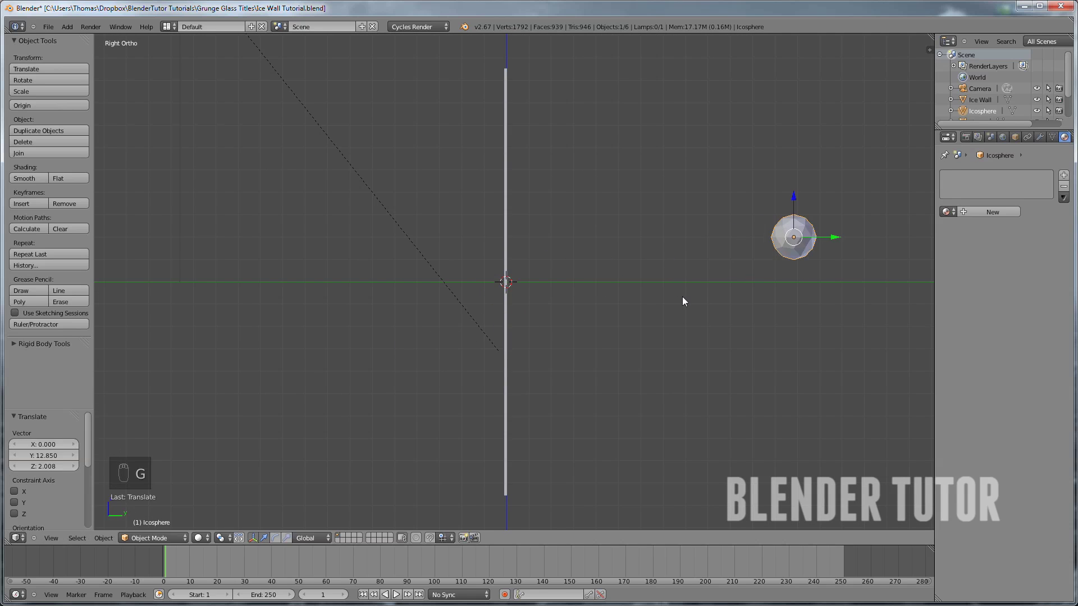
Show the scene in wireframe and raise the icosphere above the light bar, about -1.3 along Y and 3.3 along Z
scroll(681, 299, "down", 3)
middle_click_drag(696, 303, 595, 331, "shift")
key("z")
scroll(593, 330, "down", 3)
scroll(594, 328, "up", 2)
middle_click_drag(595, 328, 569, 293)
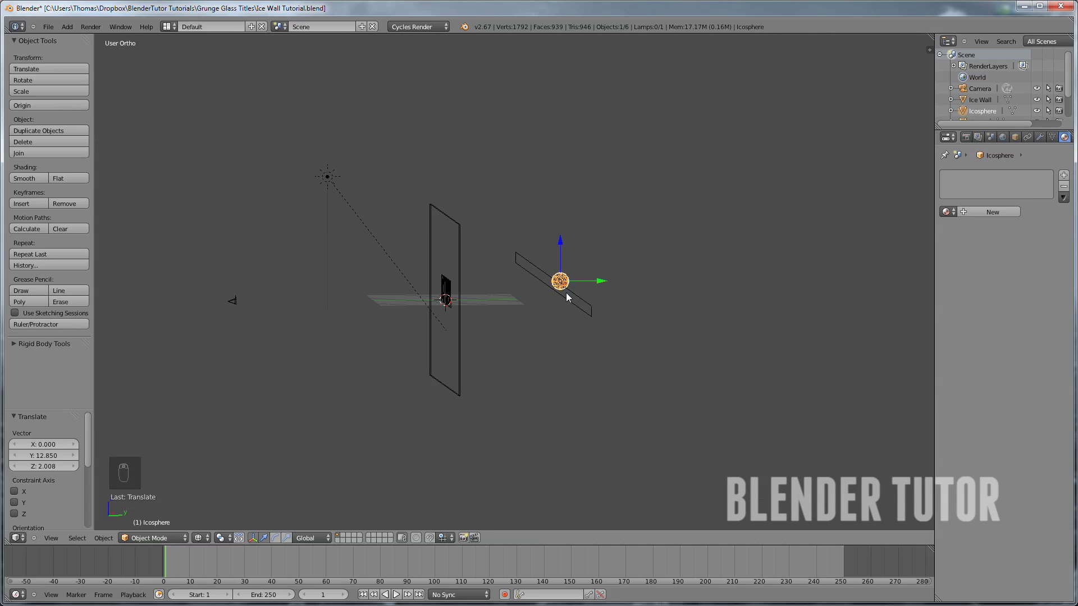
key("KP_3")
scroll(566, 297, "up", 5)
middle_click_drag(545, 299, 513, 303, "shift")
key("g")
left_click(599, 184)
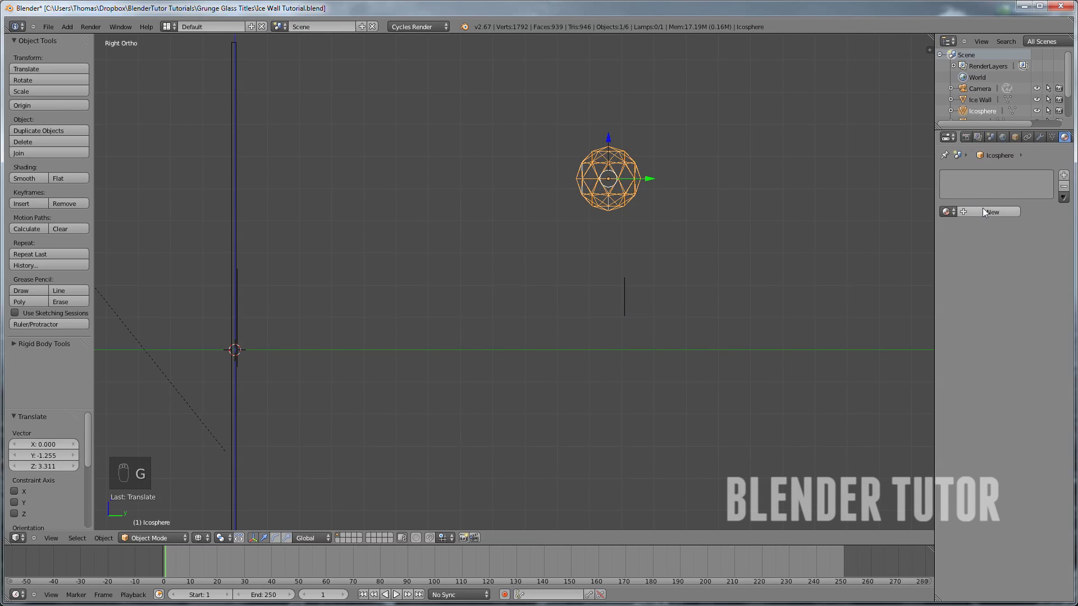
Give the icosphere its own copy of the Light Bar material, named Low Light, with an emission strength of 3
left_click(950, 212)
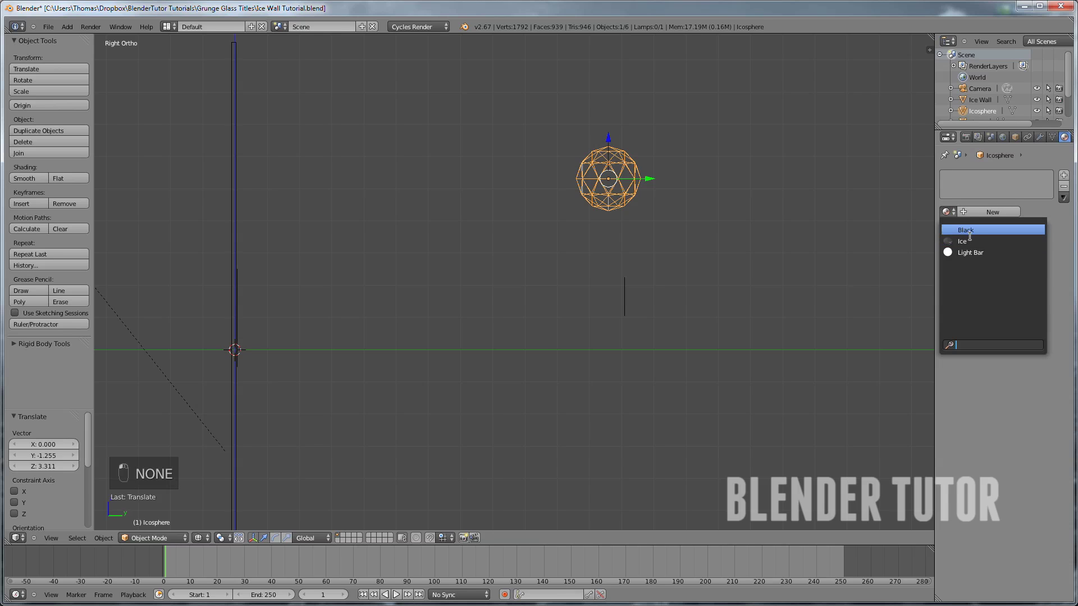
left_click(982, 252)
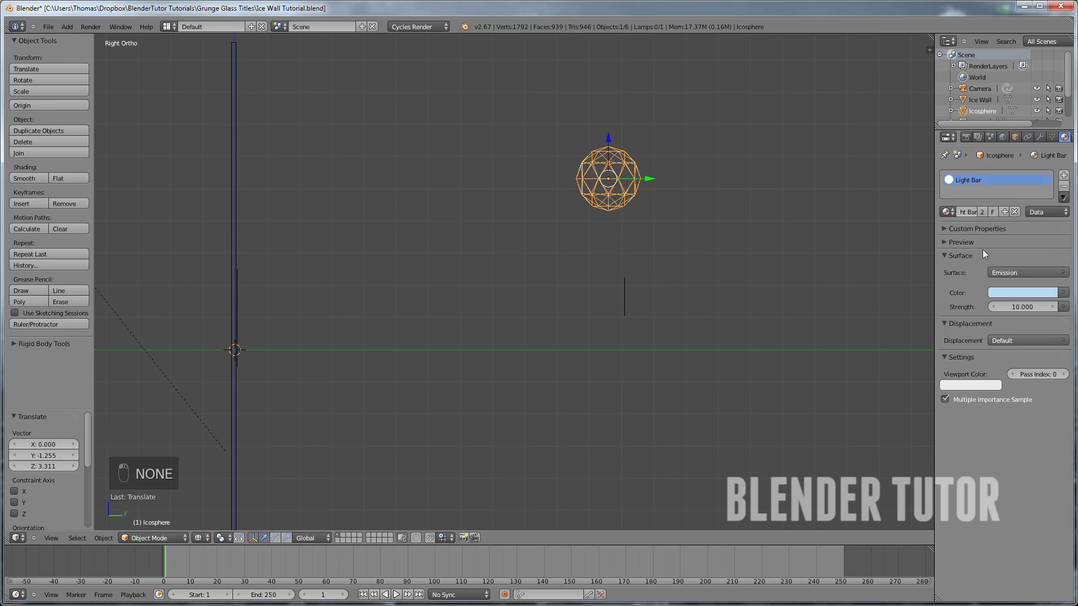
left_click(982, 212)
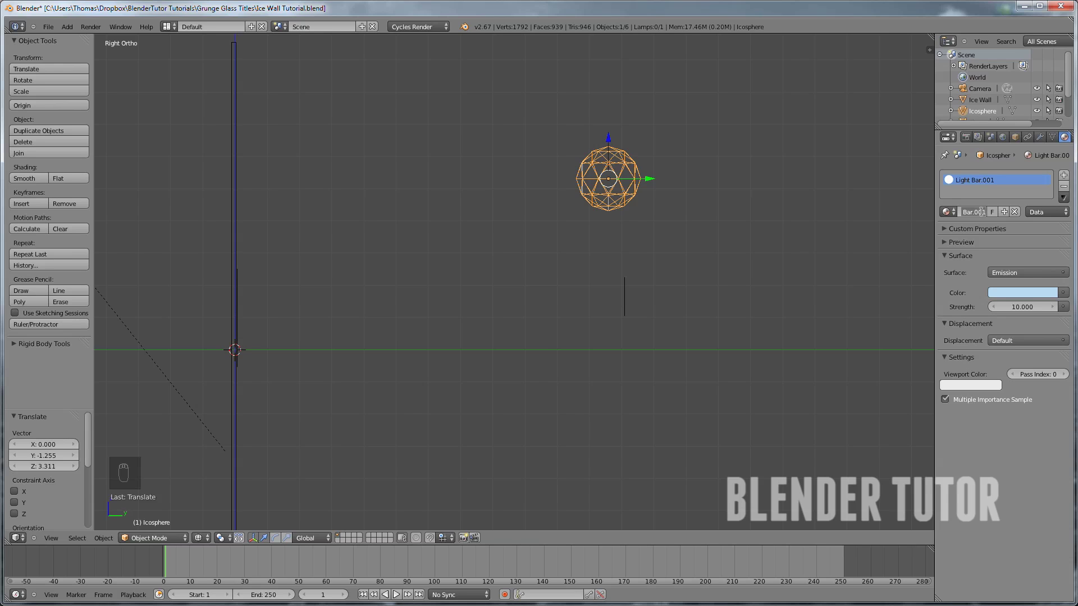
type("Low Light")
key("Return")
left_click(1027, 309)
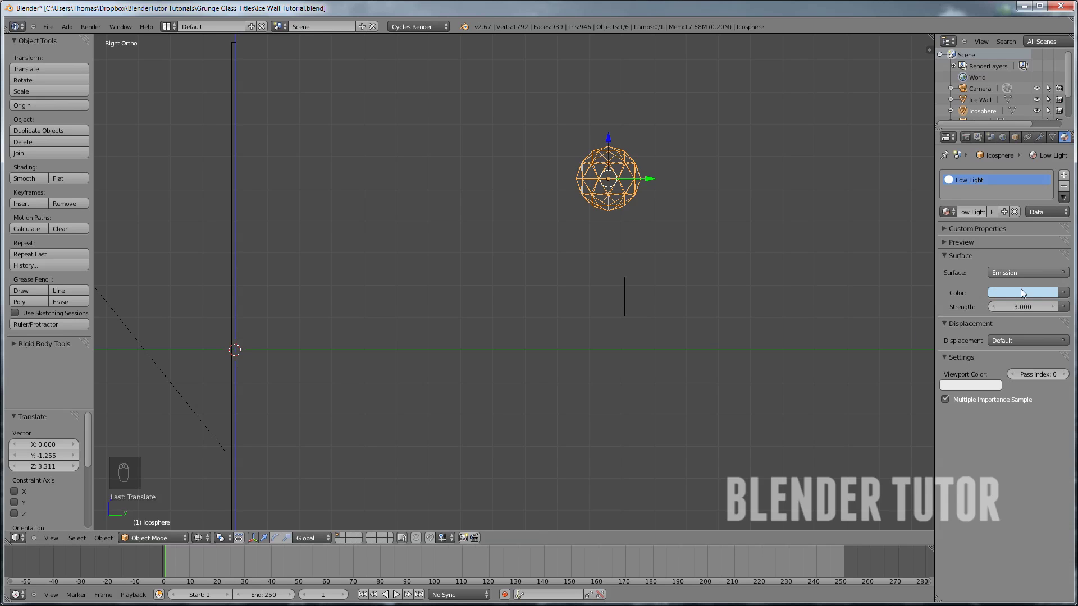
Duplicate the icosphere in front view to the left of the ICY WALL text, enlarge it about 1.5 times and lower it slightly
scroll(506, 259, "down", 4)
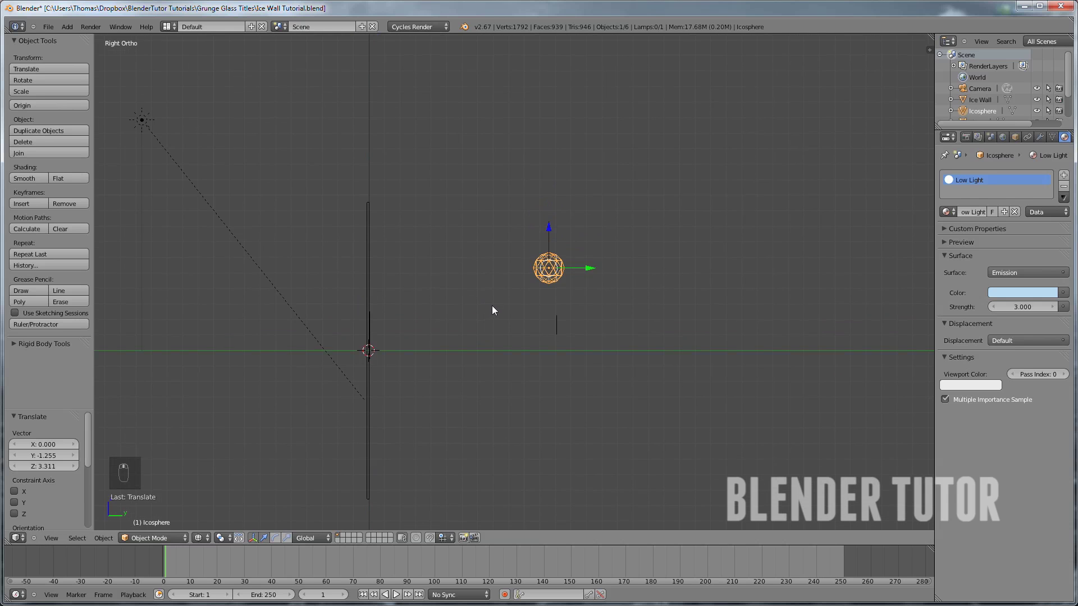
key("KP_1")
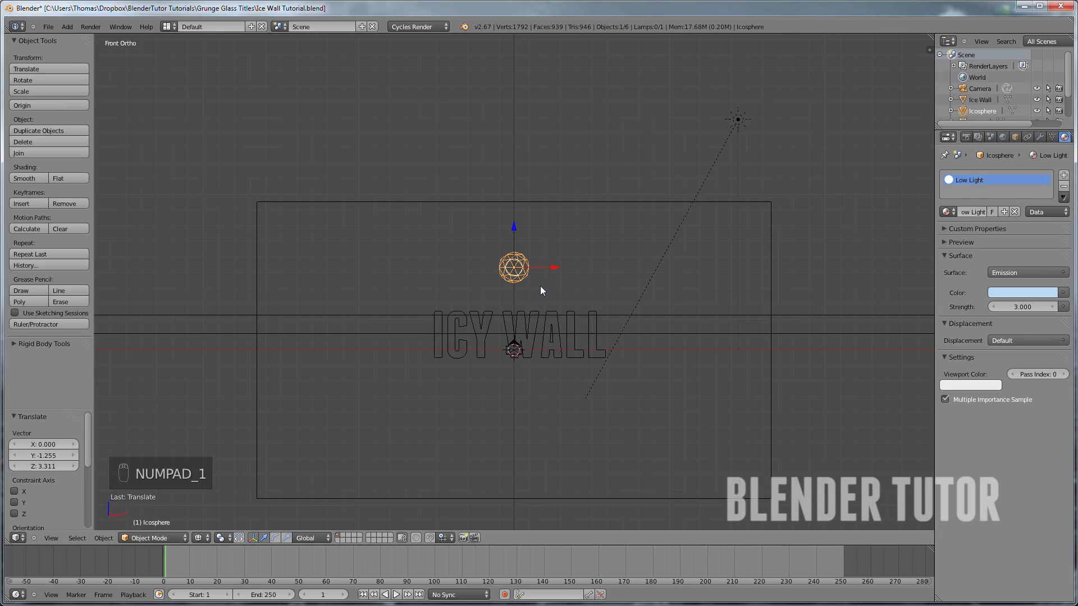
scroll(518, 305, "up", 3)
middle_click_drag(548, 359, 536, 250, "shift")
scroll(596, 240, "down", 1)
key("shift+d")
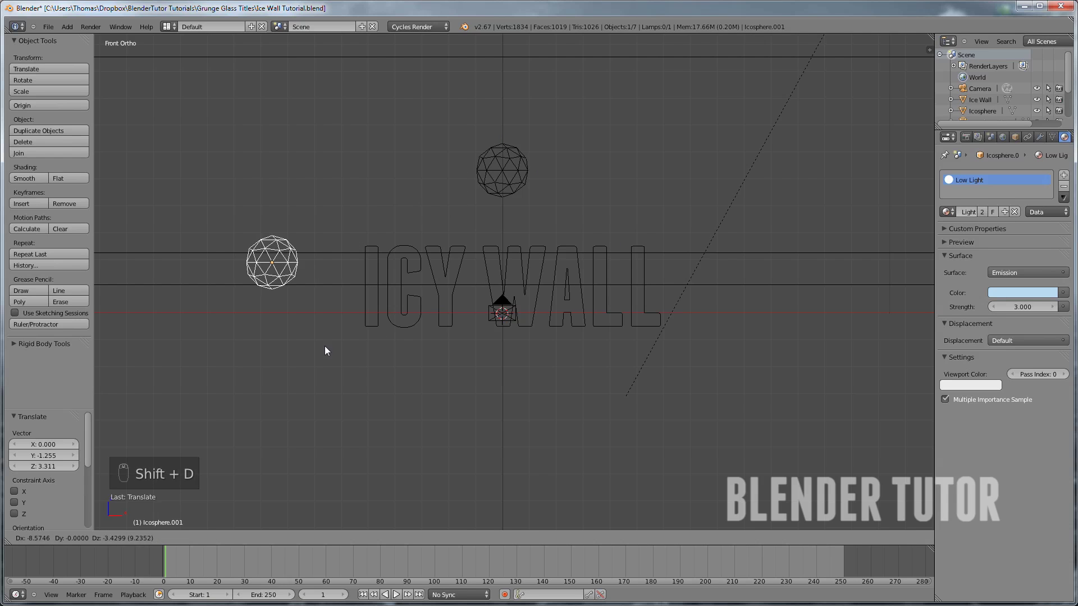
left_click(342, 350)
key("s")
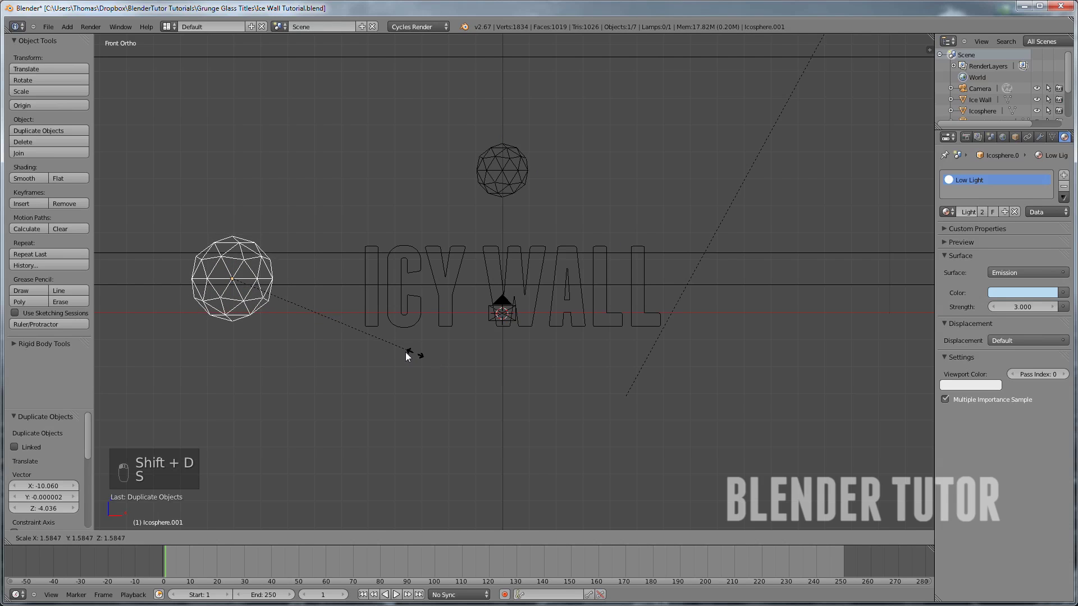
left_click(412, 359)
key("g")
left_click(407, 366)
Duplicate the left icosphere below the right end of the text, about 16.4 along X and -4.1 along Z, and scale it to about 0.84
key("shift+d")
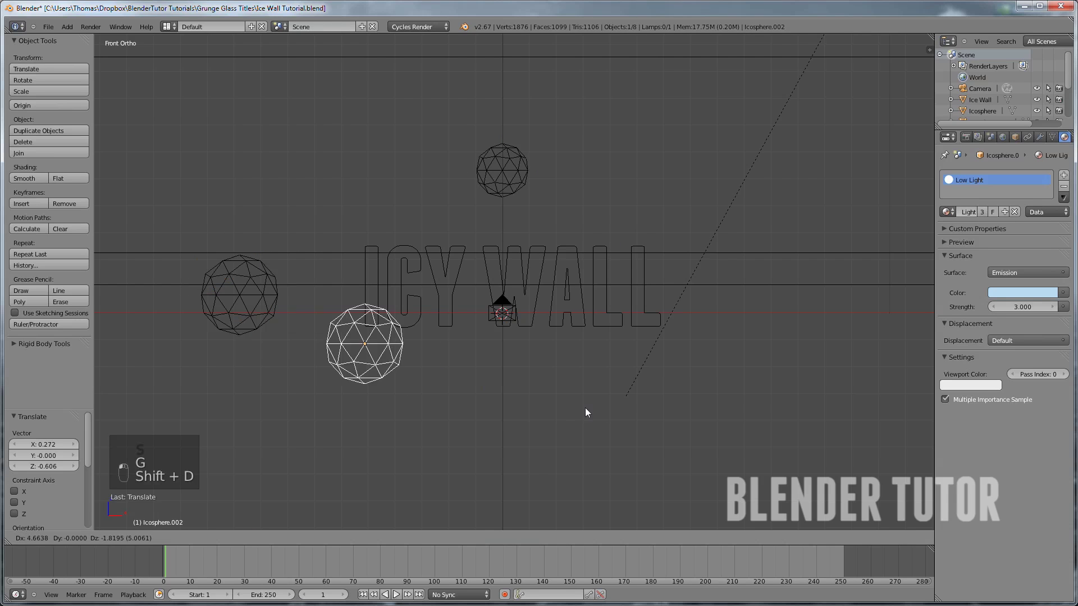
left_click(791, 436)
key("s")
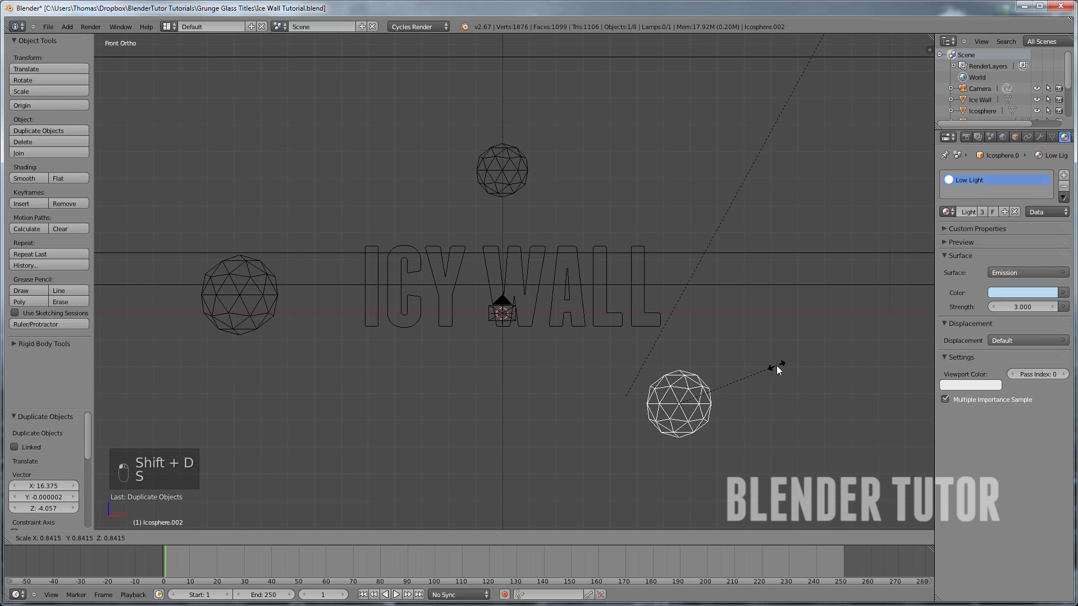
left_click(776, 366)
Duplicate the lower icosphere to the upper right area behind the Ice Wall and scale the copy up by about 1.4
scroll(697, 391, "down", 2)
scroll(696, 388, "down", 3)
key("shift+d")
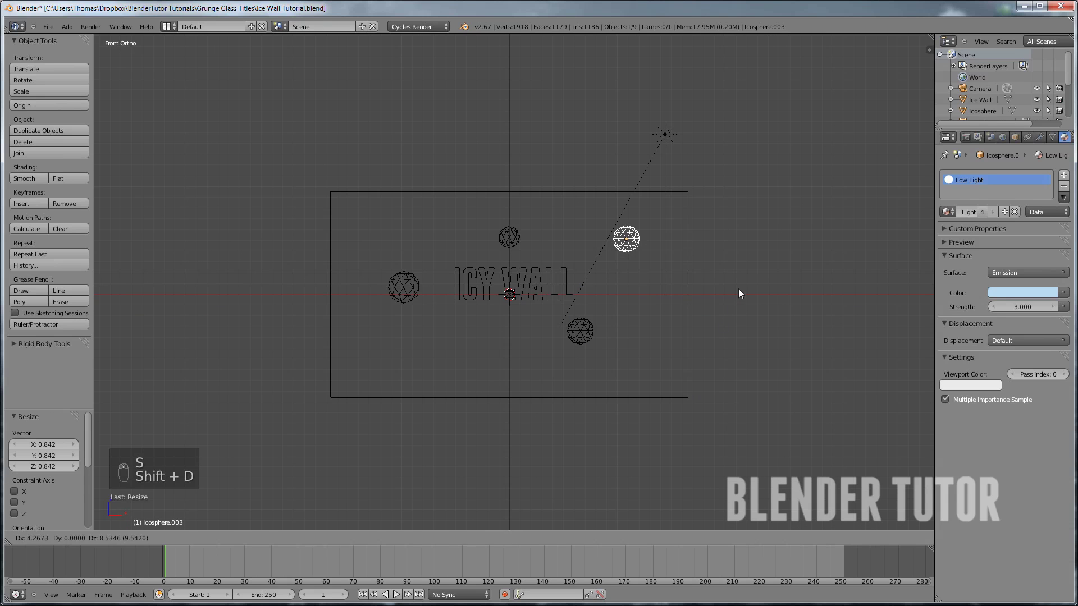
left_click(737, 292)
key("s")
left_click(771, 306)
Duplicate the upper-right icosphere about -9.2 along X and -5.9 along Z, and push the copy back about 10.1 along Y
key("shift+d")
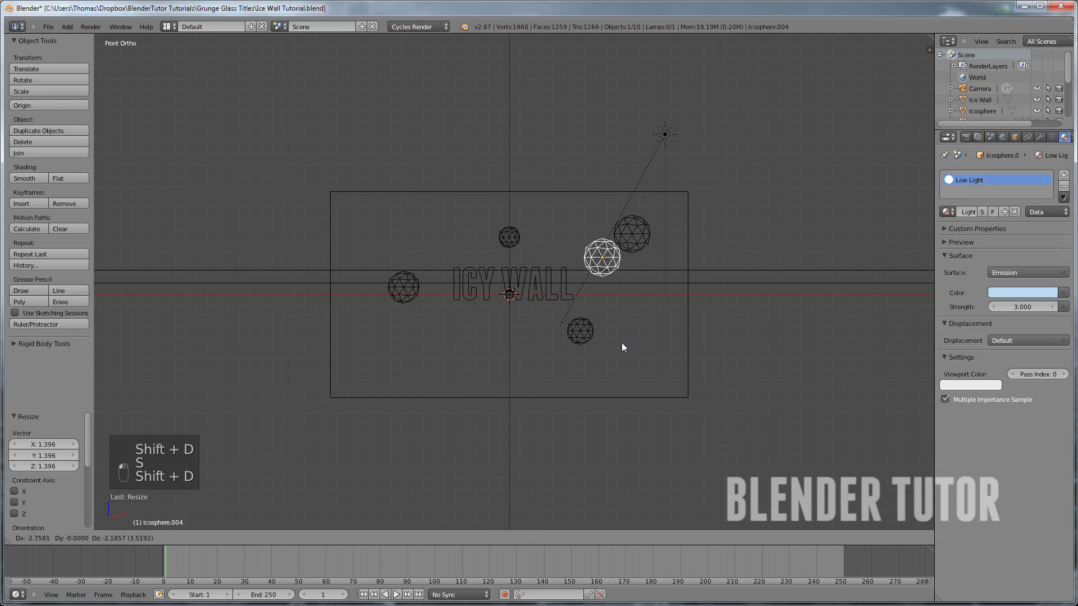
left_click(605, 354)
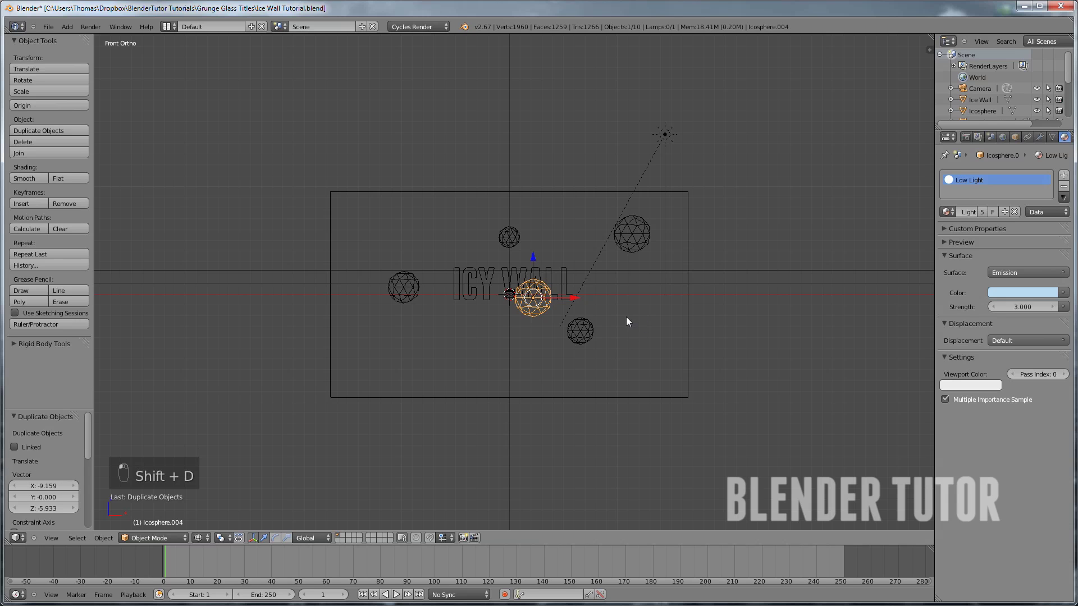
key("KP_3")
scroll(631, 316, "up", 3)
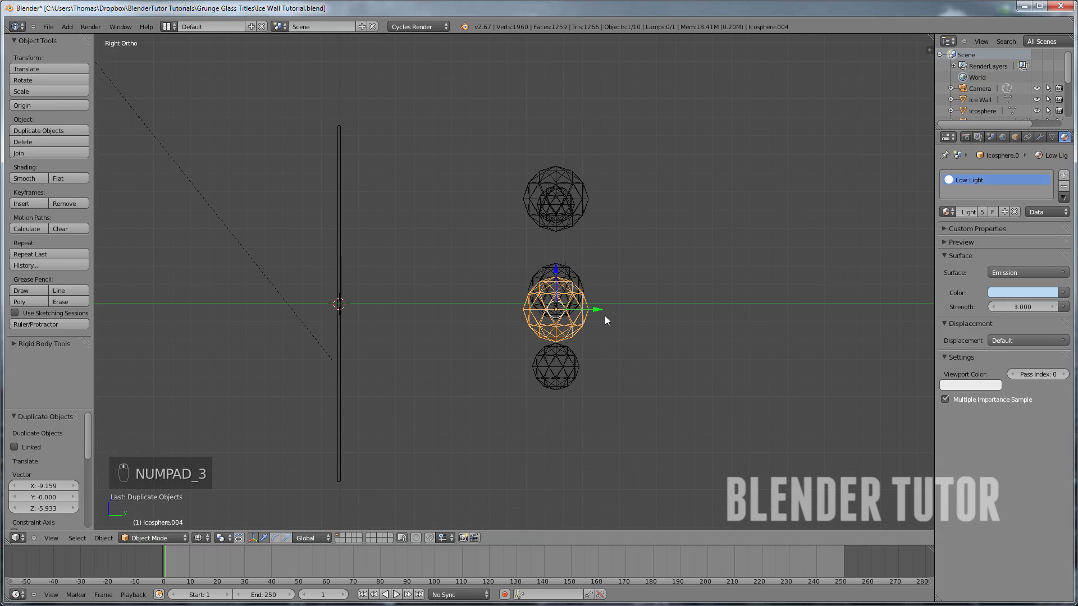
left_click_drag(600, 312, 786, 309)
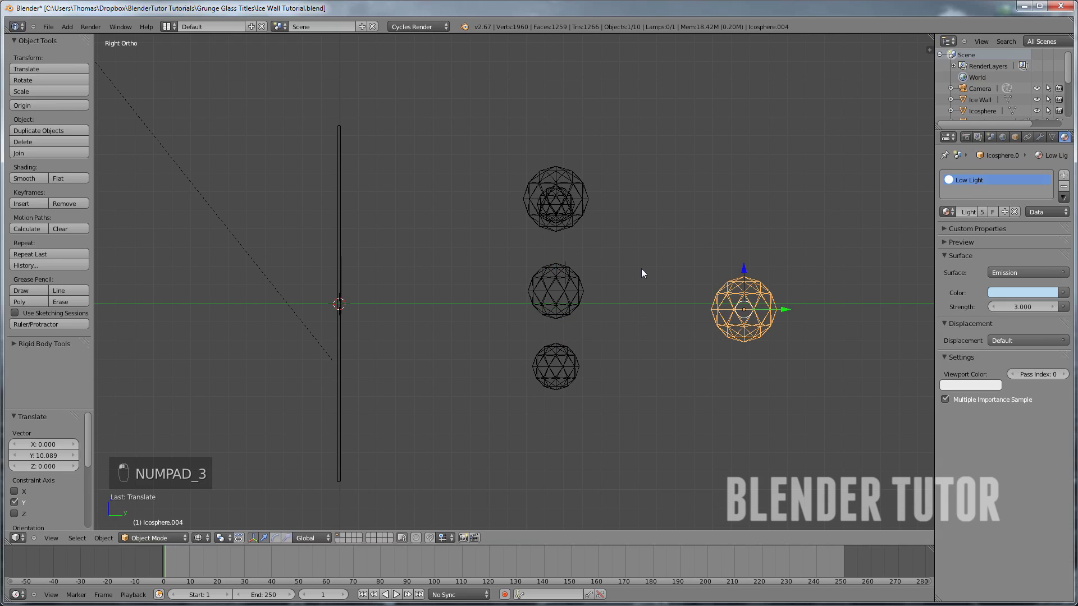
In right side view, move the upper large icosphere back about 5.3 along Y and the small one about -3.3 along Y and -0.8 along Z
right_click(577, 204)
left_click_drag(600, 199, 696, 199)
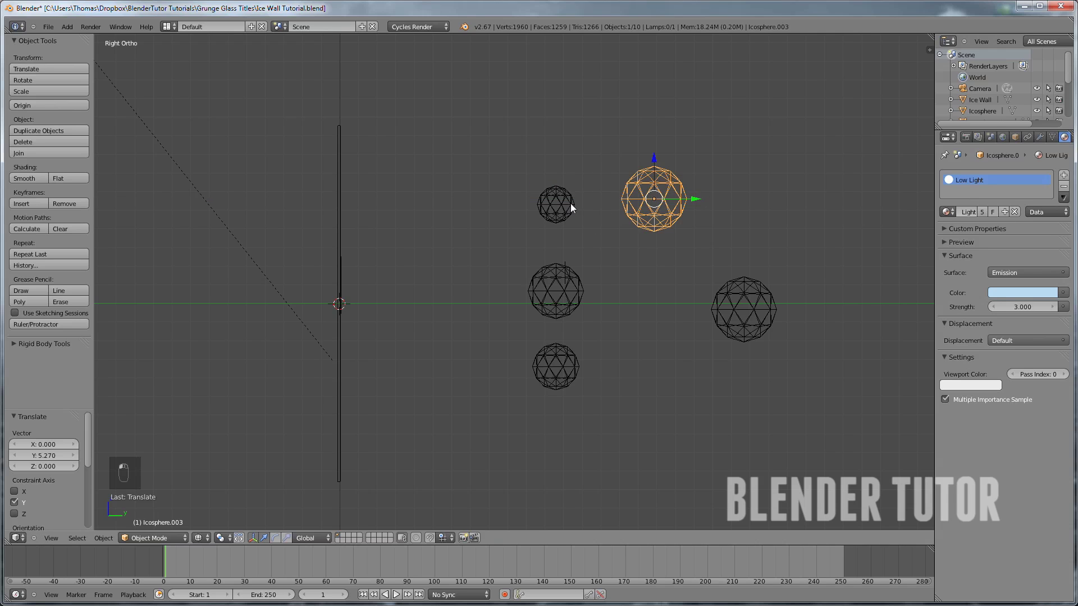
right_click(570, 204)
key("g")
left_click(511, 228)
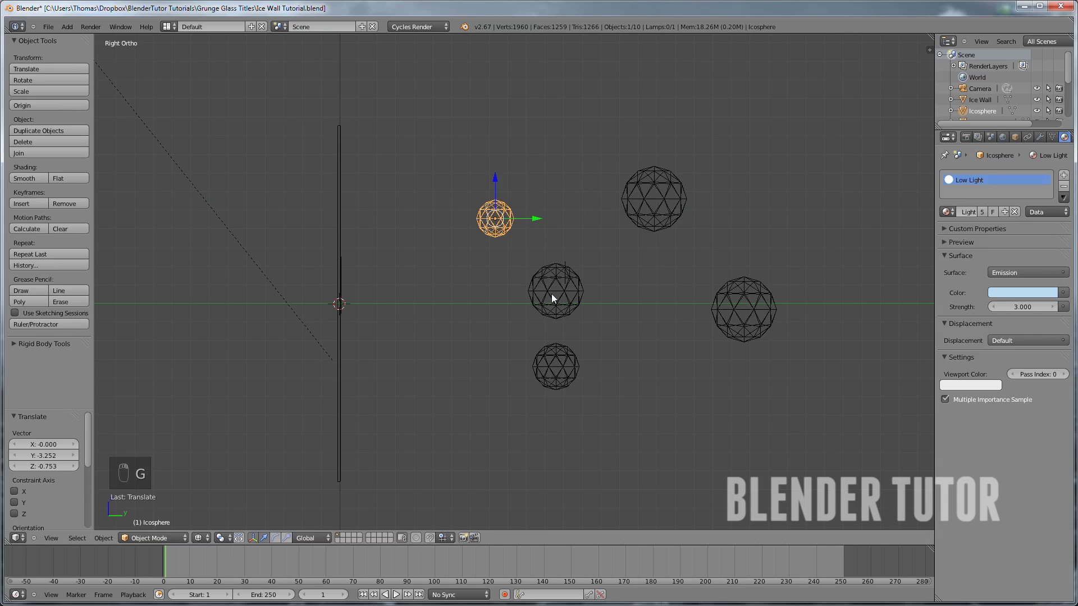
Move the middle icosphere about 3.5 along Y and -1.4 along Z, and shift the lowest one closer to the wall and further down
right_click(551, 297)
key("g")
left_click(616, 323)
right_click(550, 381)
key("g")
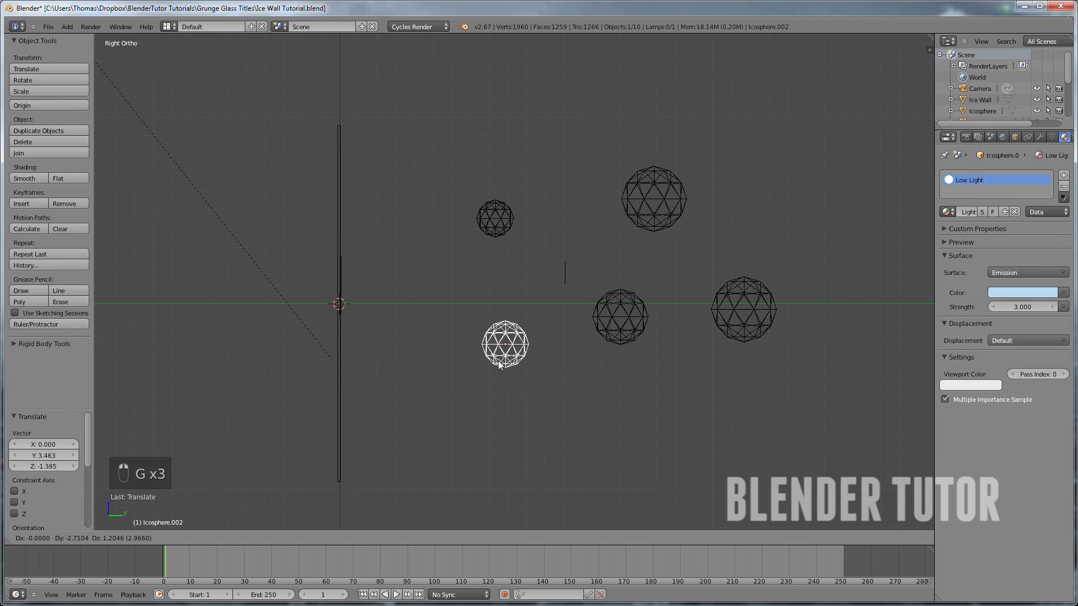
left_click(485, 435)
Shift the middle icosphere lower and slightly toward the wall, and move the rearmost one further back and up
right_click(621, 332)
key("g")
left_click(606, 366)
right_click(746, 315)
key("g")
left_click(668, 211)
Raise the upper large icosphere about 1.9 along Z and move the small one about 0.7 along Y and -0.4 along Z
right_click(668, 211)
key("g")
left_click(669, 175)
right_click(486, 227)
key("g")
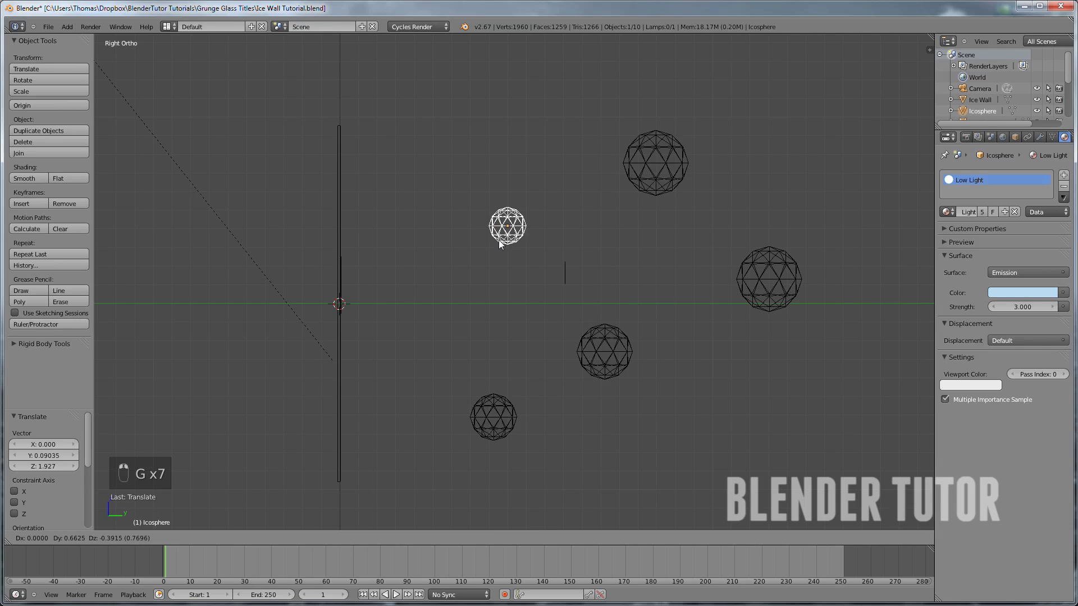
left_click(499, 242)
middle_click_drag(517, 237, 553, 334)
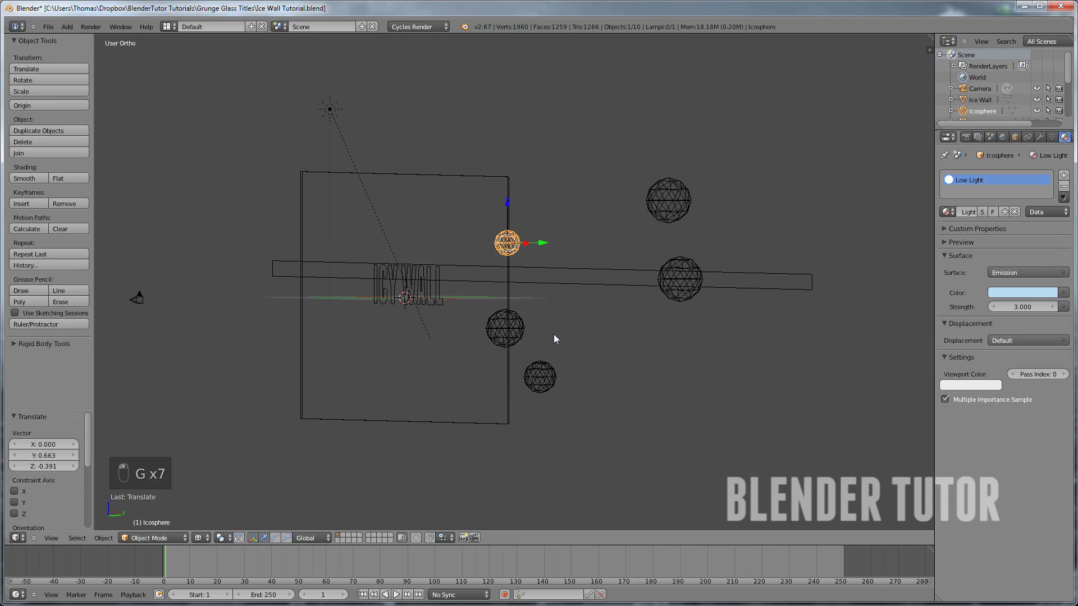
key("KP_3")
right_click(493, 375, "shift")
right_click(577, 337, "shift")
right_click(678, 270, "shift")
right_click(617, 216, "shift")
Duplicate the rearmost icosphere about -2.6 along Y and -6.4 along Z, and shrink the copy to about 0.28
right_click(675, 284)
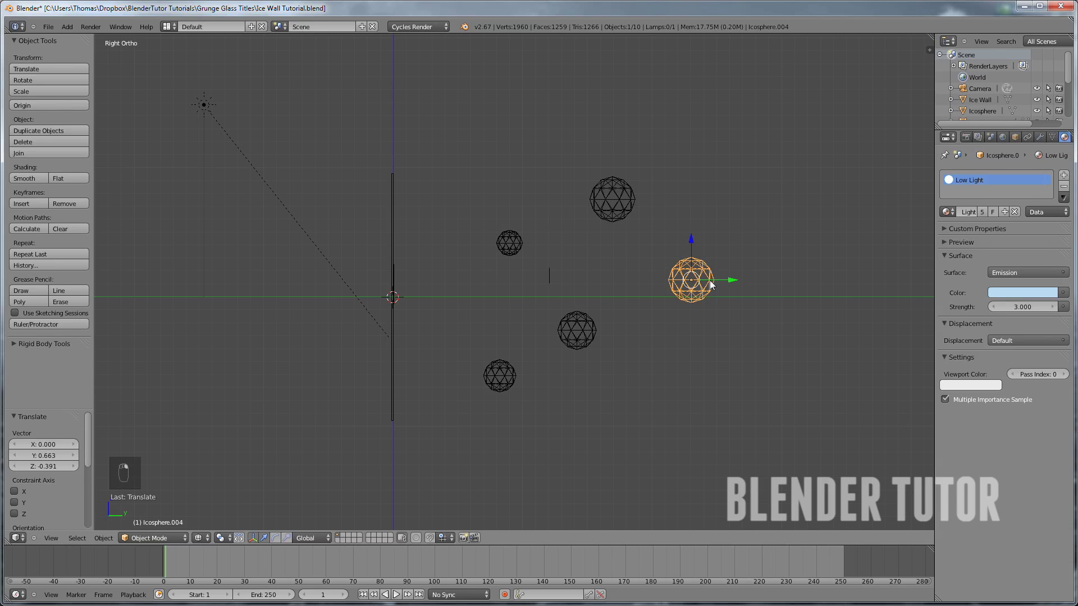
key("shift+d")
left_click(779, 378)
key("s")
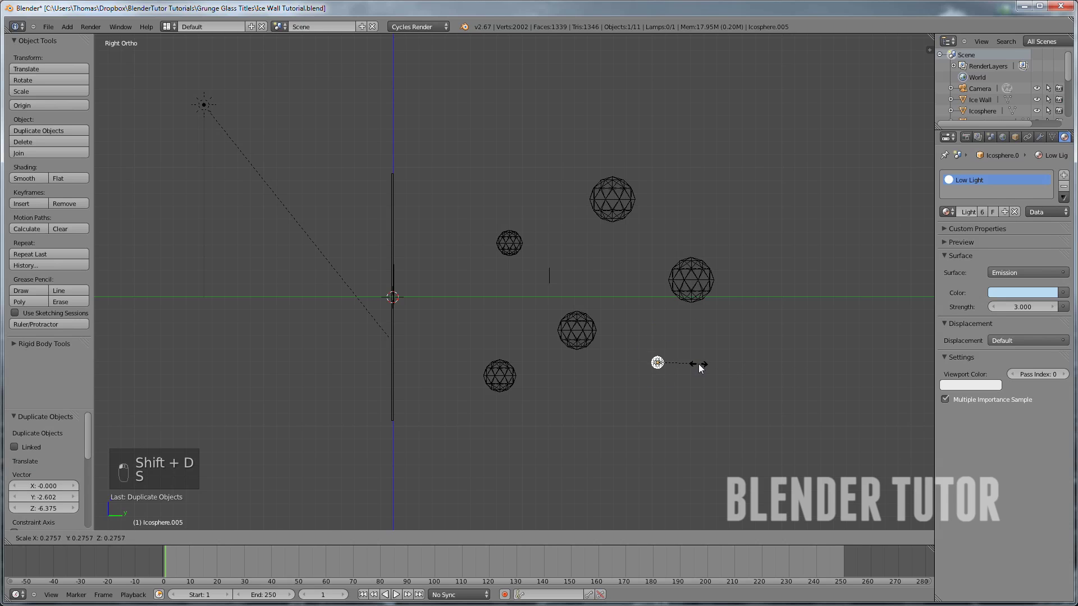
left_click(699, 364)
Duplicate the tiny icosphere about -3.8 along Y and 8.3 along Z, and scale the copy up by about 1.7
key("shift+d")
left_click(583, 269)
key("s")
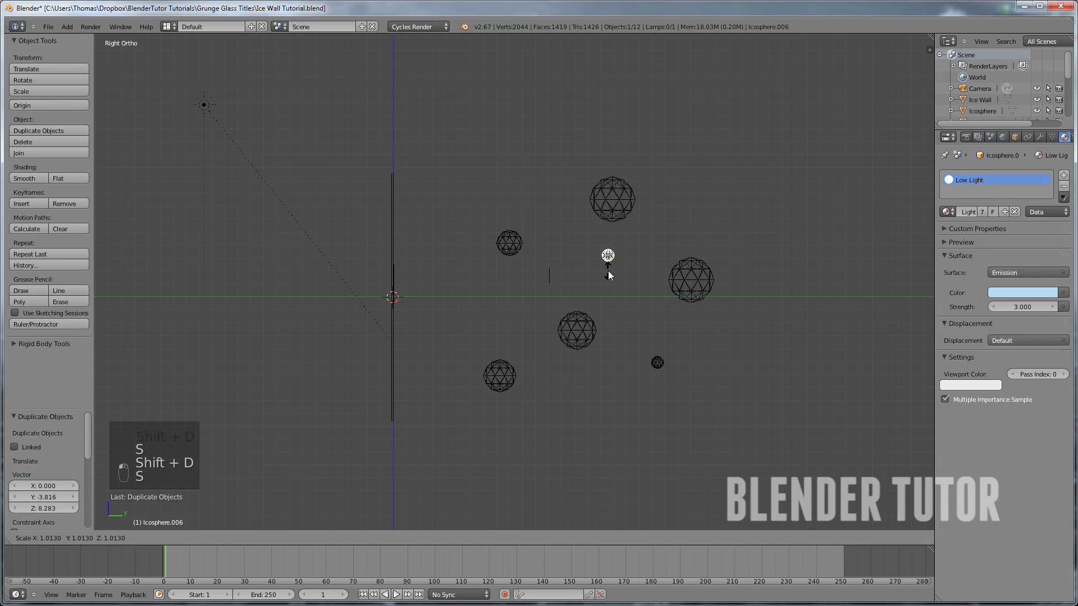
left_click(627, 273)
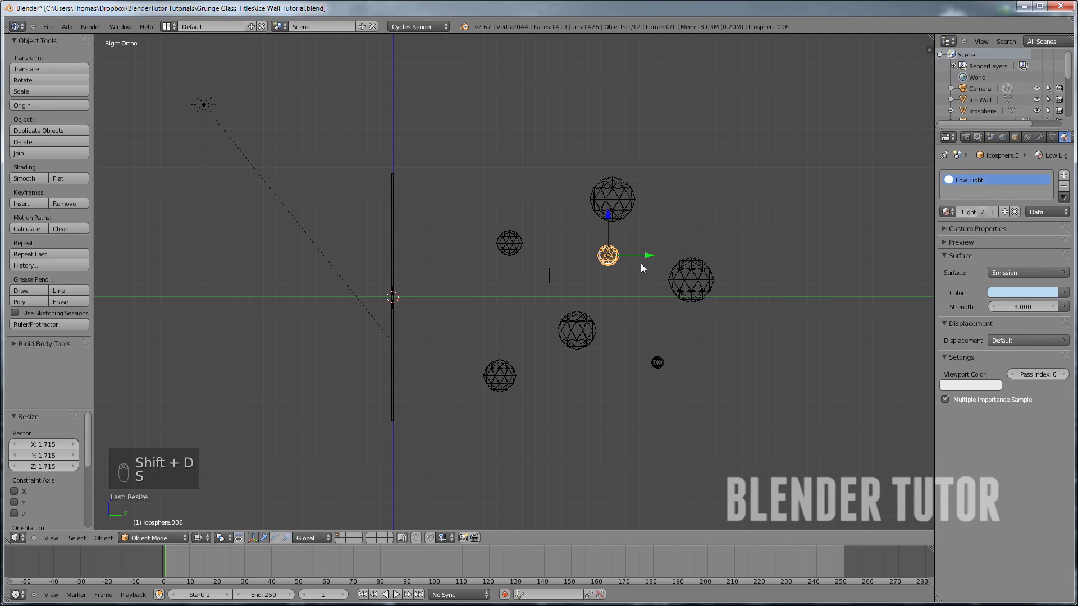
Duplicate that icosphere closer to the wall, about -7.7 along Y and 6.5 along Z, and scale the copy to about 0.66
key("shift+d")
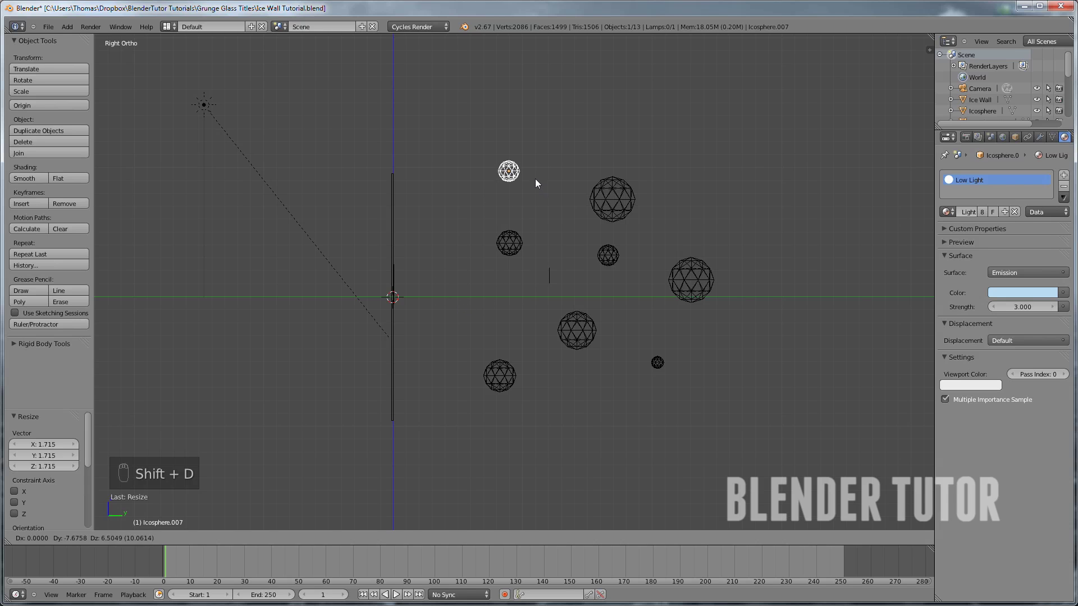
left_click(536, 184)
key("s")
left_click(493, 192)
Select all eight icospheres and duplicate them in top view, about -13.8 along X and 1.2 along Y
key("c")
mouse_move(491, 191)
left_mouse_down()
mouse_move(483, 282)
mouse_move(501, 386)
mouse_move(722, 352)
mouse_move(634, 245)
mouse_move(640, 207)
left_mouse_up()
right_click(640, 208)
mouse_move(640, 207)
middle_mouse_down()
mouse_move(594, 263)
mouse_move(611, 273)
middle_mouse_up()
key("KP_7")
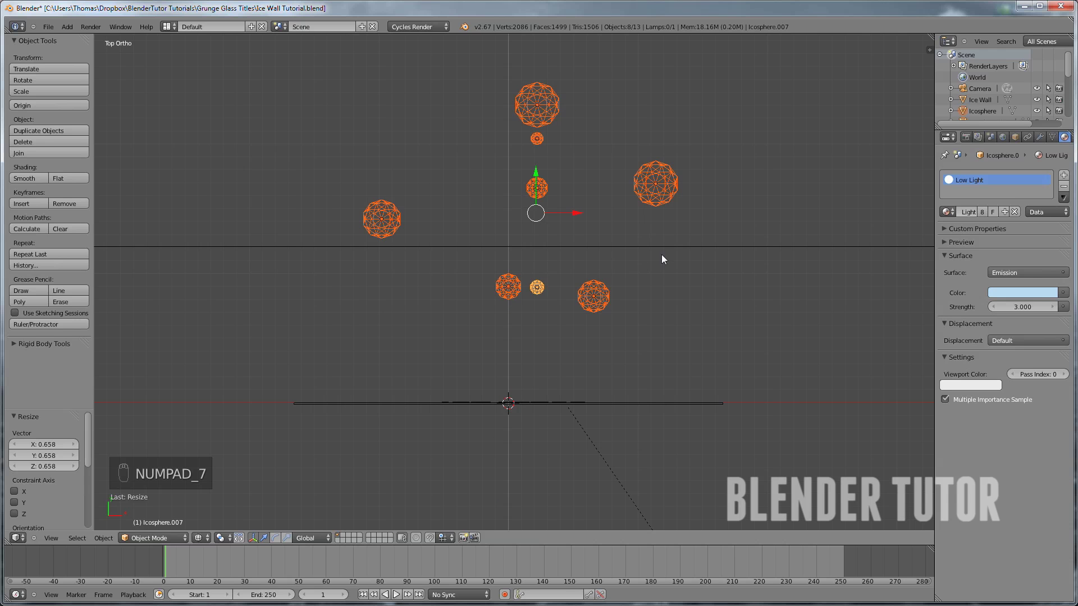
key("shift+d")
left_click(472, 244)
Rotate the duplicated icosphere group about 126° in top view and move it about 2.3 along X and 3.6 along Y
key("r")
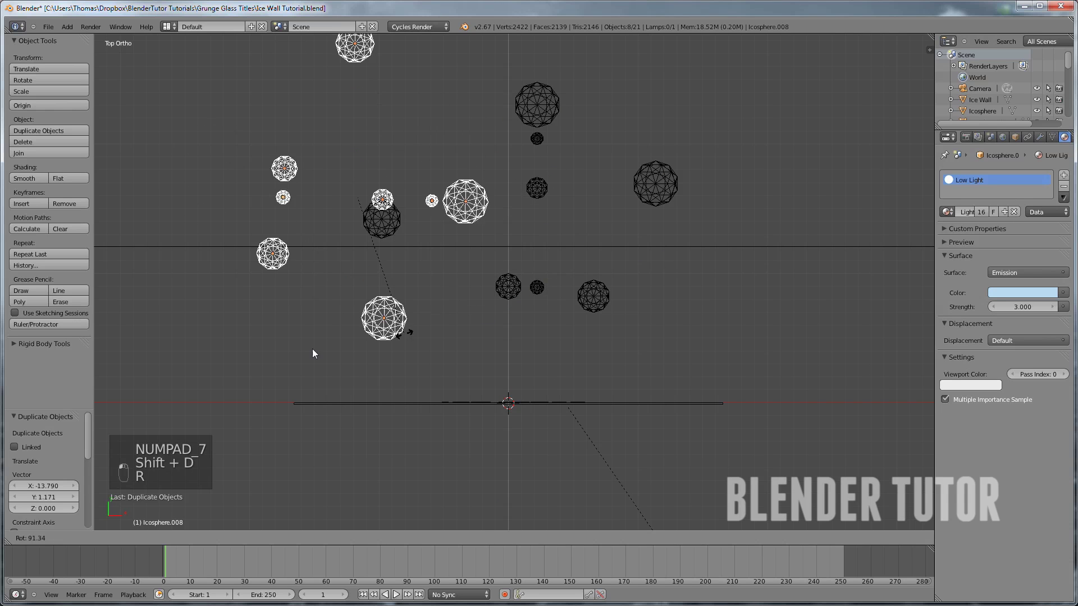
left_click(385, 271)
key("f")
key("g")
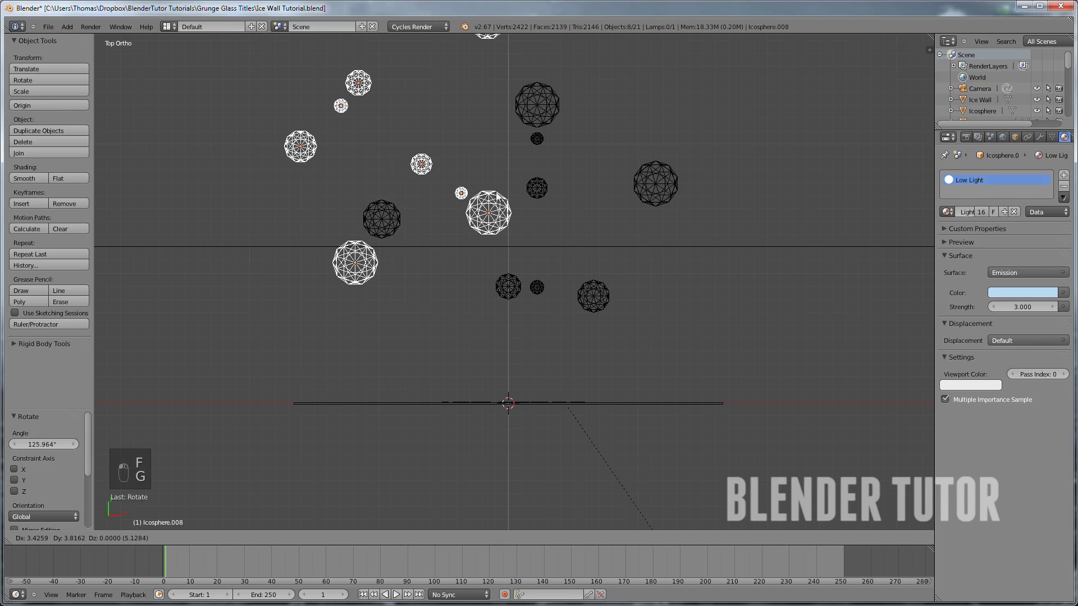
left_click(488, 209)
Duplicate the rotated icosphere group to the opposite side behind the wall in top view and rescale the copy
scroll(499, 206, "down", 2)
key("shift+d")
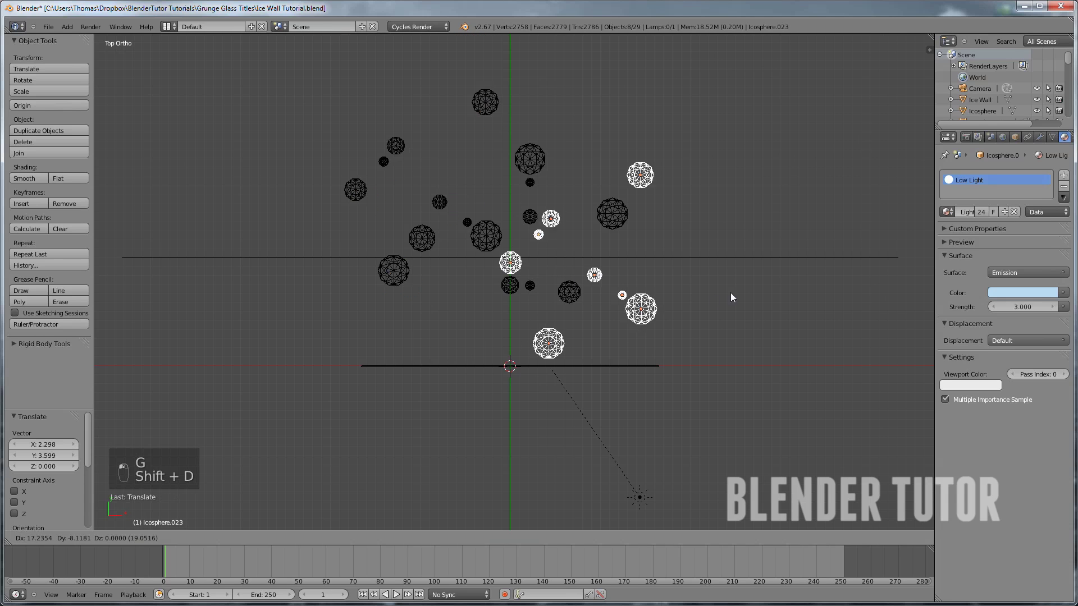
left_click(709, 192)
key("s")
left_click(665, 257)
Rotate the new icosphere group, scale it by 1.08 and rotate it about another 79° in top view
key("r")
left_click(650, 315)
key("s")
left_click(678, 312)
key("r")
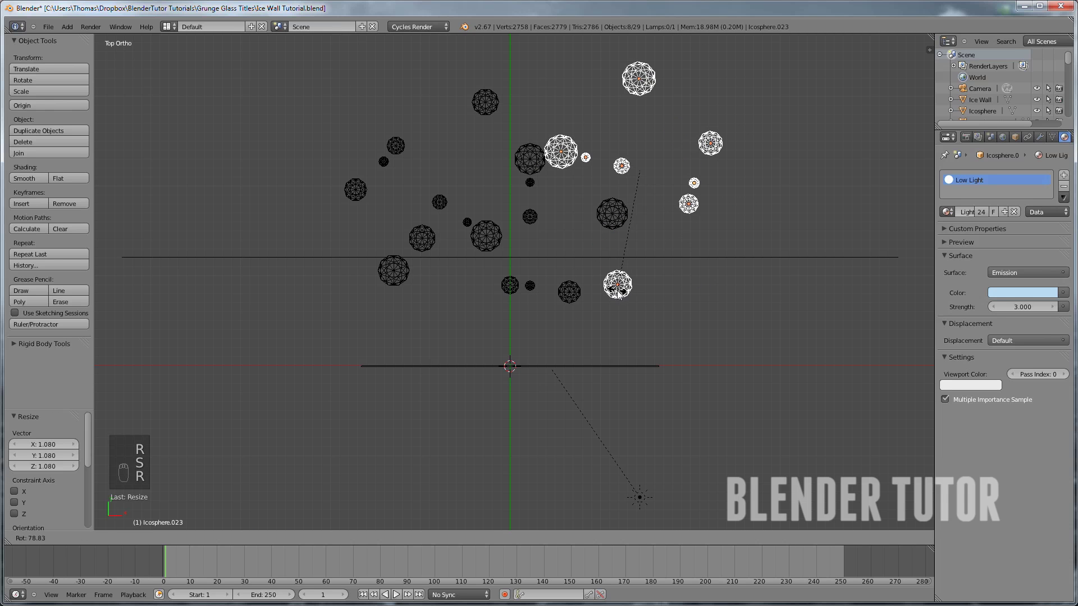
left_click(619, 289)
In right side view, rotate the selected icosphere group about 161° and move it about -3.5 along Y and -0.8 along Z
key("KP_3")
key("r")
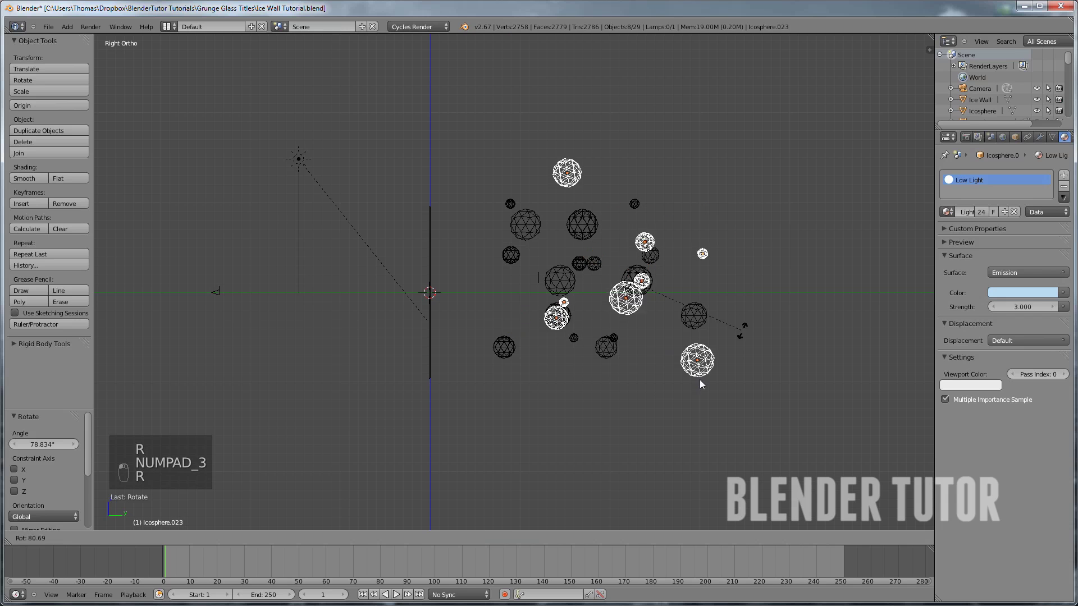
left_click(687, 343)
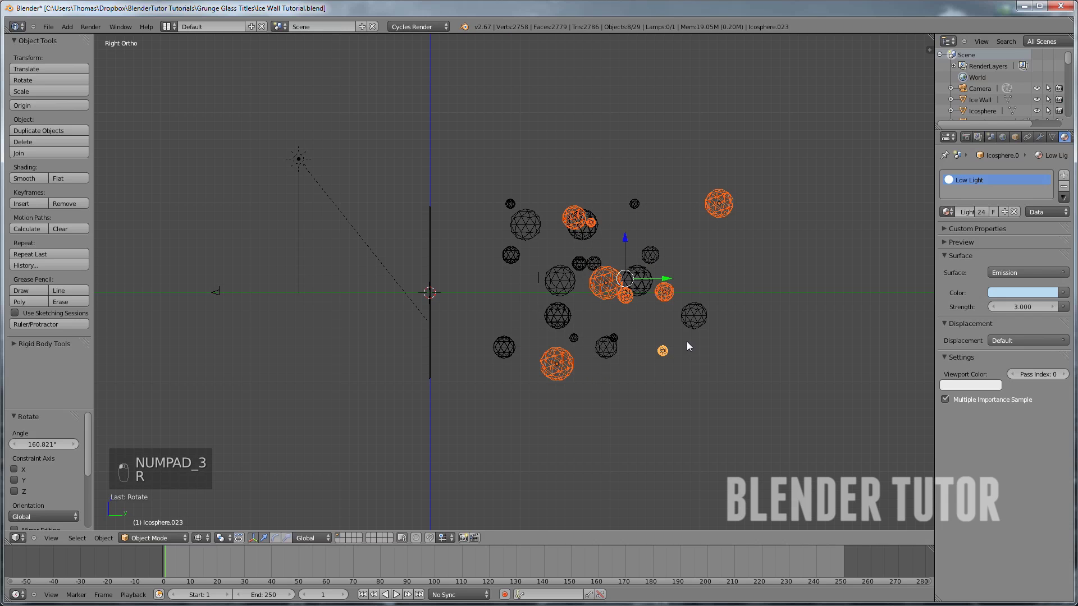
key("g")
left_click(634, 346)
Duplicate the icosphere group in top view about -37.9 along X and 2.0 along Y, and rotate the copy about 73°
key("KP_7")
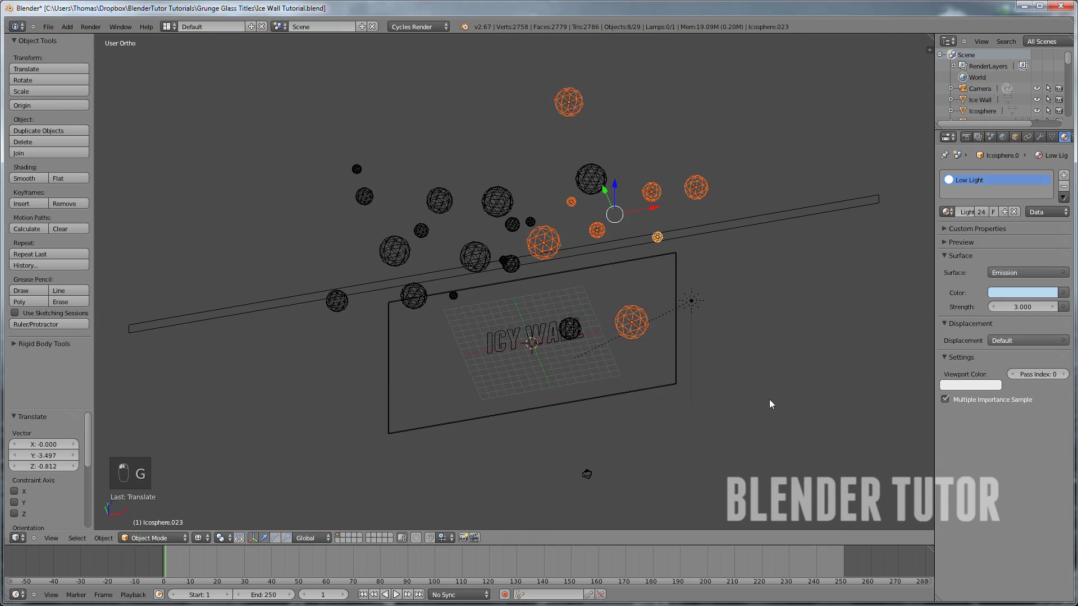
scroll(673, 337, "down", 2)
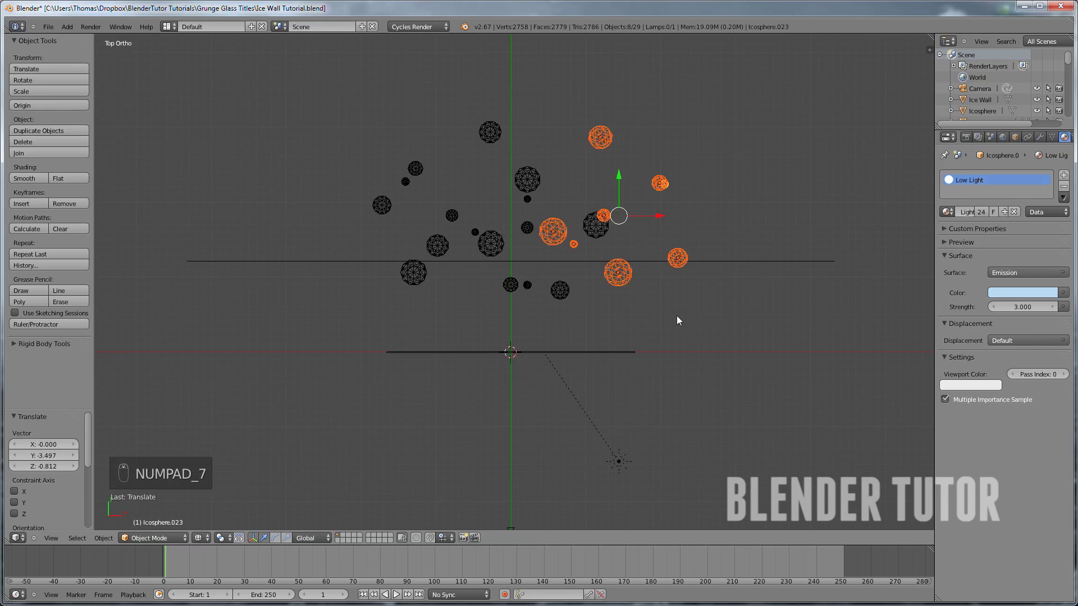
key("shift+d")
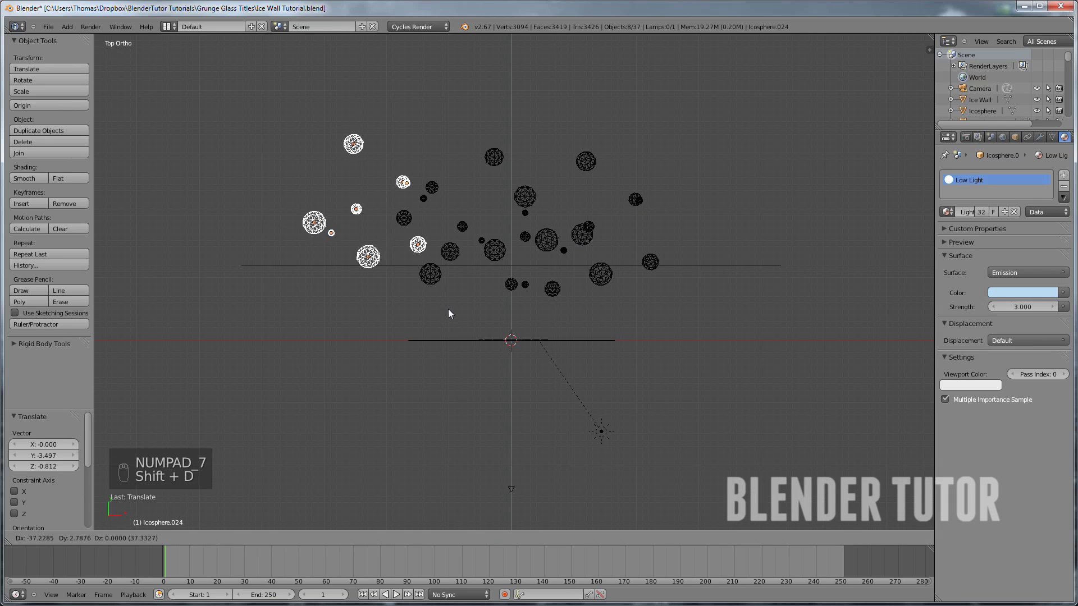
left_click(443, 307)
key("r")
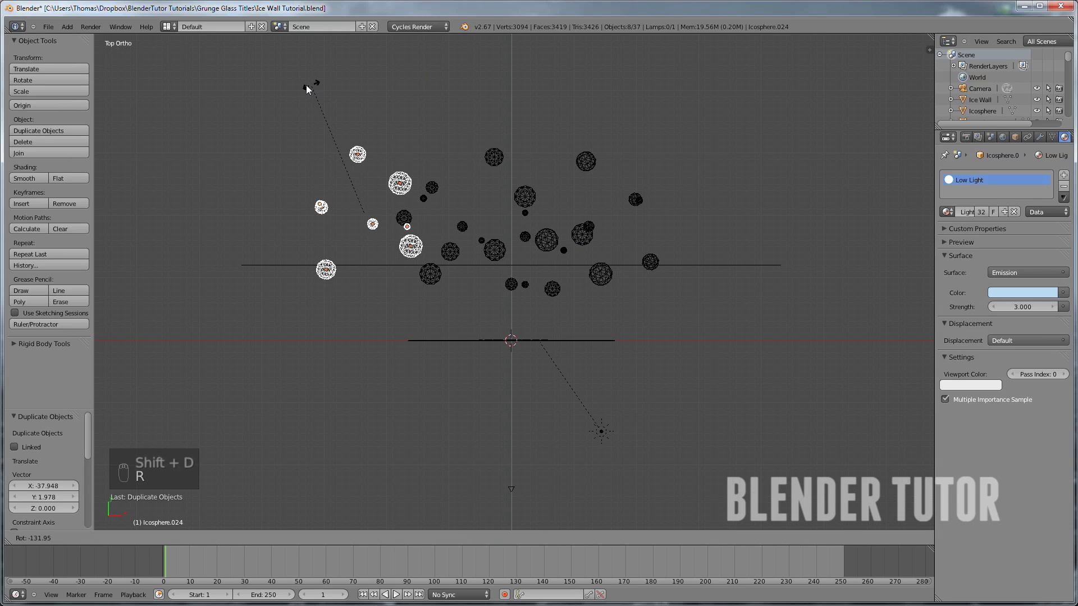
left_click(366, 296)
Duplicate the selected icosphere group about 57 along the global X axis, to the opposite side behind the wall
middle_click_drag(366, 296, 516, 221)
key("shift+d")
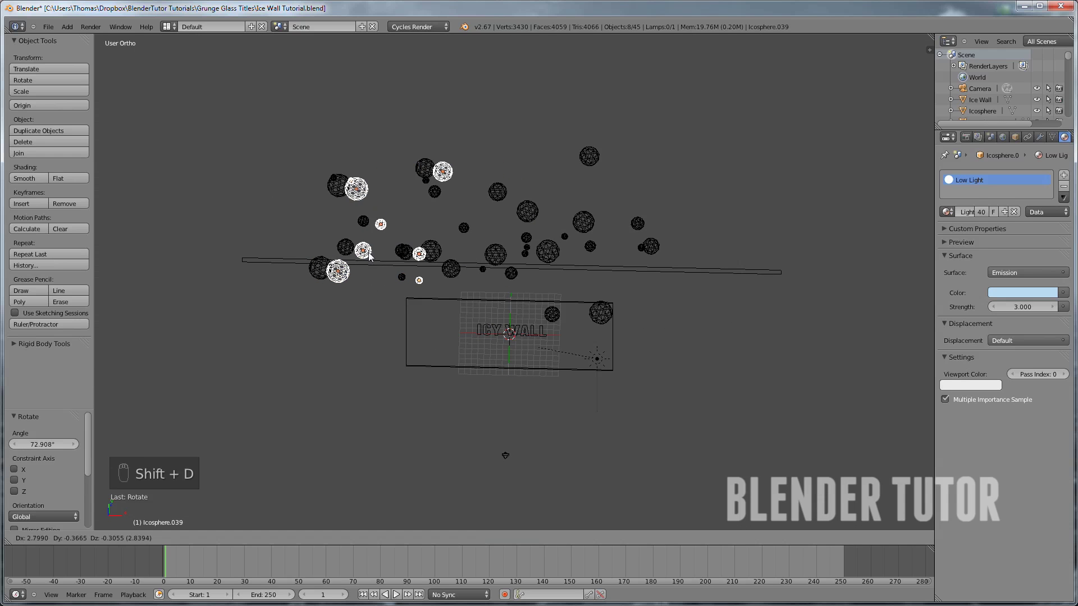
key("x")
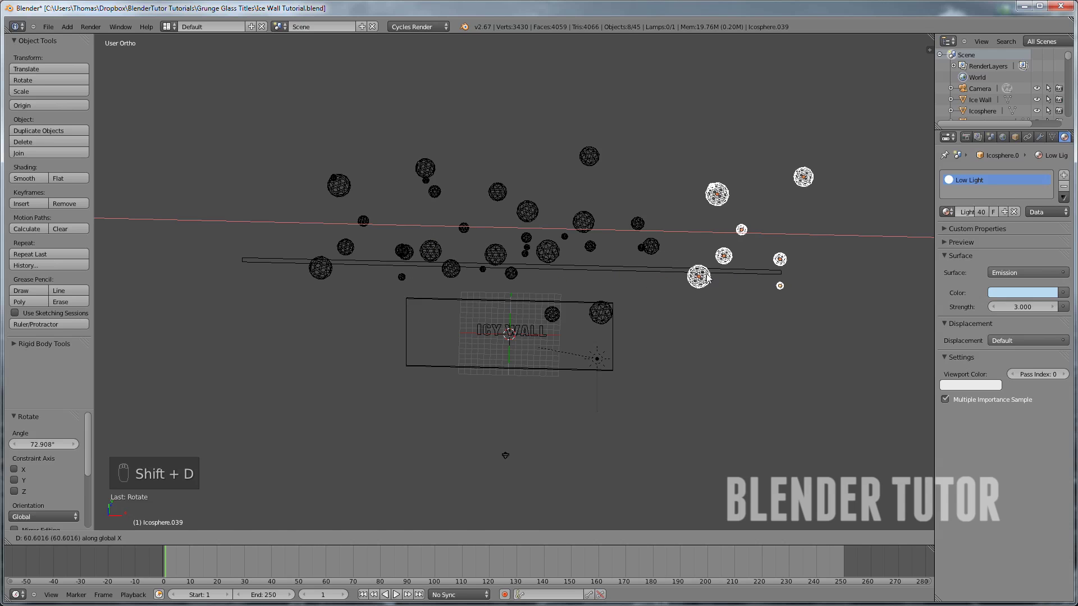
left_click(706, 266)
In top view, rotate the duplicated icosphere group and scale it by 0.865
key("KP_7")
key("r")
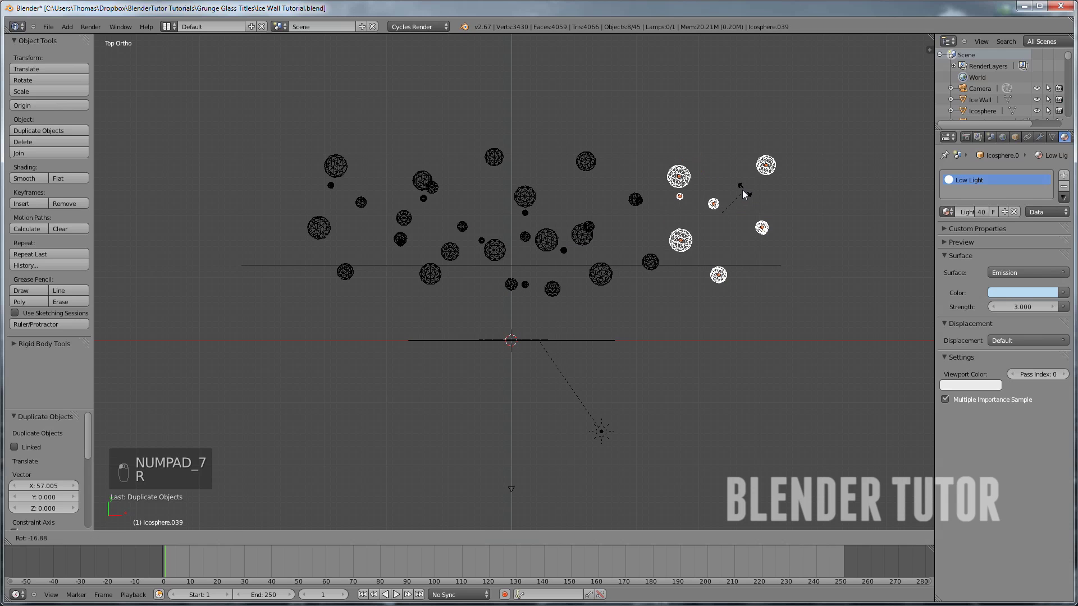
left_click(731, 173)
key("s")
left_click(708, 176)
In right side view, rotate the icosphere group and move it about -1.6 along Y and -3.0 along Z
middle_click_drag(709, 177, 436, 264)
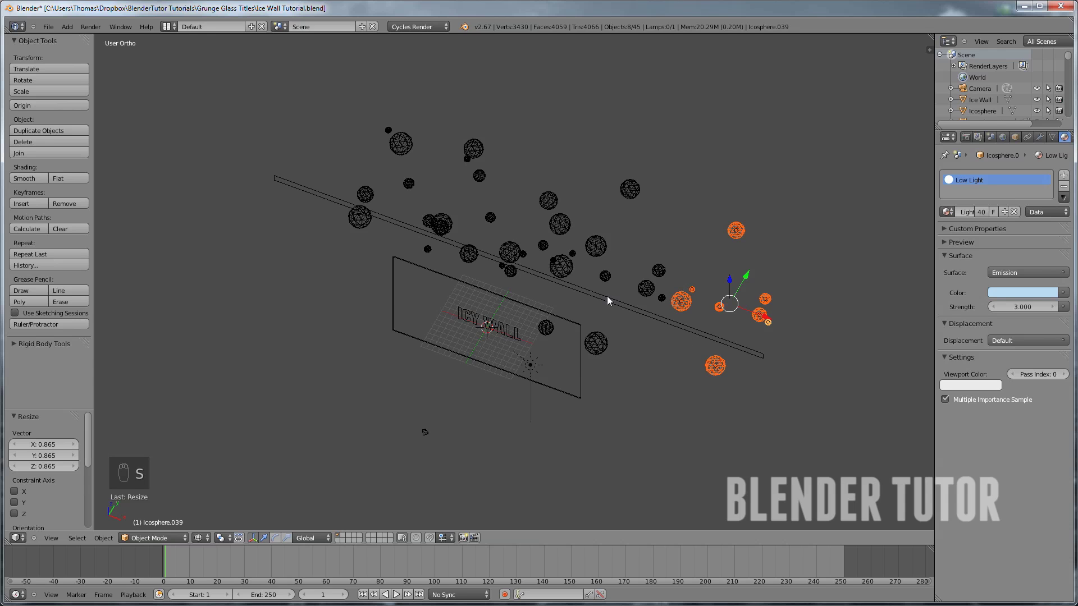
key("KP_3")
key("r")
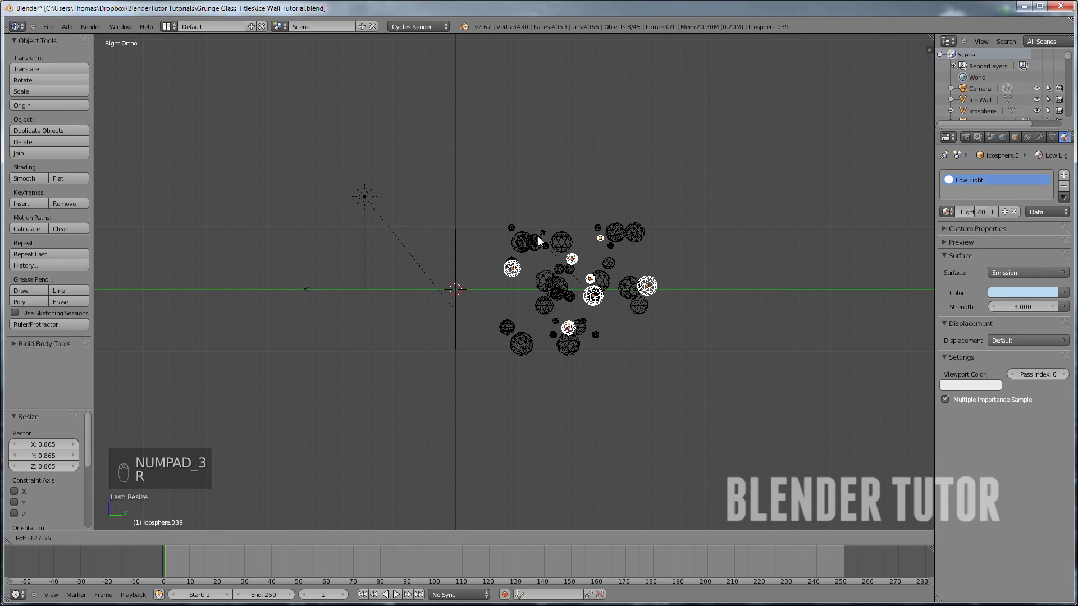
left_click(537, 237)
key("g")
left_click(539, 269)
middle_click_drag(539, 269, 698, 291)
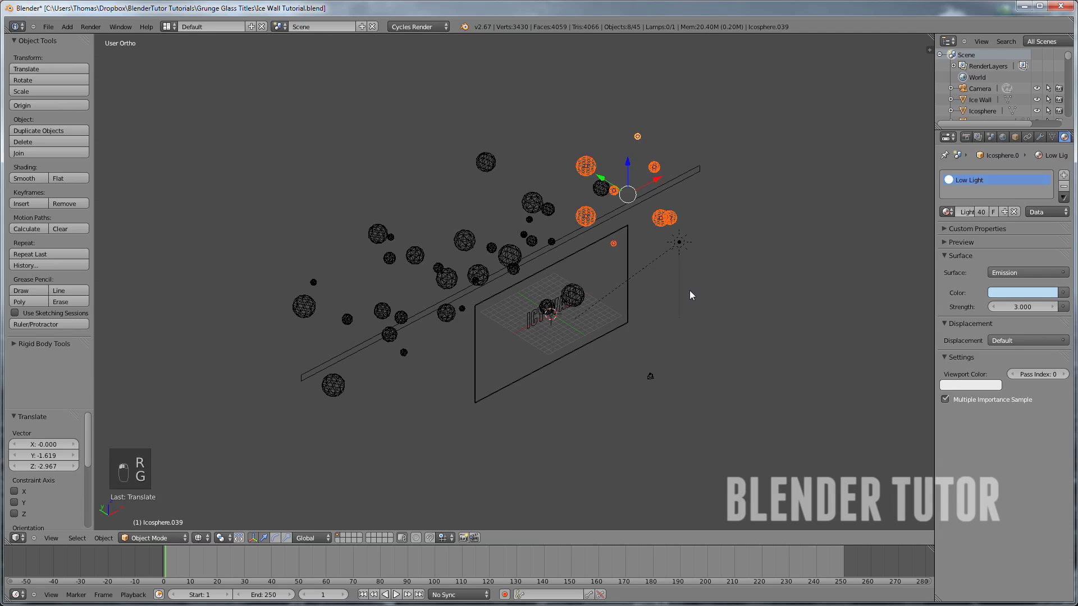
Check the icosphere arrangement from an angle and through the camera, and preview it with rendered viewport shading
middle_click_drag(420, 313, 467, 302)
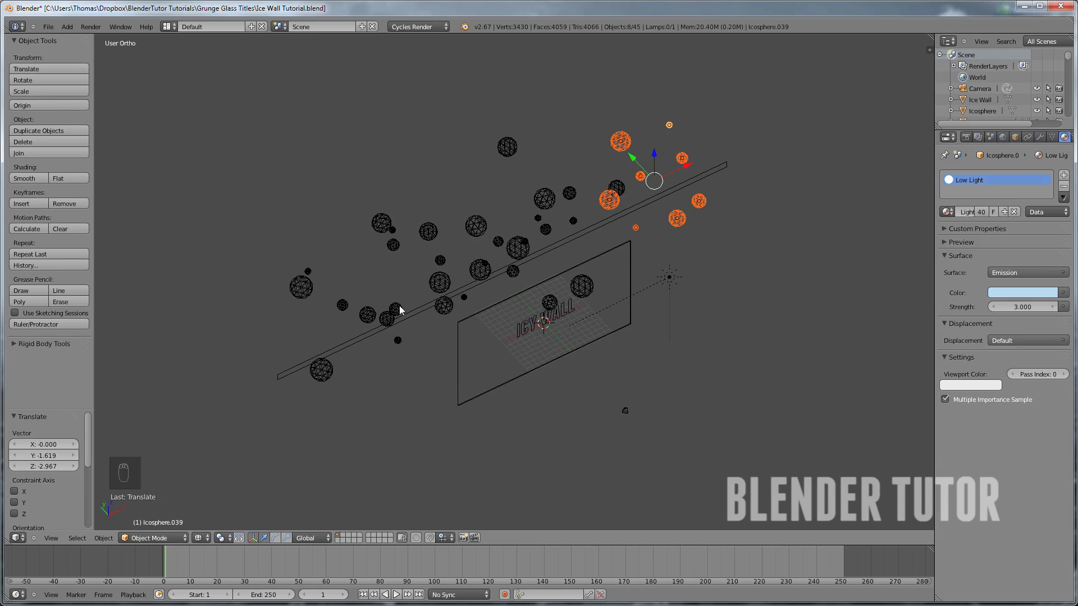
middle_click_drag(449, 255, 417, 230)
key("KP_0")
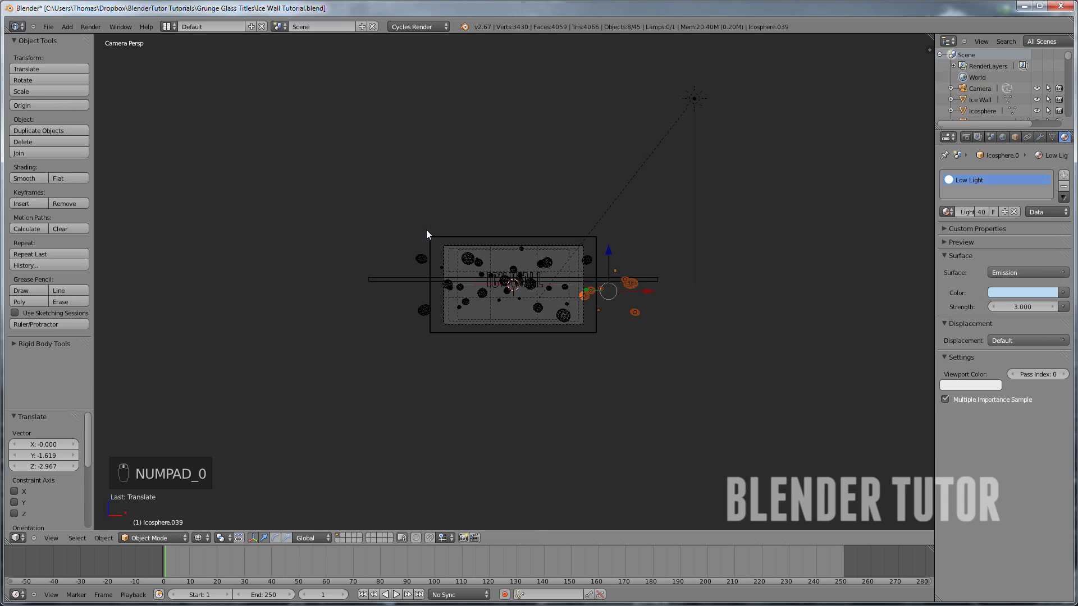
scroll(427, 235, "up", 2)
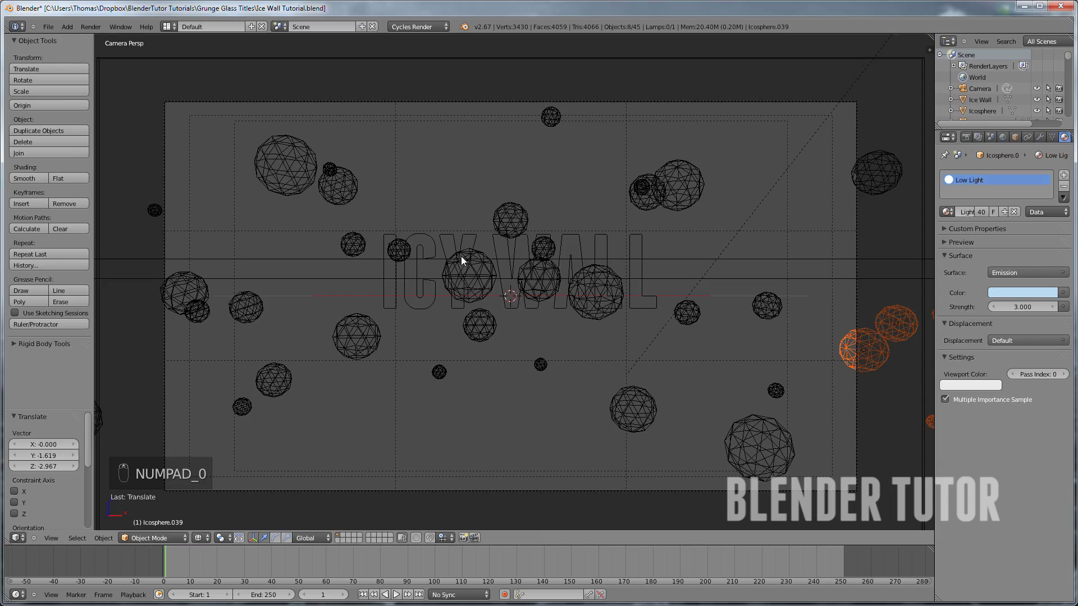
key("z")
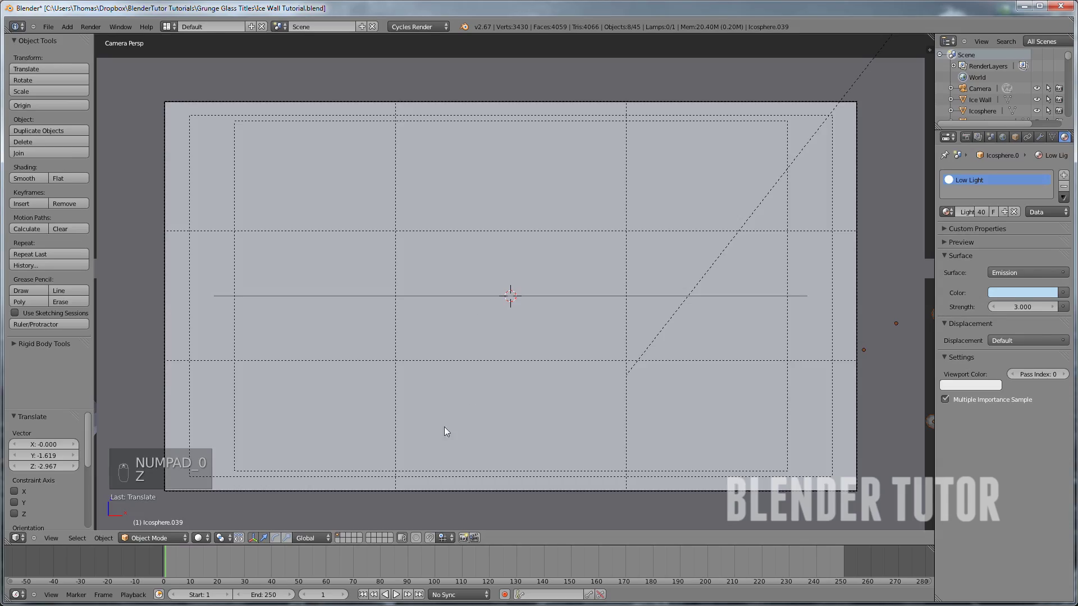
left_click(200, 538)
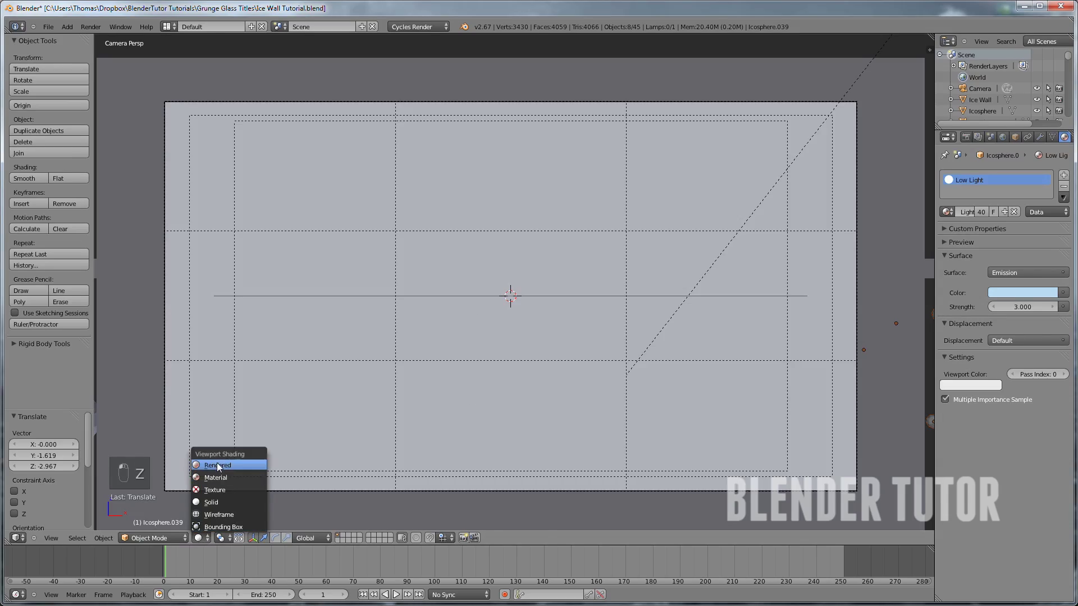
left_click(216, 462)
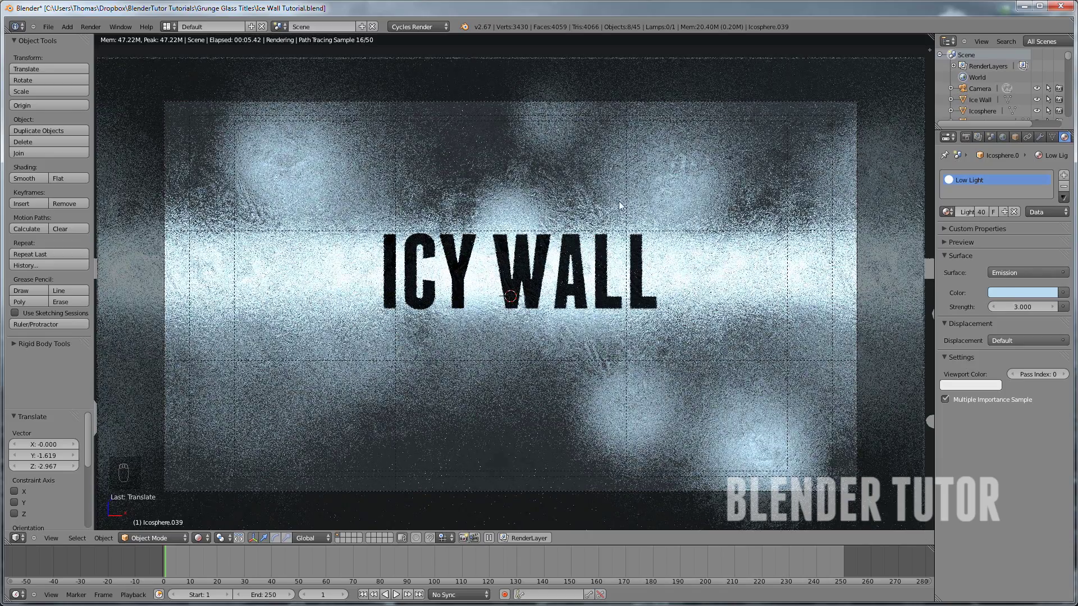
Try moving the camera sideways and along its local Z axis in the rendered preview
right_click(857, 113)
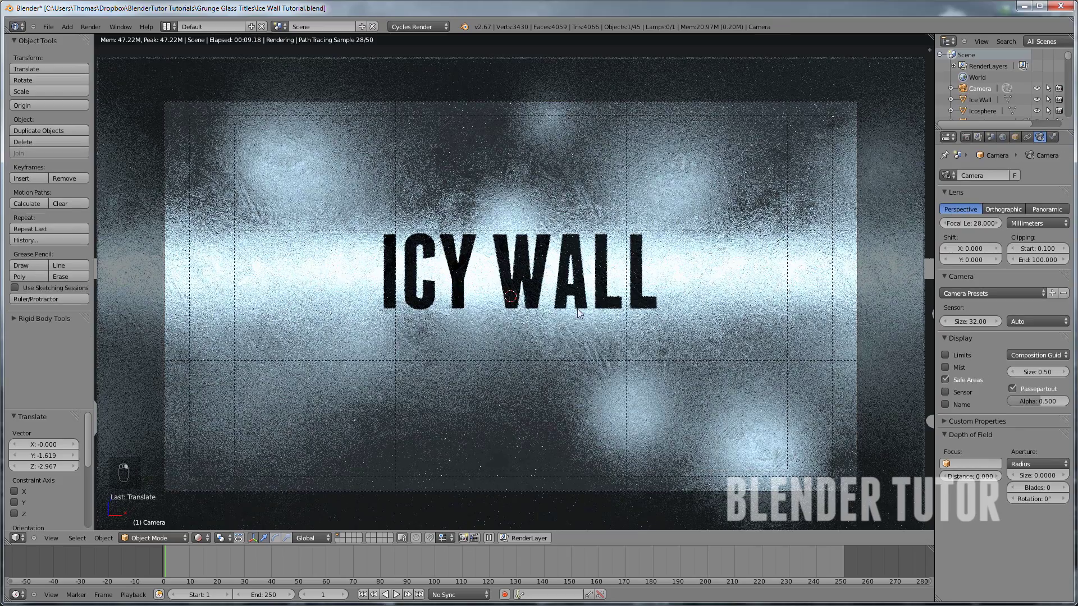
key("g")
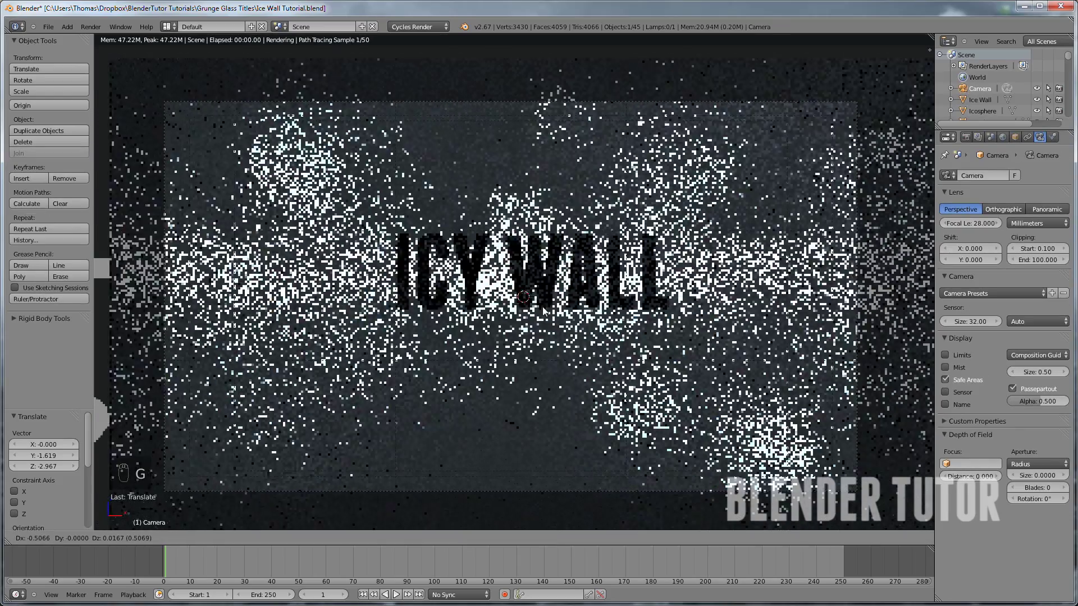
mouse_move(439, 303)
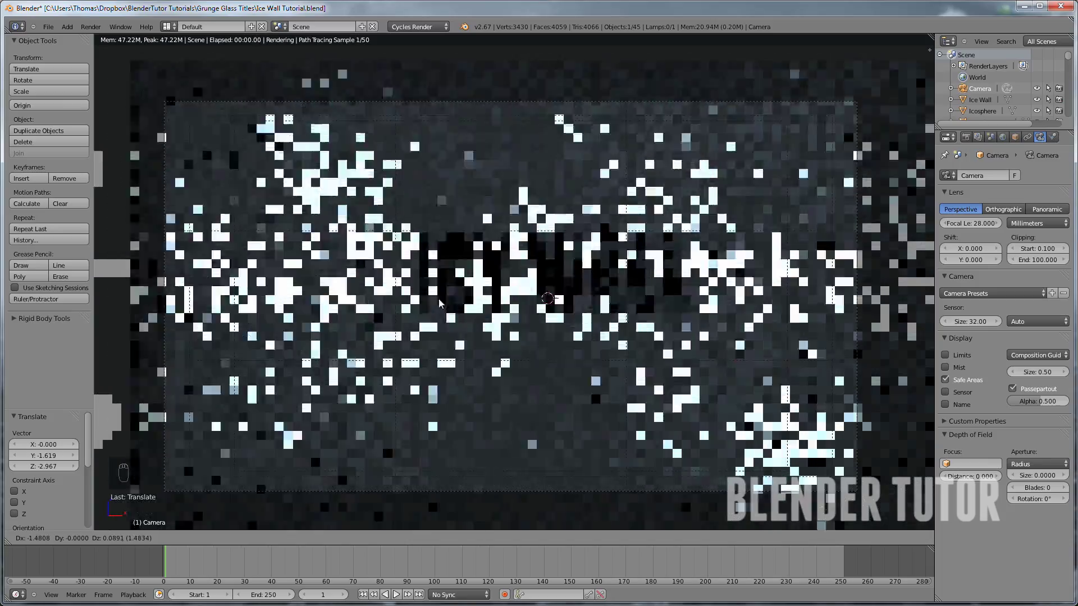
mouse_move(605, 294)
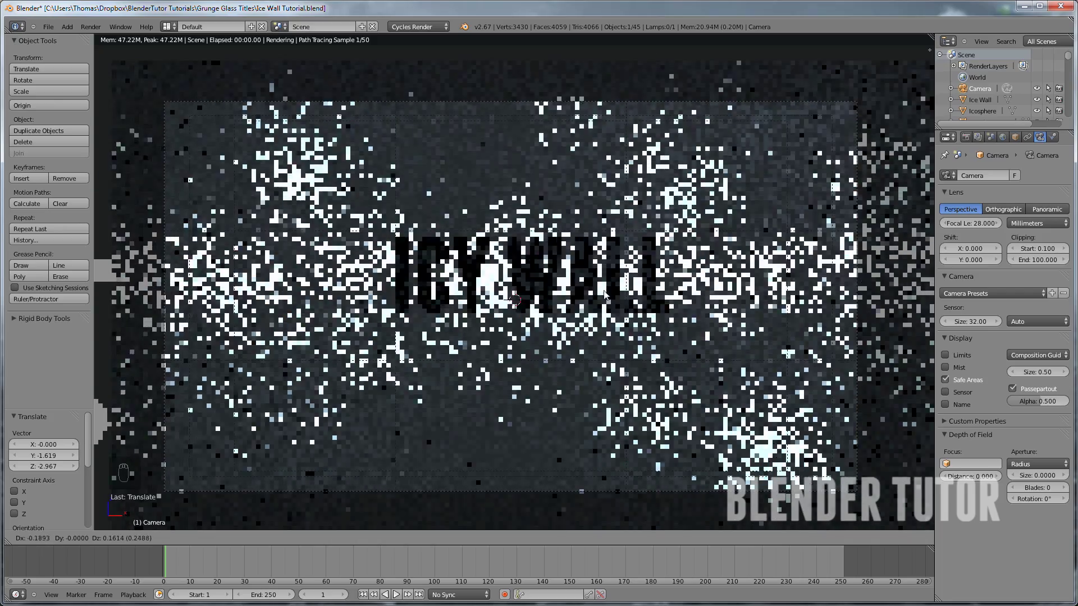
mouse_move(886, 282)
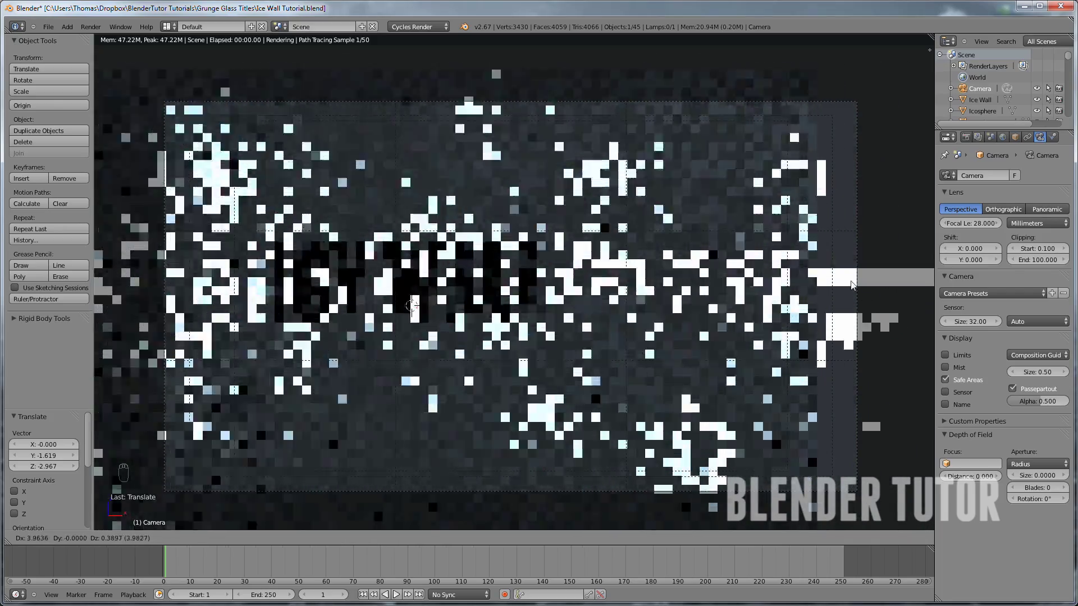
right_click(537, 314)
key("g")
key("z")
key("z")
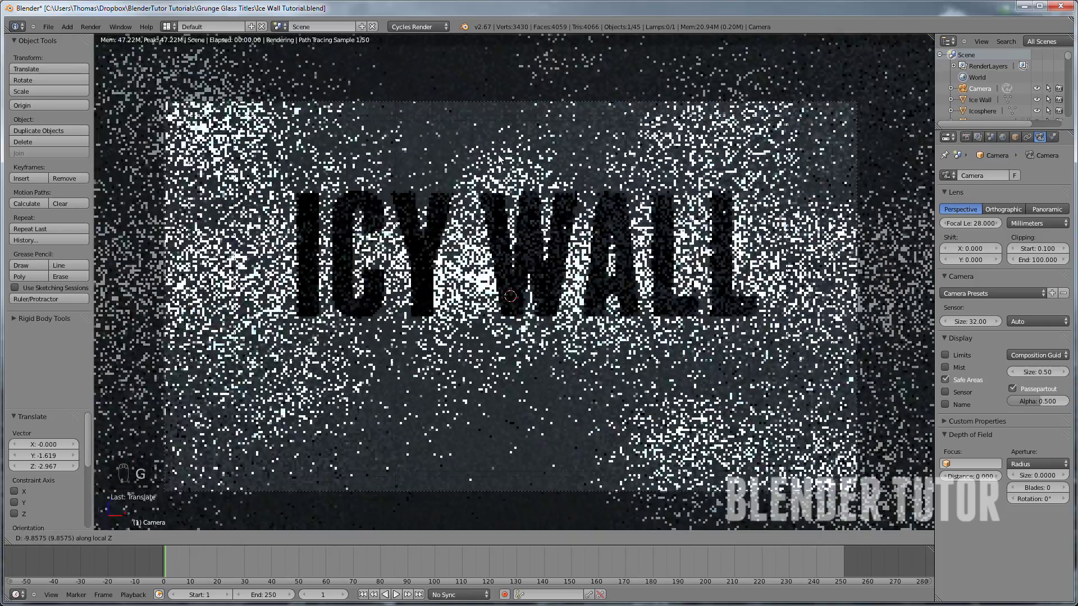
right_click(499, 159)
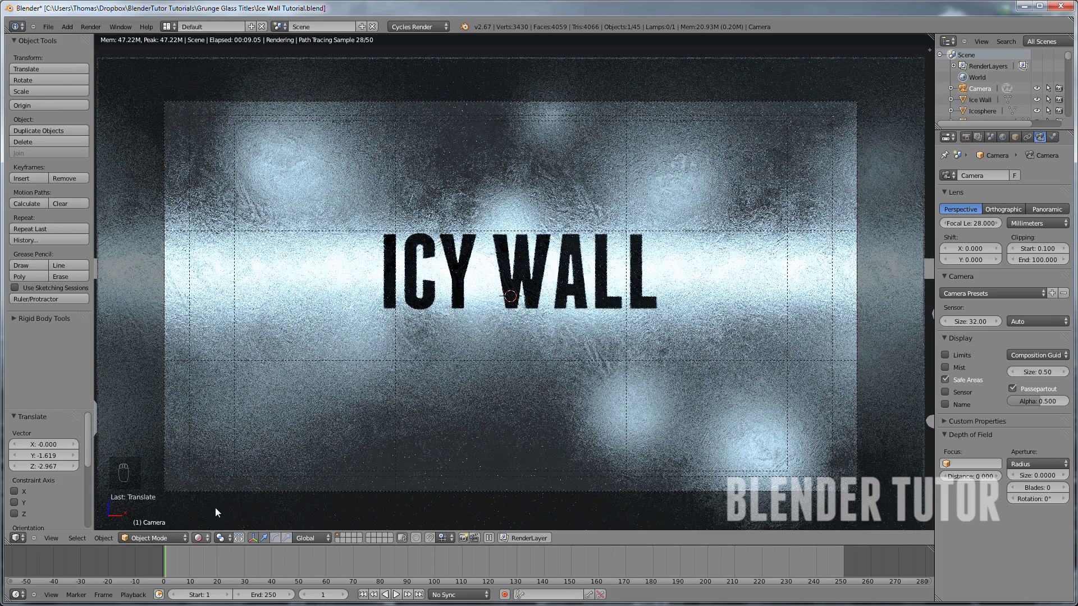
Switch the viewport to solid shading and examine the wall, light bar and icospheres from several angles
left_click(202, 538)
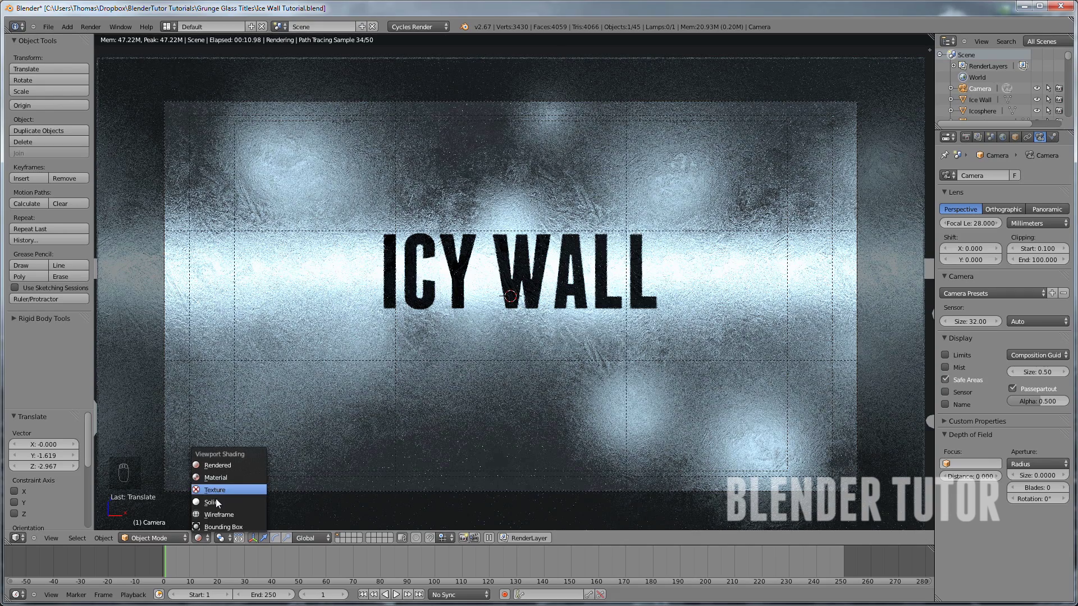
left_click(218, 500)
scroll(516, 301, "down", 2)
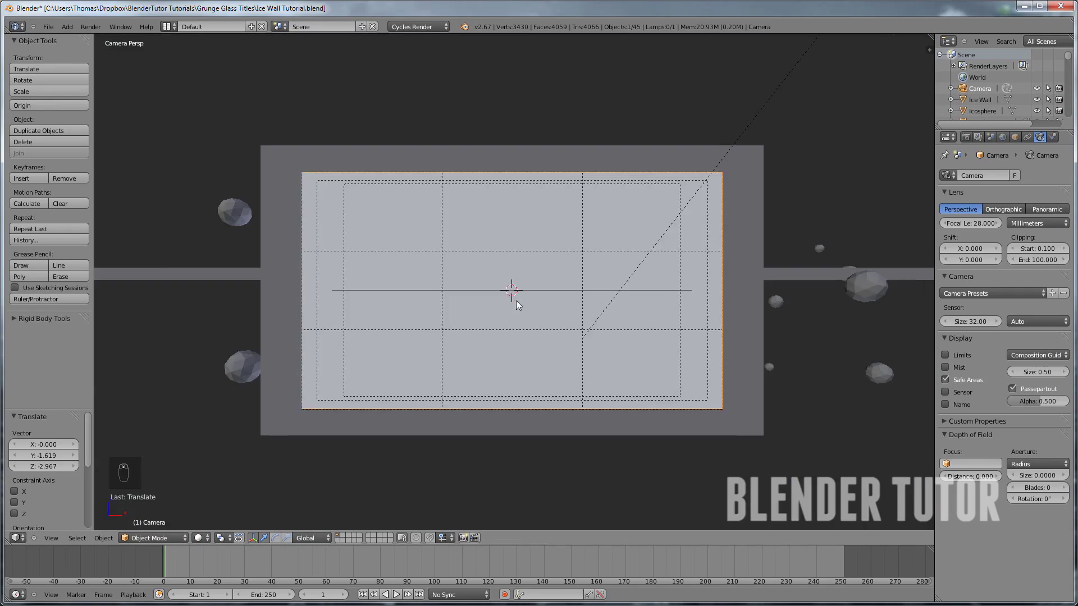
middle_click_drag(701, 288, 591, 305)
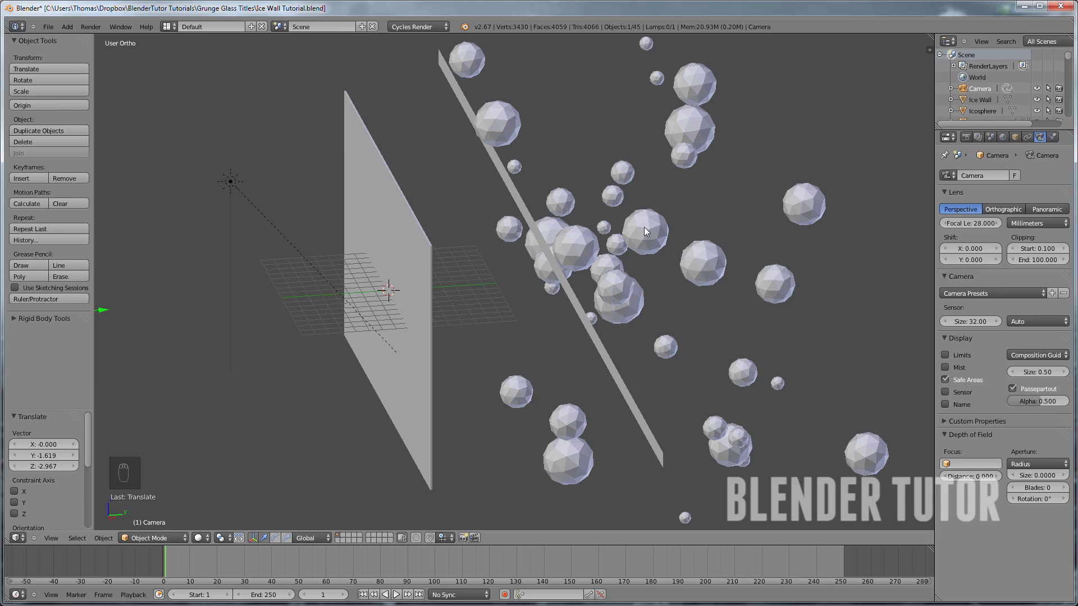
middle_click_drag(638, 255, 798, 250)
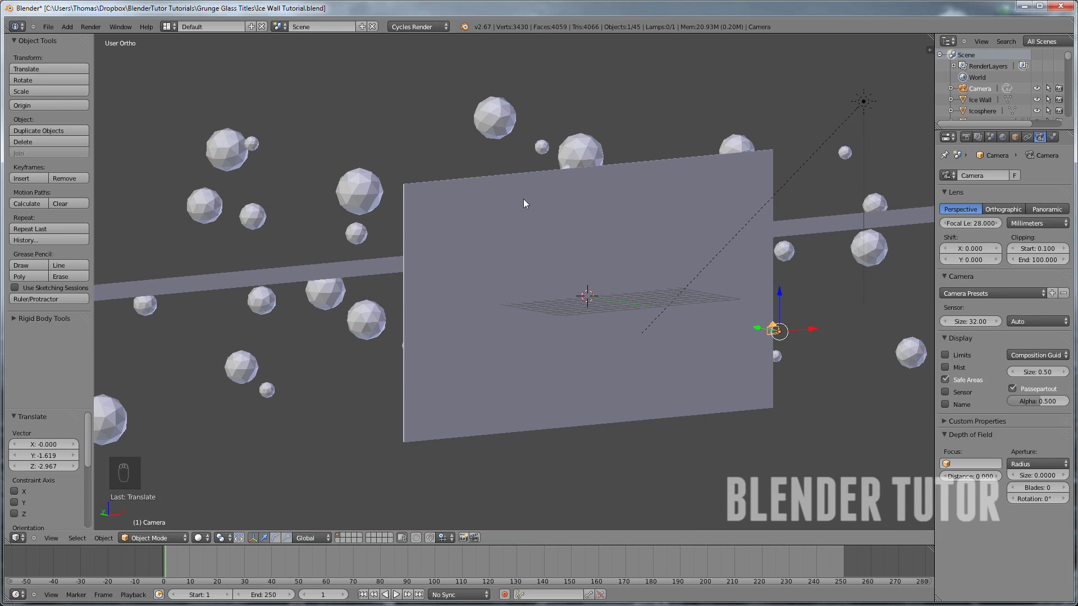
middle_click_drag(660, 271, 600, 261)
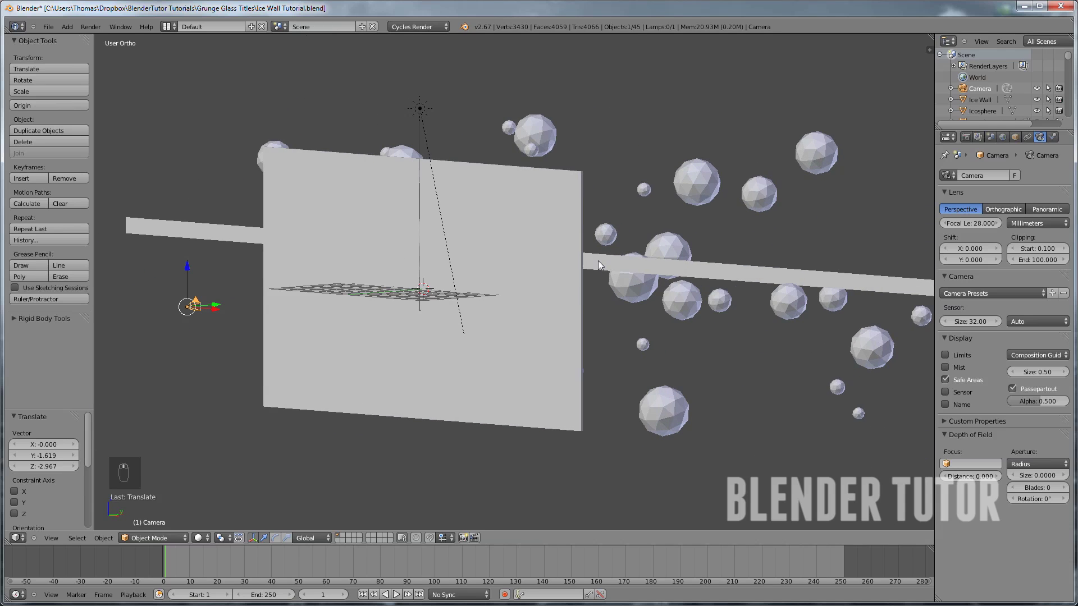
Examine the camera framing of the text and icospheres in wireframe and rendered shading
key("KP_0")
scroll(566, 261, "up", 1)
scroll(566, 266, "down", 1)
scroll(569, 267, "up", 1)
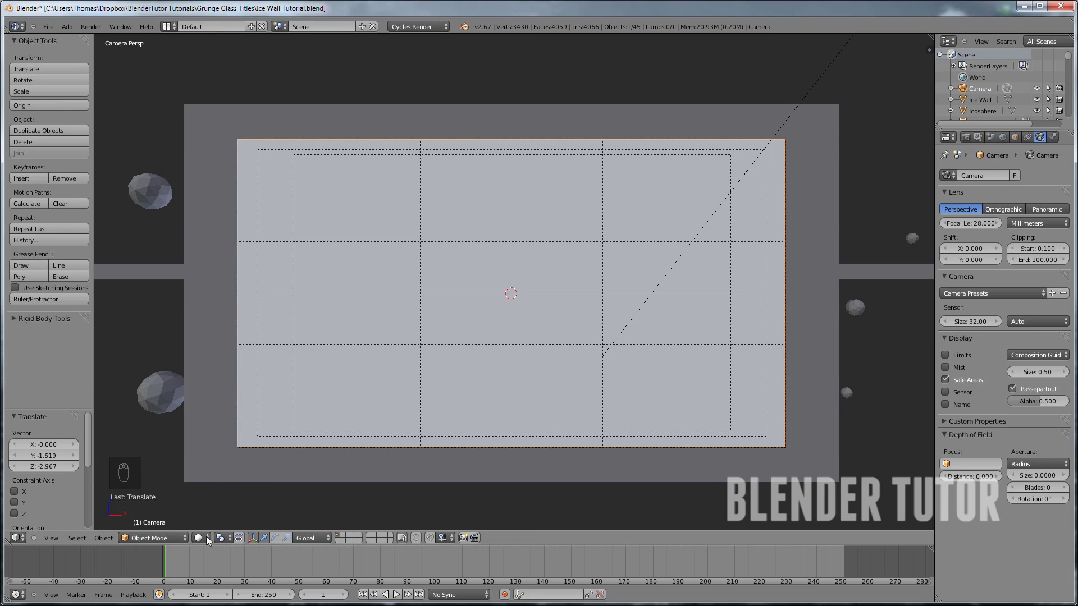
scroll(505, 300, "down", 5)
scroll(545, 294, "up", 5)
scroll(555, 323, "down", 5)
scroll(550, 322, "up", 5)
key("z")
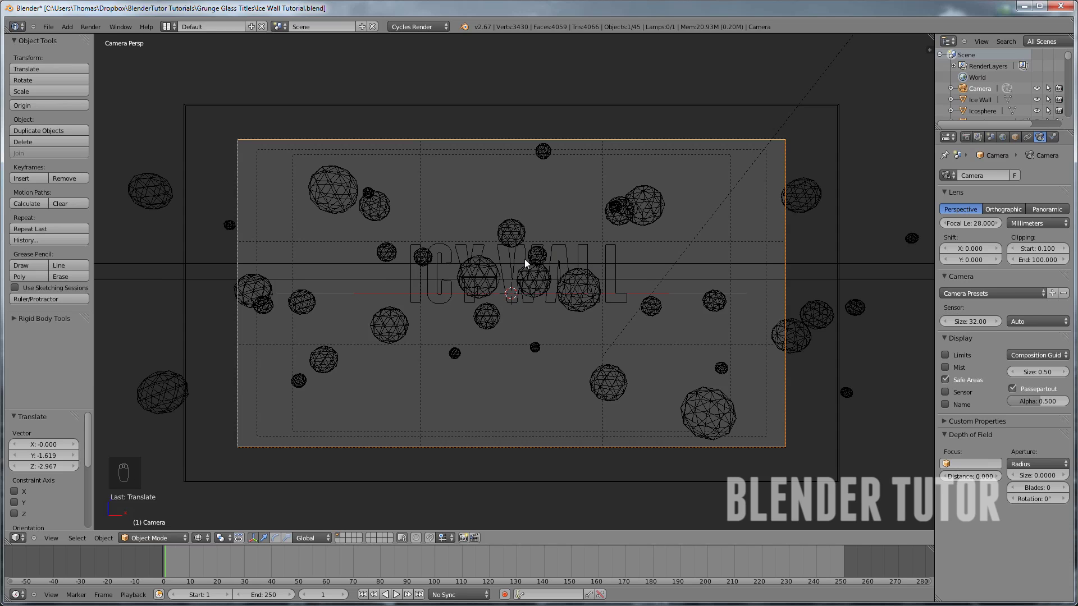
key("KP_0")
key("KP_0")
left_click(200, 538)
left_click(235, 465)
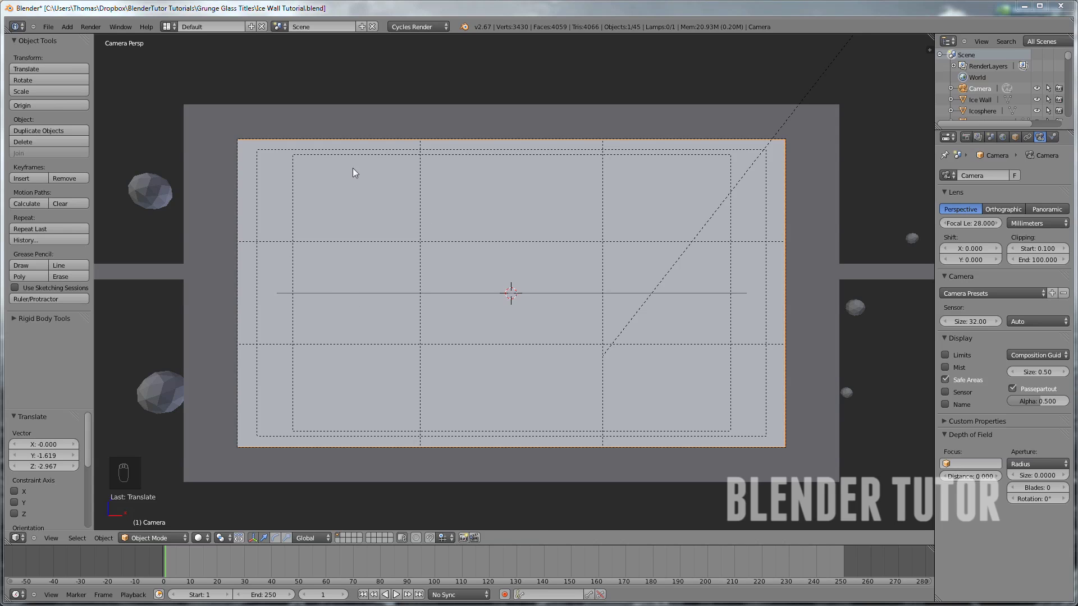
Focus the view on the ice wall and rename the current scene as Ice
middle_click_drag(702, 280, 572, 289)
right_click(454, 251)
key("KP_Decimal")
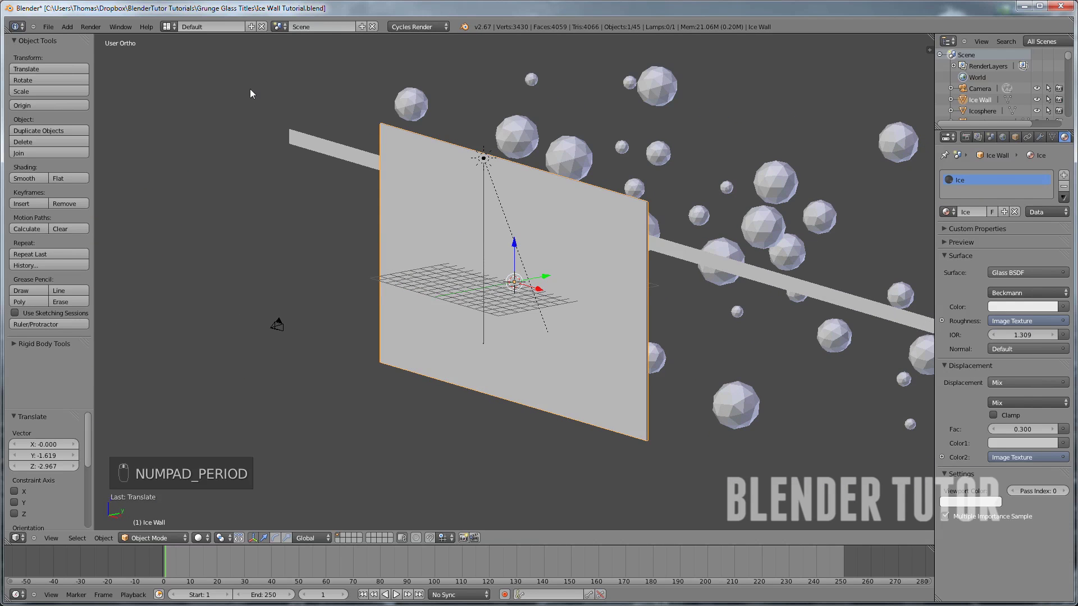
left_click(315, 26)
key("BackSpace")
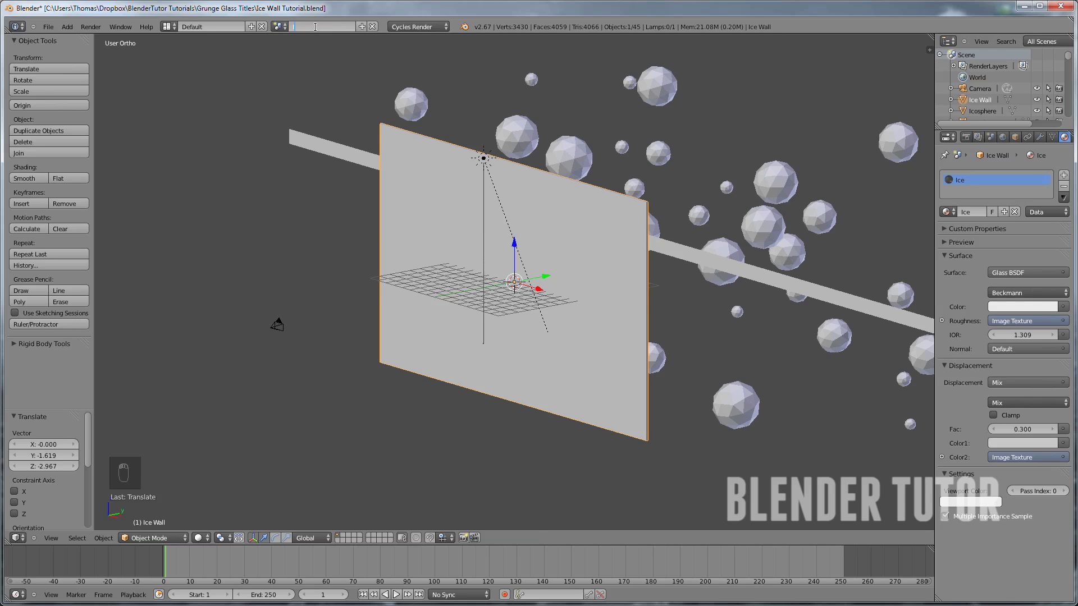
key("Return")
Create a new scene with linked objects, name it Smoke and set its render engine to Blender Render
left_click(361, 27)
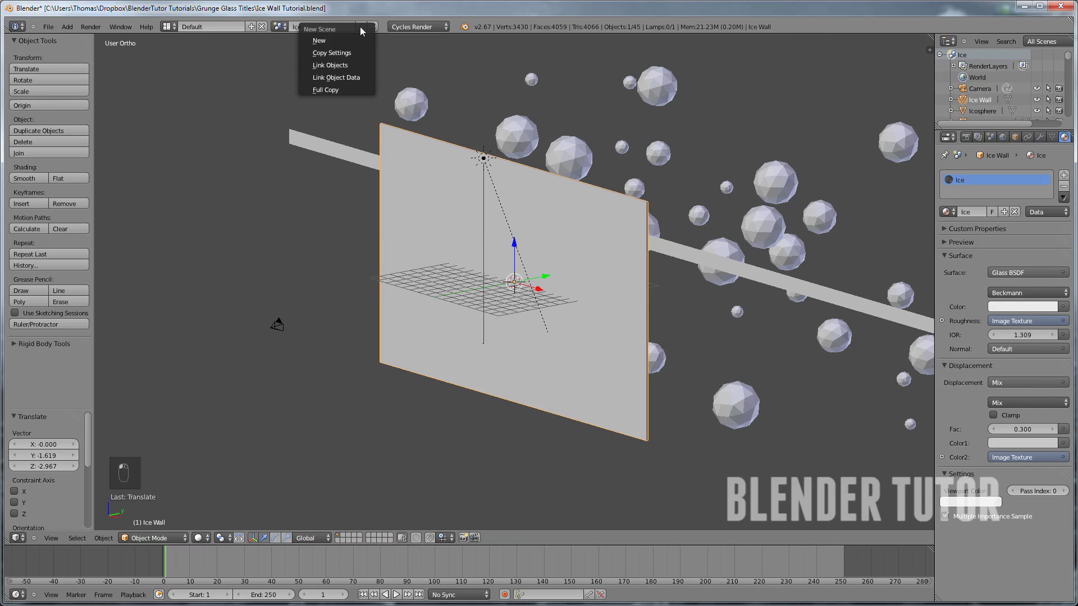
left_click(358, 68)
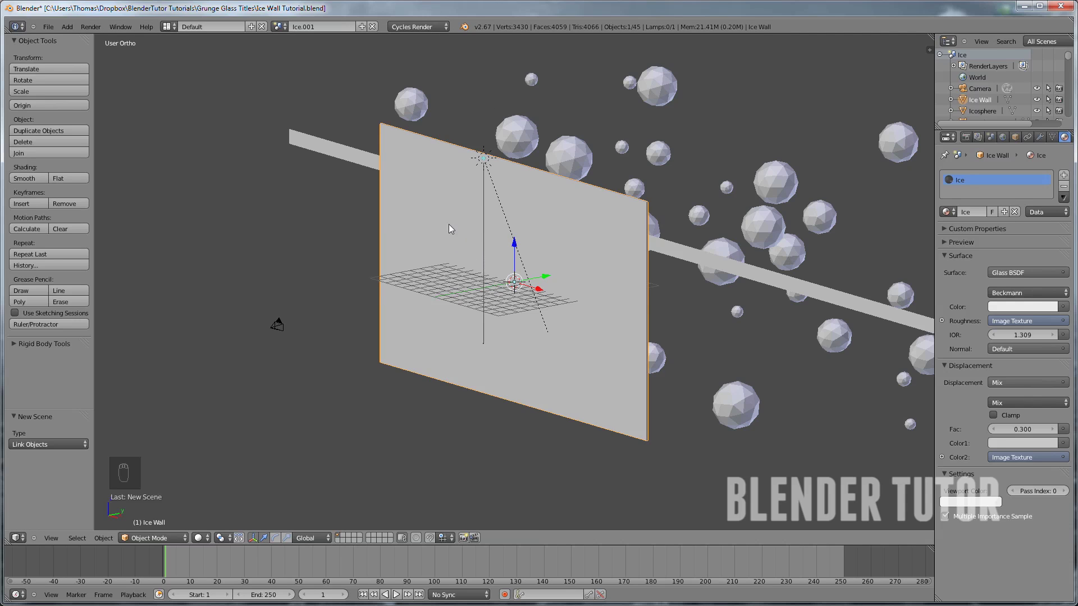
left_click(304, 27)
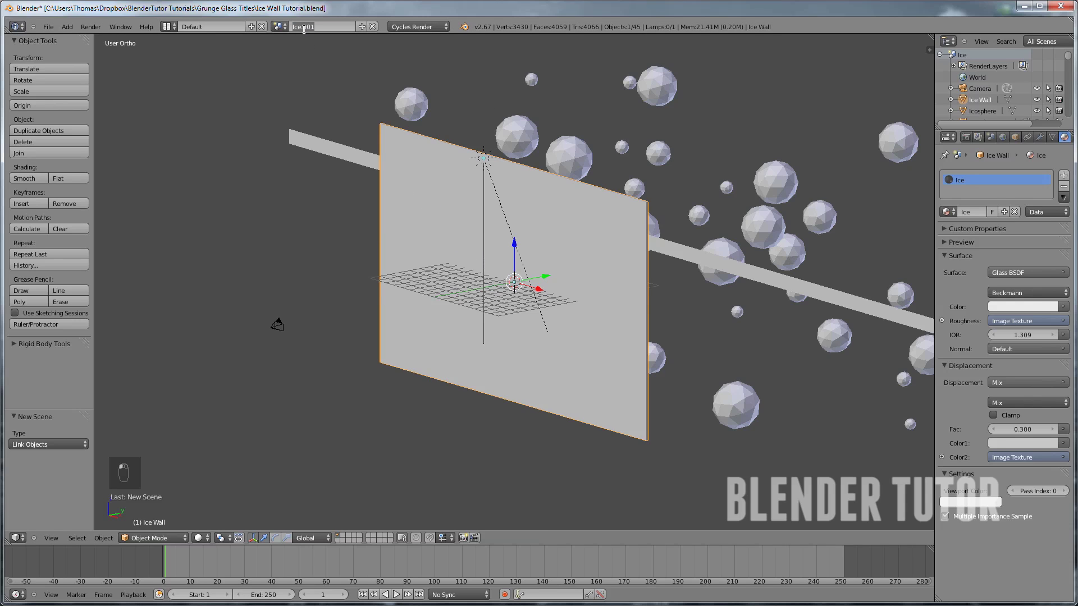
type("Smoke")
key("Return")
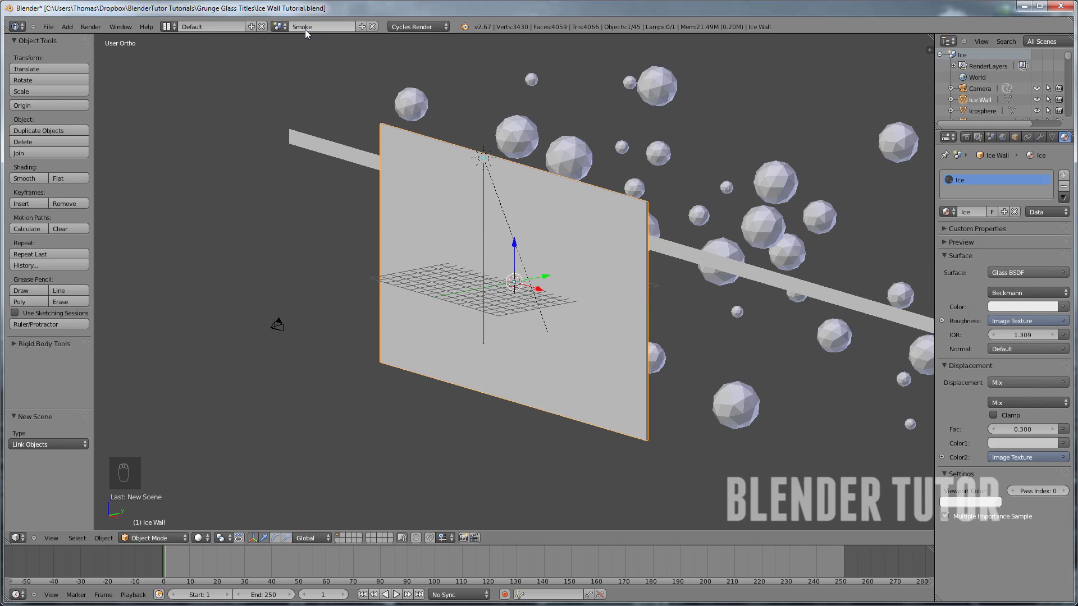
left_click(421, 29)
left_click(435, 38)
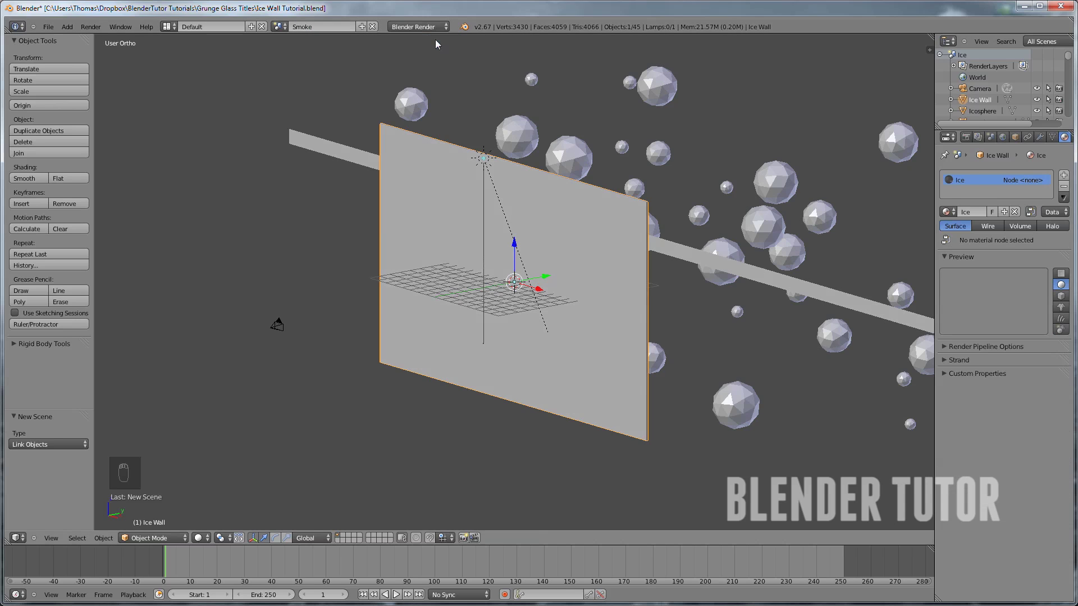
Box-select the icospheres and light bar behind the wall in right side view and delete them from the Smoke scene
key("KP_3")
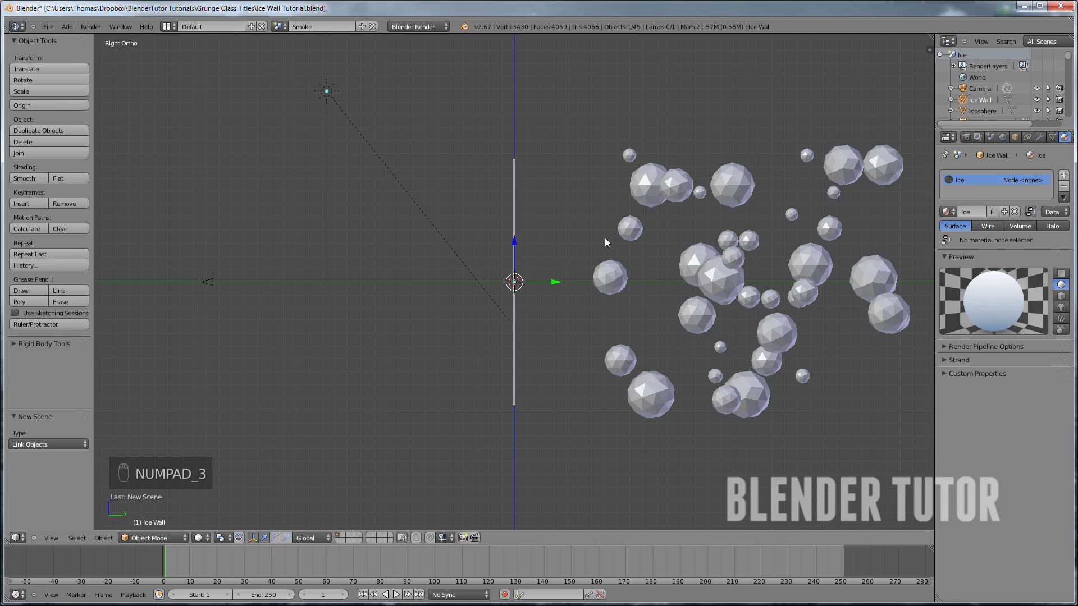
middle_click_drag(631, 235, 648, 253)
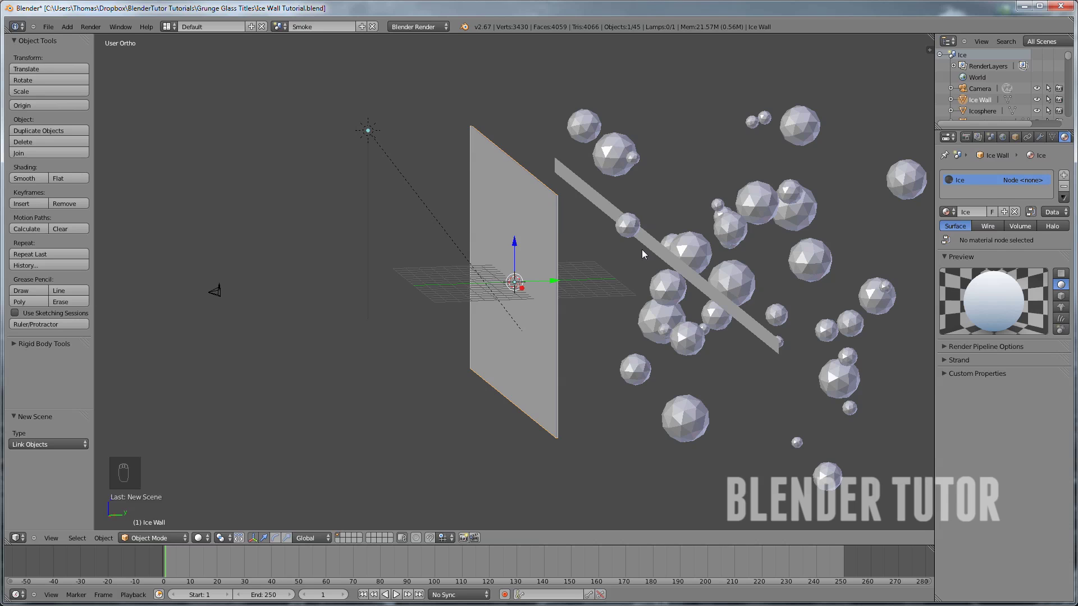
key("KP_3")
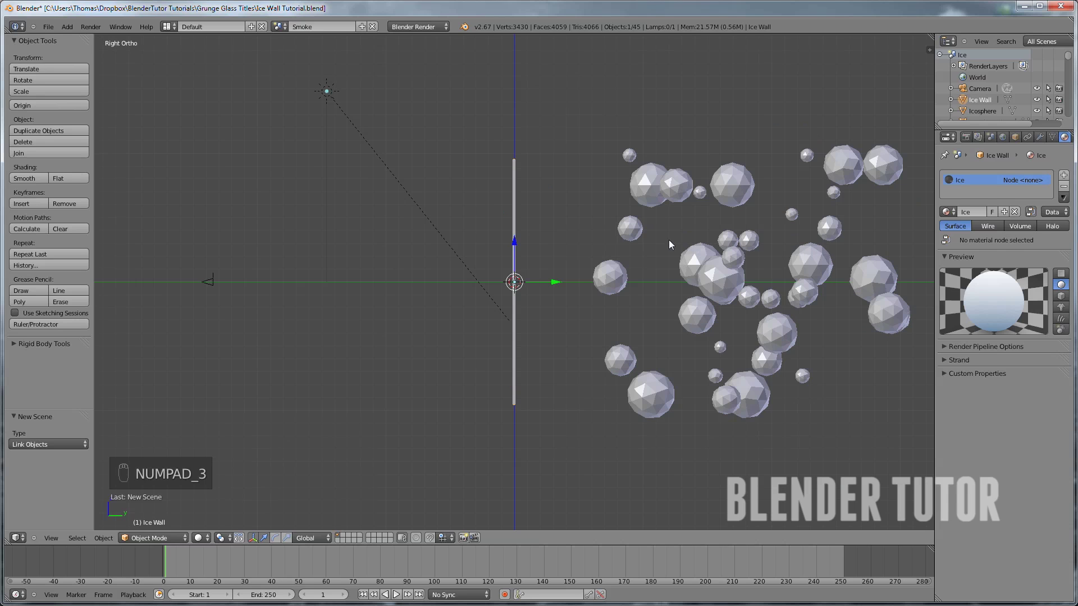
middle_click_drag(640, 224, 600, 212, "shift")
right_click(569, 167)
scroll(570, 211, "up", 2)
scroll(645, 244, "down", 3)
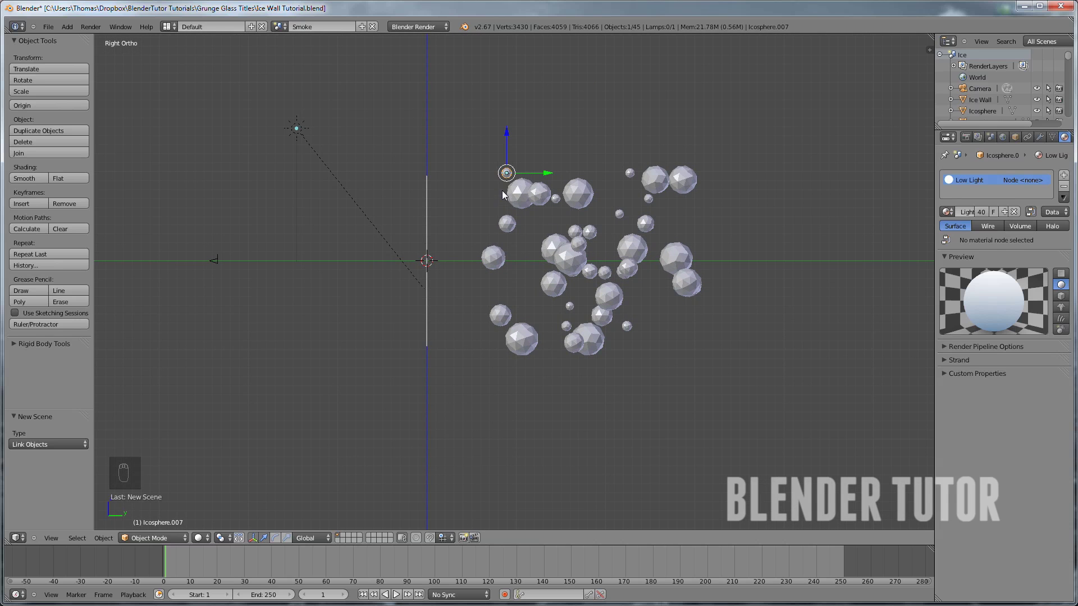
key("b")
left_click_drag(696, 371, 701, 368)
middle_click_drag(724, 356, 562, 251)
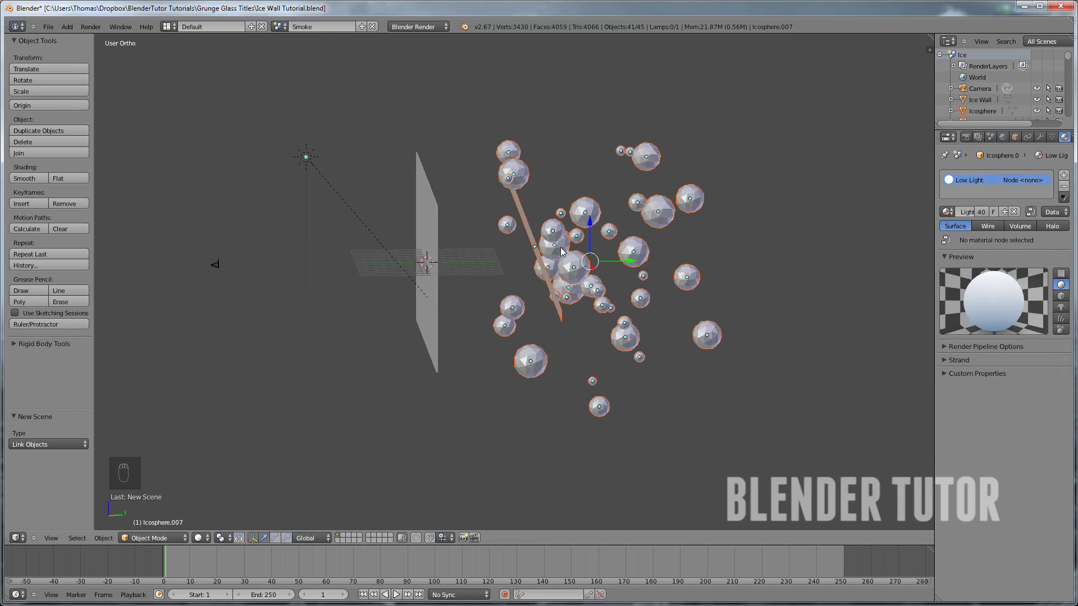
key("x")
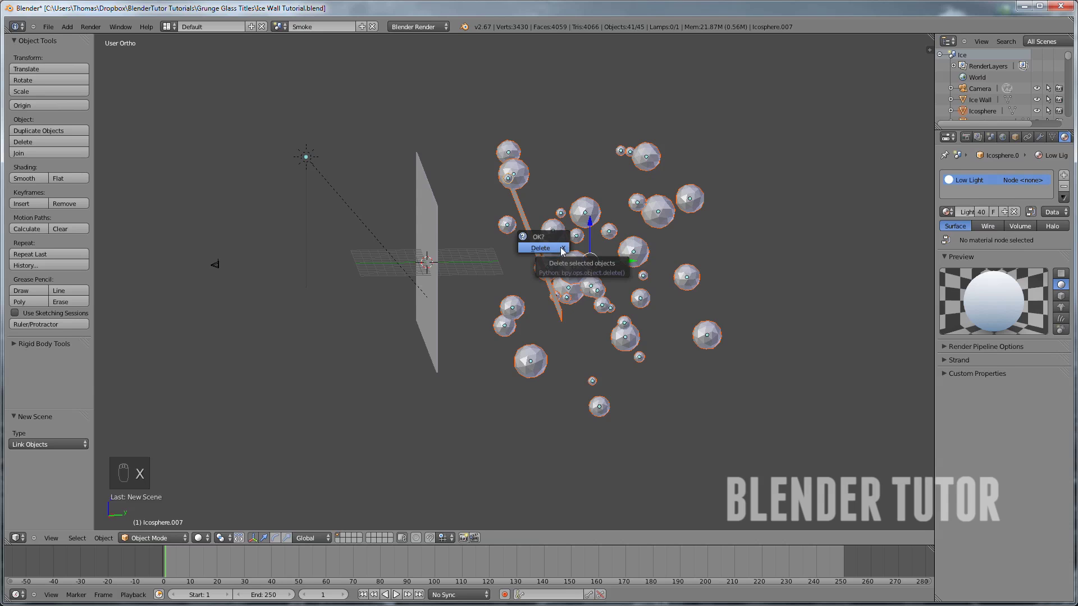
Delete the selected background spheres and light plane from the Smoke scene, and check the Ice scene against it
left_click(556, 248)
left_click(279, 27)
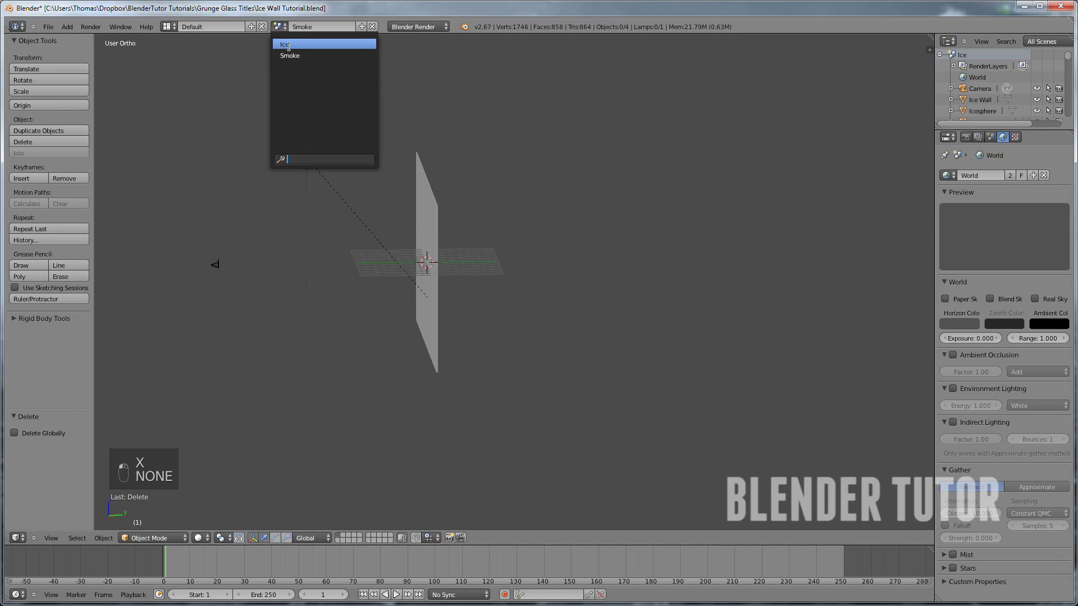
left_click(290, 47)
left_click(281, 28)
left_click(290, 53)
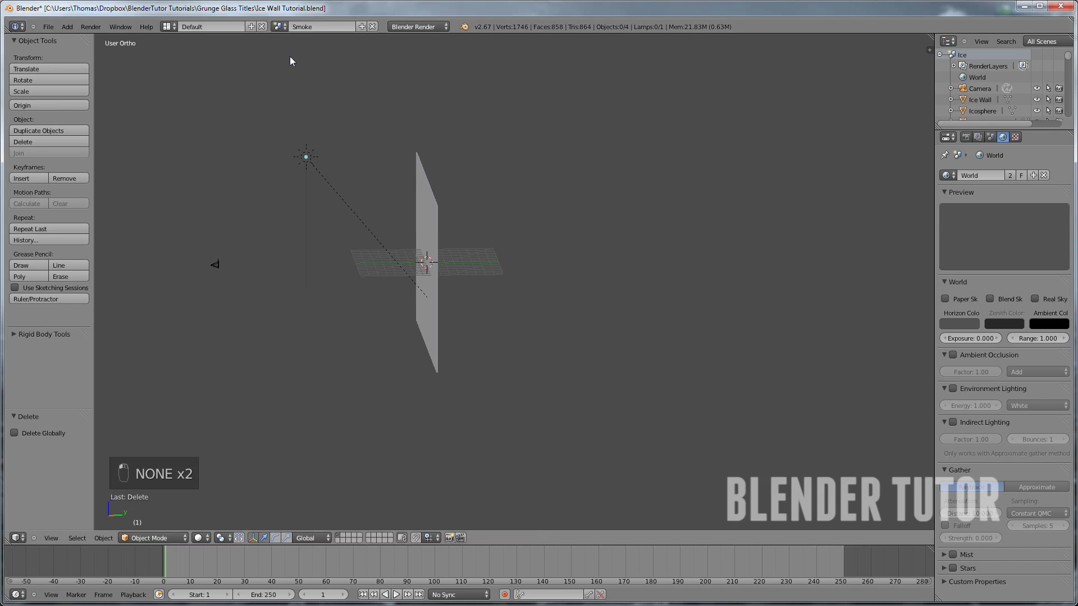
scroll(468, 253, "up", 1)
scroll(468, 254, "up", 1)
scroll(466, 252, "down", 2)
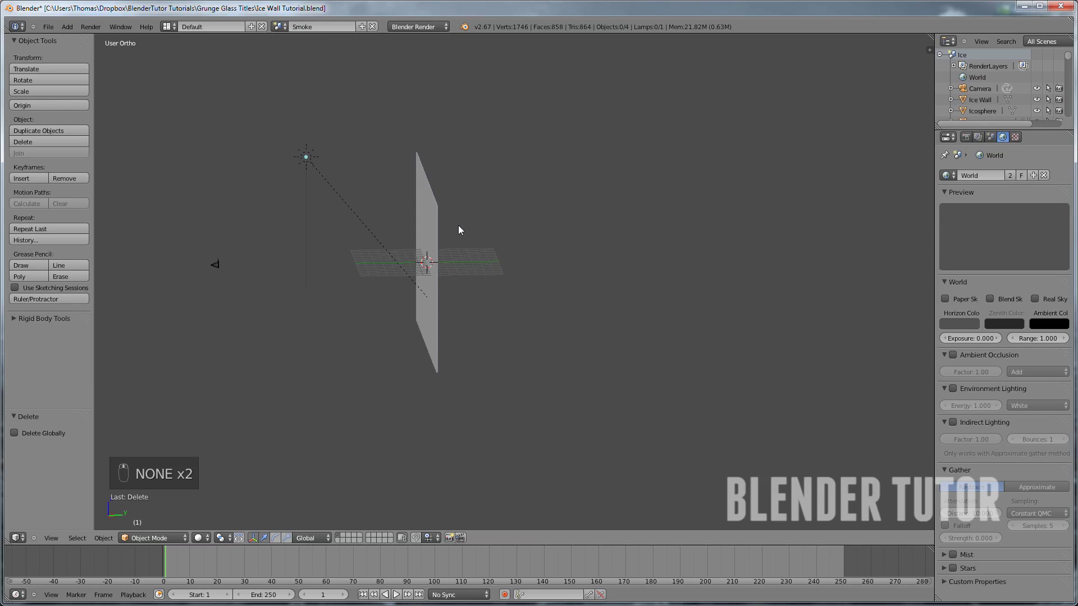
middle_click_drag(458, 226, 490, 273, "shift")
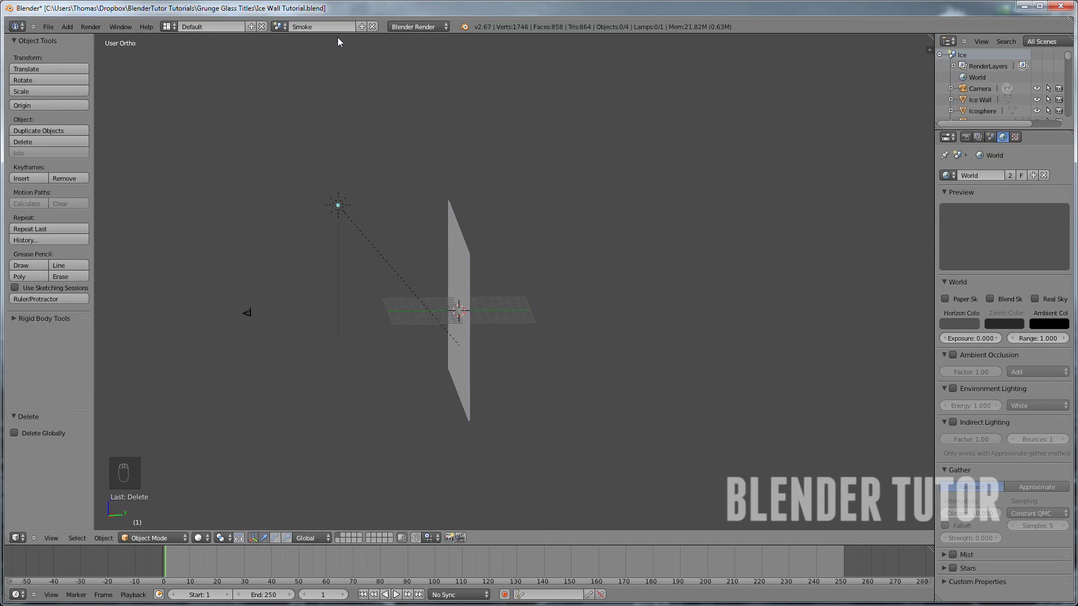
Try moving the Ice scene's camera about 2.27 units along Y, undo the move and return to the Smoke scene
left_click(278, 25)
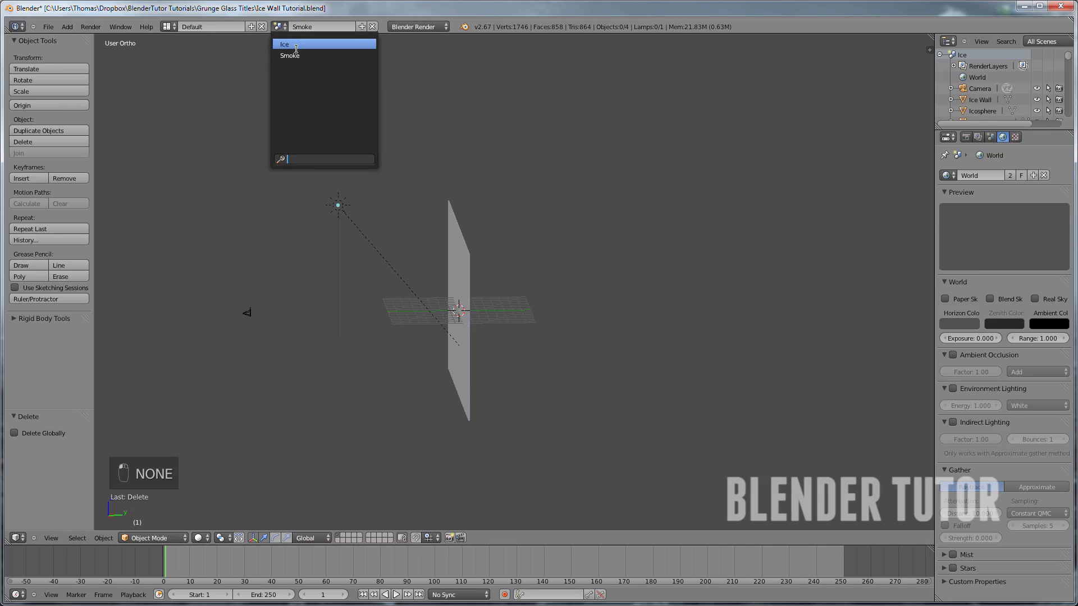
left_click(296, 45)
right_click(249, 314)
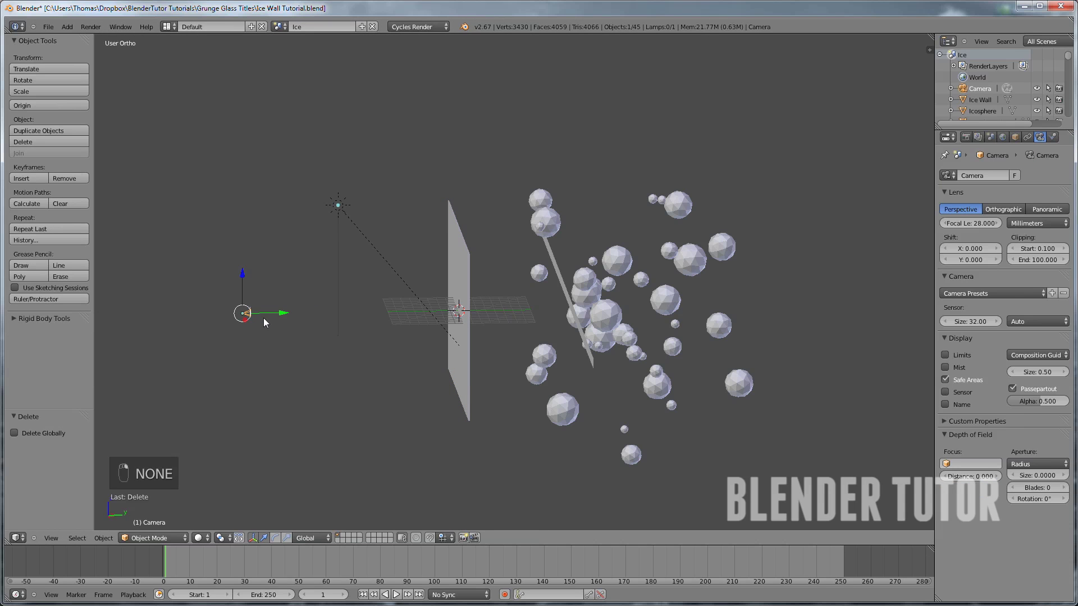
left_click_drag(283, 314, 309, 311)
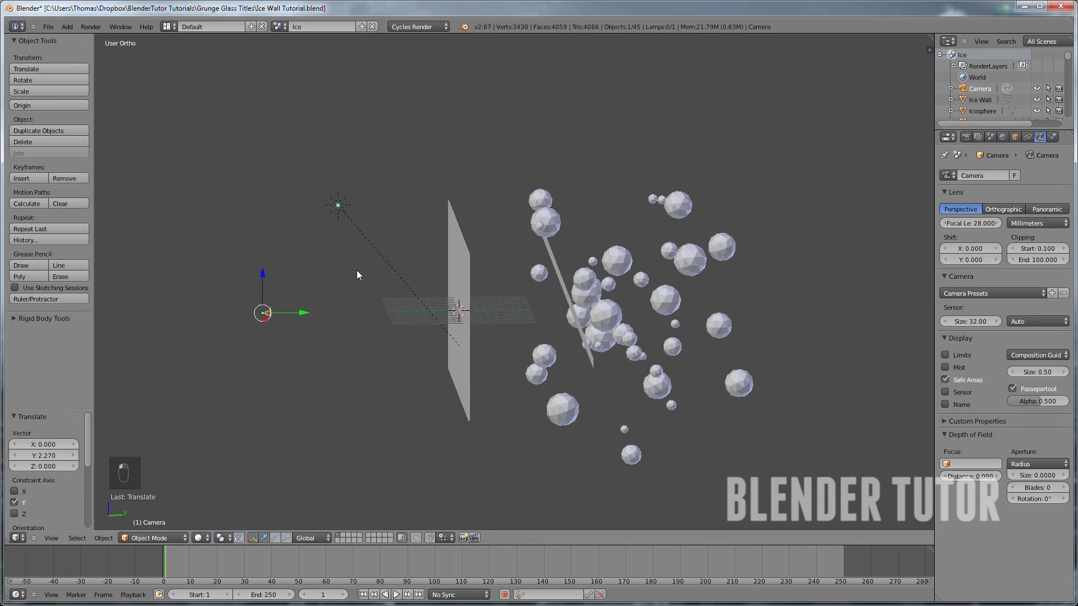
key("ctrl+z")
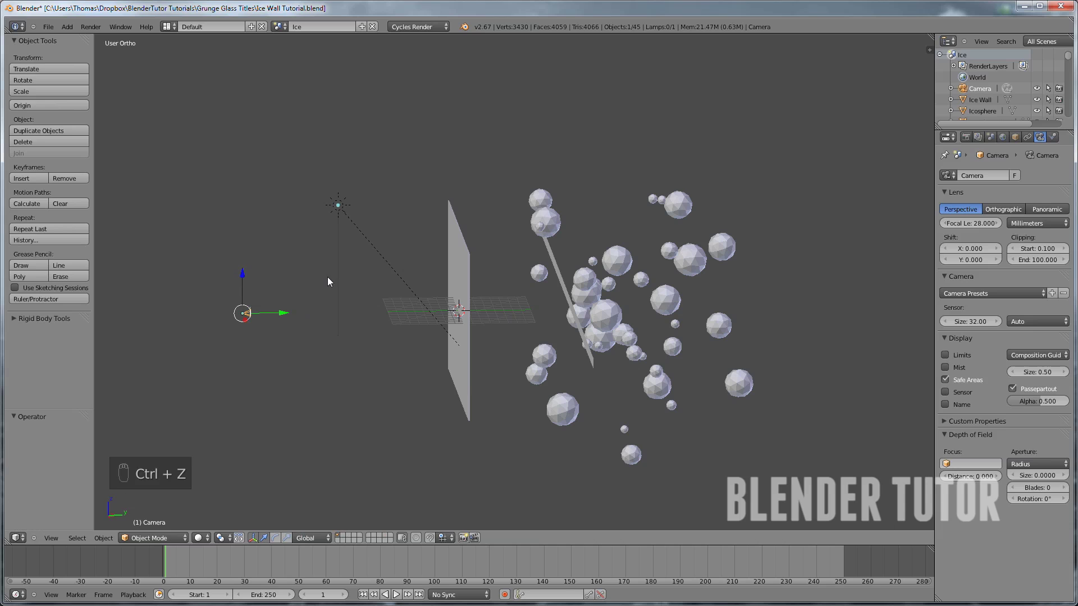
left_click(279, 27)
left_click(293, 55)
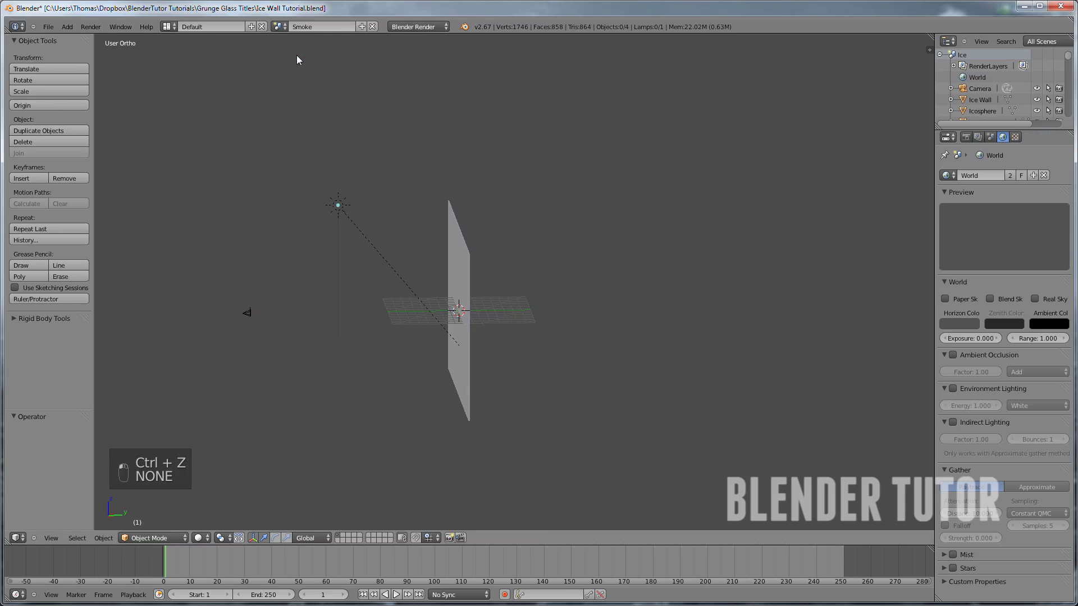
Examine the camera, ice wall and sun lamp that the Smoke scene shares with the Ice scene
right_click(252, 314)
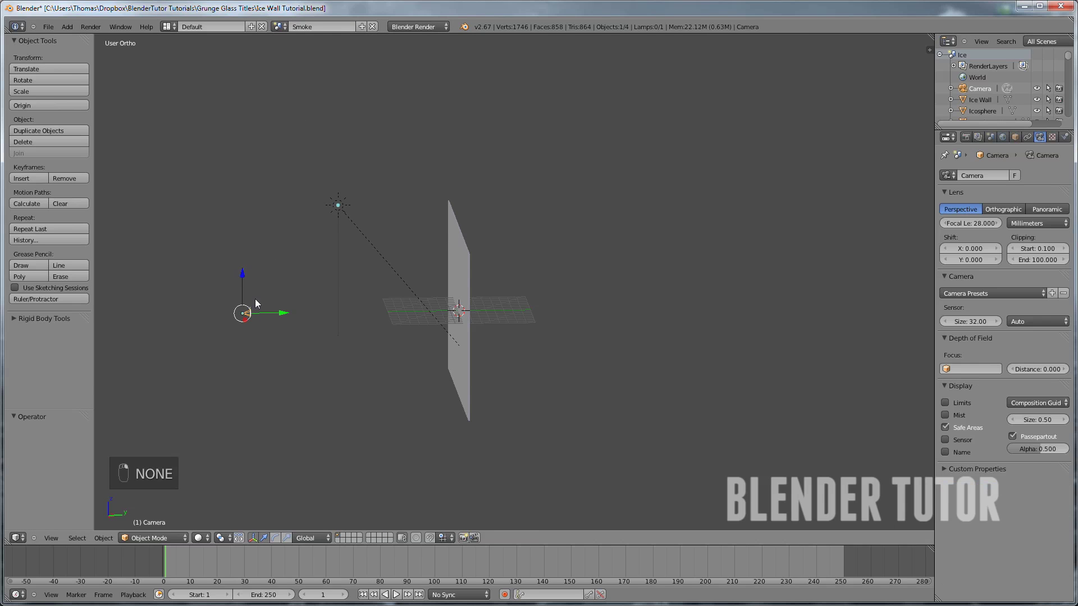
left_click(279, 26)
left_click(289, 45)
left_click(279, 27)
left_click(290, 55)
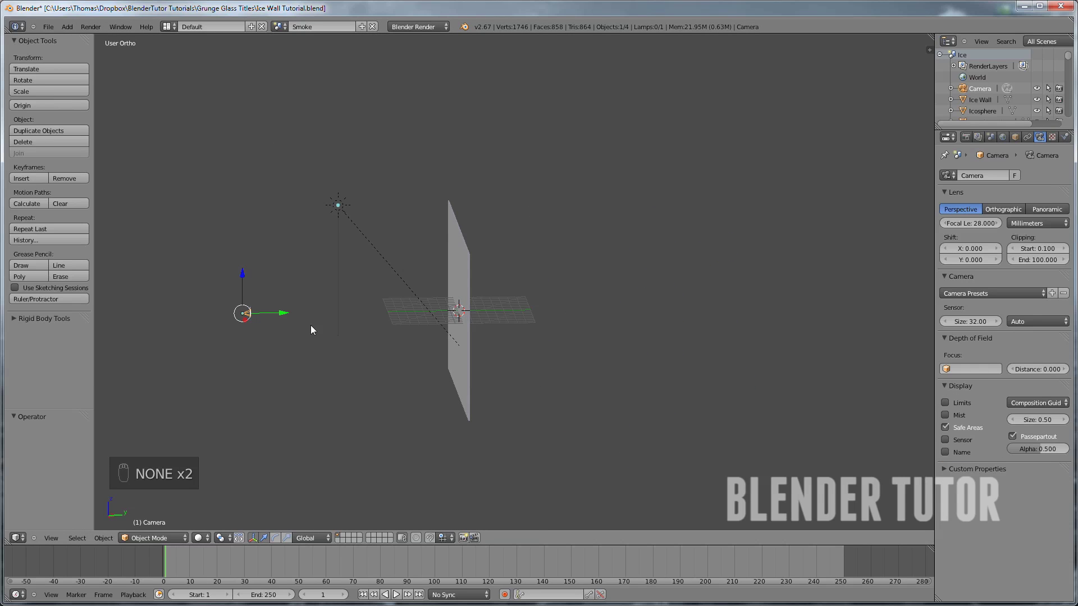
right_click(463, 305)
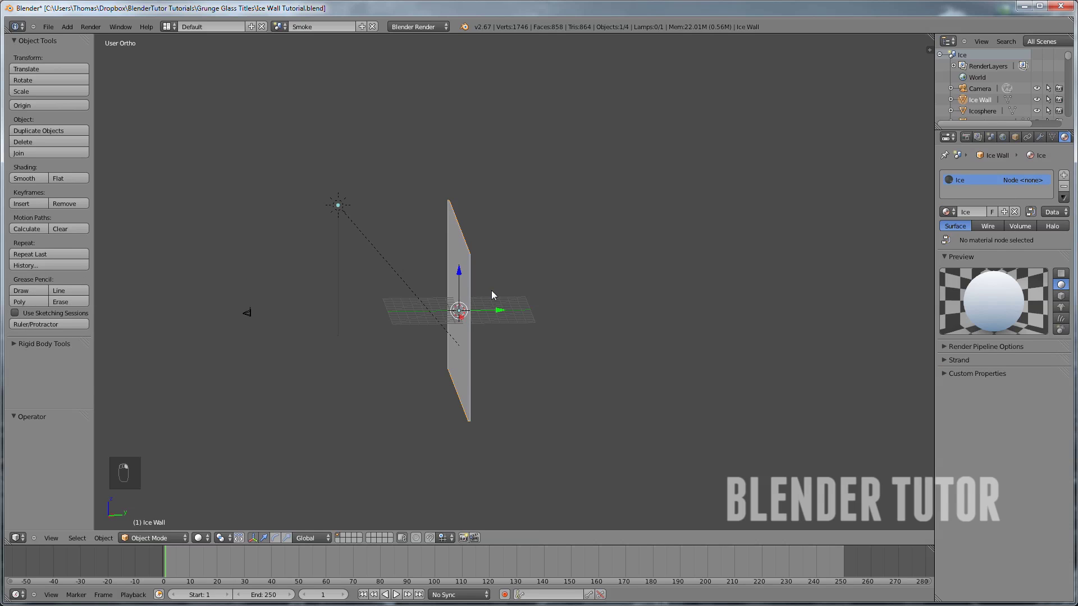
middle_click_drag(480, 284, 422, 291)
right_click(337, 221)
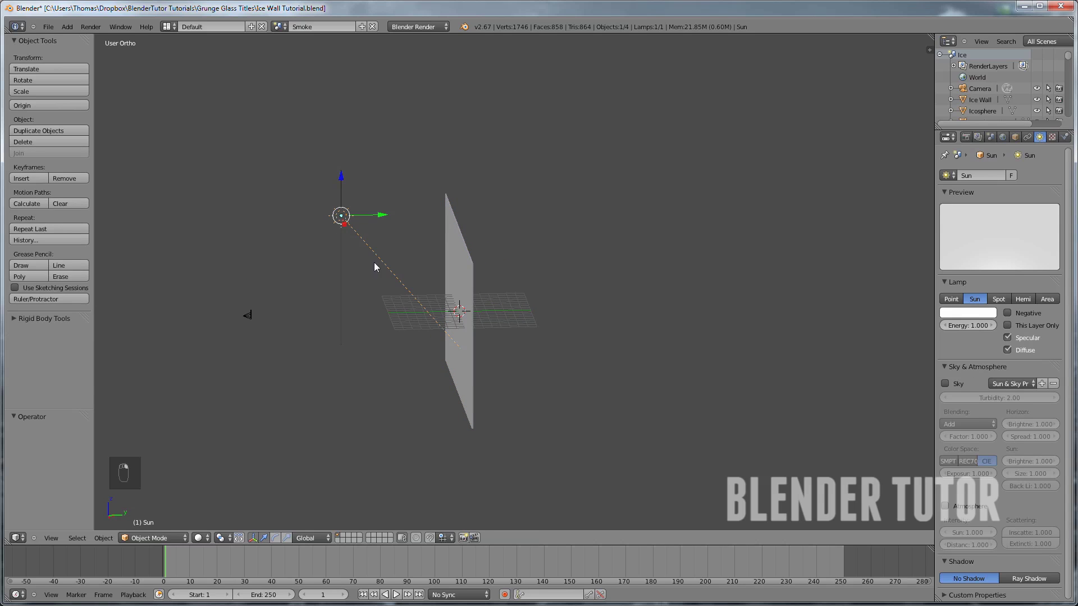
Duplicate the ice wall's top face in place and separate the copy into its own object
right_click(468, 283)
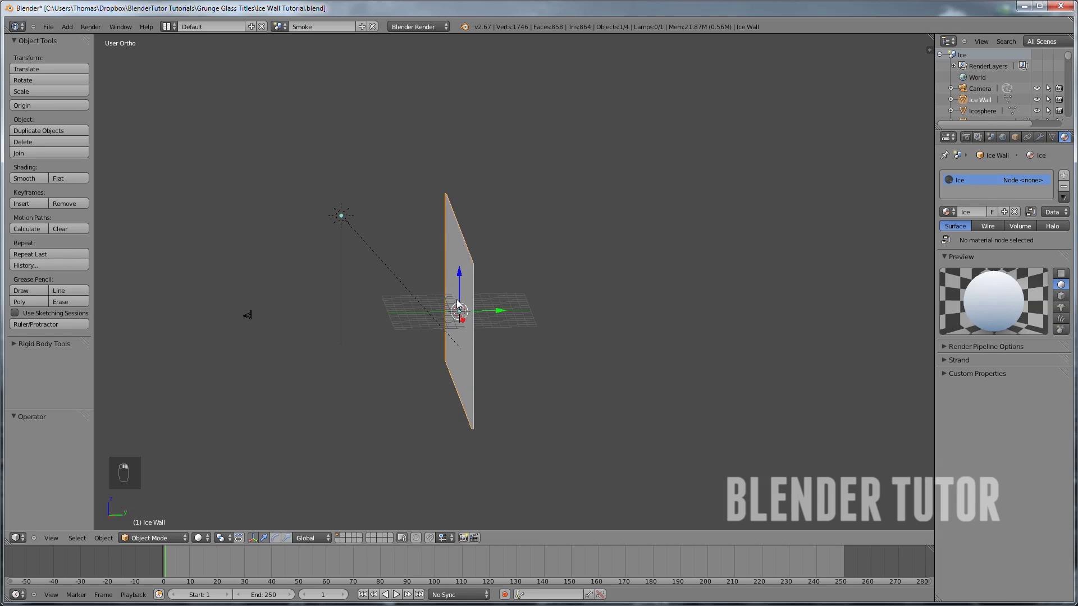
scroll(446, 295, "up", 3)
key("Tab")
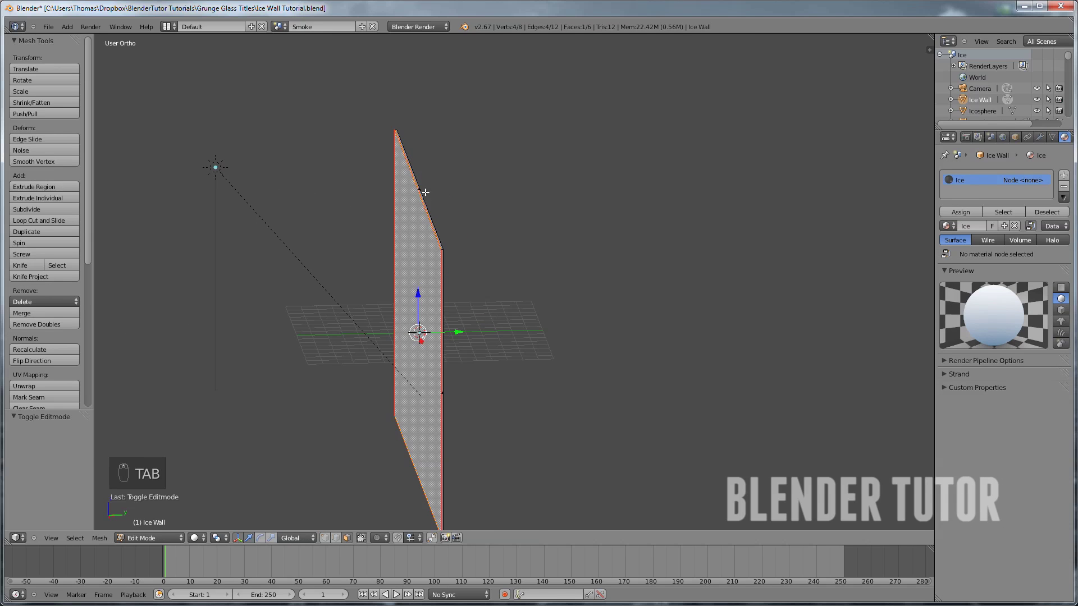
right_click(422, 194)
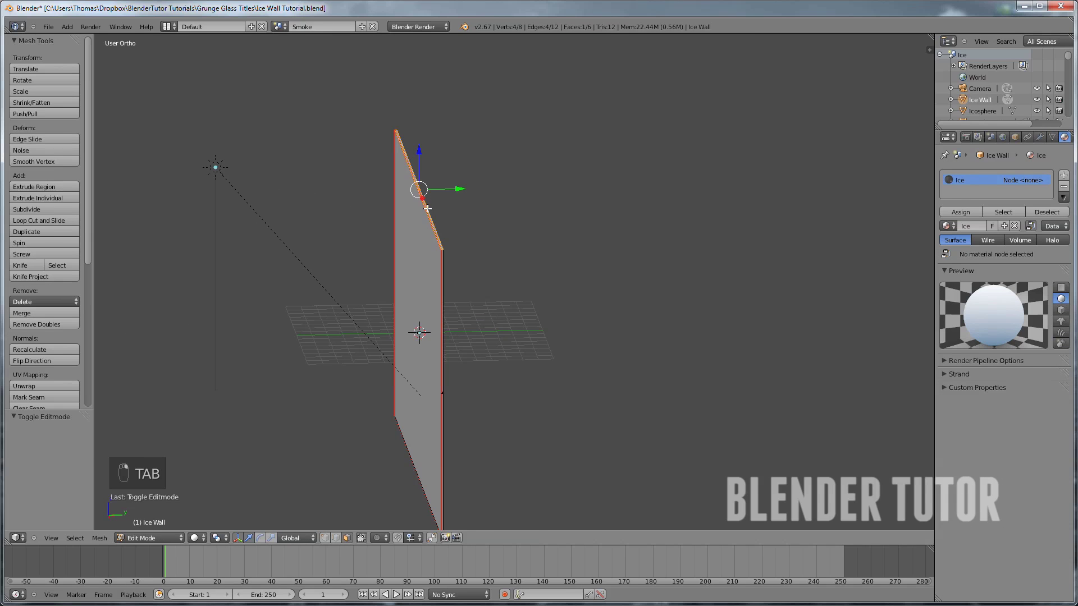
key("KP_Decimal")
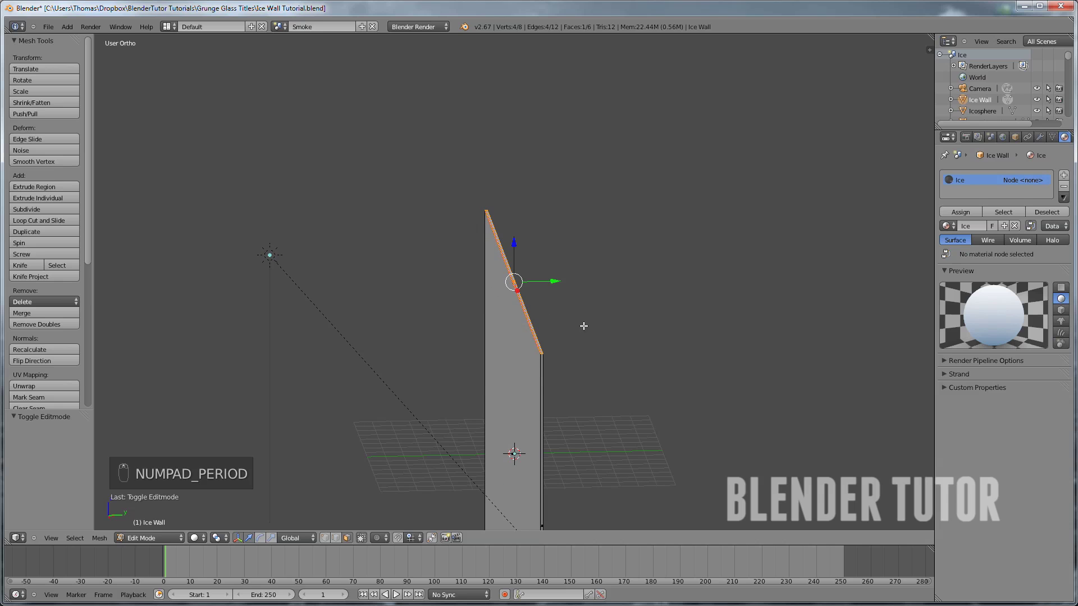
key("shift+d")
right_click(581, 300)
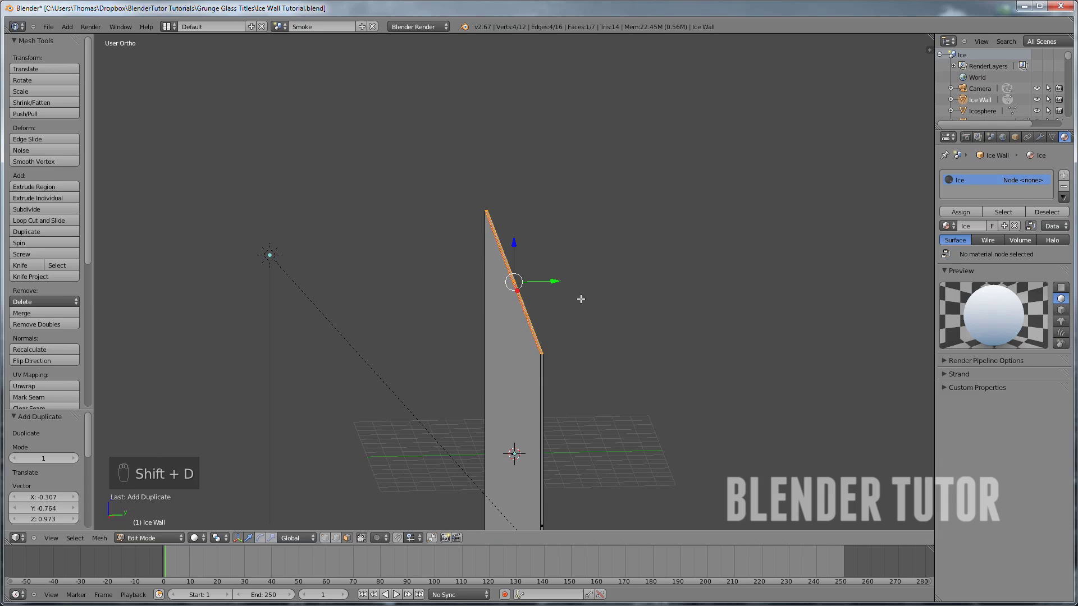
key("p")
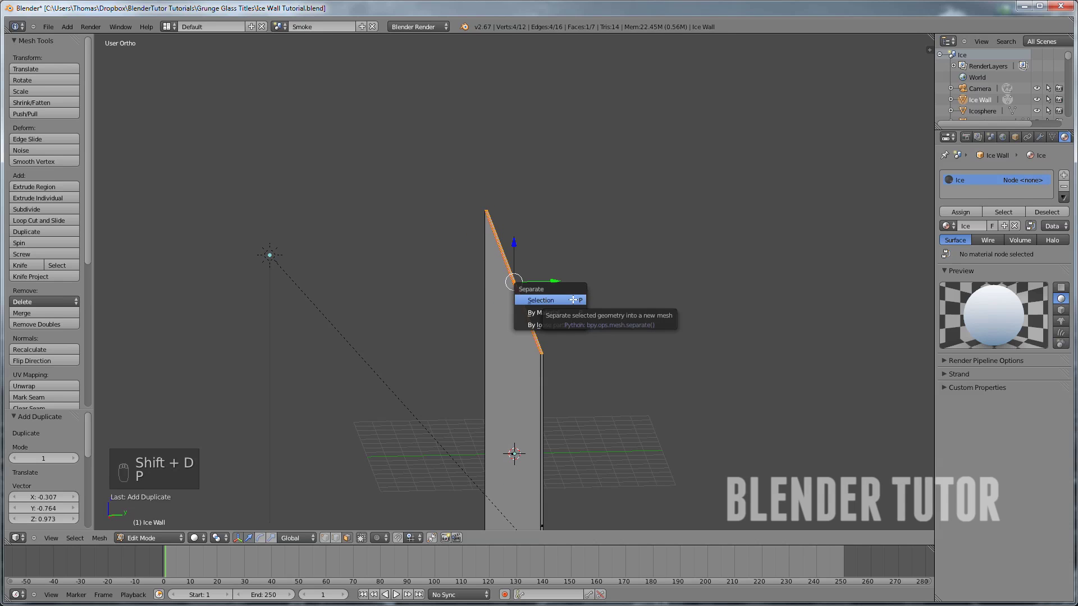
left_click(571, 301)
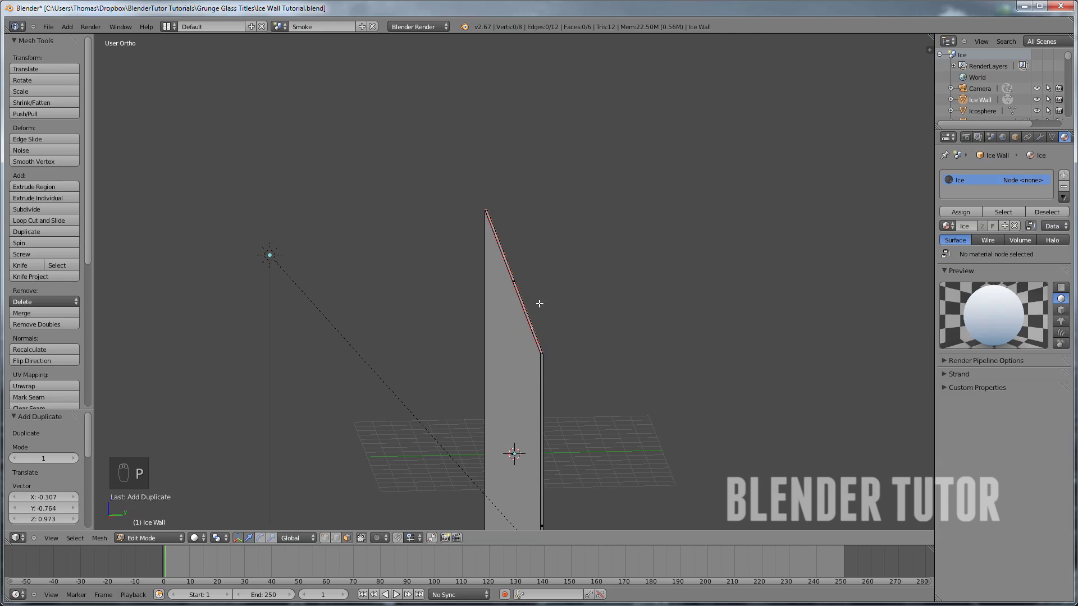
key("Tab")
Move the separated top face about -0.91 units along Y and scale it by about 6.38 along Y
right_click(532, 324)
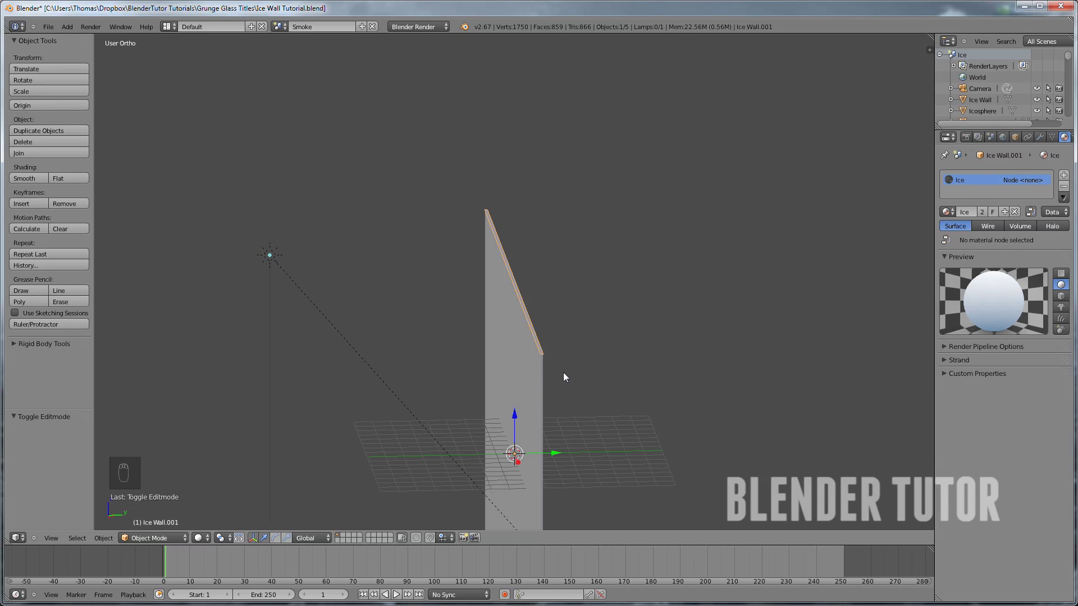
key("g")
key("y")
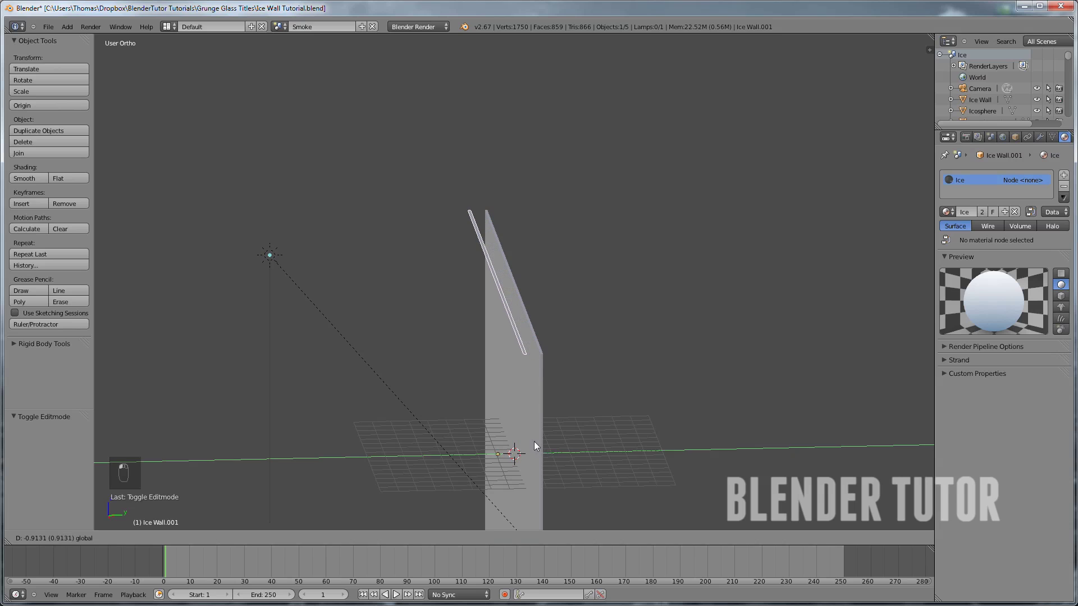
left_click(534, 444)
key("s")
key("y")
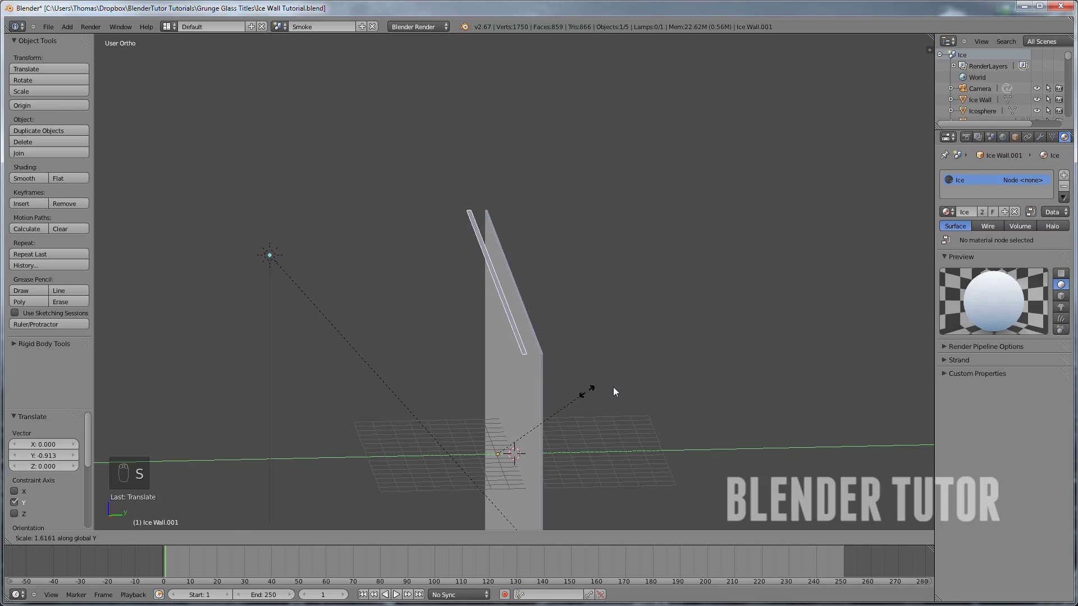
left_click(871, 240)
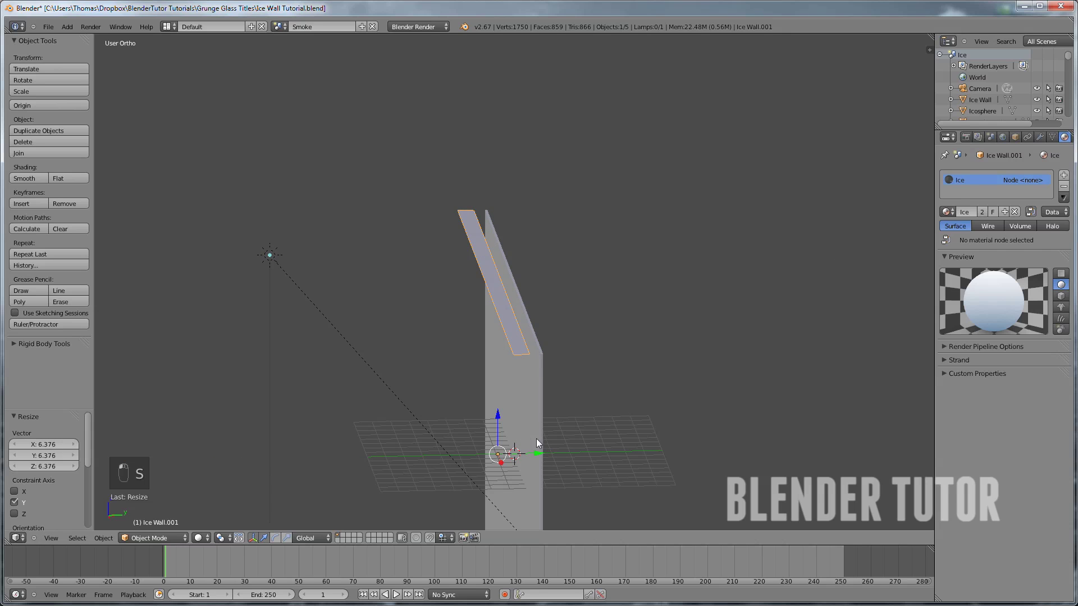
Widen the strip further along Y and move it along Y by about 0.551 and -0.0235, just in front of the wall
key("s")
key("y")
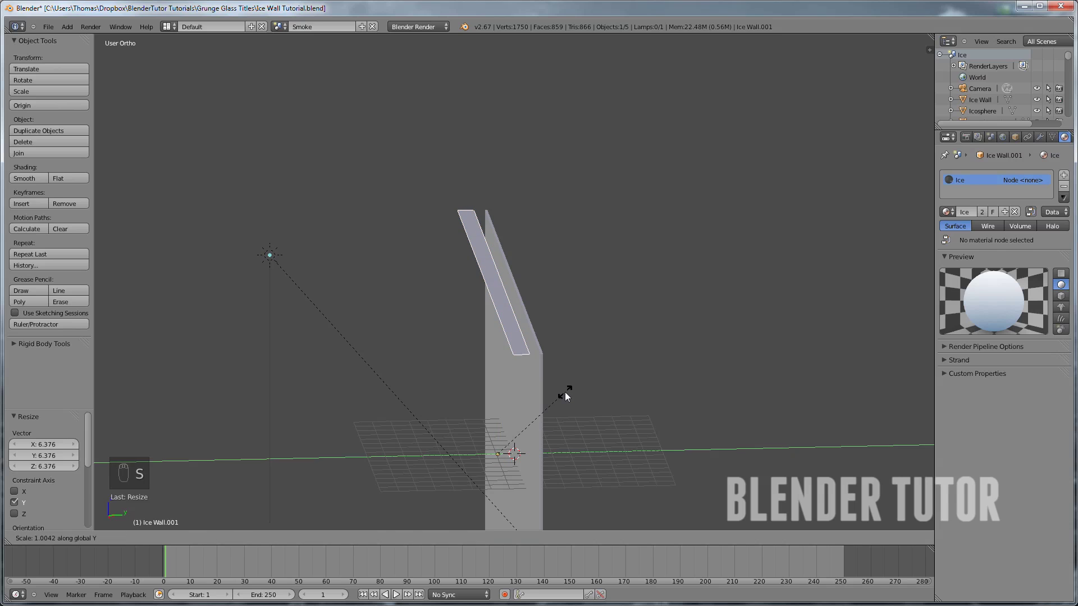
left_click(593, 386)
left_click_drag(538, 456, 549, 449)
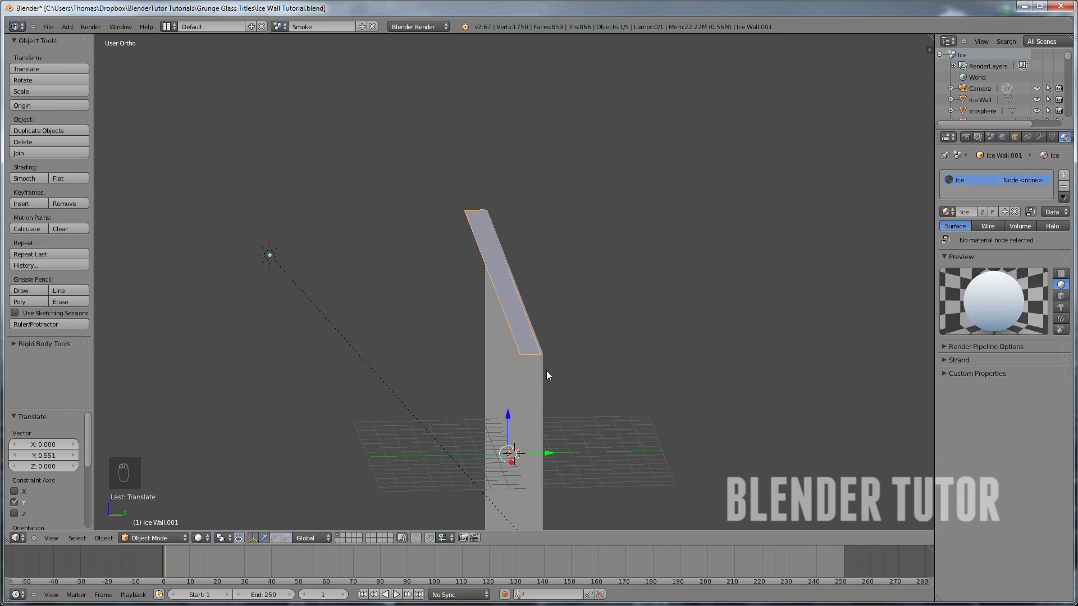
key("KP_3")
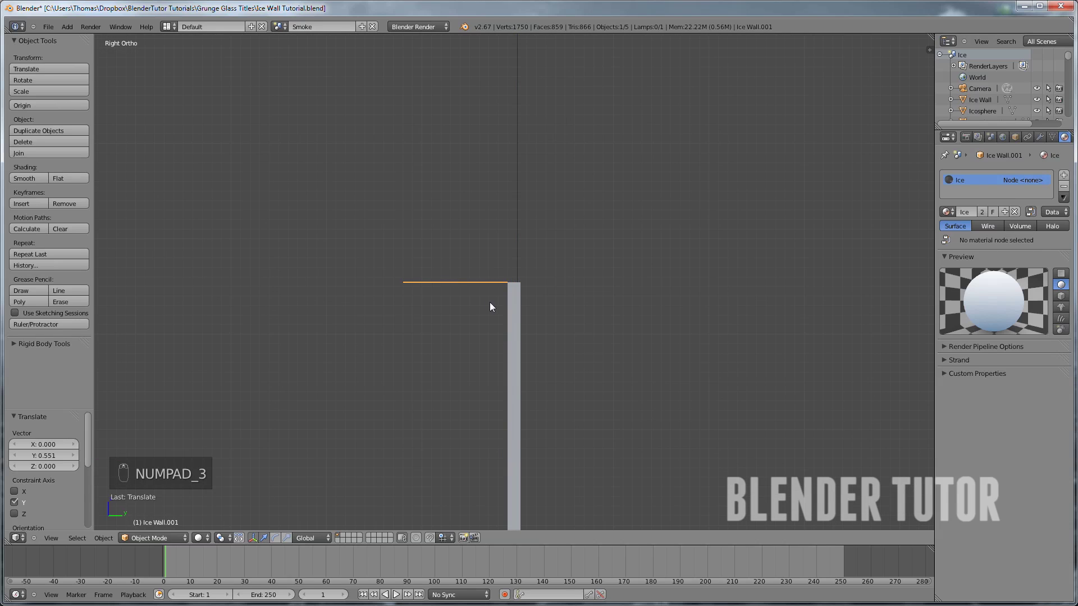
key("g")
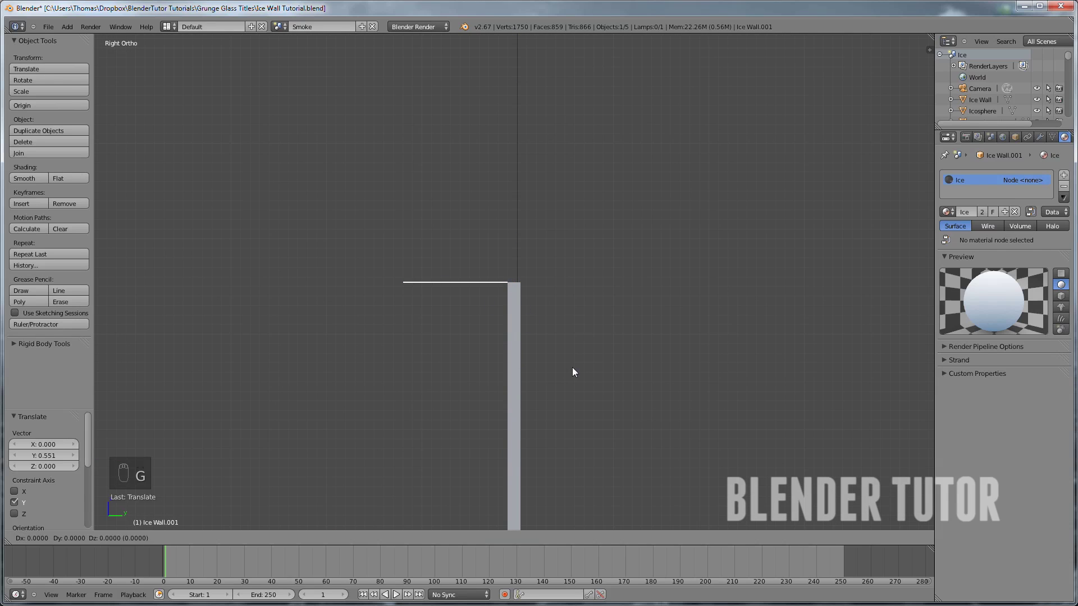
left_click(525, 325)
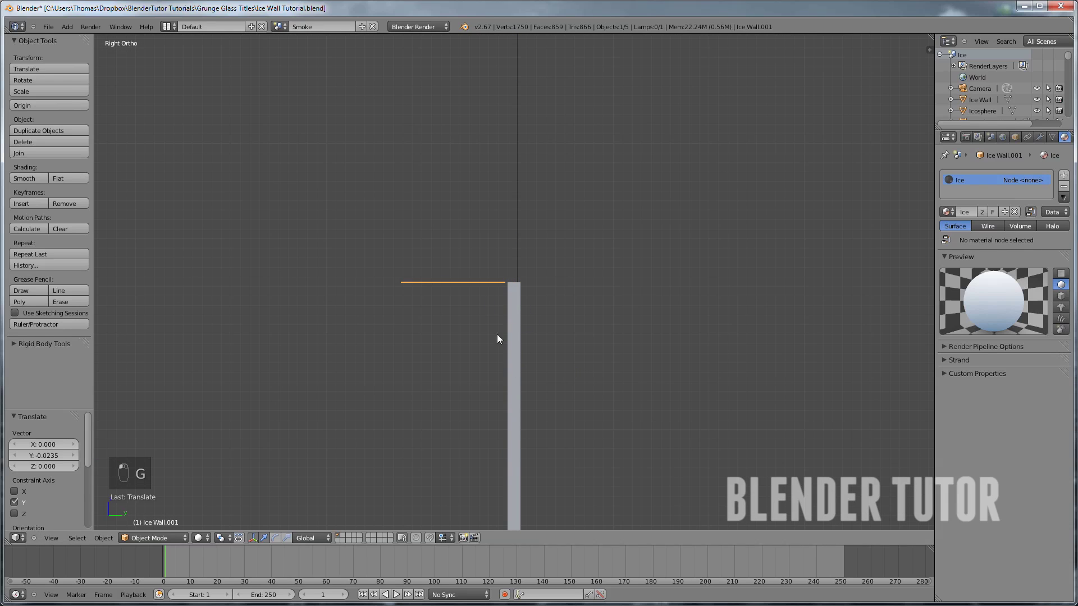
Delete the original ice wall from the Smoke scene, keeping the strip and the text
scroll(505, 348, "down", 5)
right_click(518, 355)
middle_click_drag(516, 376, 490, 171, "shift")
key("x")
left_click(491, 219)
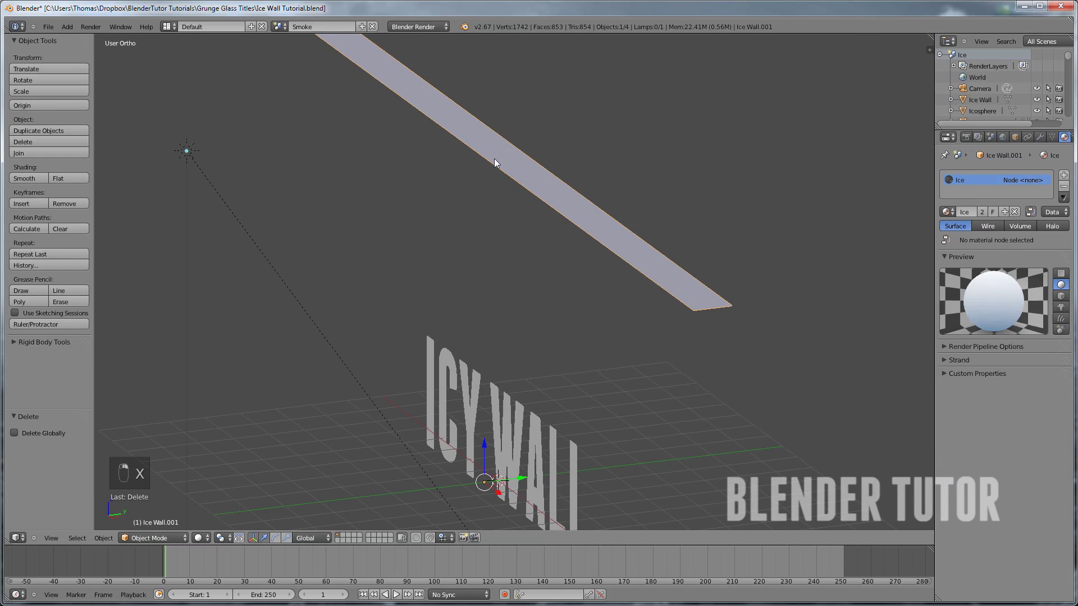
Rename the strip above the text as Smoke Emitter
scroll(510, 339, "down", 4)
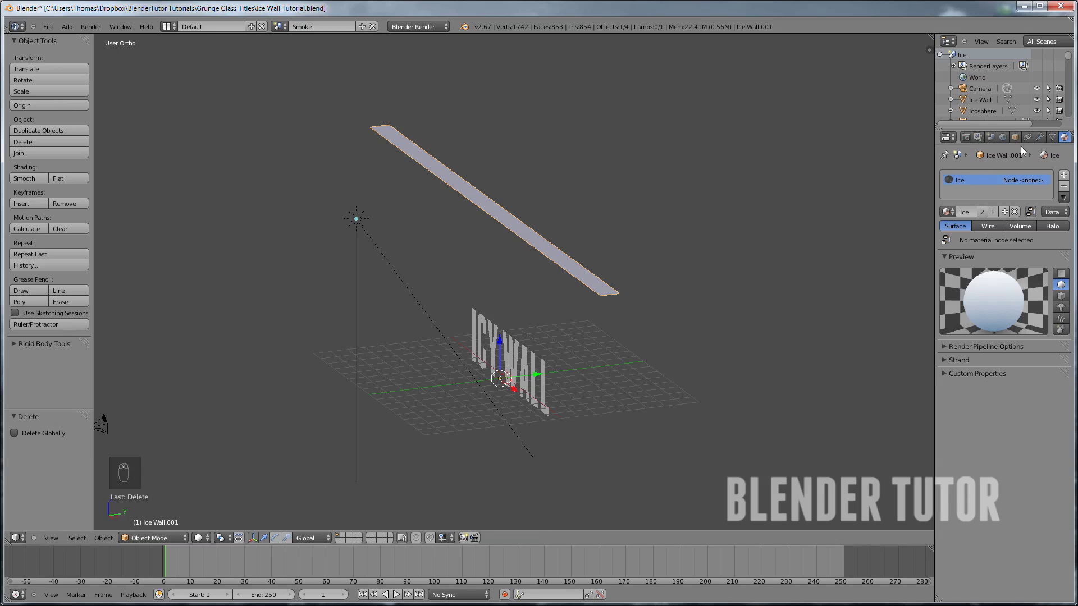
scroll(1043, 136, "down", 3)
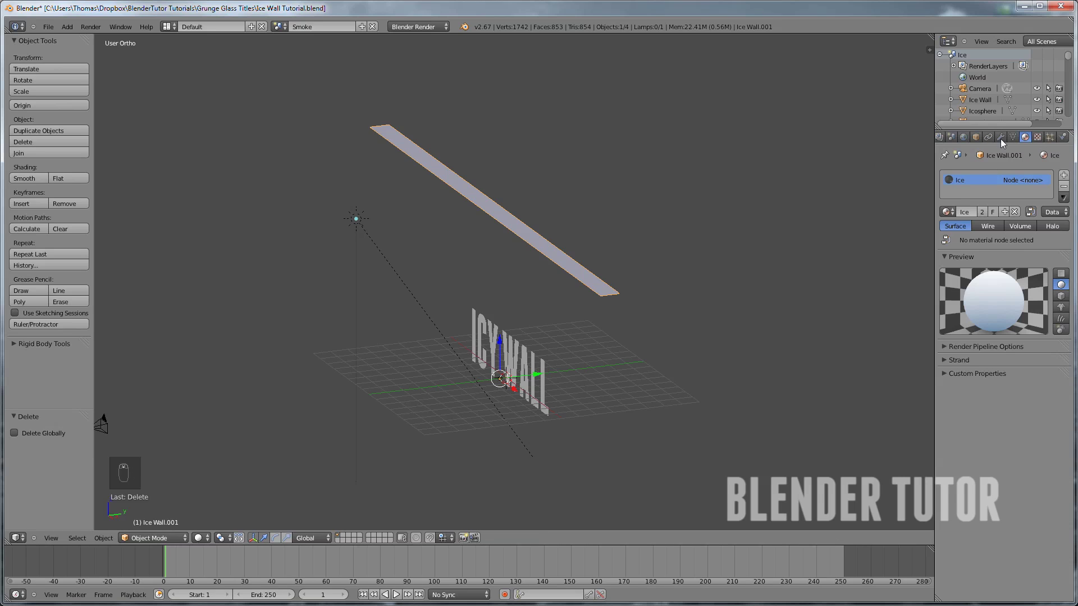
left_click(977, 137)
left_click(979, 174)
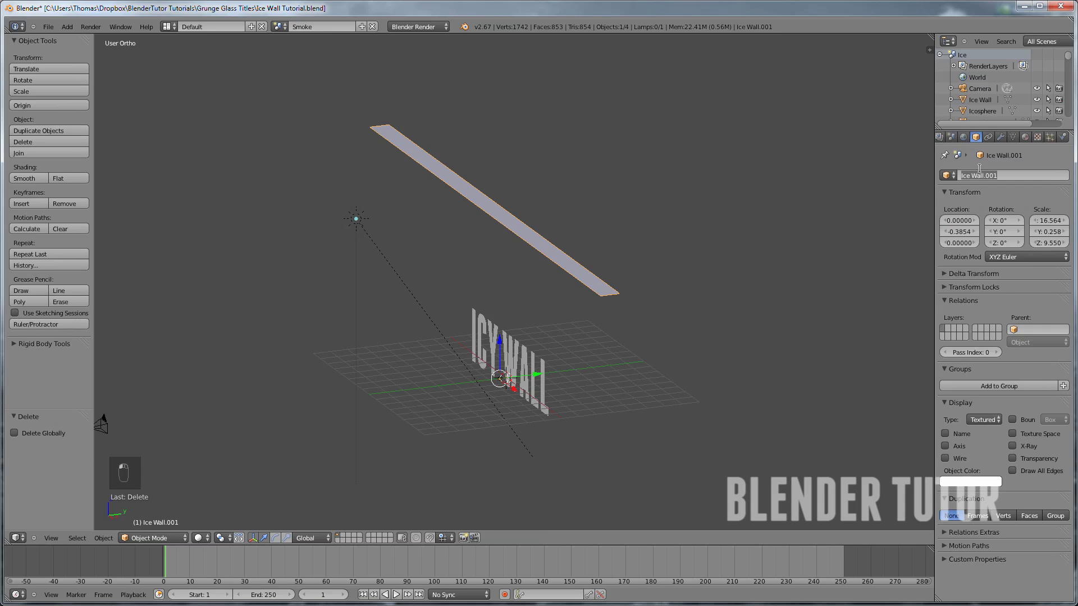
type("Smoke Emitter")
key("Return")
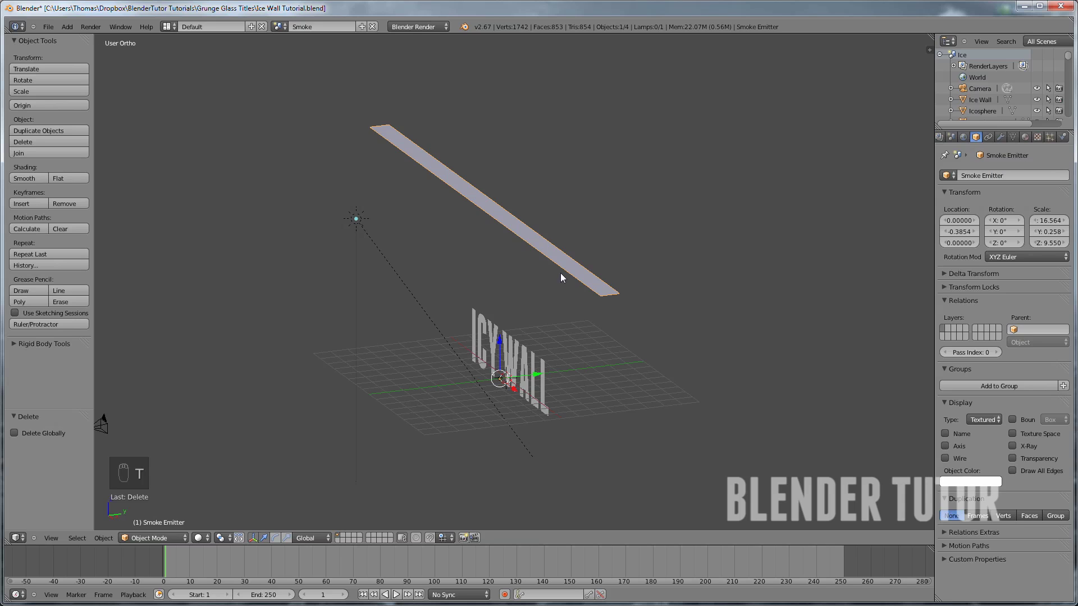
Remove the Ice material slot from the Smoke Emitter and delete the text object from the Smoke scene
left_click(1025, 137)
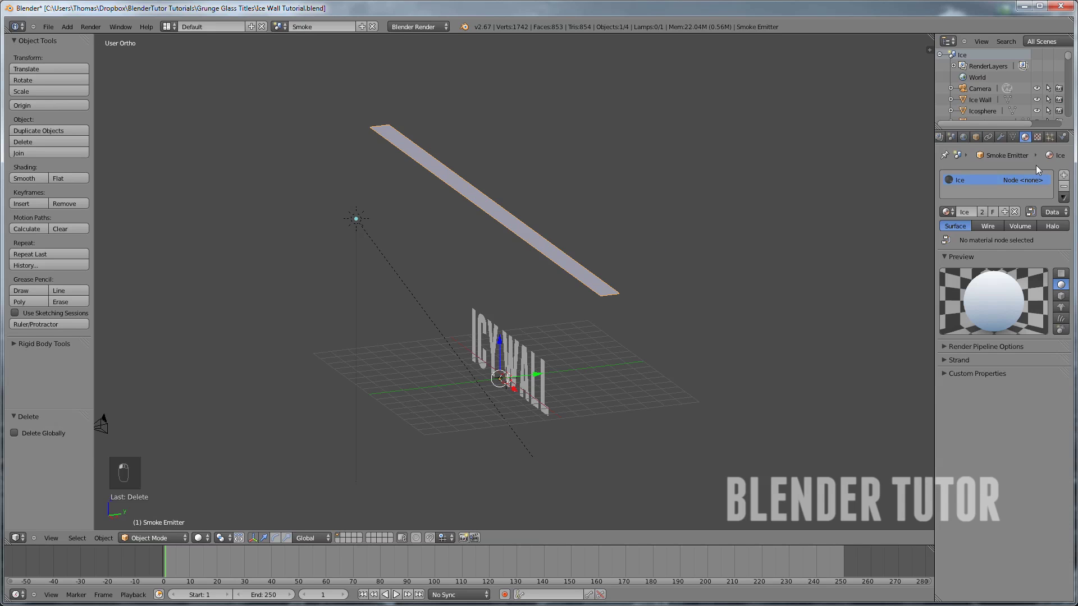
left_click(1063, 186)
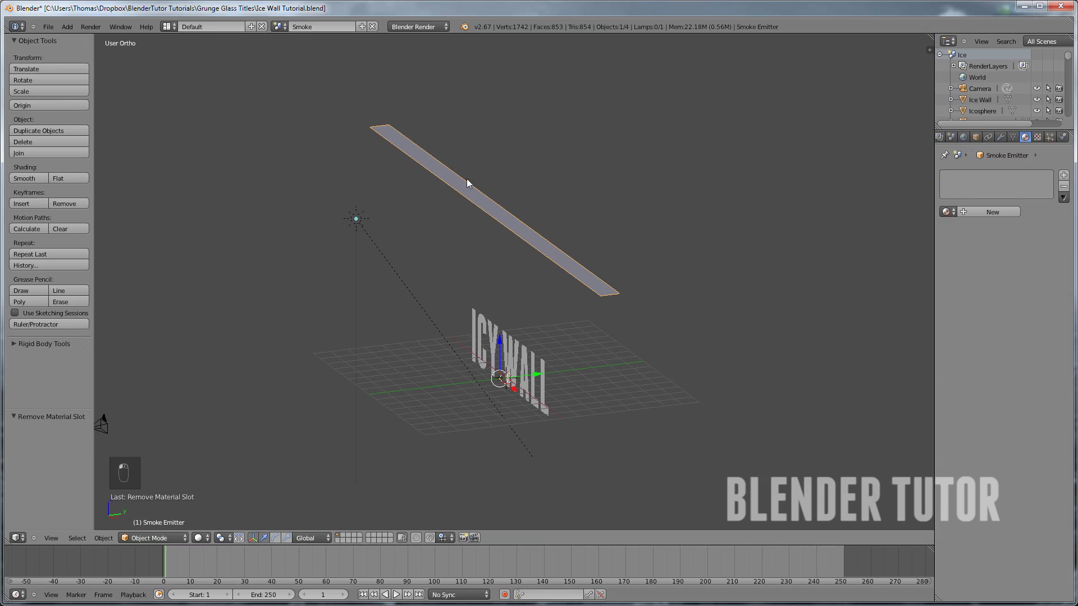
right_click(522, 365)
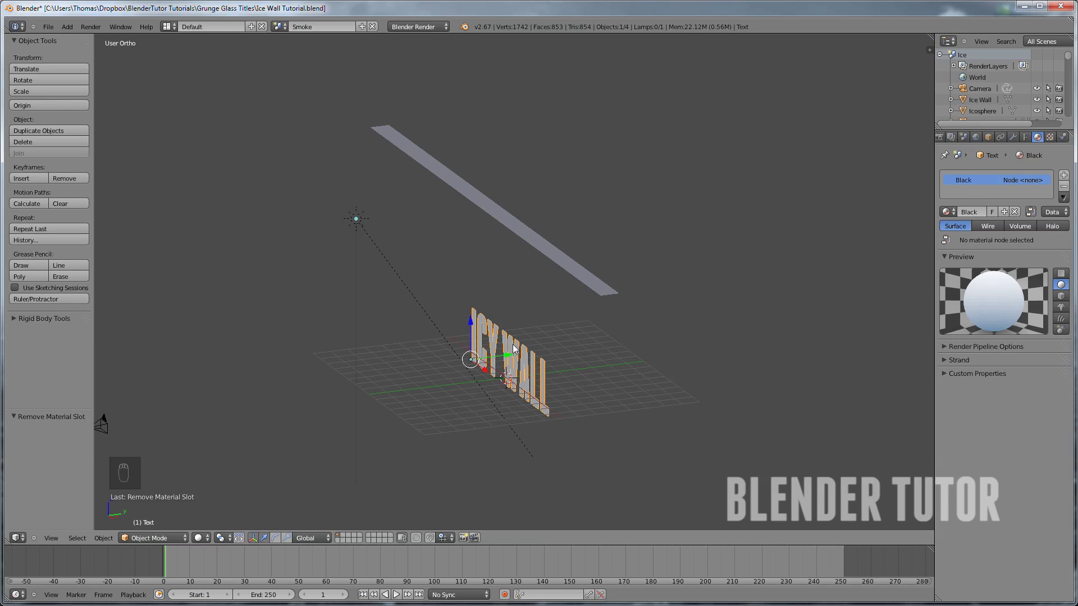
key("x")
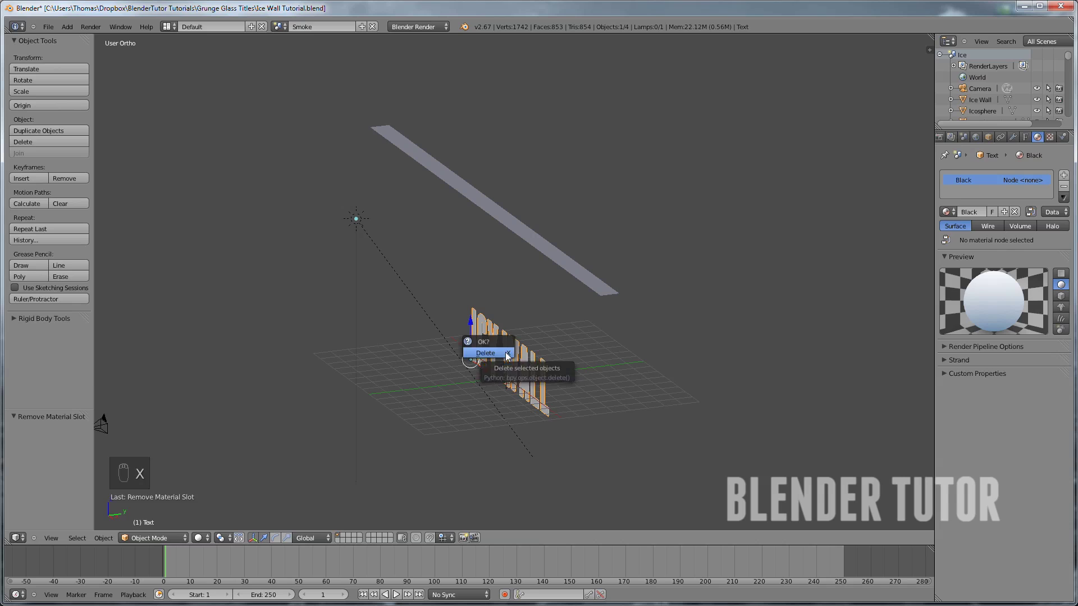
left_click(507, 354)
Apply Quick Smoke to the Smoke Emitter strip
right_click(558, 252)
middle_click_drag(549, 306, 568, 288)
key("space")
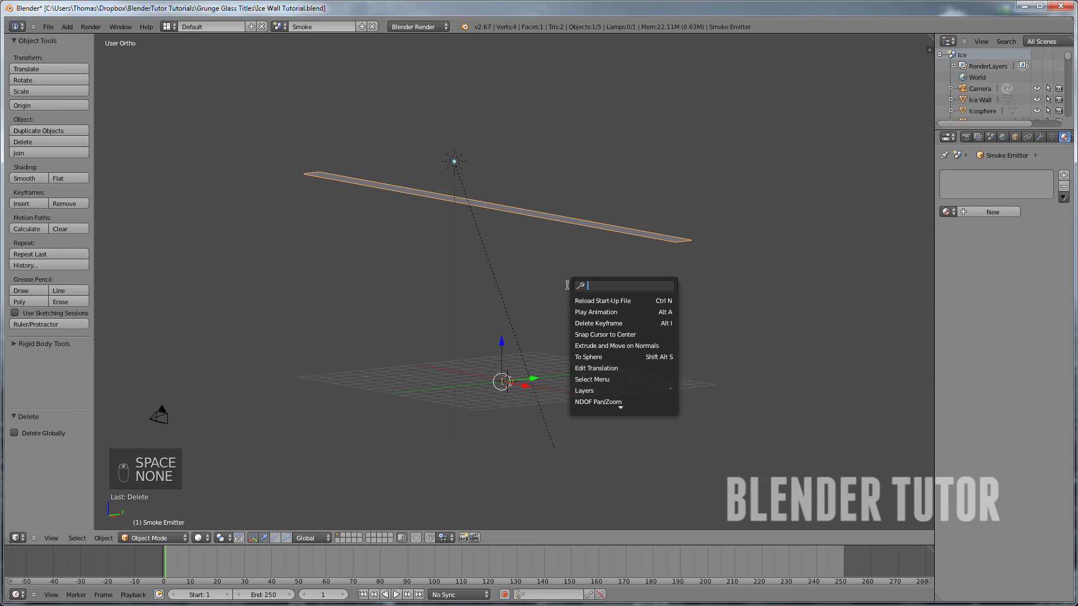
type("quick")
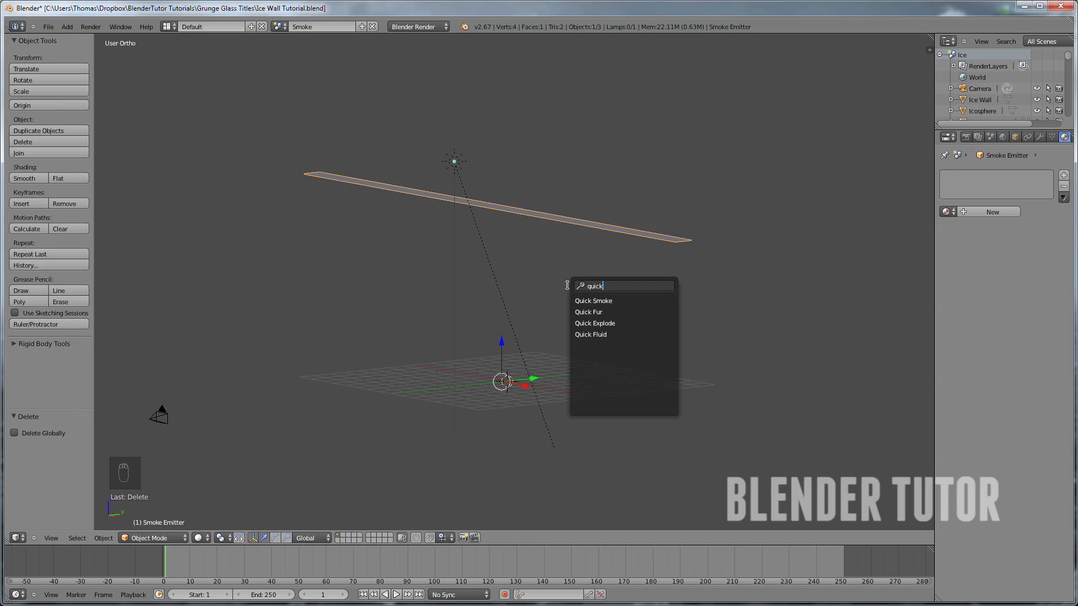
left_click(601, 302)
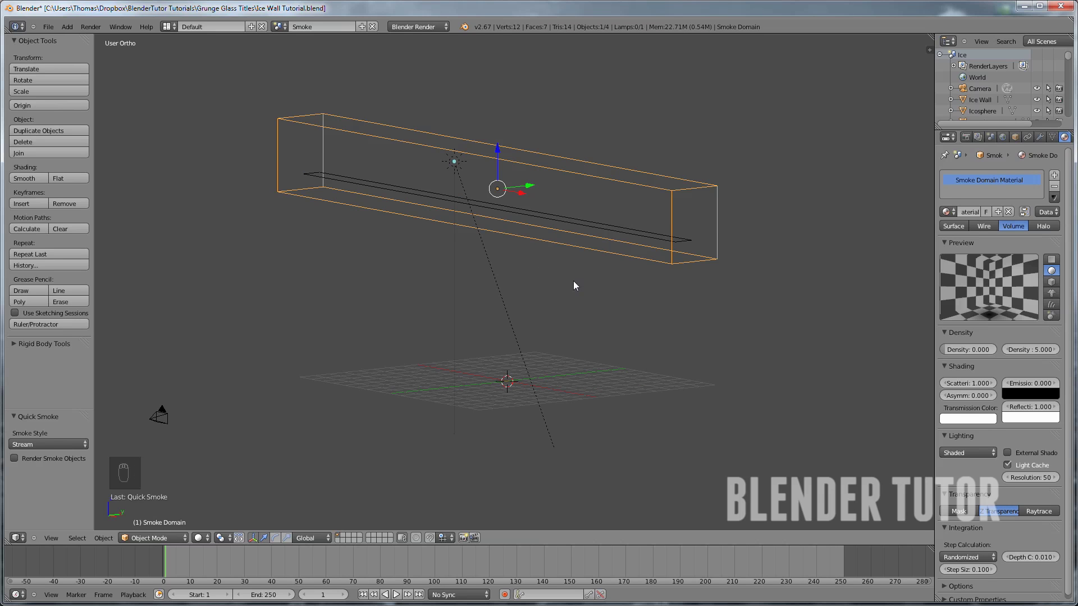
Scale the smoke domain by about 1.403 and move it about -1.243 along Y and -2.669 along Z
middle_click_drag(639, 252, 564, 241)
key("KP_3")
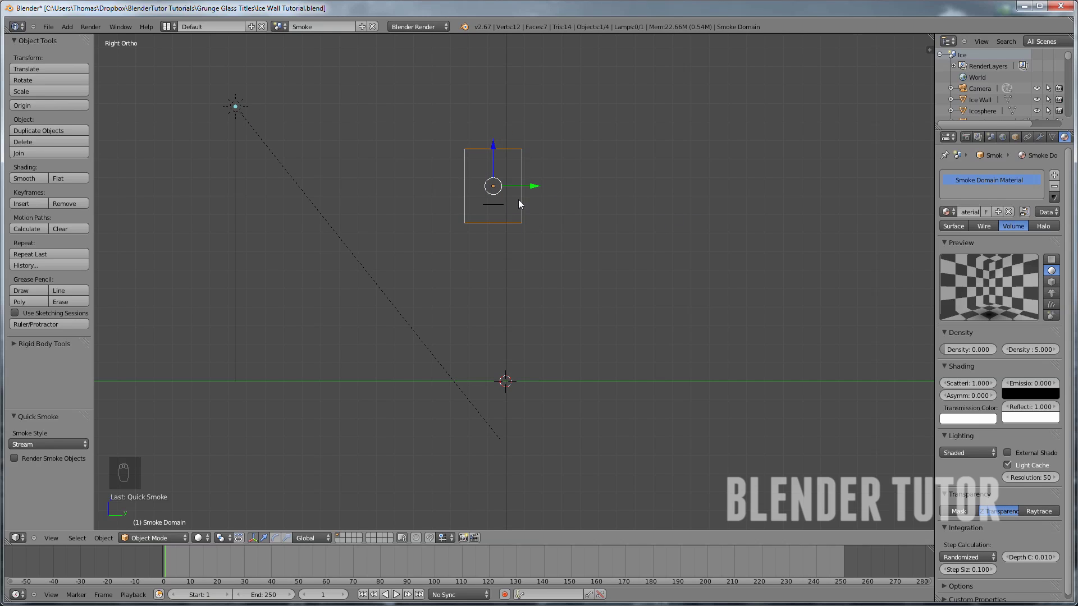
key("s")
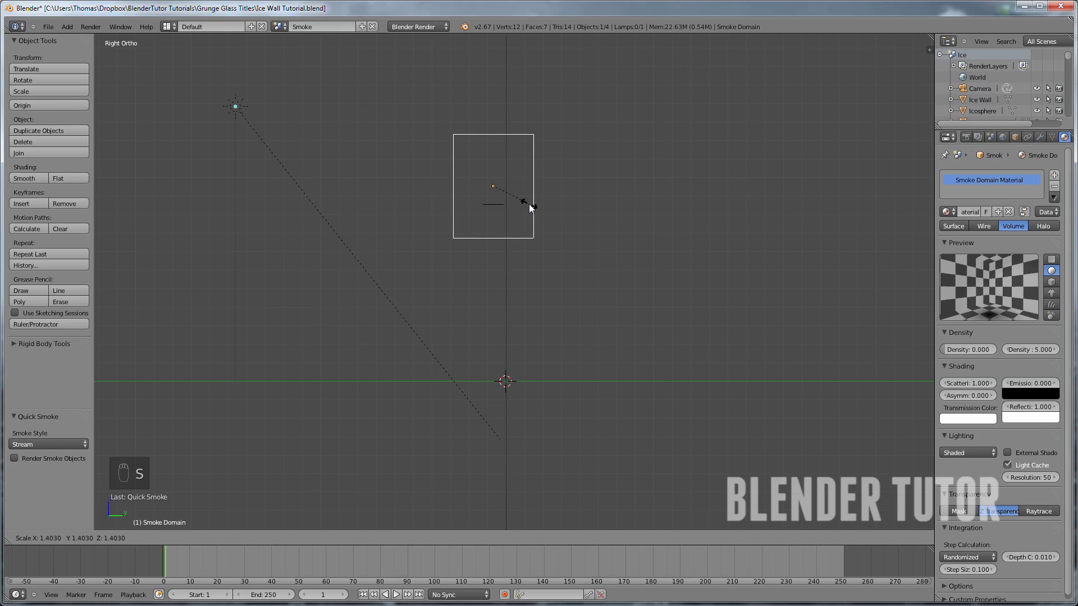
left_click(531, 207)
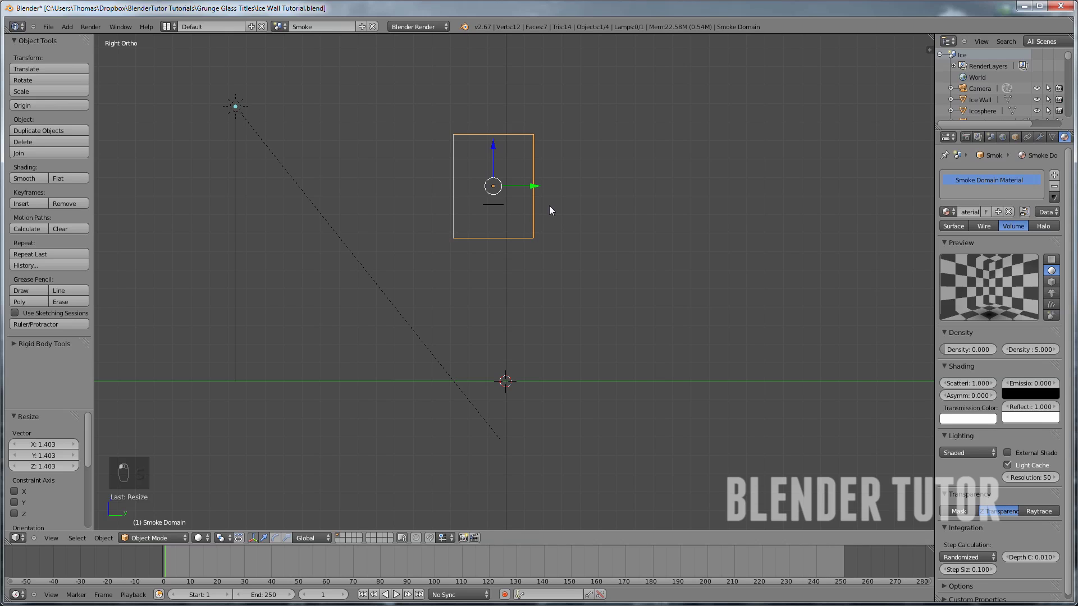
key("g")
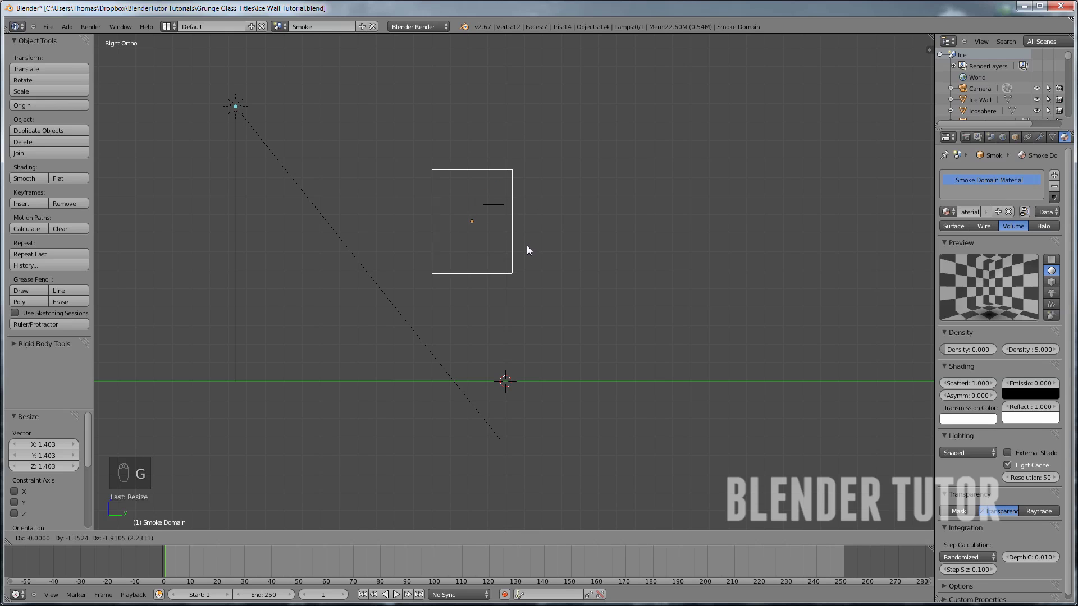
left_click(526, 256)
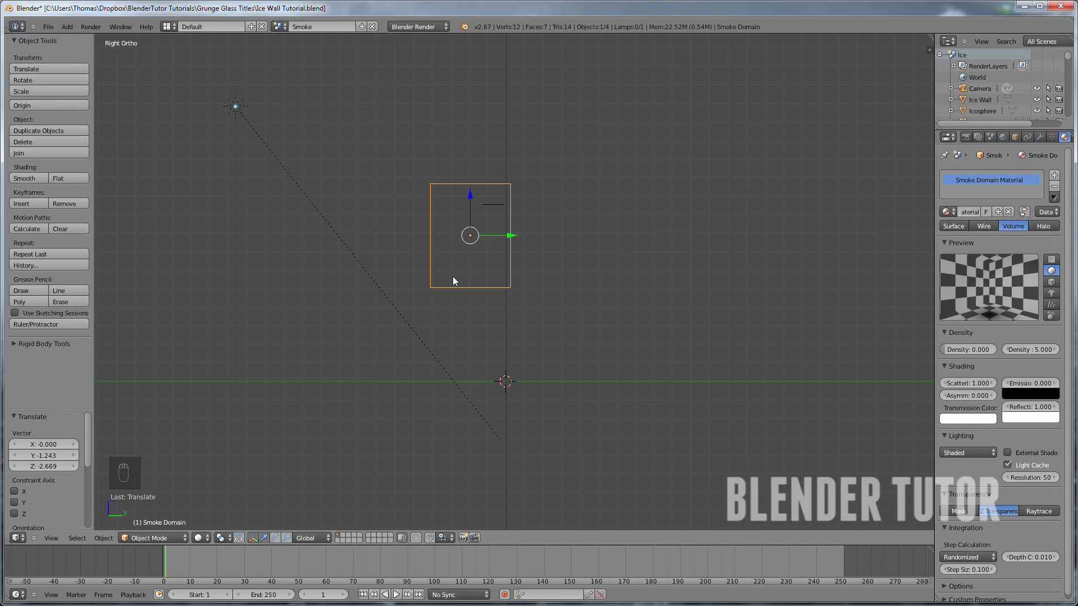
Stretch the smoke domain by about 4.045 along Z and lower it by about 6.854 along Z
scroll(449, 244, "down", 4)
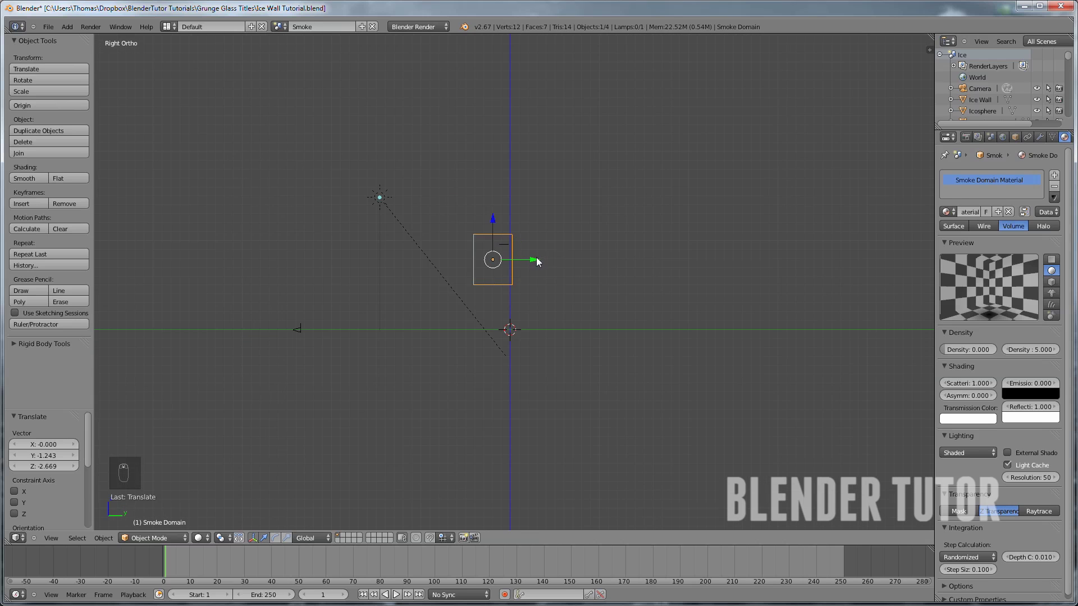
key("s")
key("z")
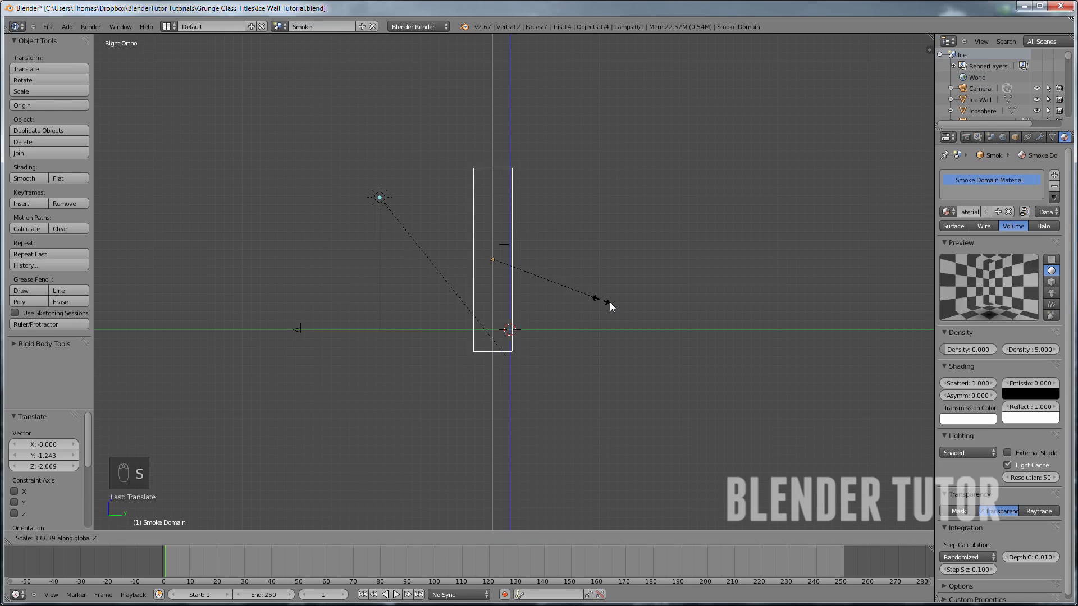
left_click(613, 306)
key("g")
key("z")
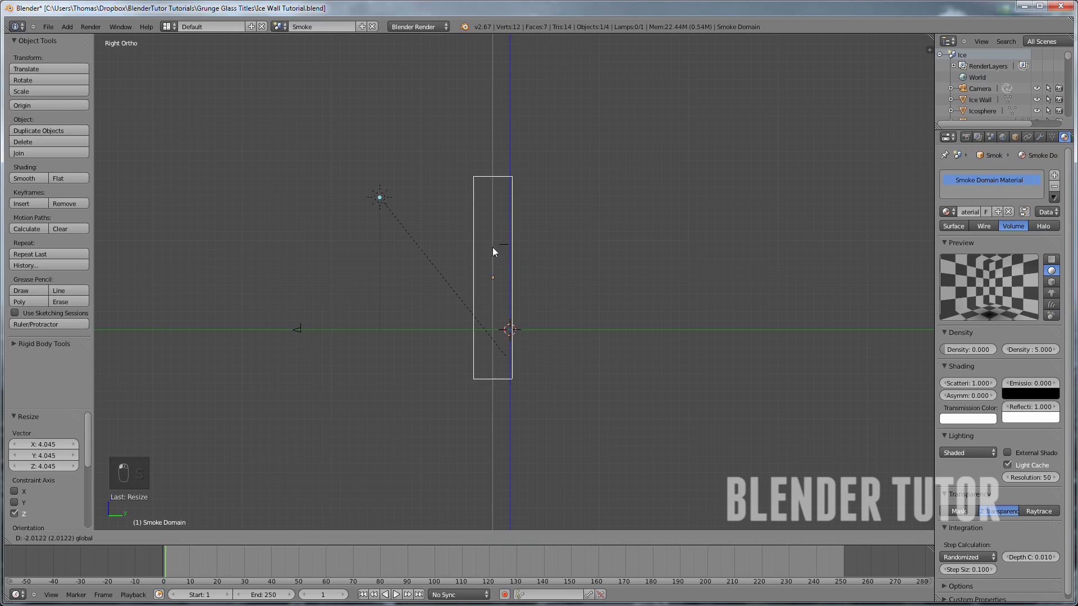
left_click(496, 283)
Check the domain against the camera frame, scale it by about 1.055 along Z and lower it about 1.971
key("KP_0")
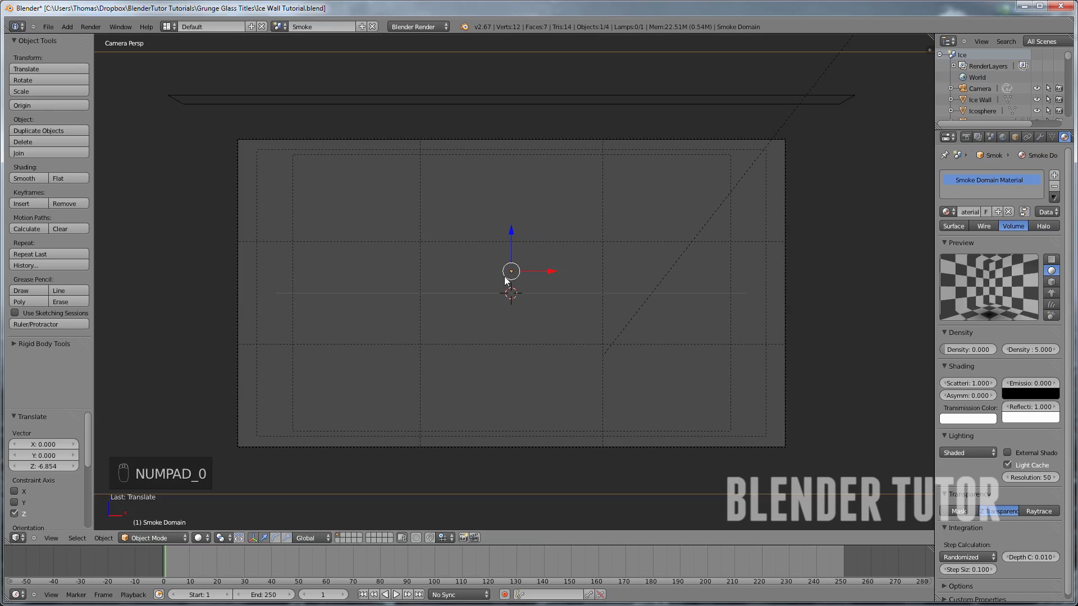
scroll(522, 216, "up", 5)
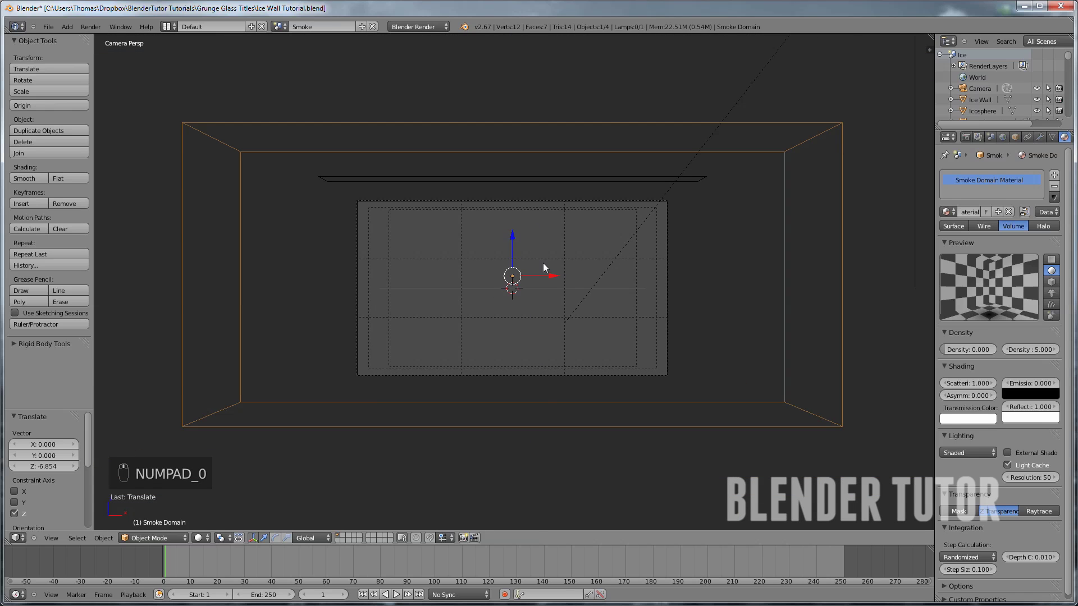
key("s")
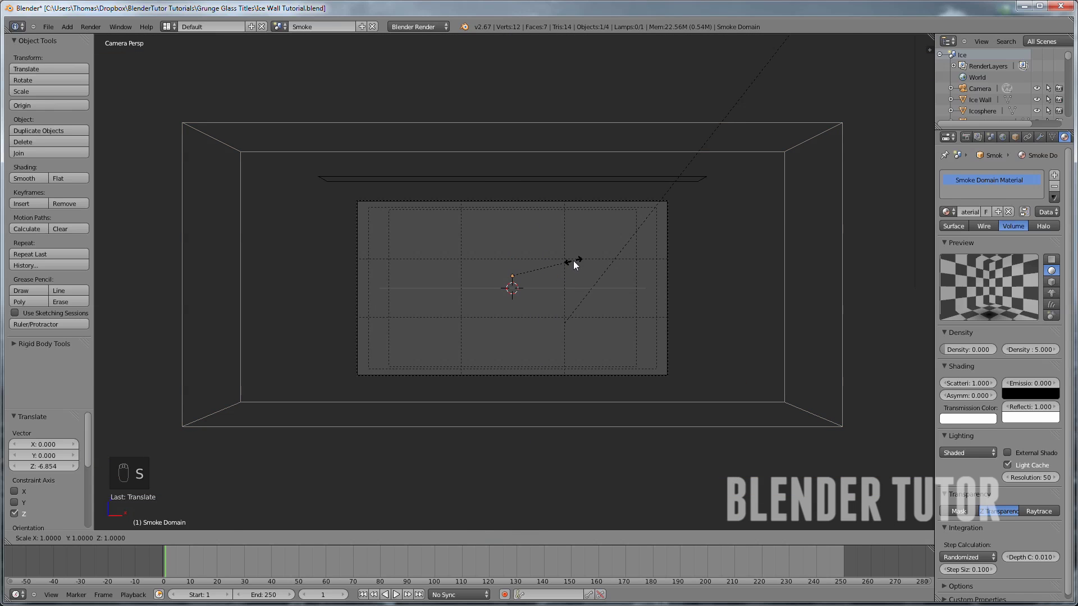
left_click(577, 262)
key("KP_3")
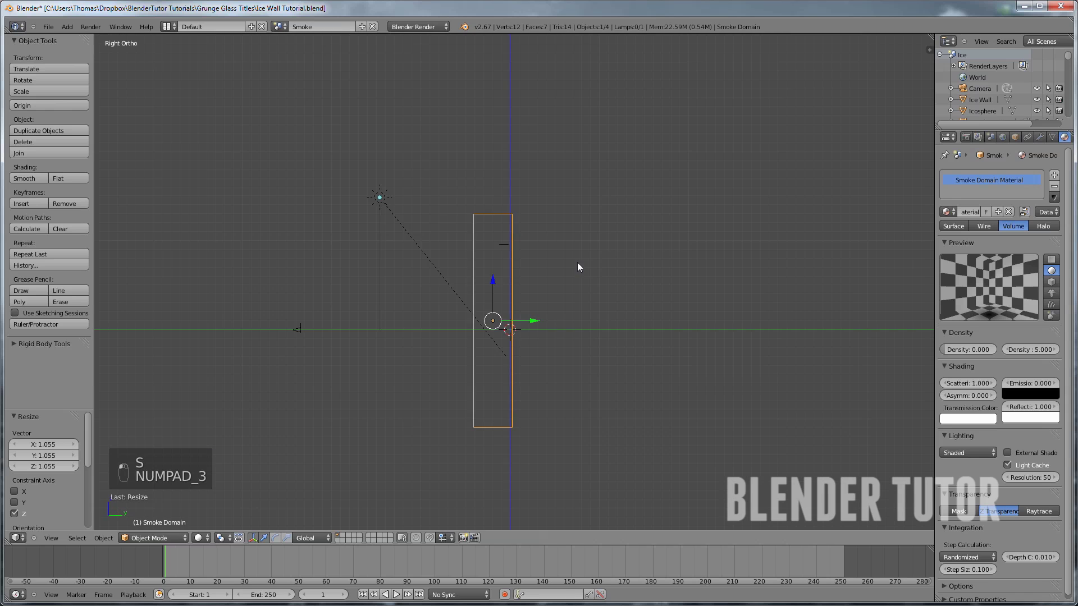
left_click_drag(470, 324, 473, 361)
scroll(477, 357, "down", 3)
middle_click_drag(476, 357, 516, 300, "shift")
scroll(1005, 137, "down", 3)
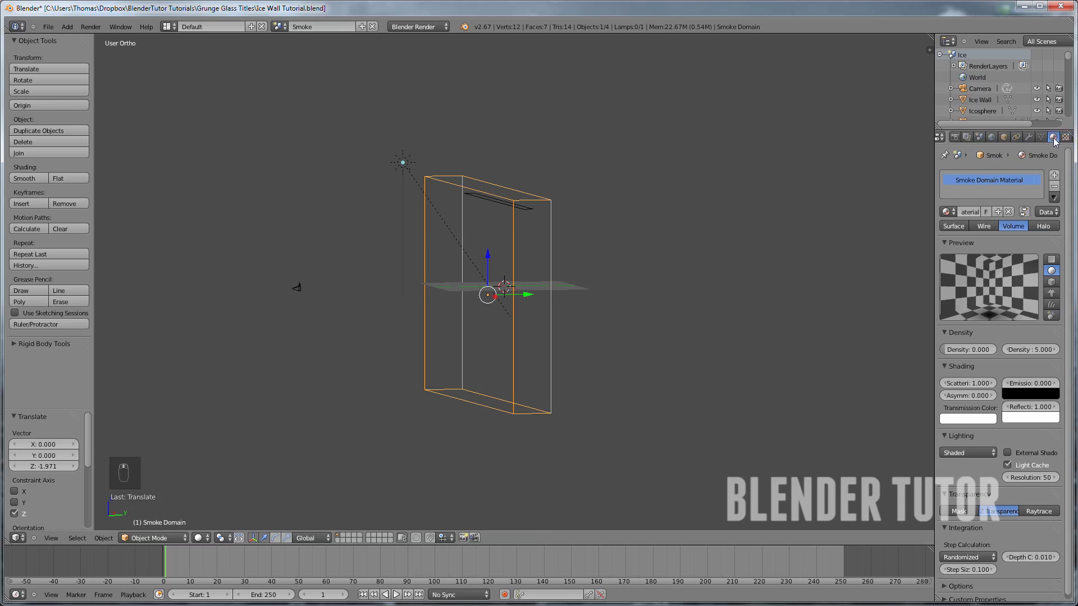
Set the smoke domain material's density scale to 7 and step size to 0.02, and save over the existing file
left_click(1028, 351)
key("BackSpace")
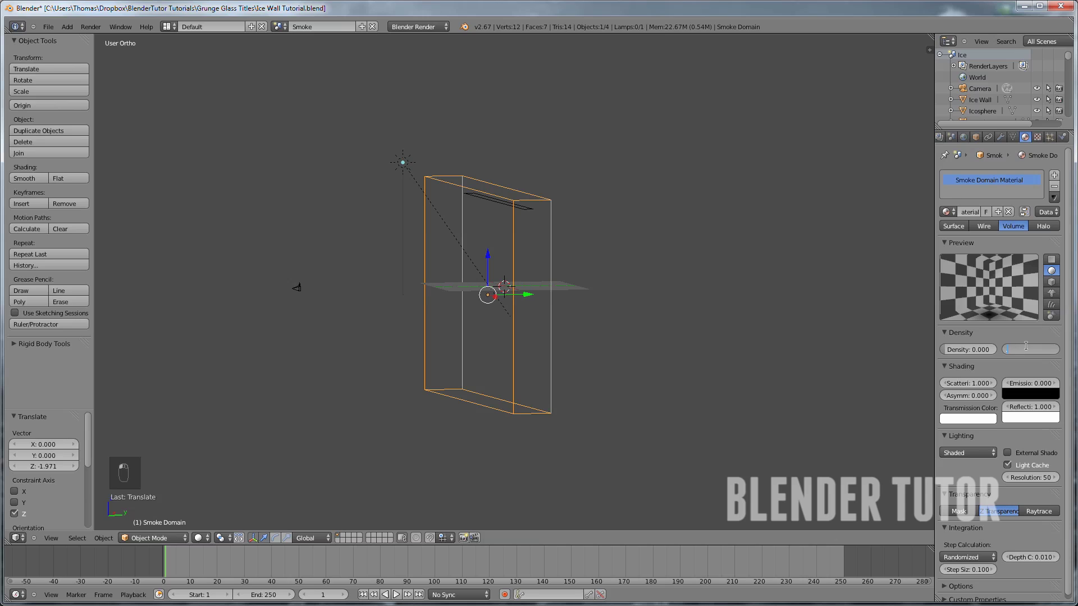
type("7")
key("Return")
key("BackSpace")
type(".02")
key("Return")
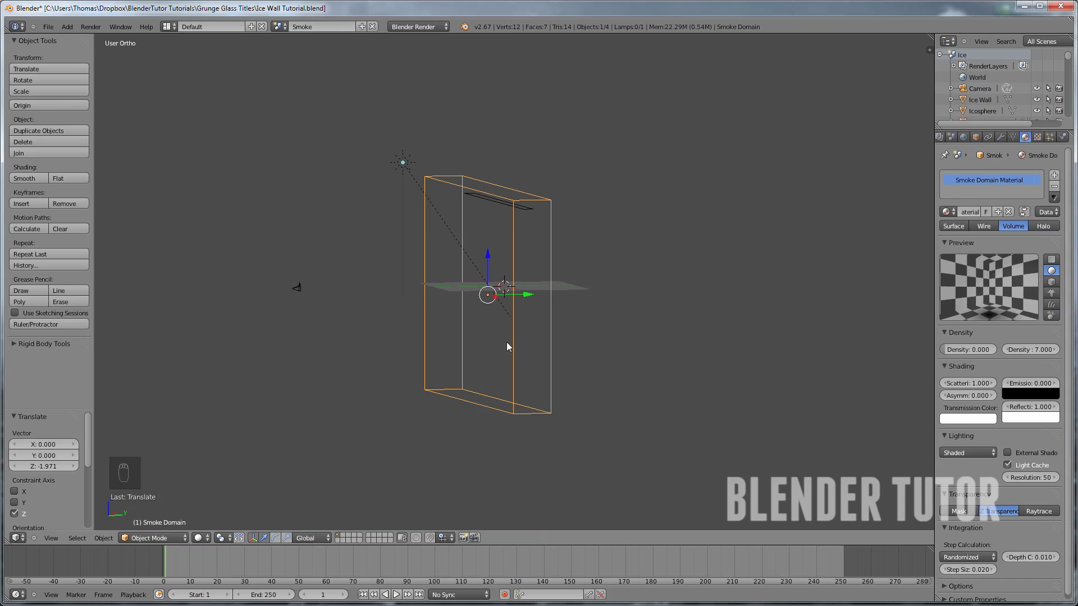
key("ctrl+s")
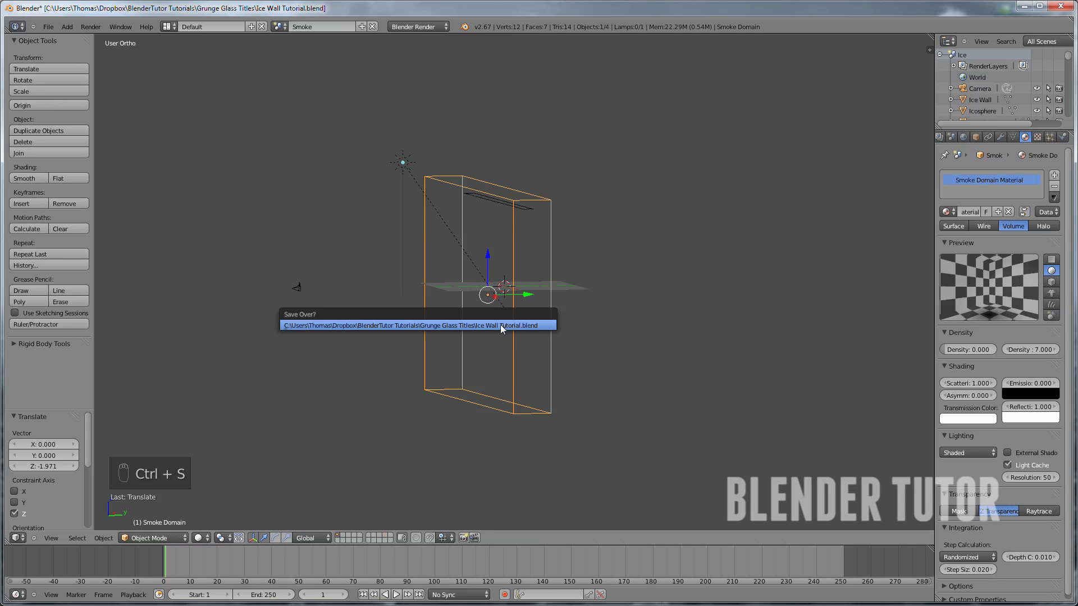
left_click(500, 324)
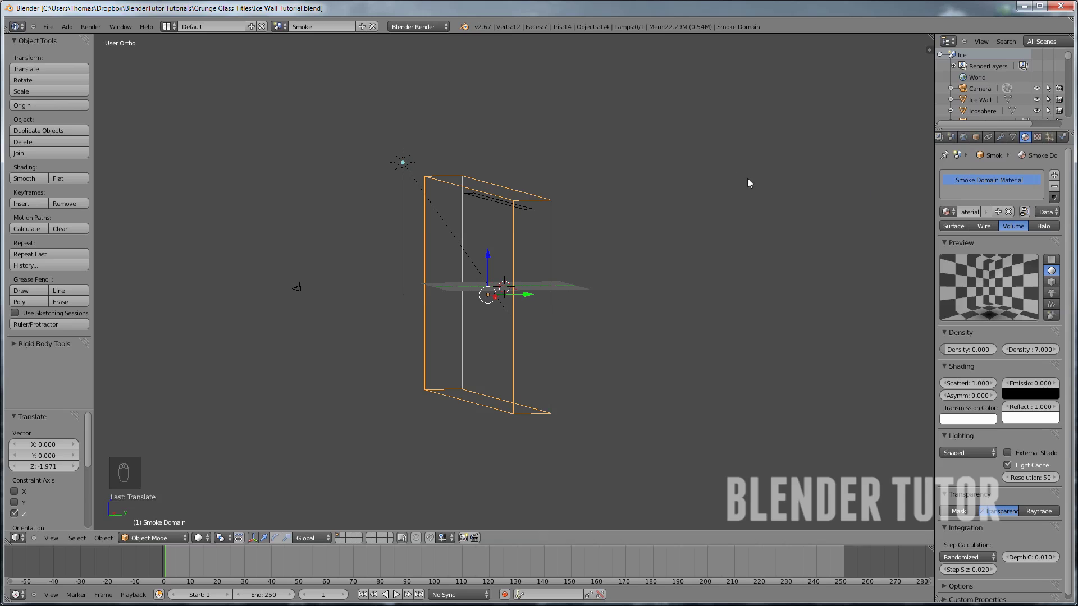
Set the smoke domain's resolution divisions to 64 and enable Dissolve with a time of 100
left_click(1063, 138)
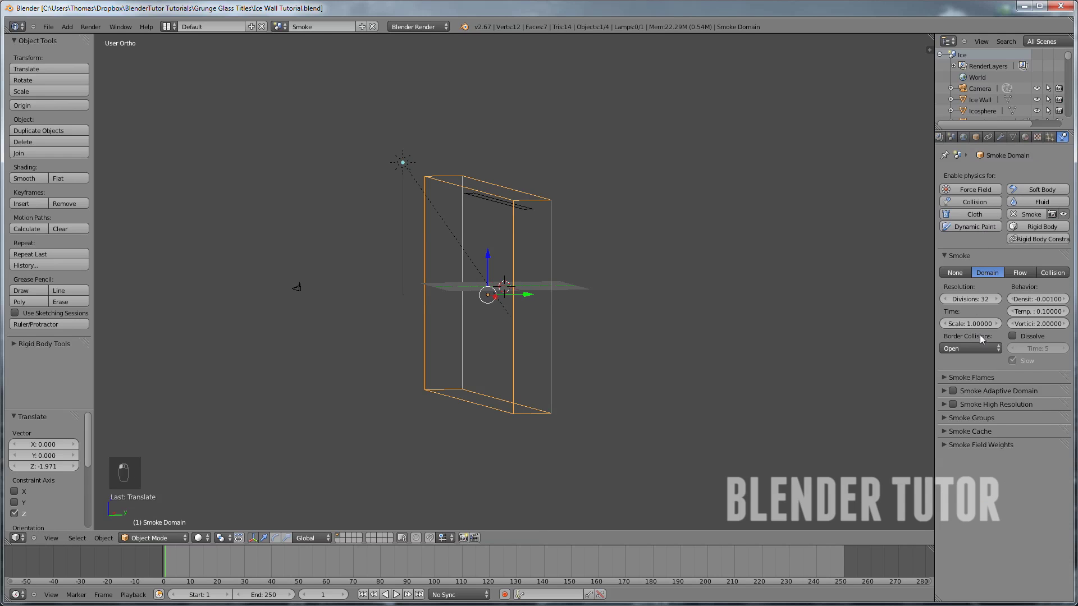
left_click(974, 299)
type("64")
key("Return")
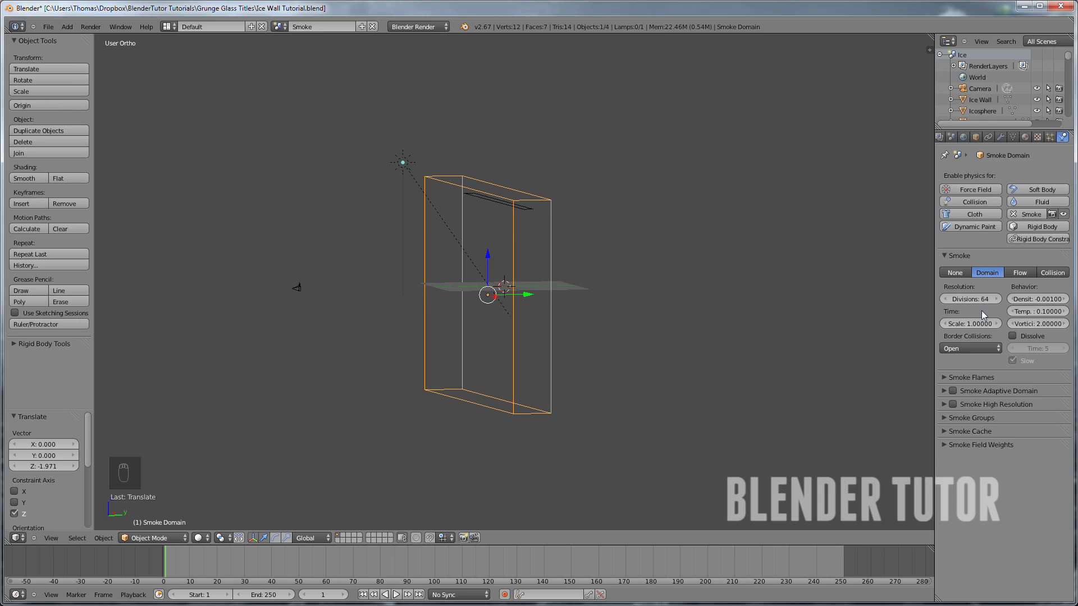
left_click(1015, 336)
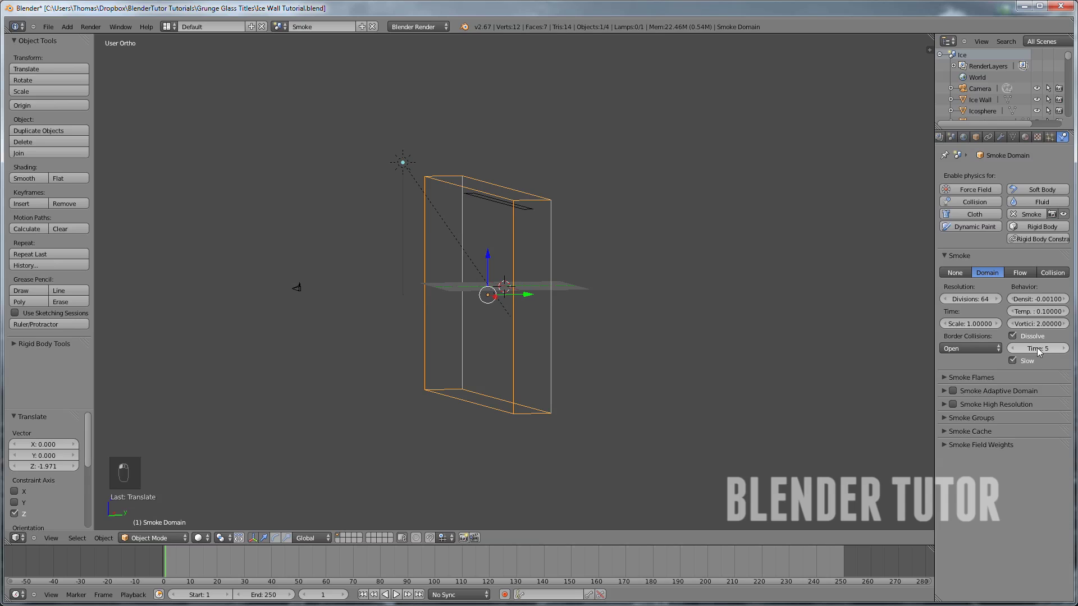
left_click(1037, 348)
type("100")
key("Return")
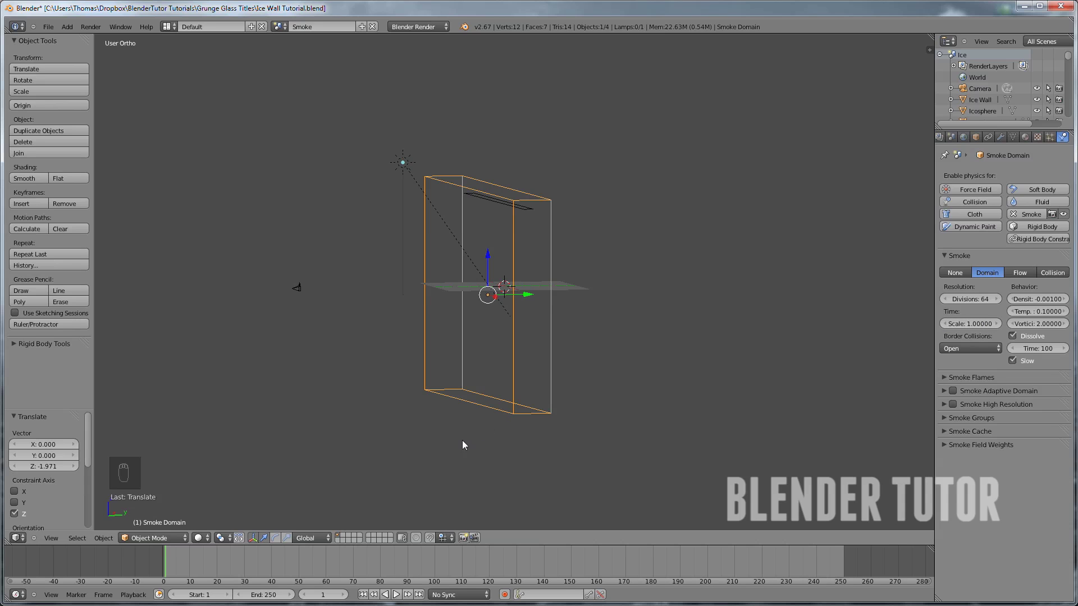
Enable Smoke Adaptive Domain and play the simulation, examining the smoke's motion from the side
left_click(953, 391)
left_click(943, 391)
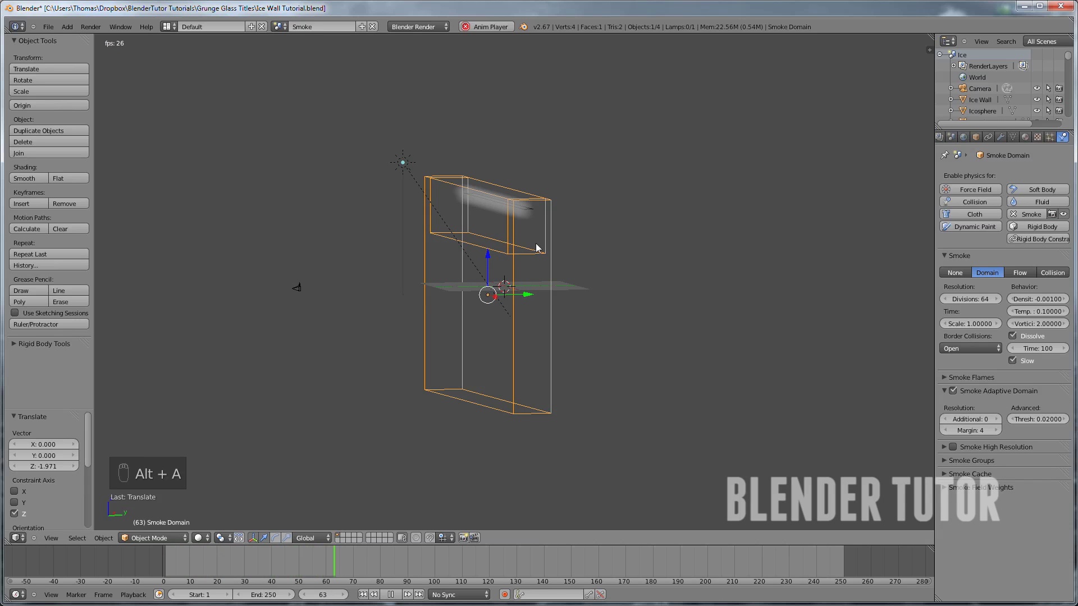
key("alt+a")
scroll(534, 244, "up", 4)
middle_click_drag(539, 241, 520, 238)
key("KP_3")
key("alt+a")
mouse_move(473, 166)
middle_mouse_down()
mouse_move(486, 171)
mouse_move(469, 167)
mouse_move(477, 161)
middle_mouse_up()
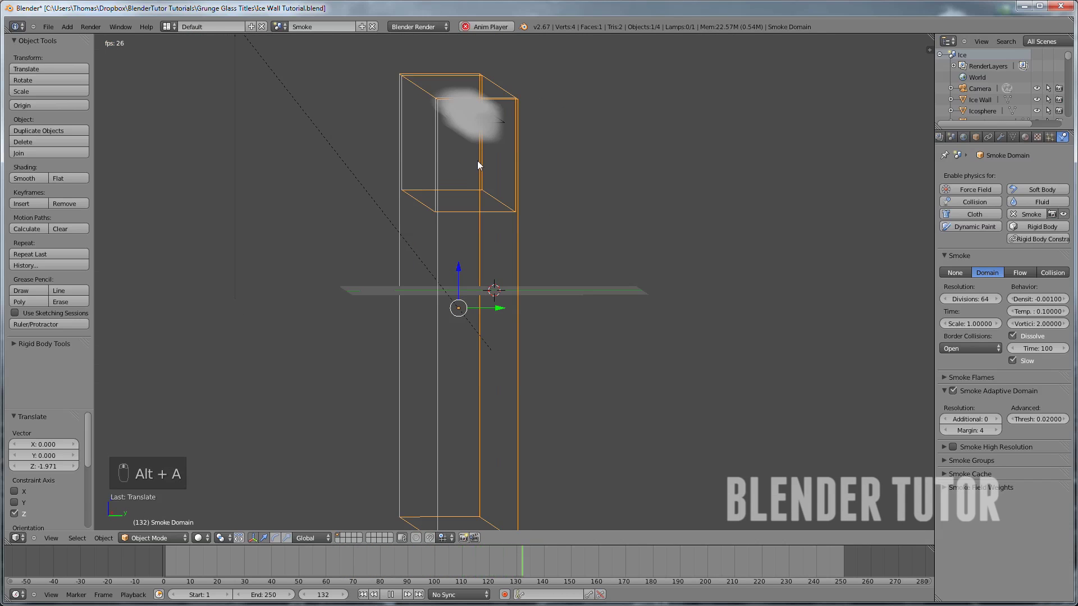
key("alt+a")
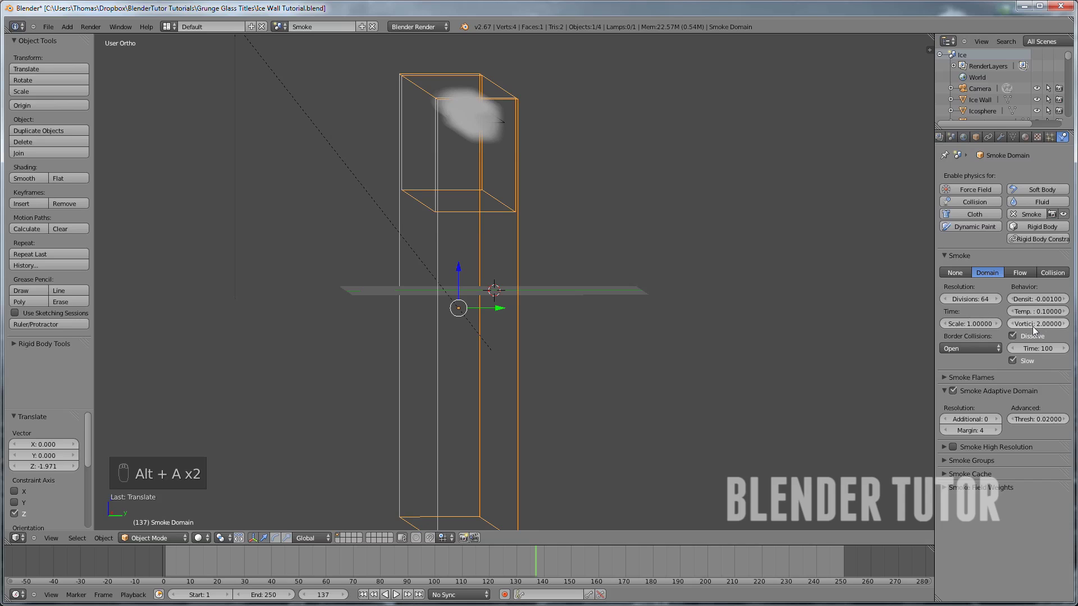
Try a smoke domain density behavior of -0.01 and play the simulation
left_click(1046, 300)
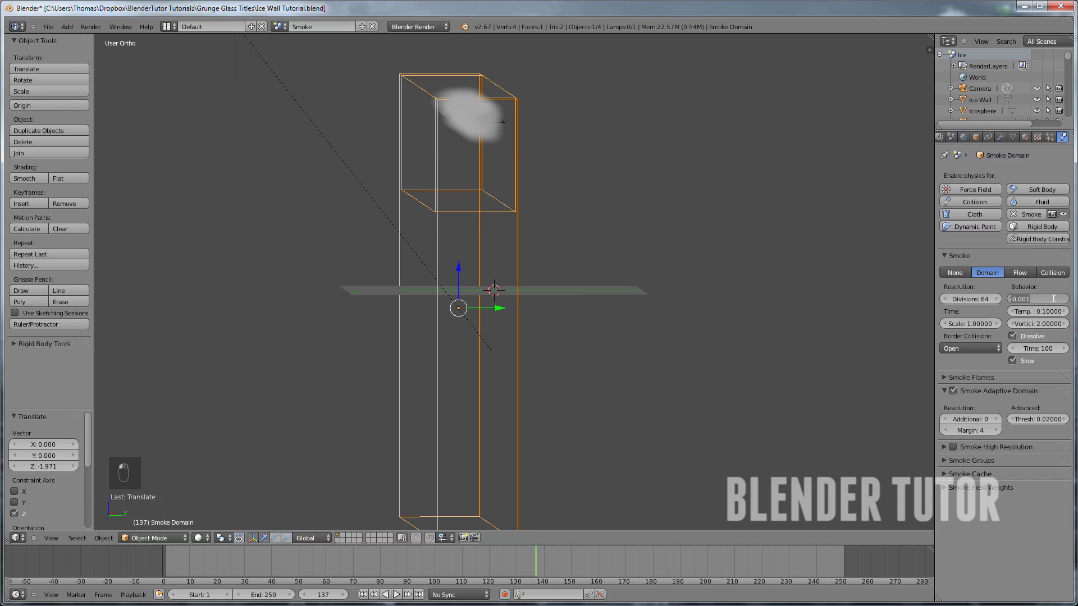
left_click(1045, 300)
left_click_drag(1028, 302, 1023, 302)
type("1")
key("Return")
key("alt+a")
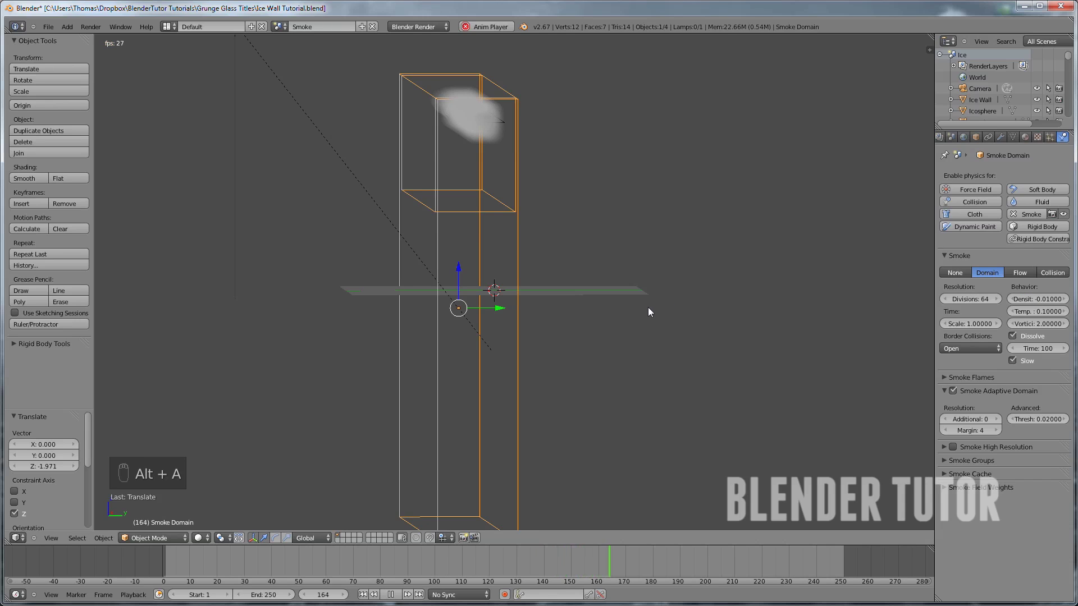
key("alt+a")
Set the smoke domain's density behavior to 0.001
middle_click_drag(597, 327, 662, 334)
left_click_drag(1039, 299, 1039, 294)
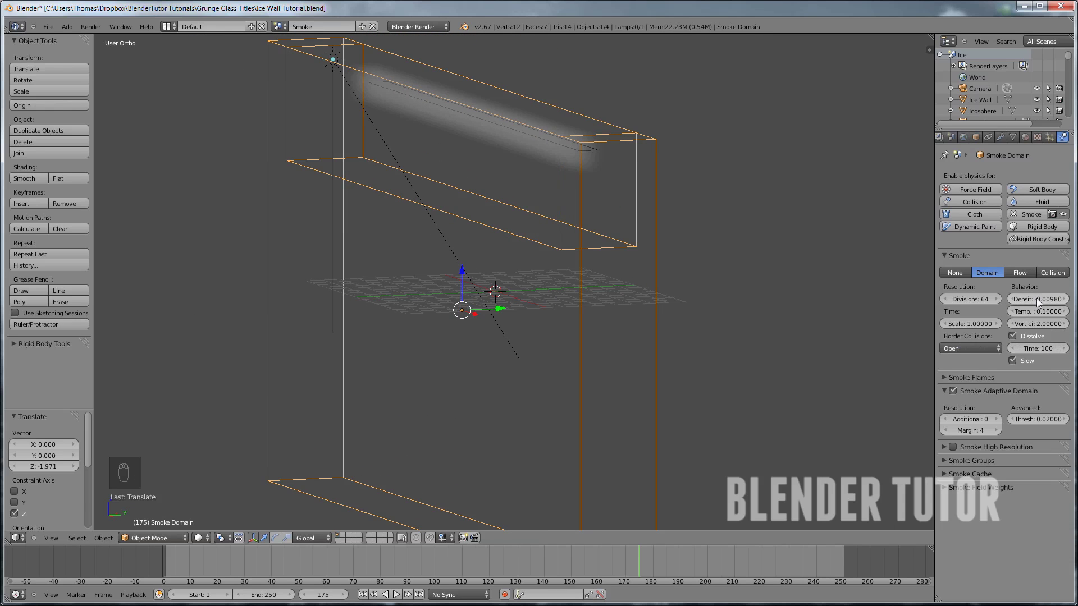
type(".00")
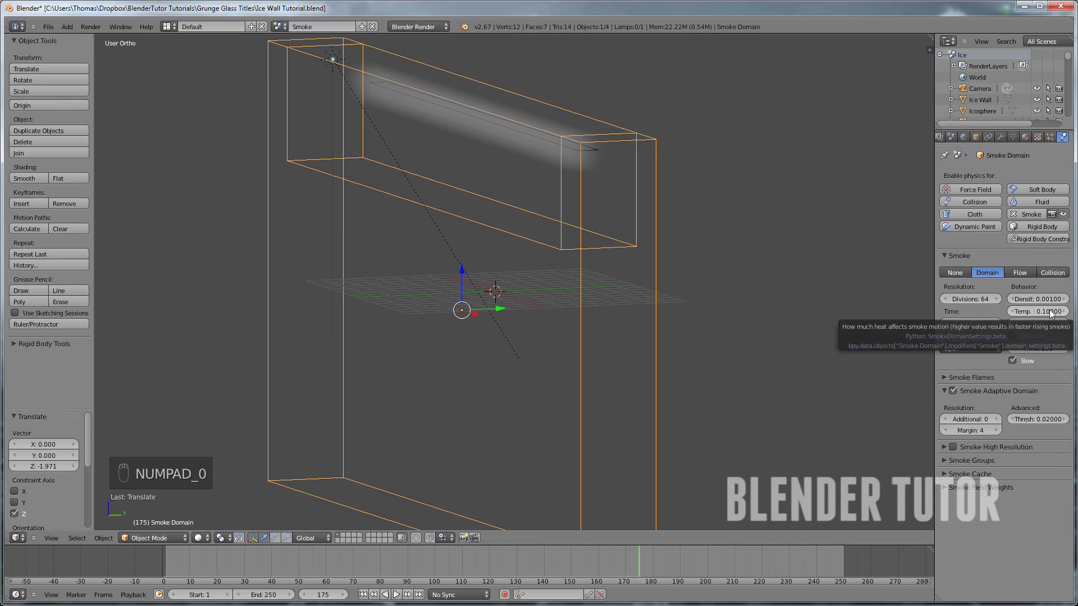
Set the smoke domain's temperature difference to -0.1 and play the simulation, examining the smoke's motion from the side
left_click(1039, 312)
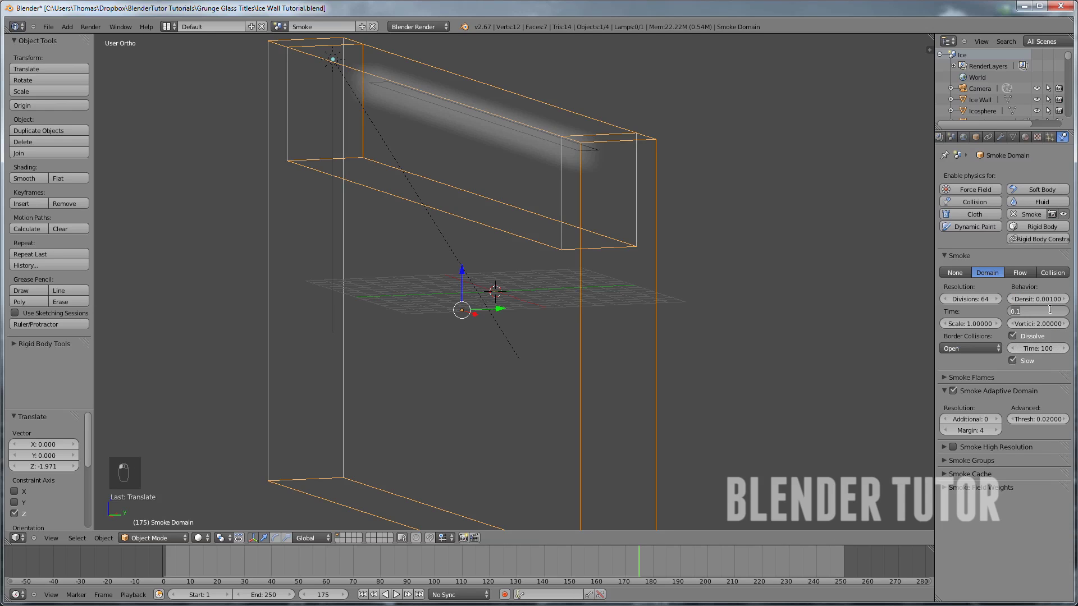
key("Home")
type("-")
key("Return")
key("alt+a")
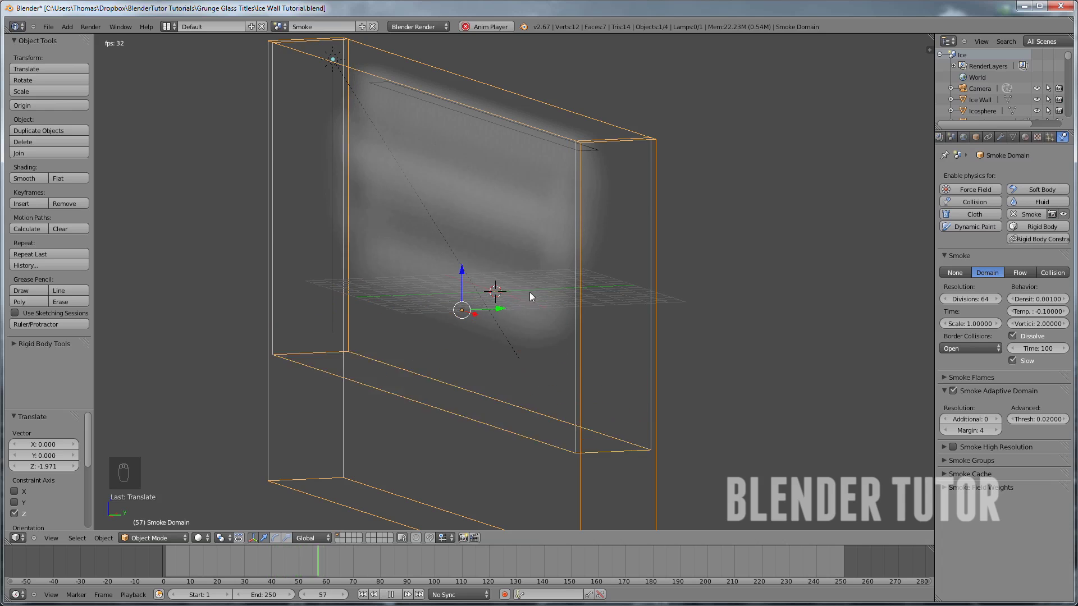
middle_click_drag(559, 296, 538, 284)
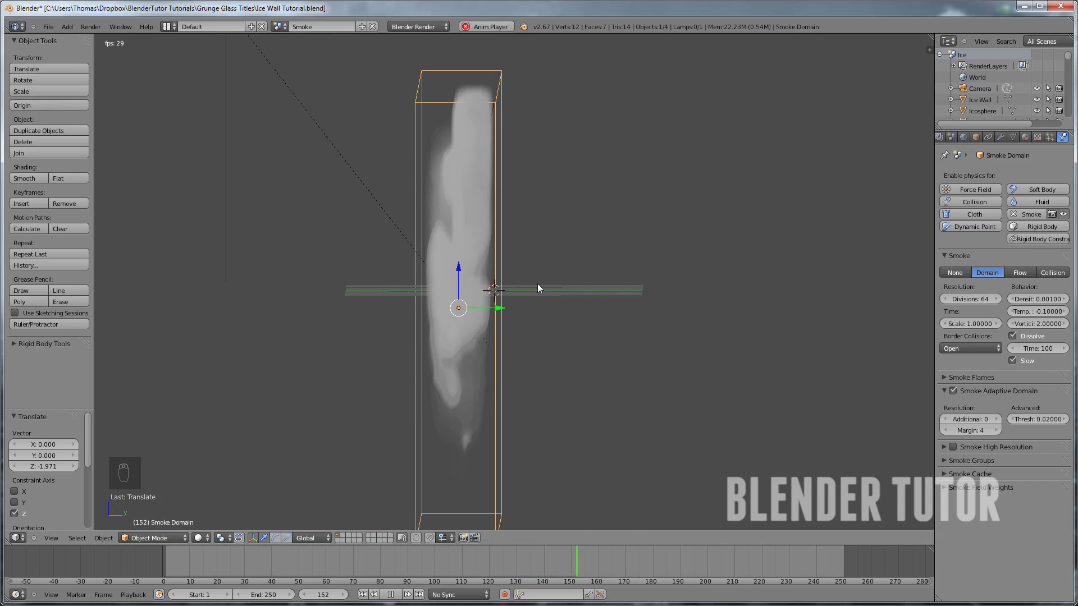
key("KP_3")
key("alt+a")
middle_click_drag(513, 291, 546, 290)
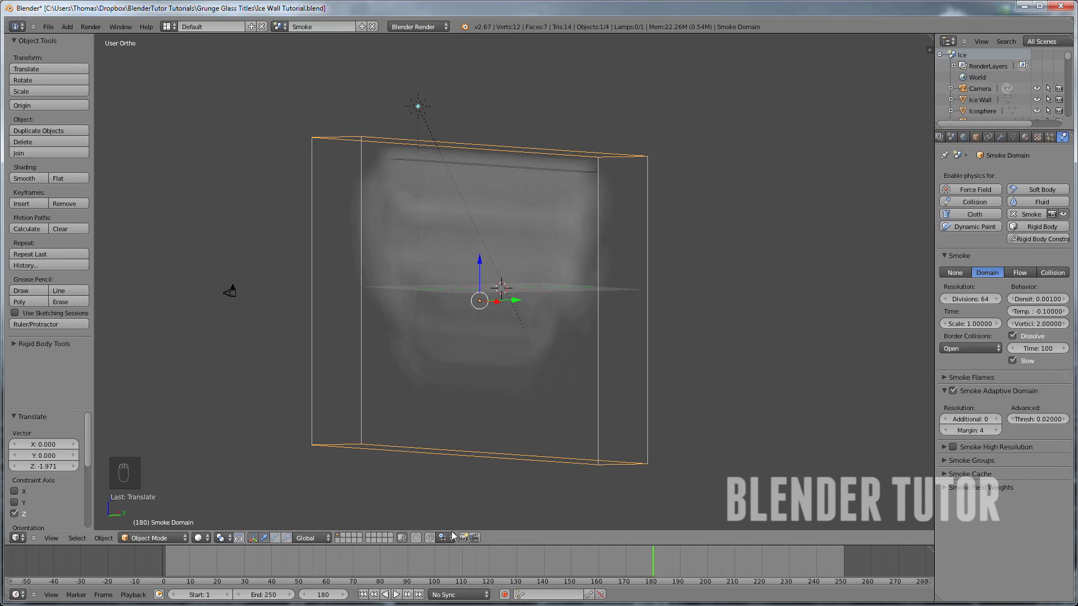
Set the scene's end frame to 120
left_click(278, 594)
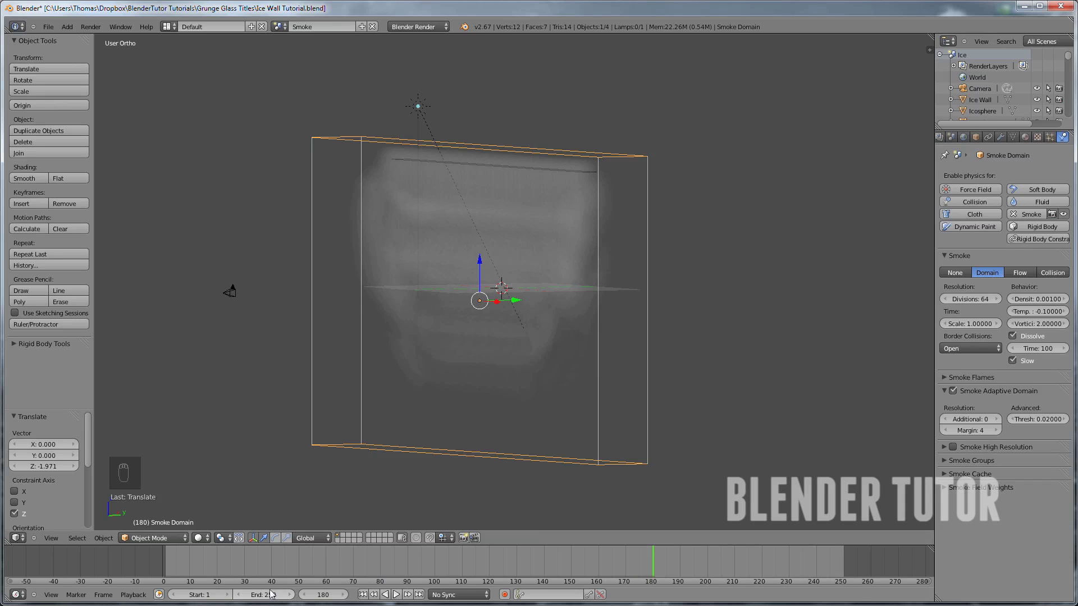
key("Return")
left_click(263, 591)
type("120")
key("Return")
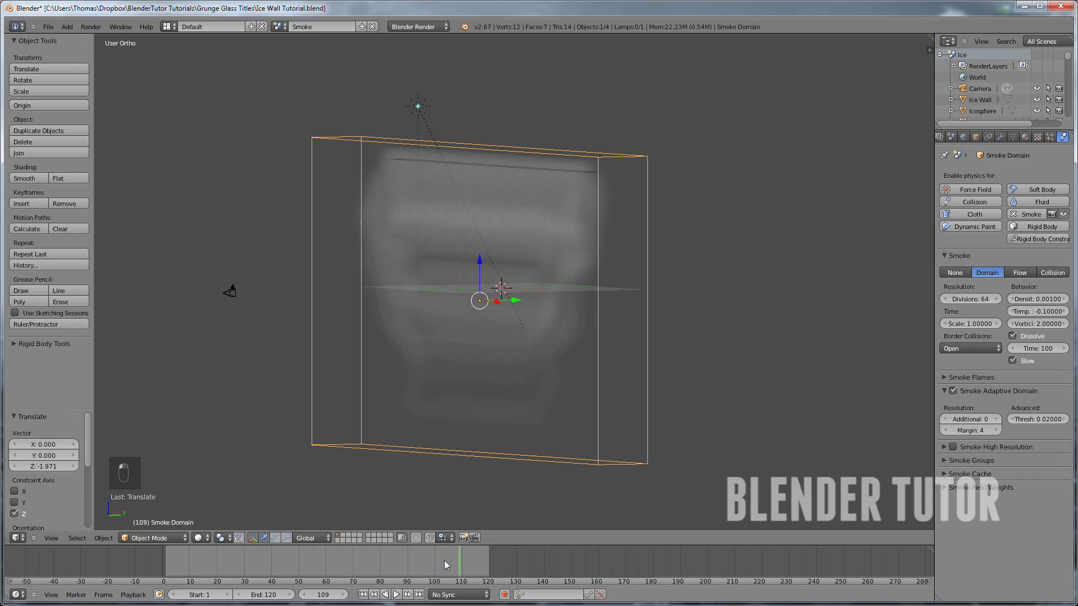
Set the smoke domain's resolution divisions to 128 and play the simulation from the first frame, examining it from the side and front
left_click(362, 594)
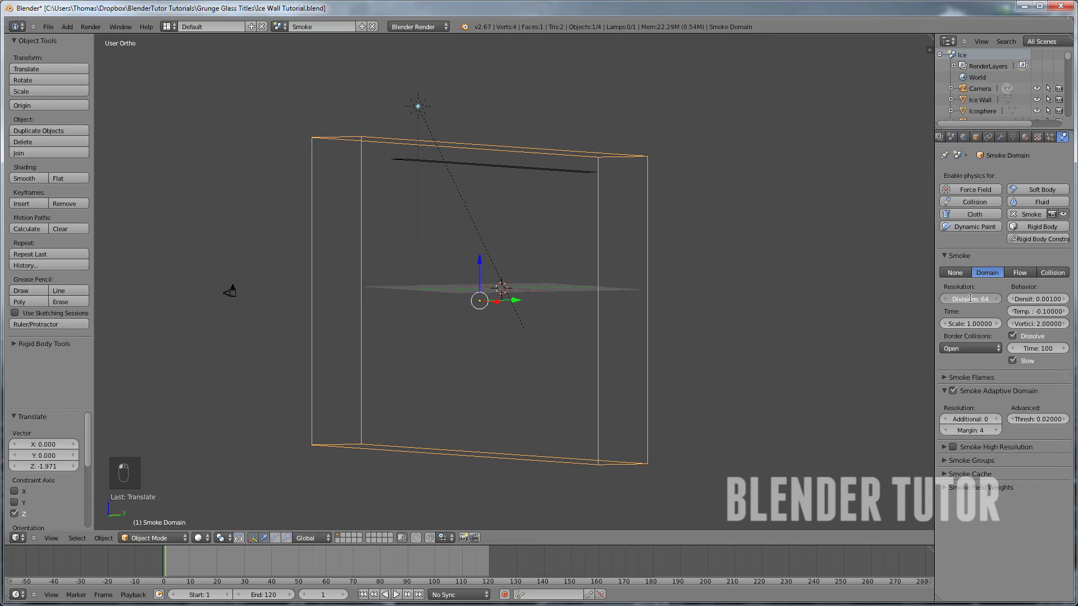
type("128")
key("Return")
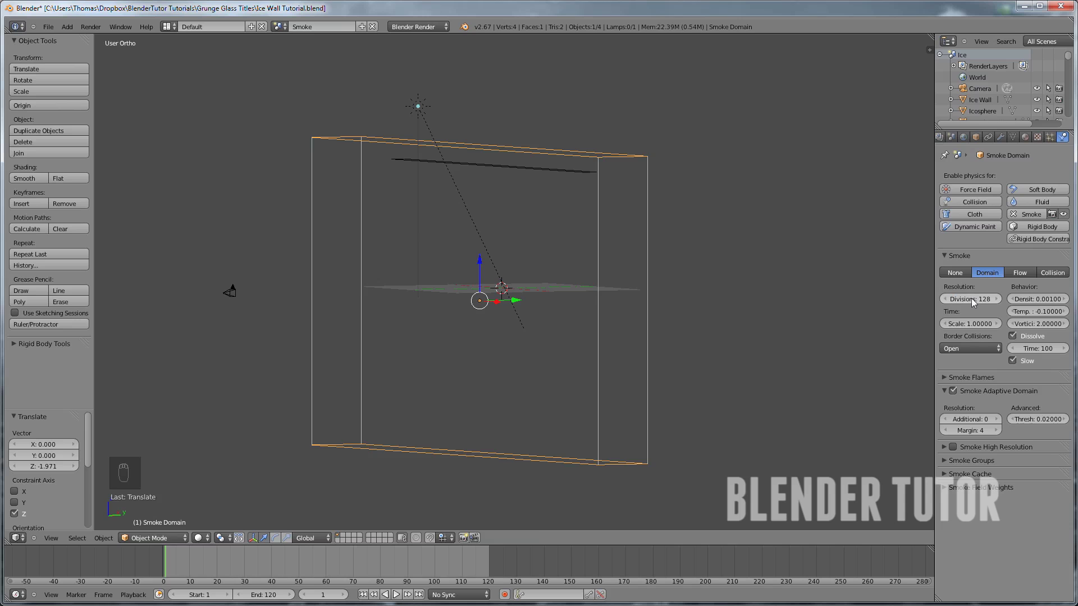
key("alt+a")
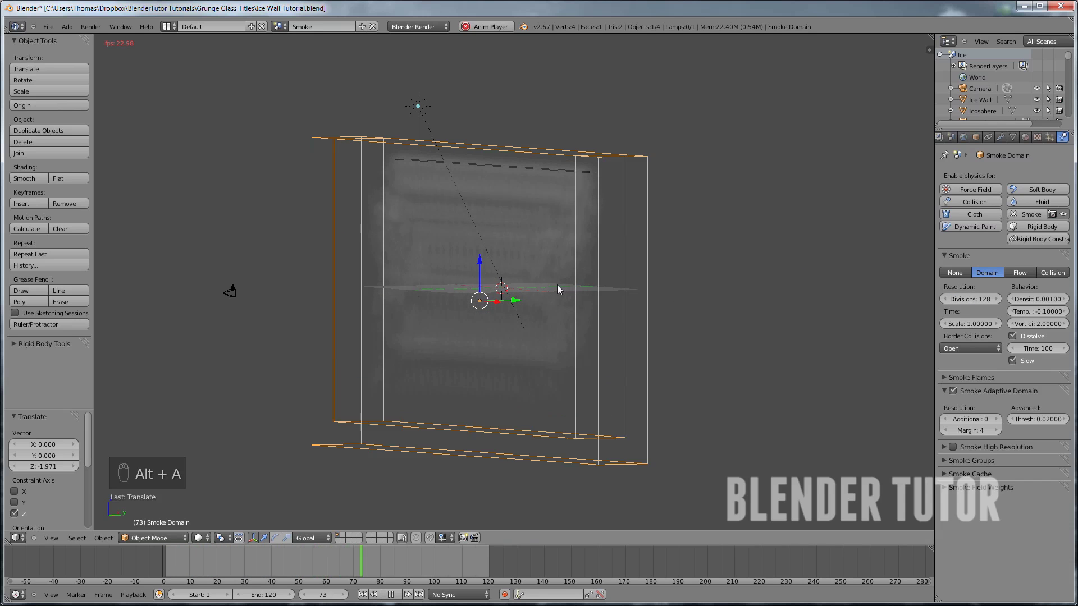
key("alt+a")
middle_click_drag(564, 289, 526, 300)
key("KP_3")
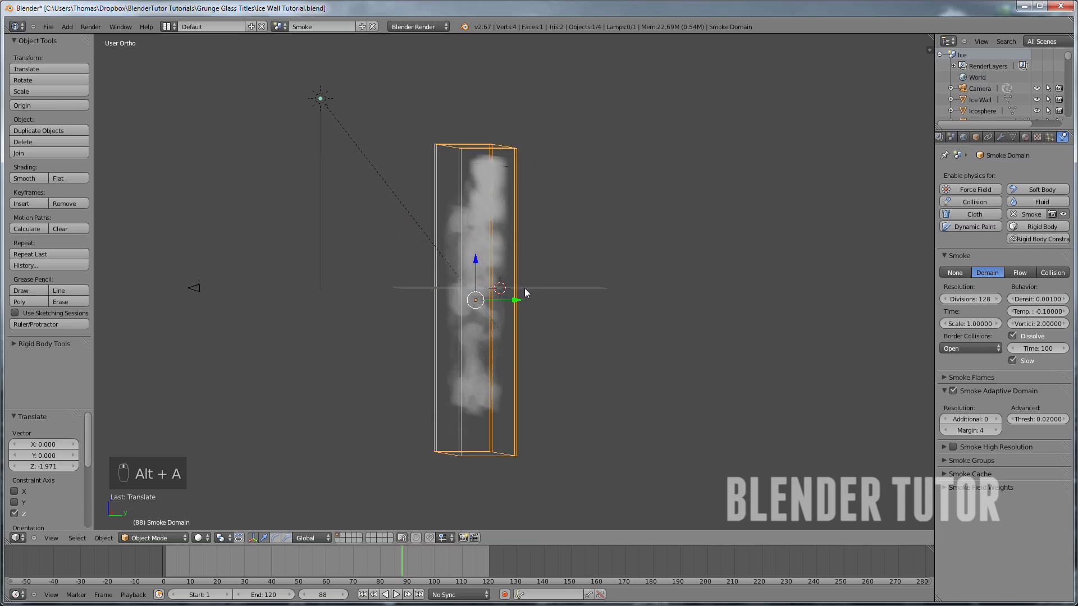
middle_click_drag(521, 274, 614, 270)
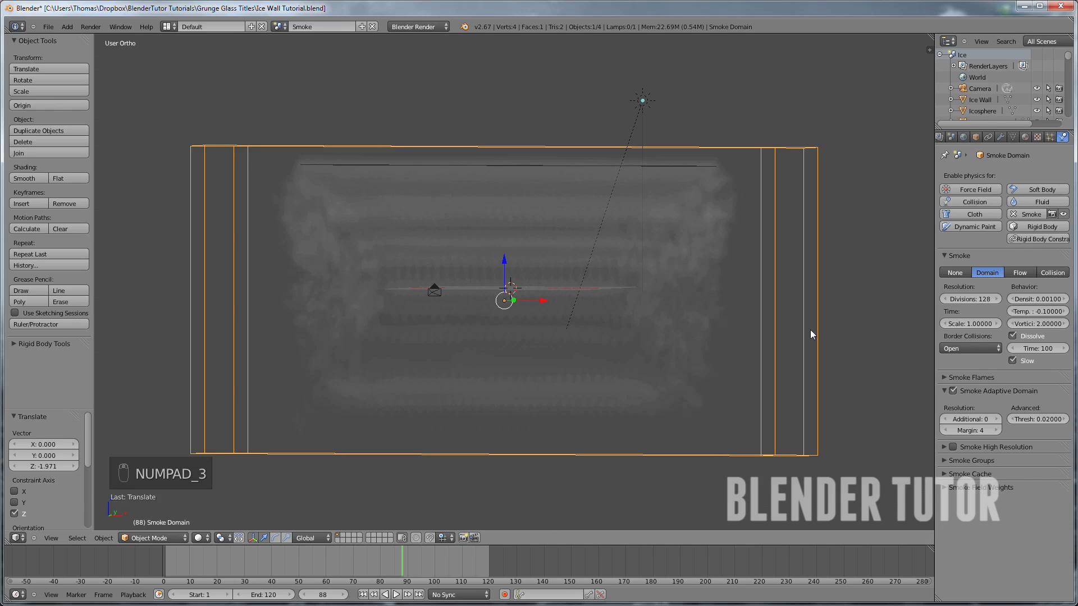
Return to frame 1 and enable Smoke High Resolution with 2 divisions and the FFT noise method
left_click(363, 595)
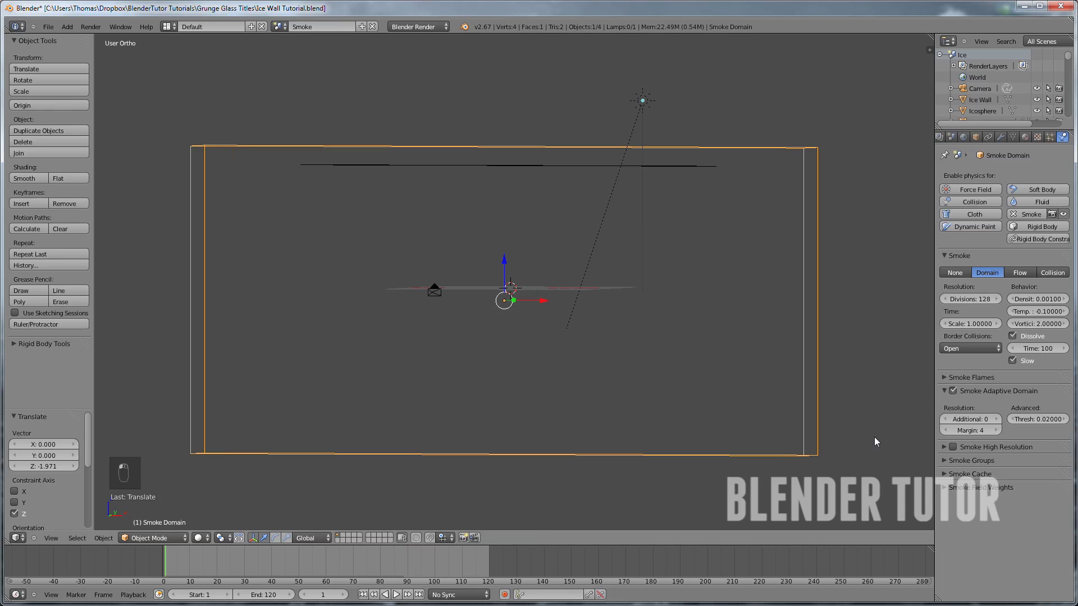
left_click(952, 446)
left_click(943, 447)
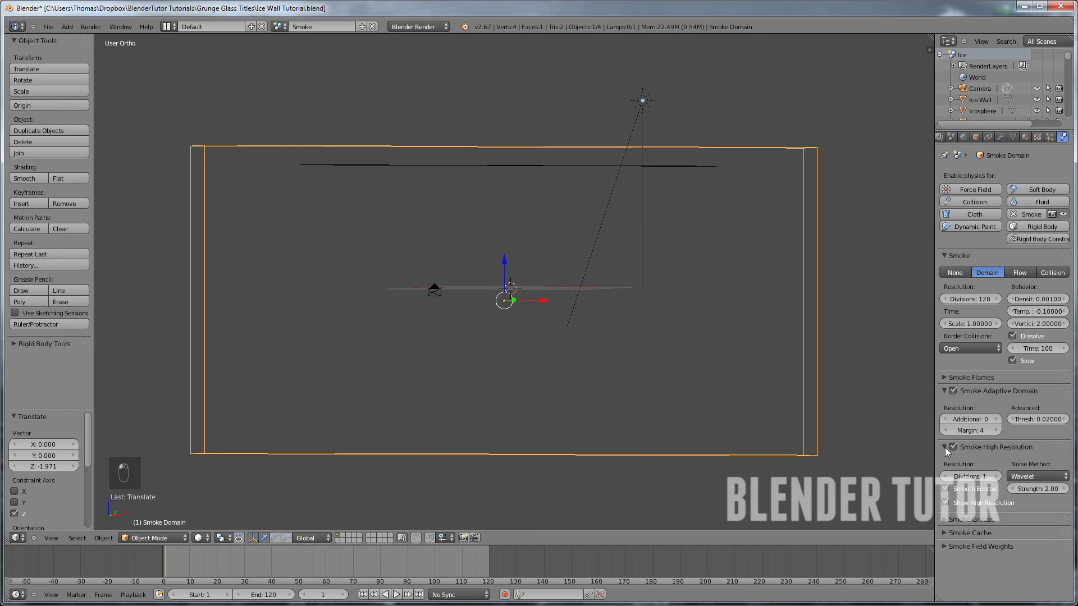
left_click(996, 476)
left_click(1037, 476)
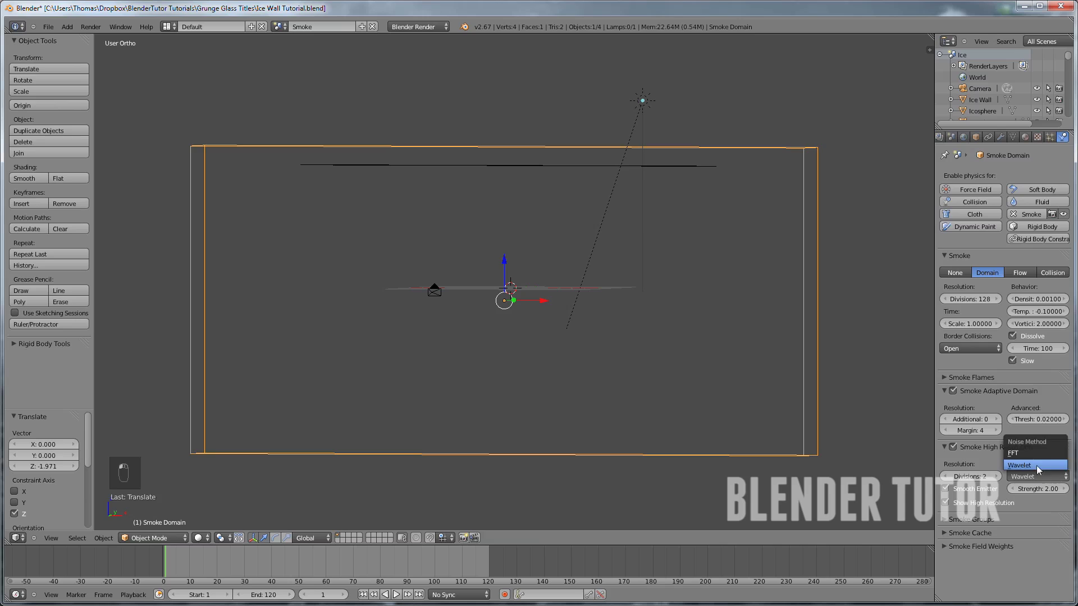
left_click(1029, 459)
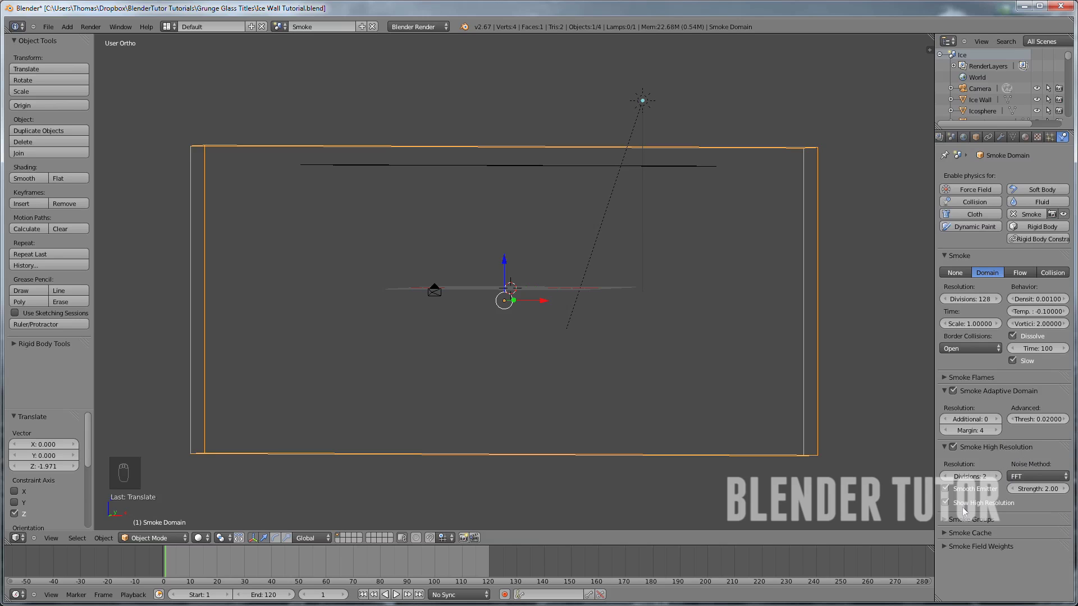
Set the smoke cache's end frame to 120
left_click(944, 533)
scroll(954, 505, "down", 5)
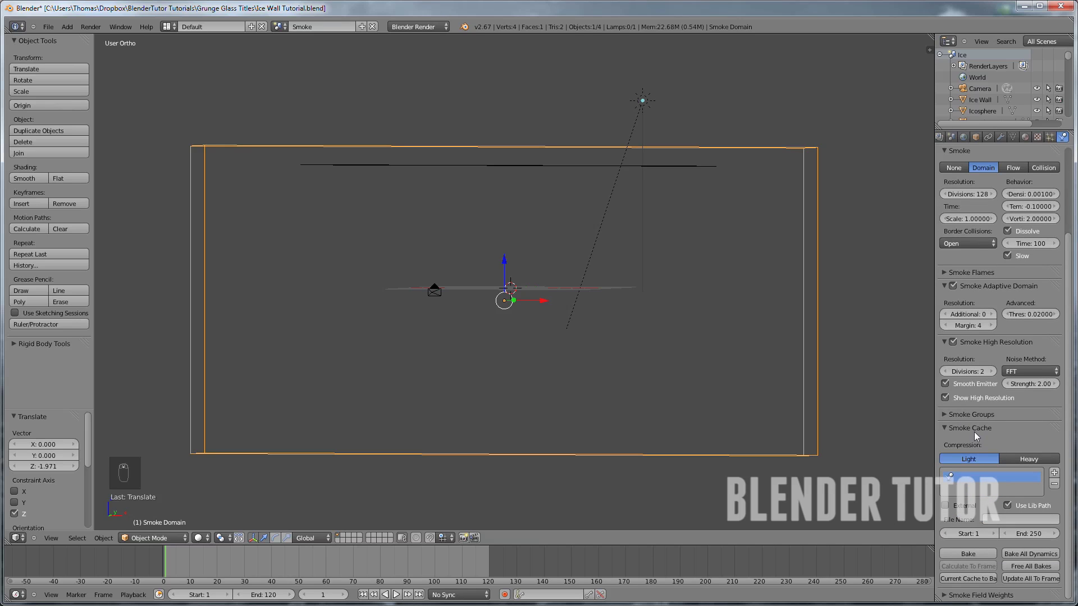
left_click(1023, 533)
type("120")
key("Return")
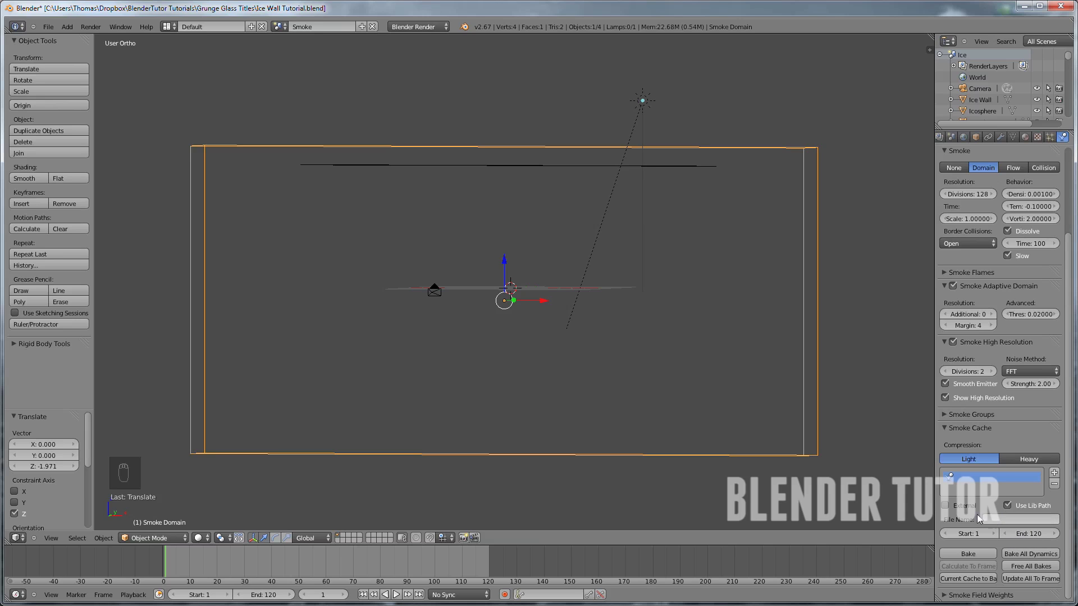
Enable the external smoke cache and set its file path to a new Desktop folder named Ice Wall SMoke Sim Tutorial
left_click(945, 507)
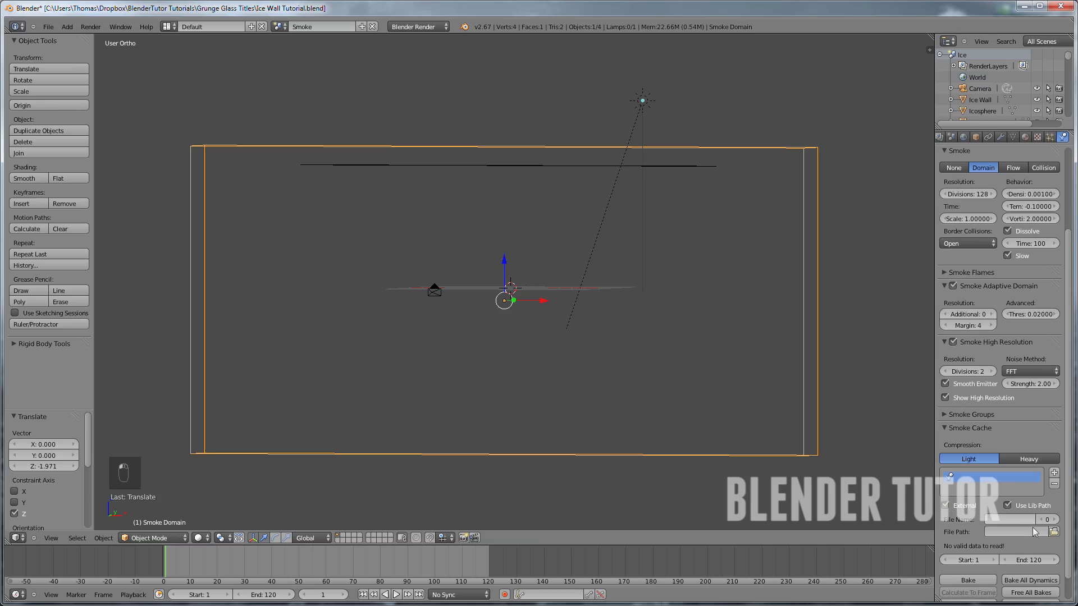
left_click(1054, 532)
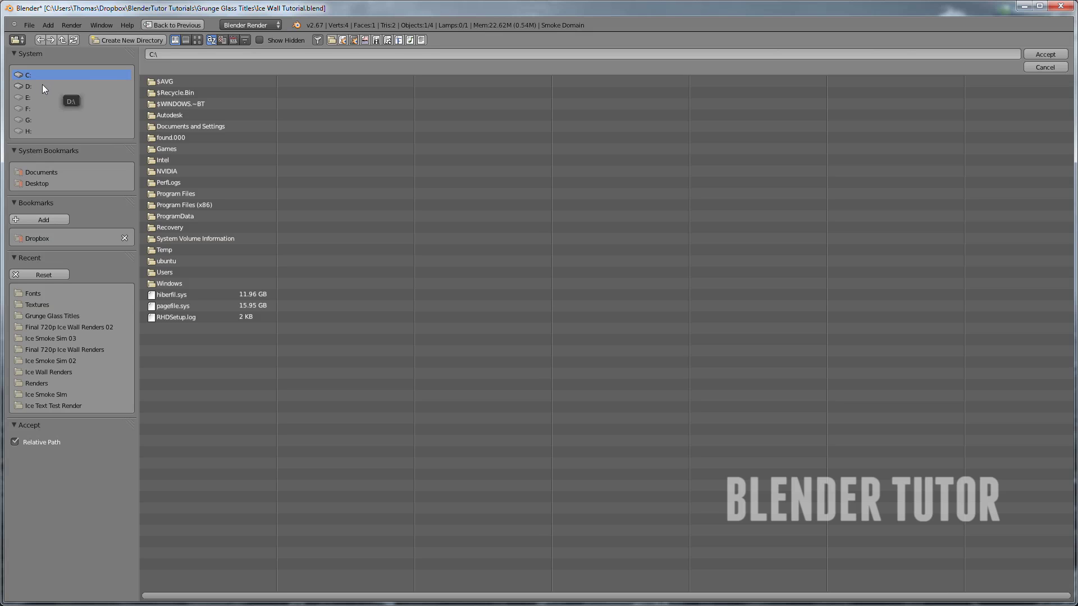
left_click(35, 183)
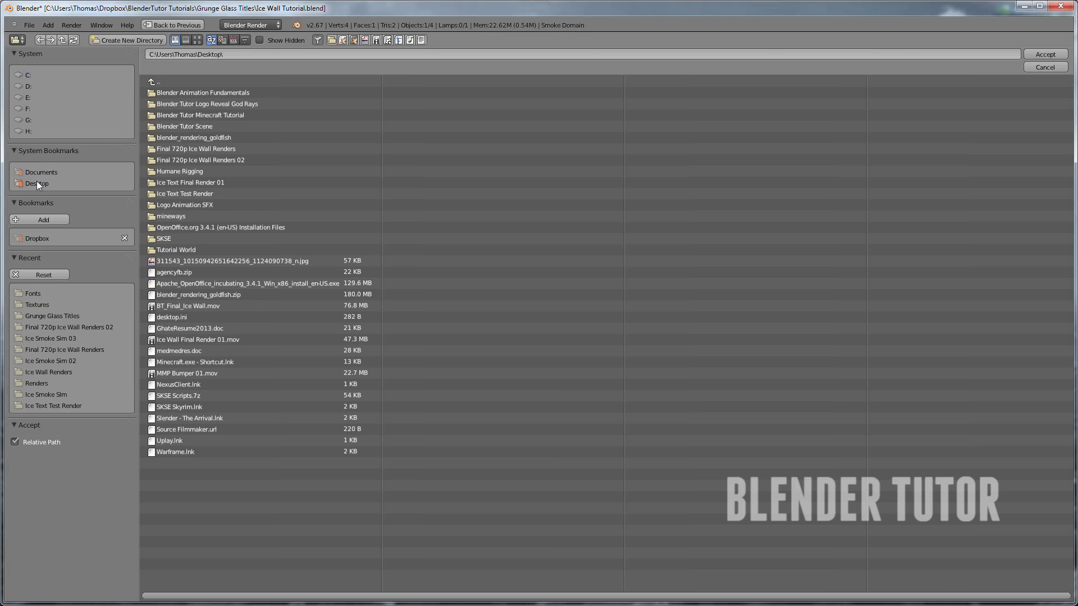
left_click(113, 40)
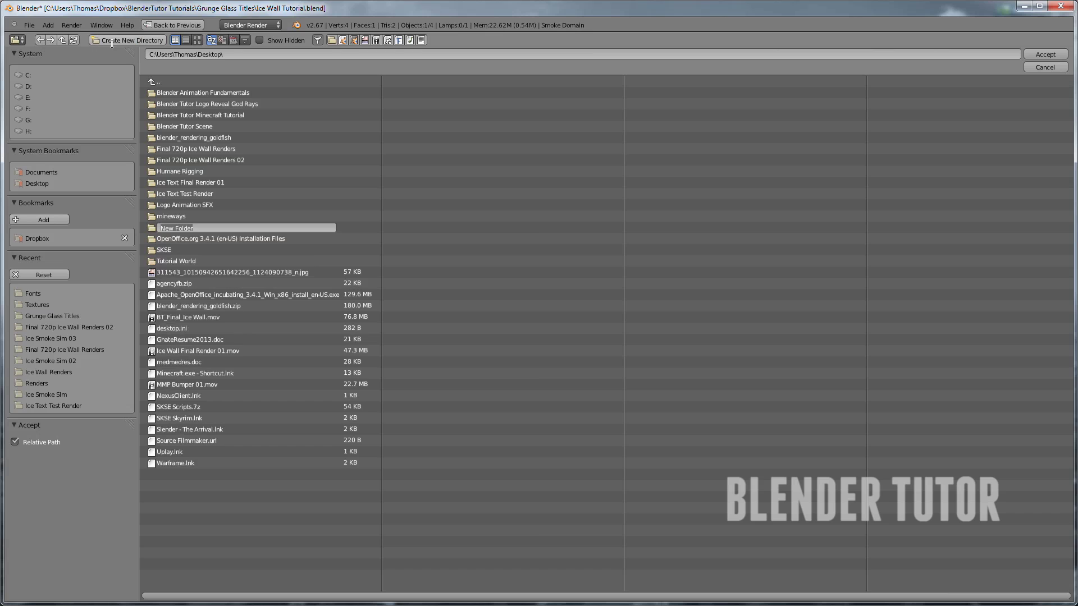
type("Ice Wall SMoke Sim Tutorial")
key("Return")
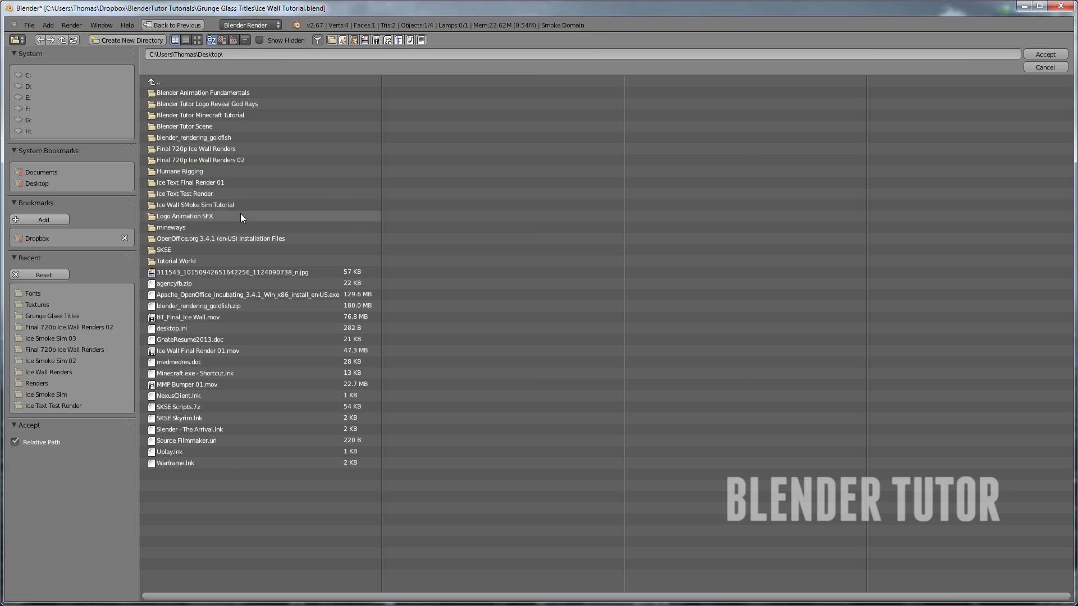
left_click(223, 205)
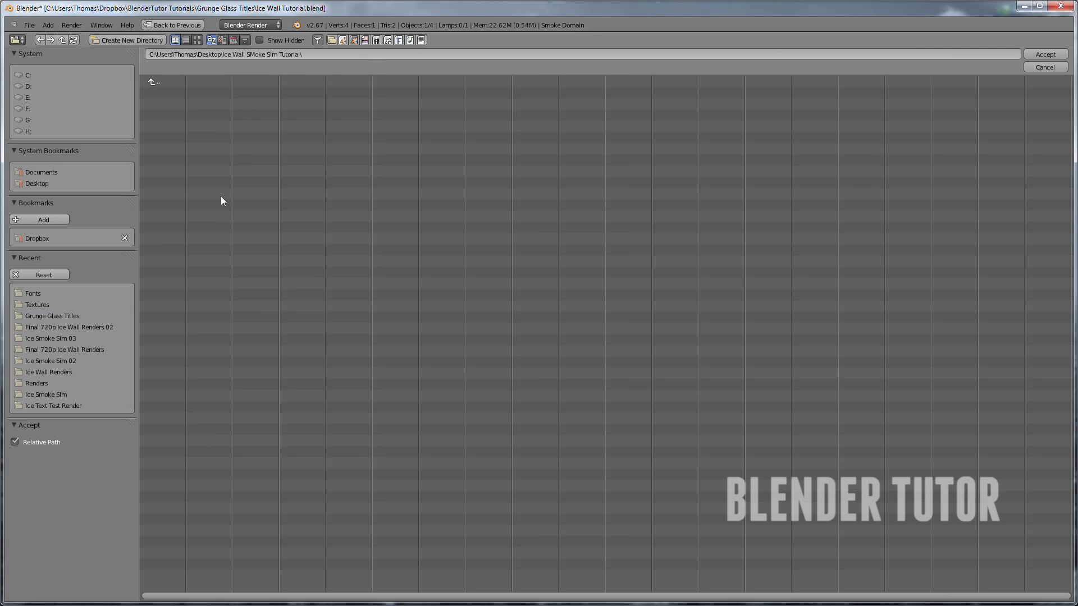
left_click(1033, 67)
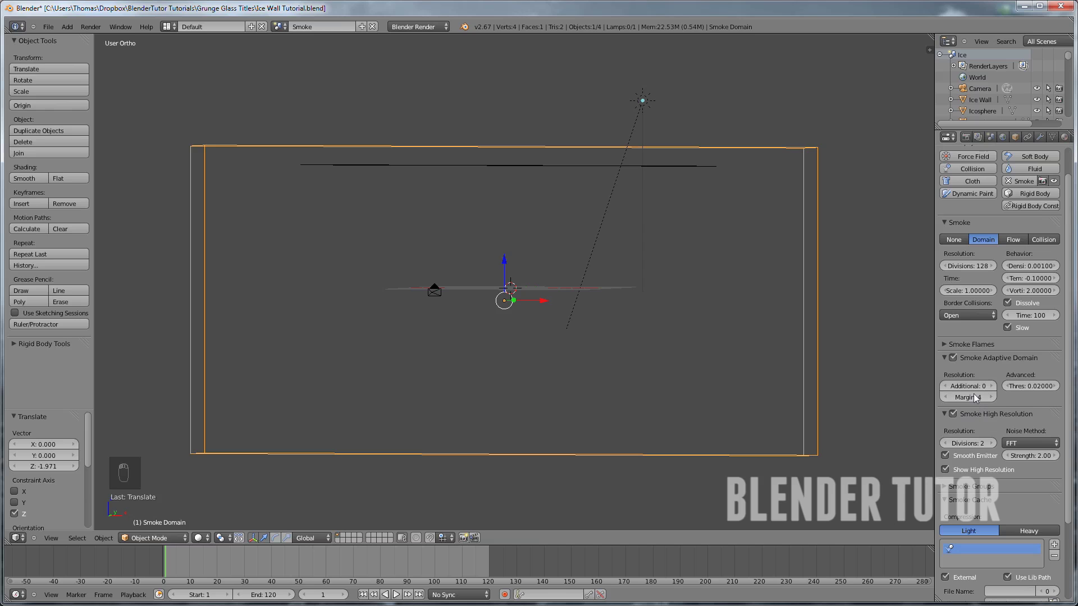
left_click(946, 357)
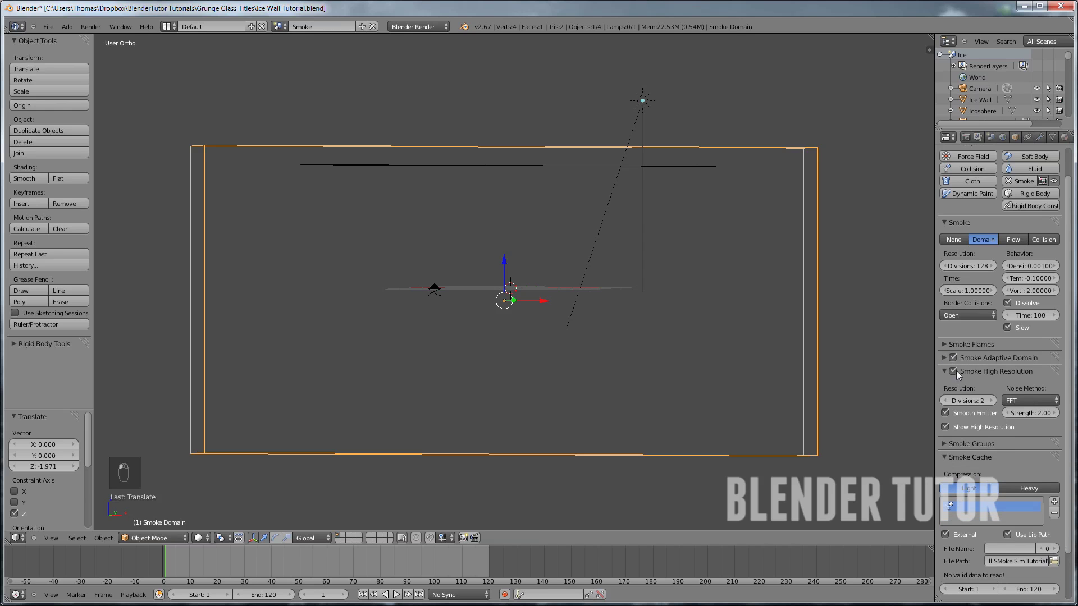
scroll(982, 496, "down", 3)
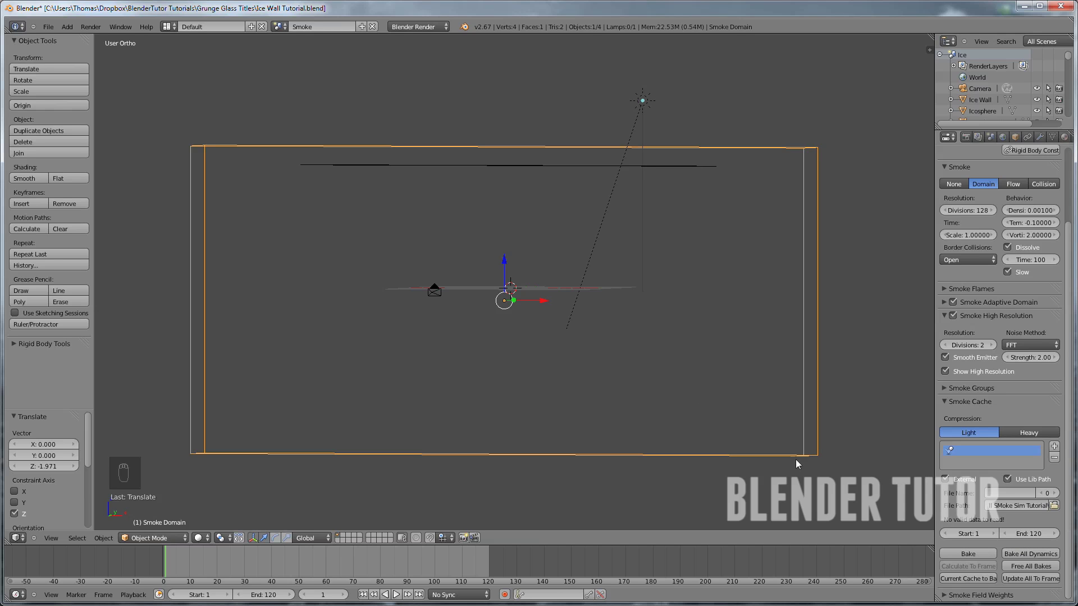
Add a Turbulence force field at the scene's origin from the right side view
middle_click_drag(673, 366, 632, 351)
key("KP_3")
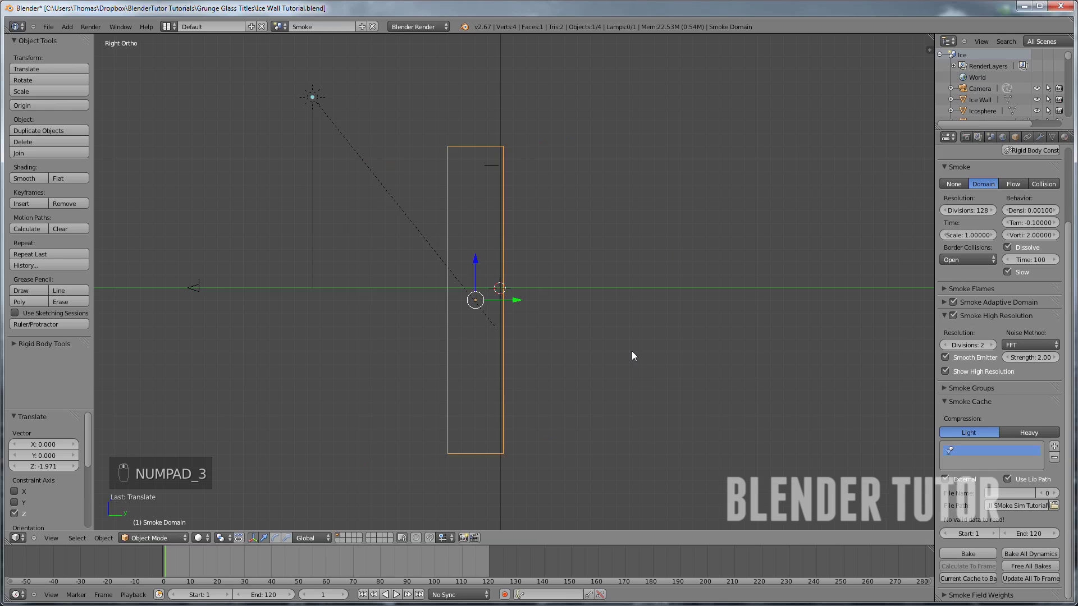
key("shift+a")
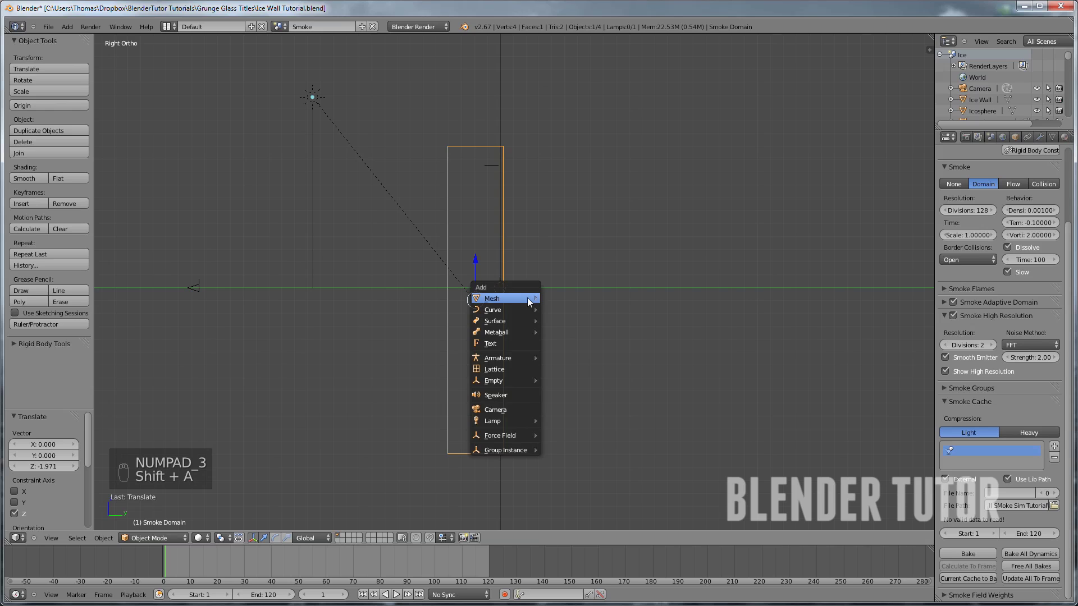
mouse_move(514, 362)
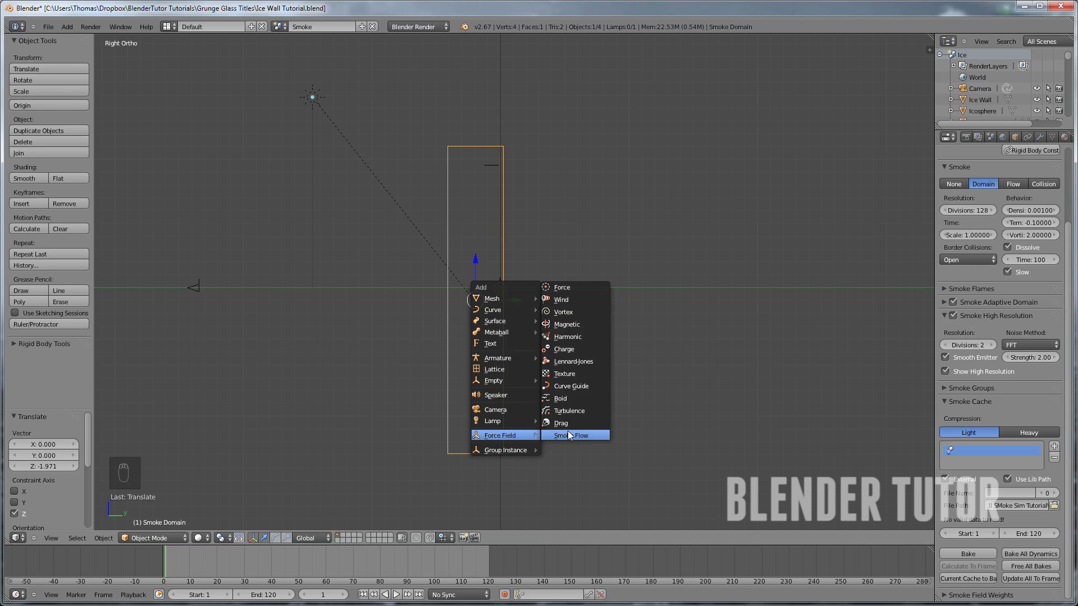
left_click(574, 412)
middle_click_drag(554, 387, 702, 289)
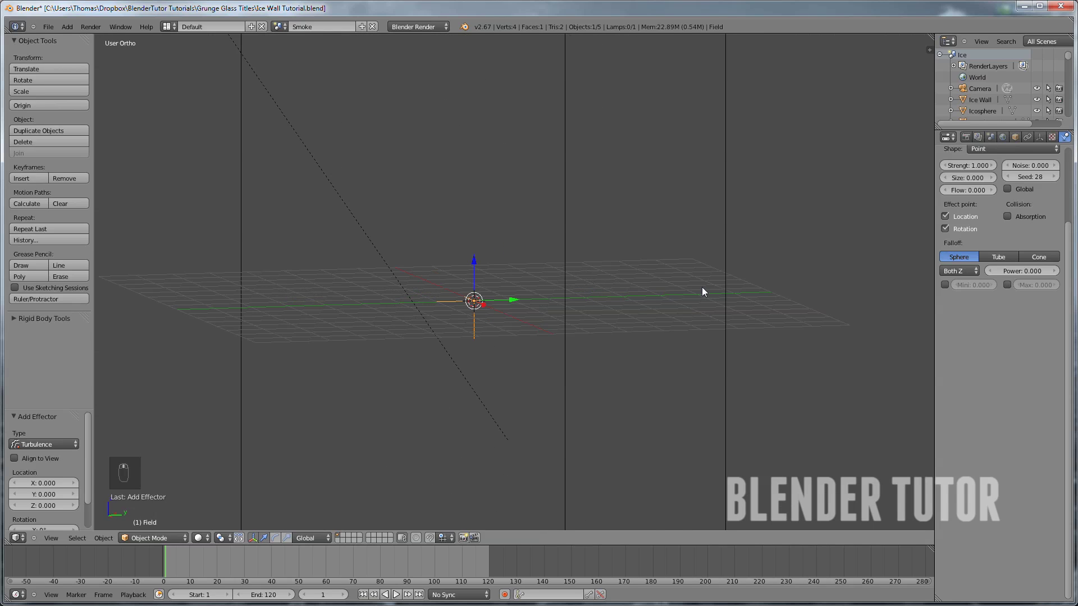
Set the turbulence field's strength to 3 and its flow to 1
left_click(971, 161)
type("3")
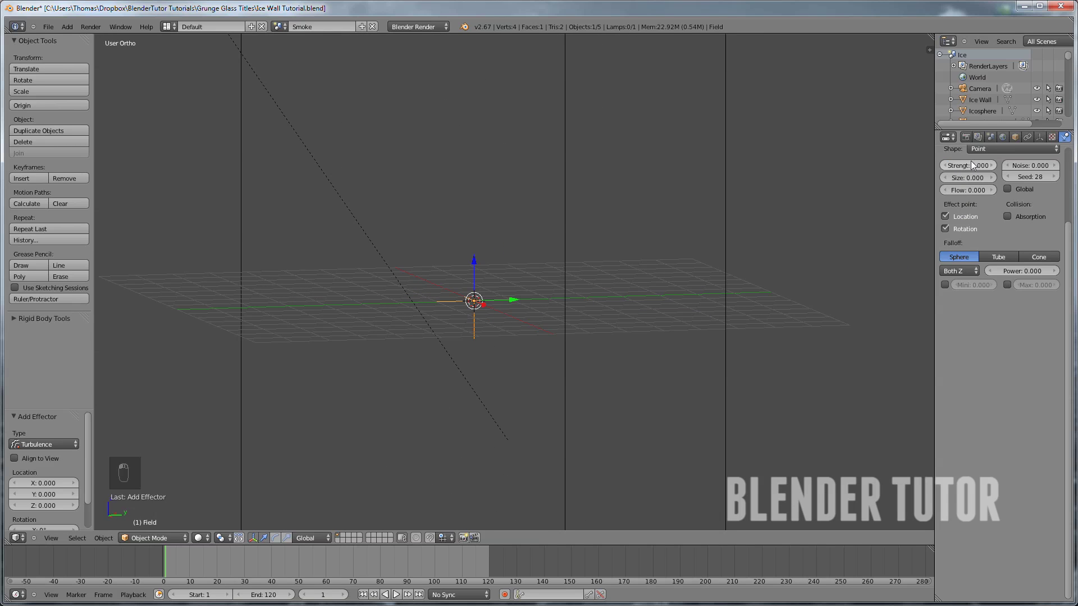
left_click(968, 191)
type("0.0")
scroll(472, 361, "down", 4)
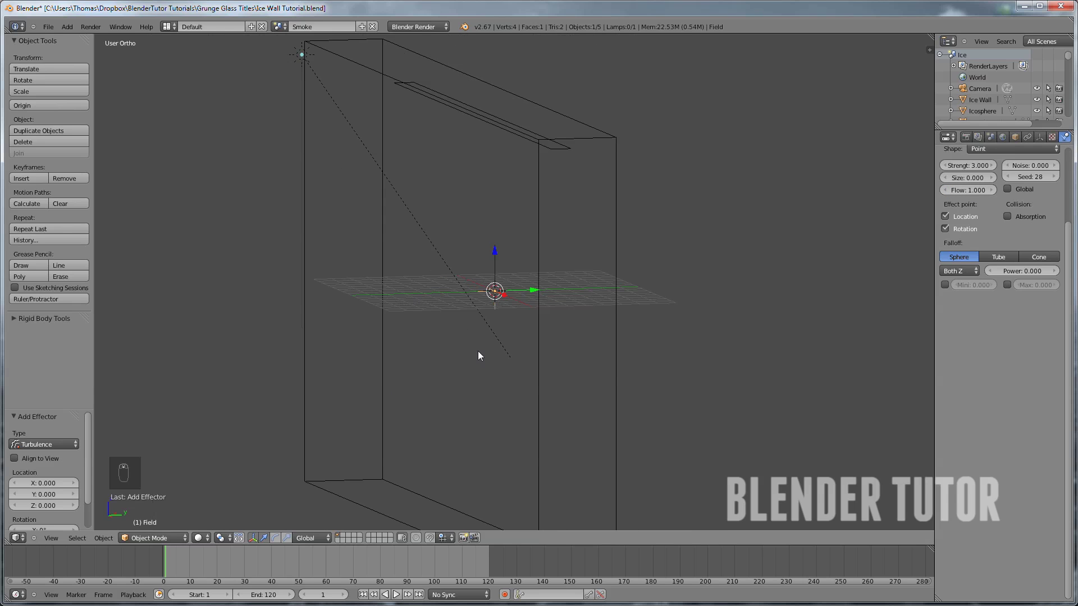
Insert a Rotation keyframe for the turbulence field at frame 1
key("KP_3")
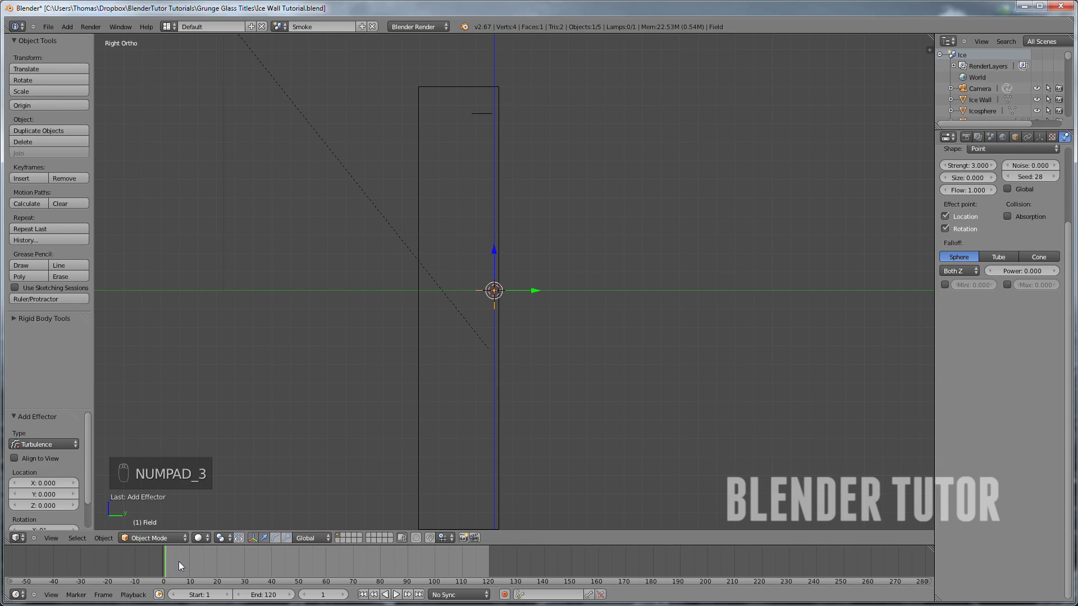
key("i")
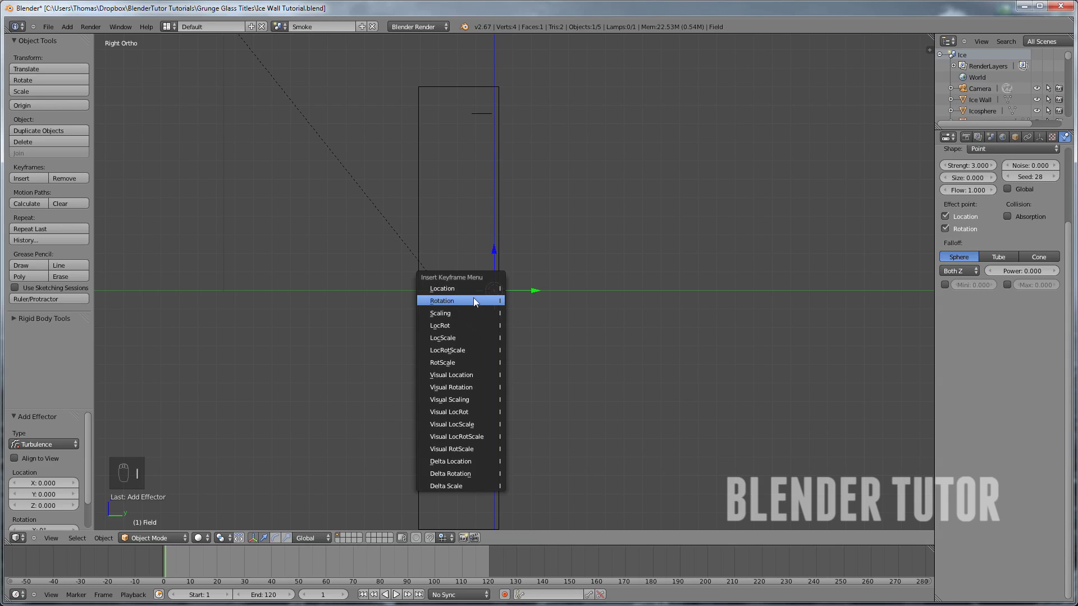
left_click(481, 298)
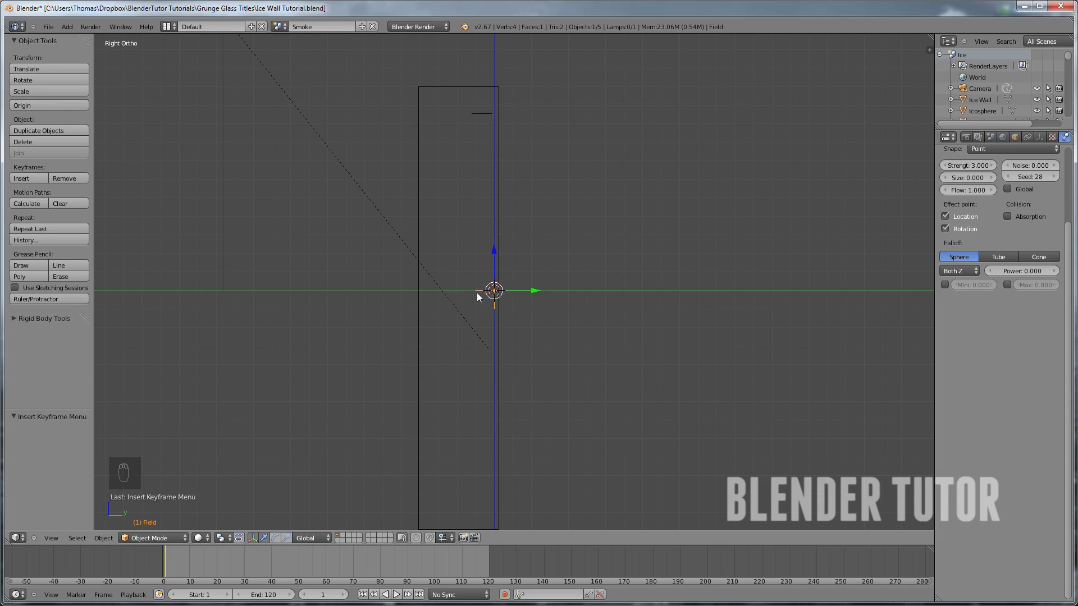
At frame 120, rotate the turbulence field by about 396° in an angled view and insert a Rotation keyframe
scroll(455, 430, "down", 2)
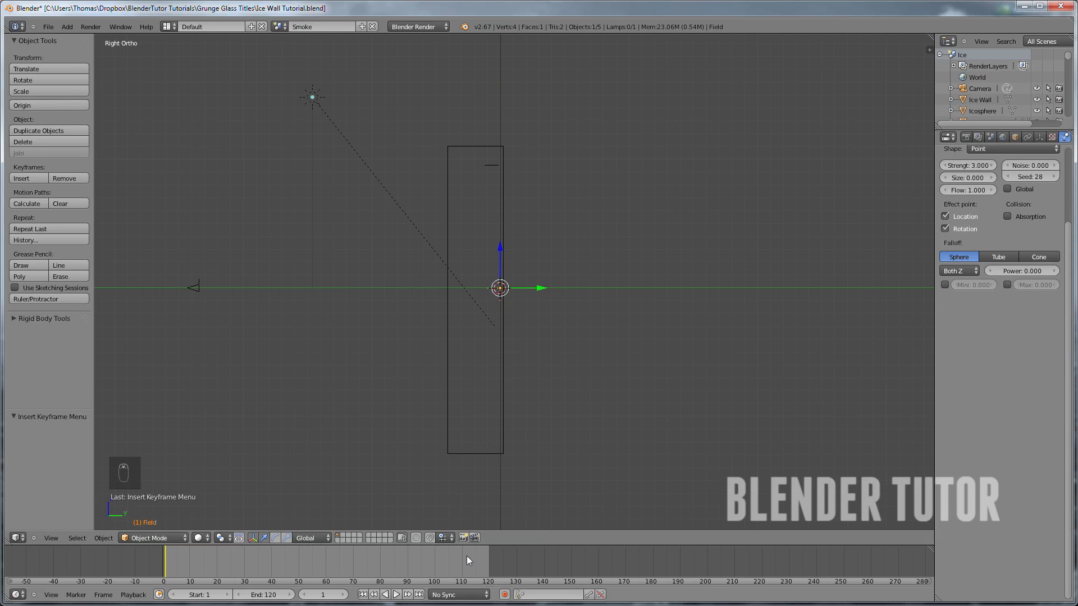
left_click(486, 556)
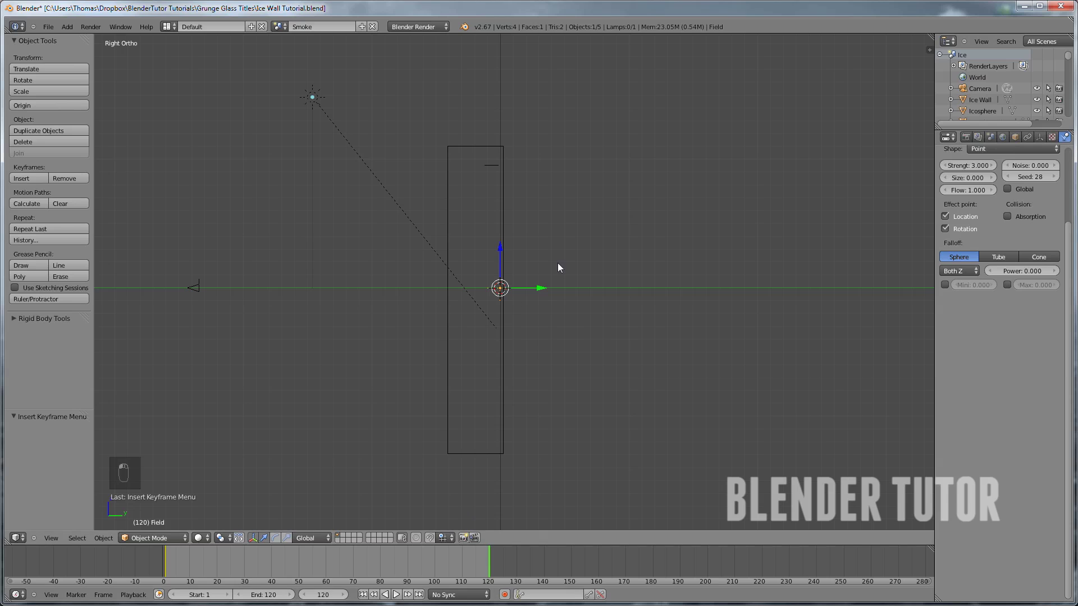
key("r")
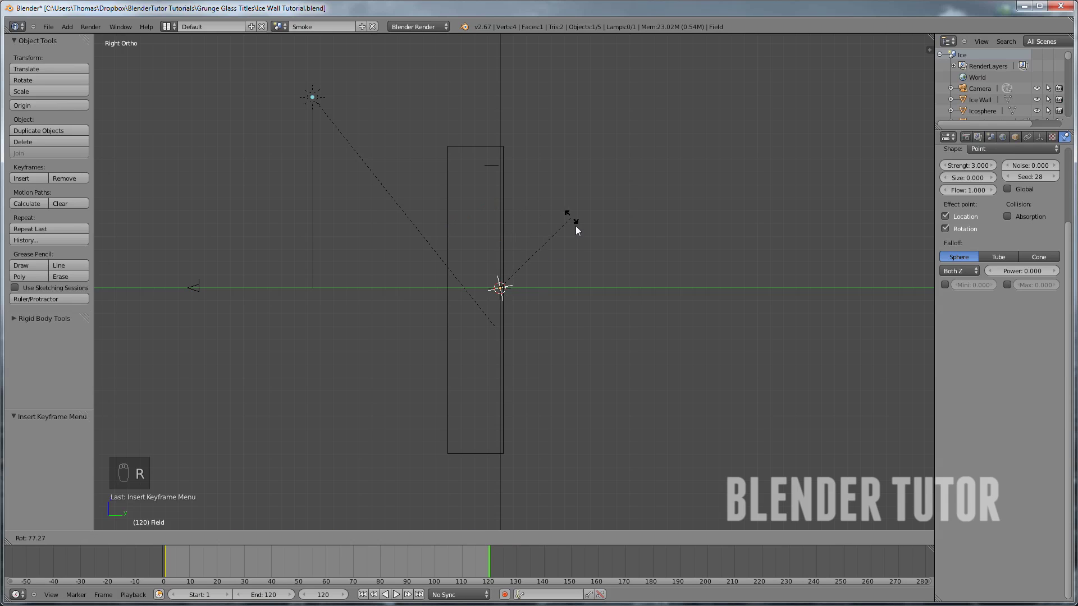
right_click(487, 275)
middle_click_drag(487, 273, 532, 284)
key("r")
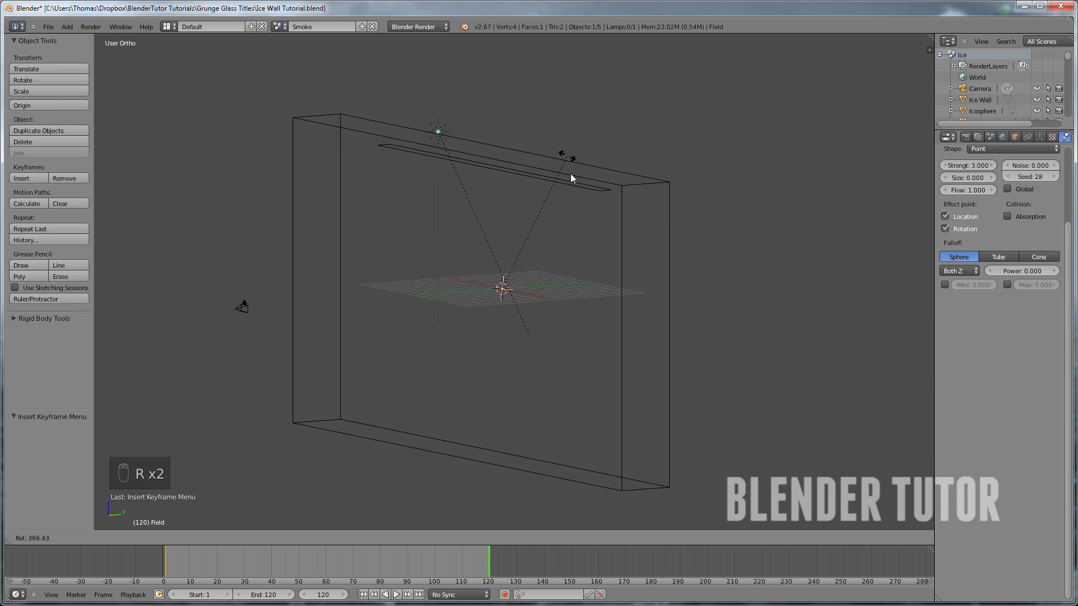
left_click(579, 238)
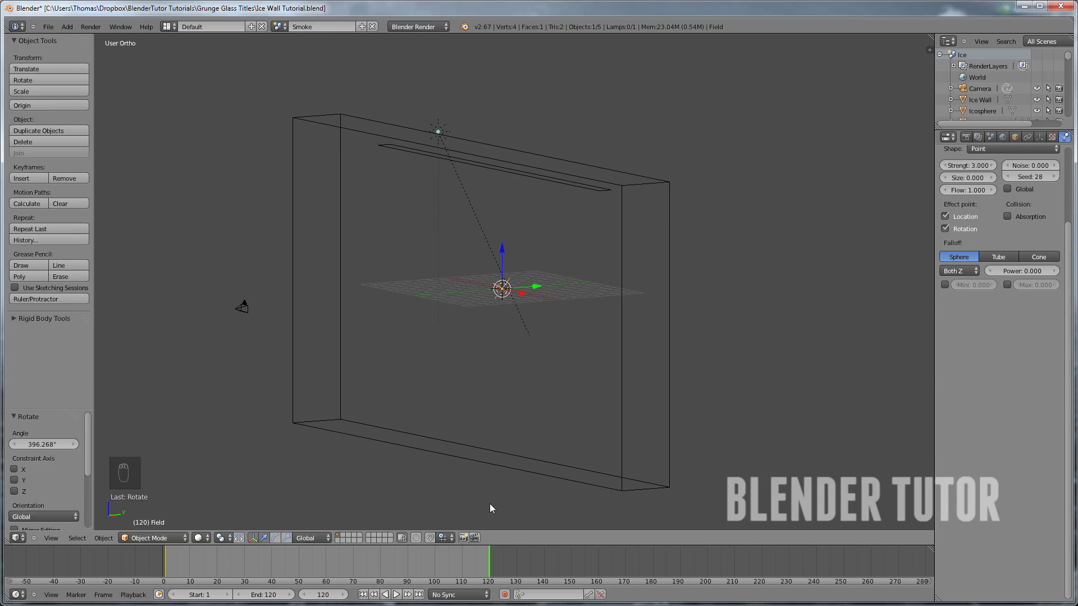
key("i")
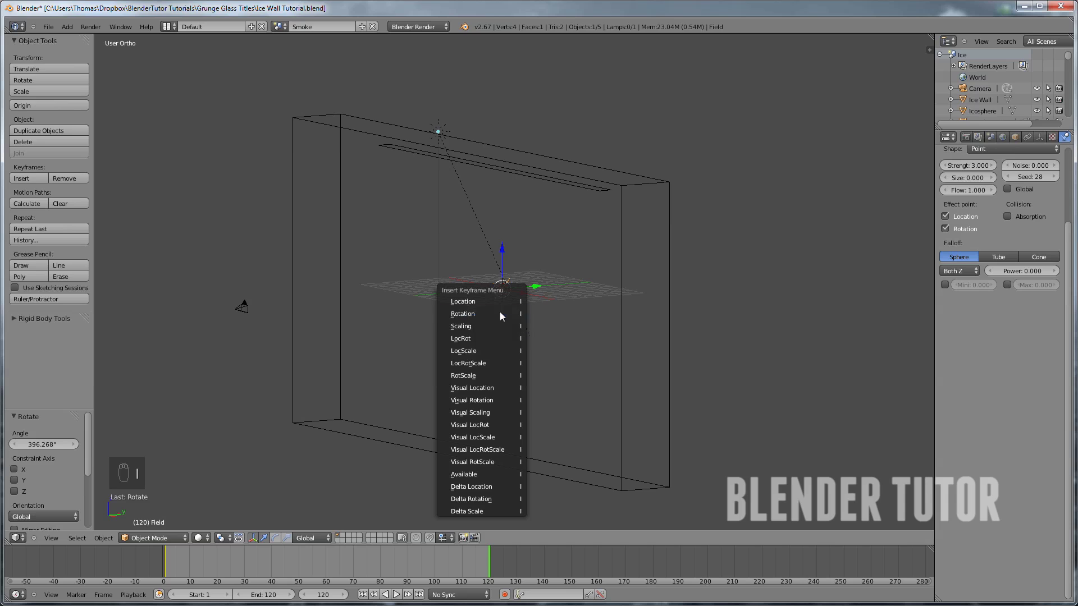
left_click(487, 314)
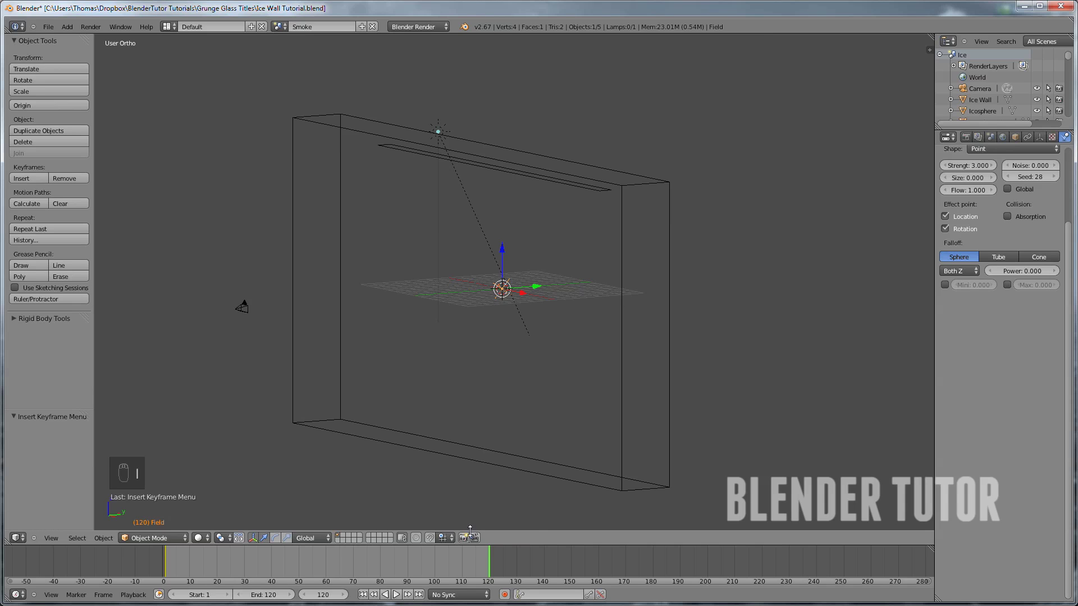
Play the animation from around frame 5 to preview the smoke, checking it from another angle, and return to frame 1
left_click_drag(470, 560, 177, 571)
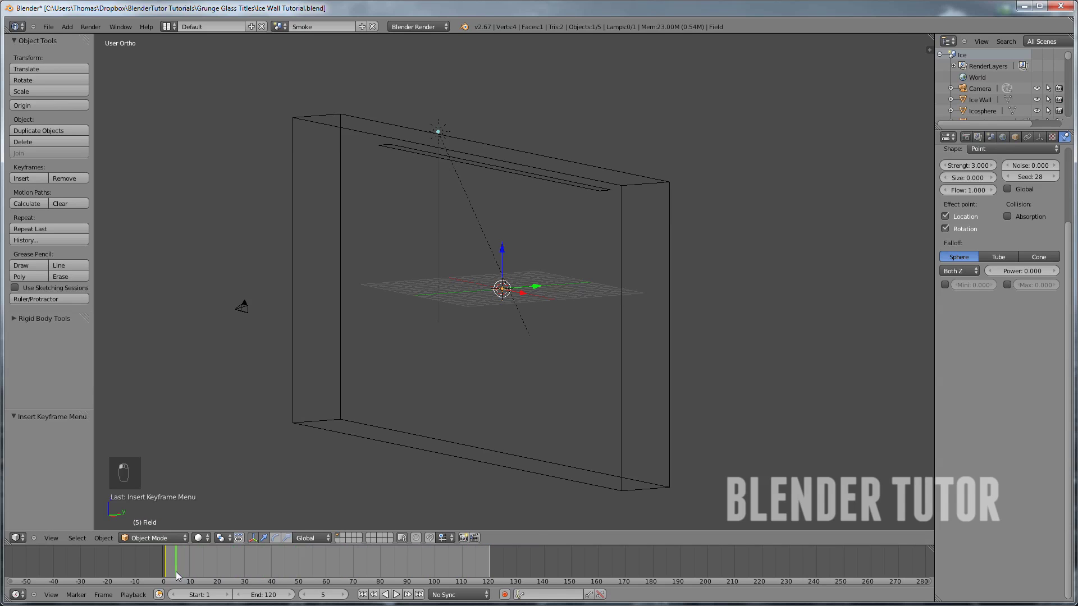
key("alt+a")
middle_click_drag(453, 303, 499, 248)
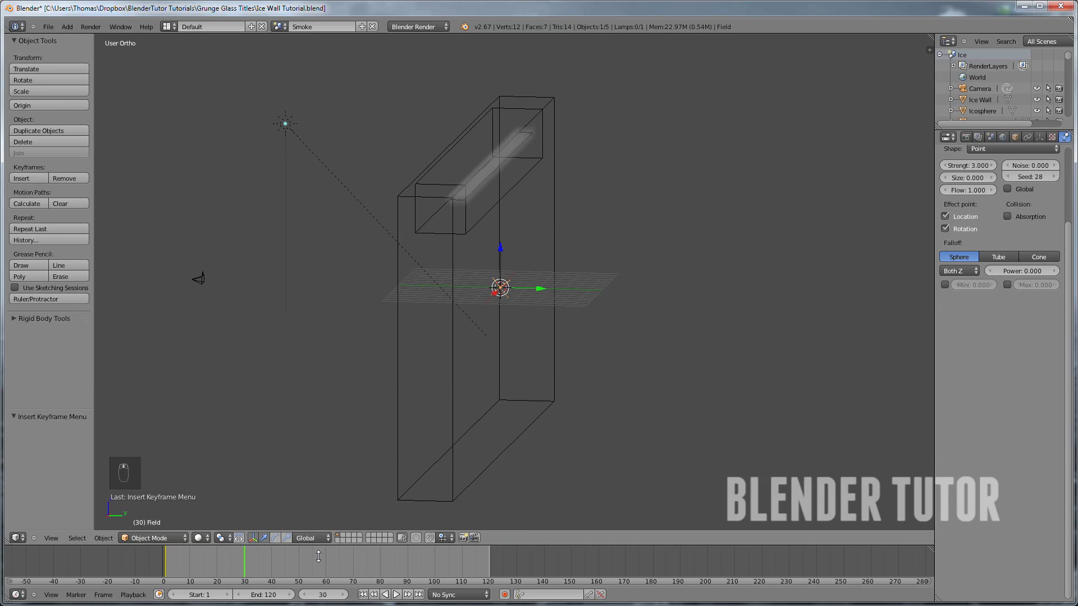
left_click(363, 594)
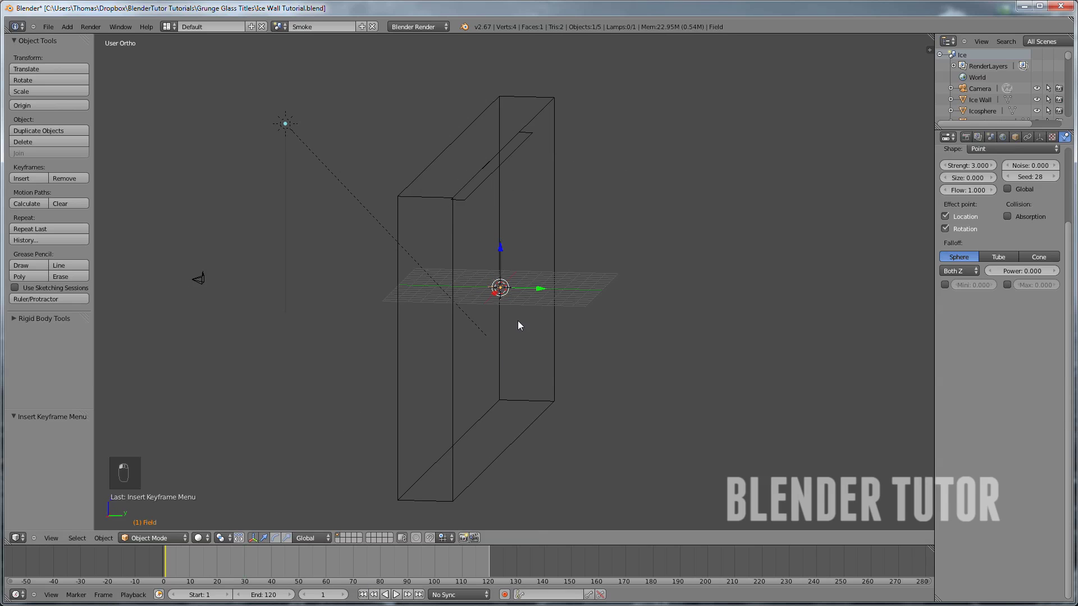
Select the Smoke Domain and bake all dynamics for the scene
middle_click_drag(514, 316, 545, 312)
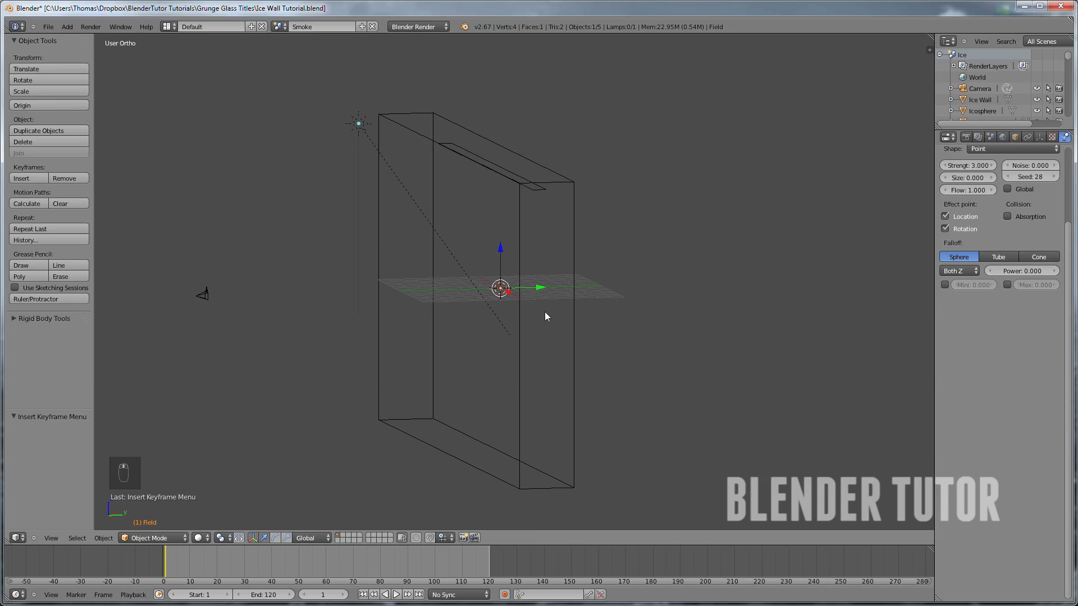
right_click(573, 205)
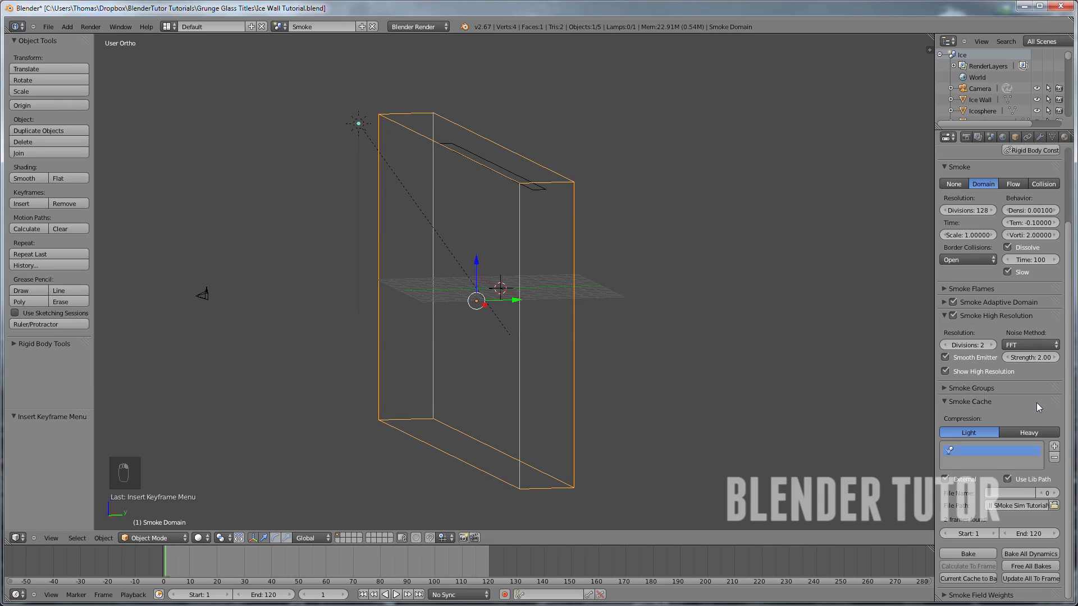
left_click(1026, 552)
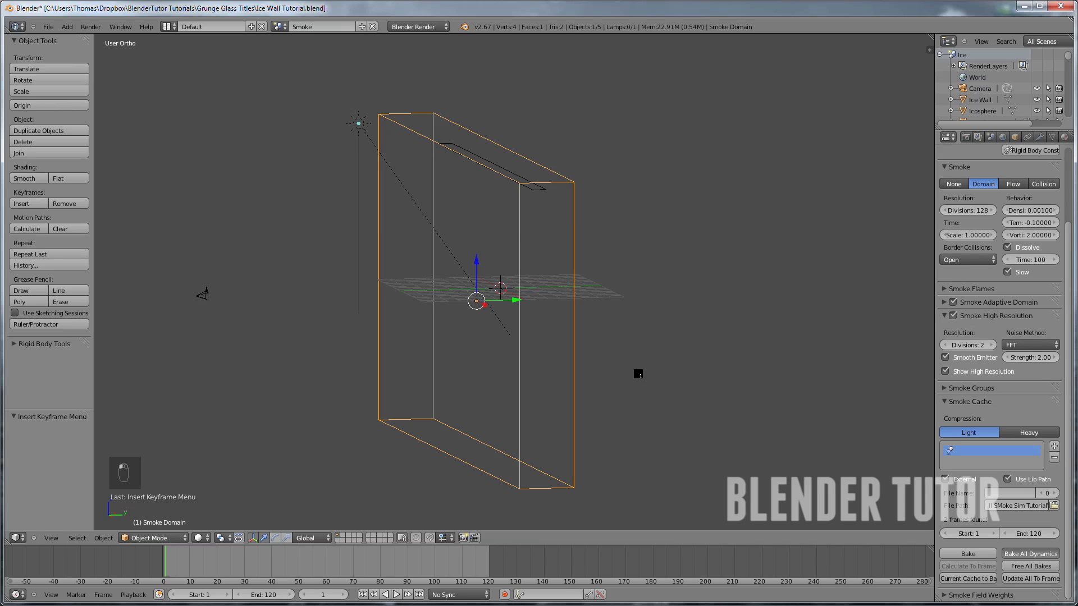
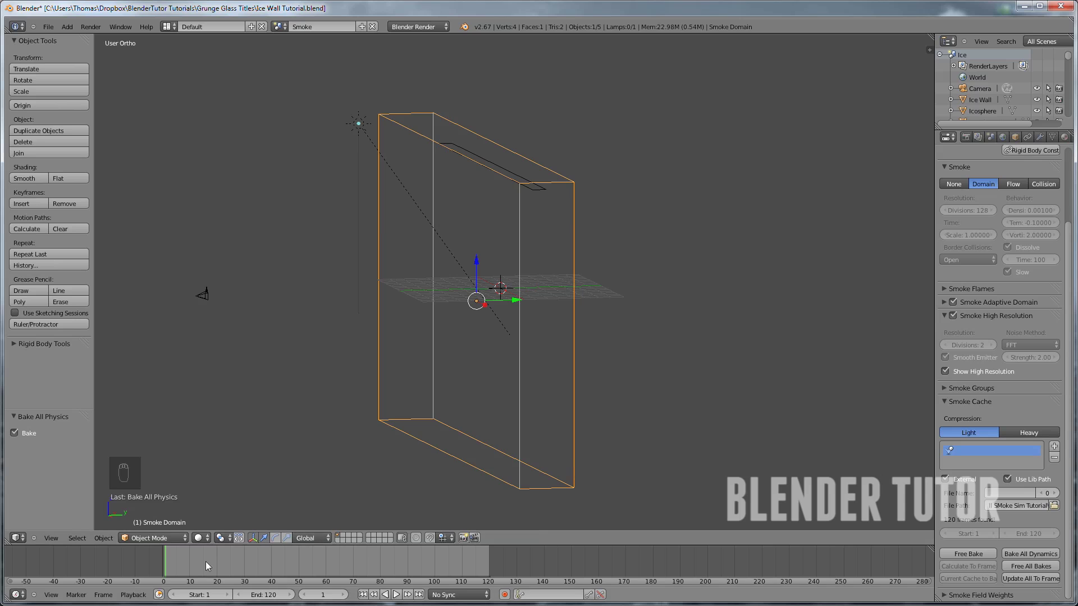
Scrub the baked smoke simulation up to frame 97 and examine its coverage from several angles and through the camera
left_click_drag(184, 560, 302, 561)
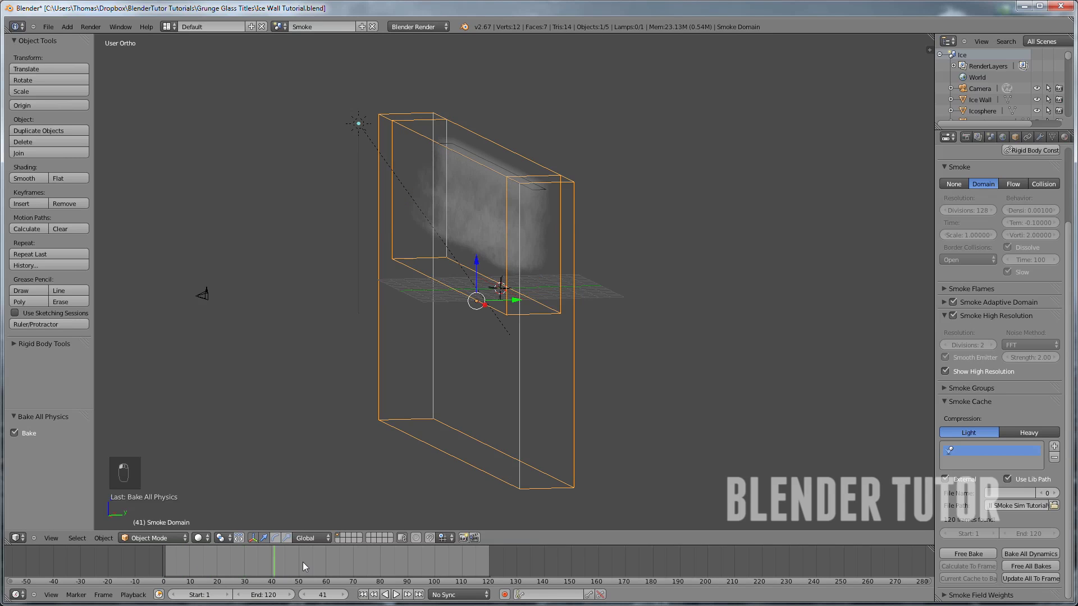
middle_click_drag(457, 400, 497, 394)
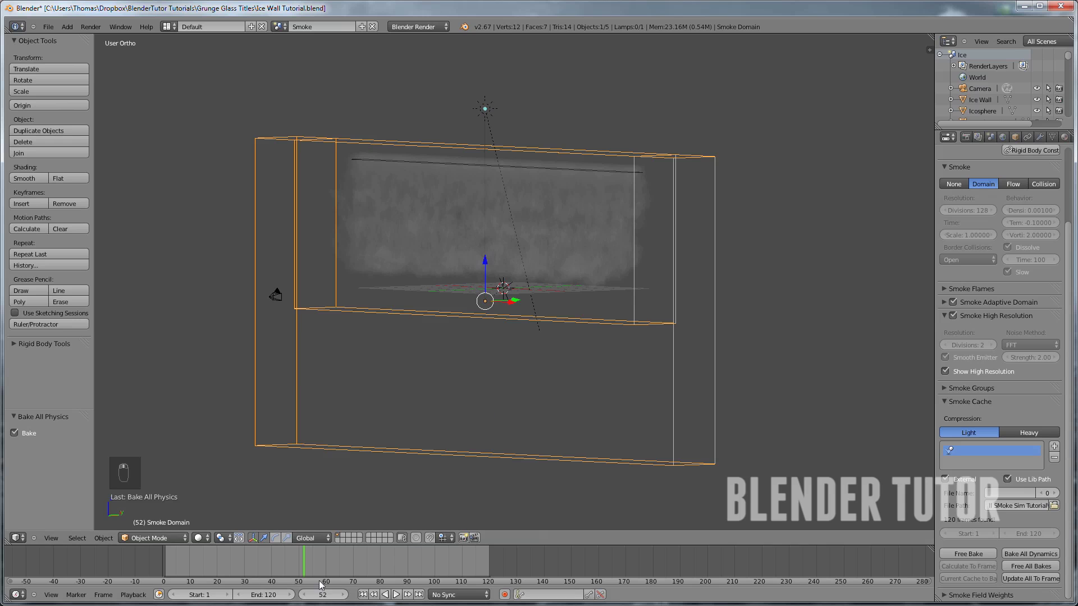
left_click_drag(341, 562, 433, 564)
middle_click_drag(531, 353, 622, 312)
scroll(509, 346, "up", 4)
scroll(562, 325, "down", 4)
key("KP_0")
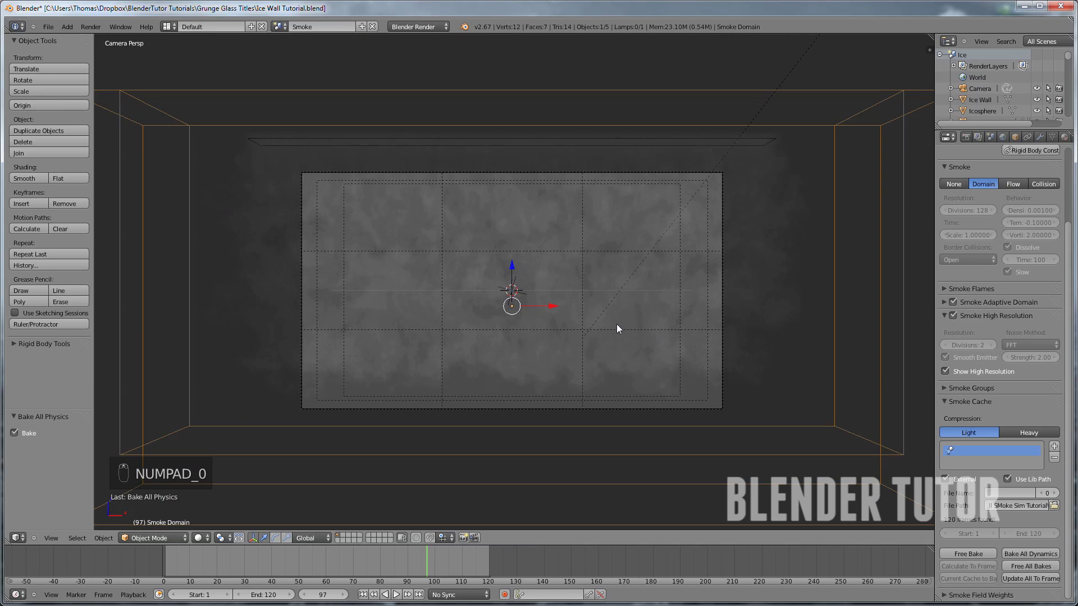
scroll(616, 325, "up", 1)
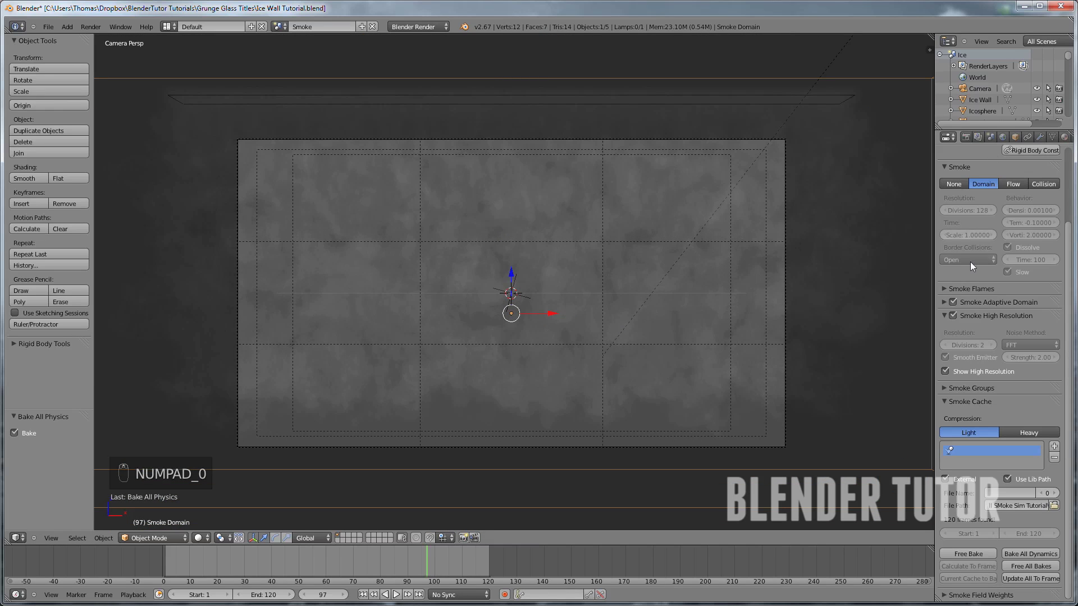
scroll(973, 265, "up", 3)
scroll(813, 197, "down", 4)
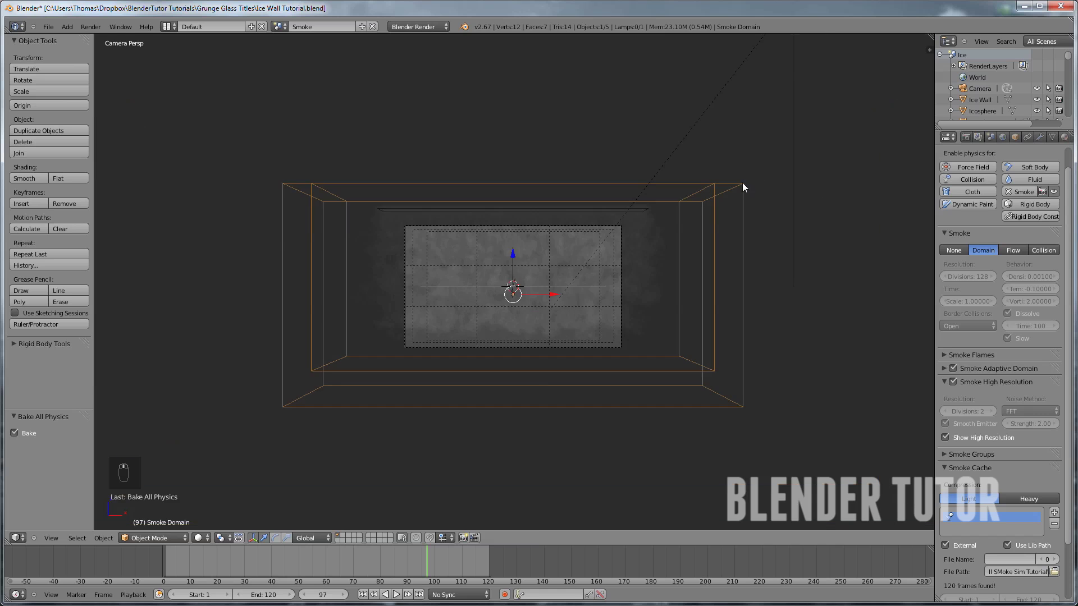
Select the Sun lamp and set its colour to a light blue of R 0.519, G 0.844, B 1.000
middle_click_drag(747, 182, 713, 186)
scroll(640, 162, "down", 2)
right_click(663, 112)
scroll(672, 188, "up", 3)
left_click(1038, 137)
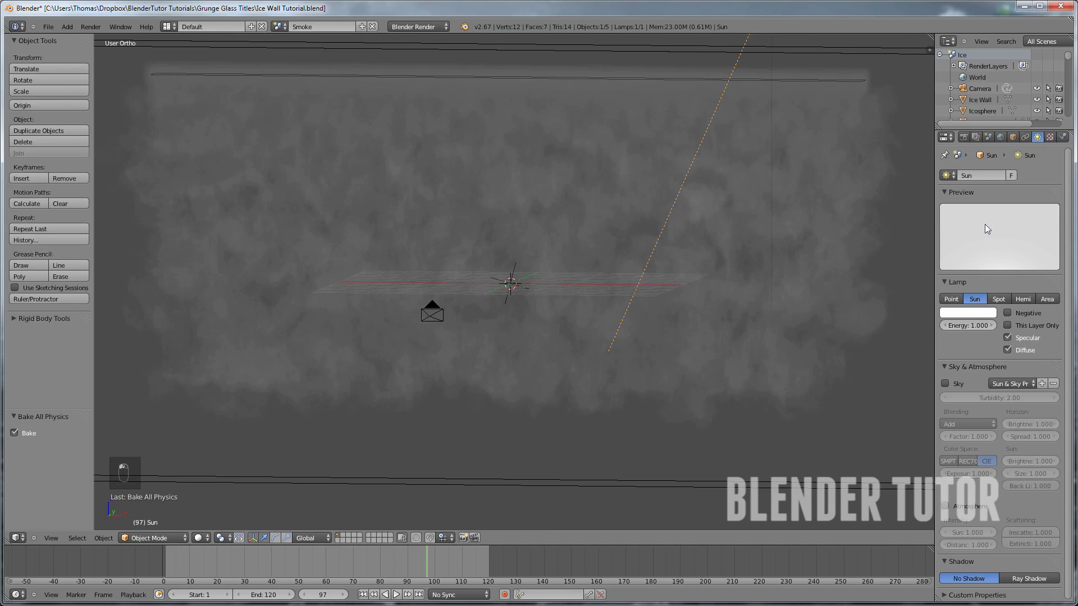
left_click(971, 311)
left_click_drag(954, 209, 946, 186)
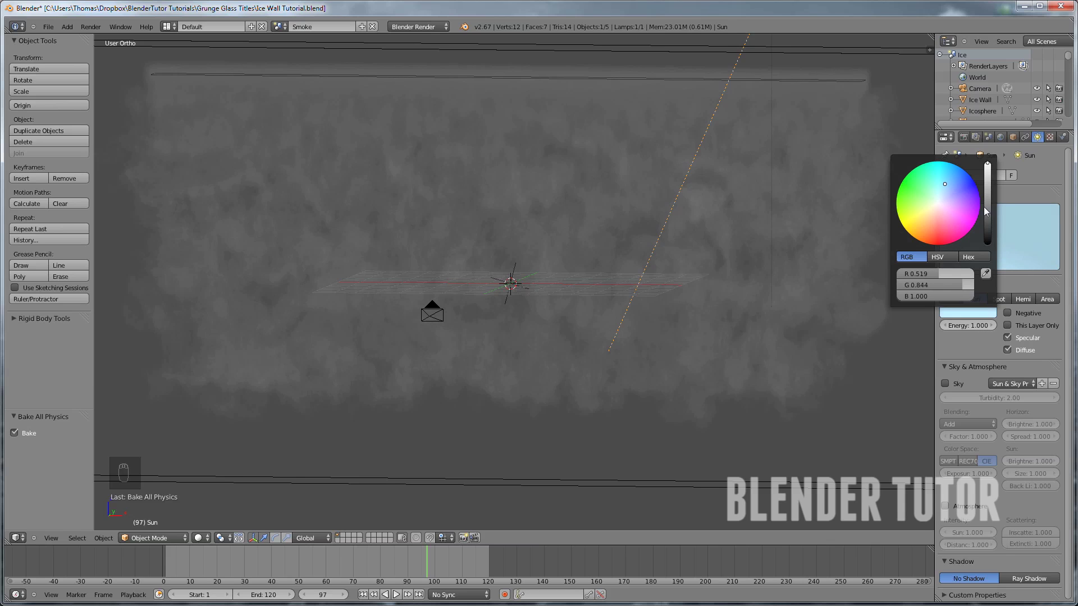
Set the Sun lamp's energy to 3 and enable Ray Shadow
left_click(974, 324)
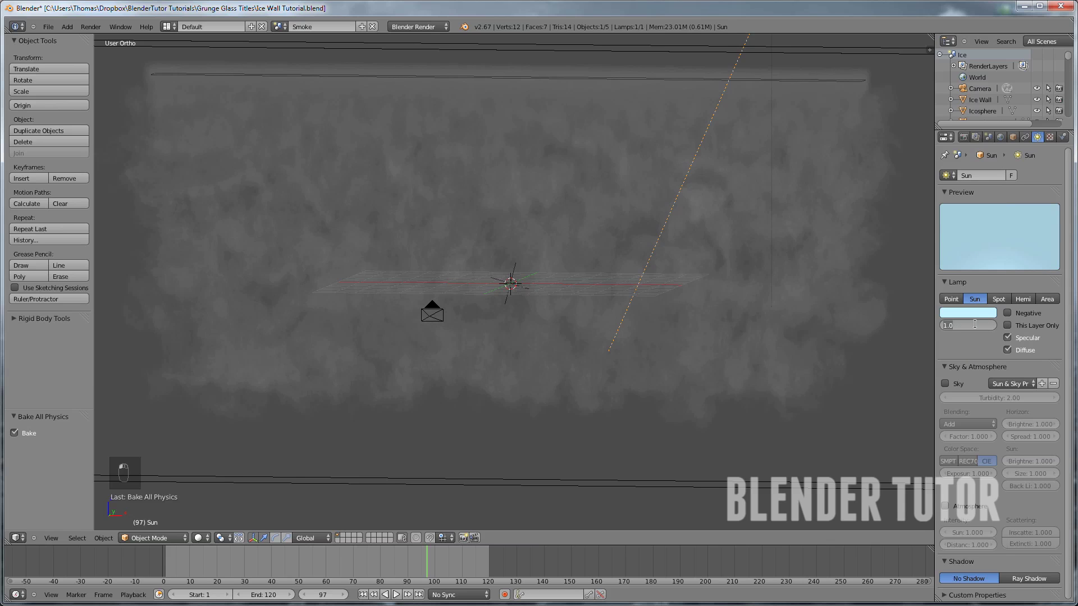
type("3")
key("Return")
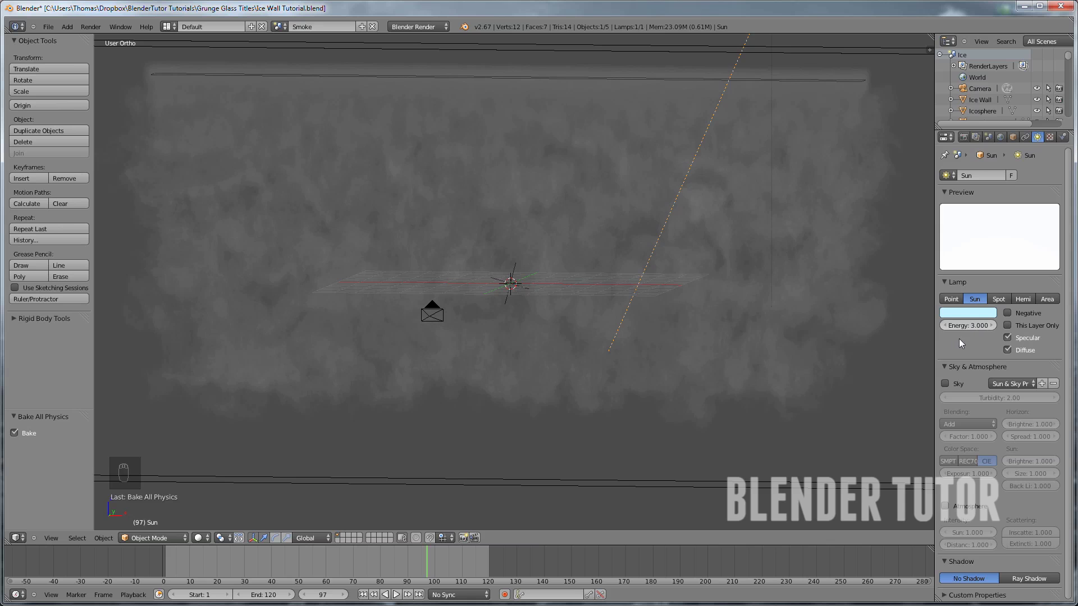
left_click(1029, 578)
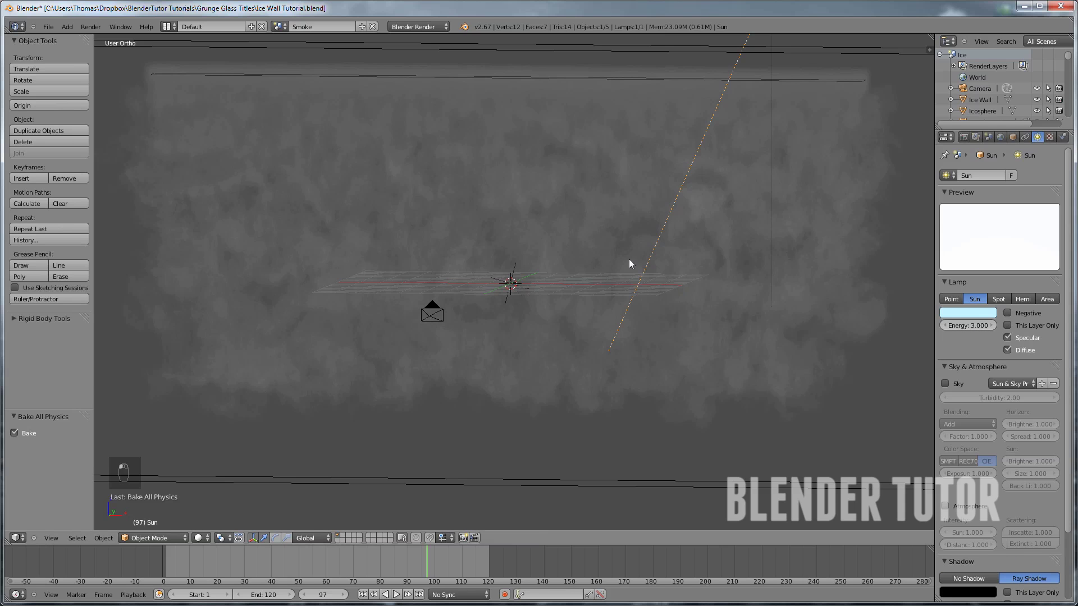
Render frame 97 through the camera to check the smoke's look, and close the render result
key("KP_0")
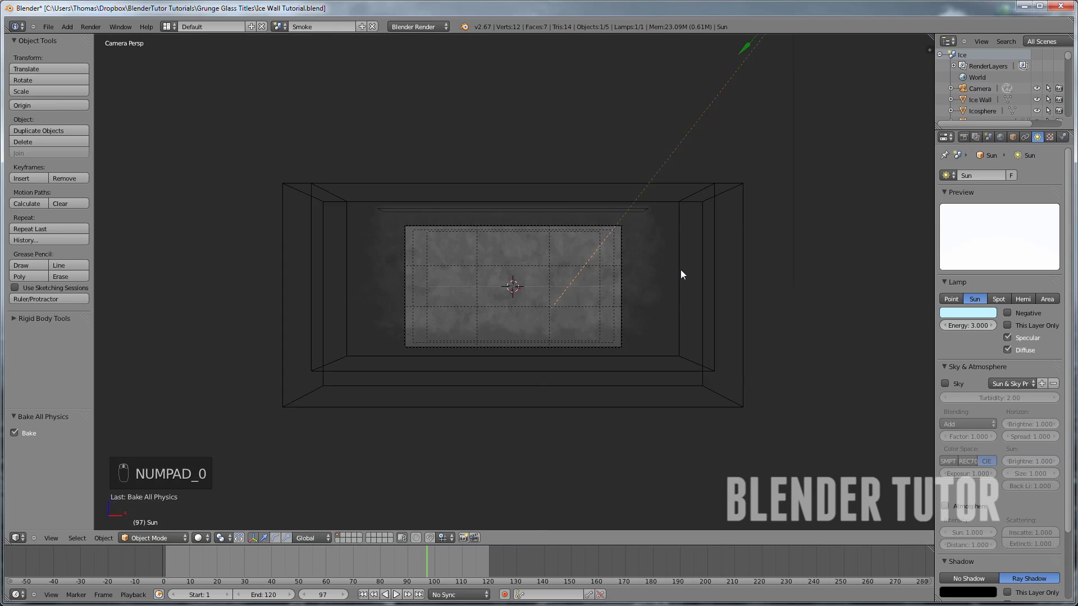
scroll(668, 272, "up", 5)
scroll(664, 272, "down", 3)
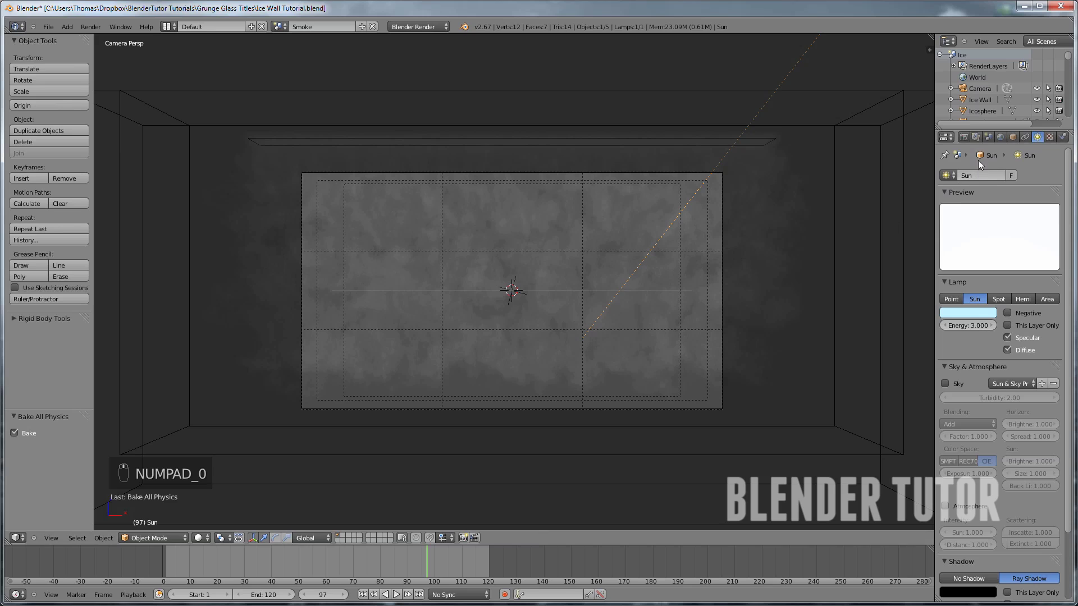
left_click(964, 137)
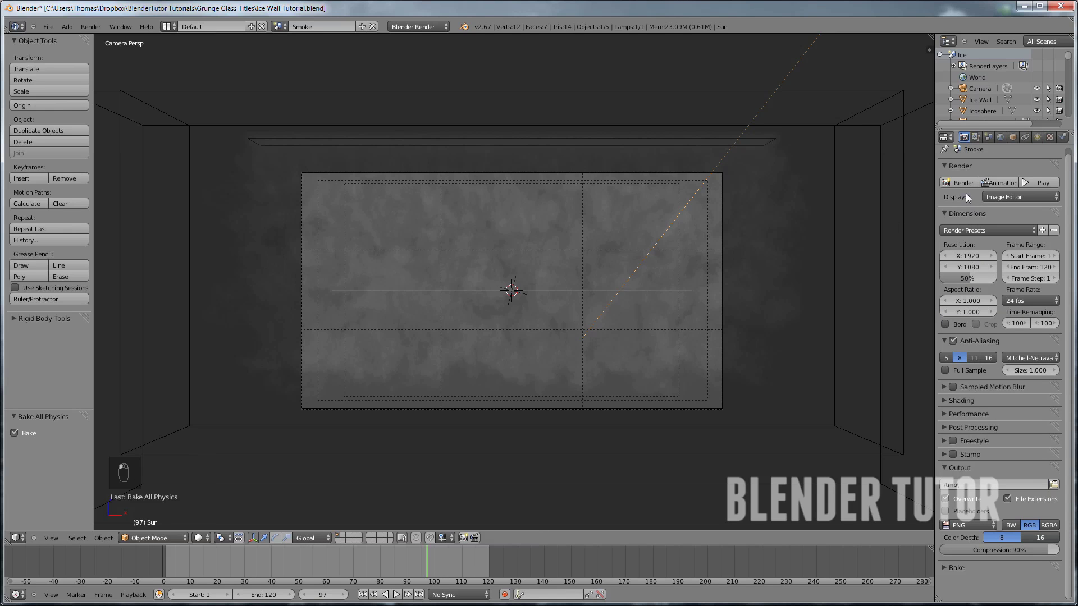
left_click(961, 183)
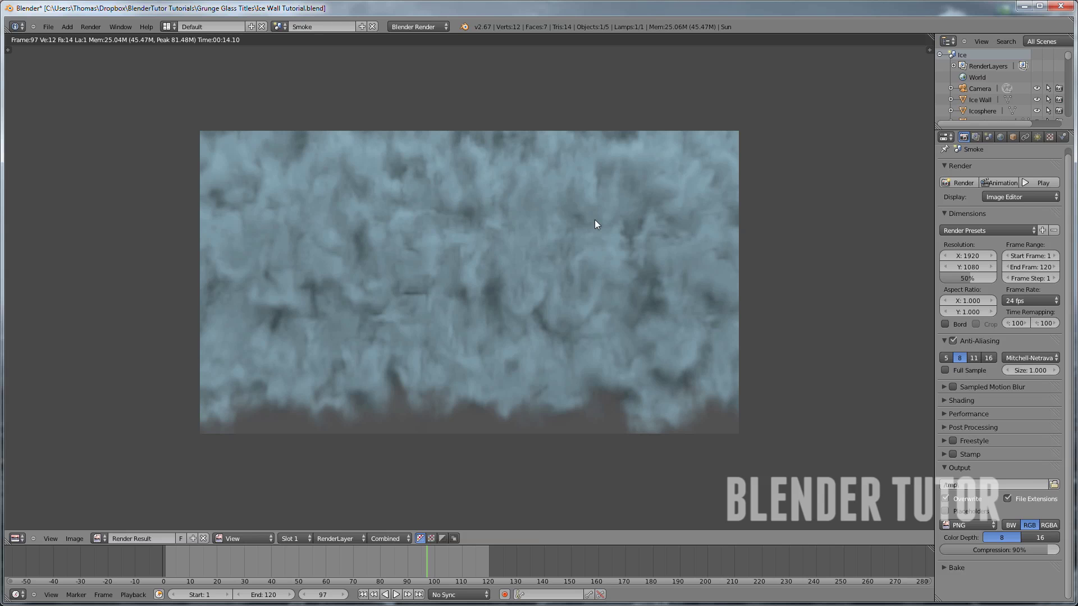
key("Escape")
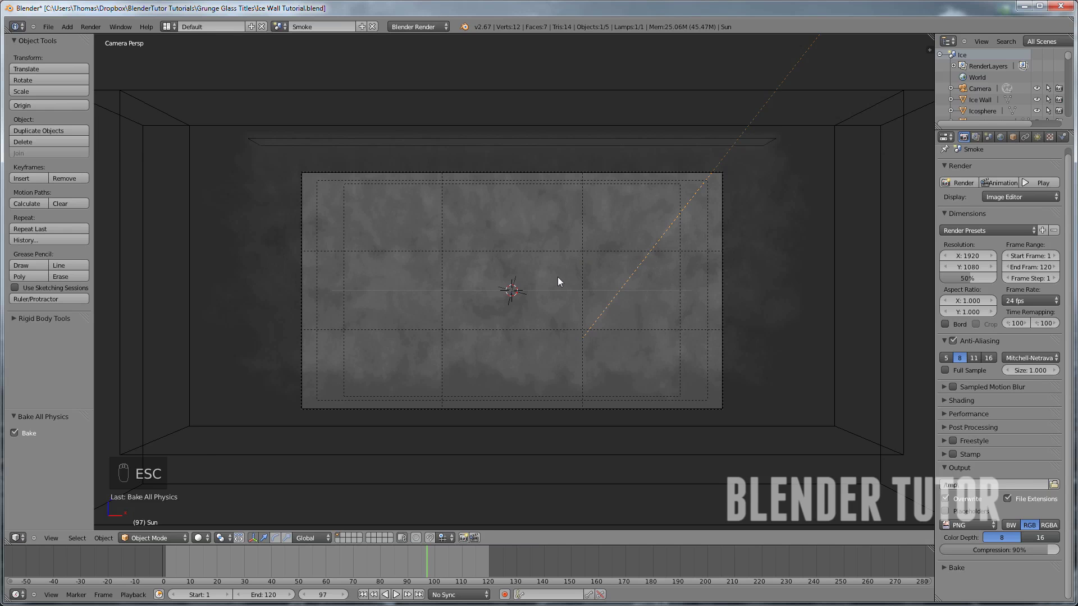
Set the PNG render output's colour mode to RGBA
key("KP_0")
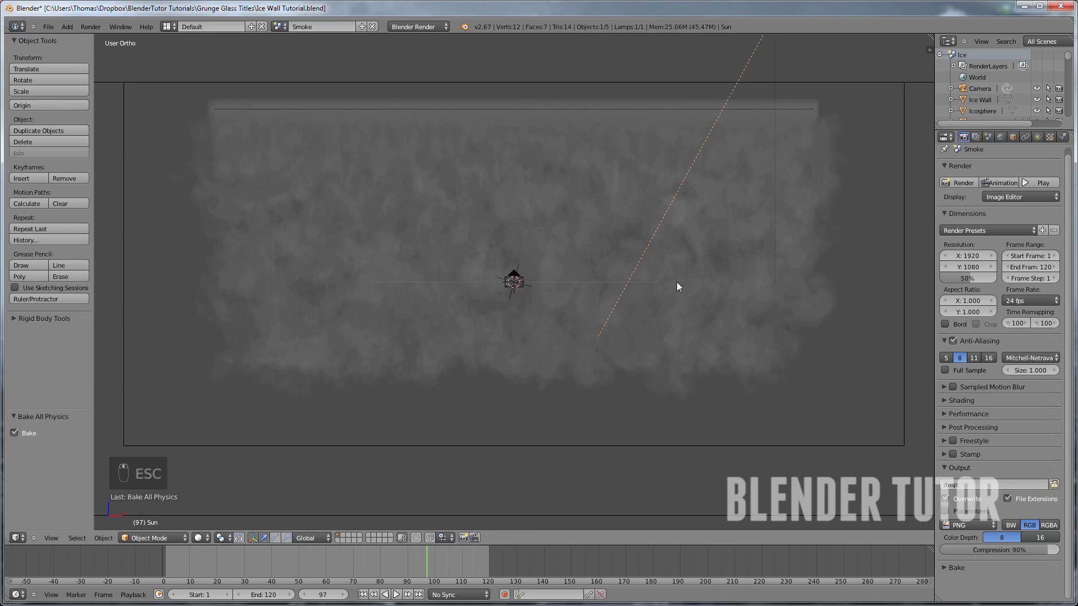
middle_click_drag(677, 287, 546, 254)
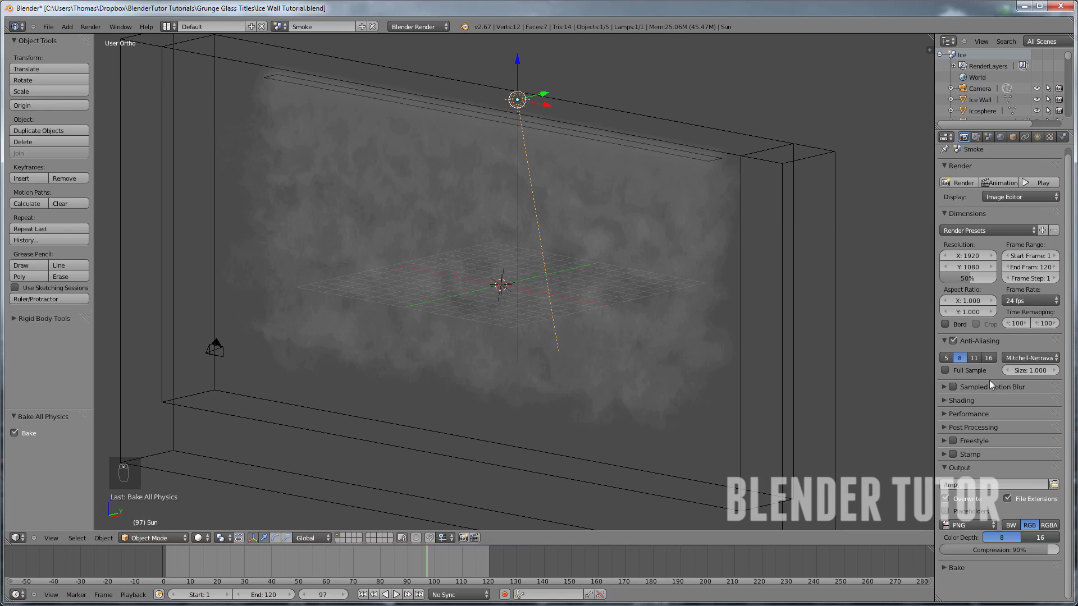
scroll(971, 391, "up", 1)
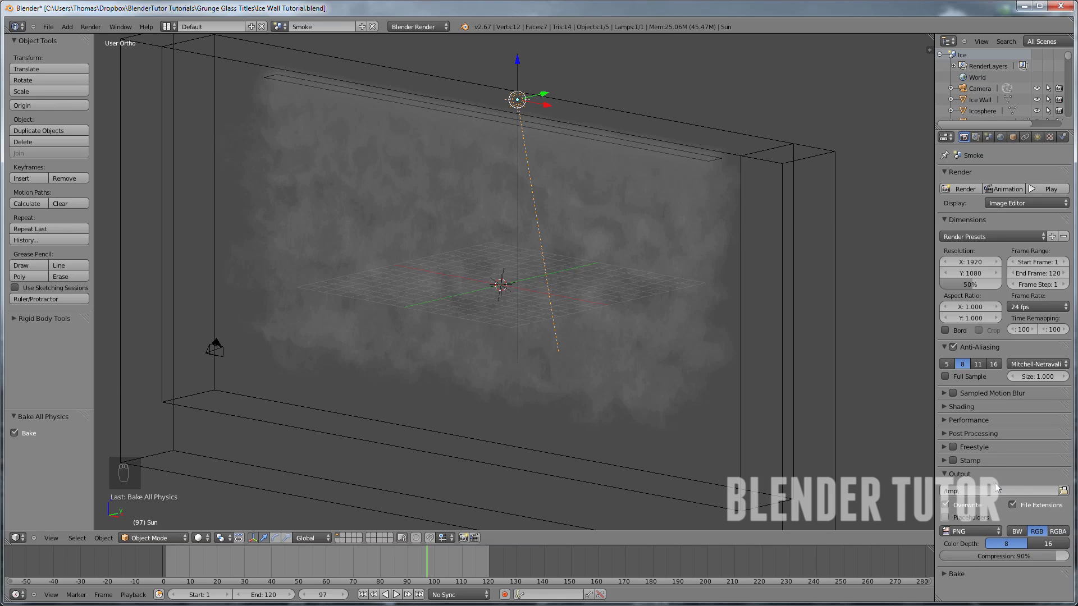
left_click(1058, 531)
Change the Alpha background mode in the render's Shading settings
left_click(943, 434)
left_click(942, 433)
left_click(941, 419)
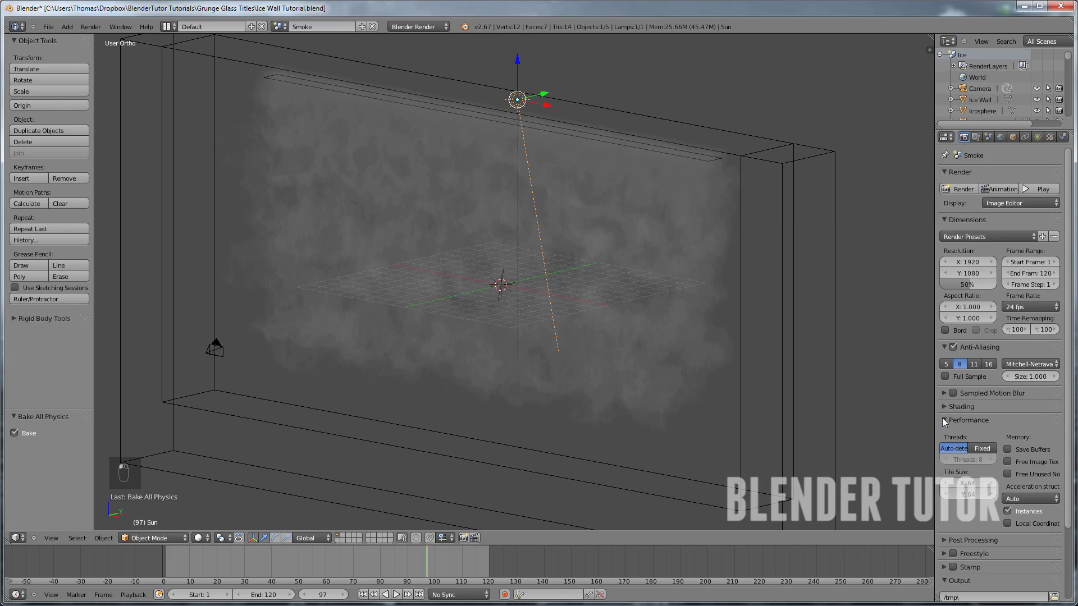
left_click(942, 419)
left_click(943, 407)
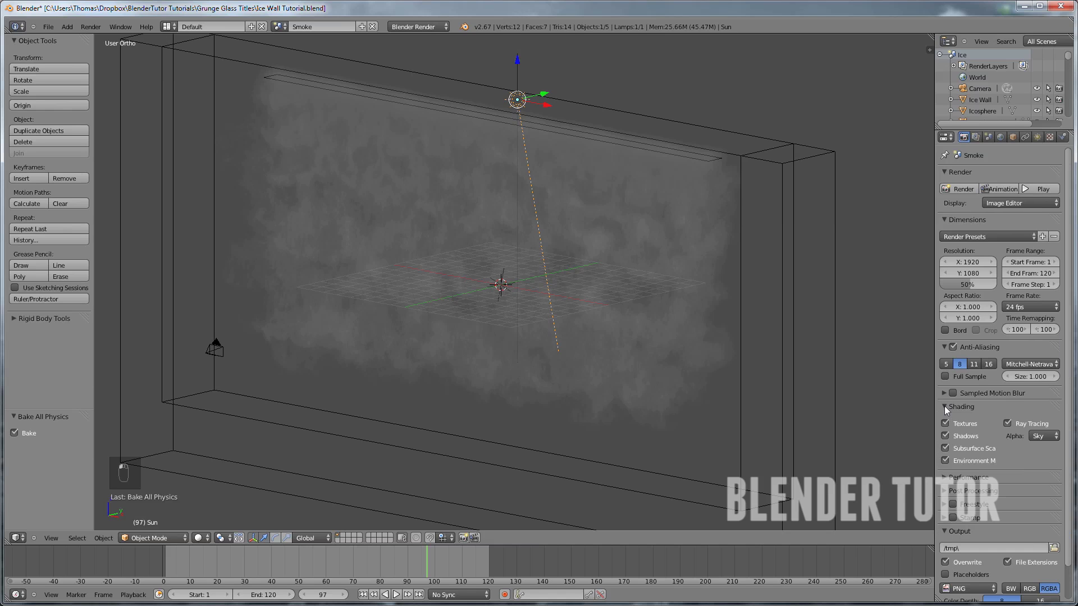
left_click(1046, 439)
left_click(1021, 413)
left_click(945, 406)
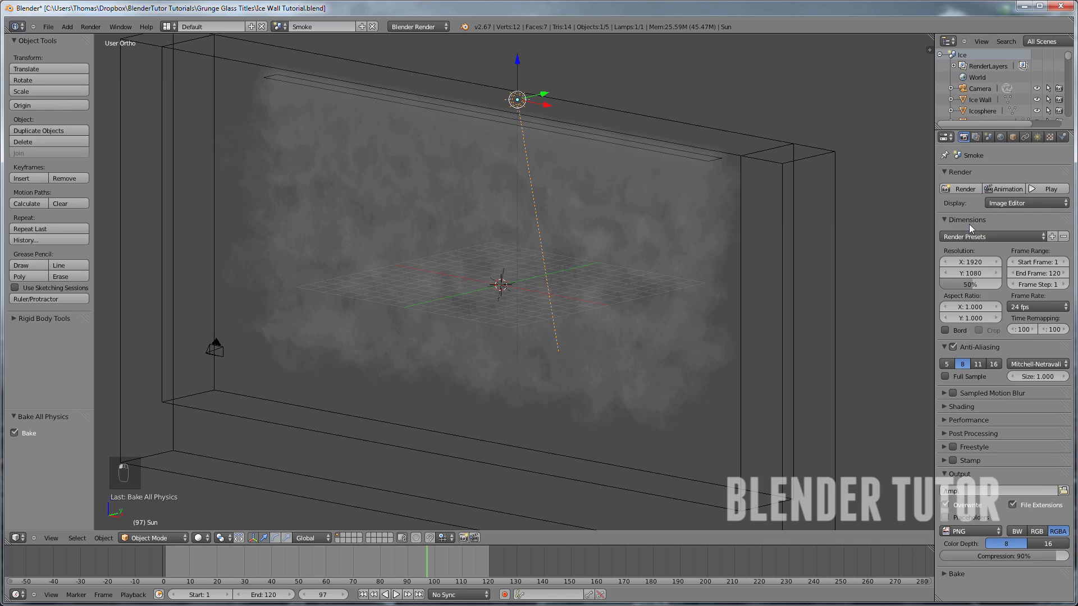
Render frame 97 of the Smoke scene to check the alpha background, and close the render result
left_click(965, 189)
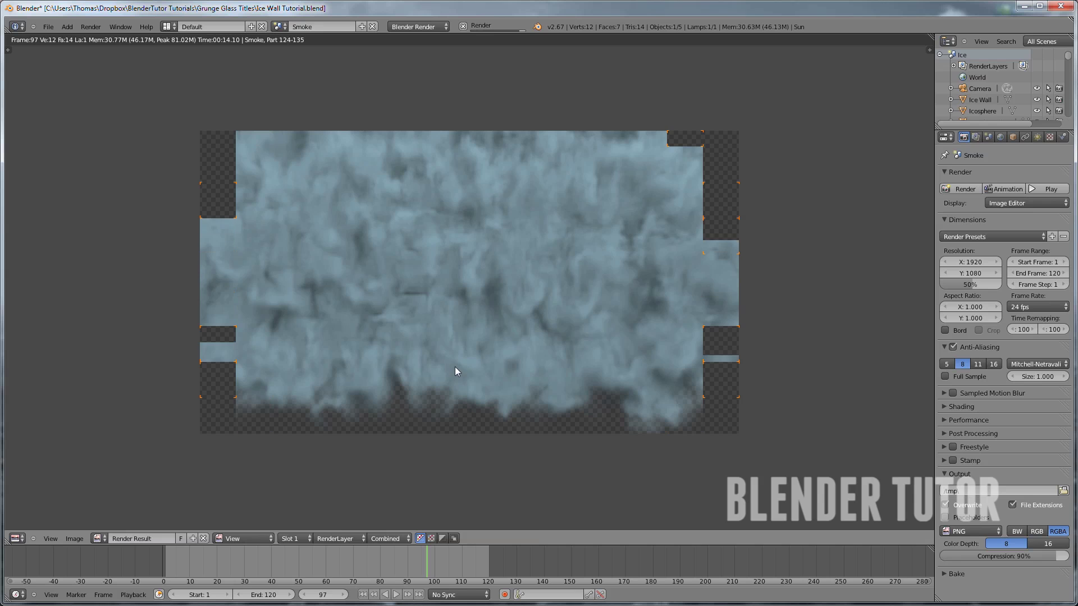
middle_click_drag(488, 336, 510, 329)
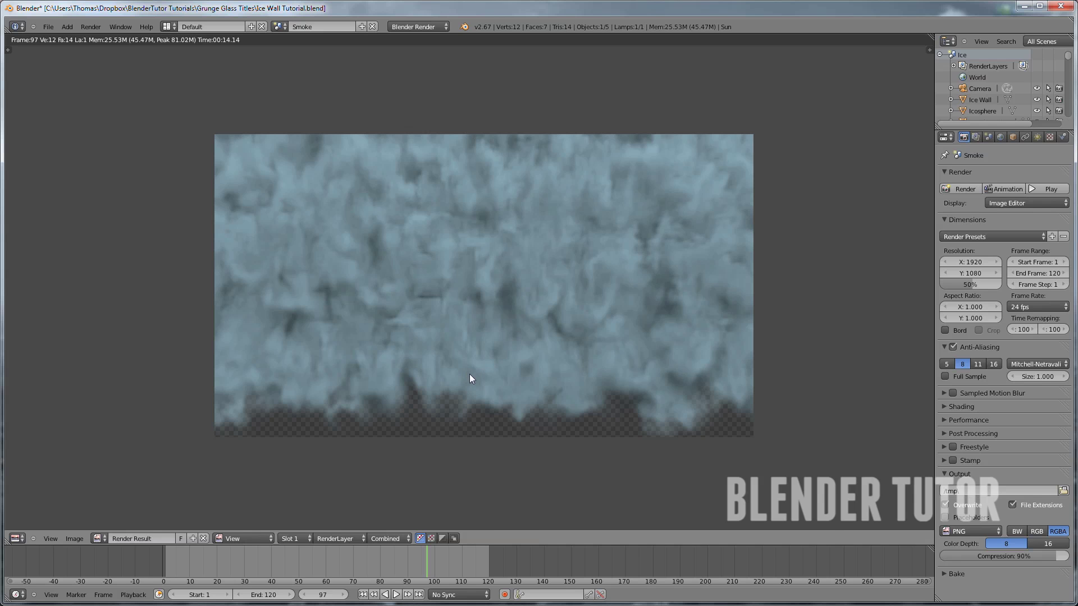
key("Escape")
mouse_move(503, 295)
middle_mouse_down()
mouse_move(539, 293)
mouse_move(520, 283)
middle_mouse_up()
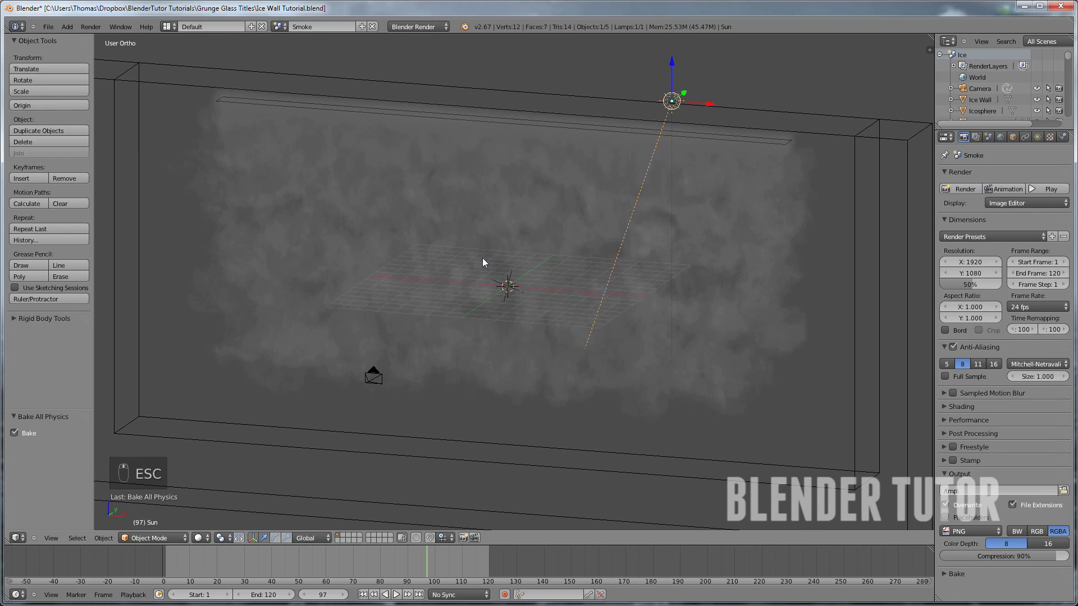
Compare the Ice and Smoke scenes in the right orthographic view, finishing in the Ice scene
left_click(279, 27)
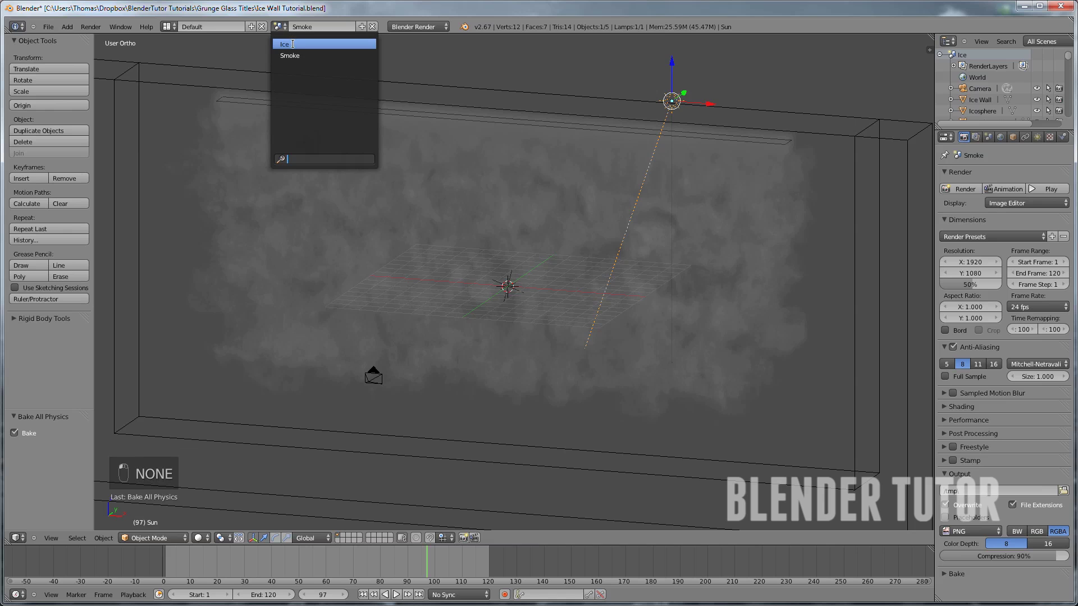
left_click(295, 44)
middle_click_drag(472, 238, 539, 275)
key("KP_3")
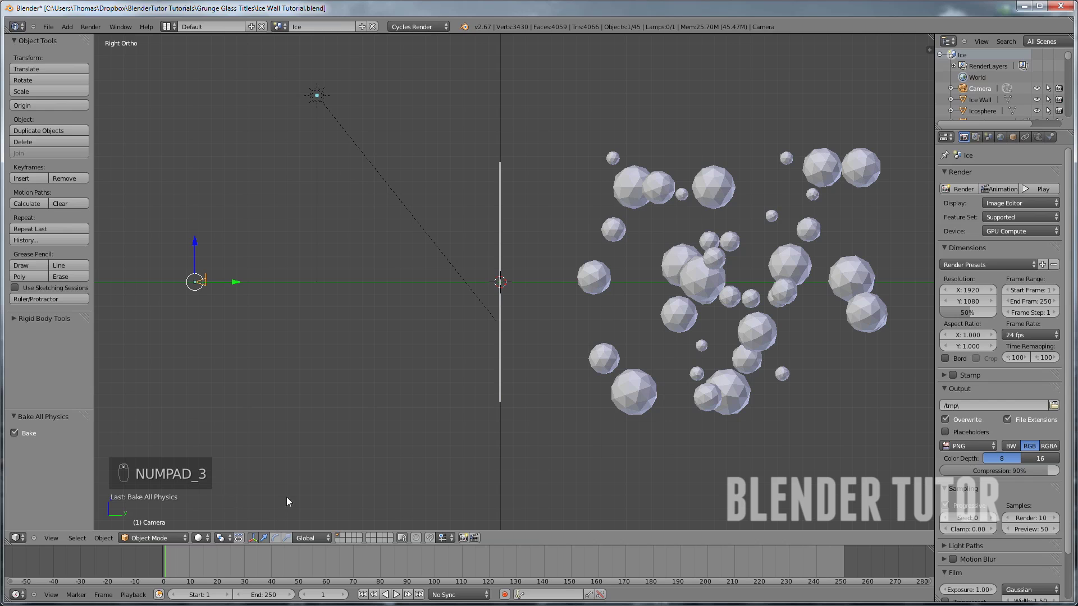
left_click(279, 26)
left_click(289, 56)
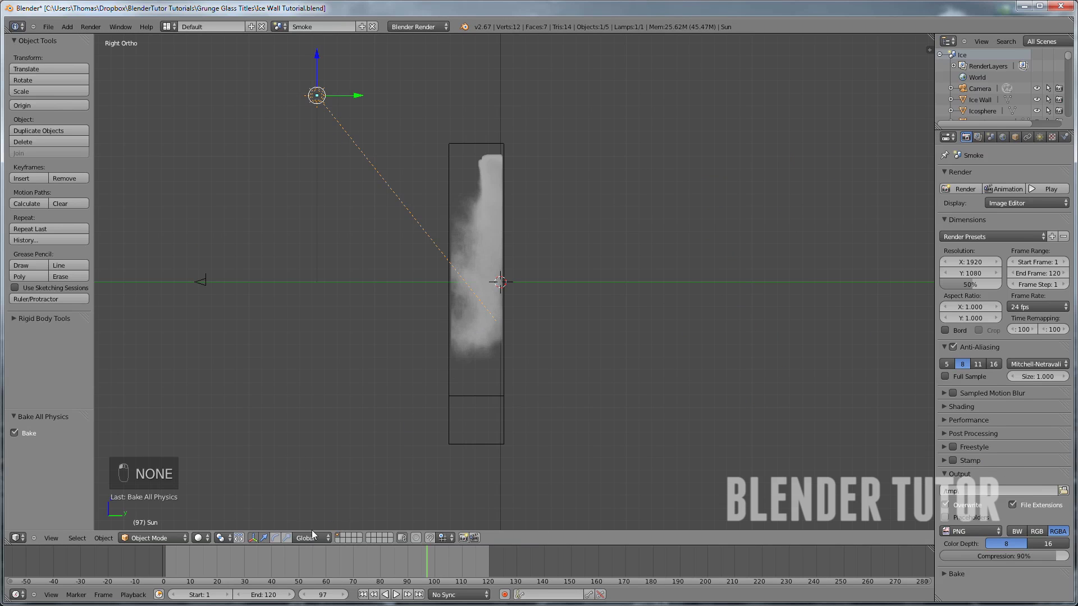
left_click(279, 27)
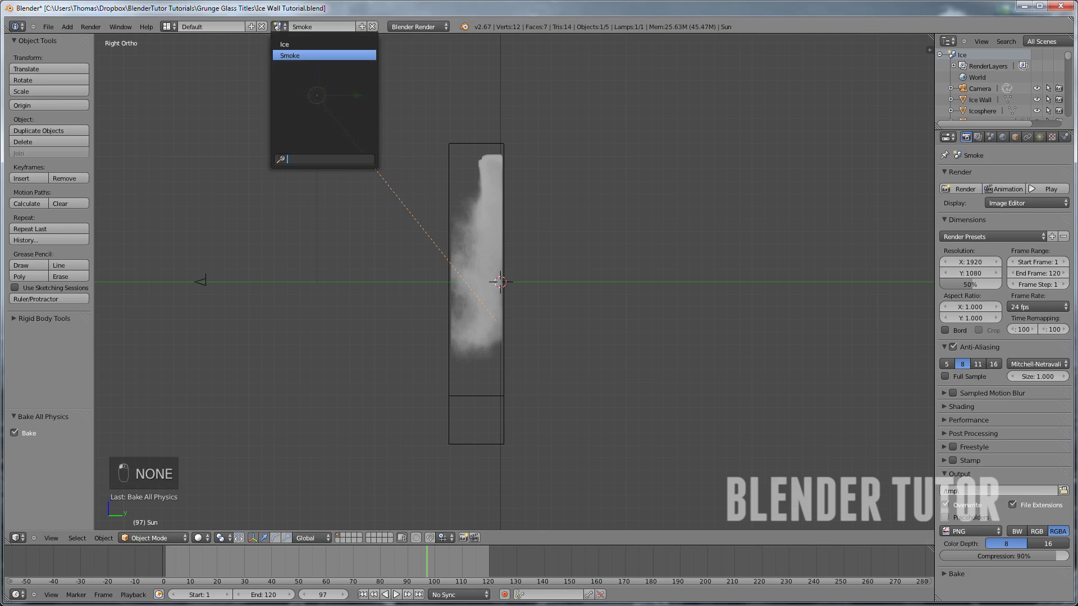
left_click(288, 47)
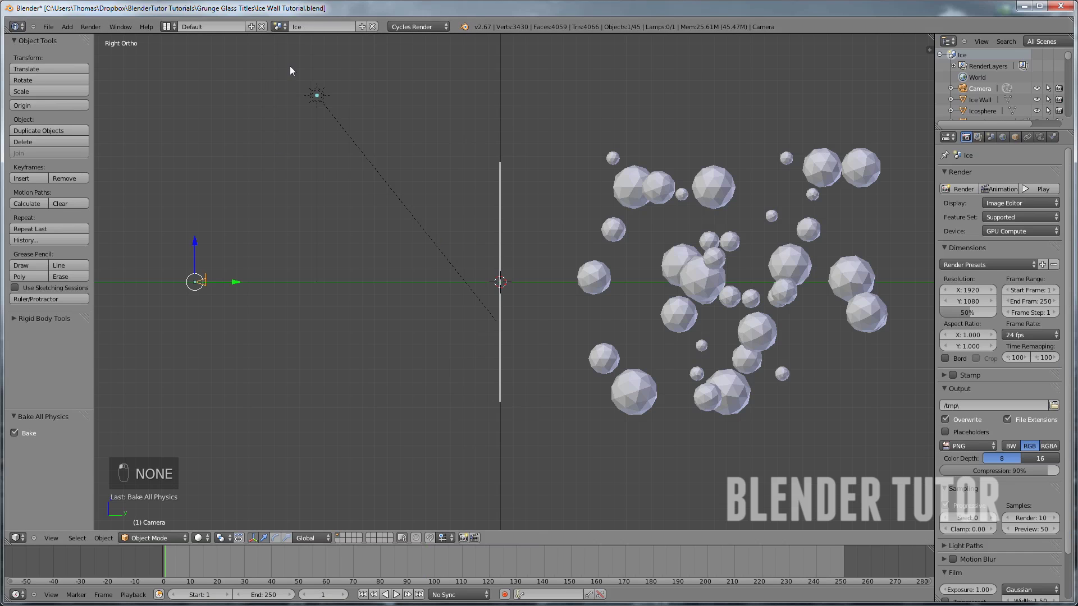
Set the Ice scene's end frame to 120 and insert a Location keyframe for the camera at frame 1
left_click(274, 593)
type("120")
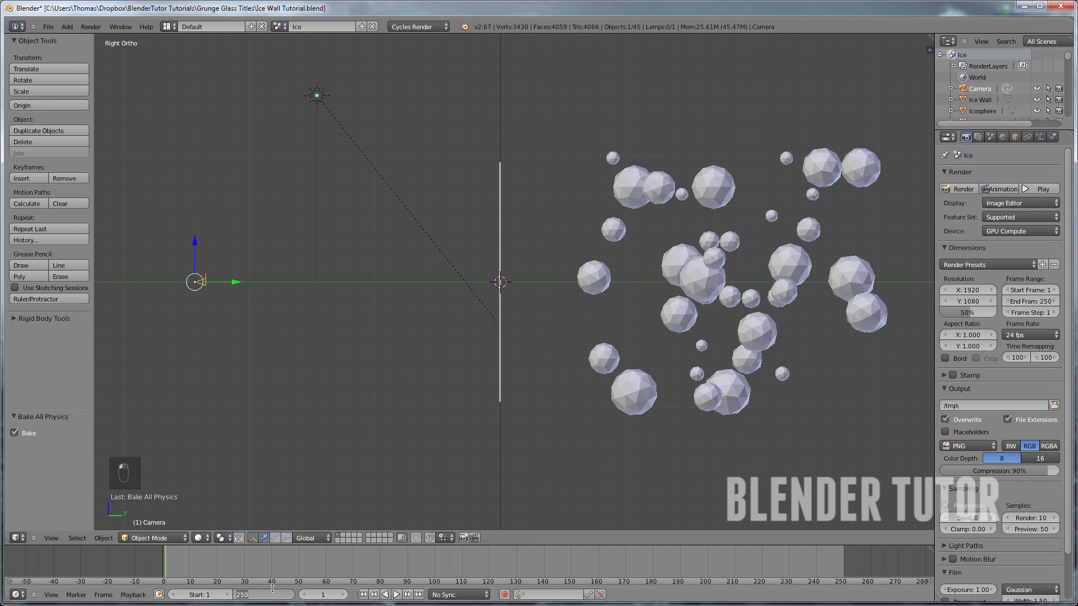
key("Return")
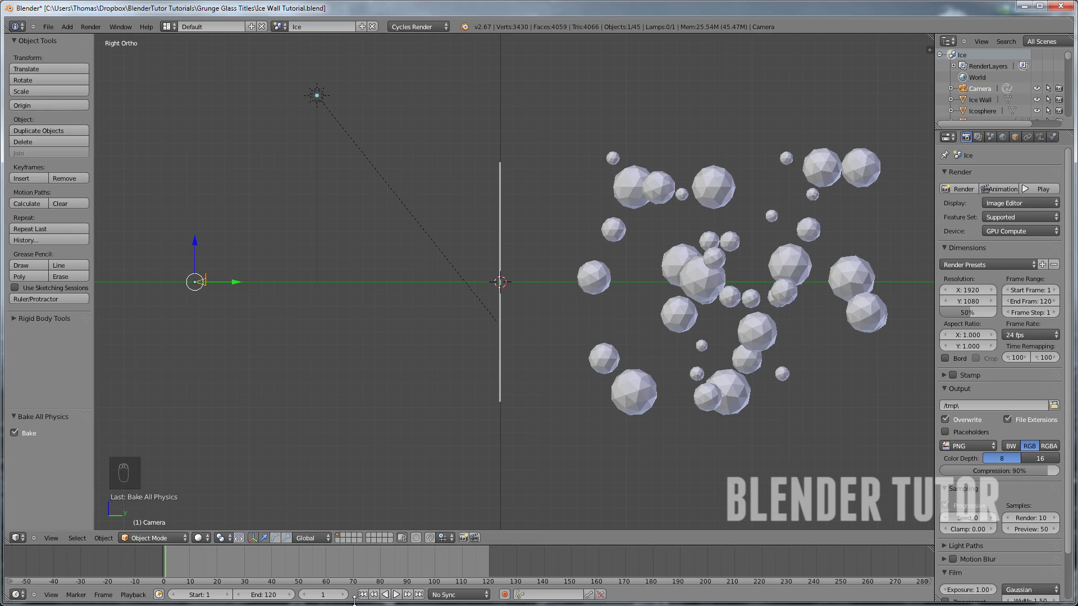
key("i")
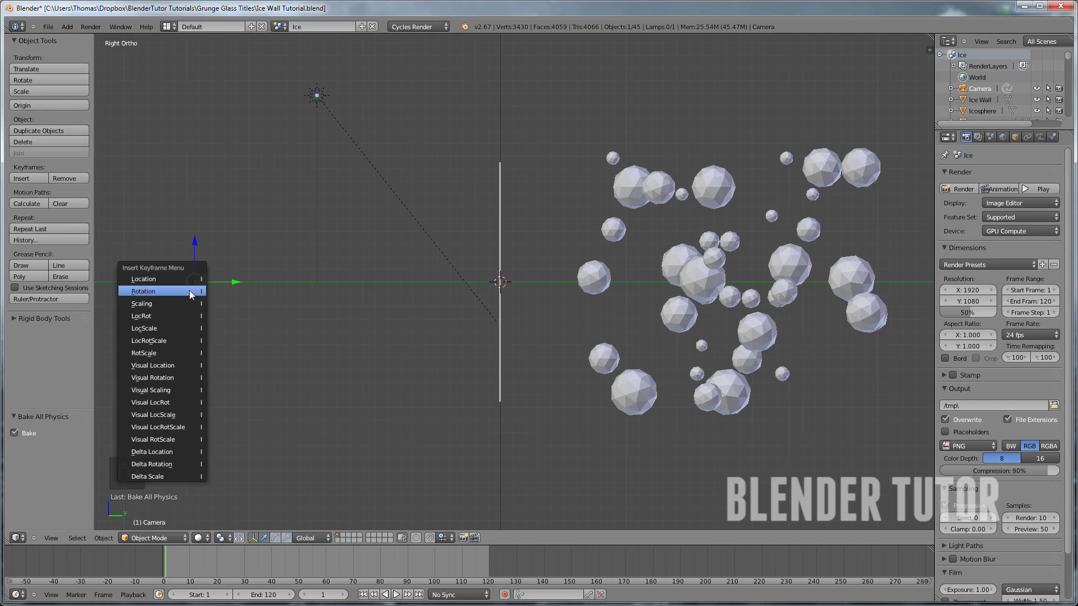
left_click(183, 282)
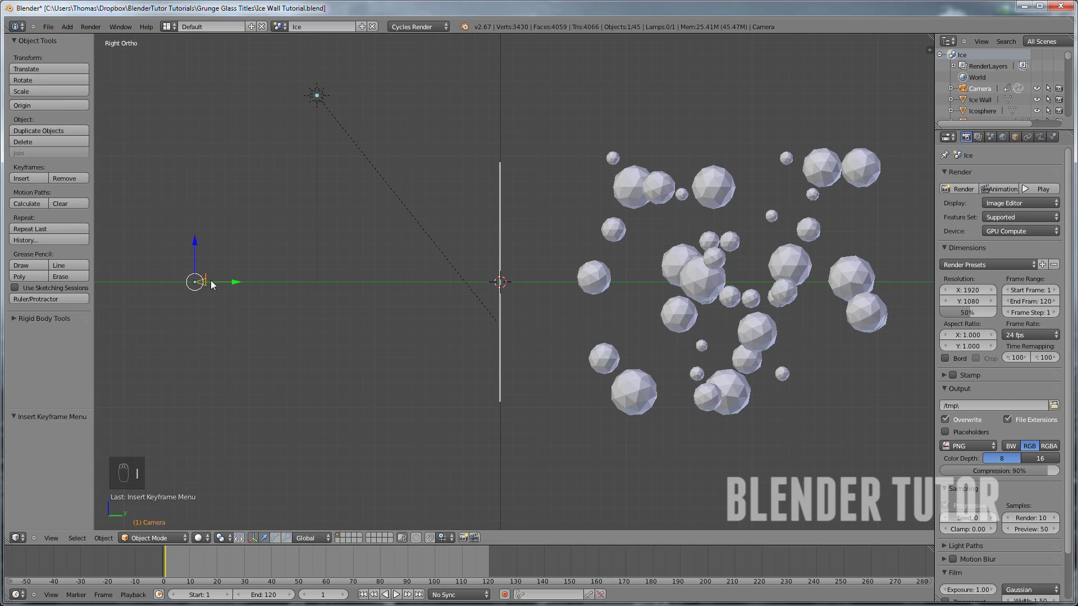
At frame 120, move the camera about 9.23 units forward along its local Z axis and insert a Location keyframe
left_click(419, 594)
key("KP_0")
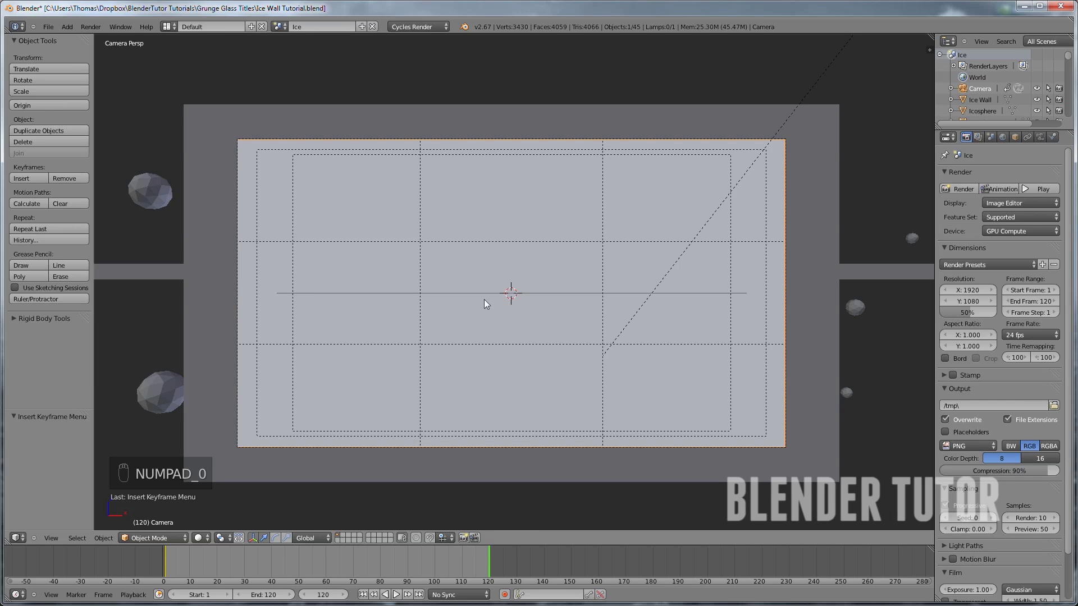
key("z")
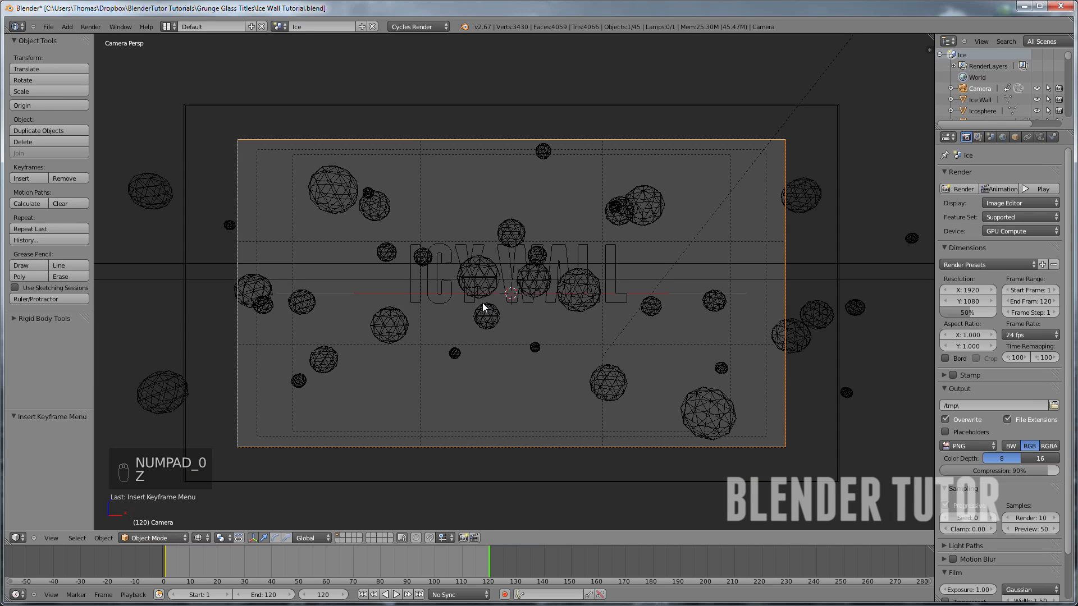
key("g")
middle_click(478, 327)
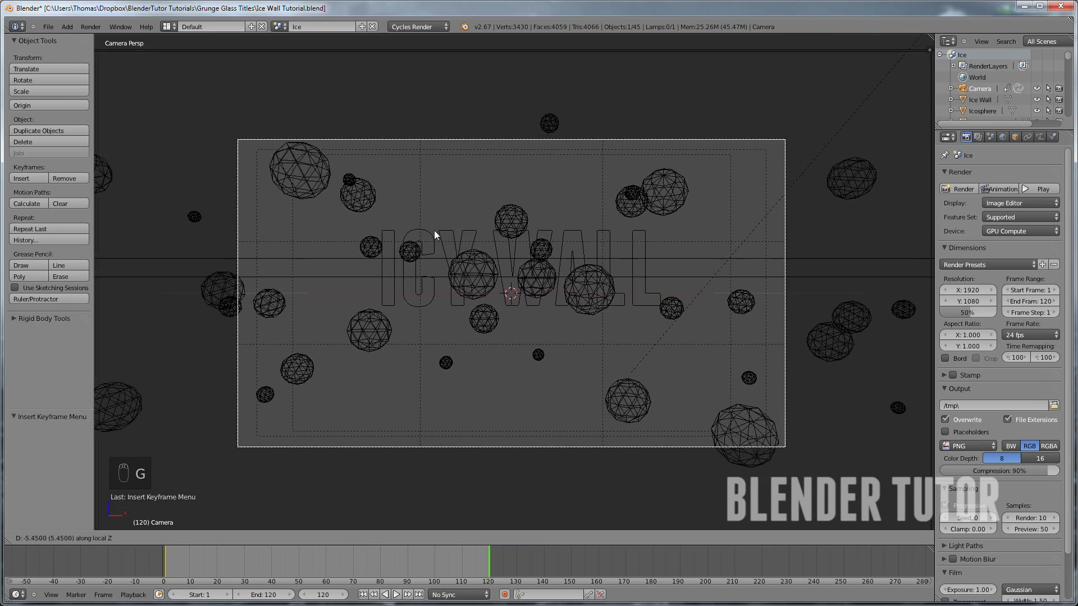
left_click(416, 206)
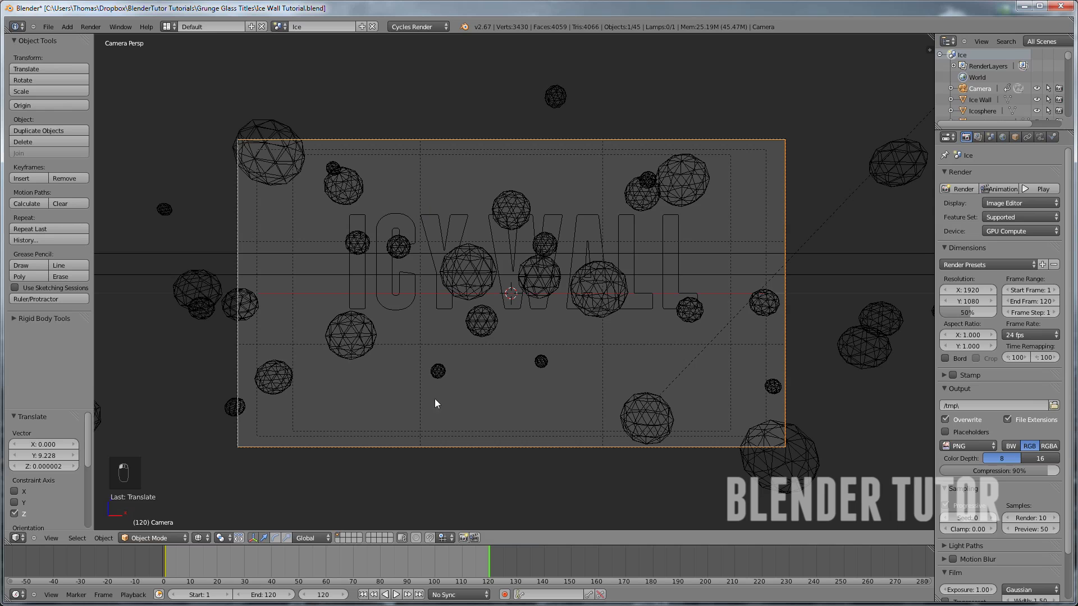
key("i")
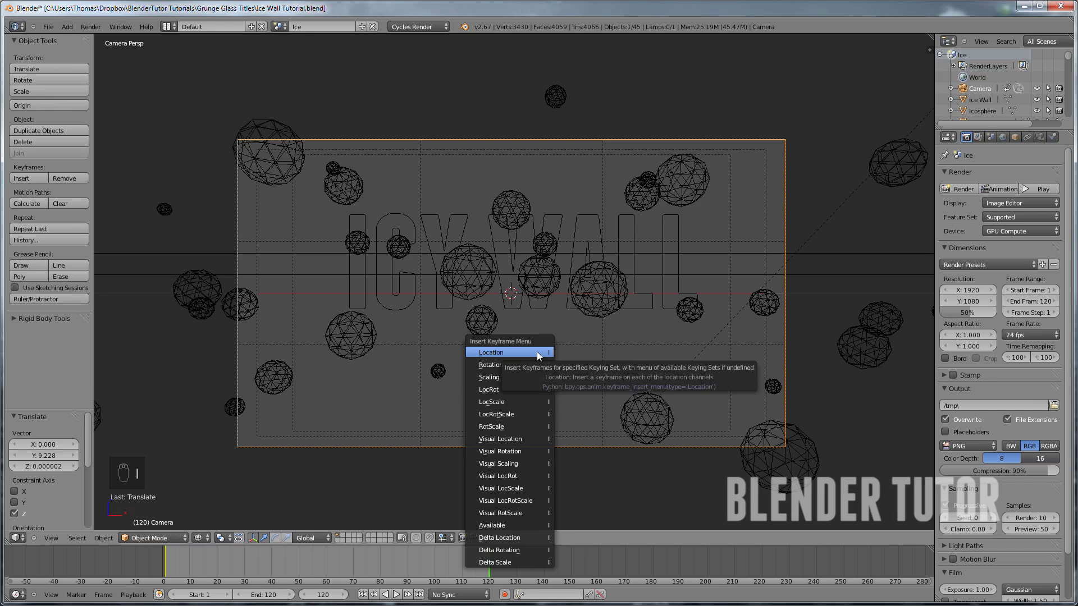
left_click(538, 354)
left_click_drag(470, 560, 168, 566)
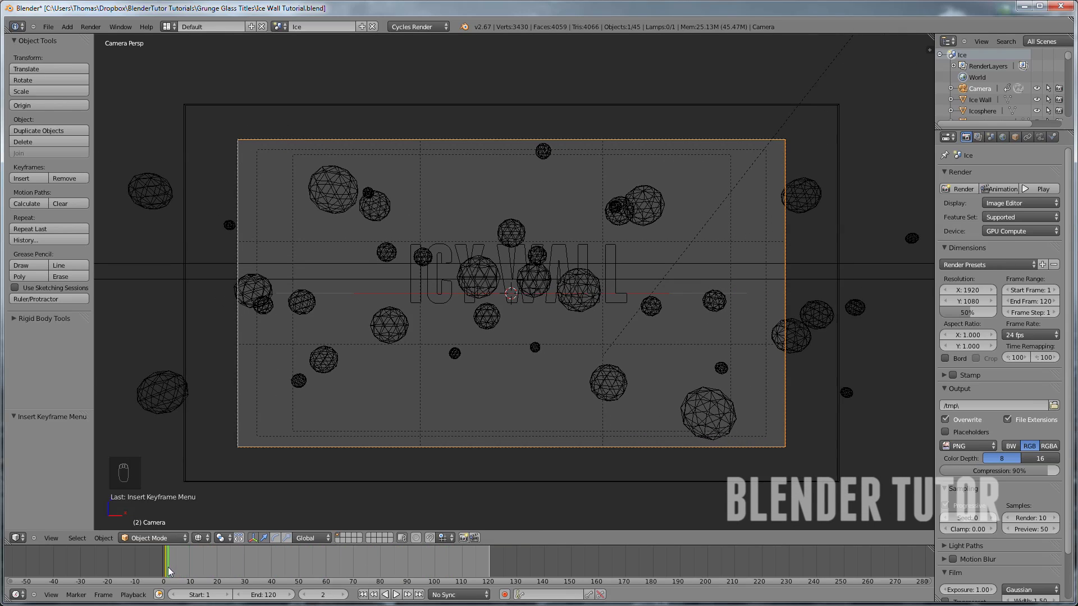
Switch to the Animation screen layout and show the camera's expanded Location curves in an enlarged graph editor
left_click(167, 27)
left_click(183, 55)
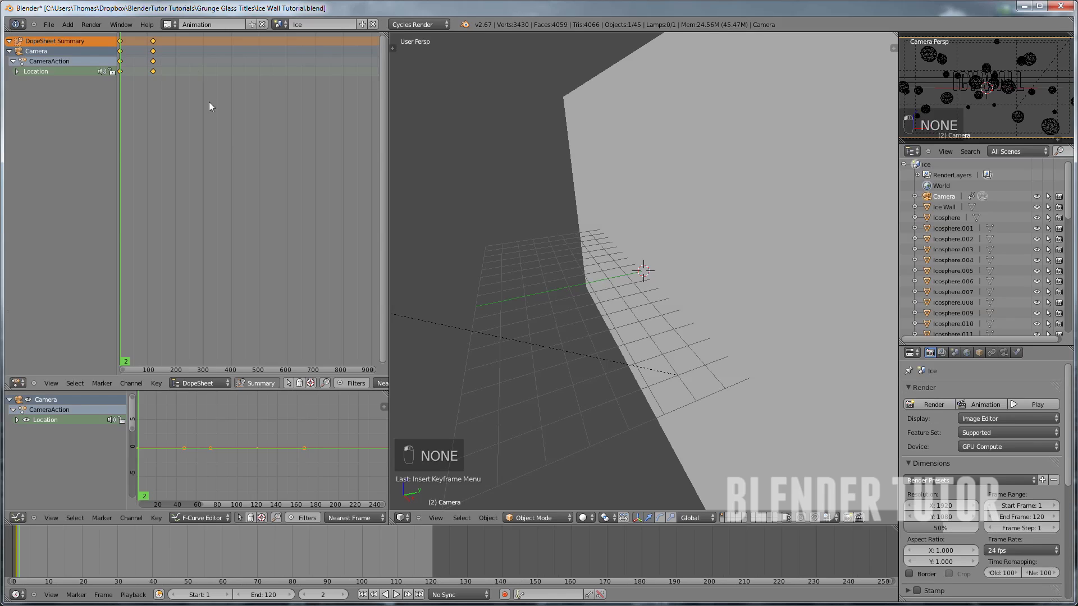
left_click(17, 420)
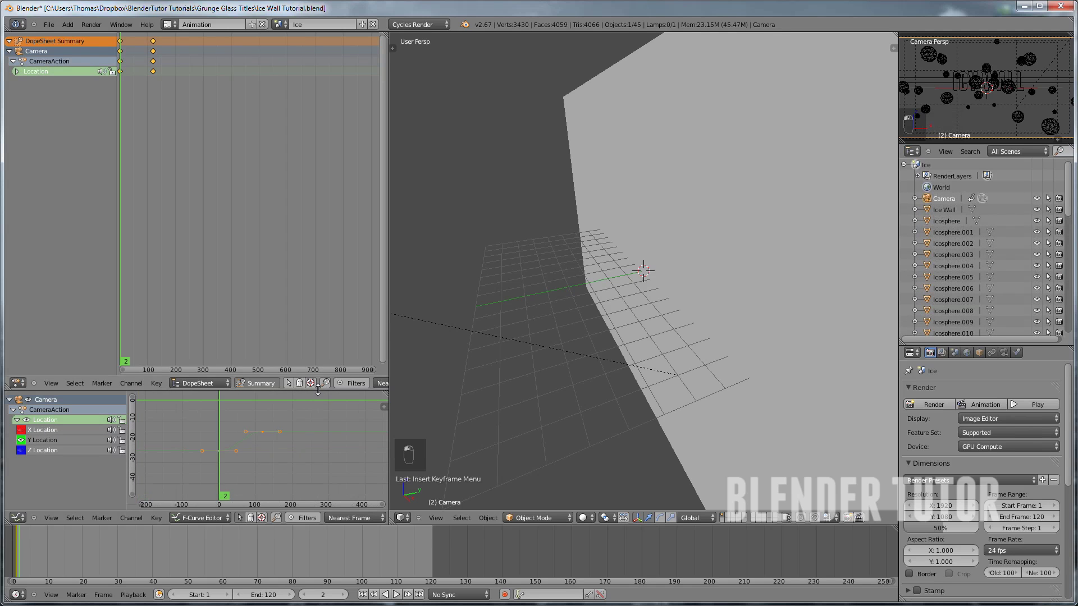
left_click_drag(315, 390, 314, 216)
key("Home")
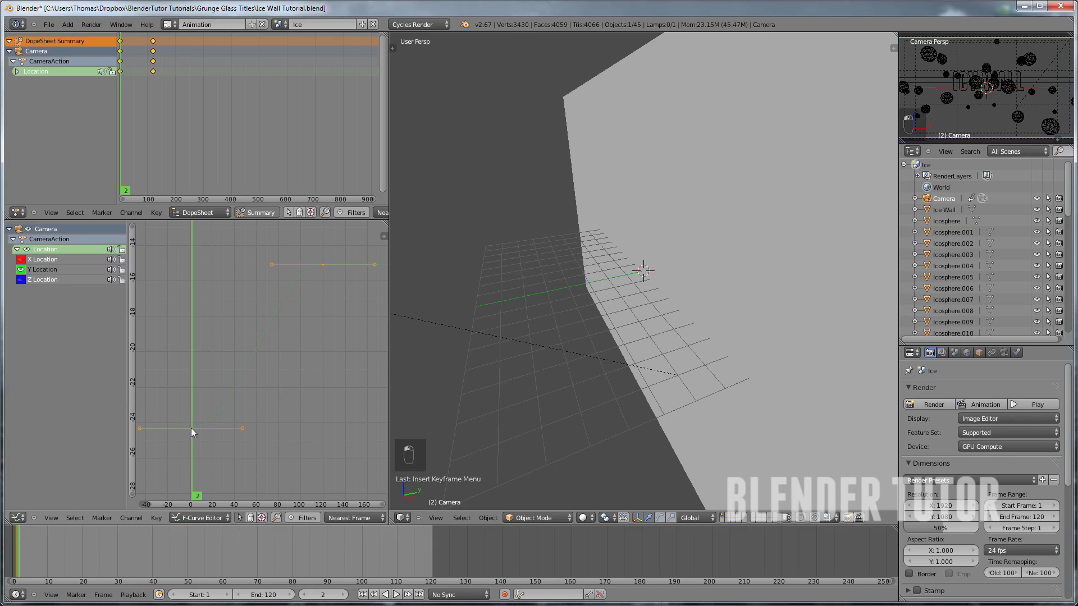
Select the first keyframe of the camera's Y Location curve and look through the camera at frame 1
right_click(191, 428)
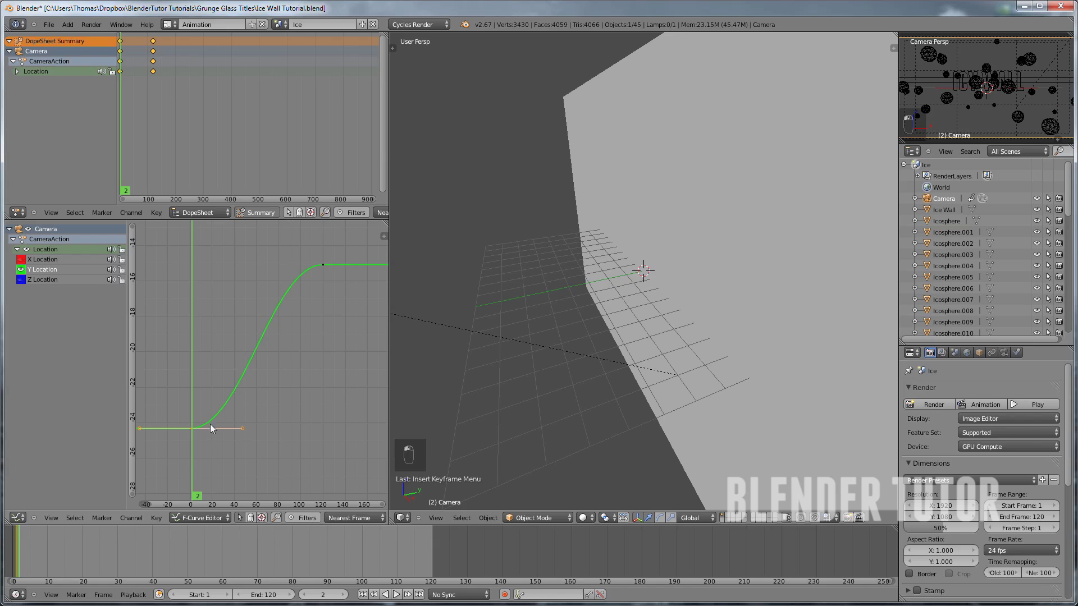
middle_click_drag(449, 387, 604, 302)
key("a")
key("KP_0")
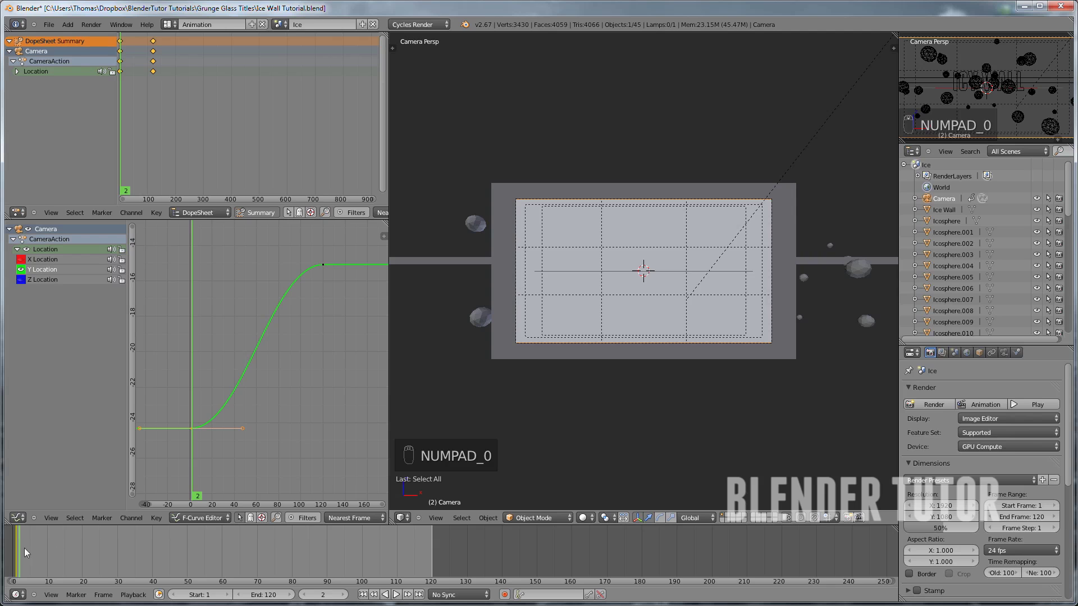
mouse_move(25, 547)
left_mouse_down()
mouse_move(230, 524)
mouse_move(434, 520)
mouse_move(18, 553)
left_mouse_up()
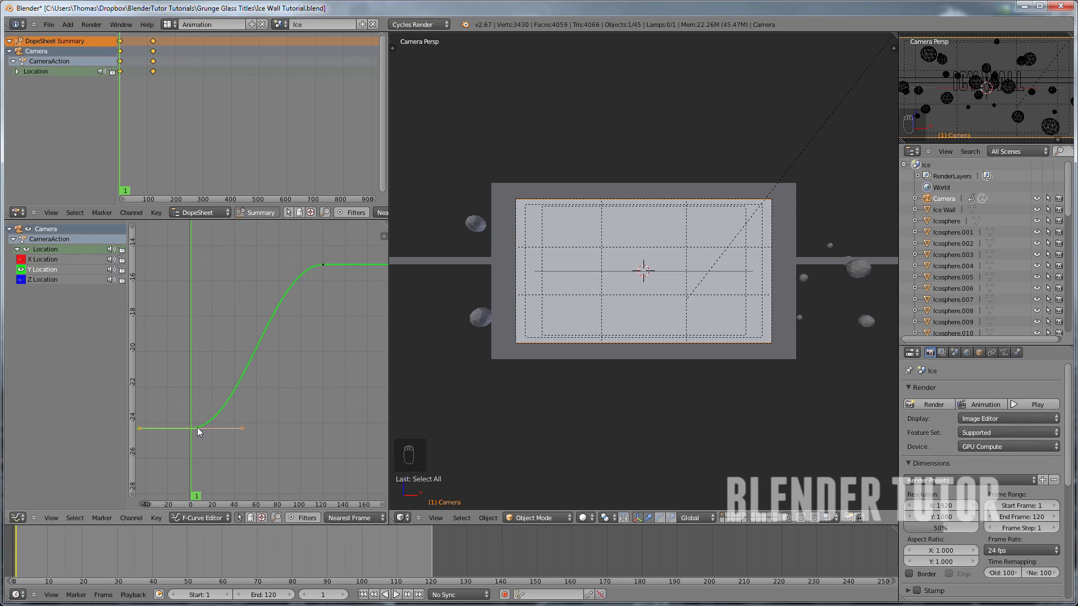
Try Linear interpolation on the camera's Y Location keyframes, preview the motion, and set the interpolation back to Bezier
right_click(324, 265)
key("t")
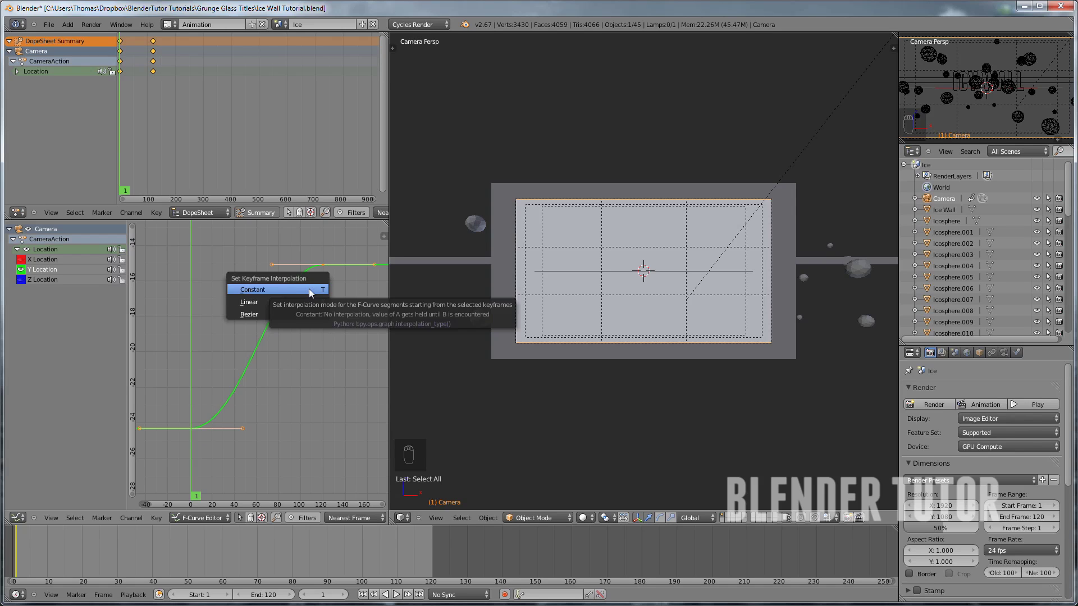
left_click(290, 304)
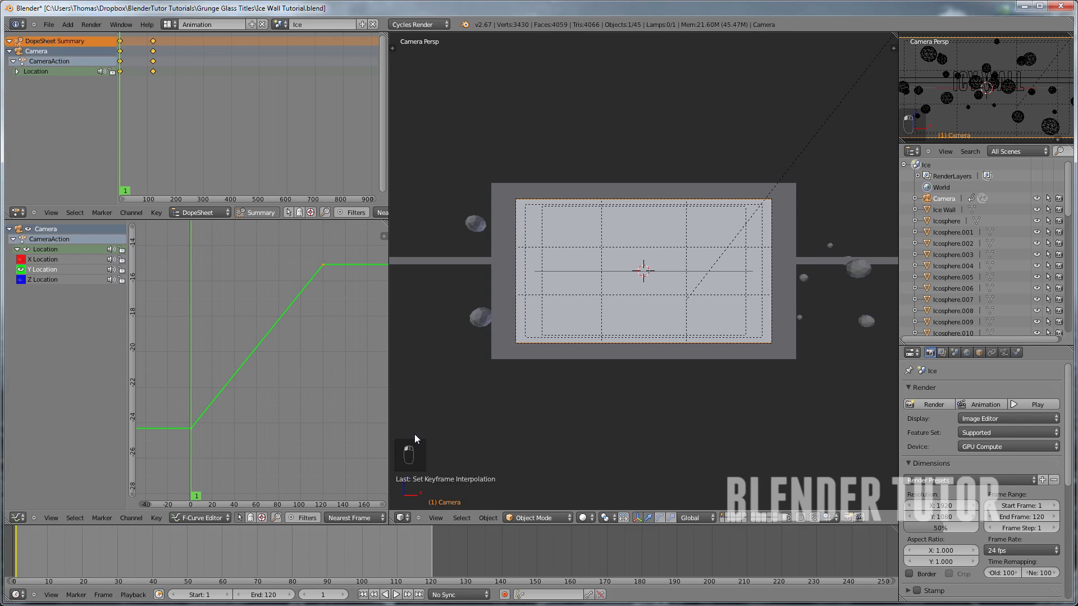
key("alt+a")
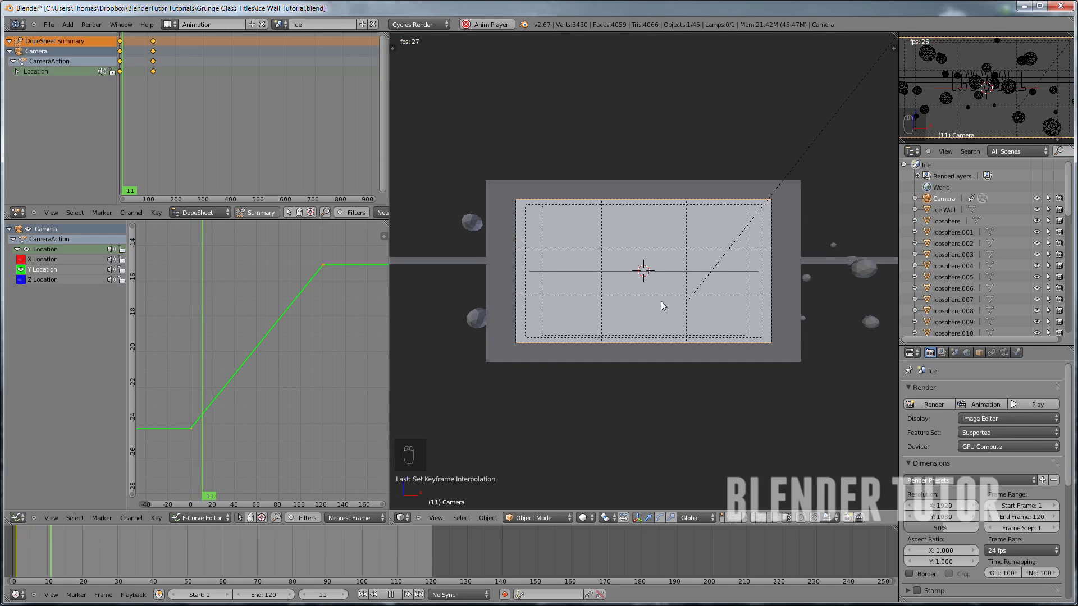
key("alt+a")
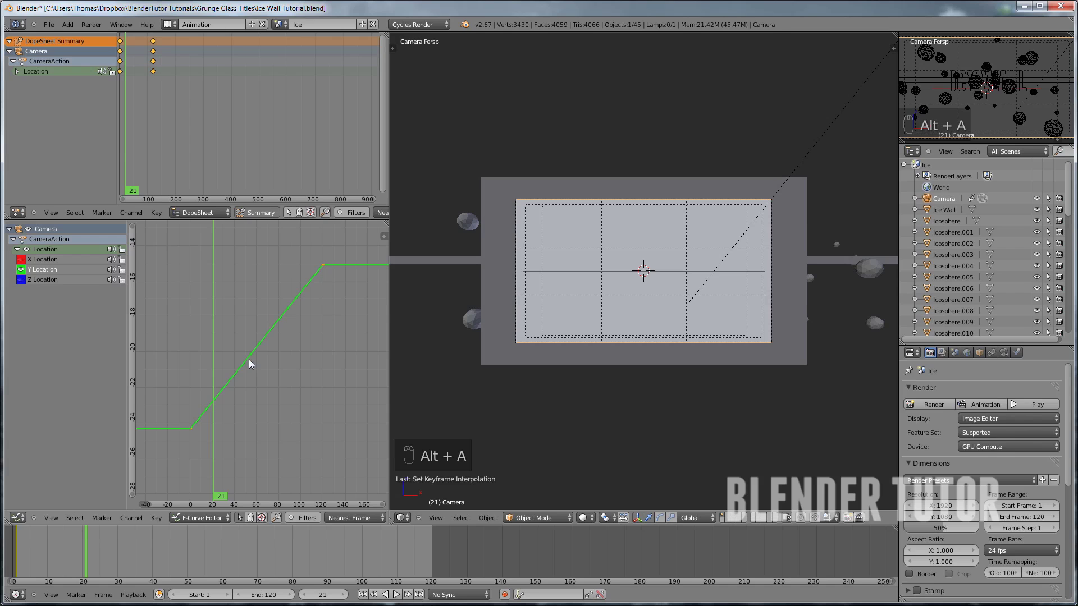
key("t")
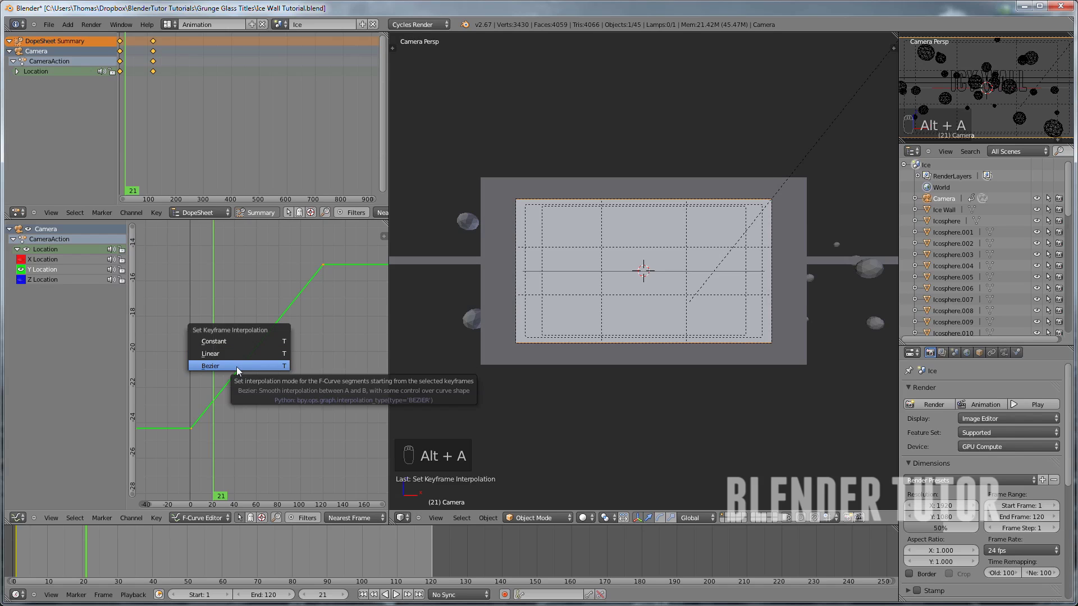
left_click(237, 366)
Angle the outgoing handle of the first Y Location keyframe upward so the camera move starts without easing in
right_click(192, 429)
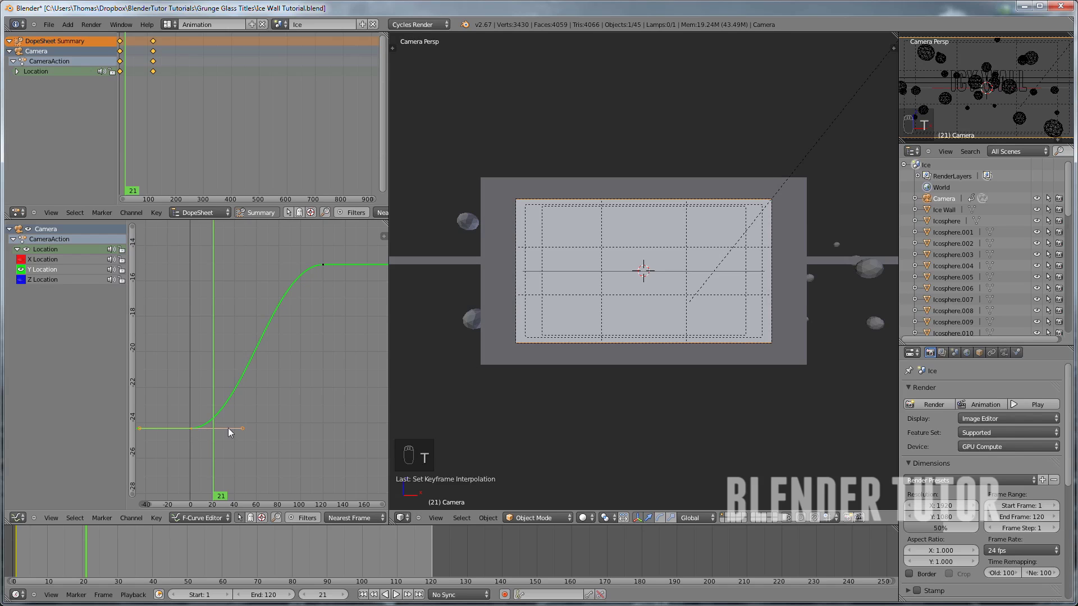
mouse_move(243, 429)
right_mouse_down()
mouse_move(218, 375)
mouse_move(241, 395)
mouse_move(248, 426)
right_mouse_up()
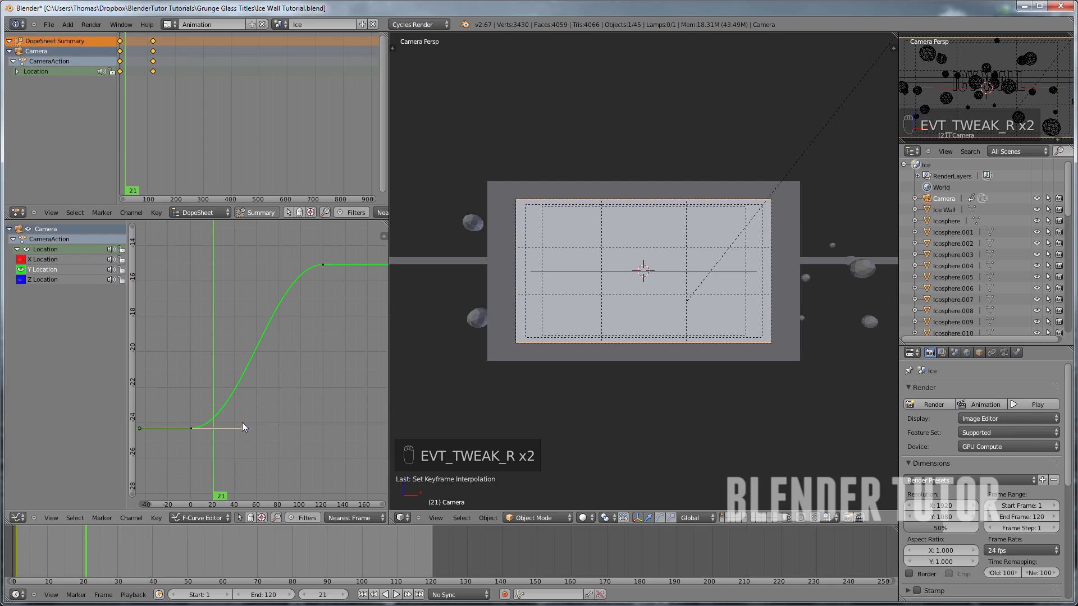
right_click_drag(241, 425, 222, 379)
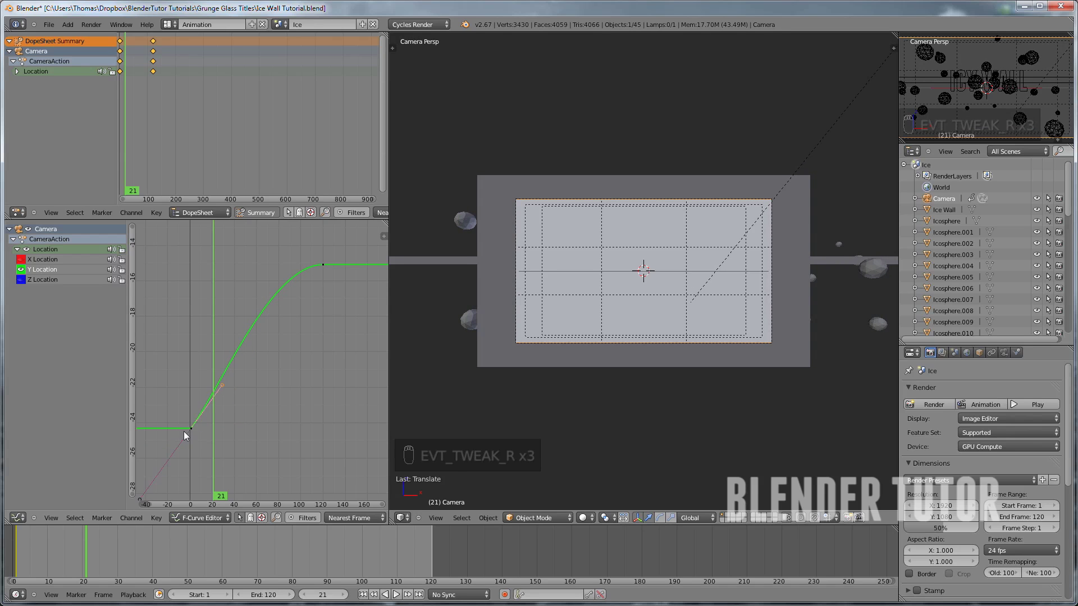
Lengthen the incoming handle of the last Y Location keyframe for a softer stop, and play the animation from frame 1
right_click(324, 264)
right_click(271, 264)
right_click_drag(270, 264, 153, 261)
left_click_drag(208, 381, 192, 374)
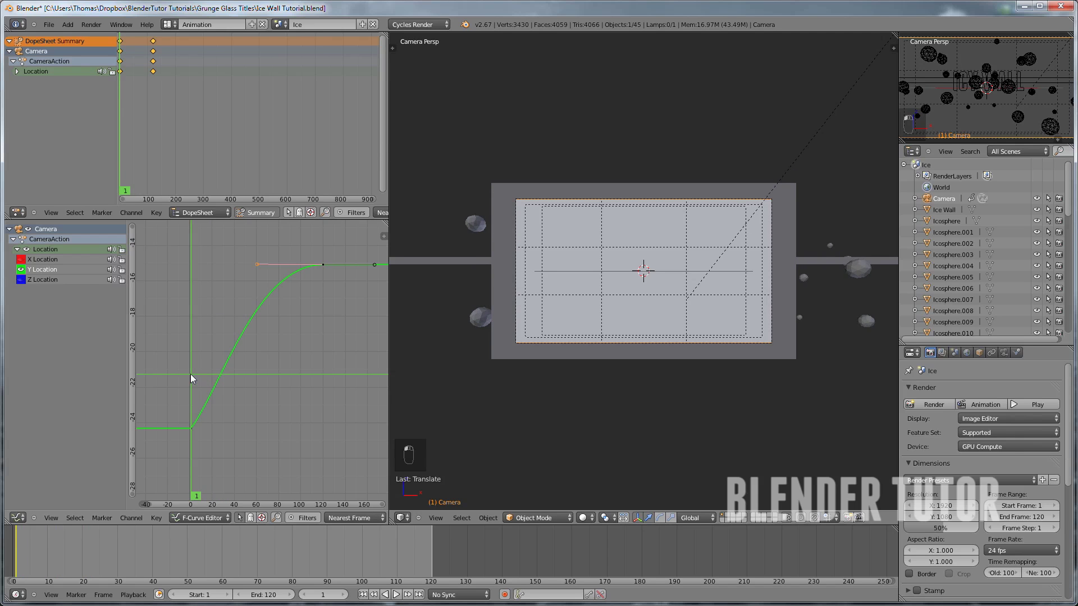
key("alt+a")
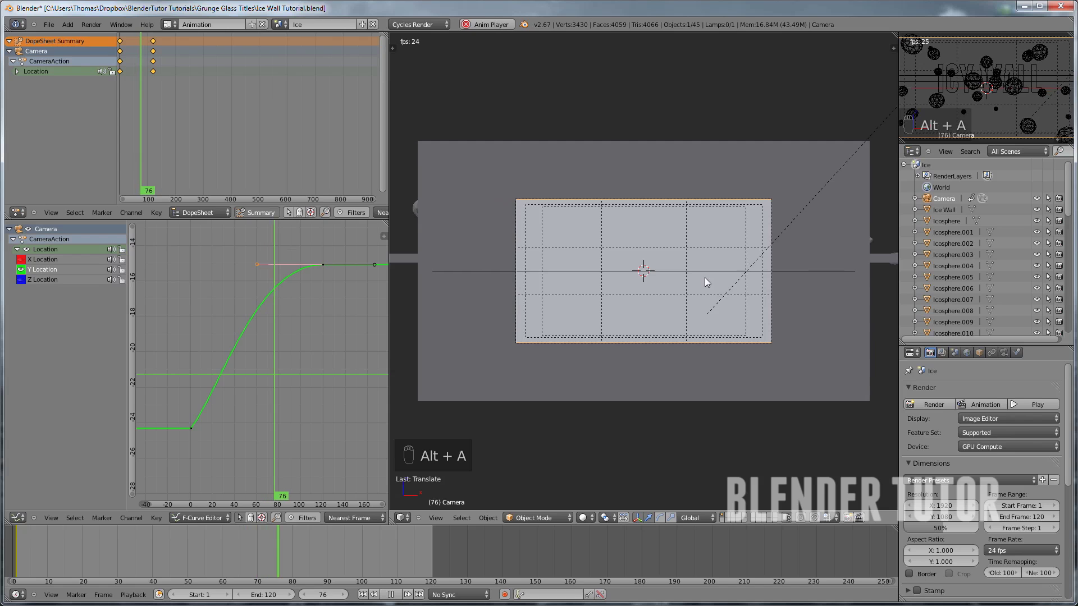
key("alt+a")
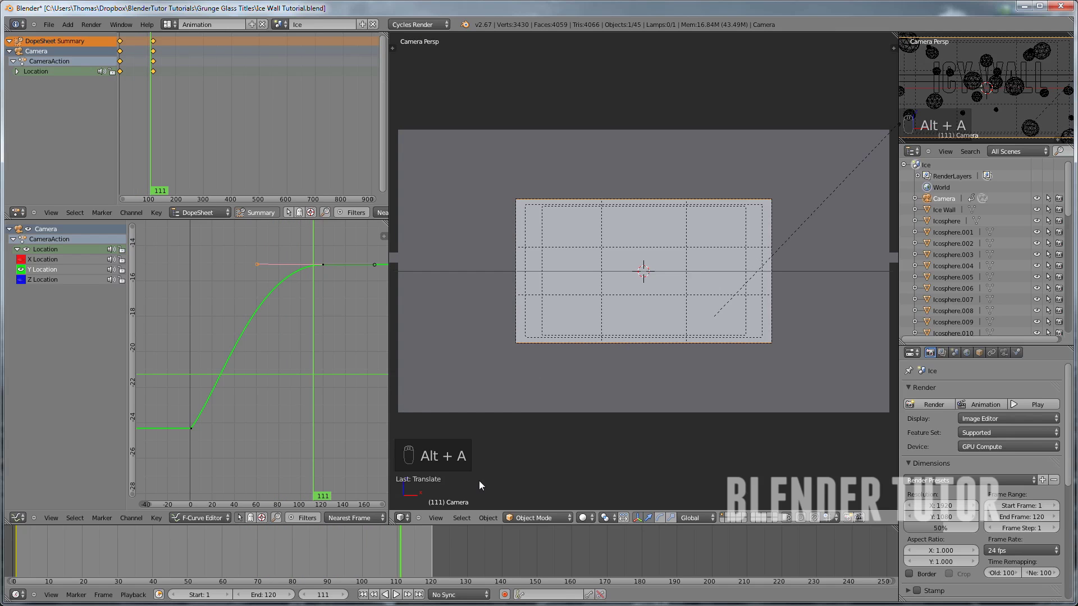
Fine-tune the incoming handle of the camera's last Y Location keyframe and return to the Default screen layout
scroll(302, 295, "up", 4)
middle_click_drag(319, 275, 290, 352)
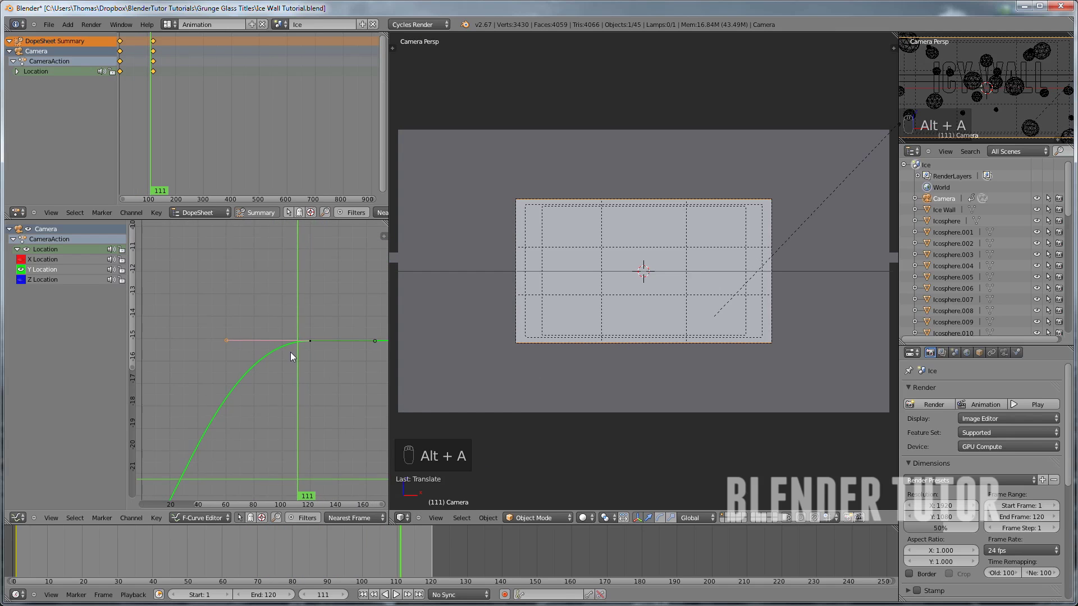
scroll(291, 351, "up", 2)
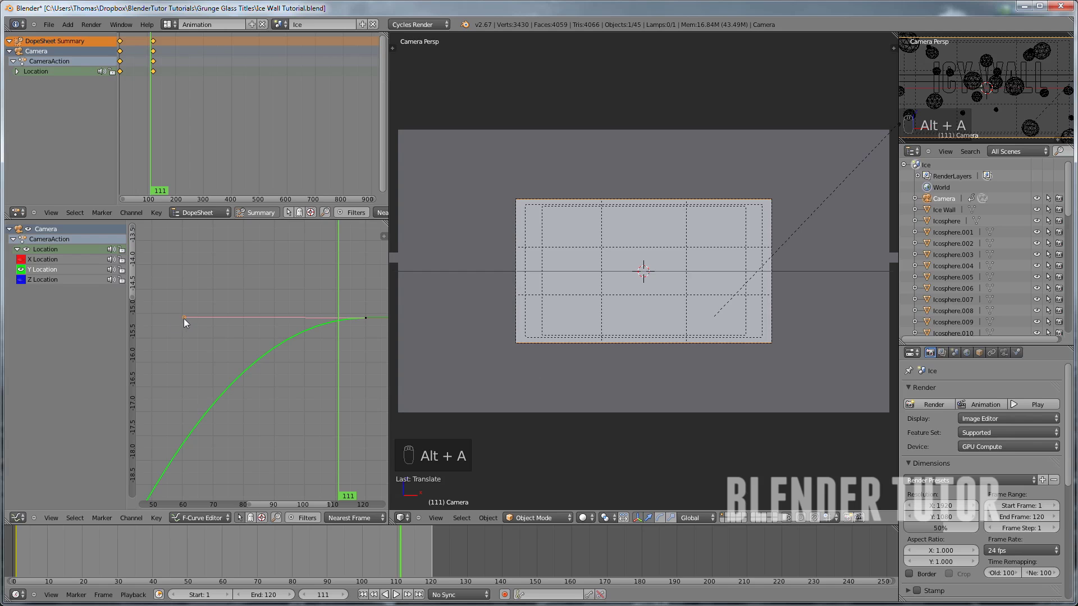
right_click_drag(183, 322, 183, 322)
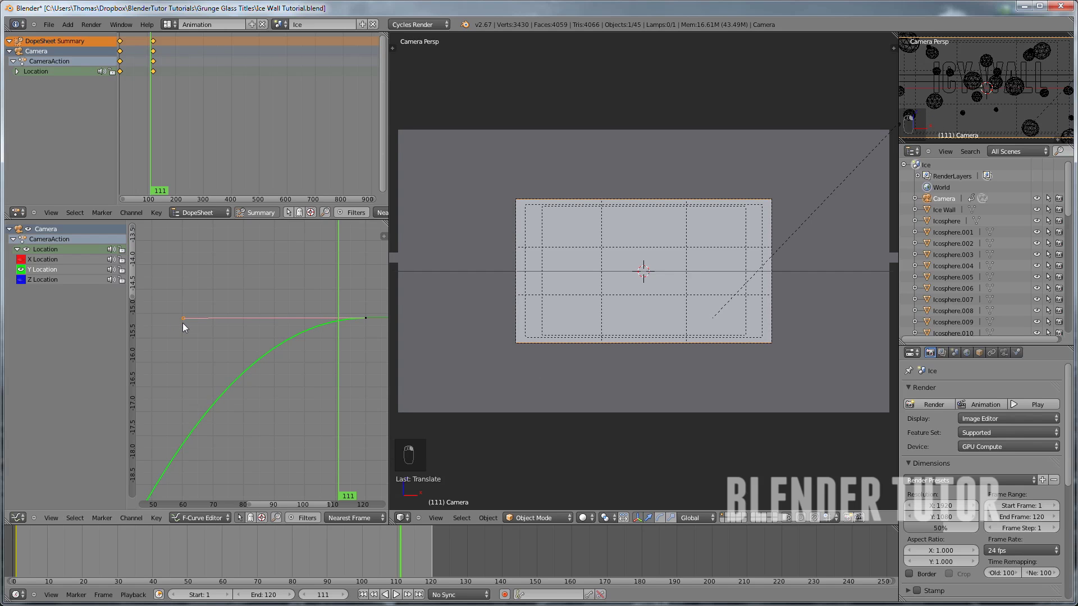
left_click(167, 24)
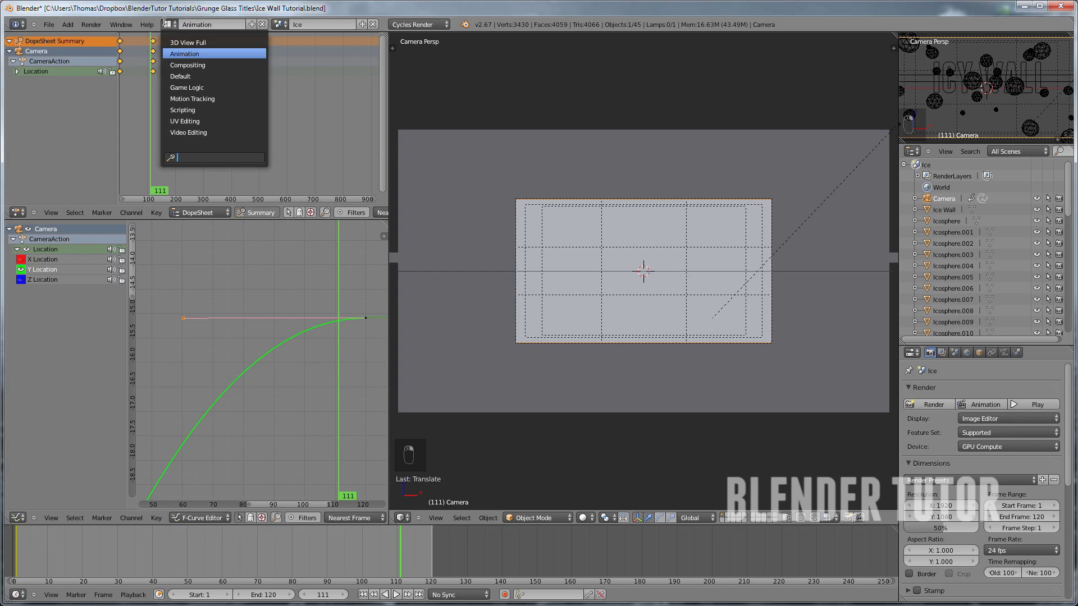
left_click(198, 76)
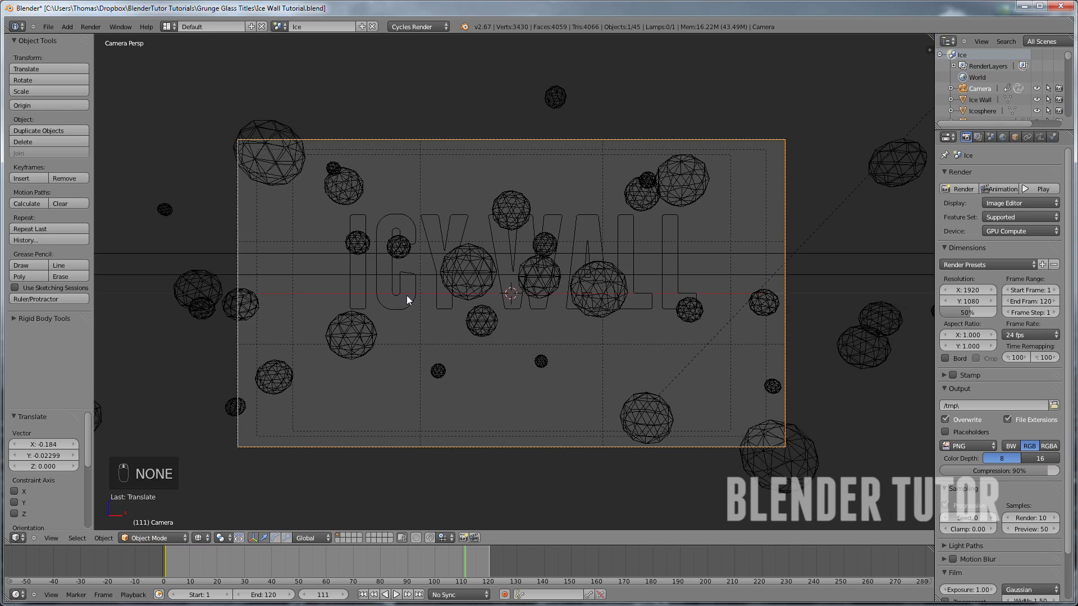
Switch to the Smoke scene and scrub the timeline from frame 1 to examine how the smoke spreads through the domain
left_click(279, 27)
left_click(303, 53)
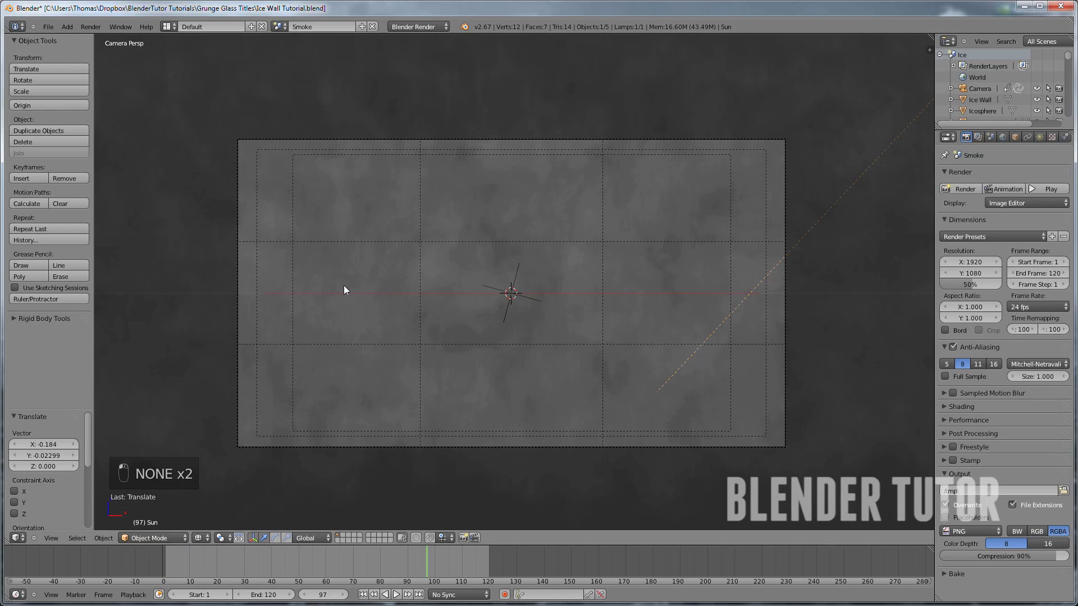
left_click(165, 569)
scroll(480, 316, "down", 3)
middle_click_drag(479, 316, 295, 381)
scroll(295, 393, "down", 3)
left_click(267, 565)
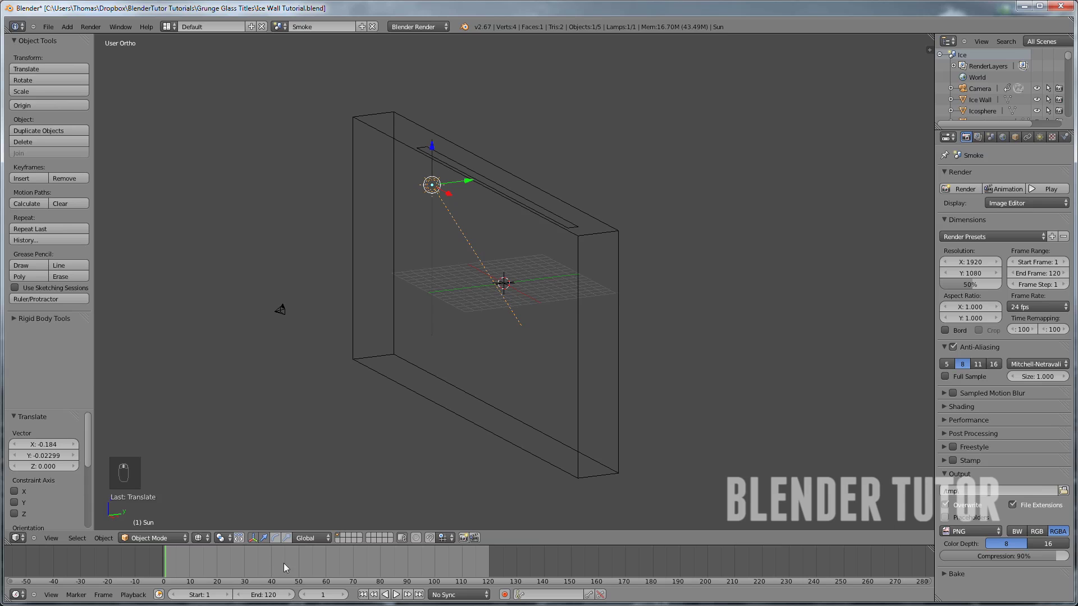
left_click_drag(414, 554, 474, 556)
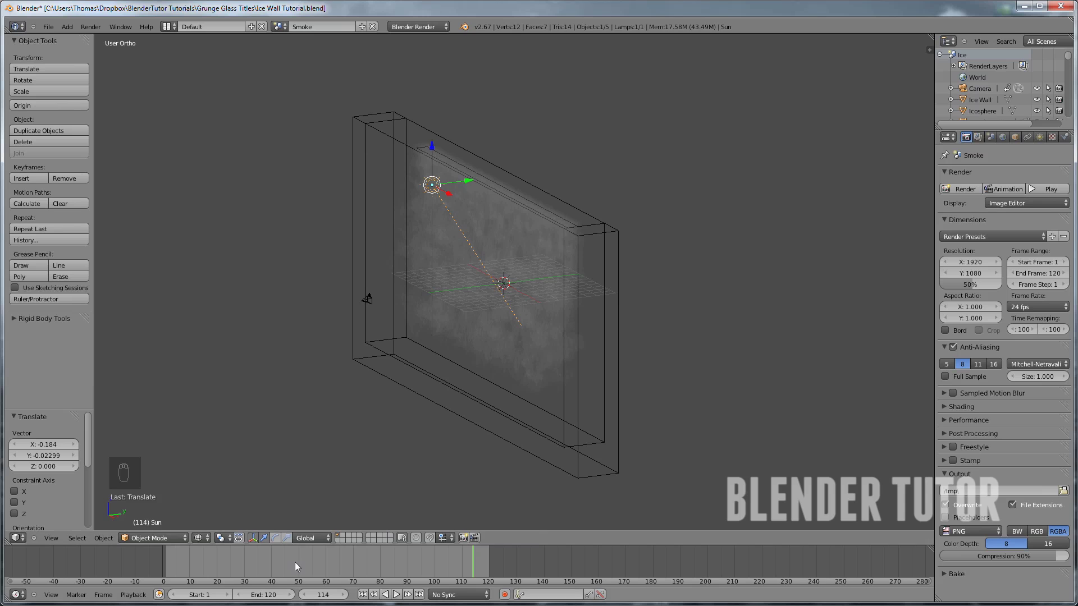
left_click(210, 563)
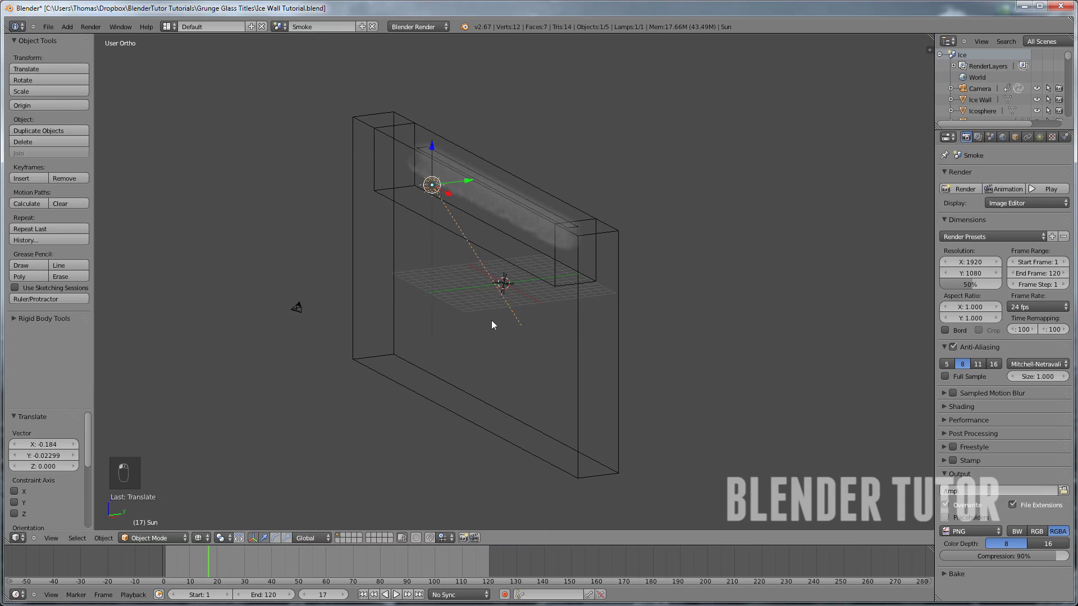
View the smoke domain from the front and switch back to the Ice scene
left_click(281, 30)
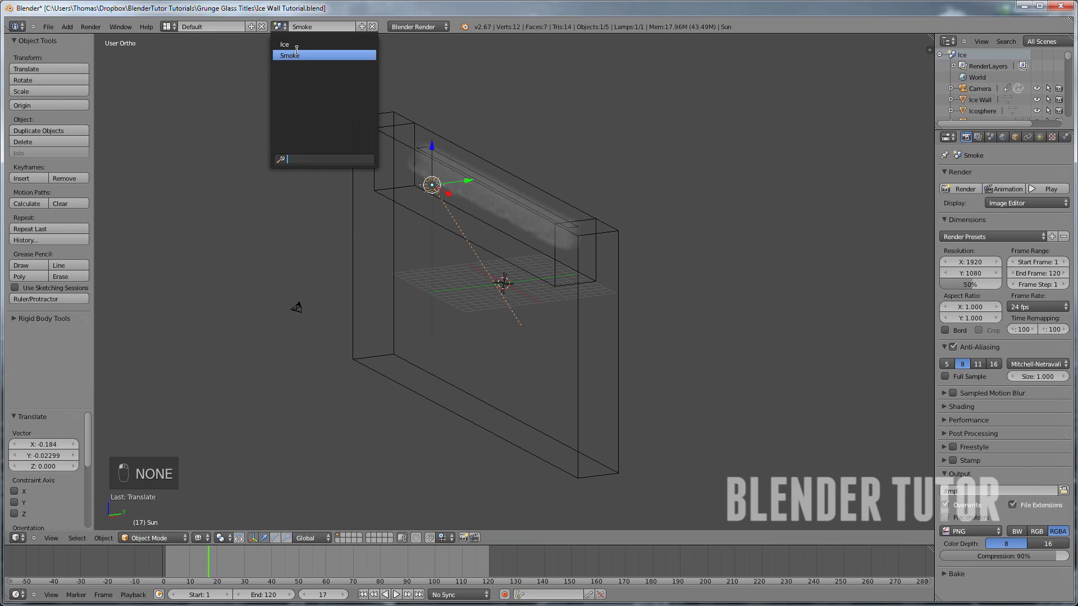
left_click(295, 46)
middle_click_drag(423, 243, 573, 234)
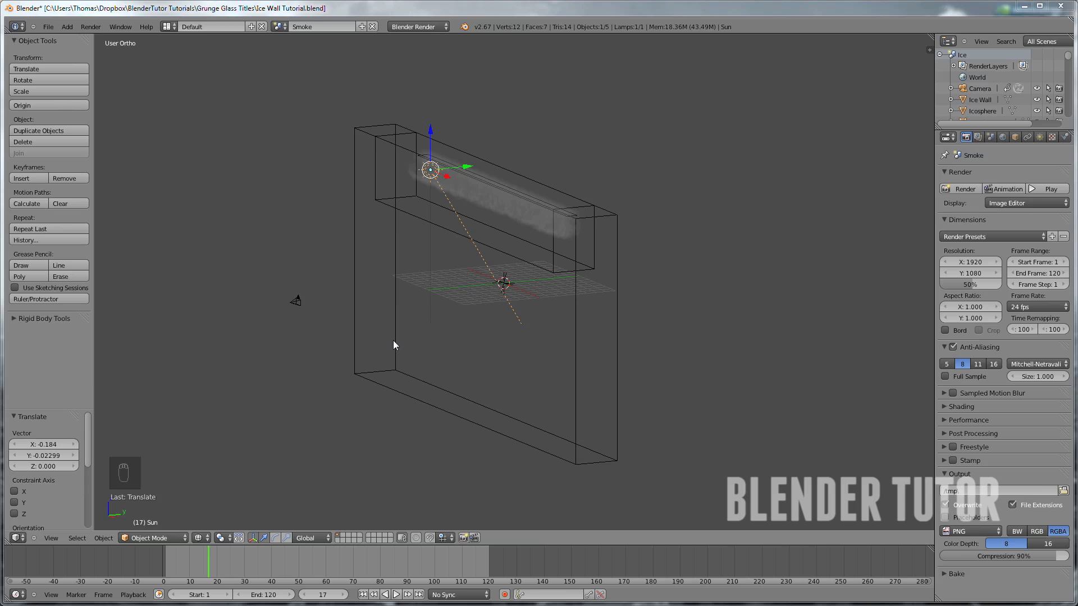
middle_click_drag(468, 293, 589, 280)
left_click(277, 27)
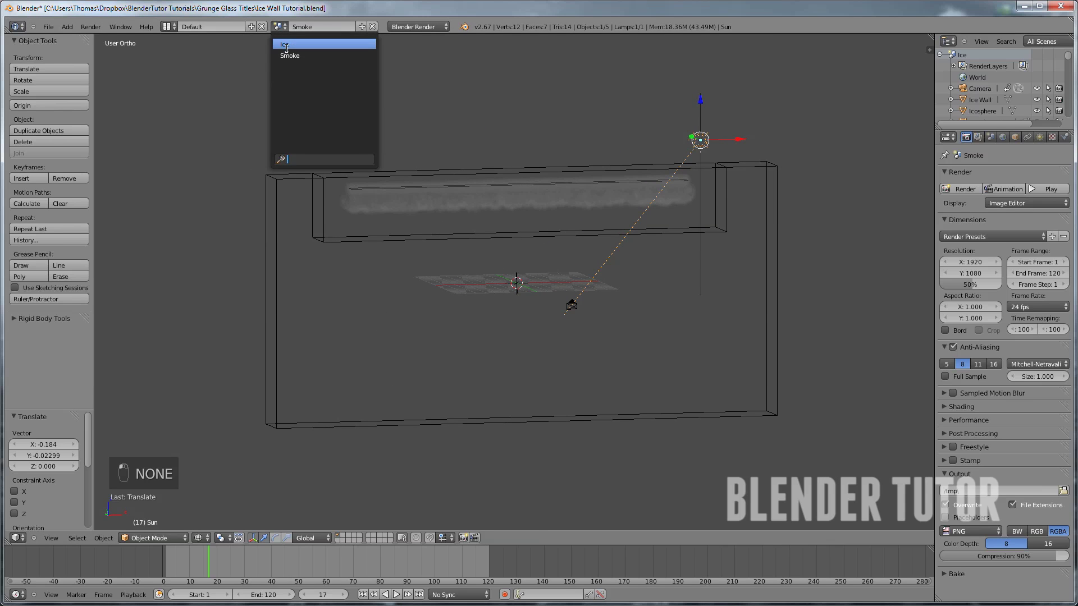
left_click(298, 46)
Select the ICY WALL text object and view it from the right side in orthographic view
middle_click_drag(453, 254, 483, 256)
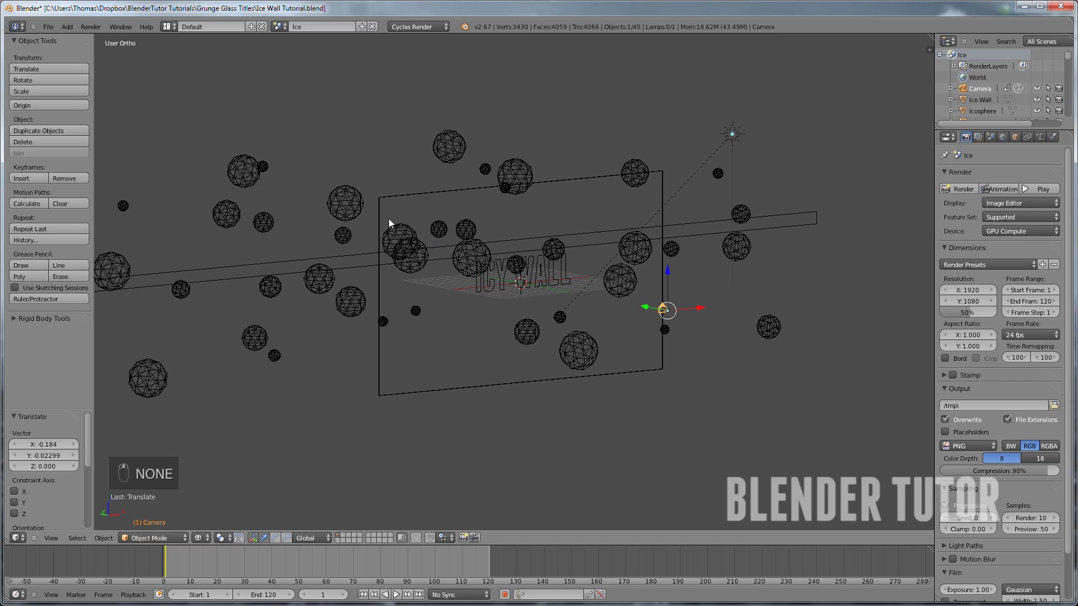
middle_click_drag(605, 287, 552, 274)
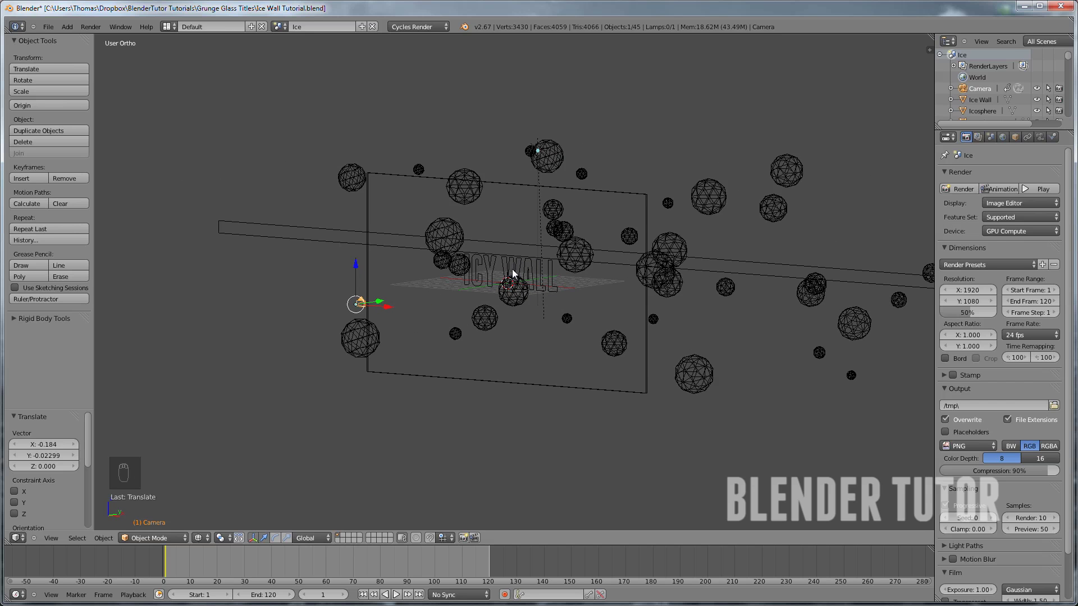
middle_click_drag(629, 281, 560, 289)
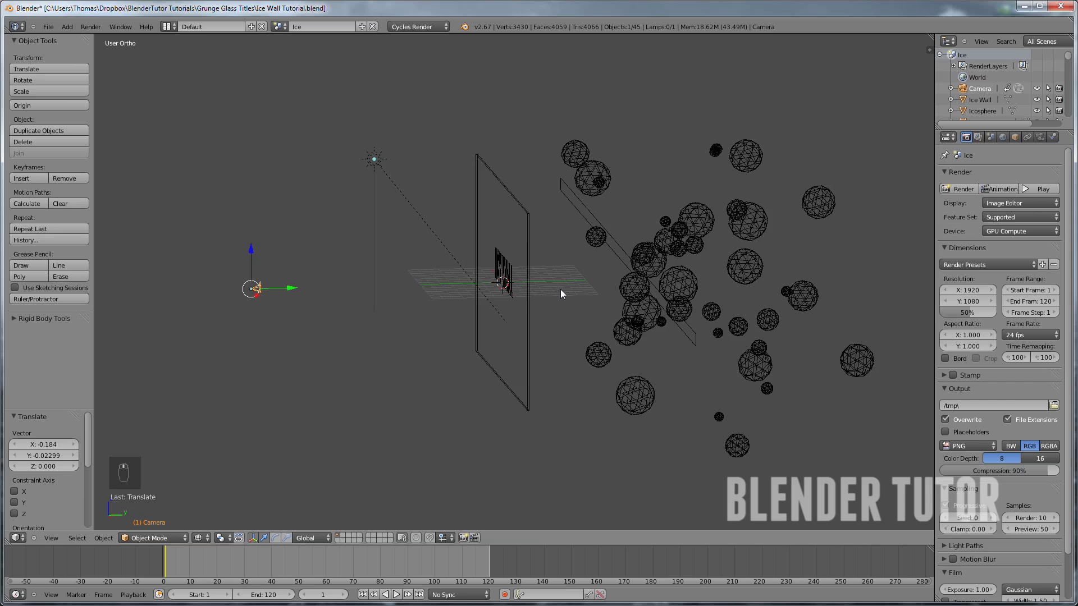
scroll(559, 289, "up", 5)
right_click(494, 259)
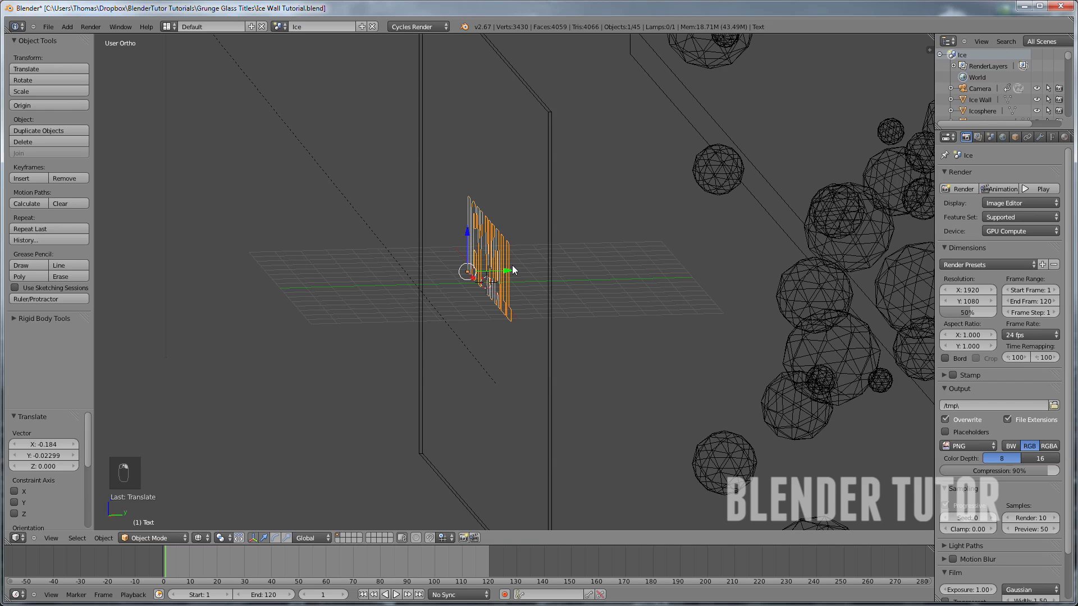
key("KP_3")
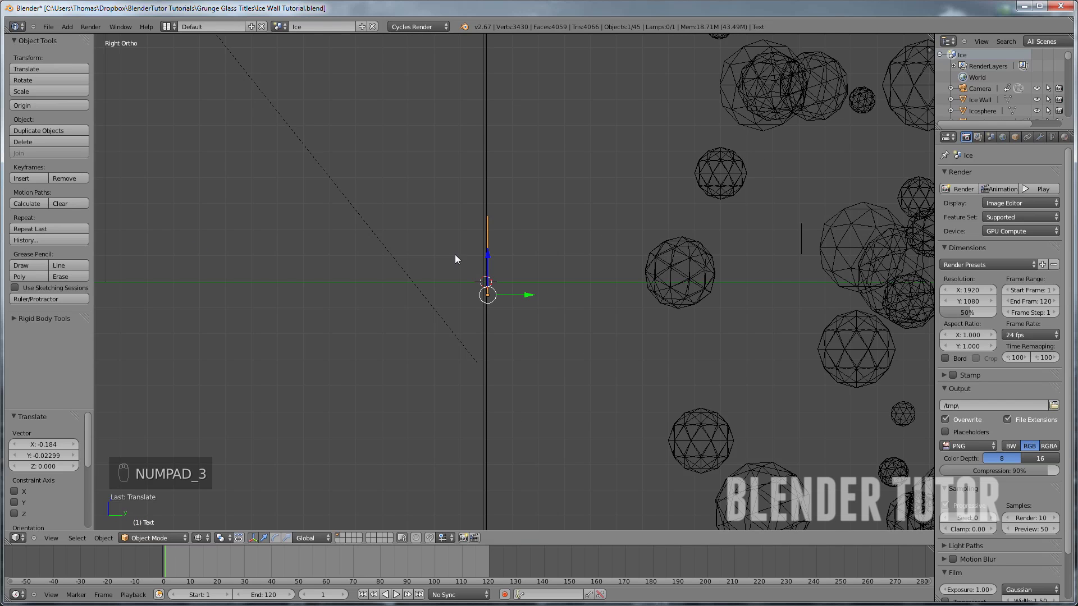
scroll(455, 257, "up", 6)
scroll(483, 258, "down", 5)
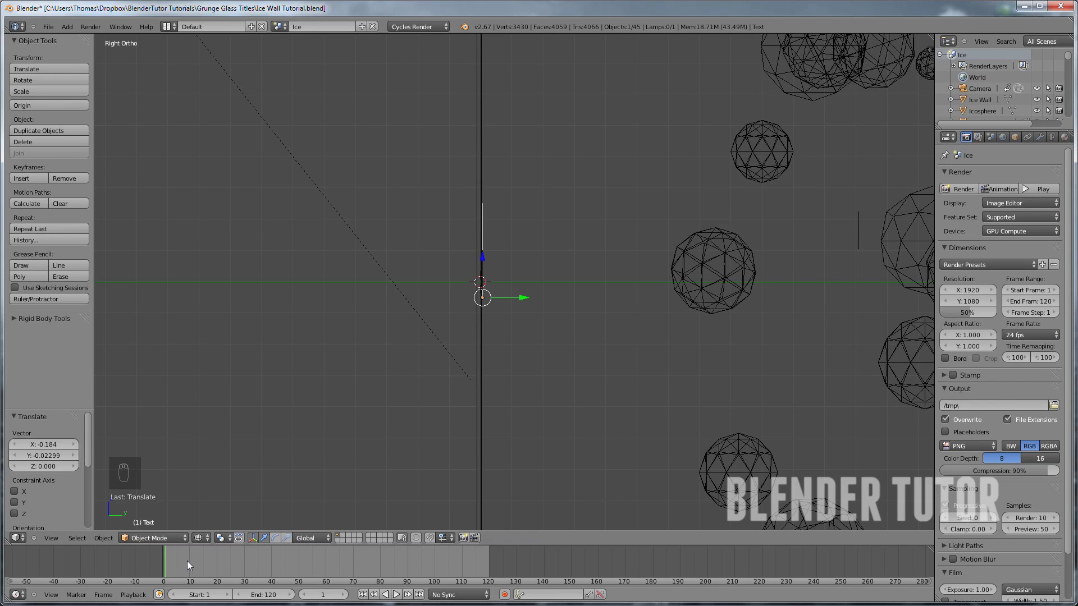
Go to frame 72 and insert a Location keyframe for the text
left_click(298, 561)
left_click_drag(354, 559, 489, 552)
left_click(329, 595)
type("72")
key("Return")
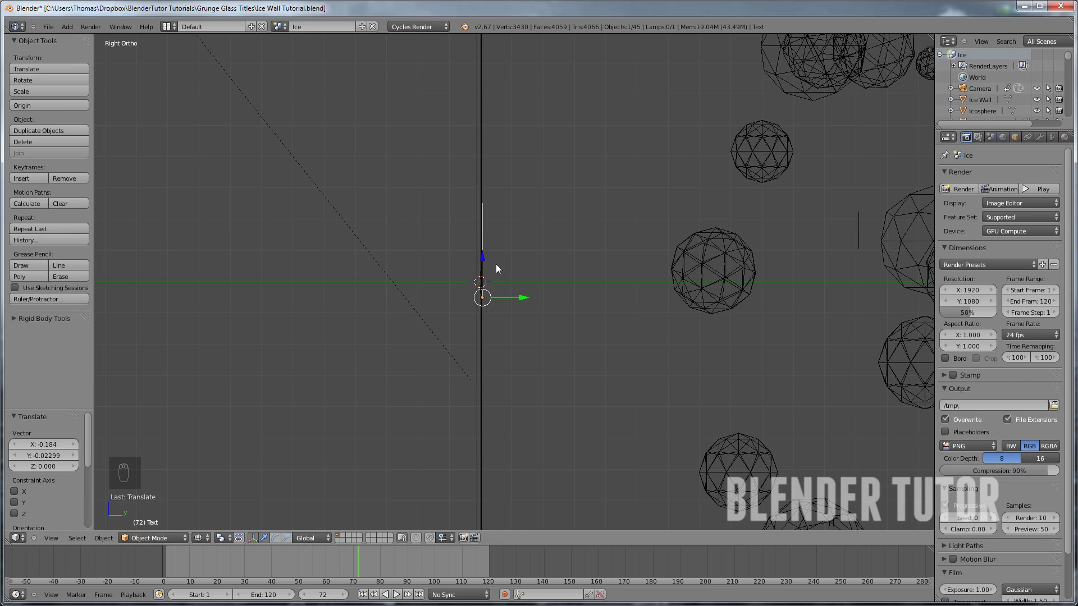
key("i")
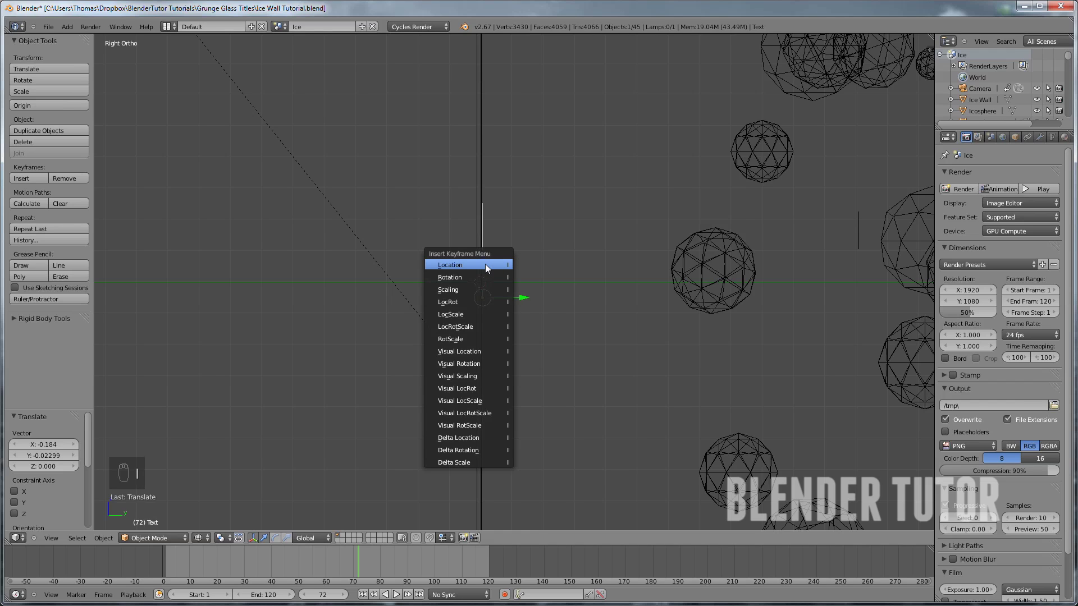
left_click(485, 264)
At frame 1, move the text about 12.25 units along Y, away behind the ice wall, and insert a Location keyframe
middle_click_drag(560, 268, 466, 250)
key("KP_3")
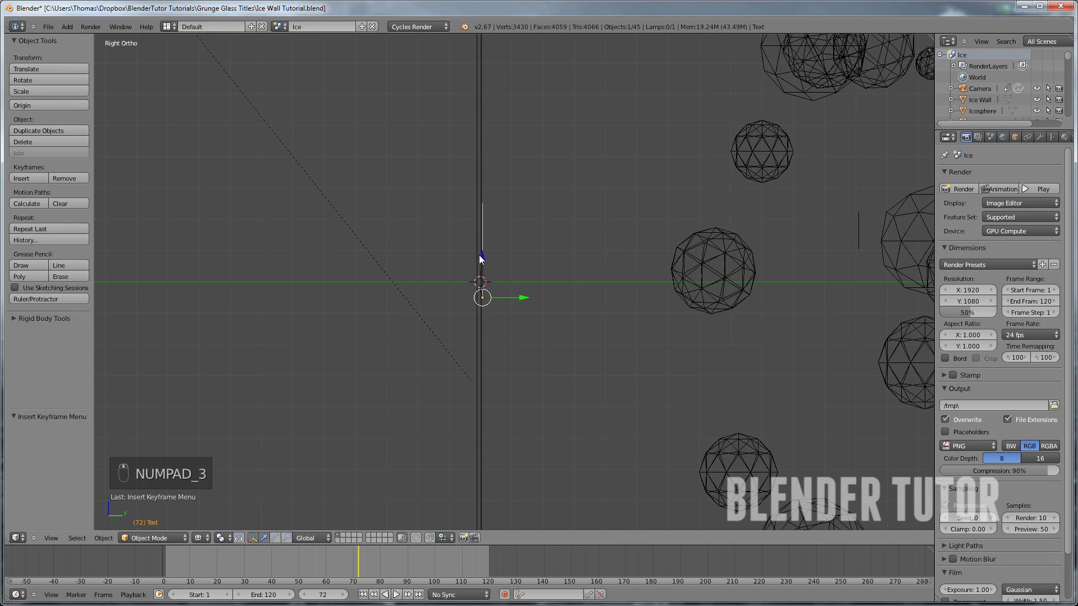
left_click_drag(354, 554, 164, 565)
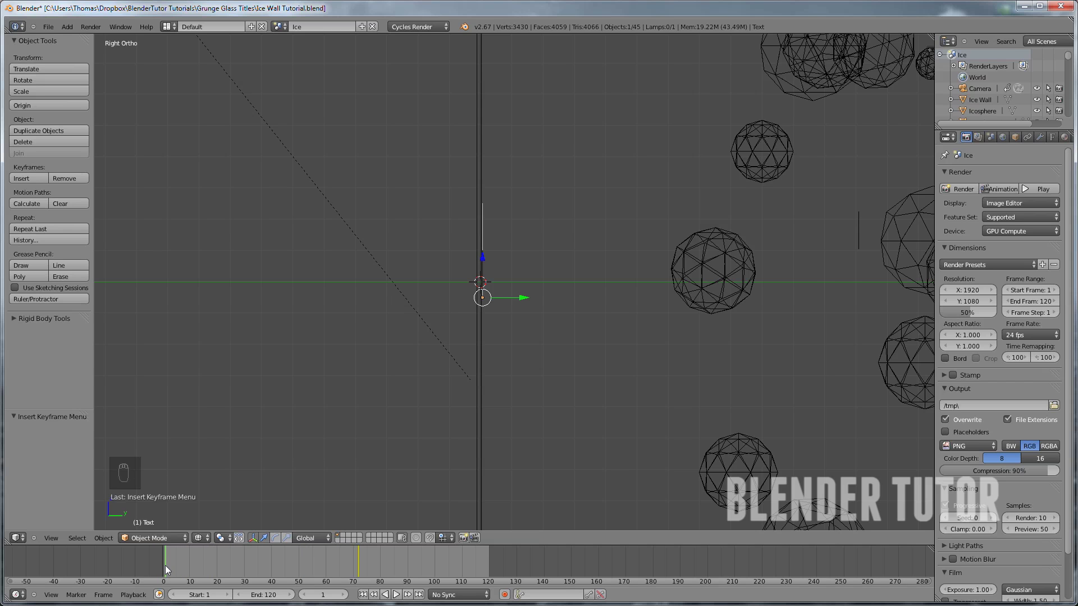
scroll(371, 387, "down", 2)
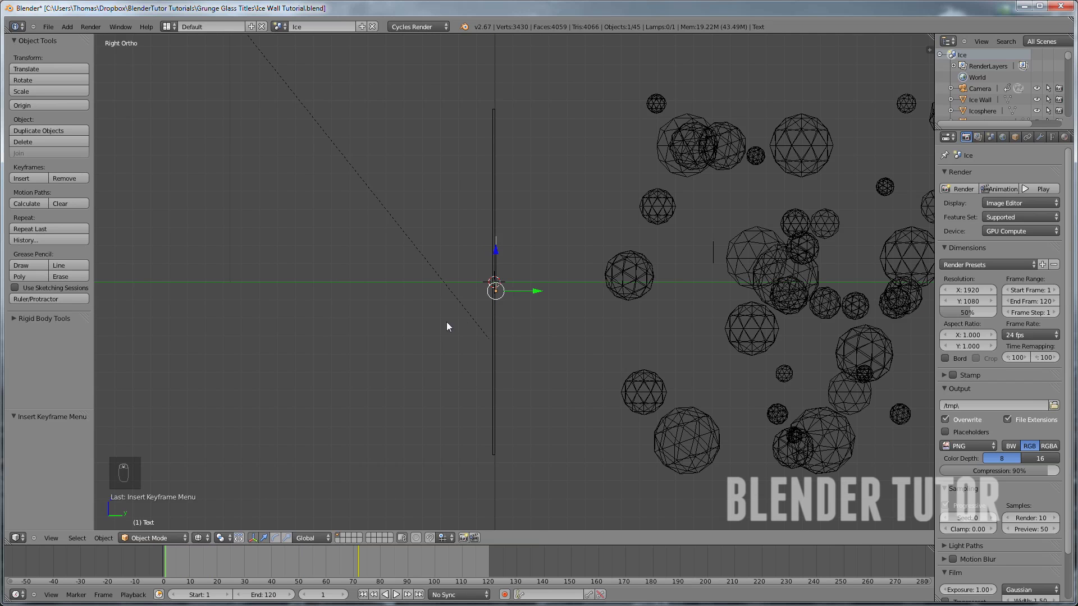
middle_click_drag(446, 322, 397, 326, "shift")
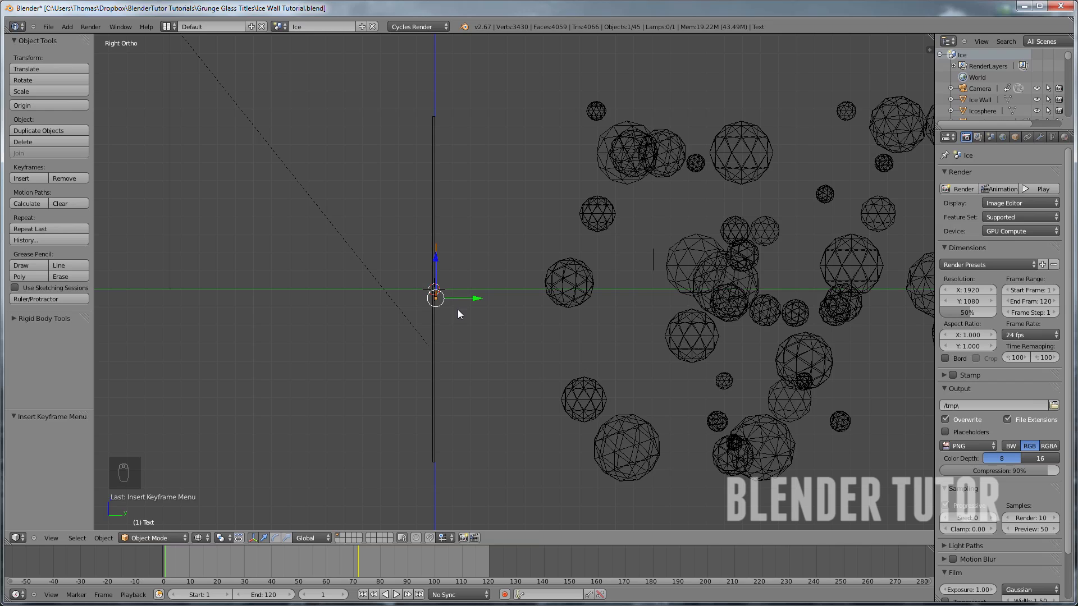
key("g")
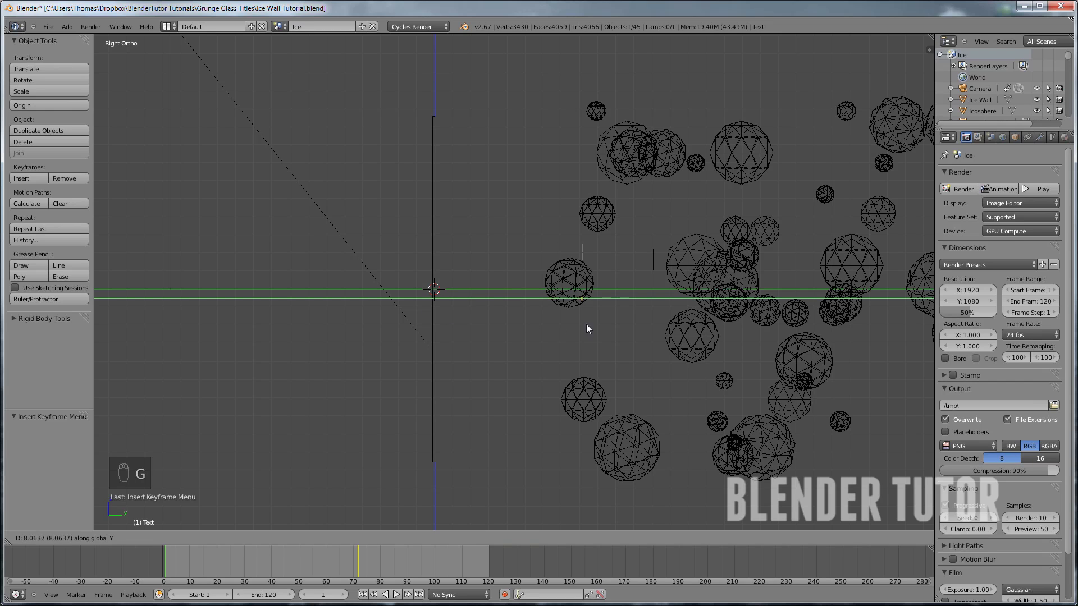
left_click(649, 328)
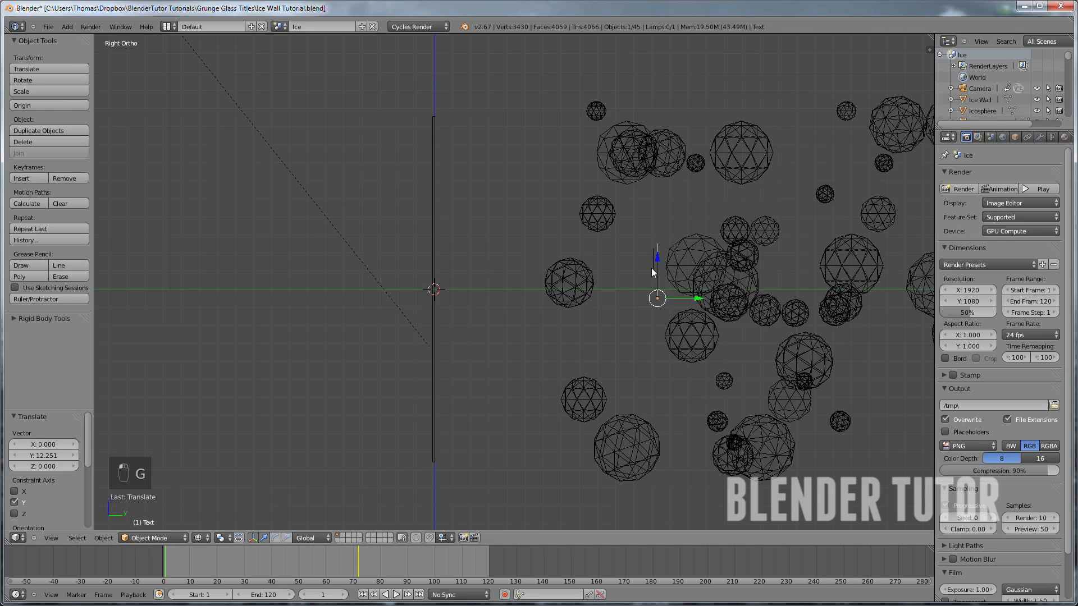
key("i")
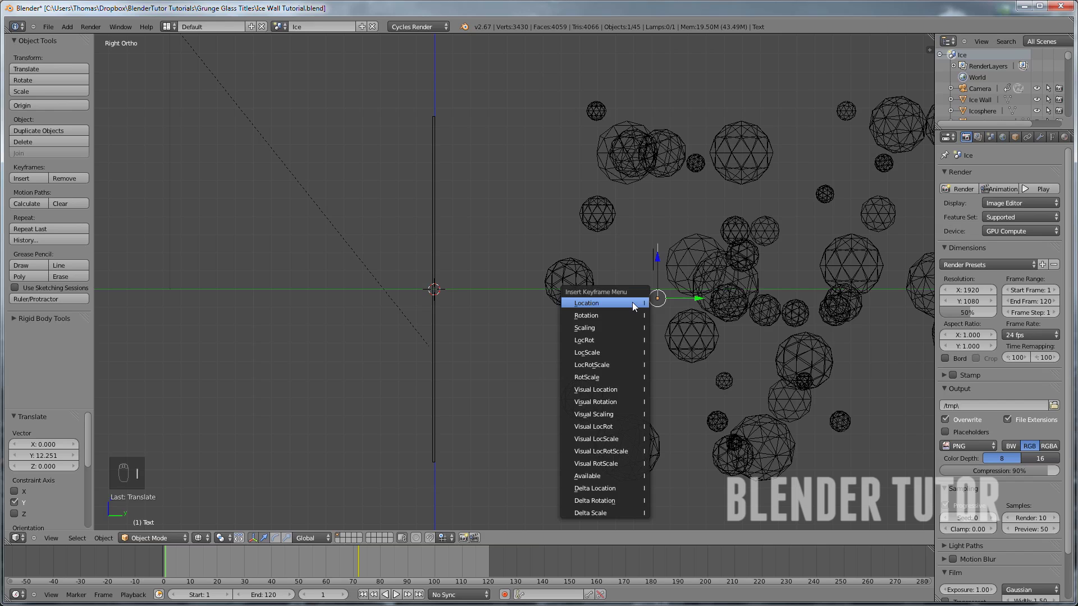
left_click(632, 302)
mouse_move(173, 561)
left_mouse_down()
mouse_move(349, 559)
mouse_move(165, 561)
left_mouse_up()
Switch to the Animation screen layout, show the camera view in wireframe, and scrub to frame 40 to check the text's motion
left_click(168, 26)
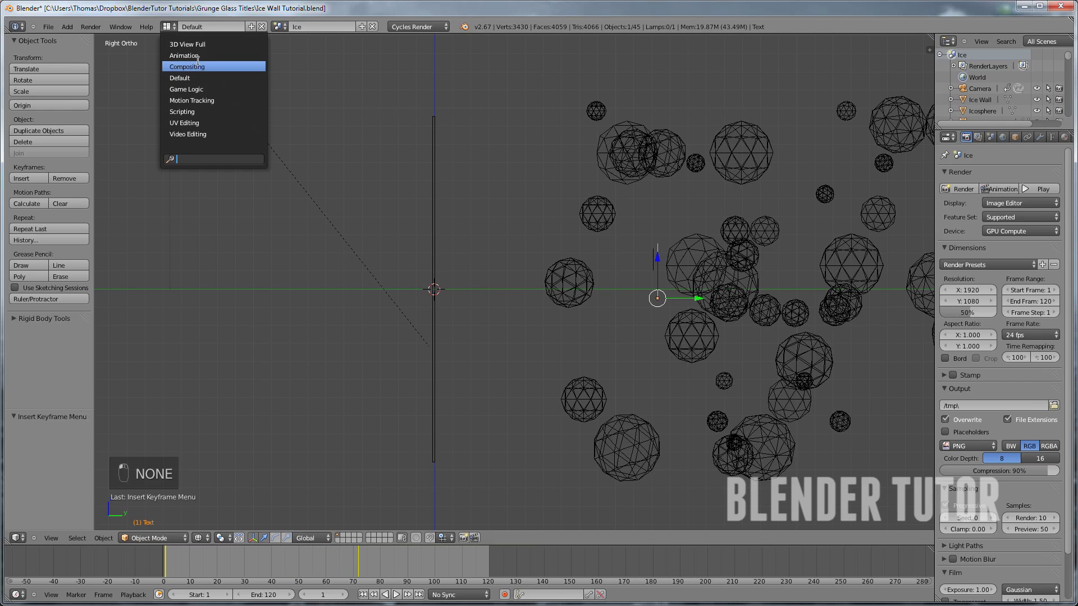
left_click(200, 57)
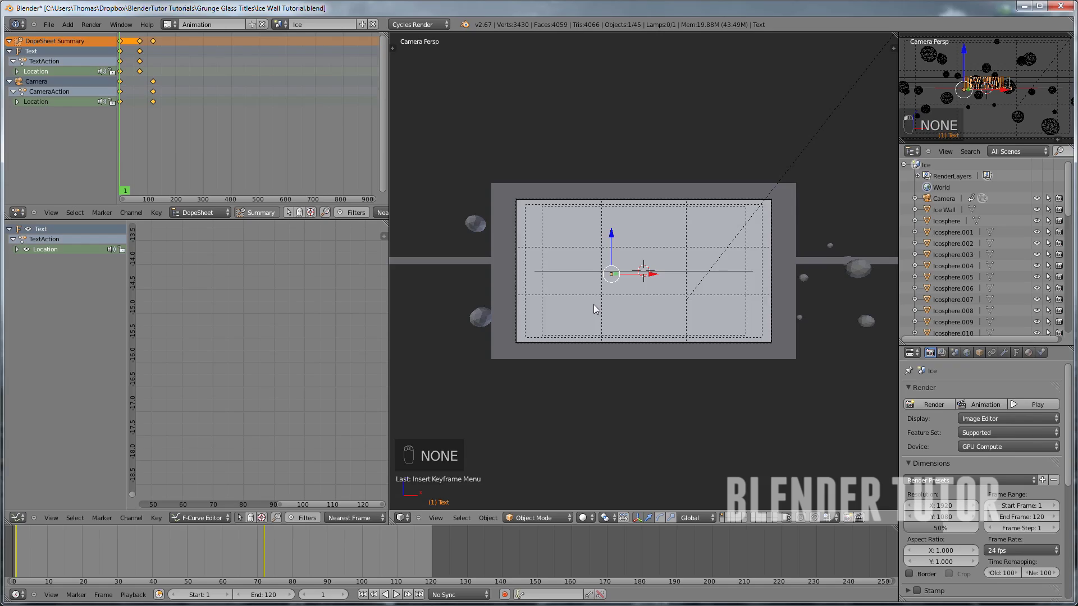
key("z")
scroll(726, 302, "up", 3)
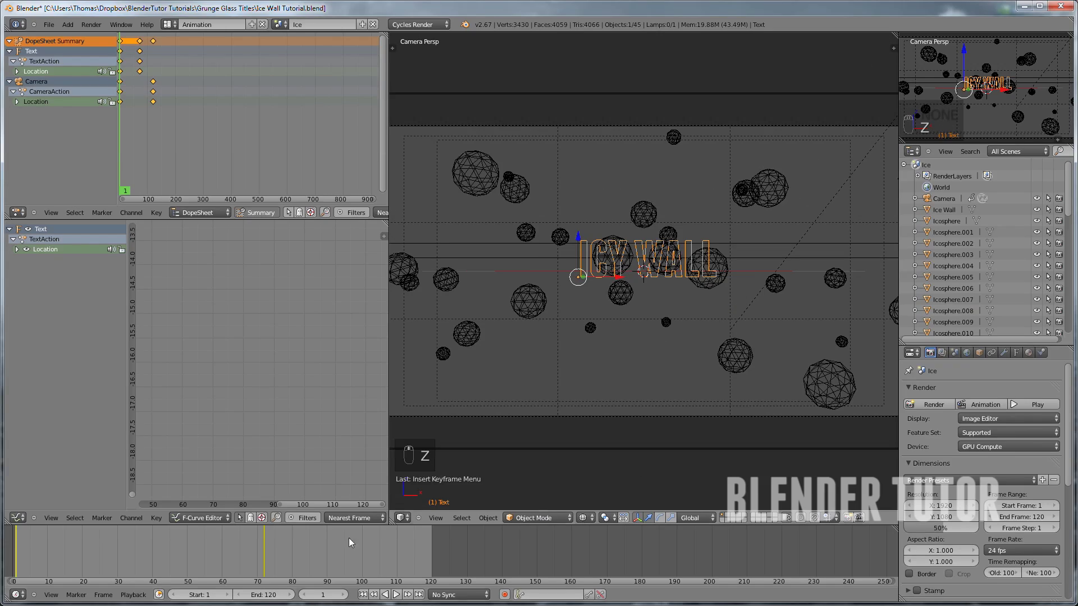
left_click_drag(348, 538, 153, 553)
Frame the text's Location curves in the graph and delete the keyframes of the flat X Location curve
key("Home")
scroll(237, 368, "down", 6)
scroll(262, 328, "down", 2)
middle_click_drag(260, 286, 255, 392)
scroll(254, 392, "up", 2)
right_click(274, 416)
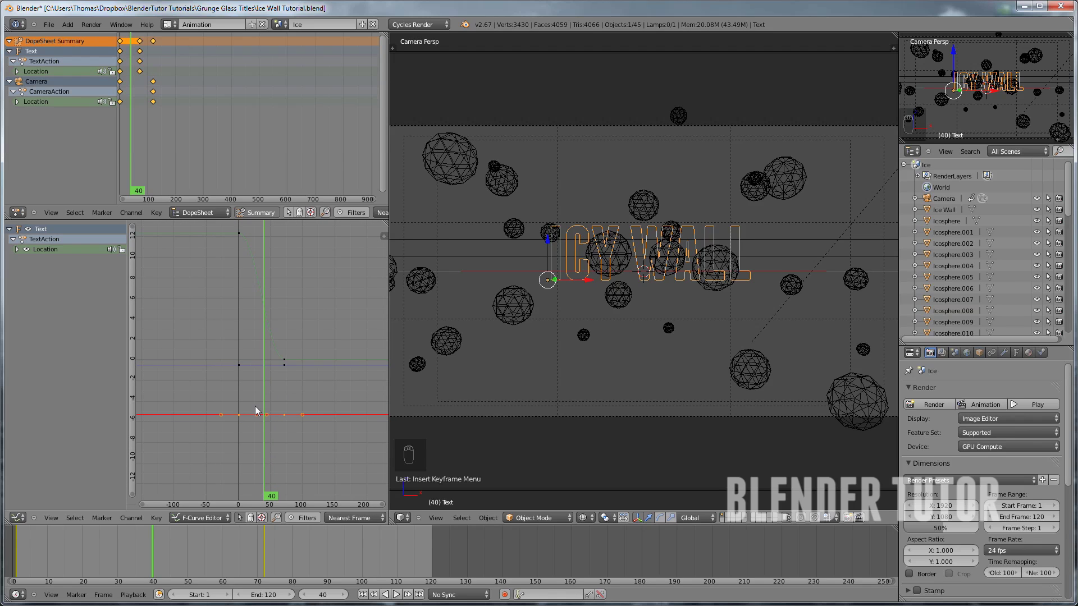
key("x")
left_click(259, 408)
Delete the keyframes of the text's flat Z Location curve, leaving only the Y curve
right_click(254, 367)
key("g")
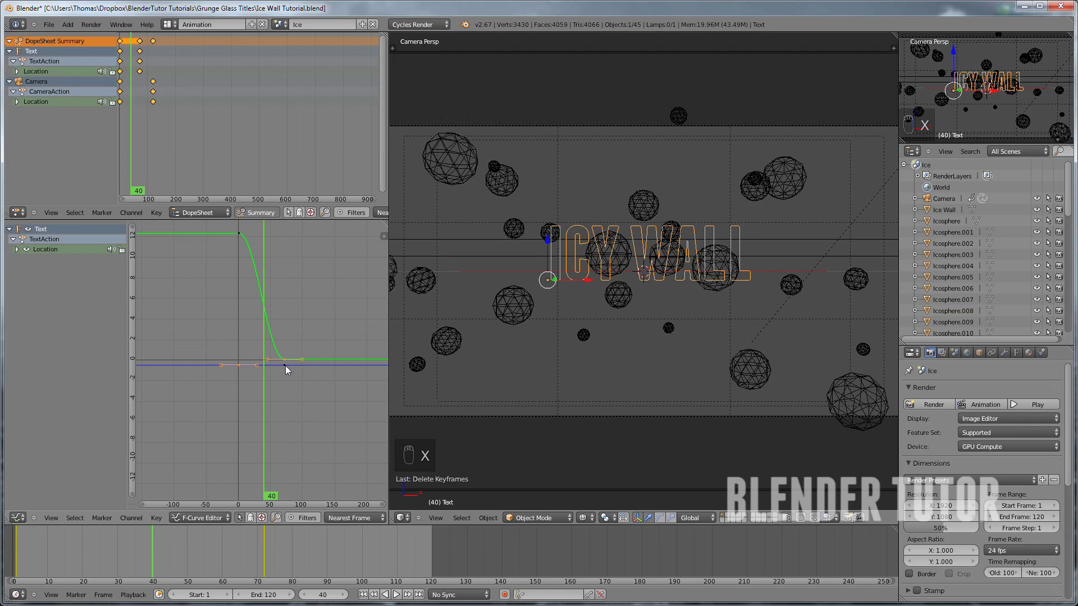
left_click(285, 372)
key("x")
left_click(244, 369)
Angle the outgoing handle of the text's first Y Location keyframe downward for a start without easing, and scrub to frame 44
middle_click_drag(238, 254, 282, 308)
scroll(243, 299, "up", 5)
scroll(276, 314, "up", 1)
right_click(209, 251)
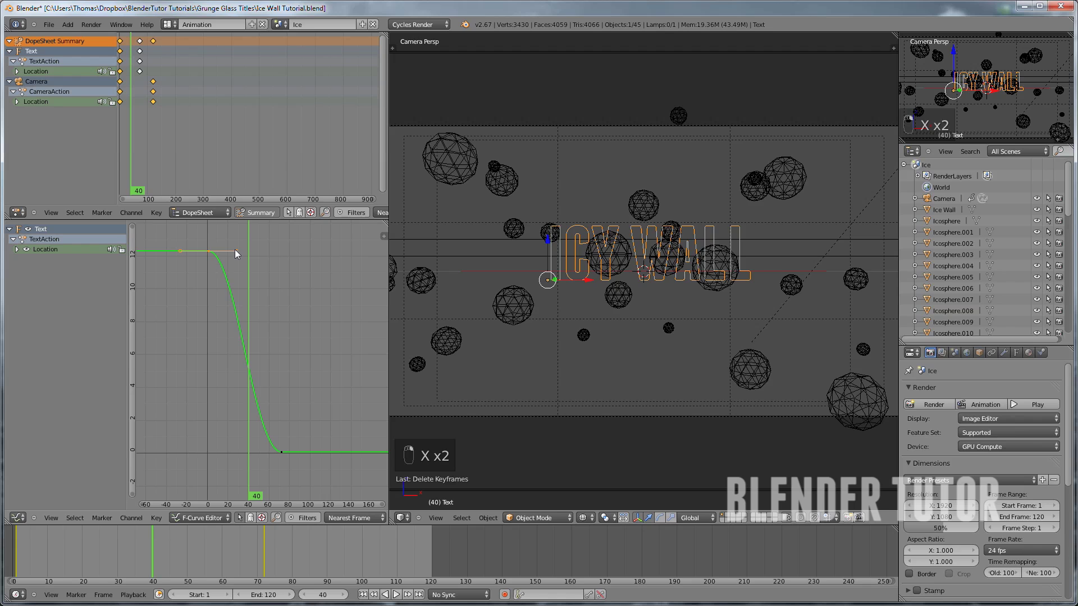
left_click_drag(237, 251, 237, 249)
right_click_drag(237, 250, 206, 269)
left_click_drag(207, 285, 252, 285)
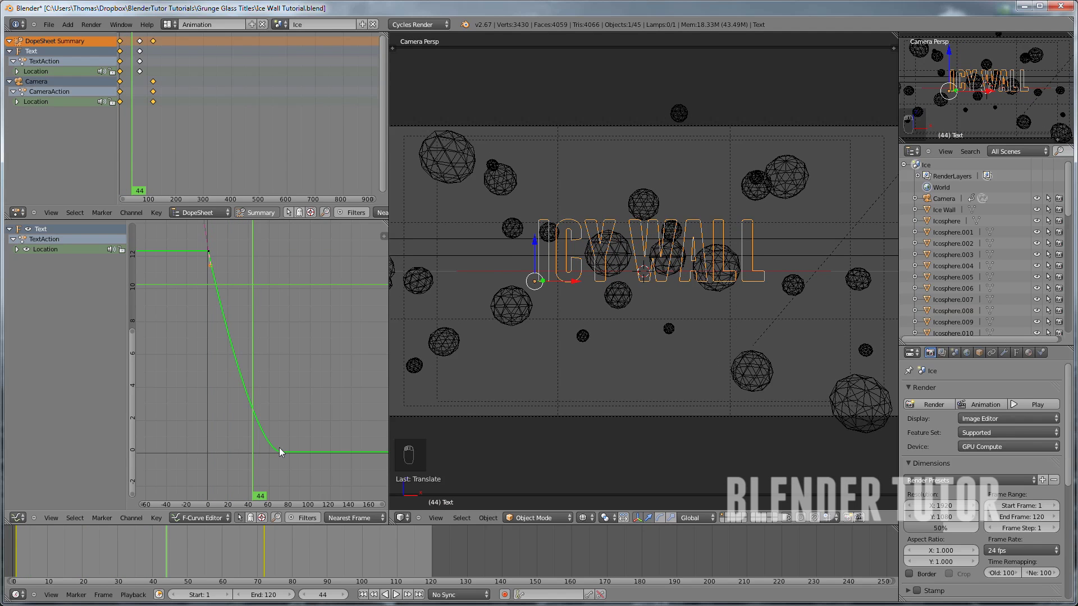
Lengthen the incoming handle of the text's last Y Location keyframe horizontally for a slower, smoother ease into the stop
right_click(252, 452)
key("g")
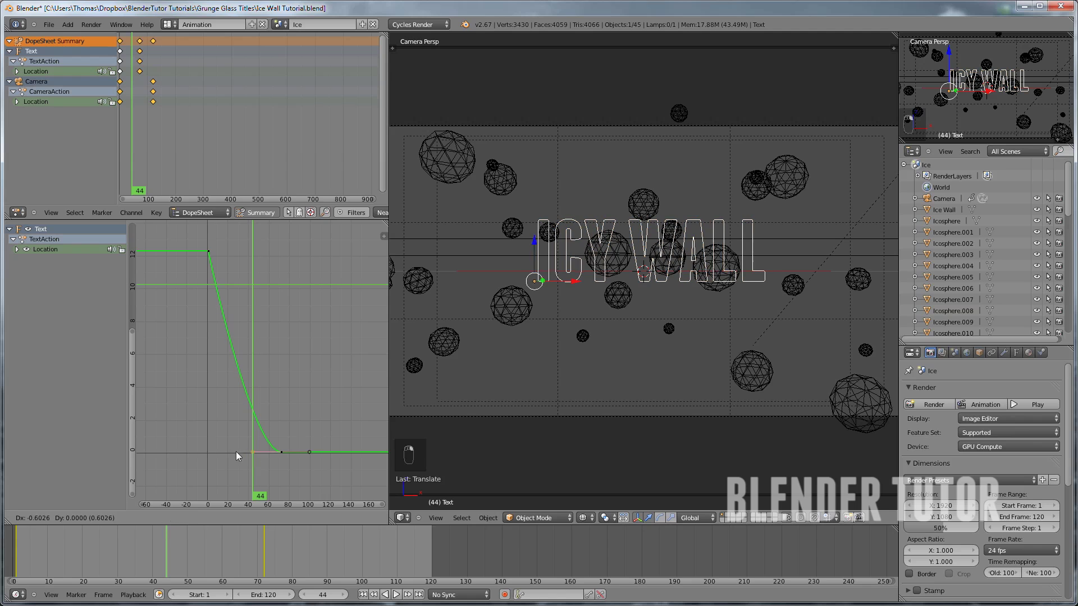
left_click(77, 454)
Play the animation from frame 1 in the camera view to check the text's motion, and return to frame 0
left_click_drag(250, 404, 209, 368)
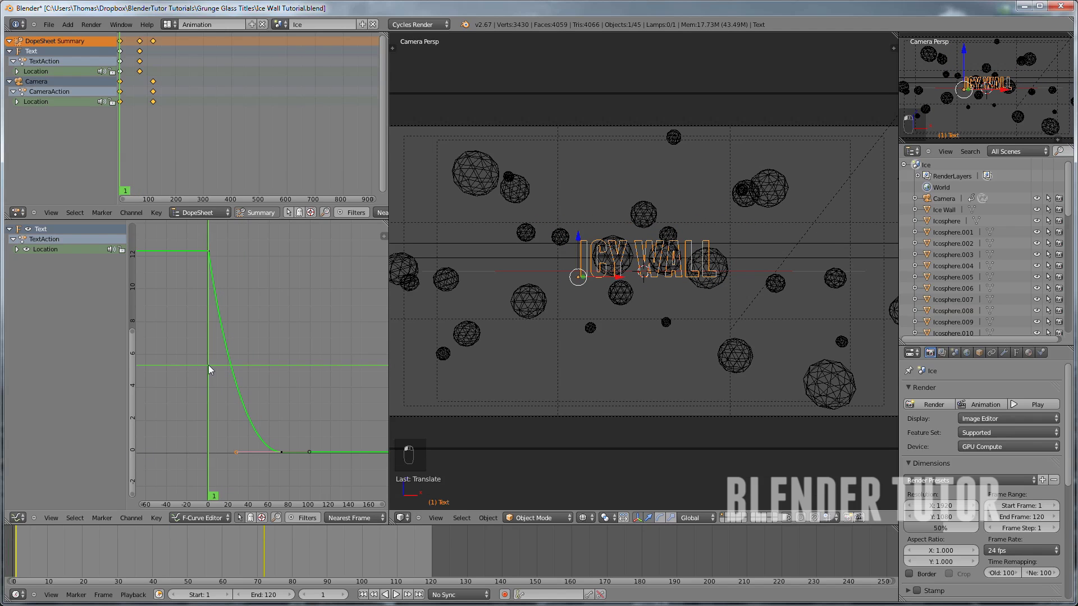
key("alt+a")
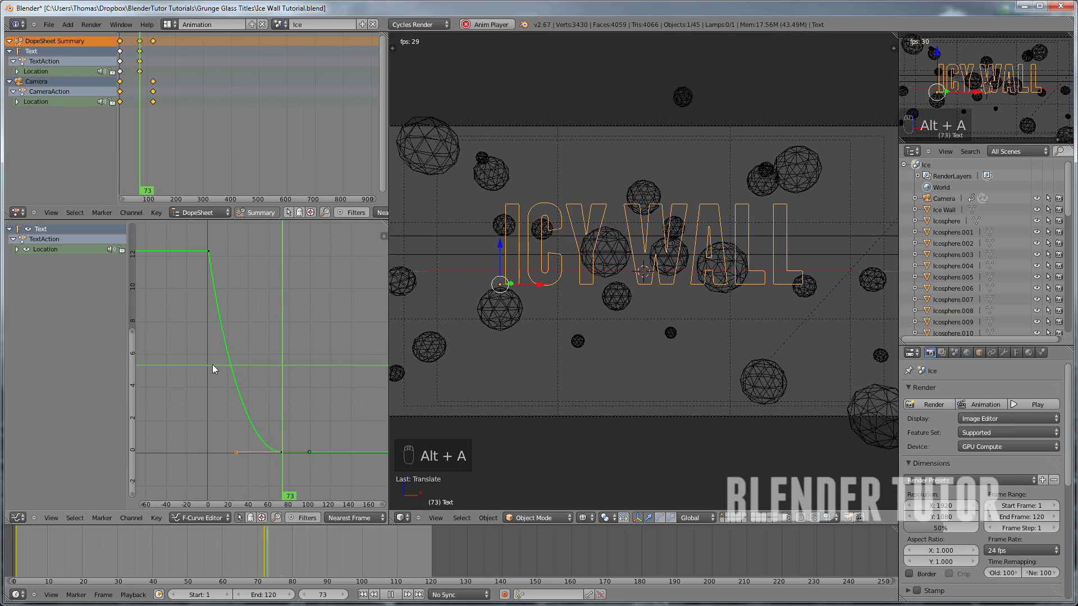
key("alt+a")
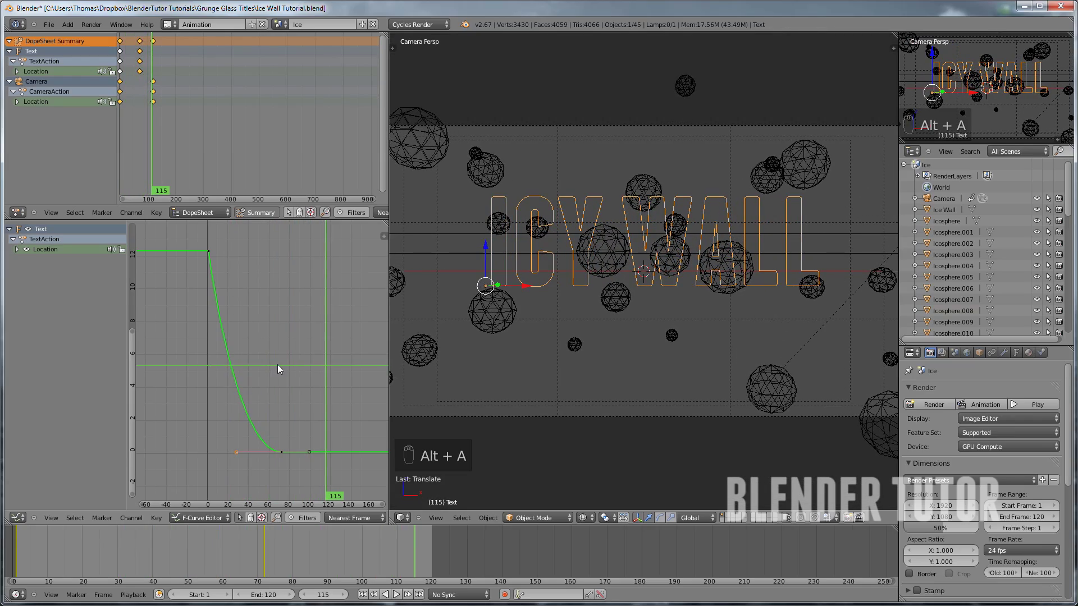
left_click_drag(198, 399, 207, 399)
Switch to the Default screen layout, show the scene through the camera, and save the file
left_click(169, 25)
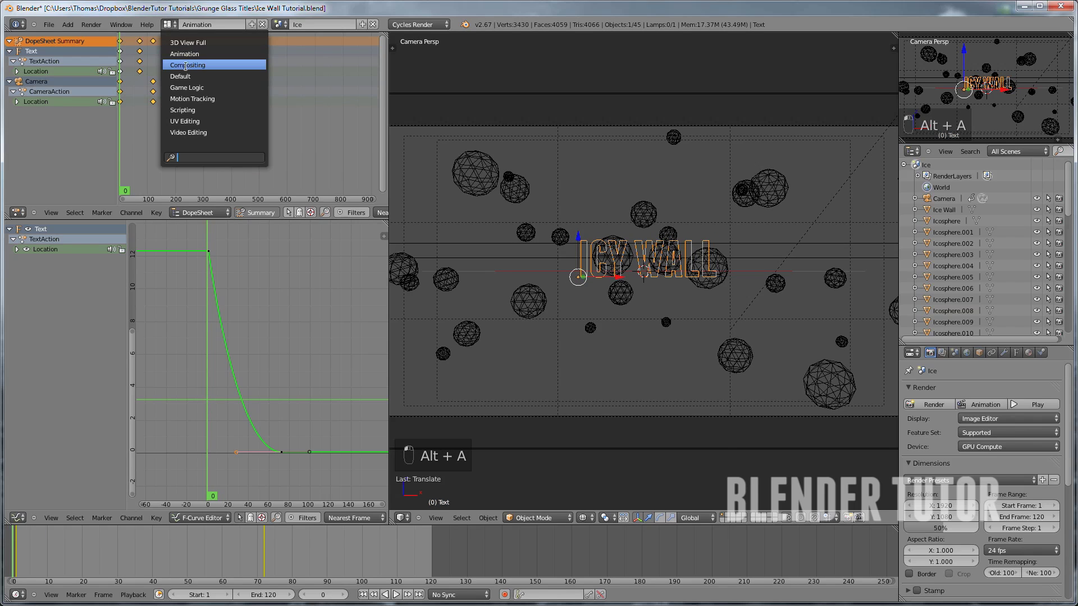
left_click(189, 78)
middle_click_drag(446, 302, 492, 293)
key("KP_0")
scroll(460, 297, "up", 6)
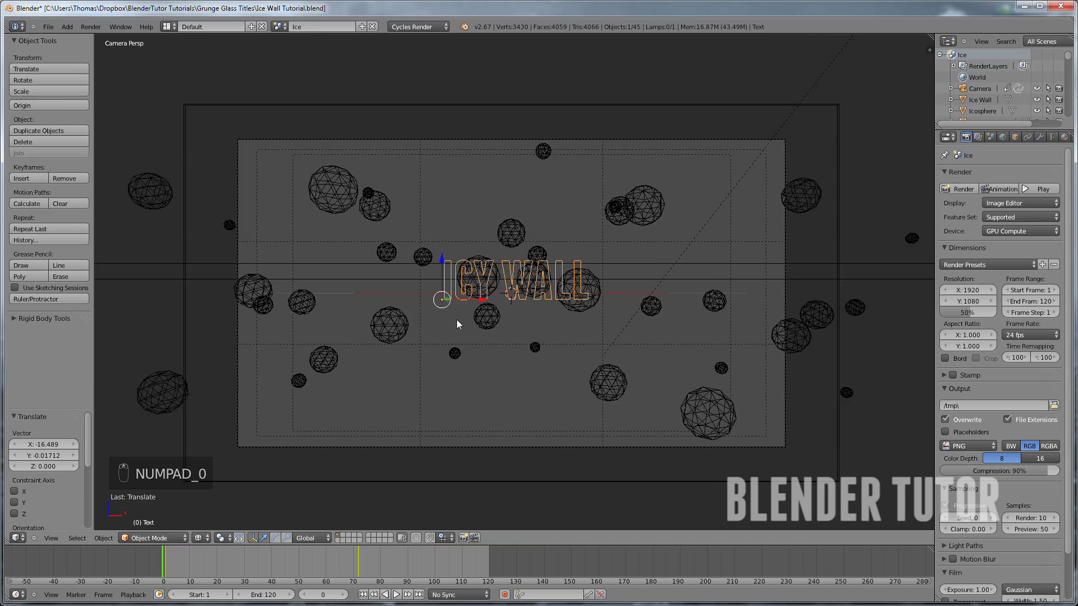
key("ctrl+s")
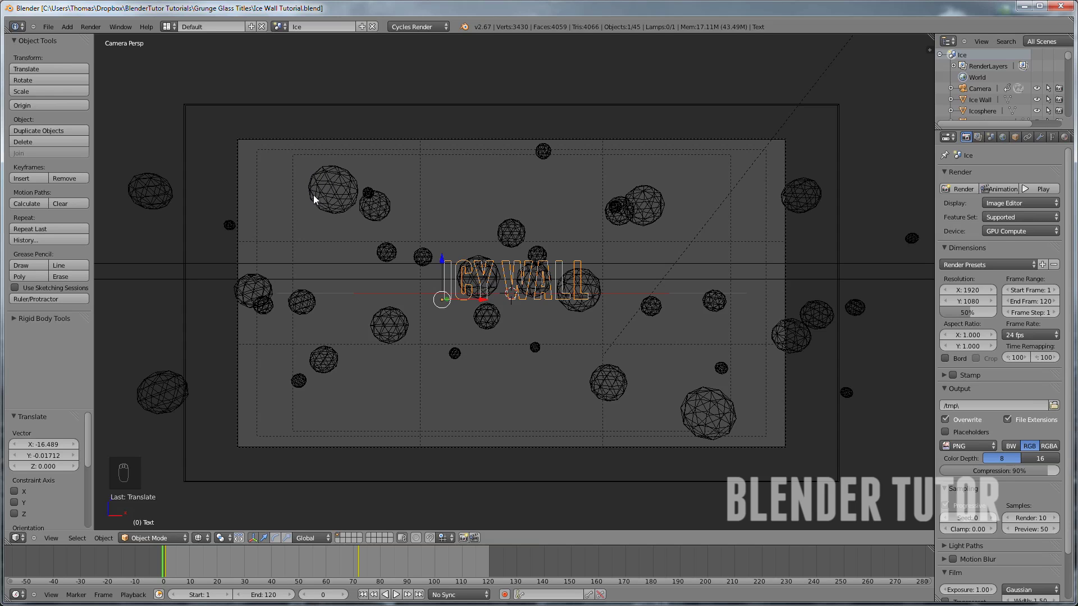
Set the Ice scene's render resolution to 1280 × 720 at 100%
left_click(968, 290)
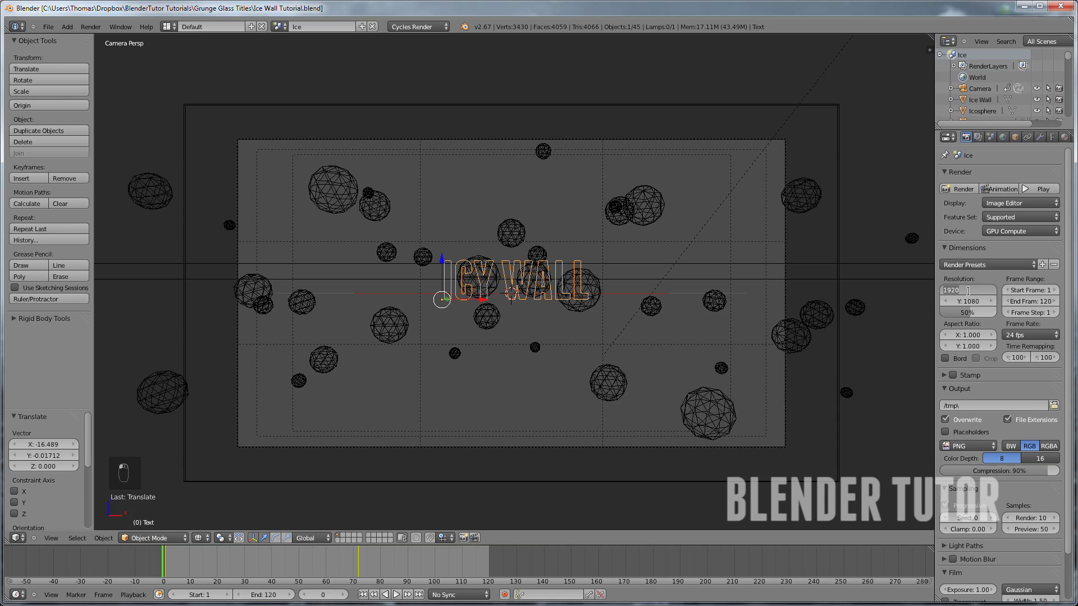
type("1280")
key("Return")
left_click(967, 303)
type("720")
key("Return")
left_click_drag(958, 315, 1010, 312)
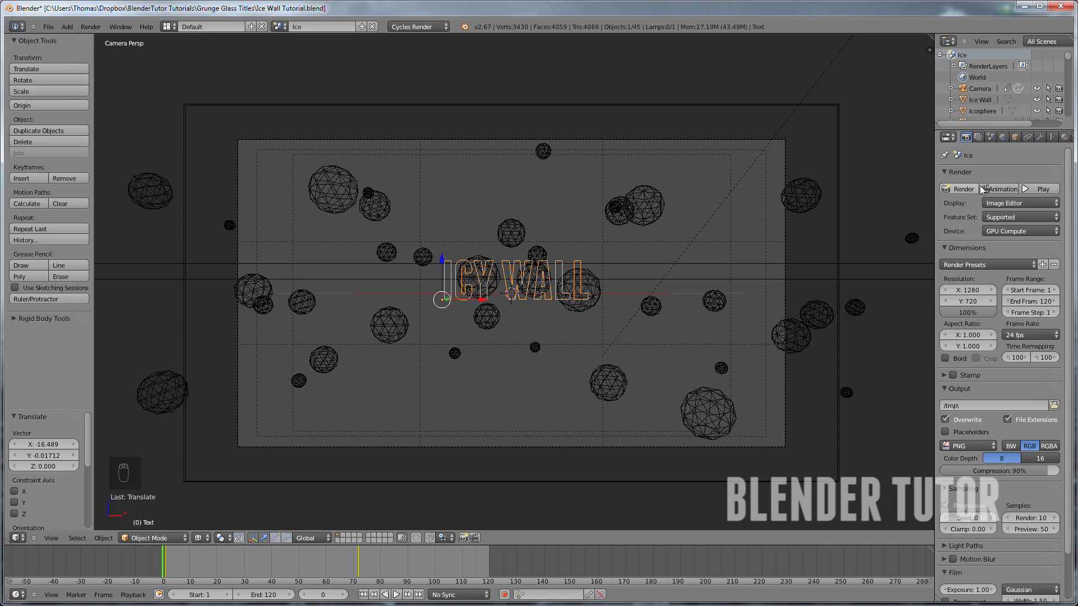
Switch to the Smoke scene and set its render resolution to 1280 × 720 at 100%
left_click(279, 27)
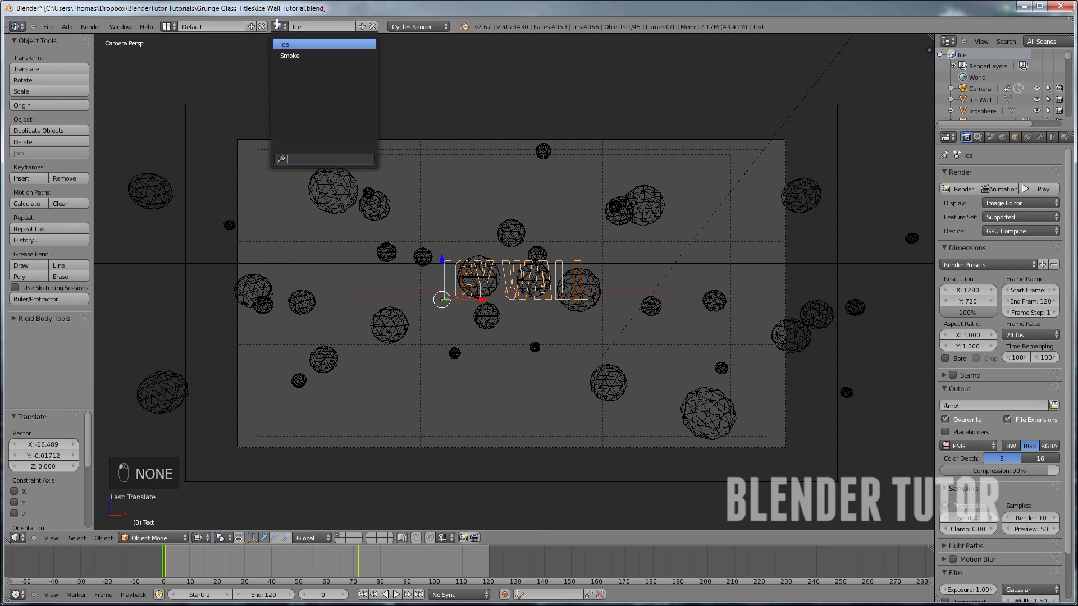
left_click(293, 55)
left_click(968, 262)
type("1280")
key("Return")
left_click(966, 274)
type("720")
key("Return")
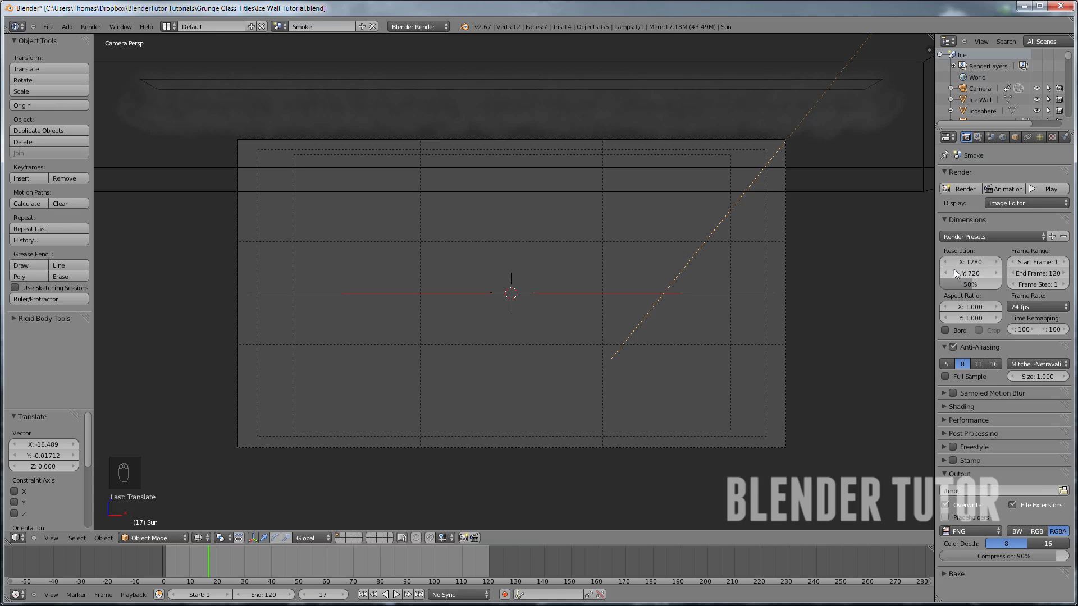
left_click(971, 285)
type("100")
key("Return")
Scrub through the Smoke scene's simulation to frame 63, and set the Ice scene to frame 63 as well
left_click_drag(290, 563, 497, 564)
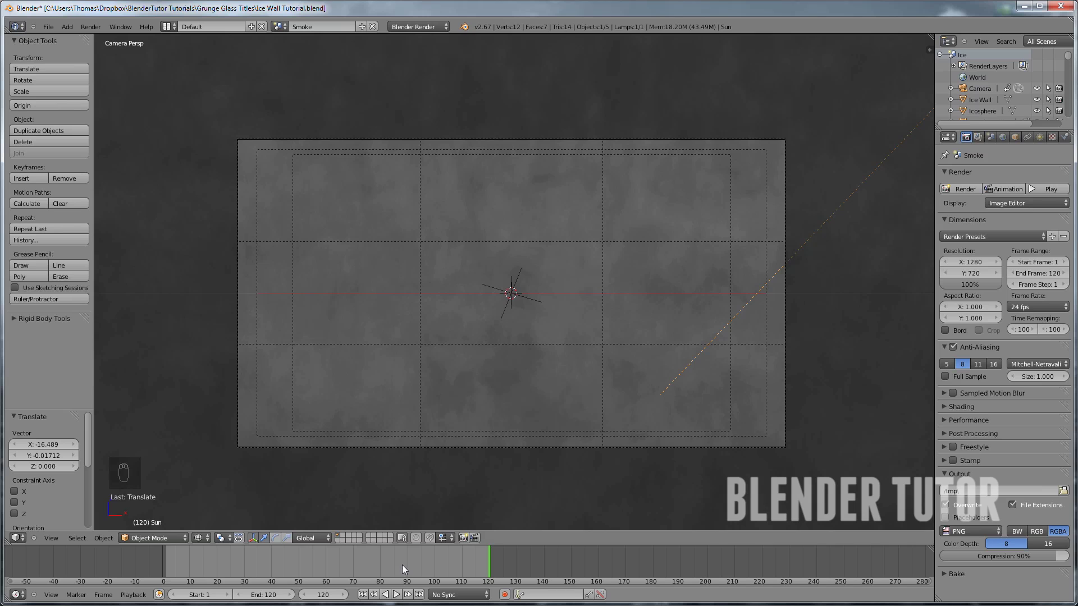
left_click_drag(405, 551, 335, 567)
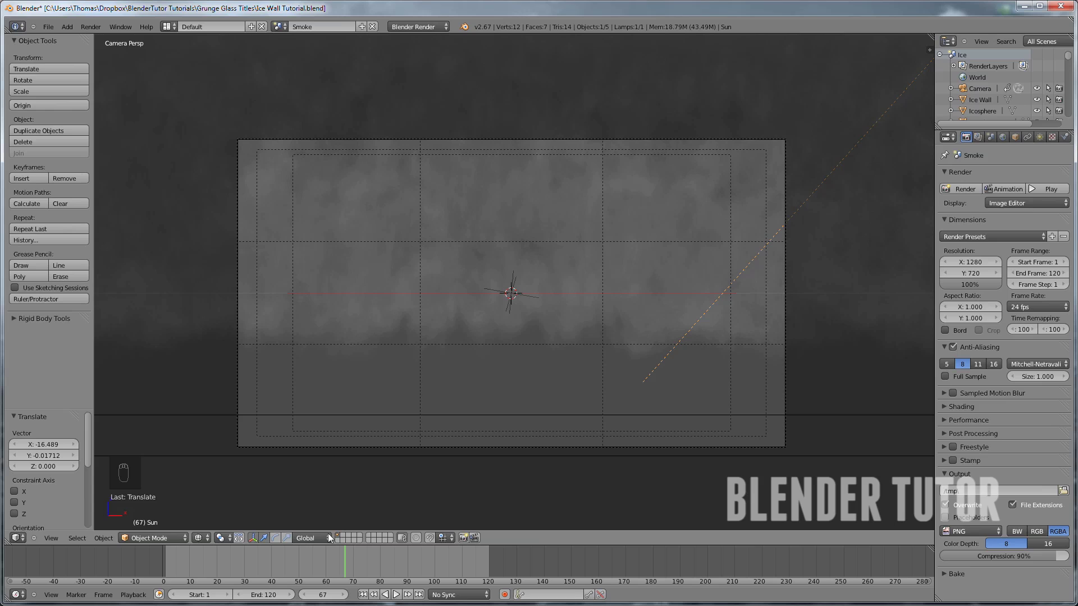
left_click(335, 555)
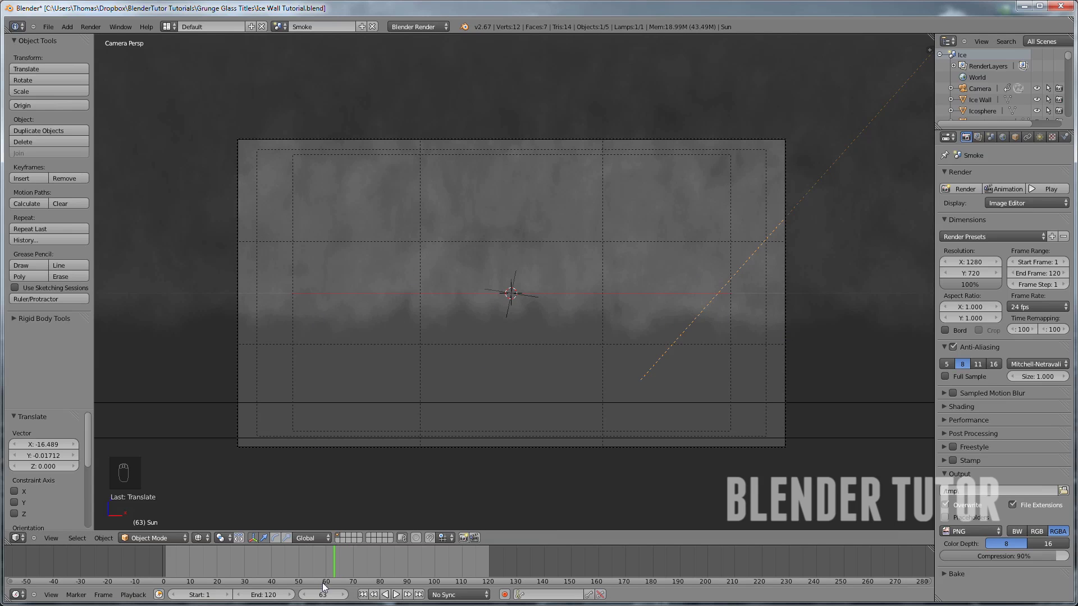
left_click(279, 27)
left_click(286, 45)
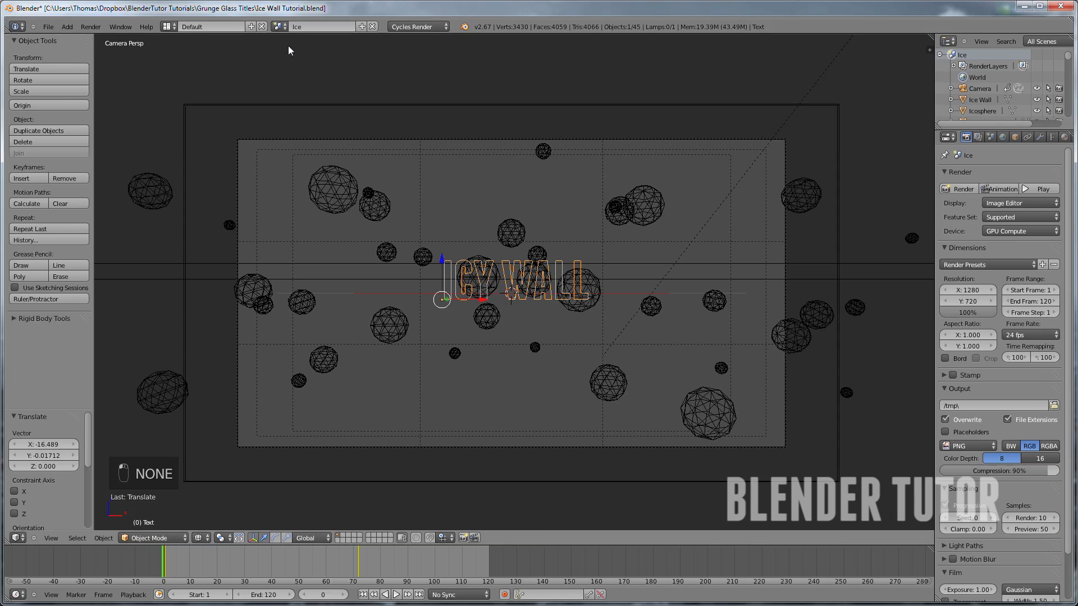
type("63")
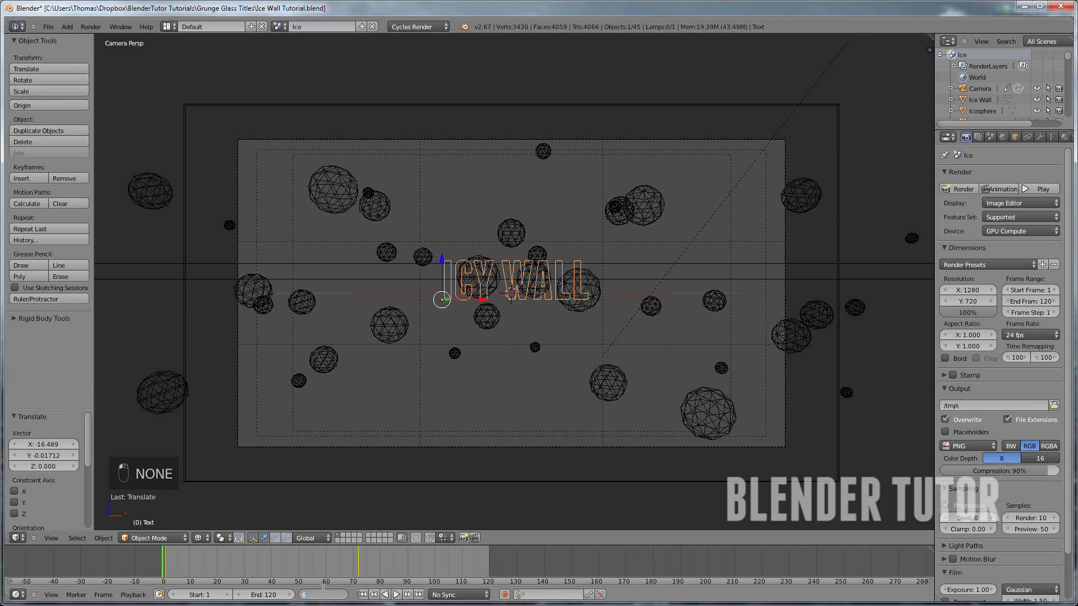
key("Return")
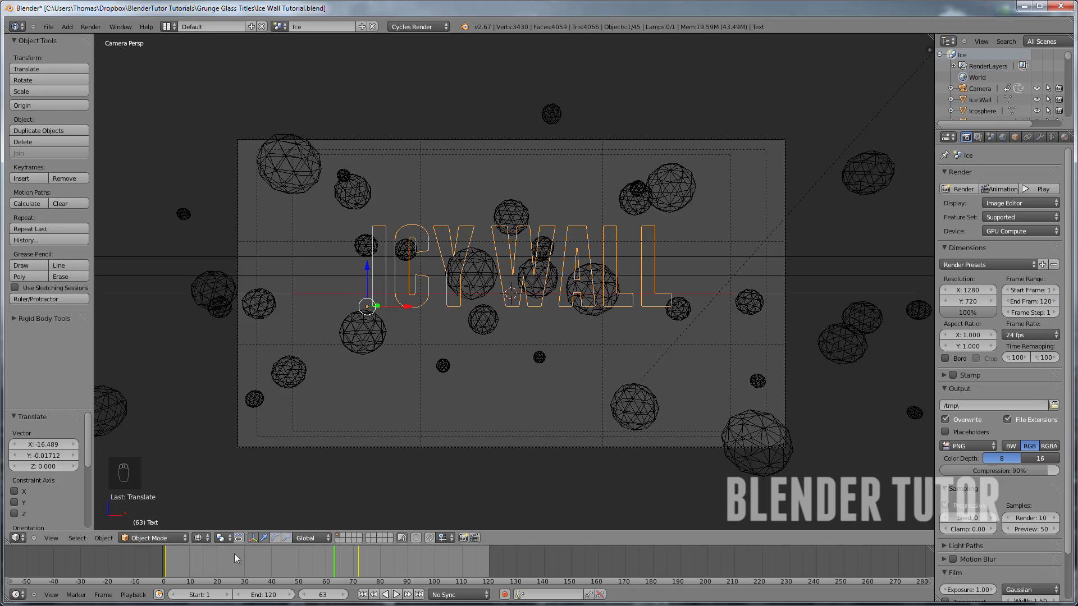
Preview the Ice scene's frame 63 in Rendered viewport shading, and switch the viewport to Solid
left_click(200, 538)
left_click(221, 465)
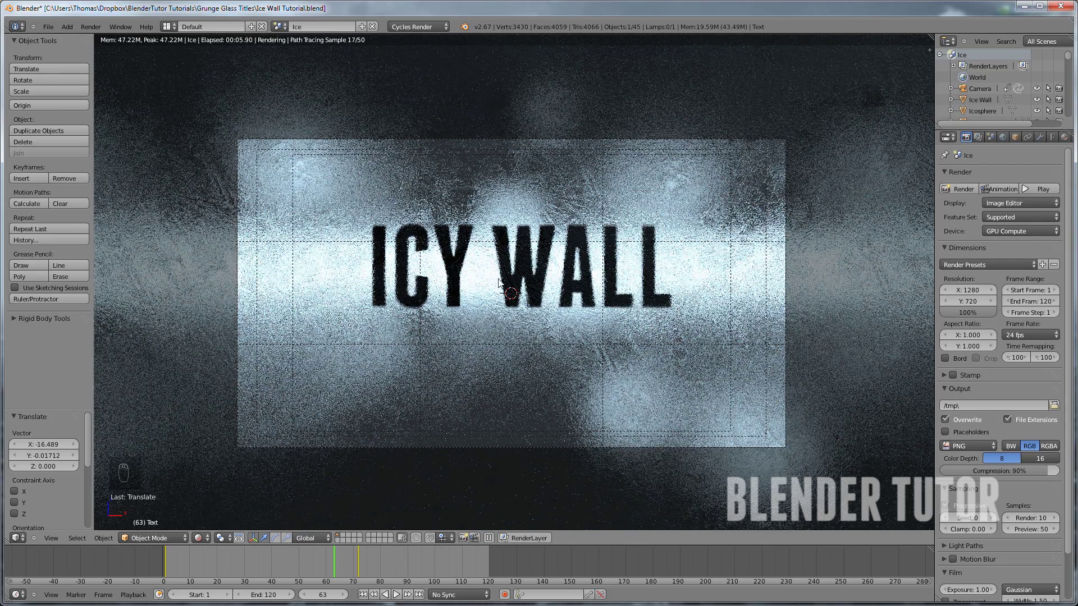
left_click(206, 536)
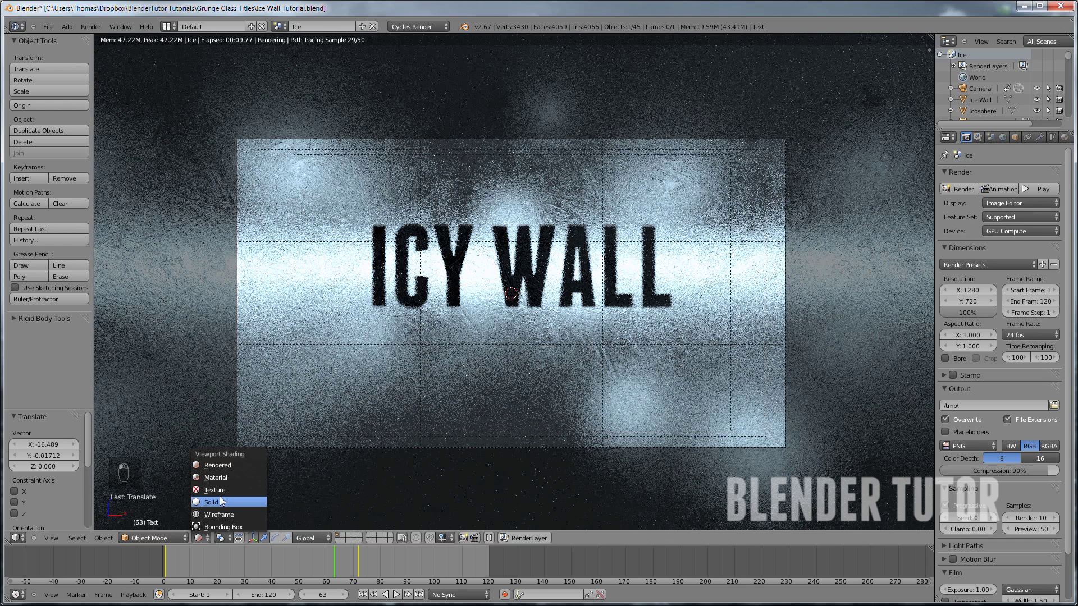
left_click(220, 502)
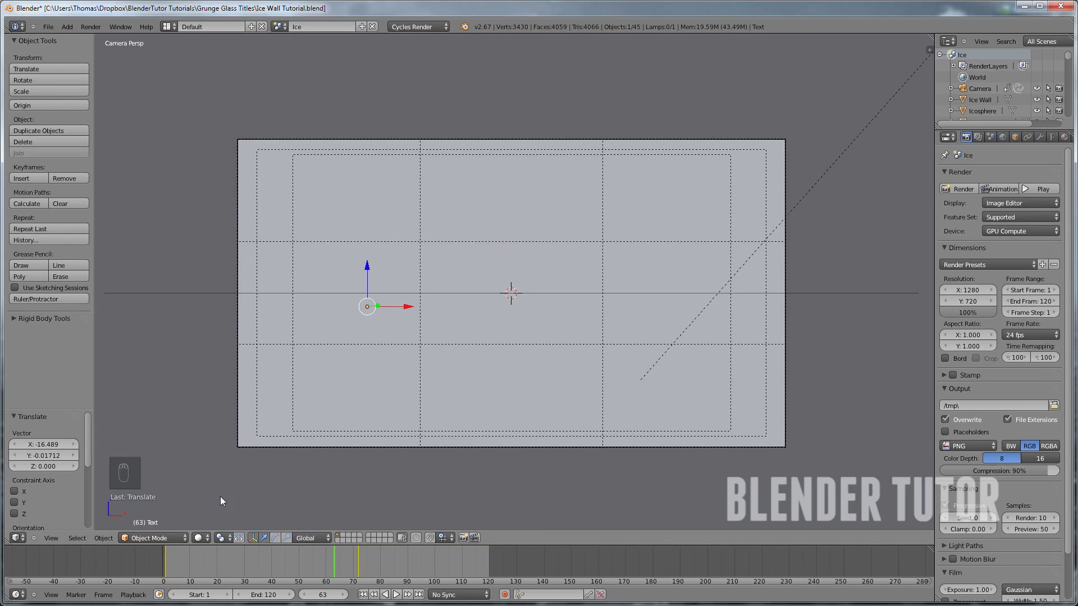
Switch to the Compositing screen layout and enable Use Nodes and Backdrop for the Ice scene
left_click(168, 27)
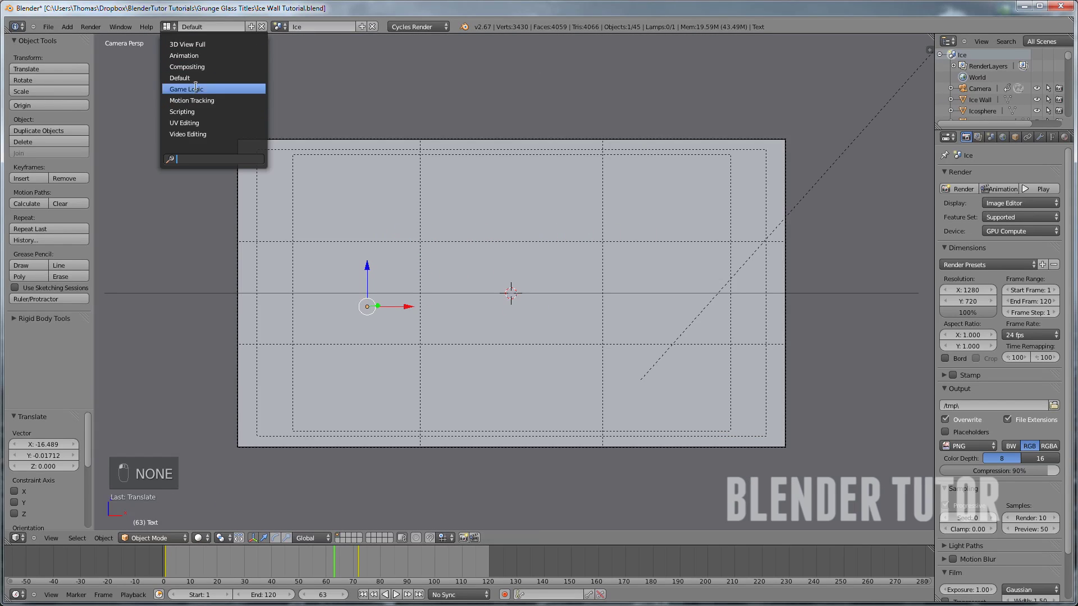
left_click(191, 68)
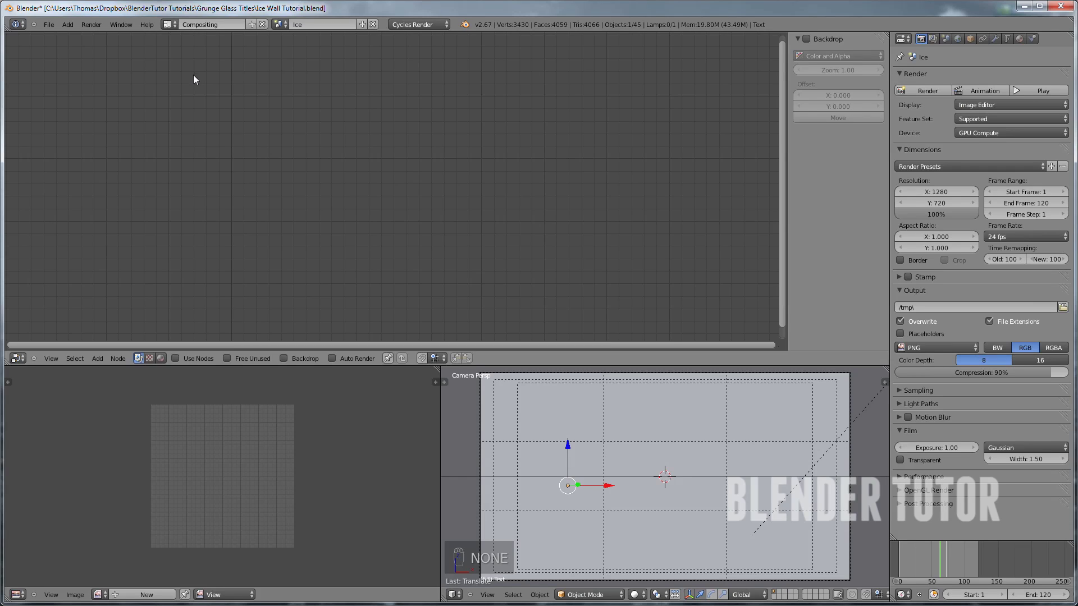
left_click(175, 358)
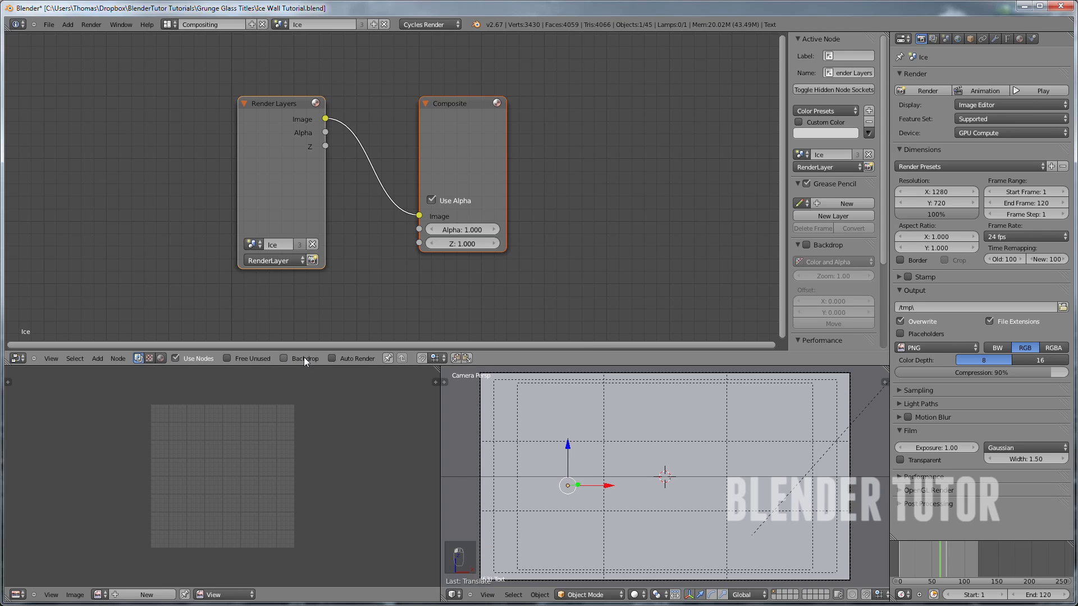
left_click(284, 358)
Spread the Render Layers and Composite nodes to opposite ends of the node editor to make room between them
scroll(327, 248, "down", 1)
left_click_drag(274, 131, 177, 130)
left_click_drag(458, 115, 640, 128)
left_click_drag(204, 114, 111, 76)
left_click_drag(614, 127, 671, 82)
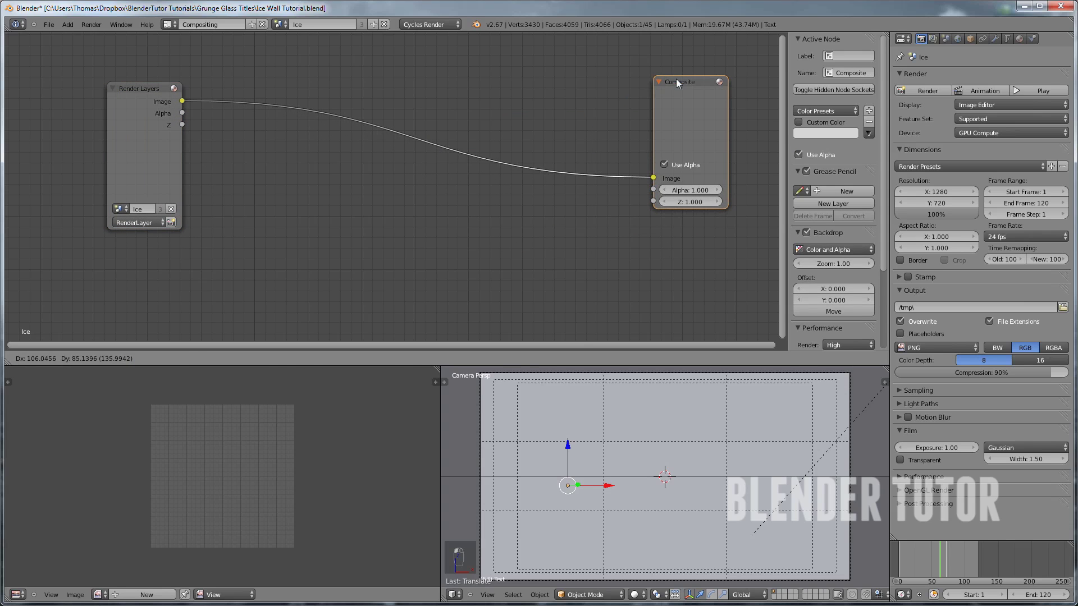
left_click_drag(146, 96, 141, 82)
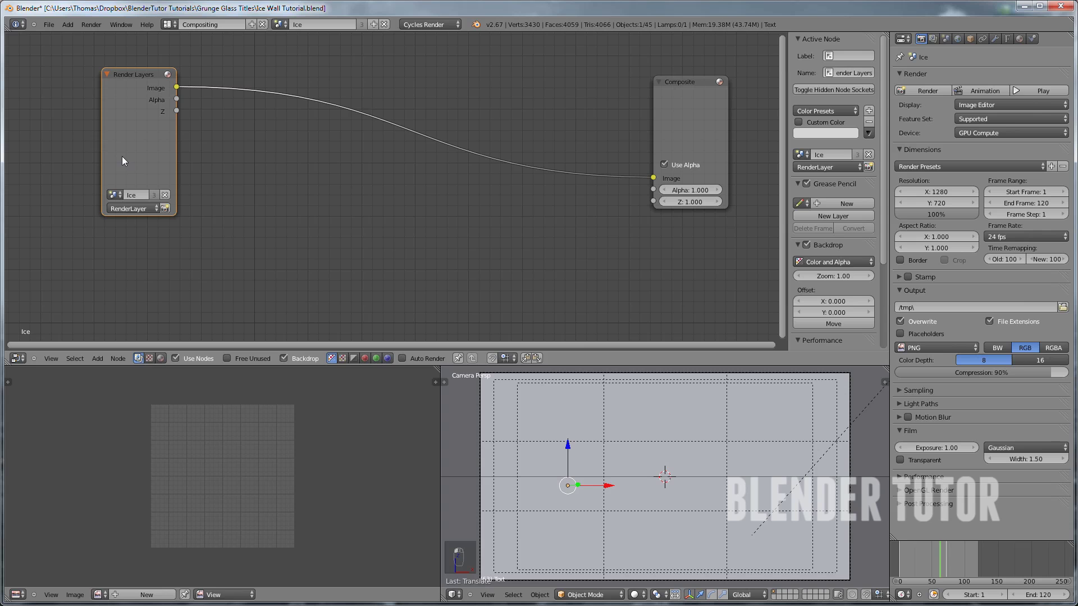
Duplicate the Render Layers node below the original and set the copy's scene to Smoke
key("shift+d")
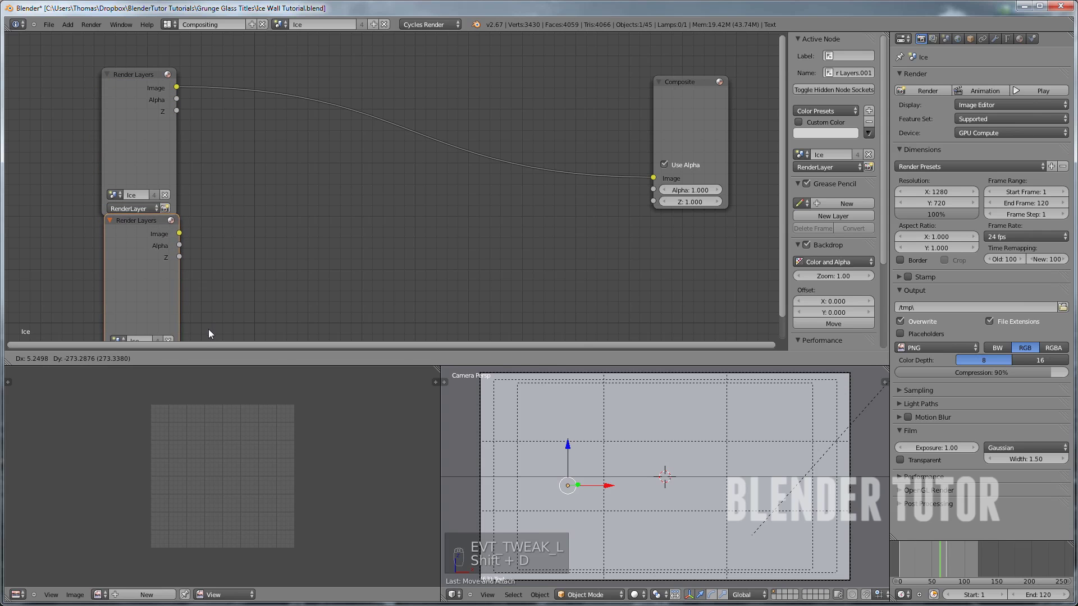
left_click(215, 294)
scroll(216, 299, "down", 2)
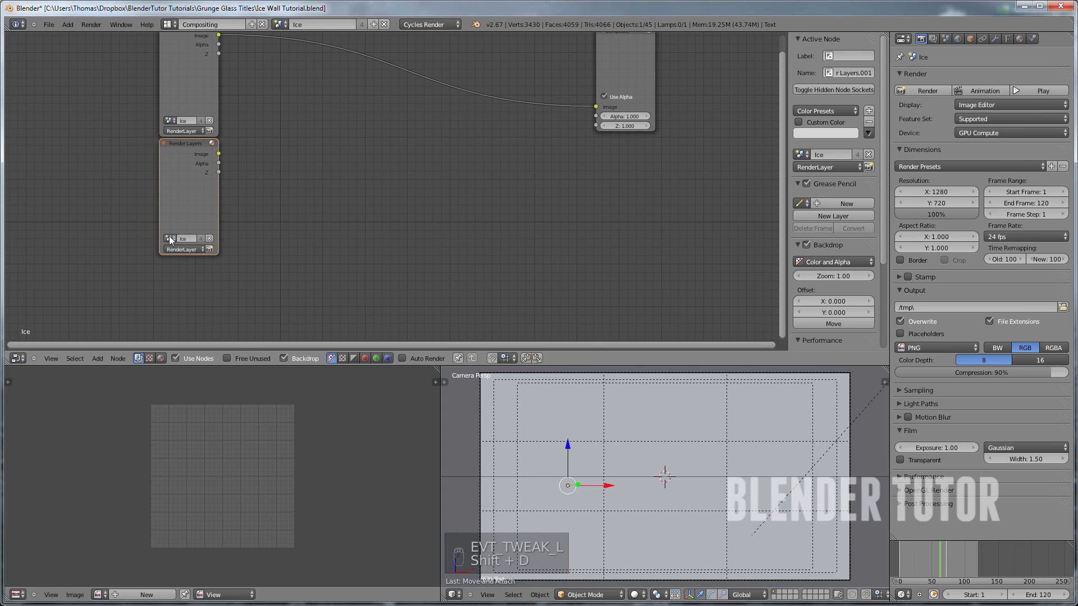
left_click(169, 236)
left_click(183, 255)
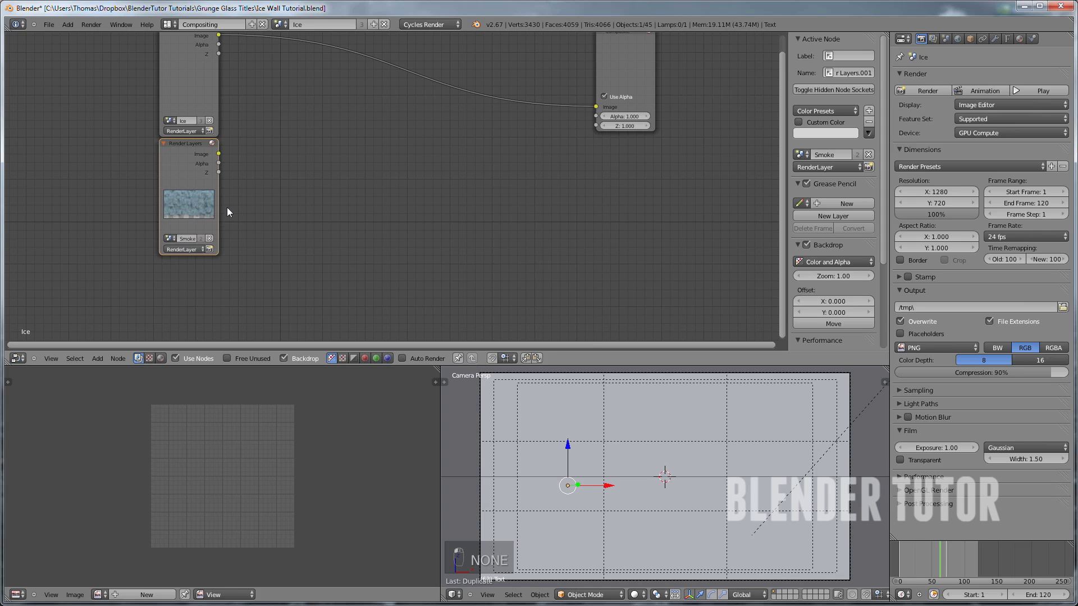
Add a Mix color node between the Render Layers nodes and the Composite node
scroll(307, 157, "up", 1)
middle_click_drag(307, 157, 265, 217)
key("shift+a")
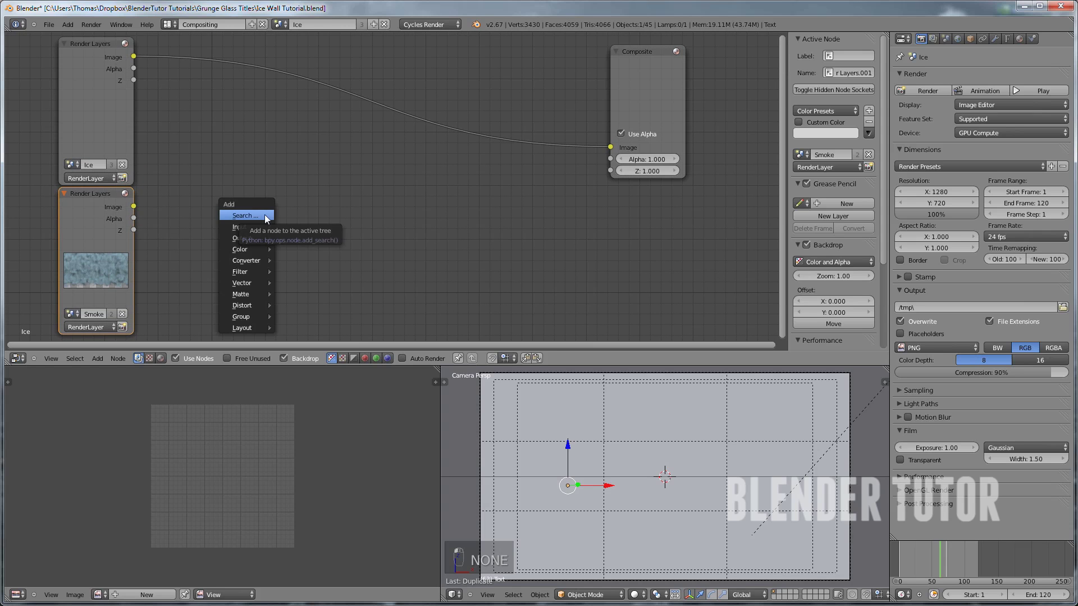
mouse_move(249, 255)
left_click(298, 249)
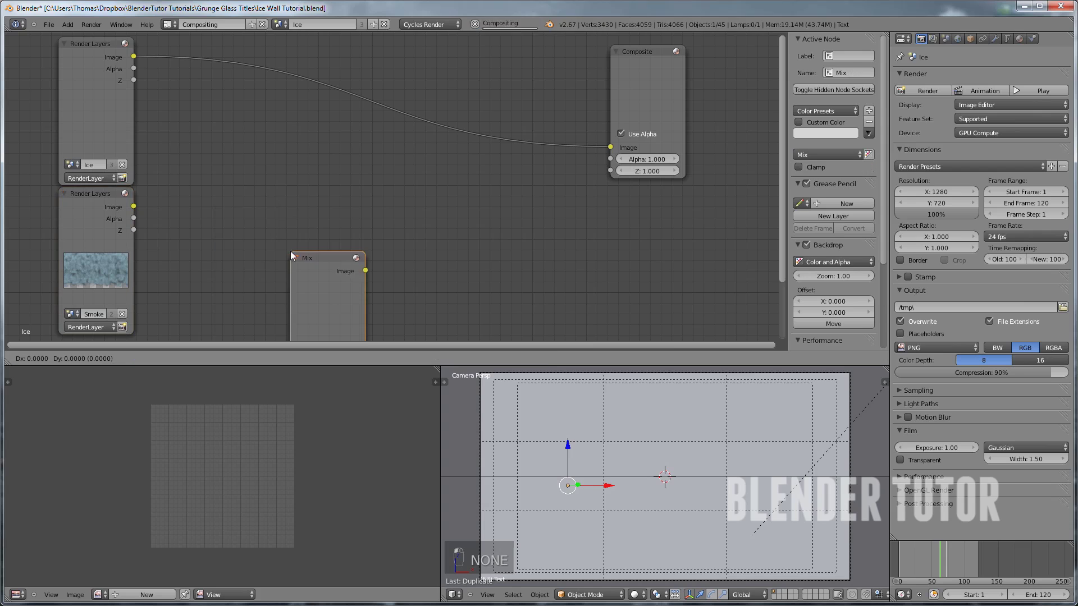
left_click(309, 118)
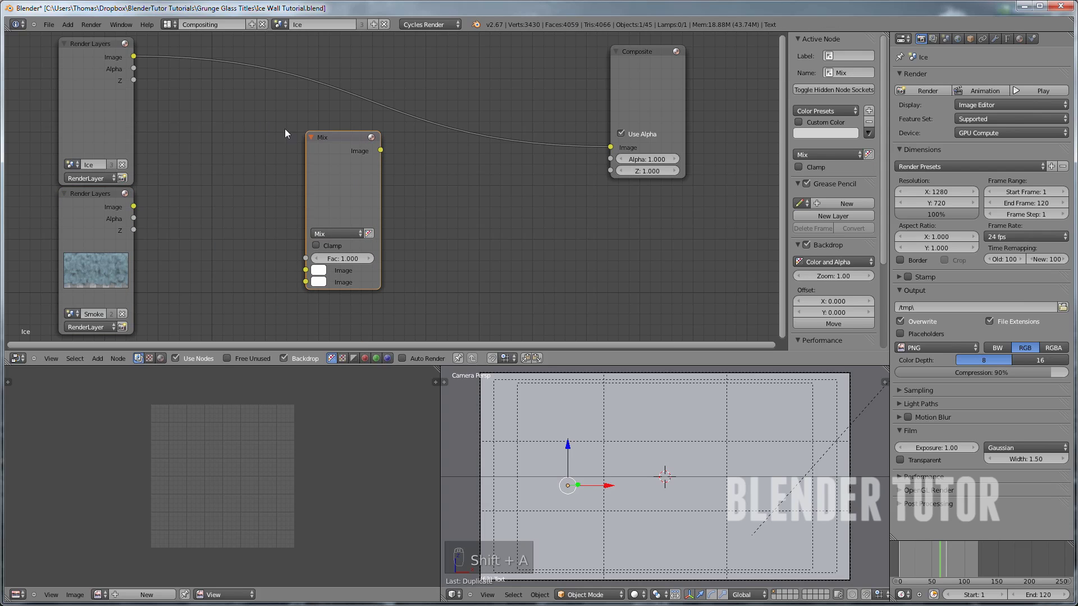
Link the Ice image to the Mix node's first Image input, the Smoke image to the second, and the Mix output to Composite
right_click(133, 58)
left_click_drag(175, 126, 306, 270)
left_click_drag(134, 207, 305, 281)
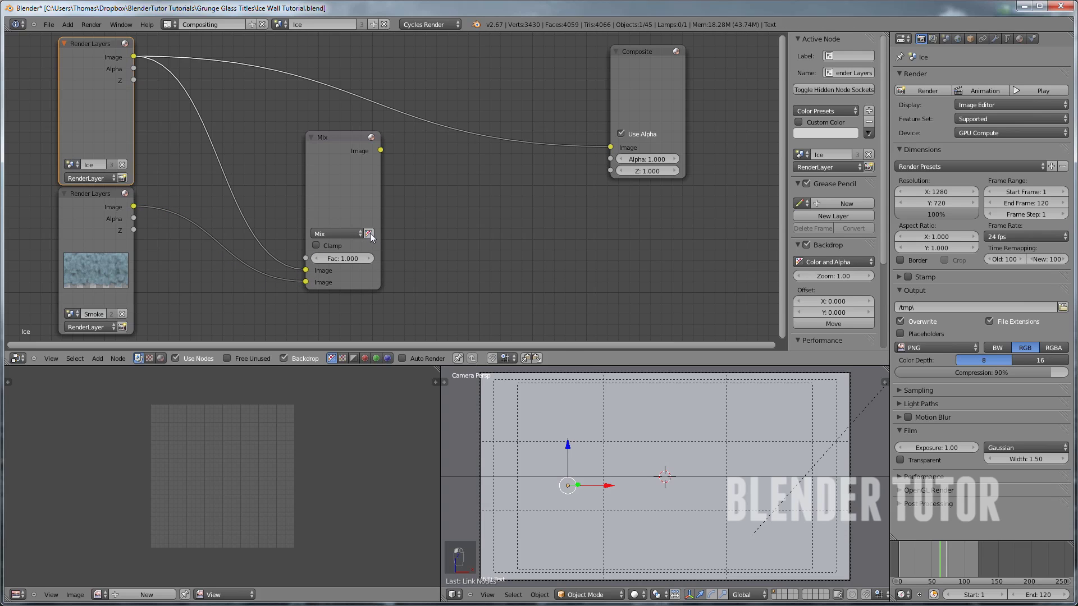
left_click_drag(381, 150, 611, 148)
Add a Viewer node below the Composite node and link the Mix node's Image output to it
key("Home")
key("shift+a")
mouse_move(497, 222)
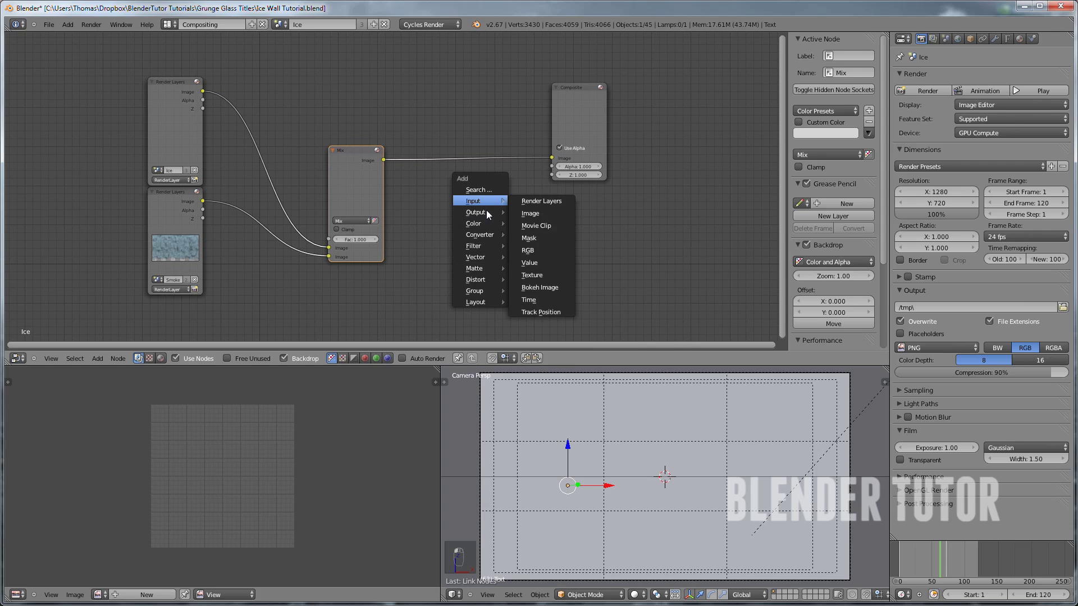
left_click(548, 224)
left_click(557, 211)
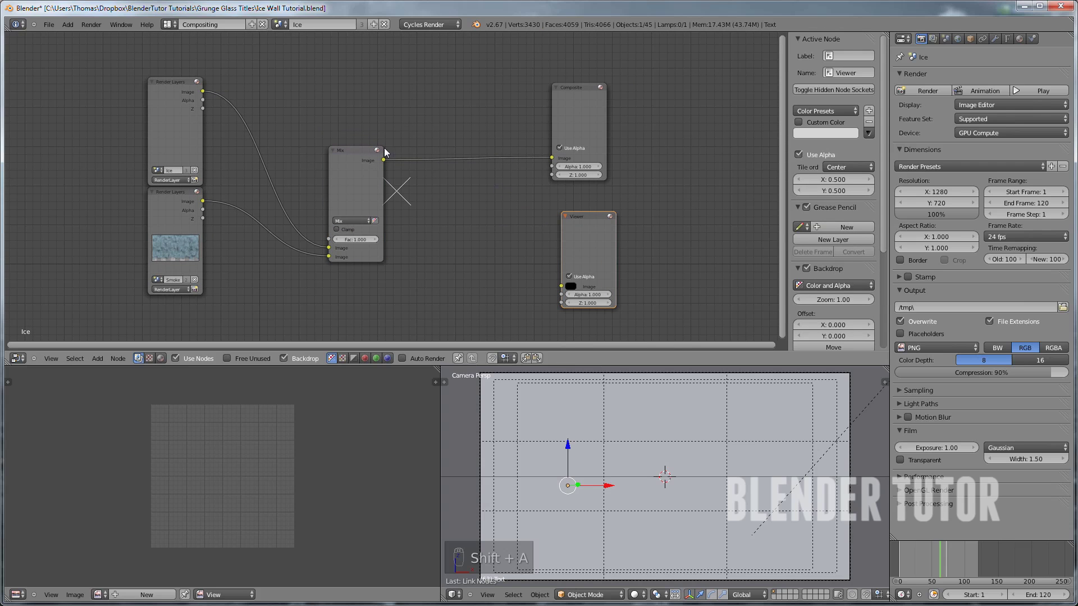
left_click_drag(489, 239, 561, 286)
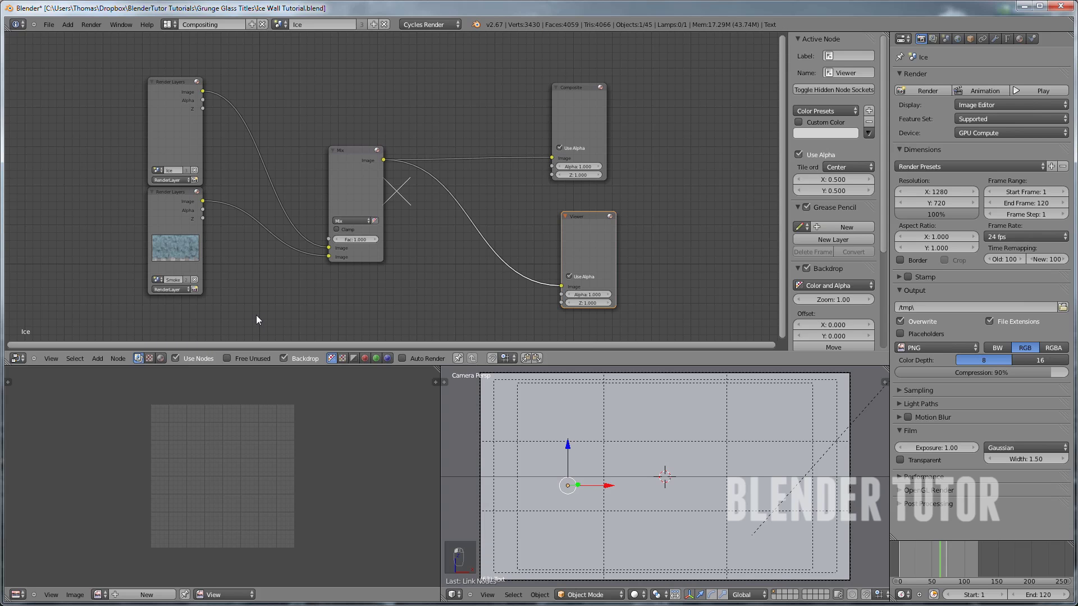
Render the Ice scene's layer from its node and set the scene's render samples to 200
left_click(194, 180)
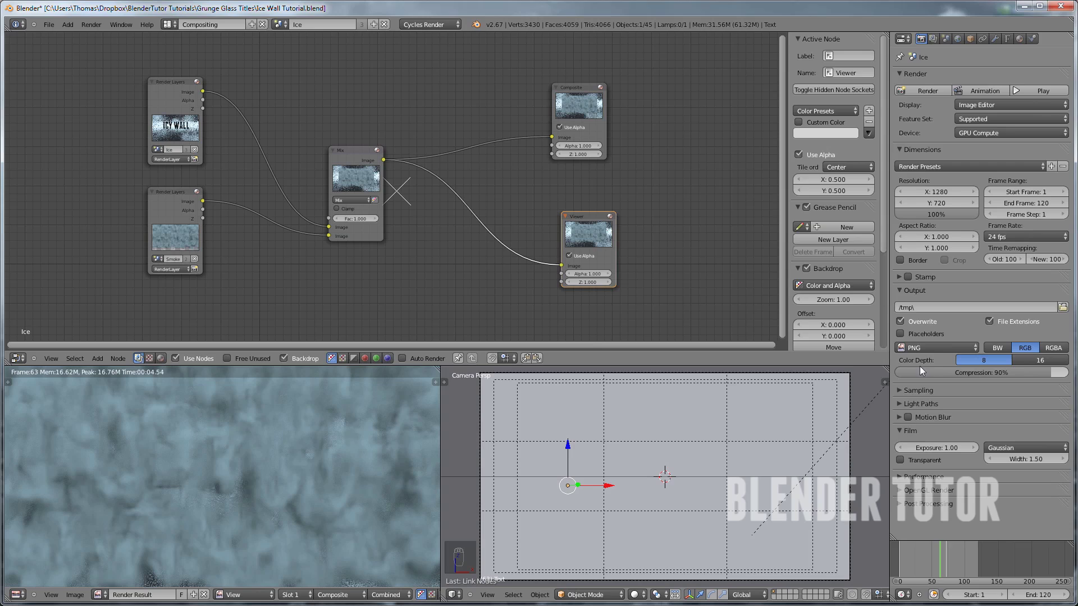
left_click(899, 391)
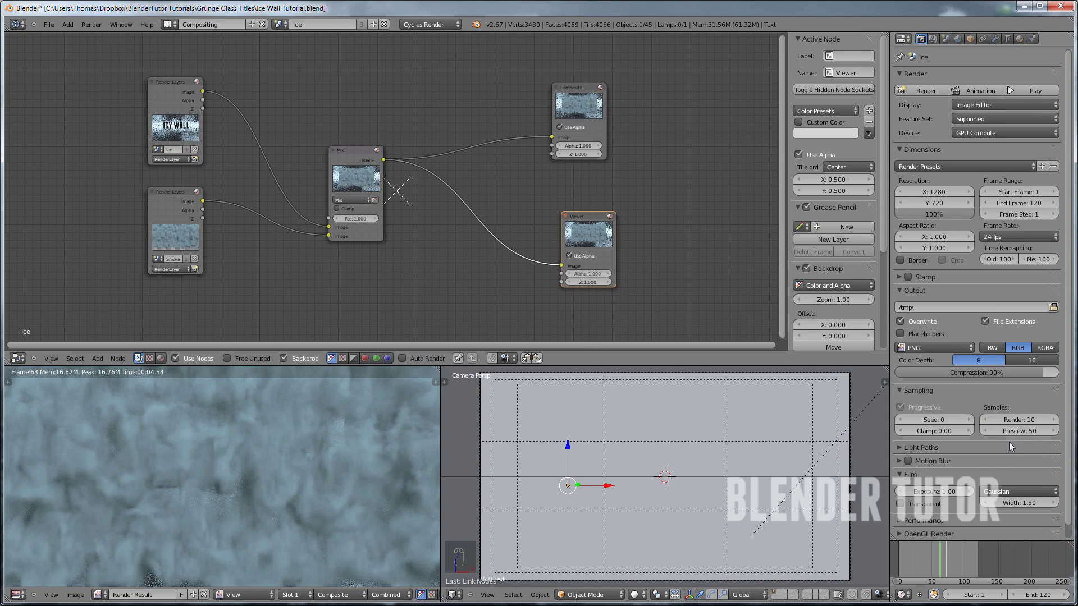
left_click(1020, 420)
type("200")
left_click(1026, 399)
scroll(982, 382, "down", 1)
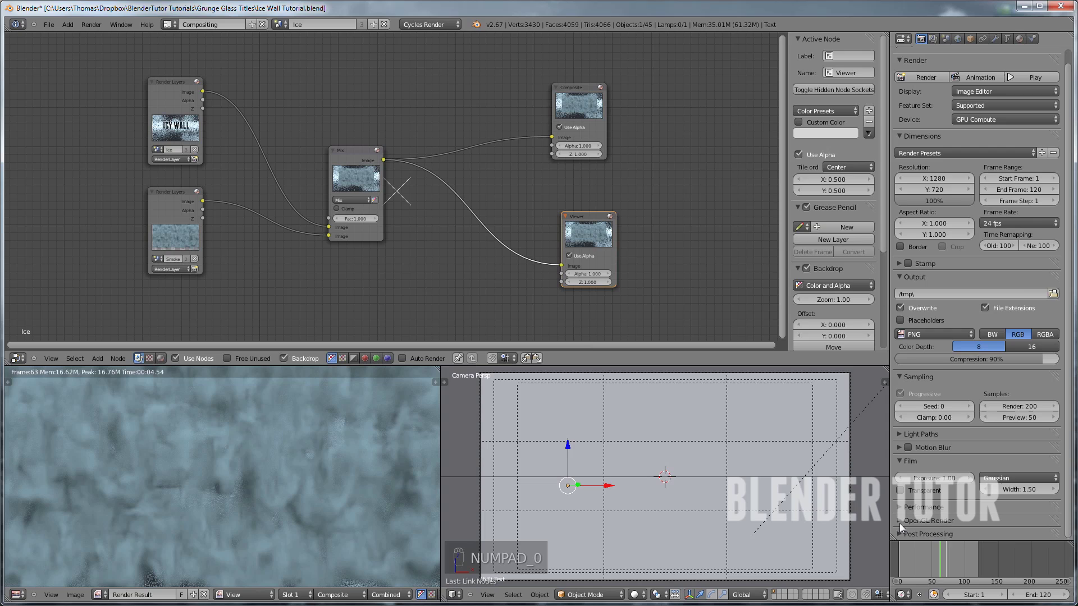
Set the Ice scene's render tile size to 256 in both X and Y
left_click(900, 508)
scroll(918, 491, "down", 5)
left_click(934, 470)
type("256")
key("Return")
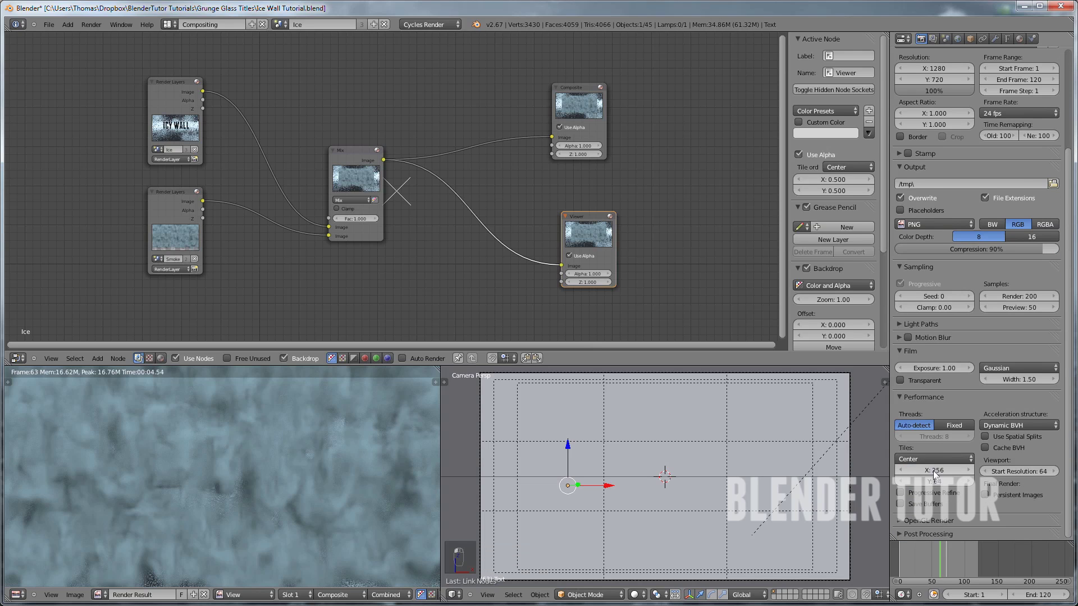
left_click(936, 480)
type("256")
key("Return")
scroll(952, 346, "up", 5)
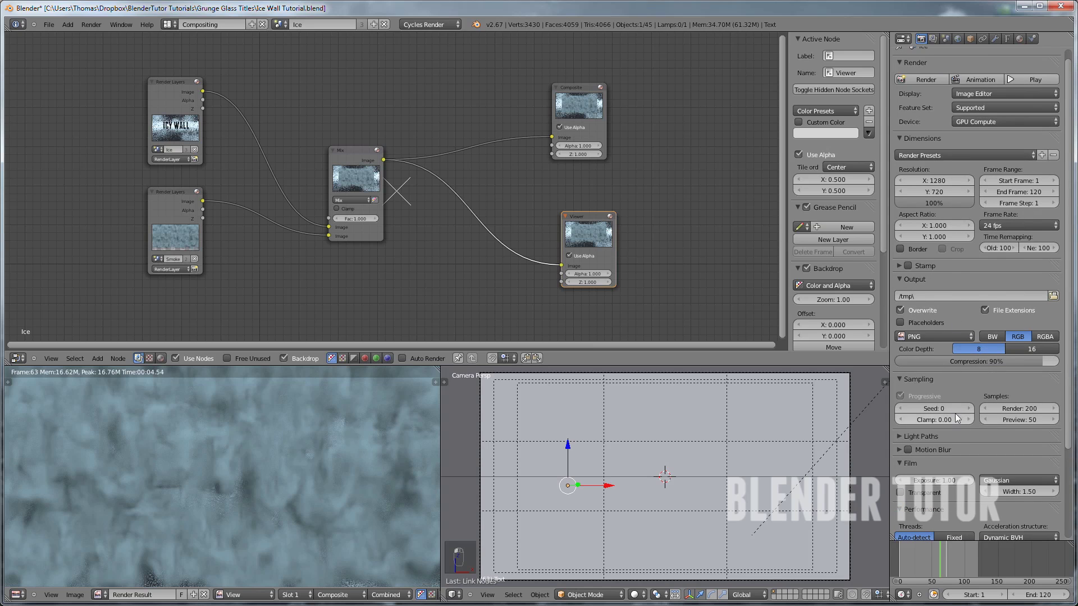
scroll(954, 414, "down", 5)
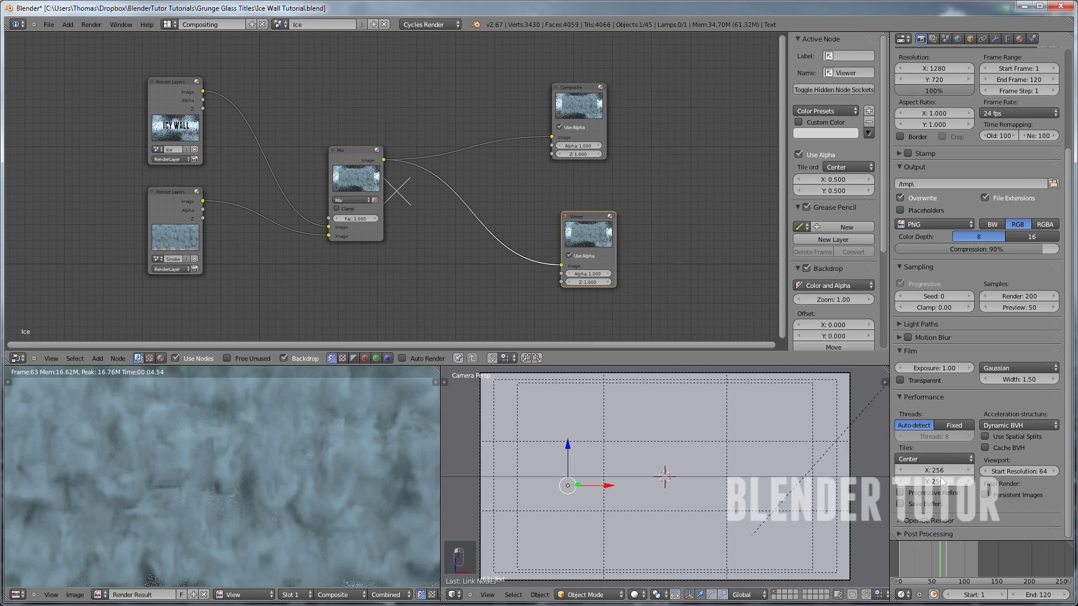
scroll(956, 405, "up", 5)
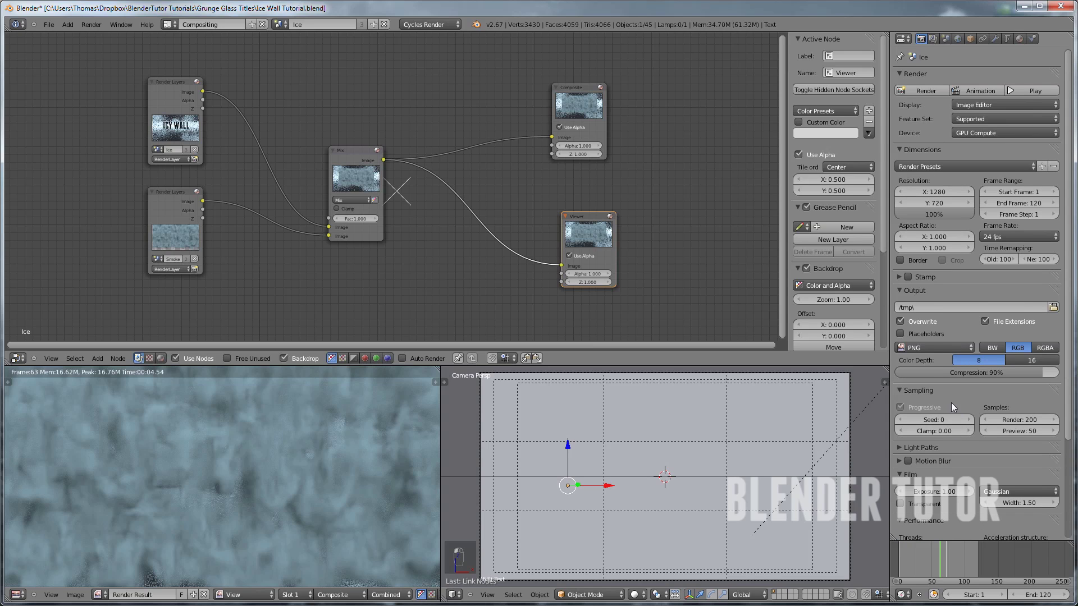
Re-render the Smoke scene's layer from its node and inspect the composited result
scroll(288, 456, "down", 3)
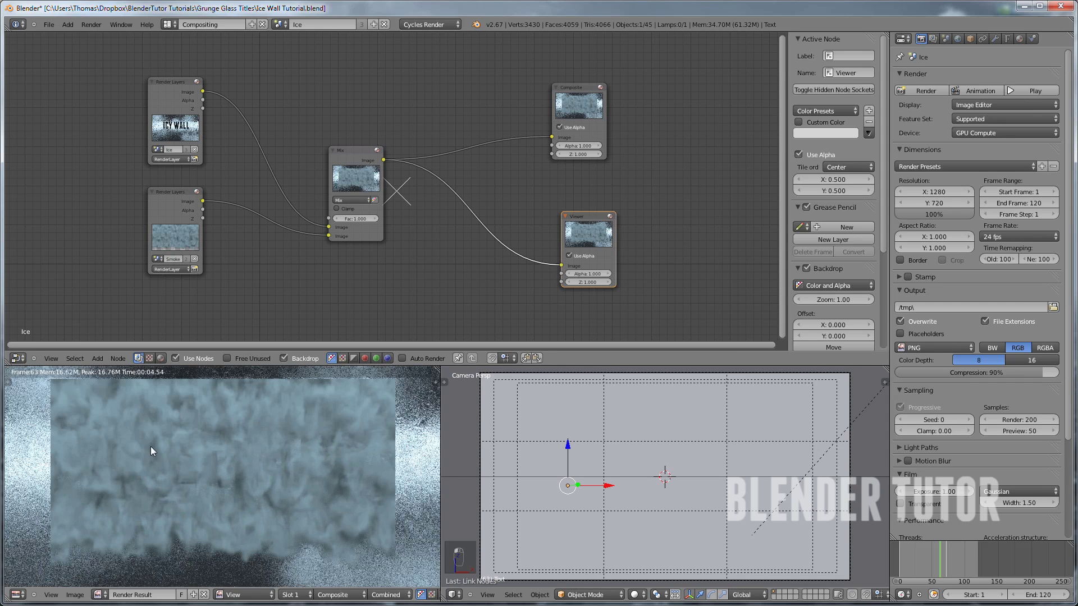
scroll(123, 428, "down", 1)
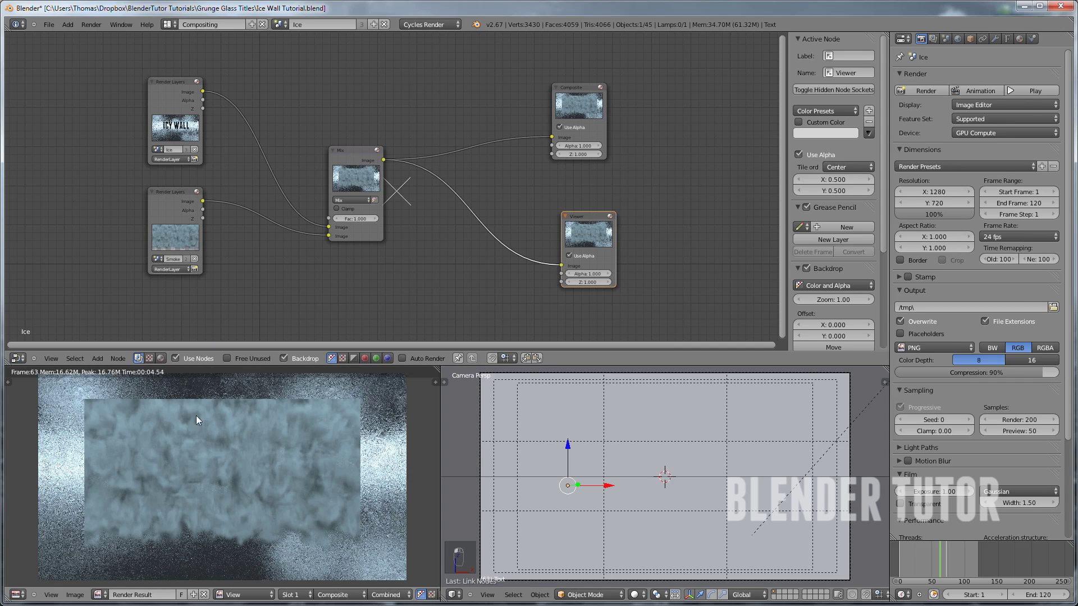
left_click(194, 269)
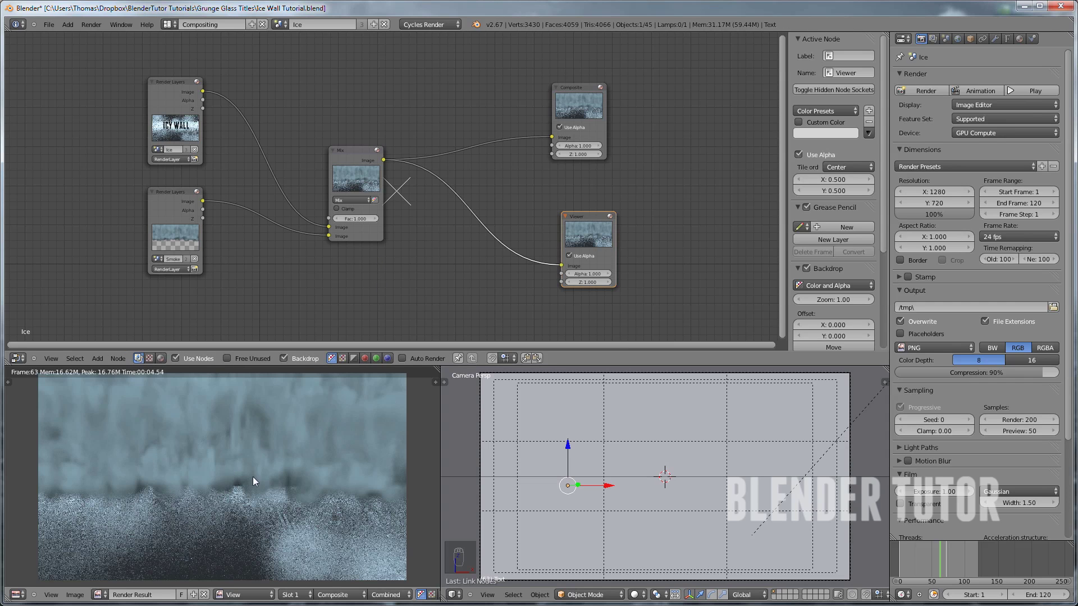
scroll(253, 472, "up", 2)
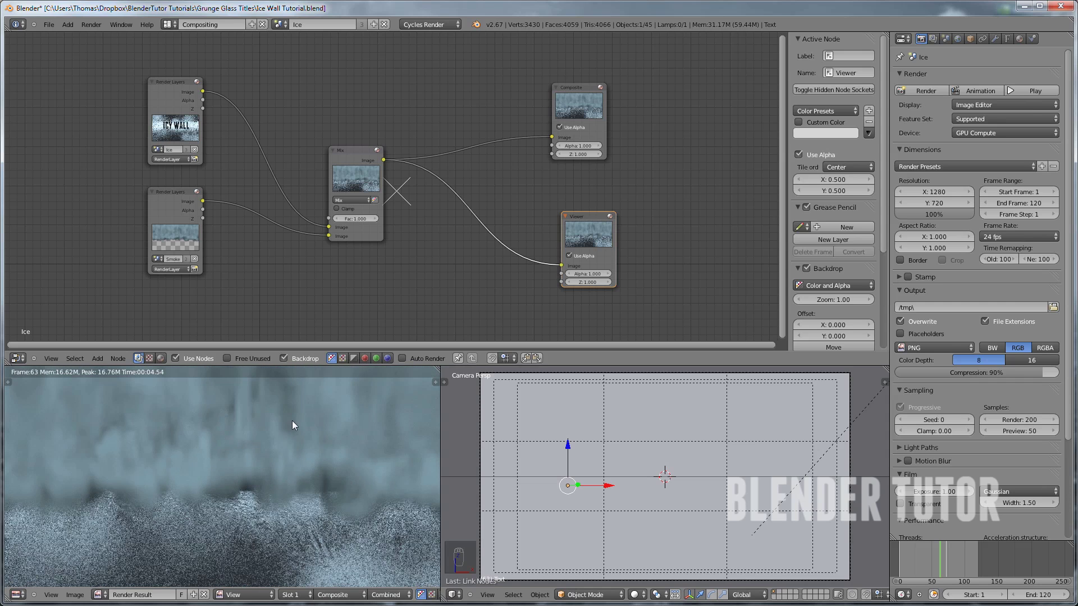
scroll(271, 434, "down", 1)
scroll(231, 456, "up", 1)
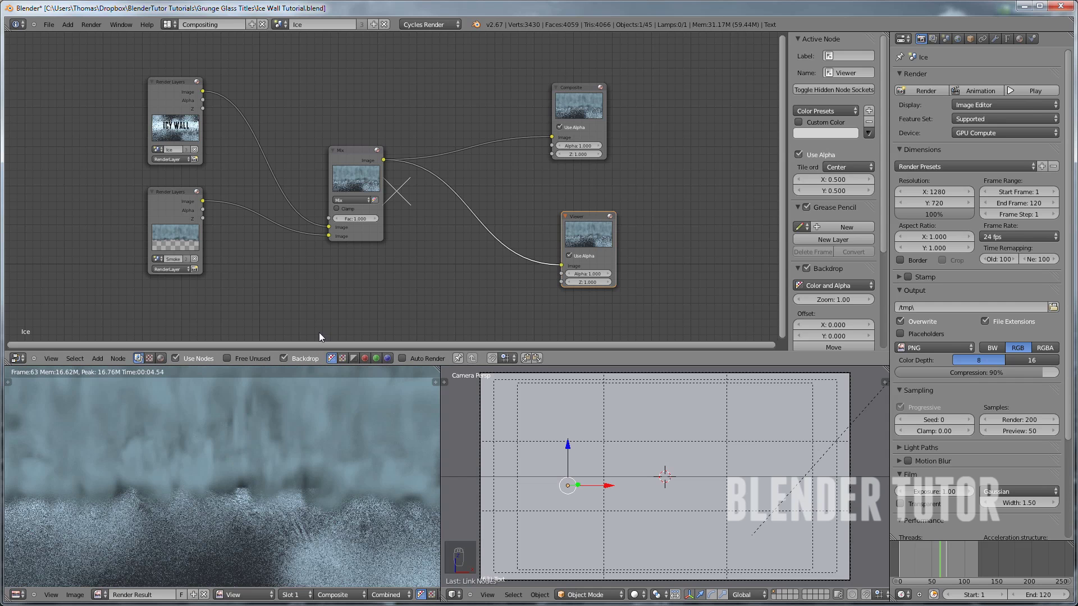
Change the Mix node's blend mode to Add and inspect the composited title up close
left_click(352, 200)
left_click(345, 185)
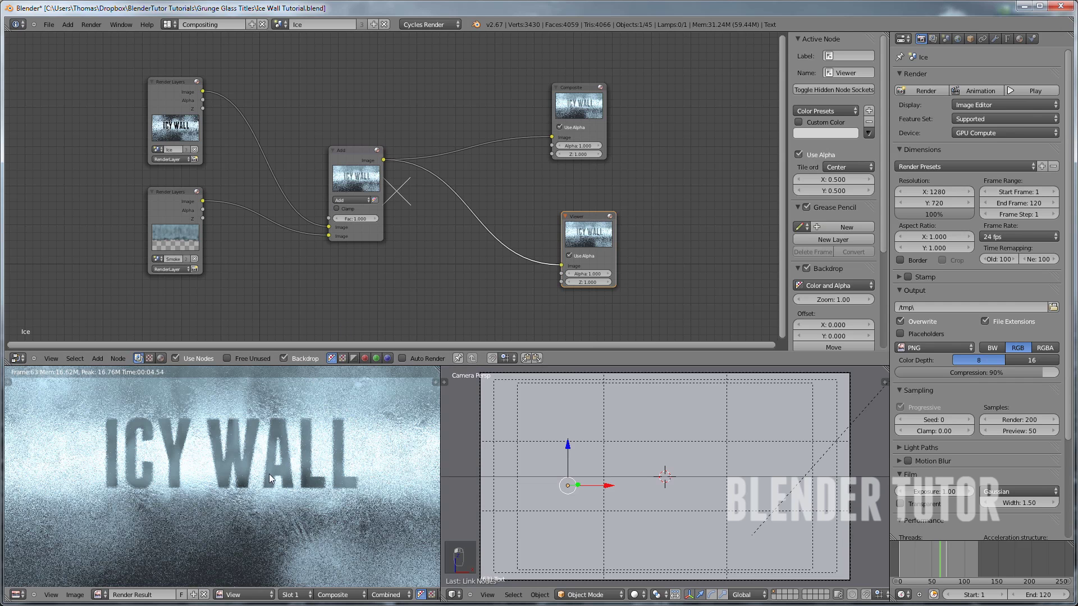
scroll(269, 451, "up", 3)
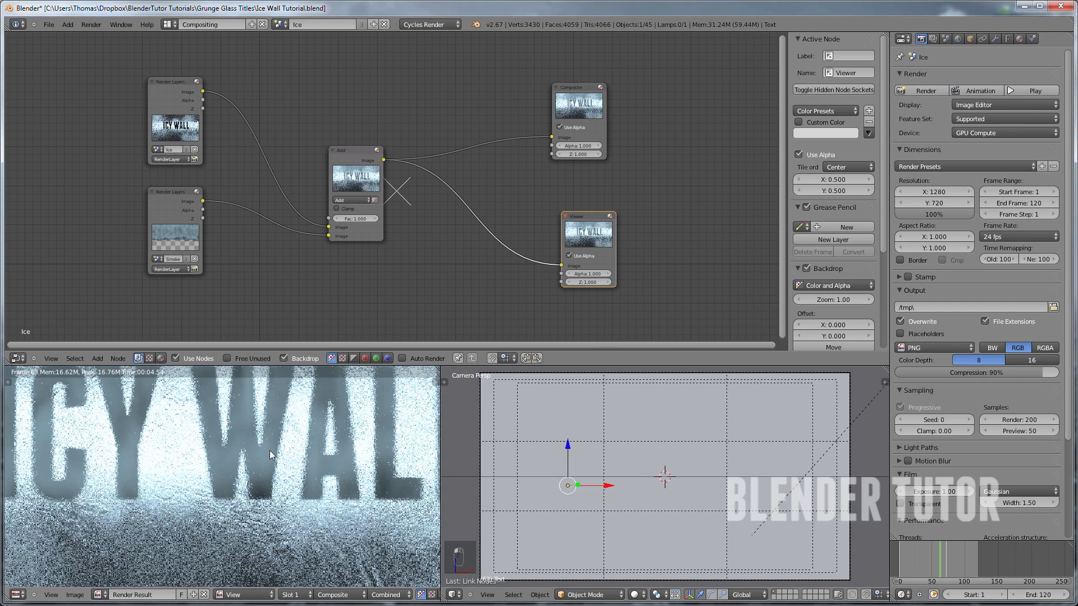
scroll(247, 440, "down", 1)
scroll(268, 449, "down", 2)
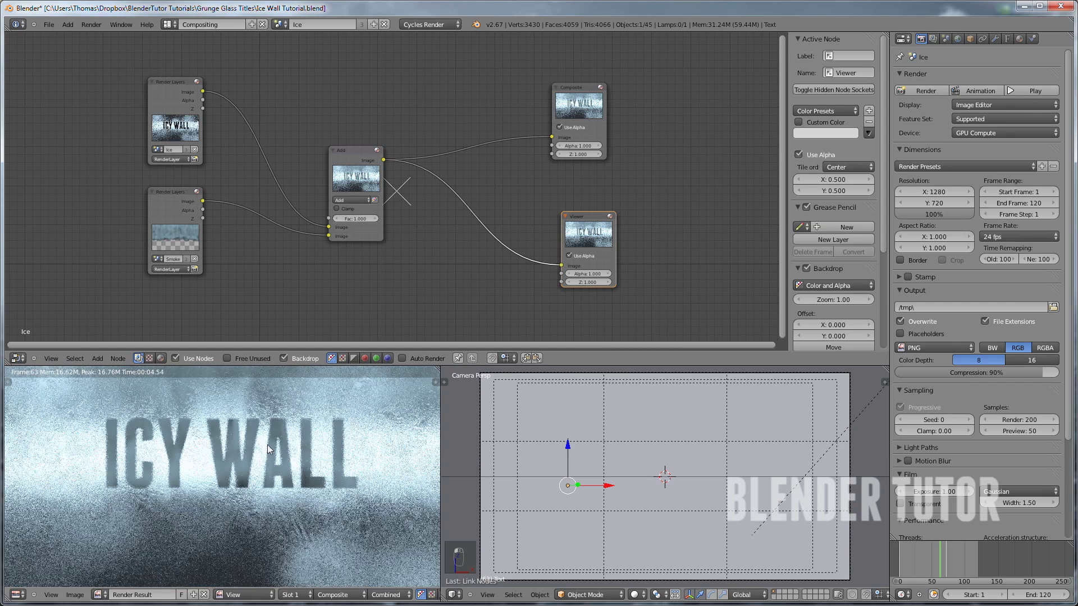
scroll(268, 444, "up", 1)
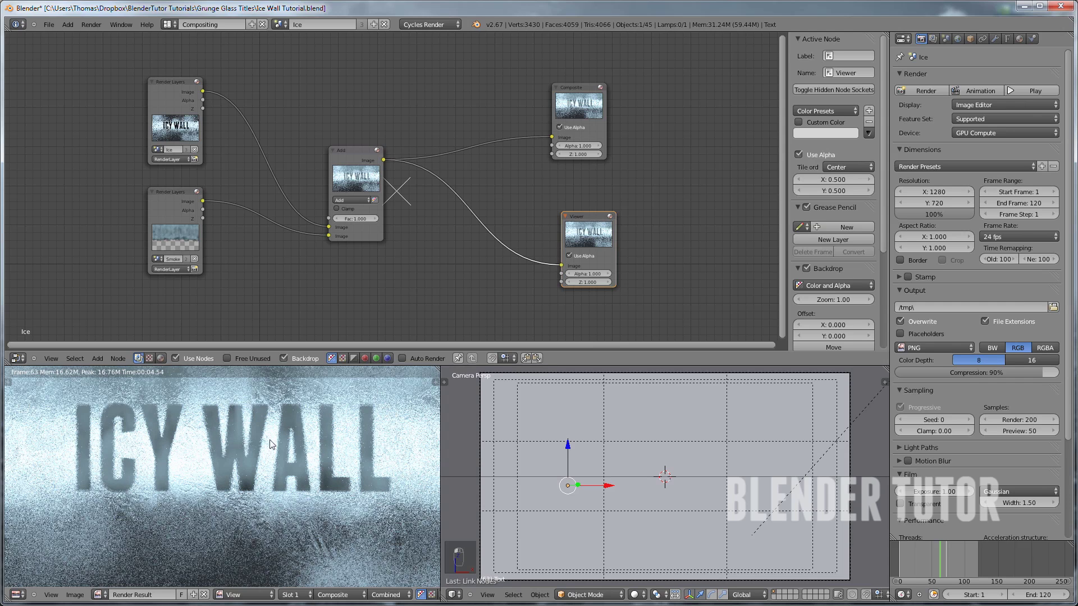
Link the Smoke layer's Alpha output to the Add node's Fac input
left_click(375, 201)
left_click(375, 201)
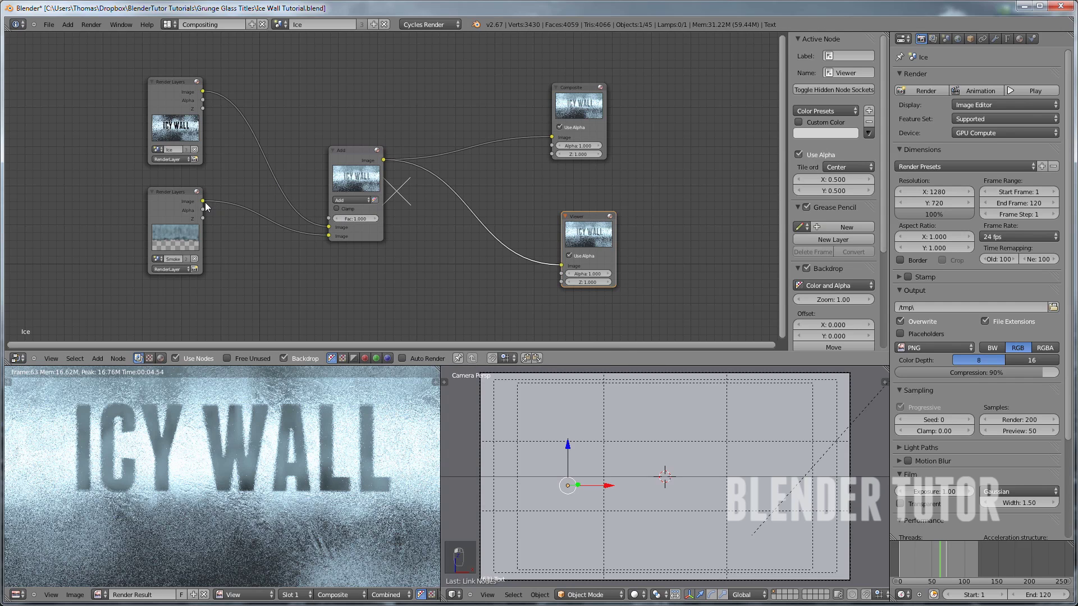
left_click_drag(203, 211, 328, 219)
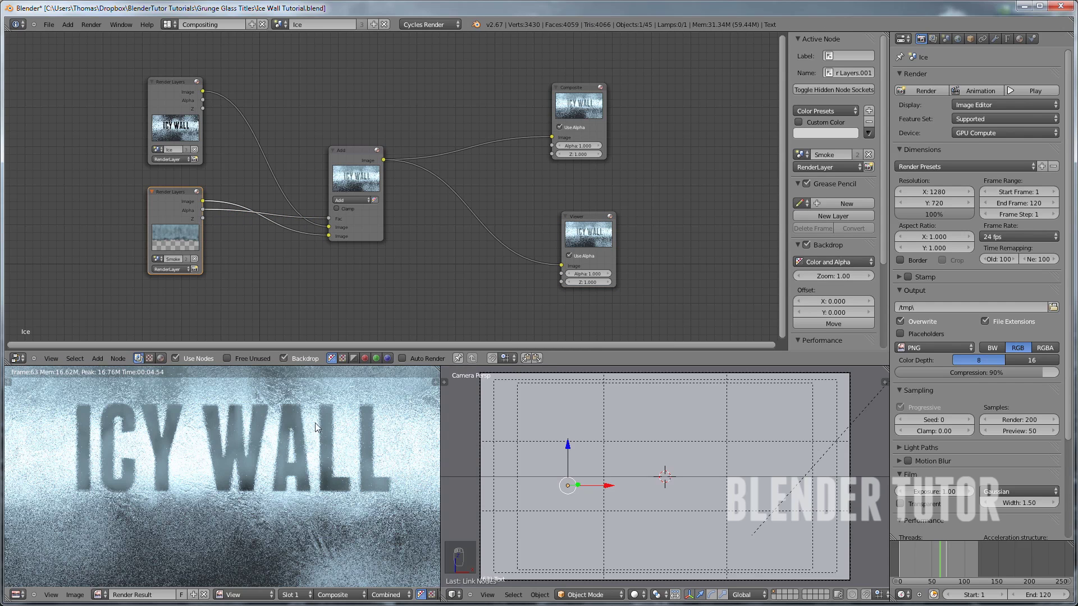
scroll(314, 427, "down", 2)
Move the Composite and Viewer nodes farther away from the Add node
left_click_drag(592, 89, 736, 72)
left_click_drag(588, 217, 718, 187)
left_click_drag(317, 343, 431, 337)
scroll(409, 296, "down", 2)
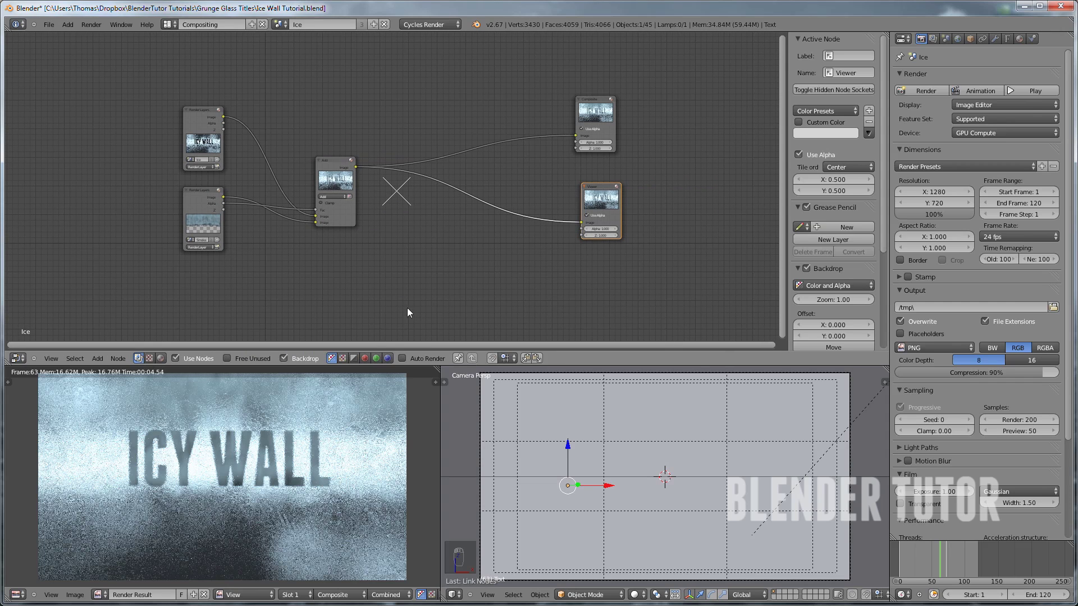
Try to show the backdrop by toggling it and cycling through its display channels
left_click(284, 359)
left_click(284, 358)
left_click(341, 358)
left_click(355, 359)
left_click(364, 358)
left_click(387, 359)
left_click(376, 358)
left_click(353, 358)
left_click(331, 358)
Spread the Viewer and Composite nodes farther apart and fit the whole node tree in view
scroll(645, 190, "up", 2)
left_click_drag(681, 191, 716, 233)
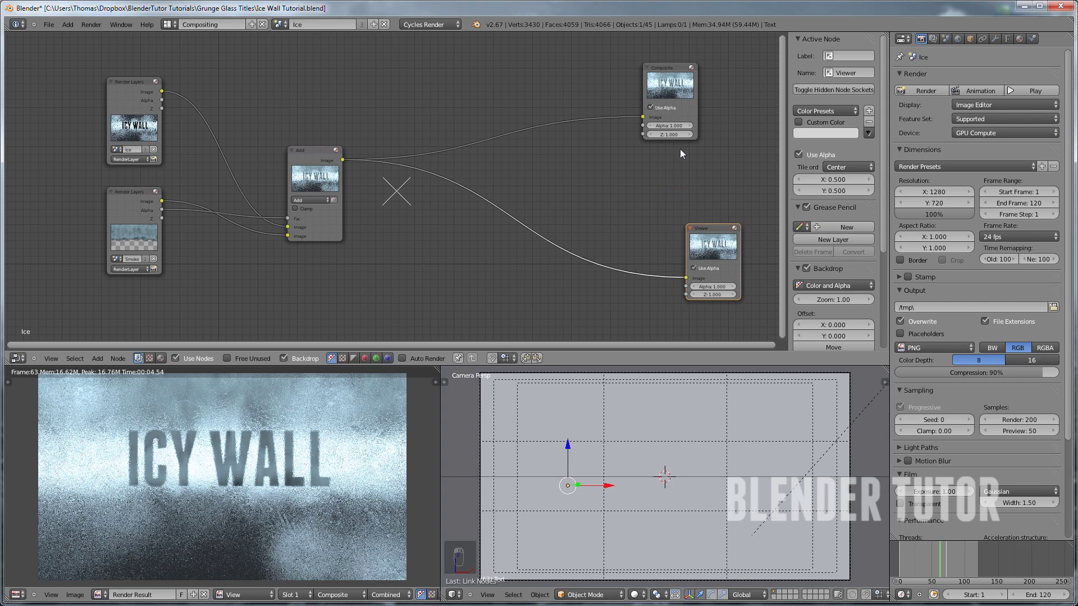
left_click_drag(668, 76, 721, 69)
key("Home")
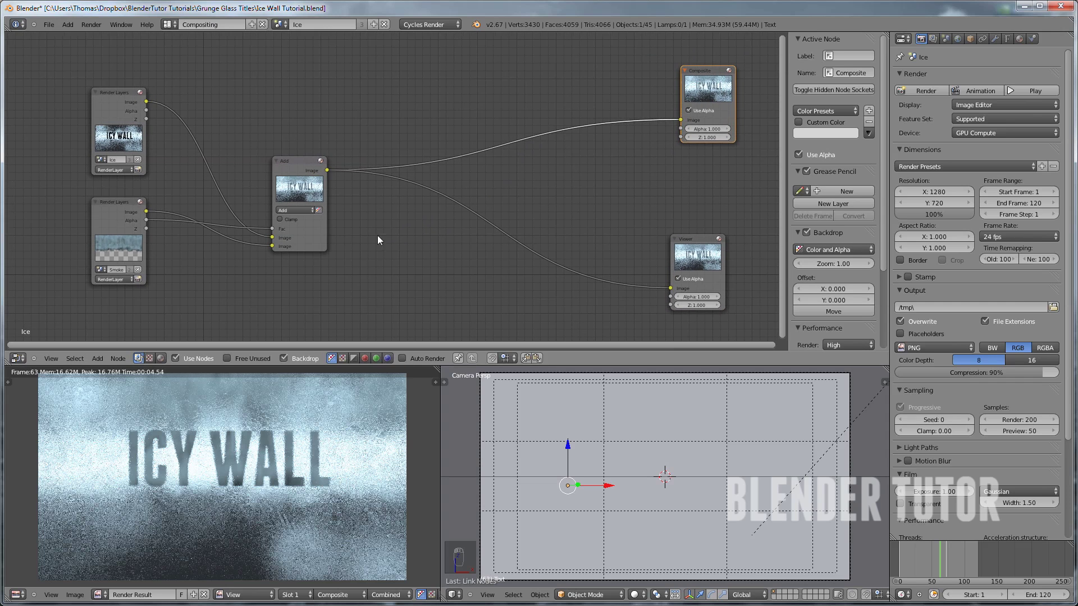
Move both Render Layers nodes and the Add node away from the output nodes to free up space between them
left_click_drag(120, 197, 58, 238)
left_click_drag(84, 84, 35, 61)
left_click_drag(275, 162, 167, 145)
Add a Color Balance node and place it below the Add node
key("shift+a")
mouse_move(263, 115)
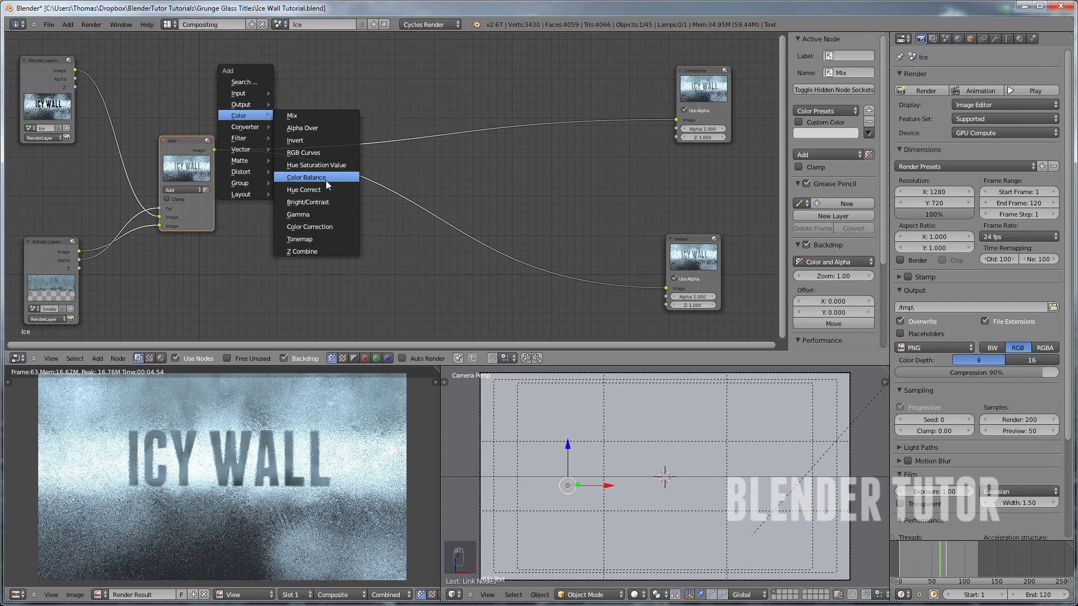
left_click(306, 177)
left_click(179, 242)
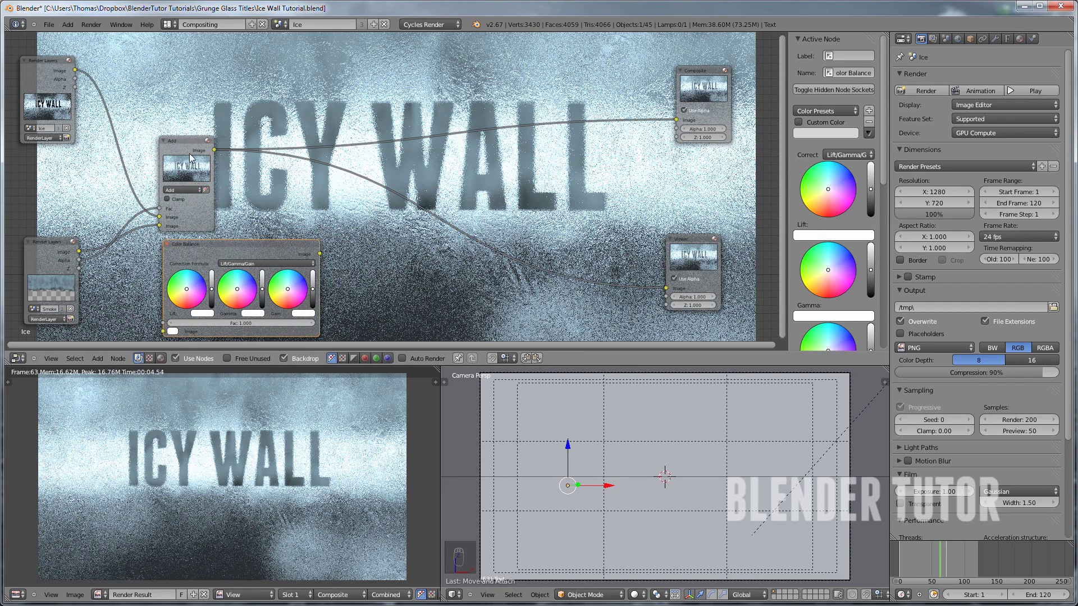
Route the Smoke image through the Color Balance node into the Add node's second Image input, arranging the nodes to fit
left_click_drag(191, 157, 321, 153)
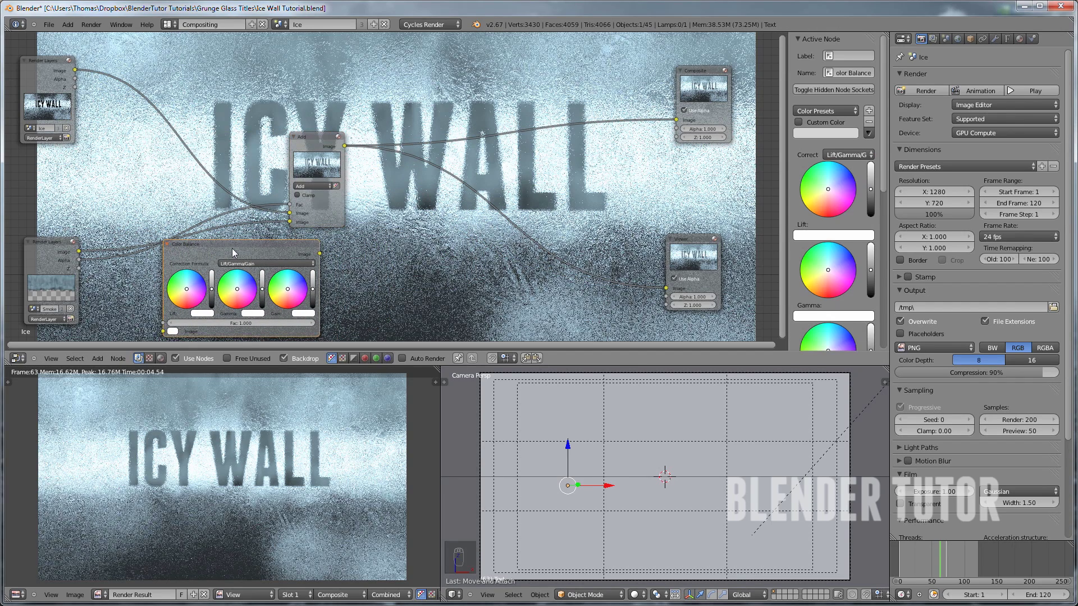
left_click_drag(235, 254, 241, 261)
left_click_drag(78, 252, 169, 338)
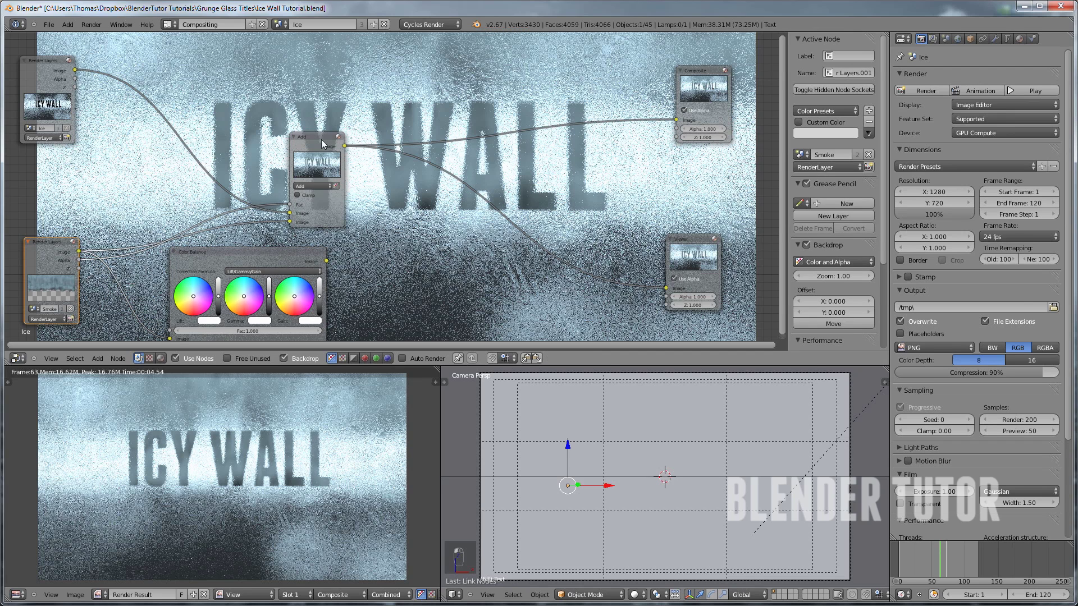
left_click_drag(264, 250, 207, 239)
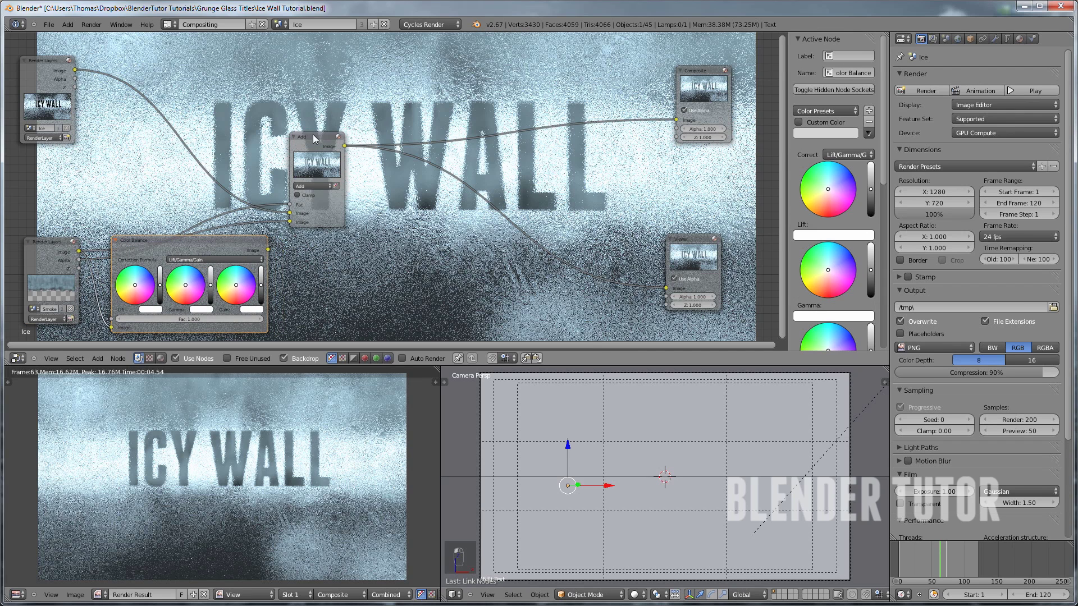
left_click_drag(316, 135, 344, 135)
left_click_drag(269, 249, 317, 223)
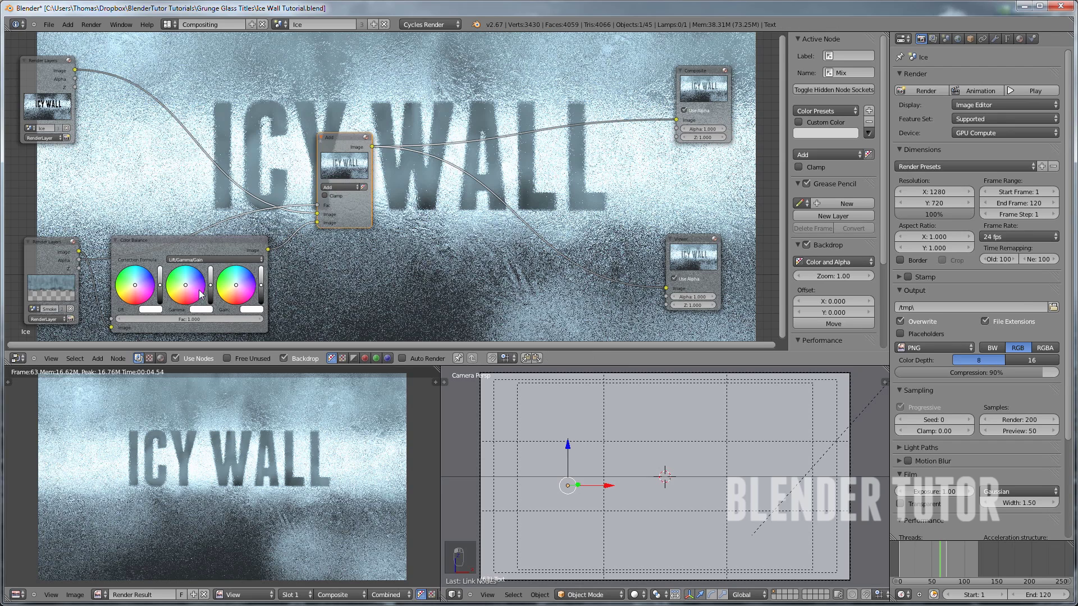
Tint the Color Balance node's gain and gamma slightly toward blue
scroll(193, 293, "up", 2)
middle_click_drag(161, 301, 230, 274)
left_click(242, 275)
left_click(171, 273)
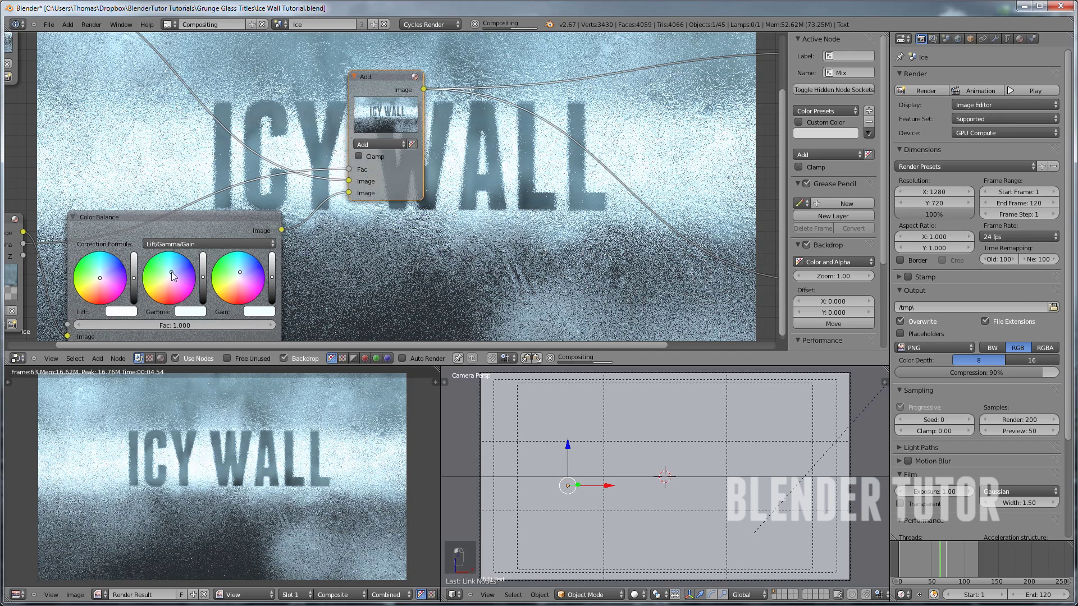
Fine-tune the Color Balance node's gain and gamma brightness and lower its lift slightly
left_click(272, 279)
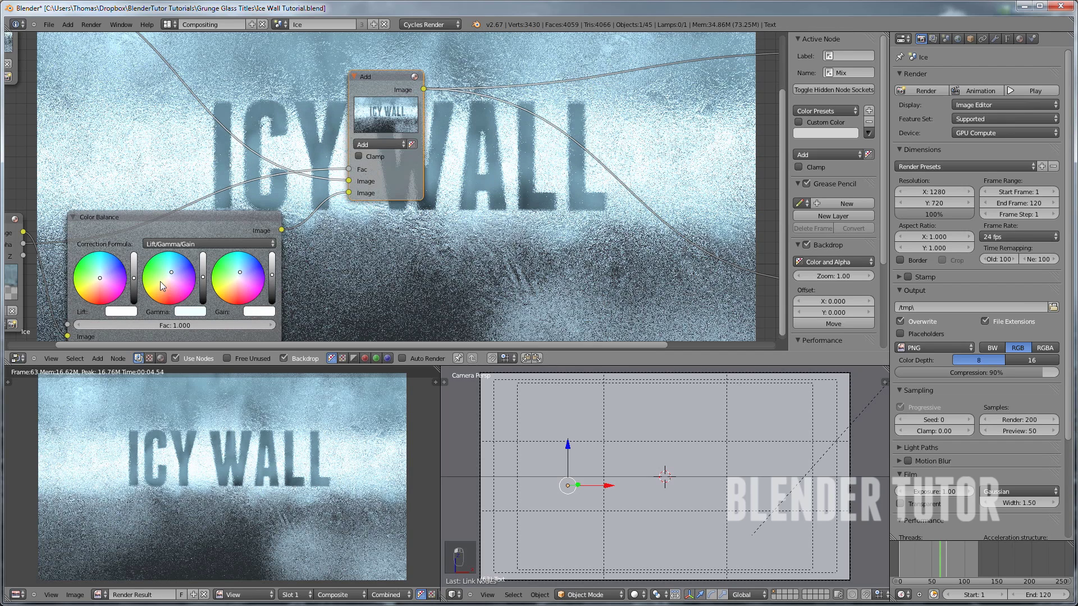
left_click(134, 282)
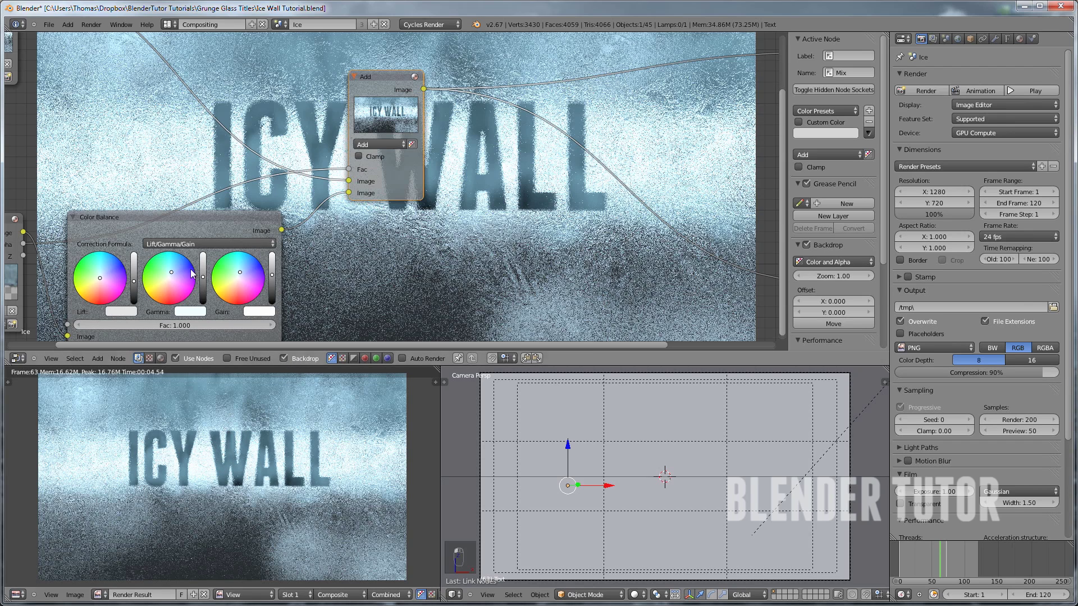
left_click_drag(205, 282, 208, 278)
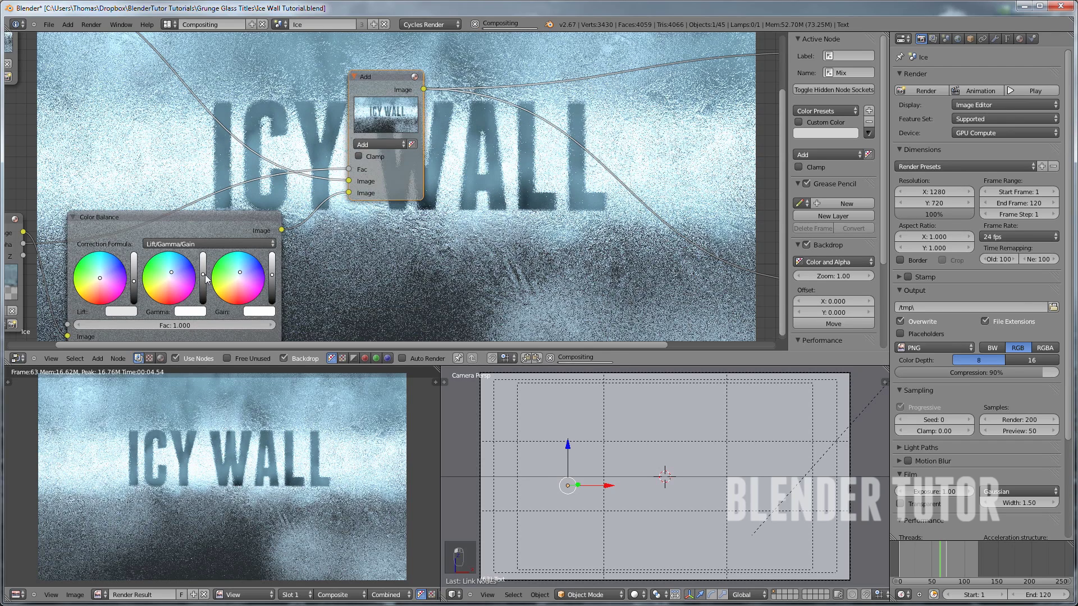
left_click_drag(207, 280, 208, 283)
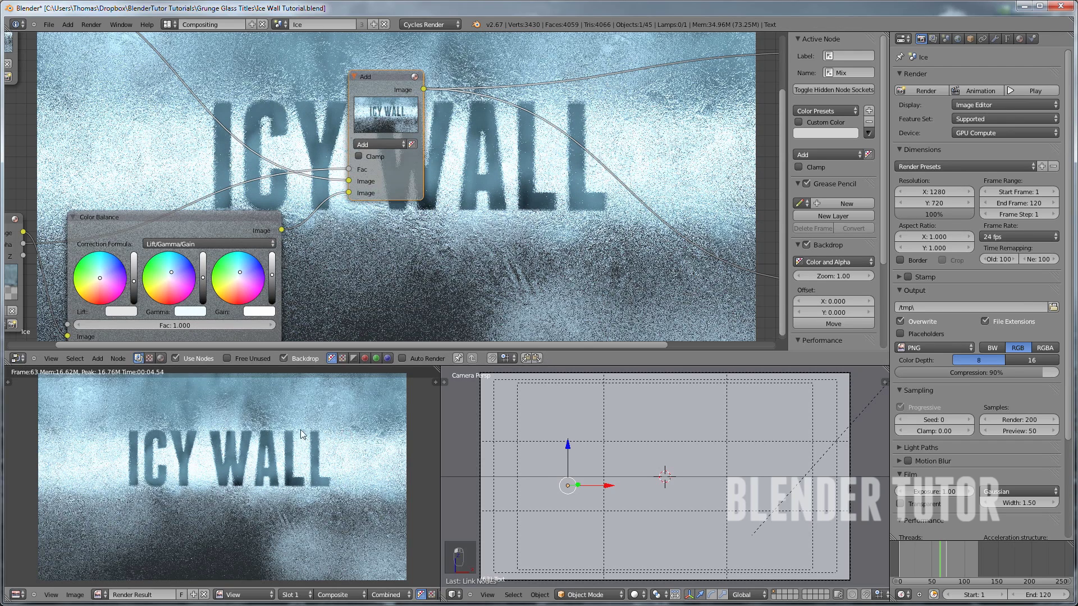
Add a Lens Distortion node after the Add node and route its output to the Composite and Viewer nodes
scroll(486, 232, "down", 1)
middle_click_drag(464, 202, 324, 140)
left_click_drag(319, 127, 339, 137)
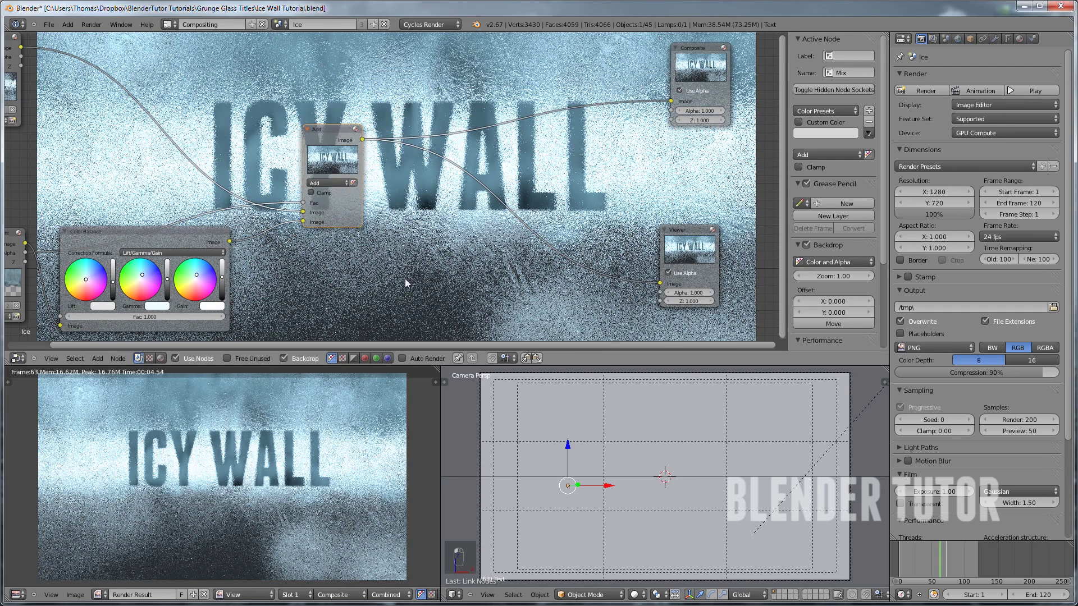
key("shift+a")
mouse_move(408, 286)
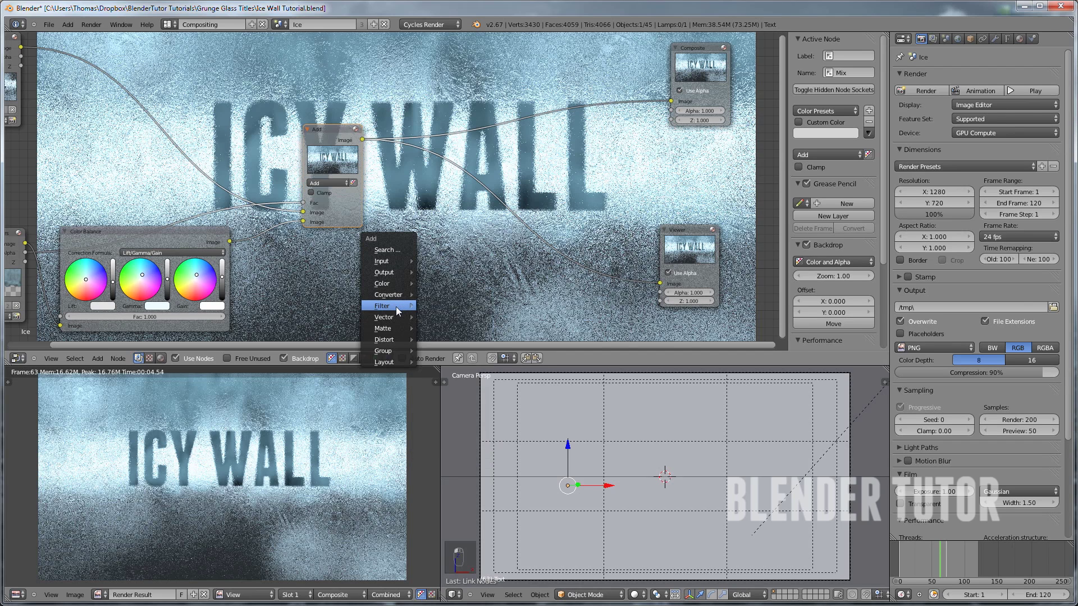
mouse_move(395, 338)
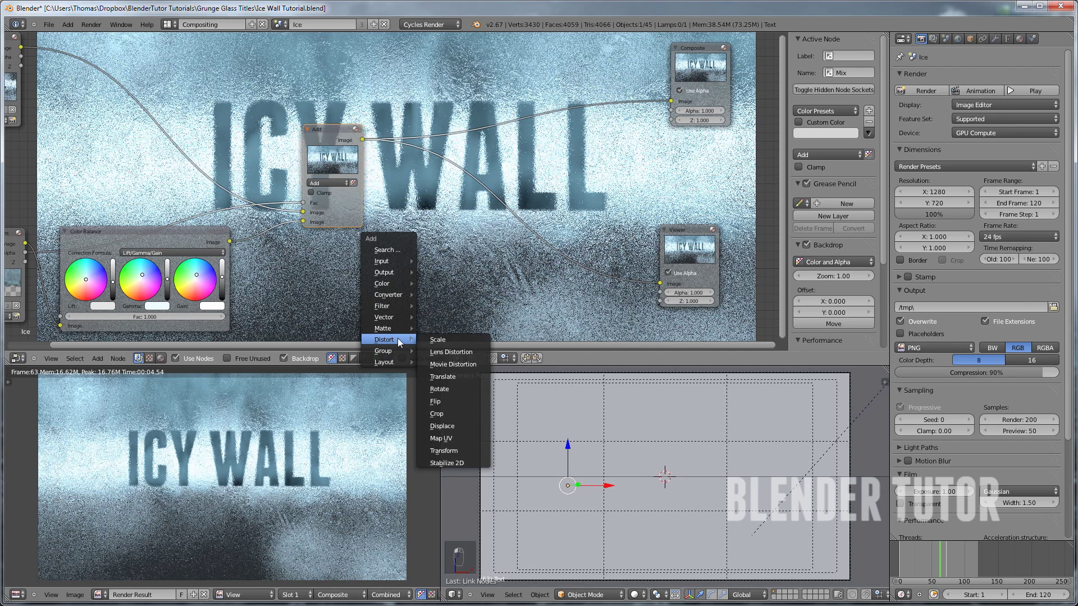
left_click(456, 345)
left_click(422, 215)
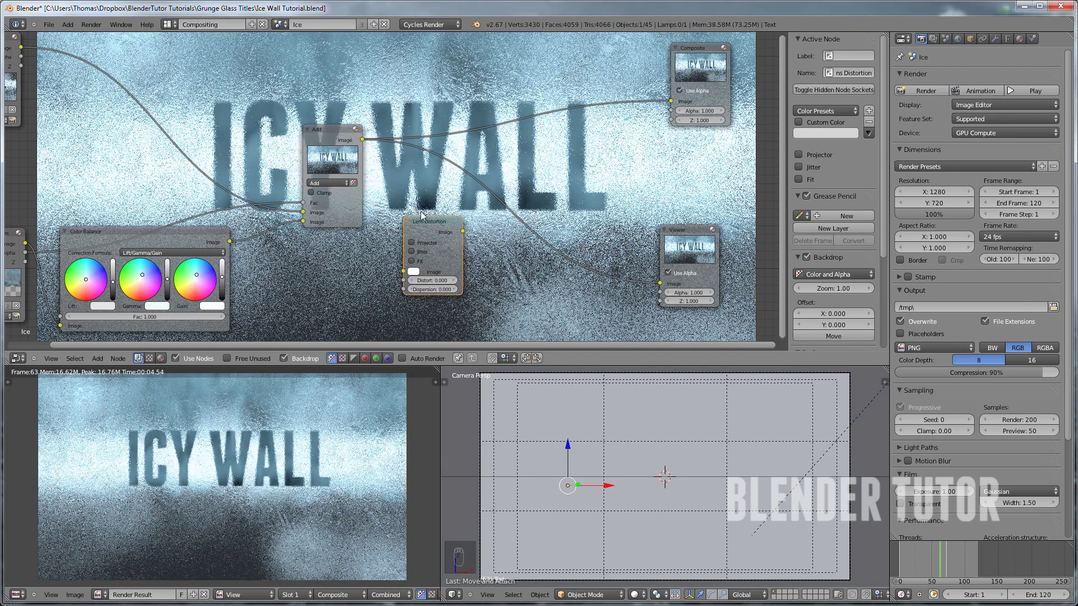
left_click_drag(429, 219, 672, 101)
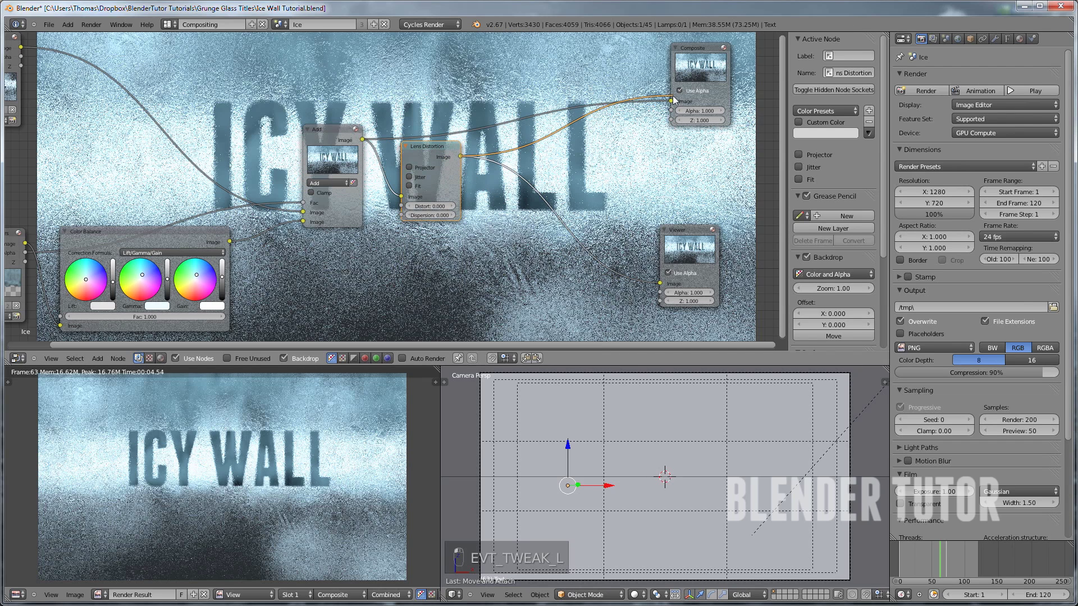
Enable Fit on the Lens Distortion node and set its Distort value to 0.05
left_click(430, 207)
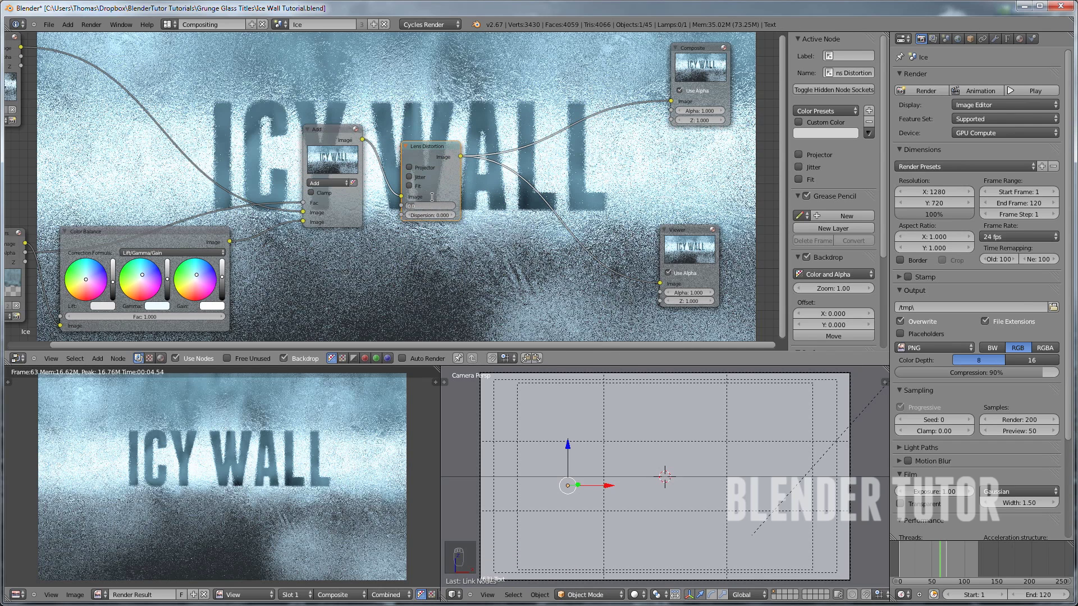
type(".1")
key("Return")
left_click(410, 186)
left_click(429, 206)
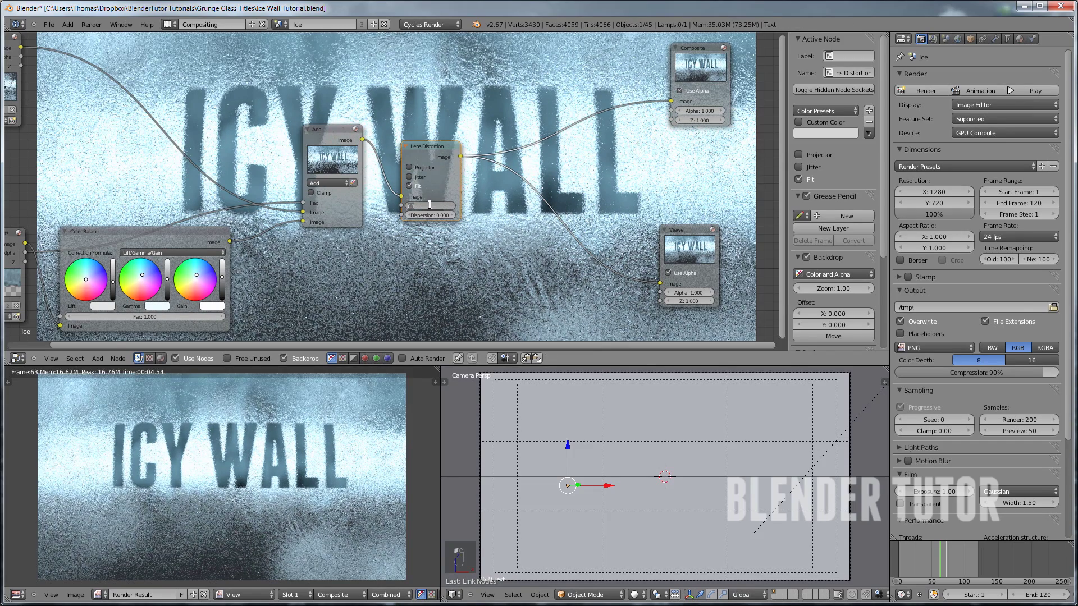
type("0.05")
key("Return")
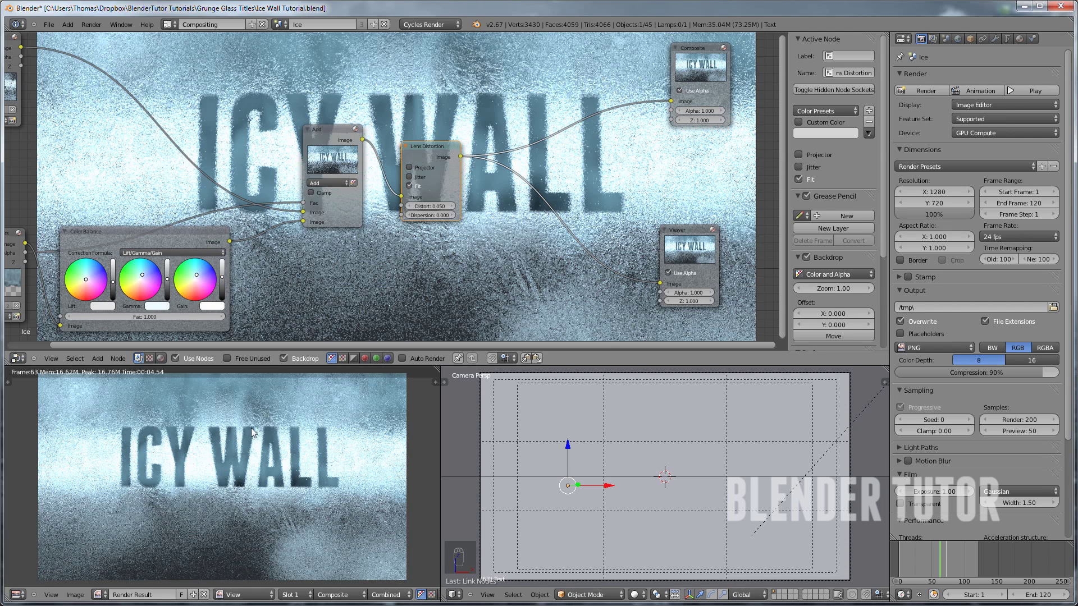
Move the Viewer and Composite nodes away from the Lens Distortion node to make room for another node
scroll(435, 216, "up", 2)
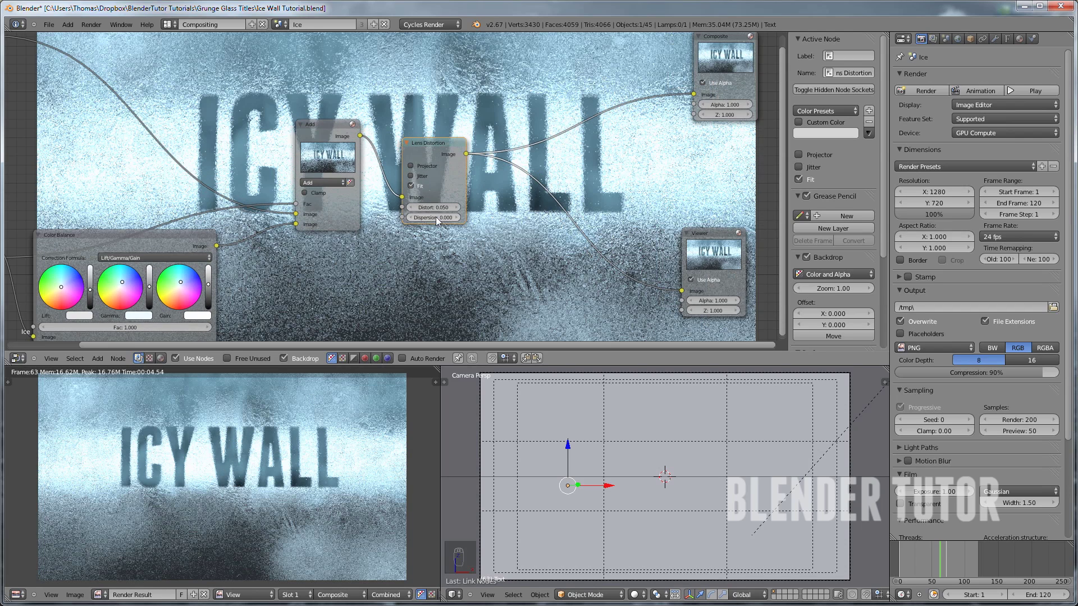
middle_click_drag(504, 208, 358, 234)
left_click_drag(578, 263, 669, 260)
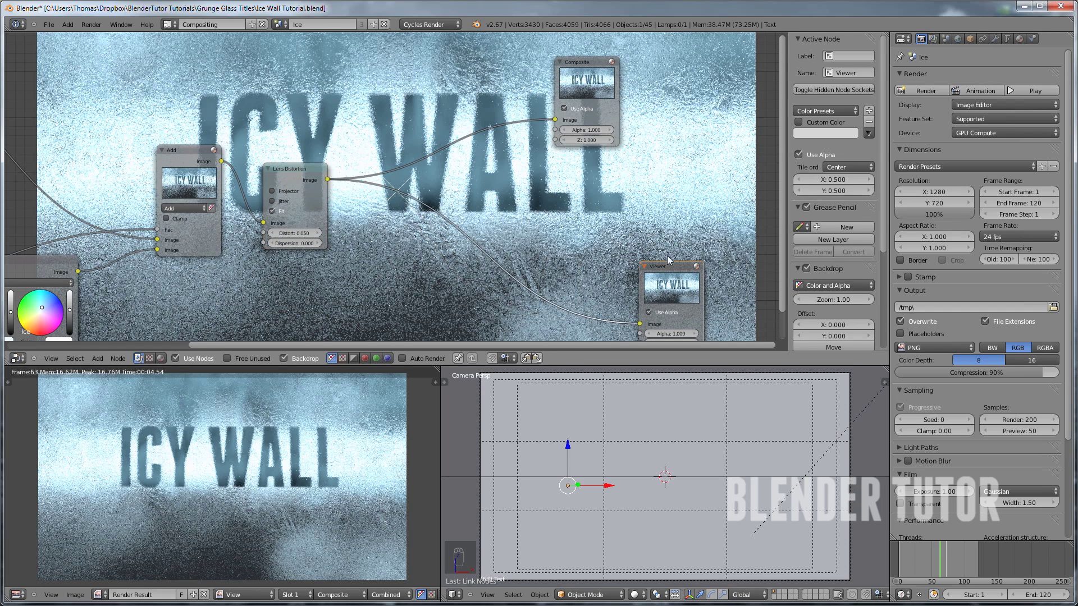
left_click_drag(588, 57, 654, 58)
Add an RGB Curves node between the Lens Distortion node and the Composite and Viewer outputs, linking its input and output
key("shift+a")
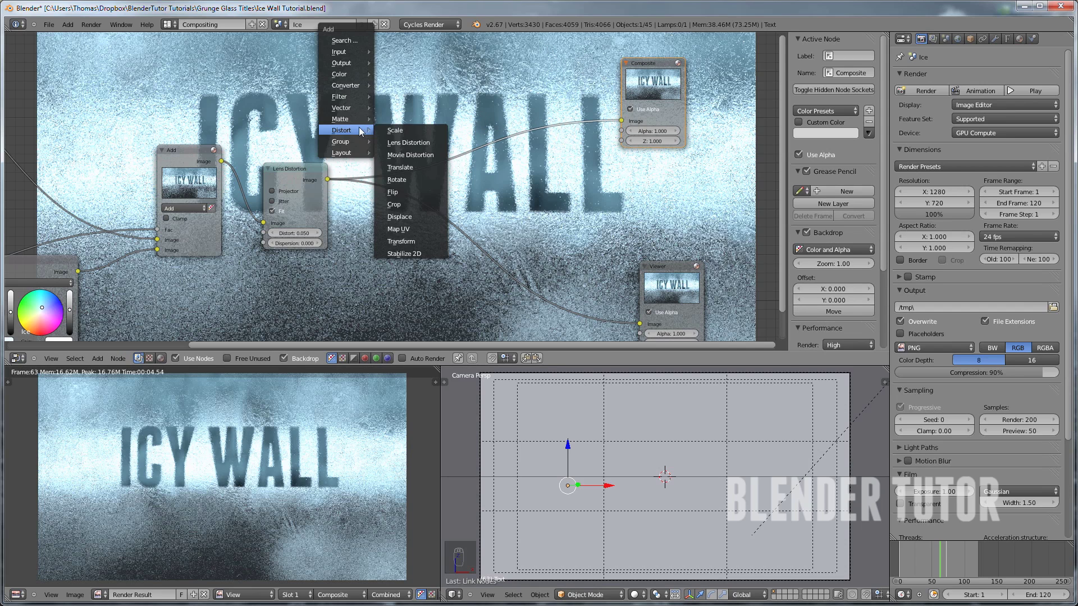
mouse_move(345, 75)
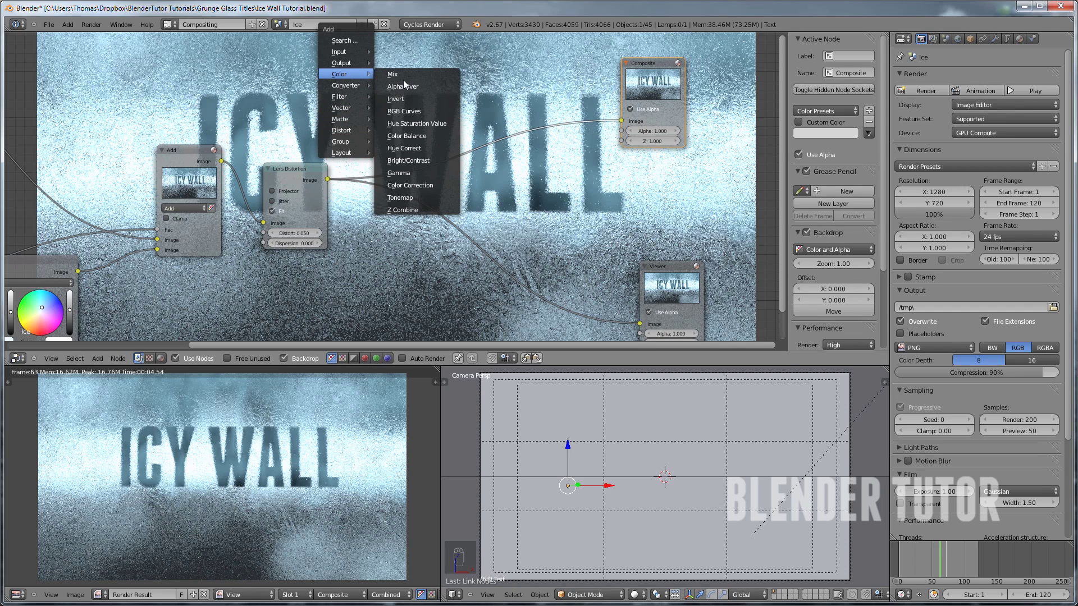
left_click(425, 111)
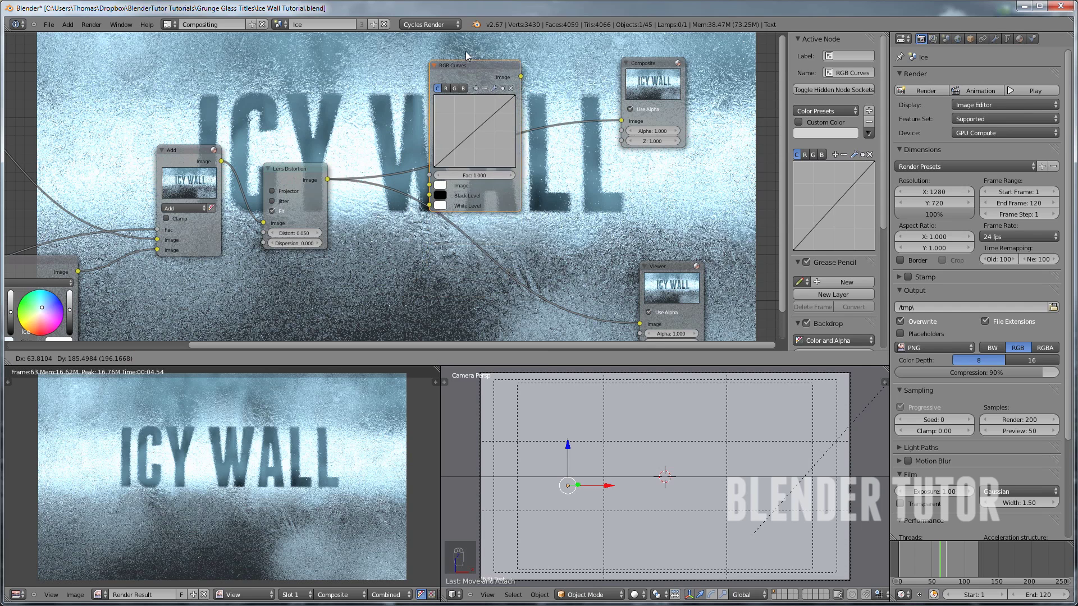
left_click(428, 113)
left_click_drag(327, 179, 403, 246)
left_click_drag(495, 136, 633, 312)
Shape the RGB Curves into a slight S, raising the highlights and placing the shadow point at about X 0.233, Y 0.163
left_click_drag(482, 163, 478, 162)
left_click(421, 211)
left_click_drag(421, 210, 424, 217)
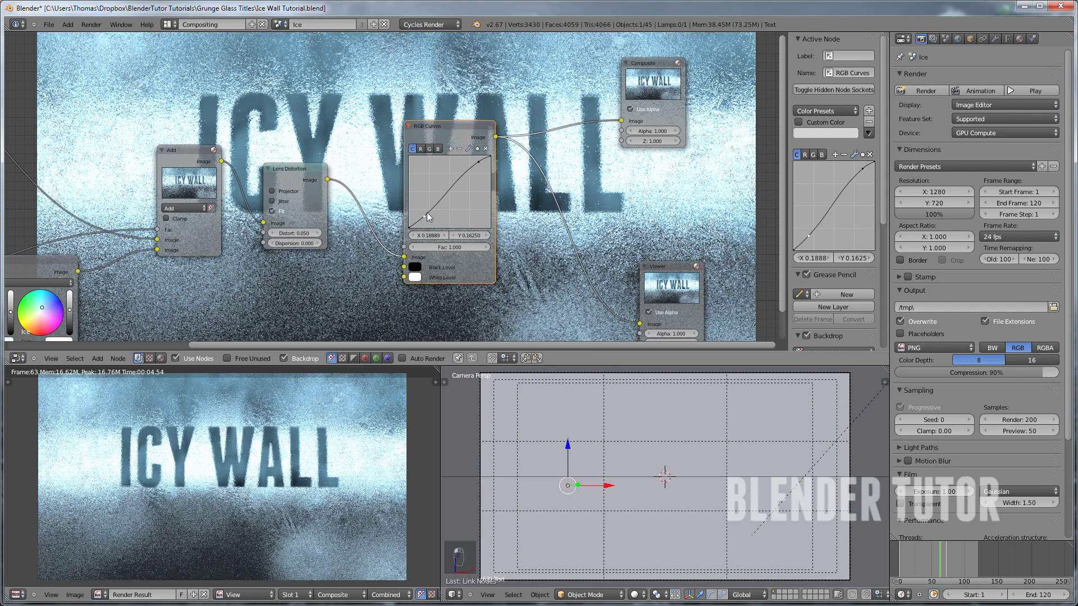
left_click_drag(425, 215, 428, 214)
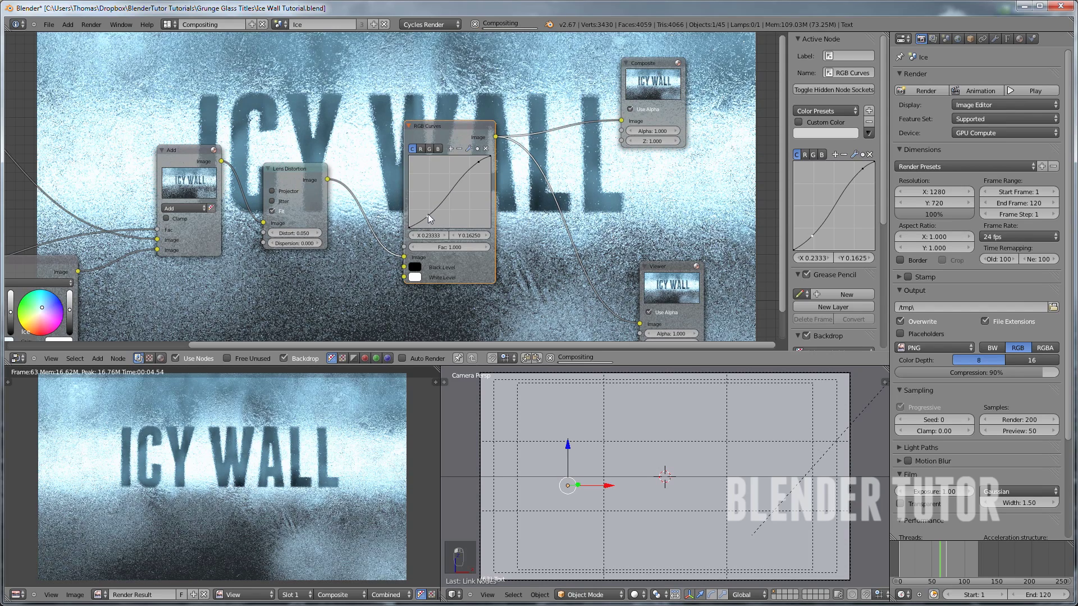
Space the Viewer and Composite nodes farther out from the RGB Curves node
scroll(570, 210, "down", 1)
middle_click_drag(571, 211, 399, 196)
left_click(515, 253)
left_click_drag(514, 253, 627, 260)
left_click_drag(486, 76, 638, 88)
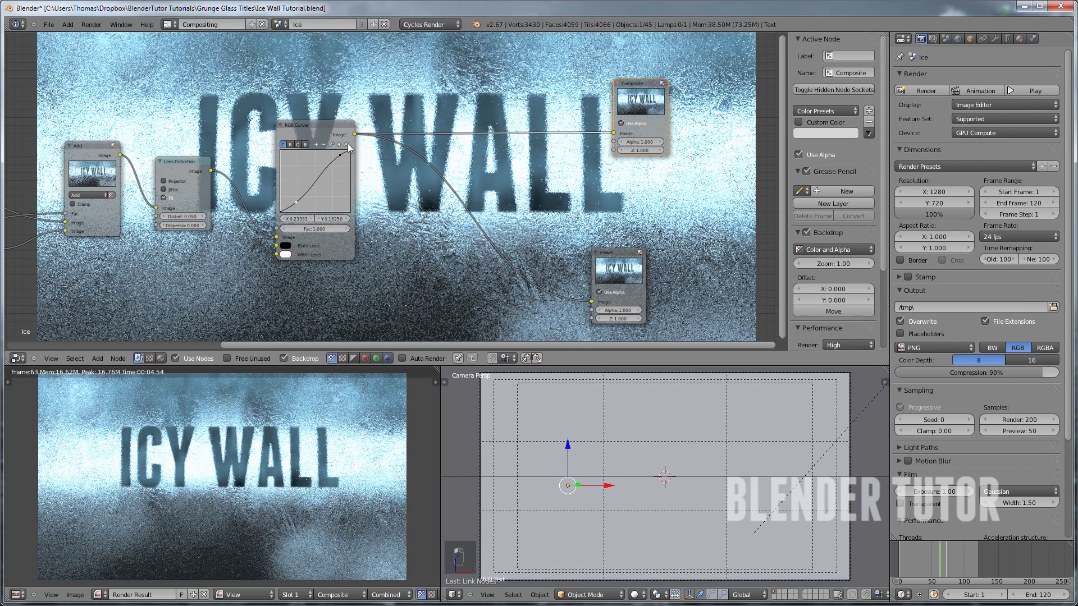
Duplicate the Lens Distortion node below the RGB Curves node, set the copy's Distort to 1 and disable Fit
middle_click_drag(259, 253, 265, 186)
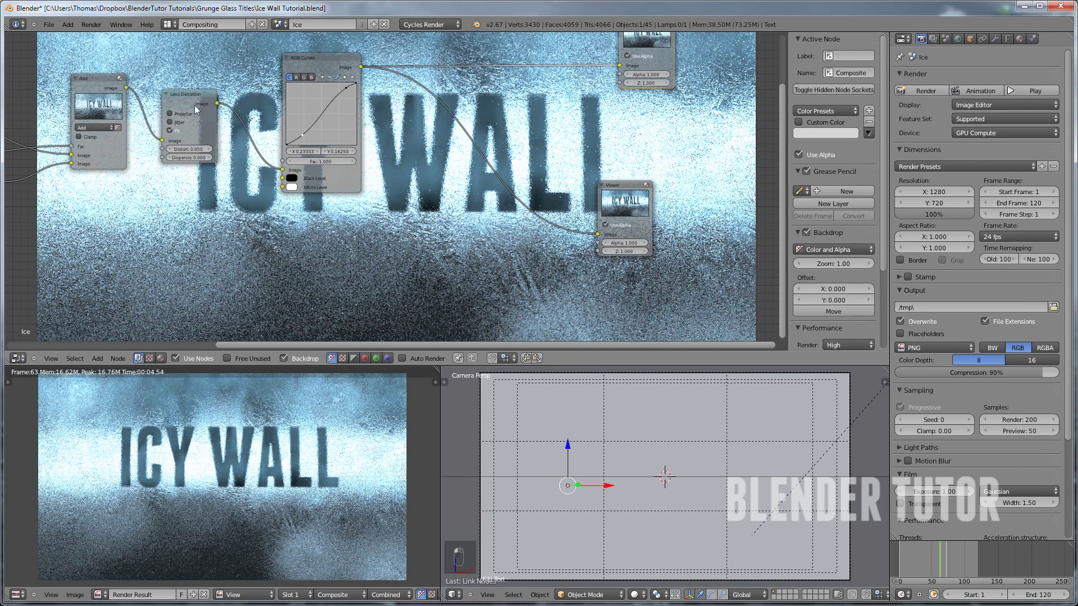
left_click(186, 96)
key("shift+d")
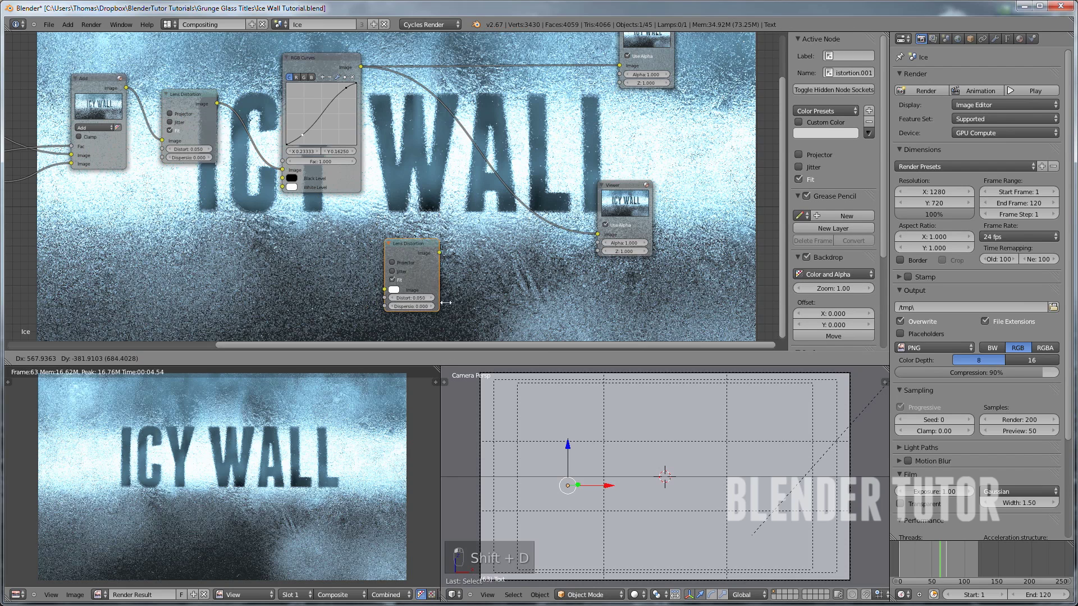
left_click(419, 285)
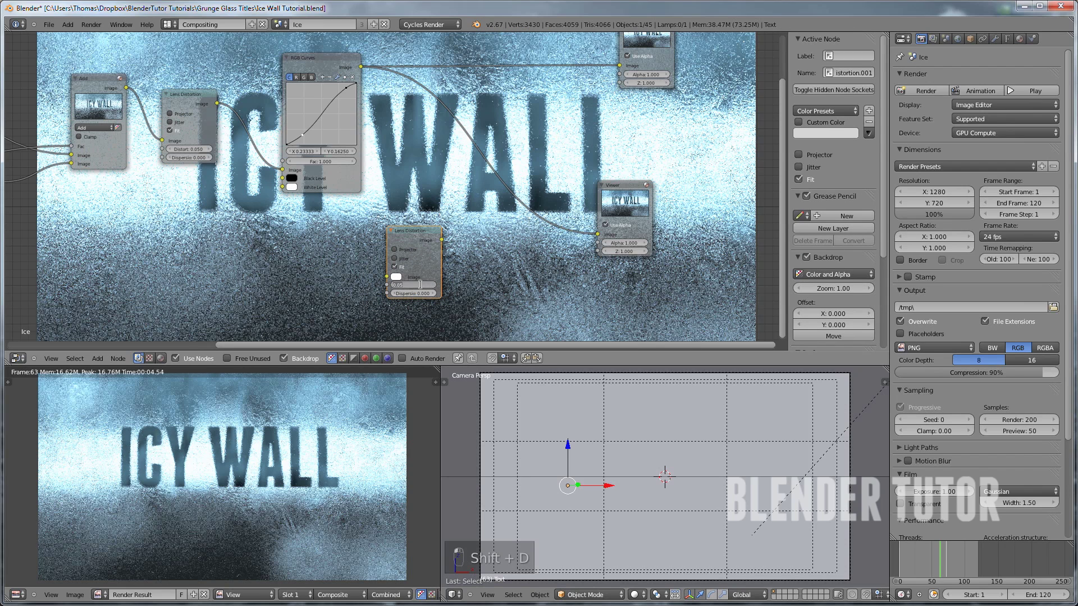
key("Return")
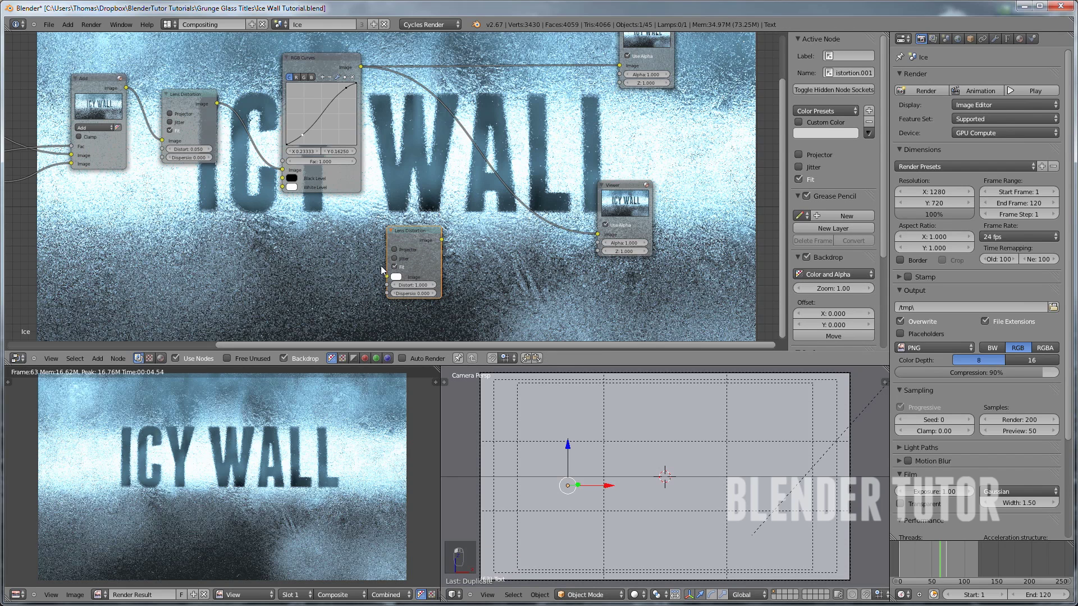
left_click(395, 267)
Add a Math node fed by the duplicated Lens Distortion output and set it to Less Than with a Value of 0
key("shift+a")
mouse_move(504, 270)
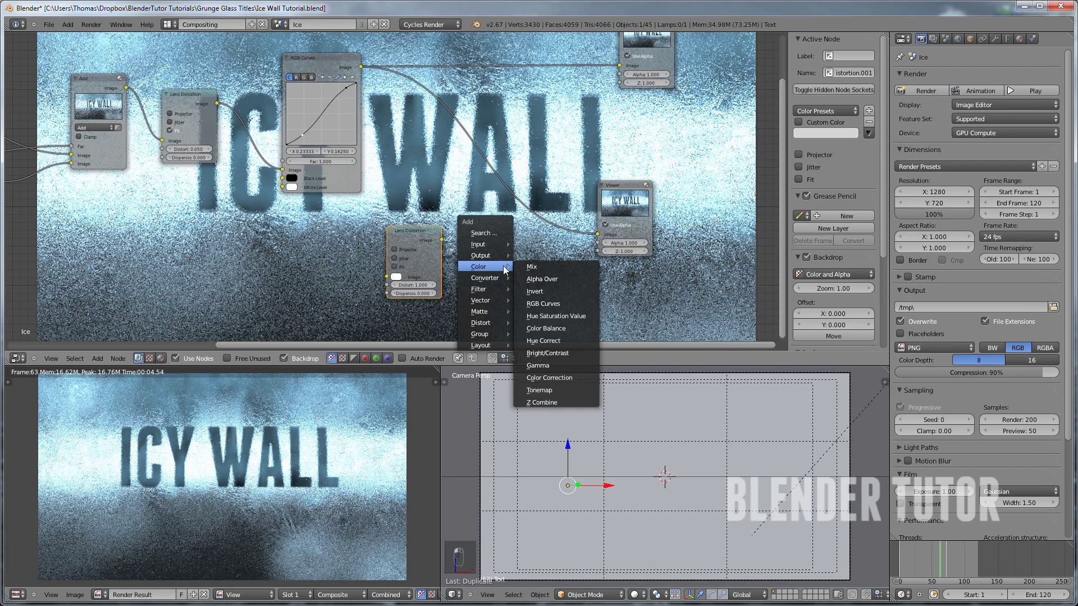
mouse_move(489, 296)
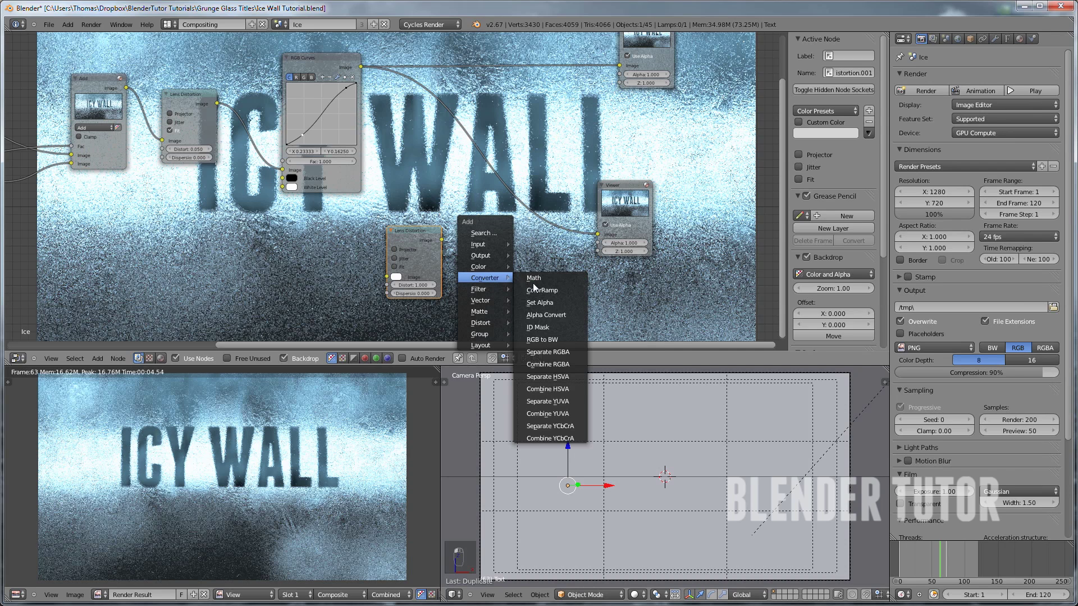
left_click(534, 281)
left_click(460, 232)
left_click_drag(443, 240, 461, 270)
left_click(481, 250)
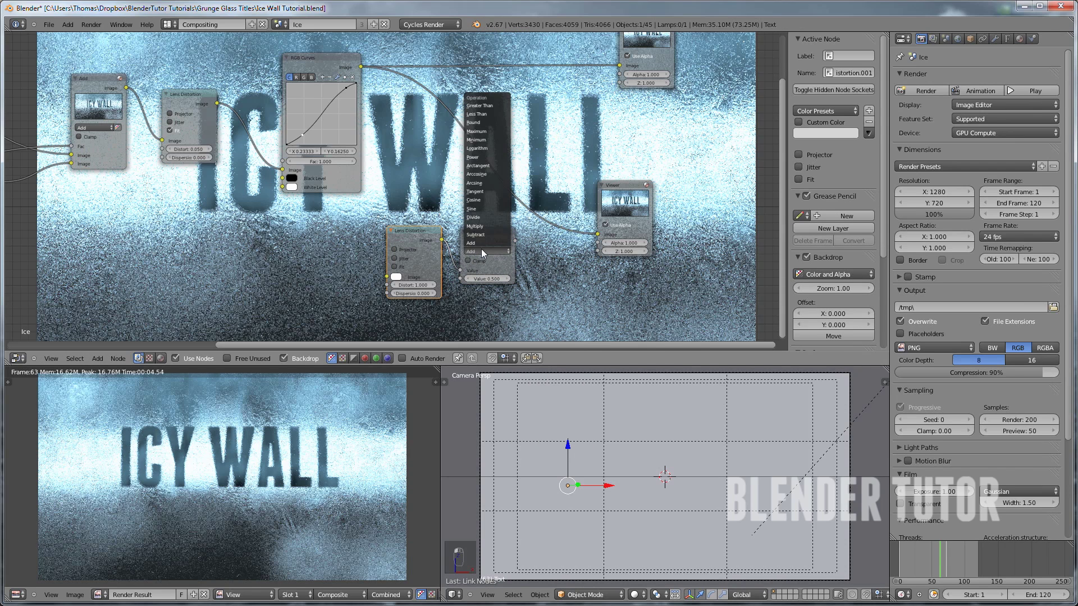
left_click(481, 115)
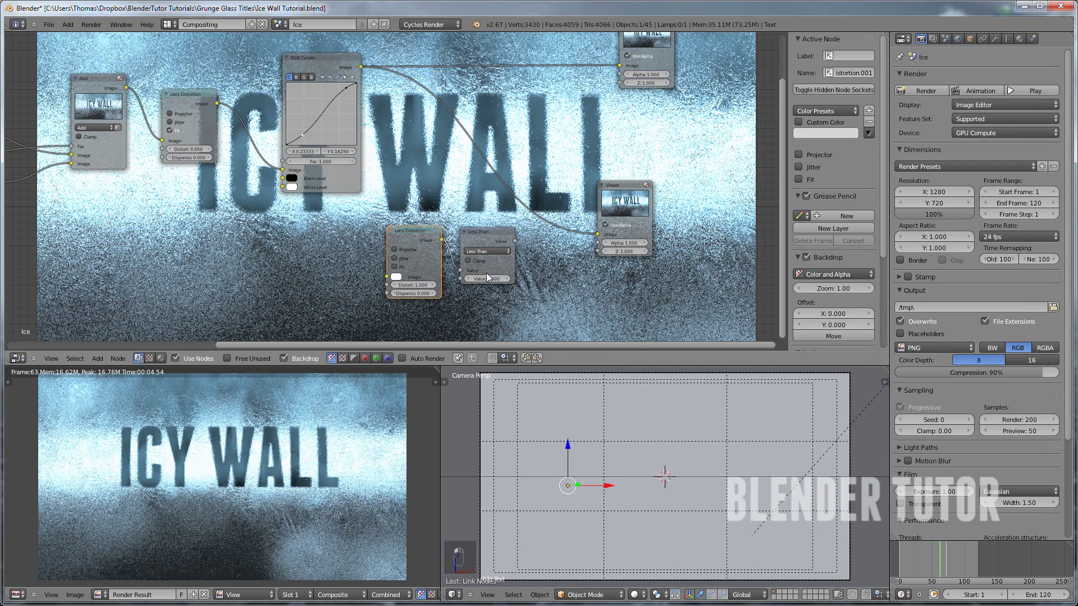
Move the Viewer node aside and add a Blur node beside the Less Than node
scroll(527, 284, "up", 2)
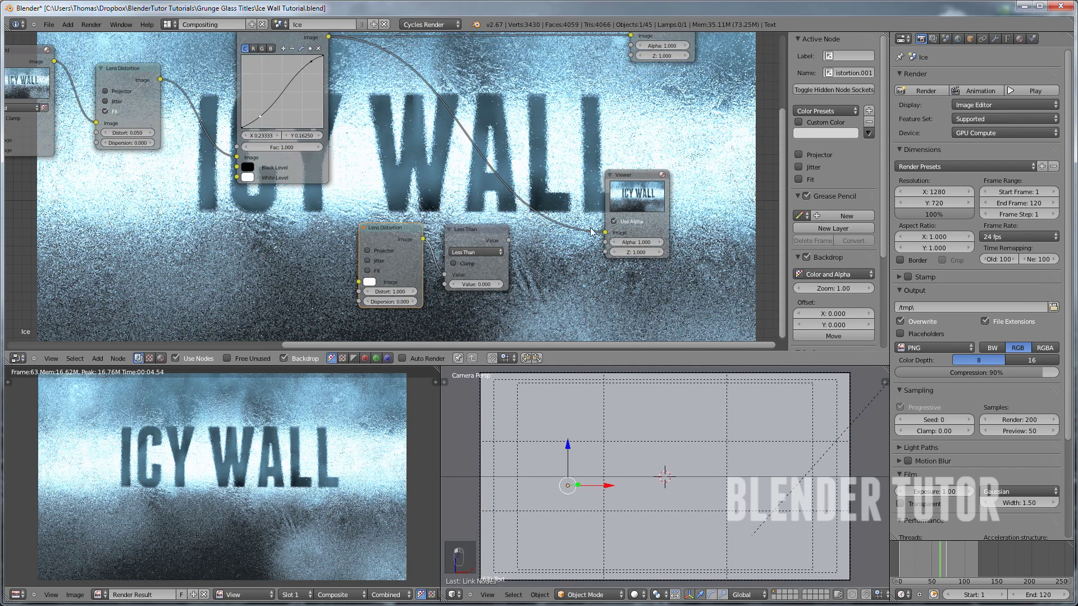
left_click_drag(644, 176, 697, 149)
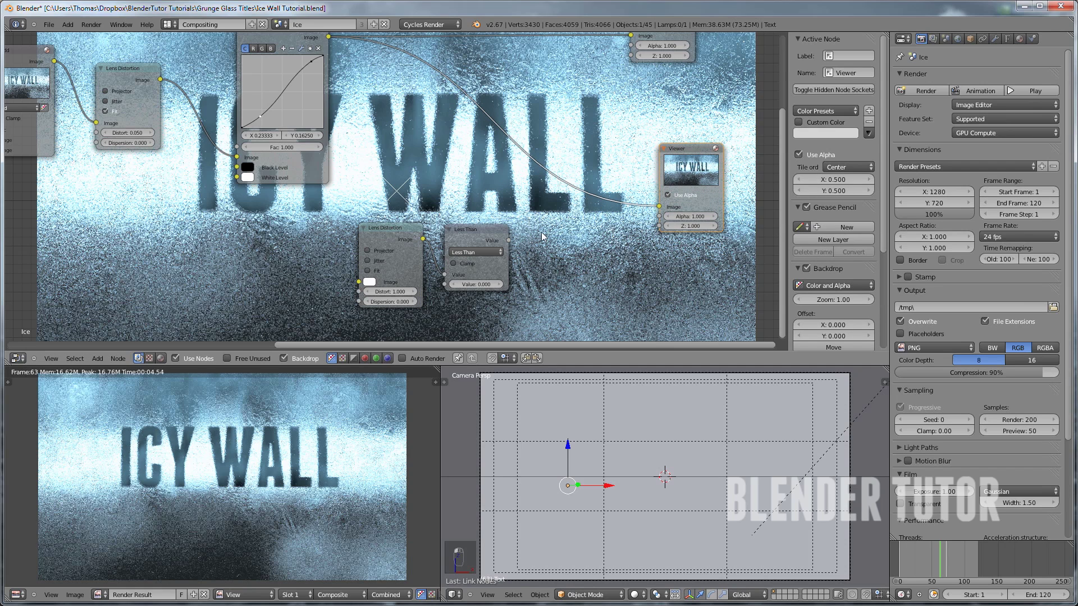
key("shift+a")
mouse_move(537, 248)
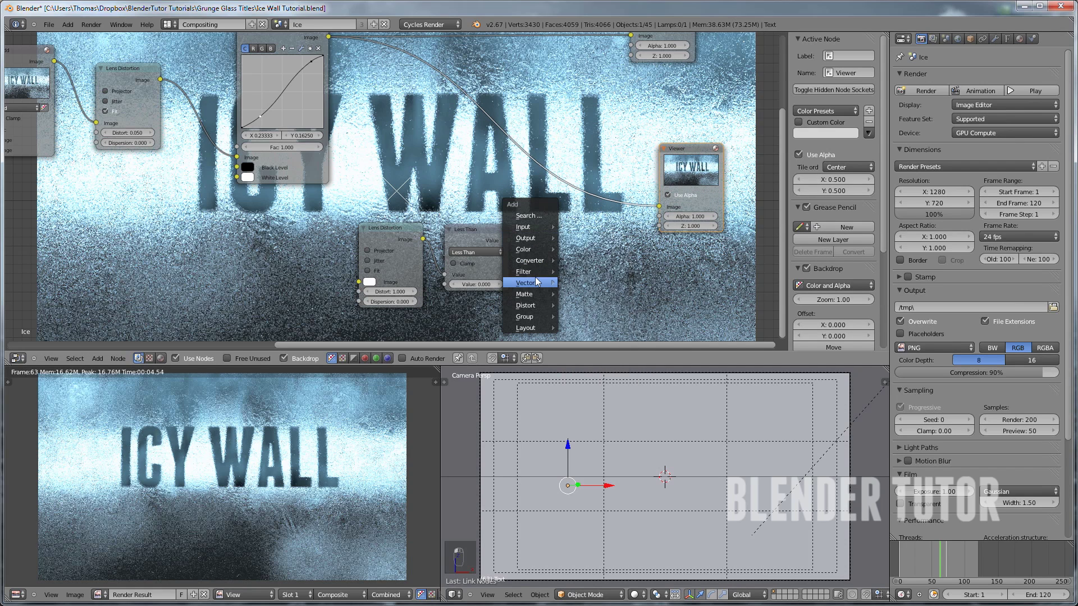
mouse_move(534, 279)
left_click(581, 272)
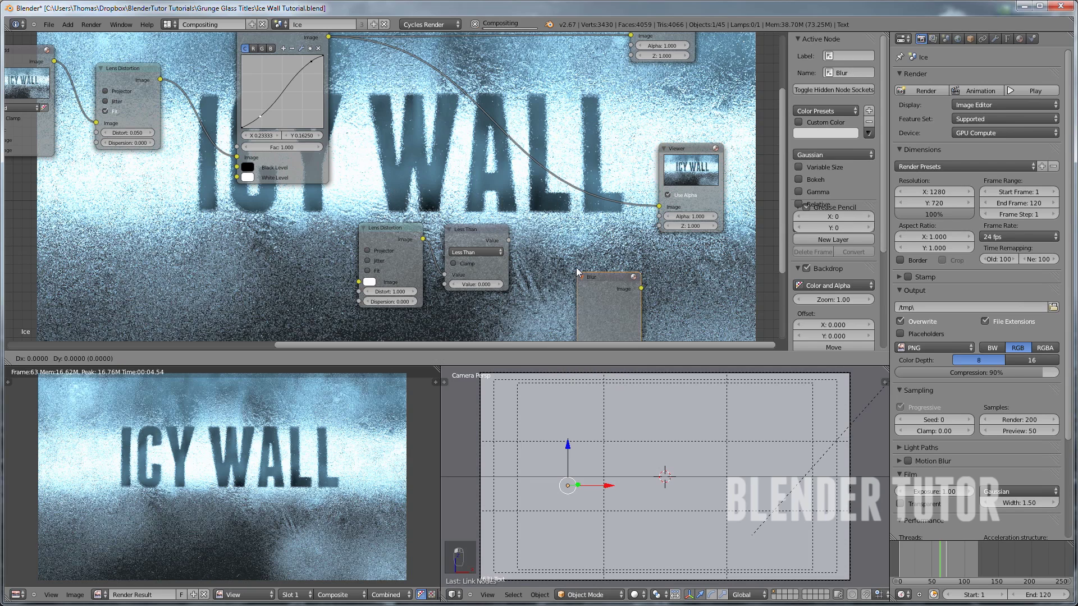
left_click(534, 221)
Set the Blur node to Fast Gaussian and link it between the Less Than output and the Viewer's Image input
middle_click_drag(567, 289, 503, 218)
left_click(505, 235)
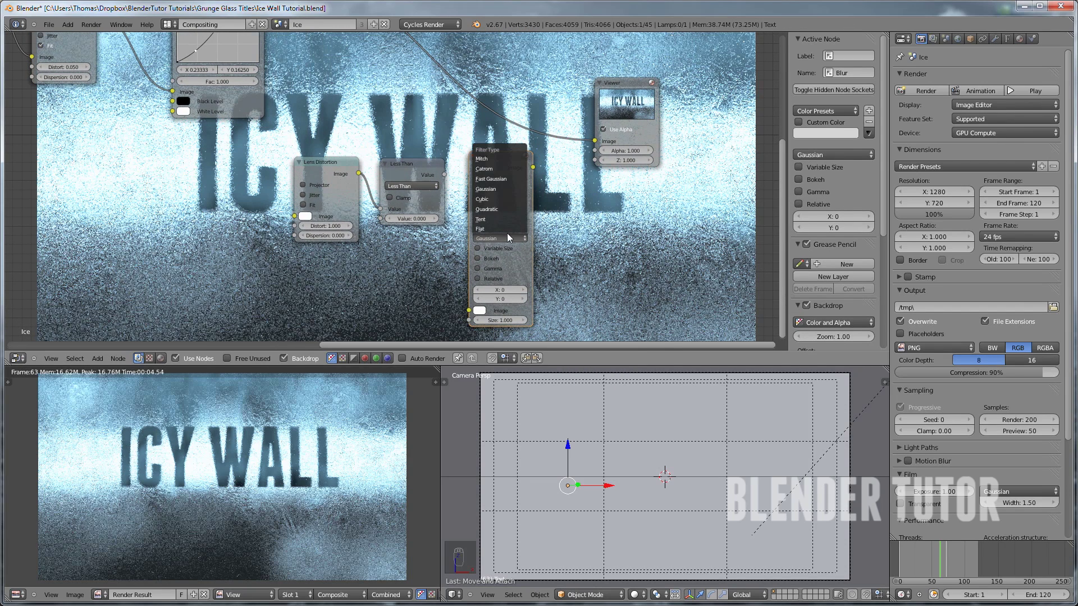
left_click(505, 178)
left_click_drag(445, 175, 468, 280)
left_click_drag(534, 167, 595, 142)
Connect the Add node's Image output to the duplicated Lens Distortion node's Image input
middle_click_drag(310, 182, 349, 237)
scroll(338, 263, "down", 1)
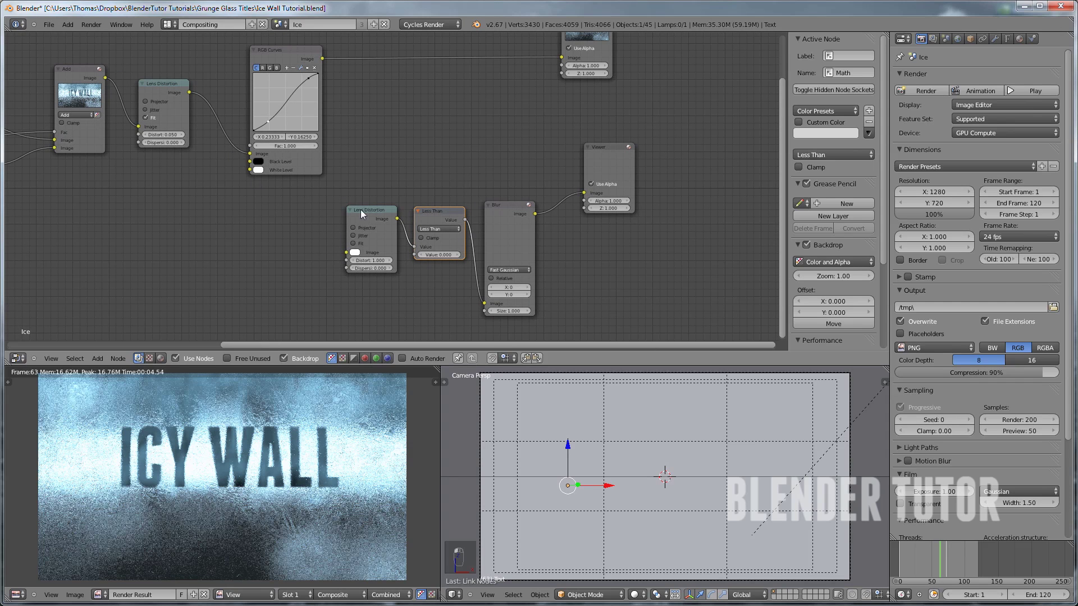
left_click_drag(105, 78, 347, 252)
scroll(293, 258, "up", 1)
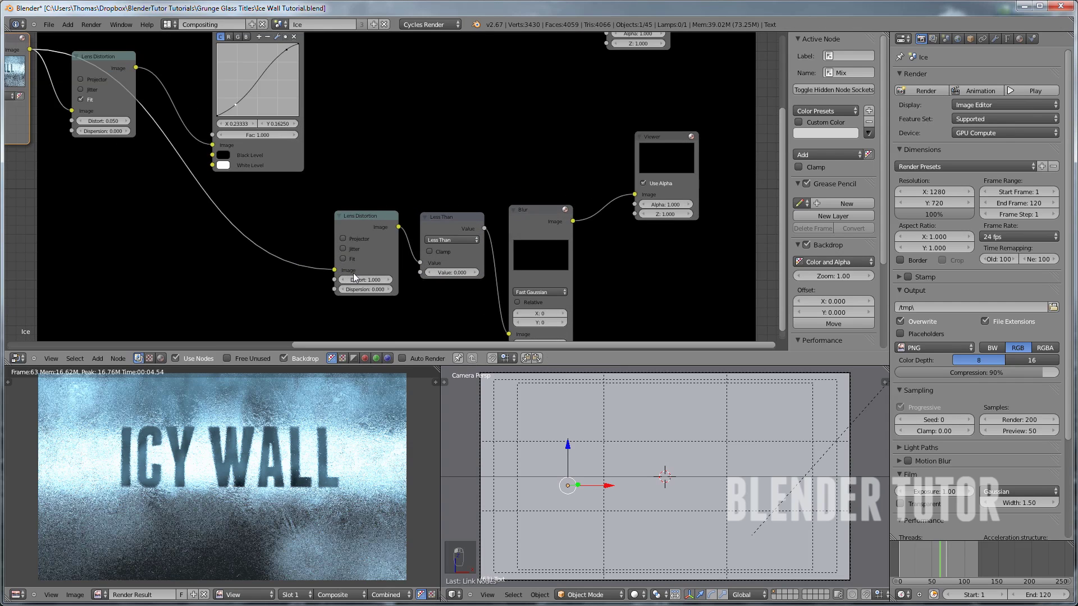
Set the Less Than node's unlinked Value to 1
left_click(453, 273)
type("1")
key("Return")
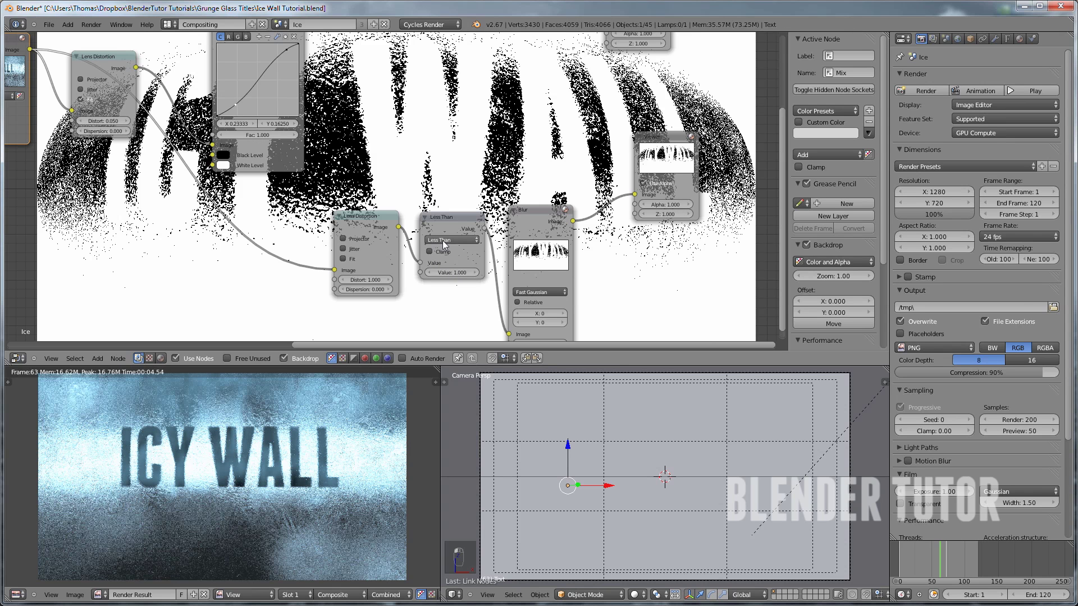
Move the Lens Distortion link to the Less Than node's second Value input and set its first Value to 0
scroll(503, 318, "down", 1)
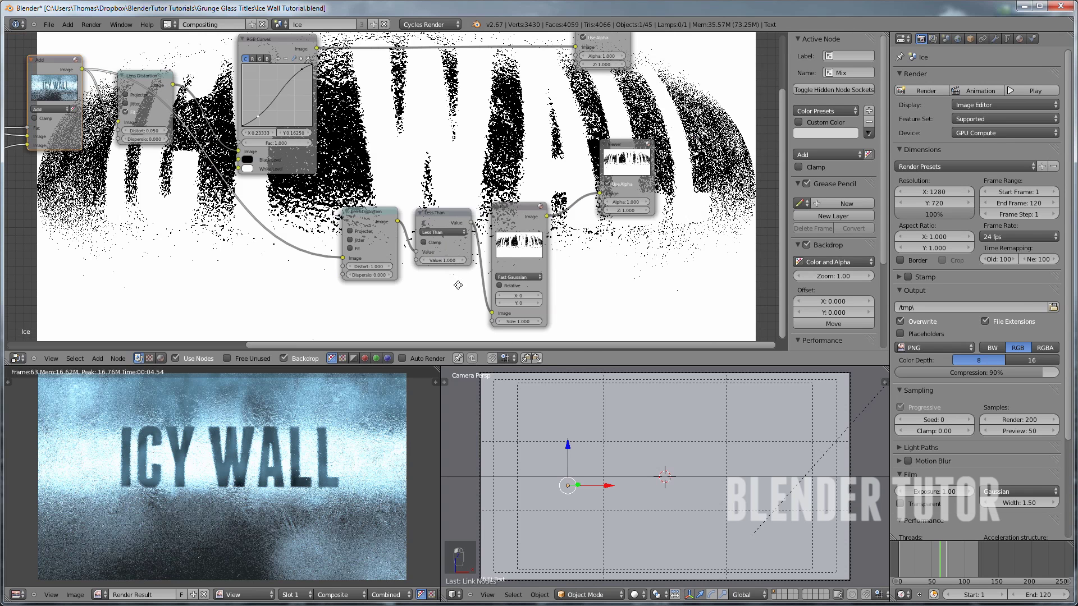
scroll(318, 233, "down", 1)
scroll(392, 247, "up", 1)
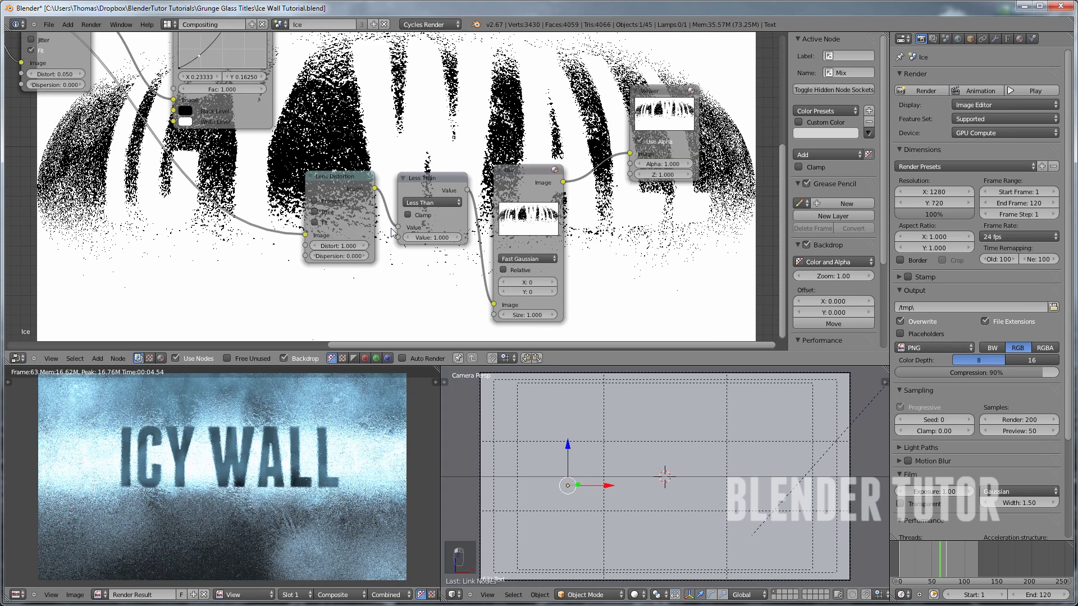
left_click_drag(398, 227, 398, 237)
double_click(429, 226)
type("0")
key("Return")
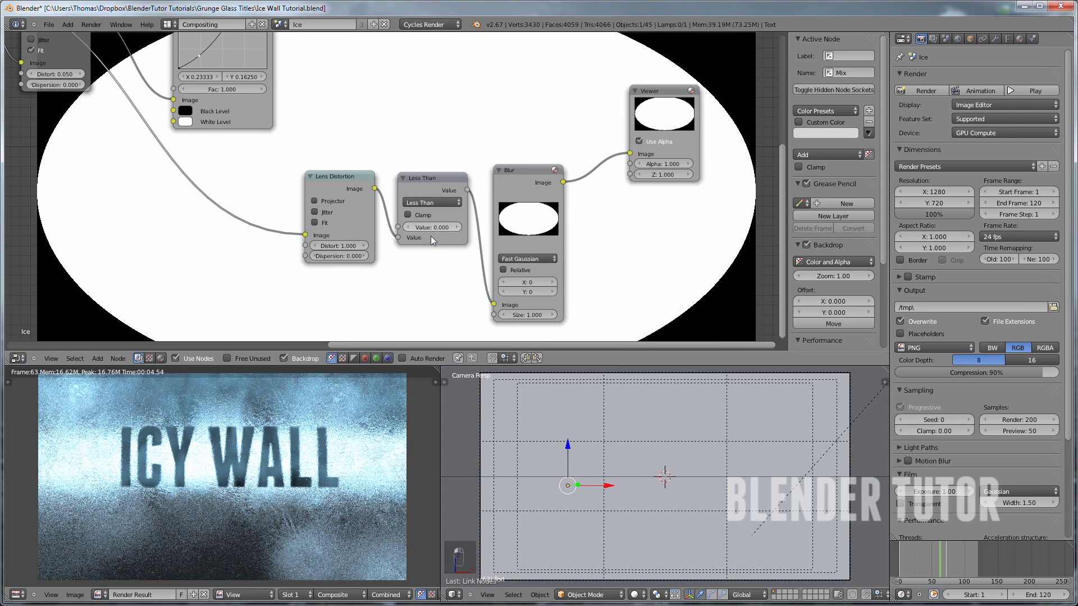
Set the Blur node's X and Y blur sizes to 120 each, leaving Relative off
scroll(430, 236, "down", 1)
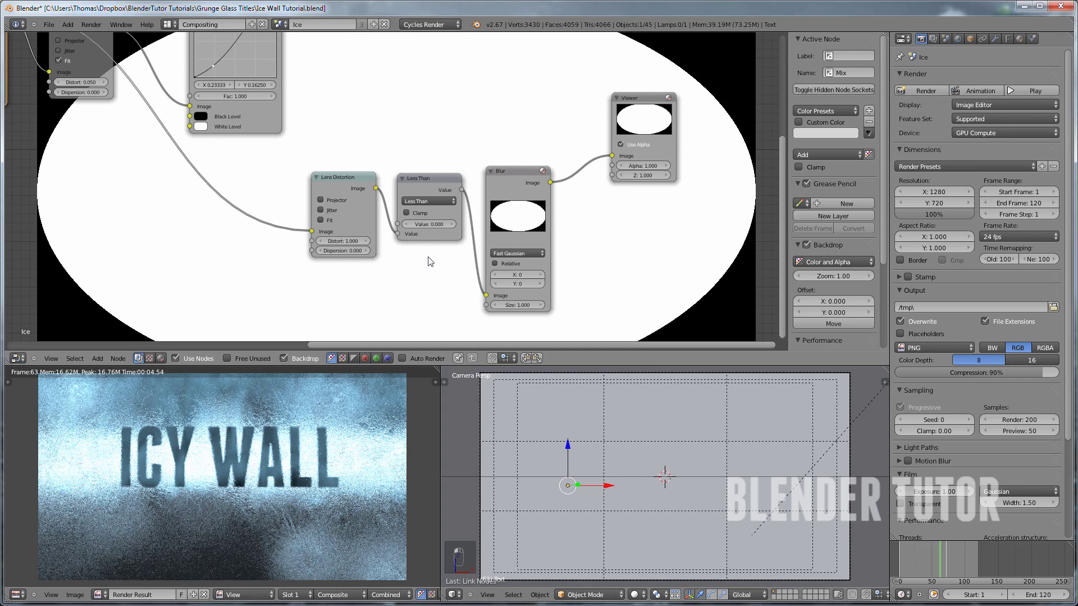
middle_click_drag(545, 267, 501, 246)
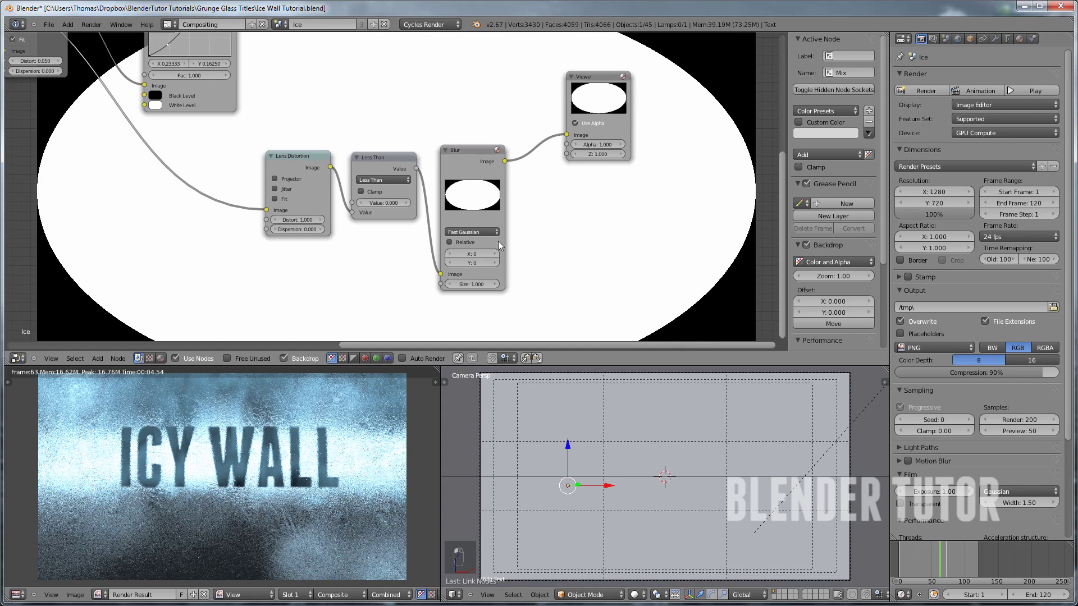
left_click(450, 243)
left_click(449, 243)
left_click(466, 253)
type("120")
key("Return")
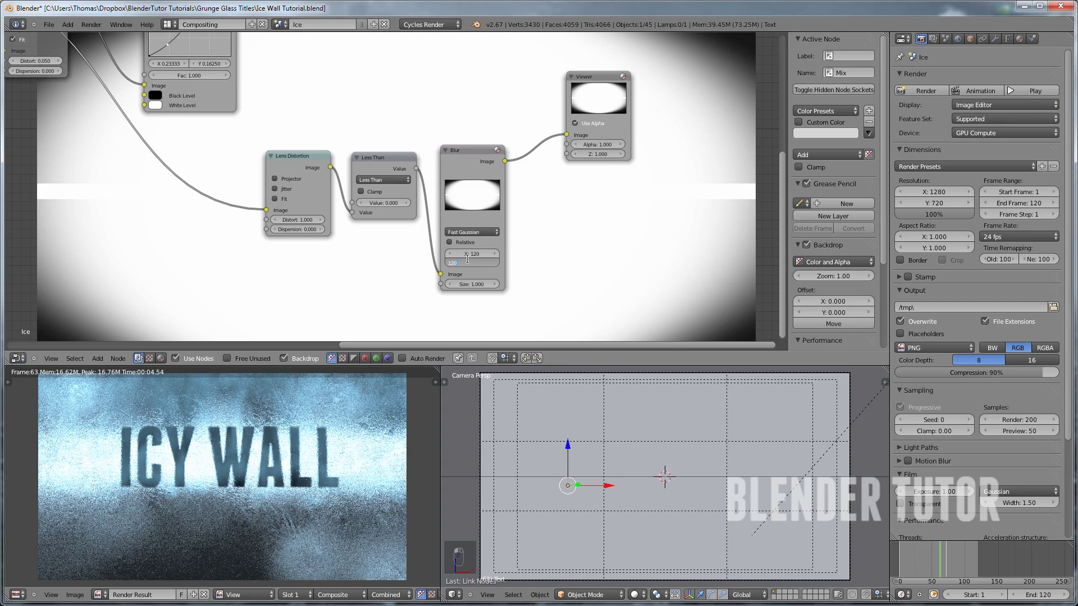
left_click(467, 259)
type("120")
key("Return")
Move the Viewer and Composite nodes farther along and add a Mix color node in the space before them
scroll(539, 213, "down", 3)
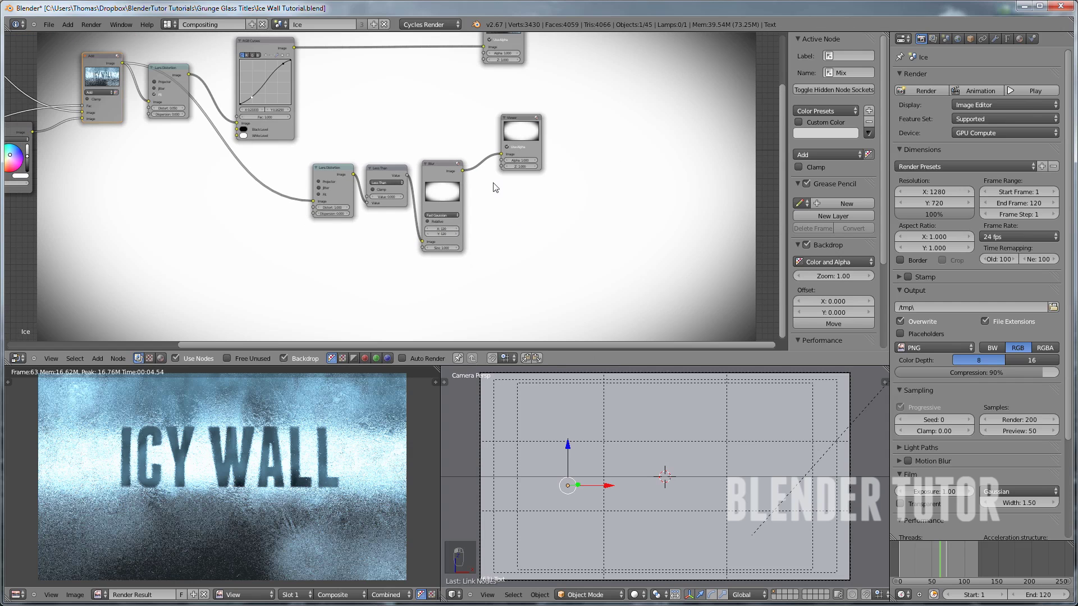
left_click_drag(524, 123, 583, 122)
middle_click_drag(517, 104, 452, 144)
left_click_drag(450, 55, 553, 58)
key("shift+a")
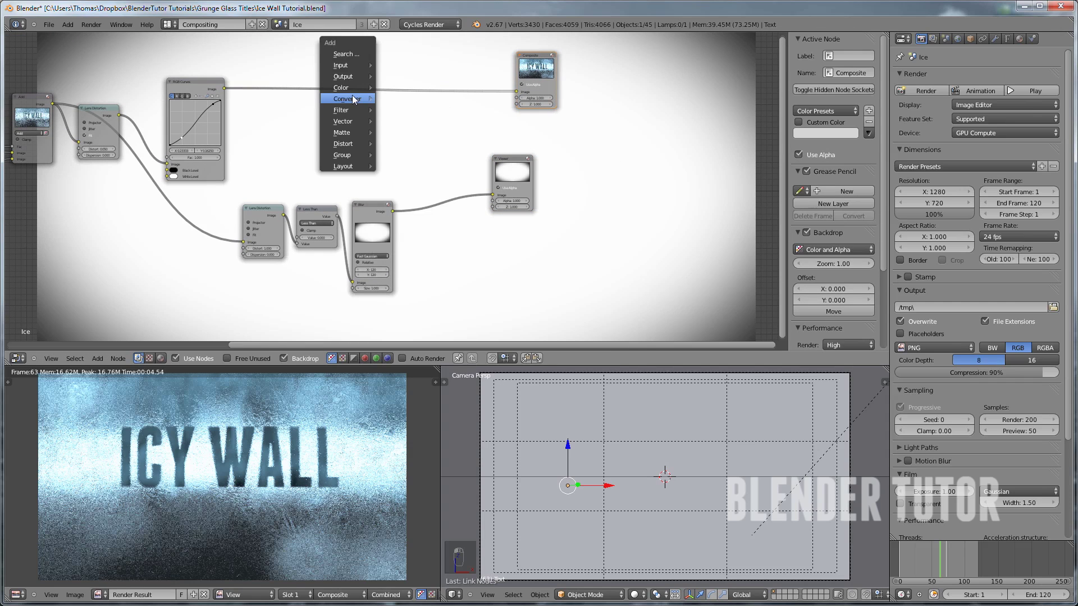
mouse_move(344, 90)
left_click(401, 92)
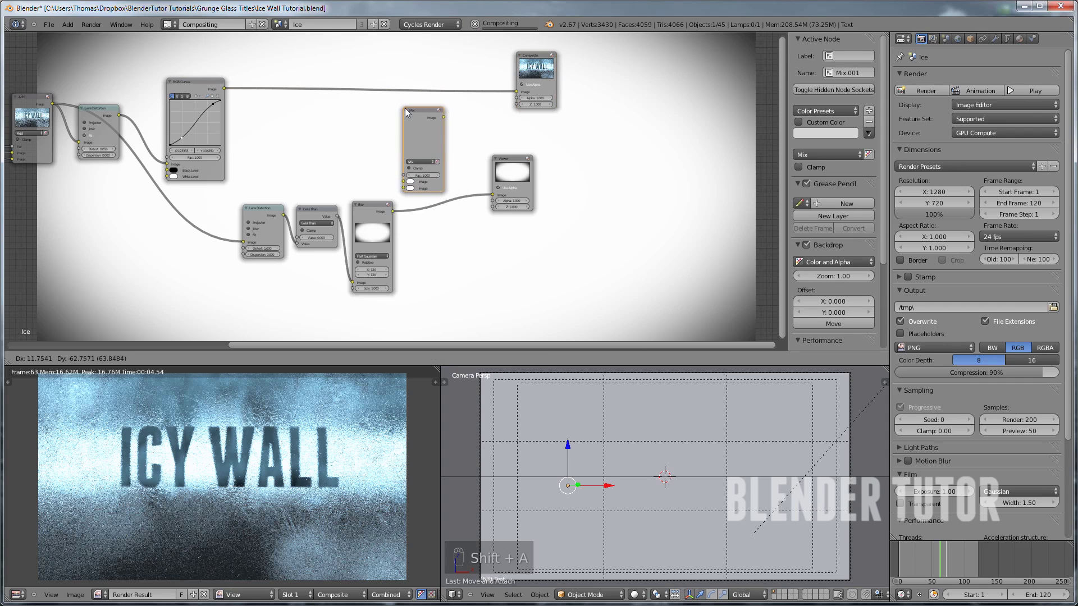
left_click(412, 124)
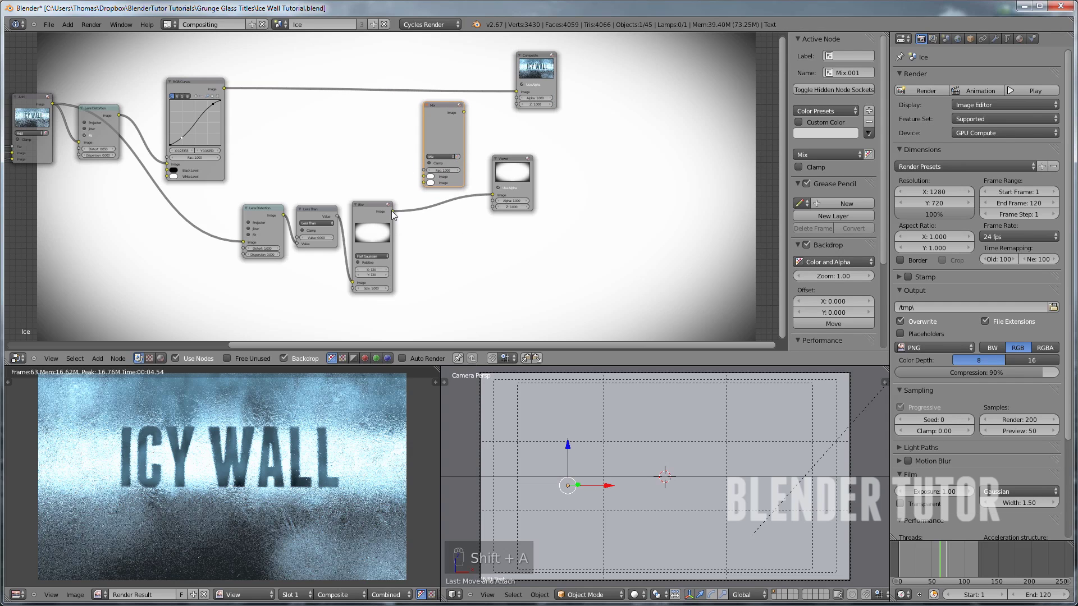
Combine the vignette's Lens Distortion, Less Than and Blur nodes into one node group
left_click(264, 220)
left_click(317, 216, "shift")
key("g")
left_click(373, 209, "shift")
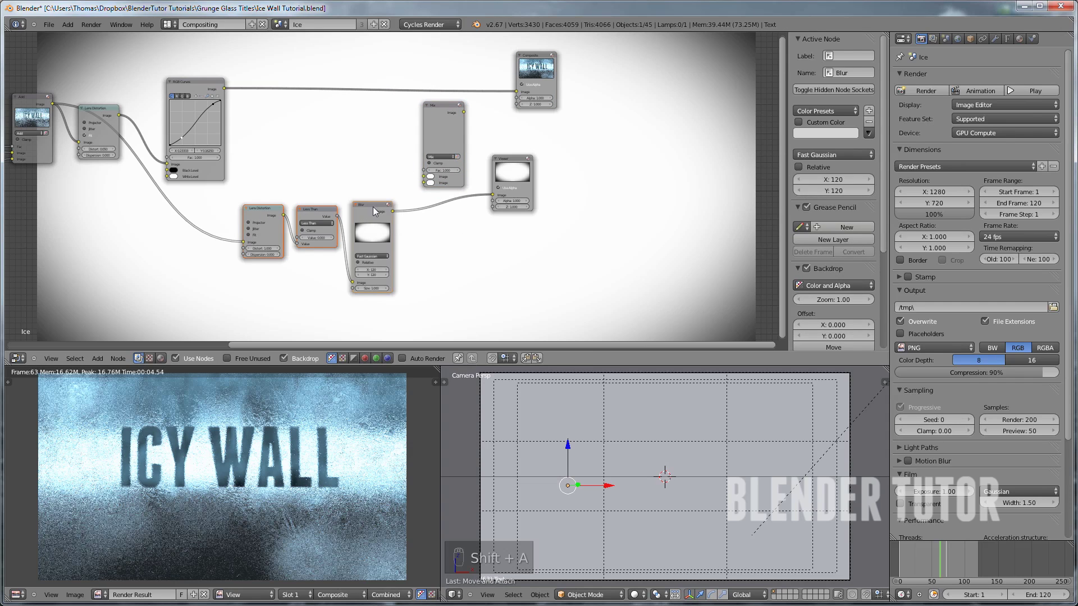
key("ctrl+g")
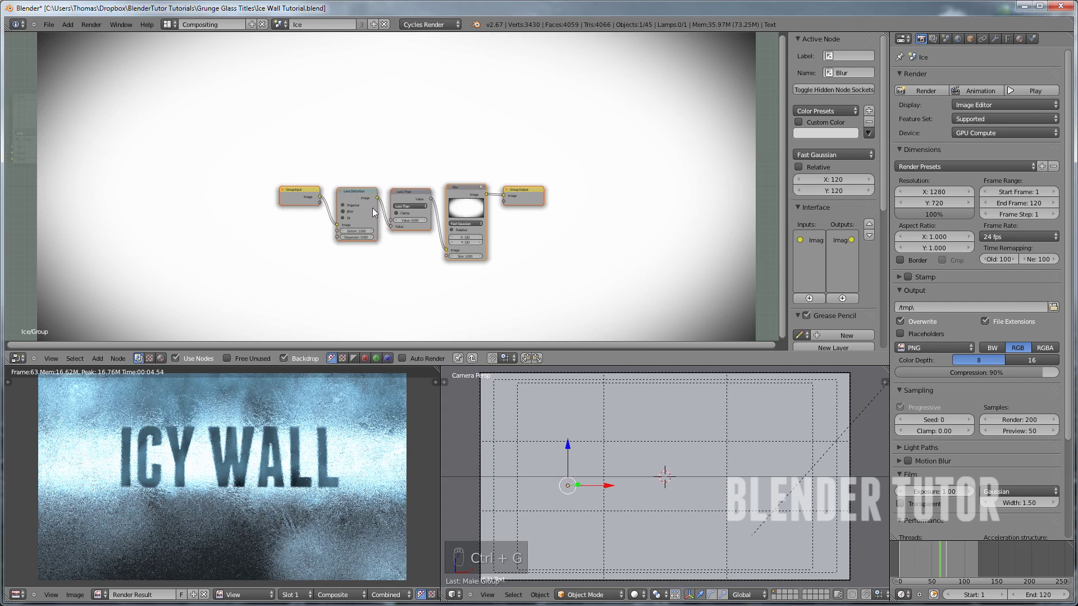
scroll(372, 208, "up", 2)
scroll(372, 211, "down", 2)
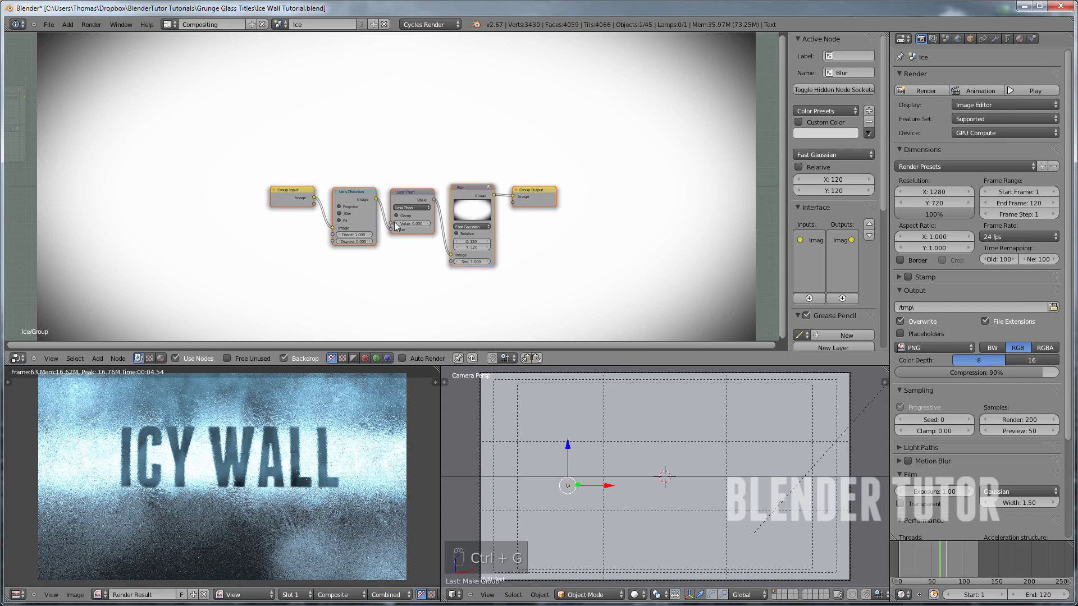
Switch in and out of the vignette group's edit view, ending in the main node tree
key("Tab")
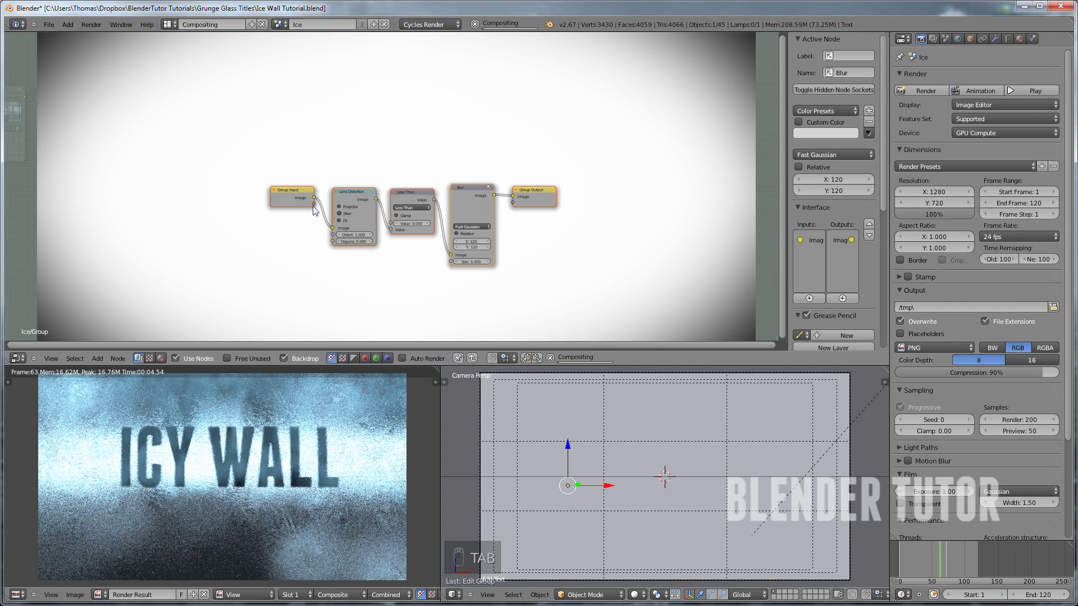
key("Tab")
scroll(342, 206, "up", 2)
scroll(356, 214, "down", 2)
key("Tab")
key("Tab")
key("Tab")
scroll(378, 185, "up", 1)
scroll(373, 180, "down", 2)
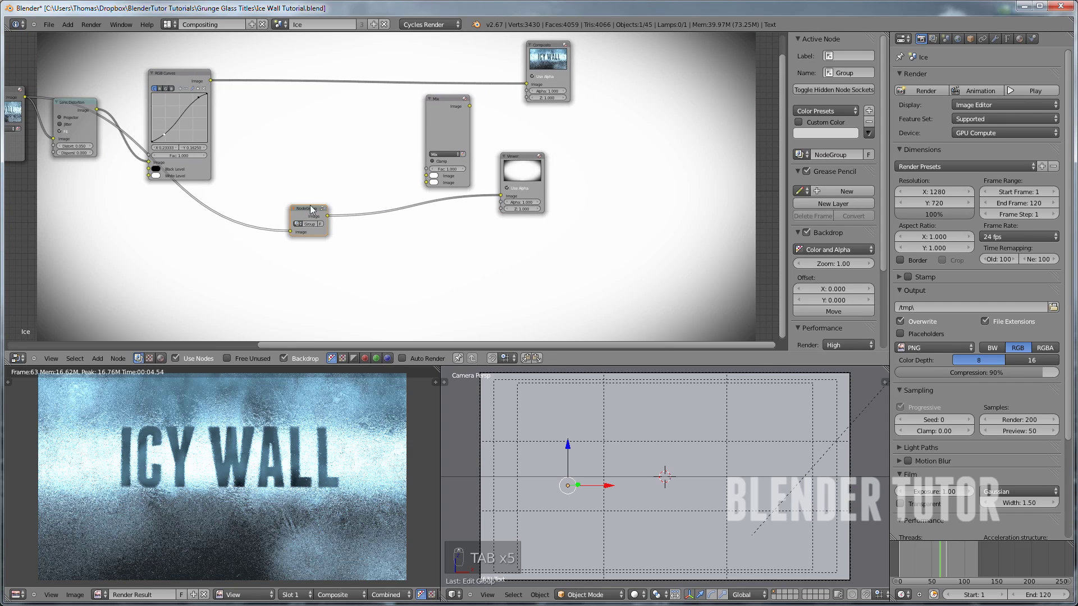
Reposition the RGB Curves and Mix nodes, and link the RGB Curves output to the Mix node's first Image input
middle_click_drag(367, 163, 304, 235)
left_click_drag(128, 155, 145, 91)
left_click_drag(362, 172, 354, 167)
left_click_drag(153, 90, 362, 256)
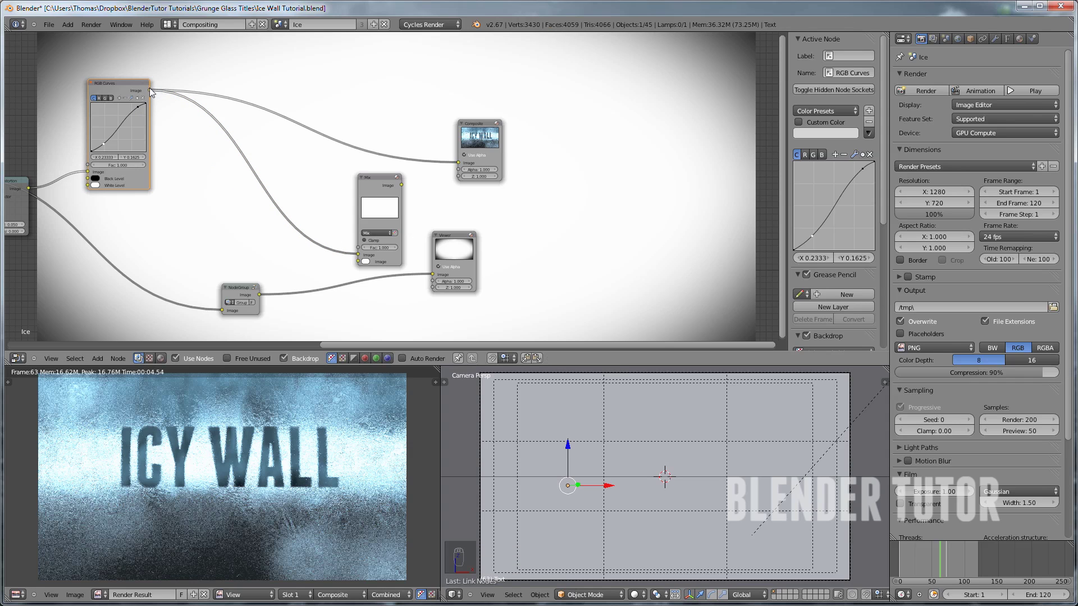
Link the vignette group's output to the Mix node's second Image input and set the blend type to Multiply
left_click_drag(259, 294, 358, 262)
left_click(393, 231)
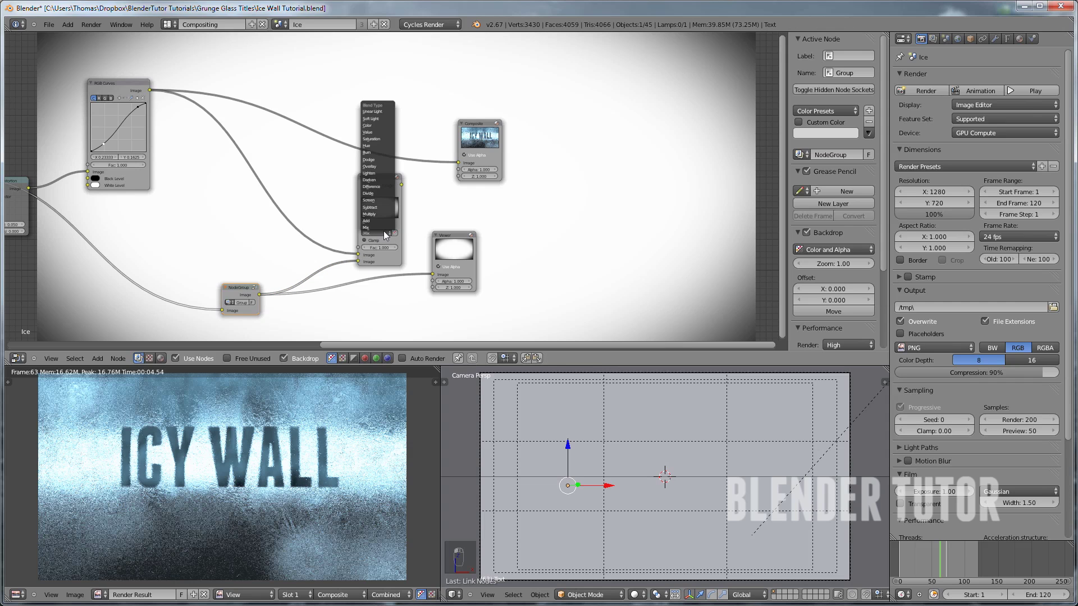
left_click(380, 216)
scroll(404, 225, "up", 3)
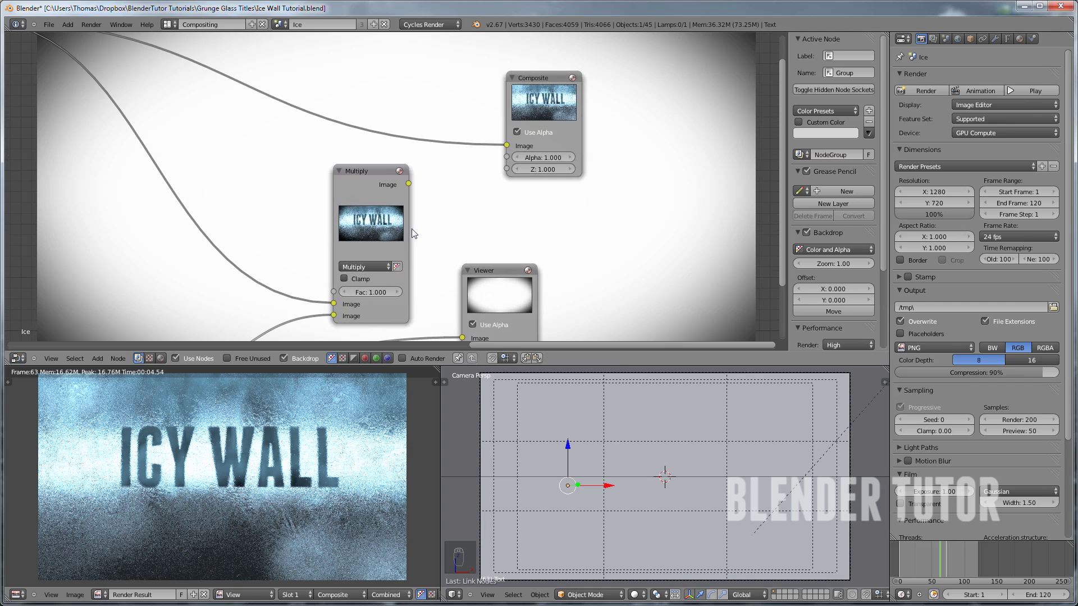
Connect the Multiply node's Image output to both the Composite and Viewer nodes' Image inputs
middle_click_drag(412, 228, 330, 163)
left_click_drag(316, 128, 415, 89)
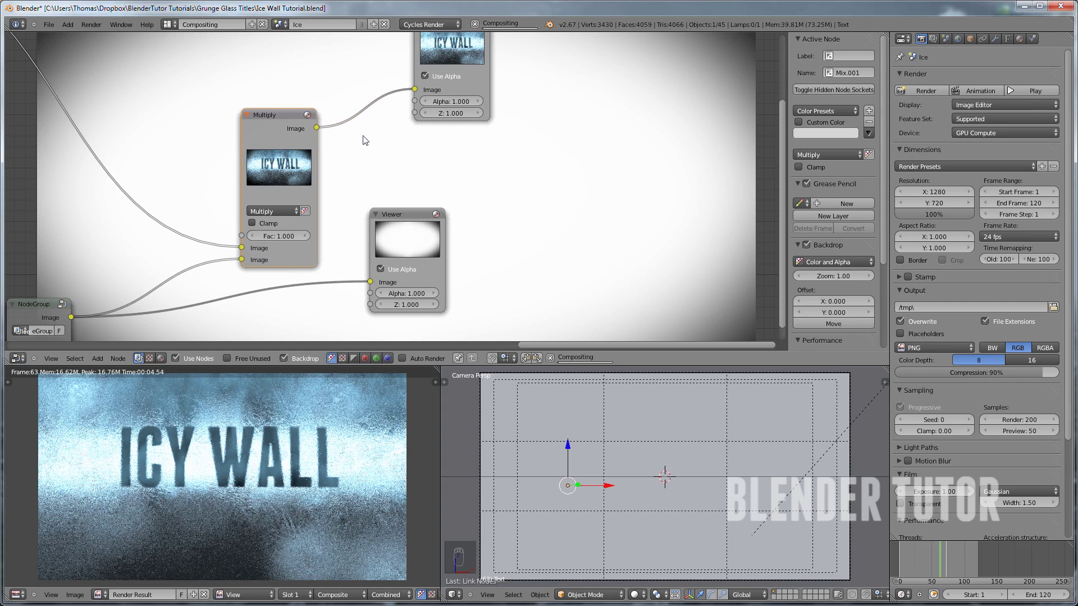
left_click_drag(317, 130, 370, 281)
scroll(548, 218, "down", 1)
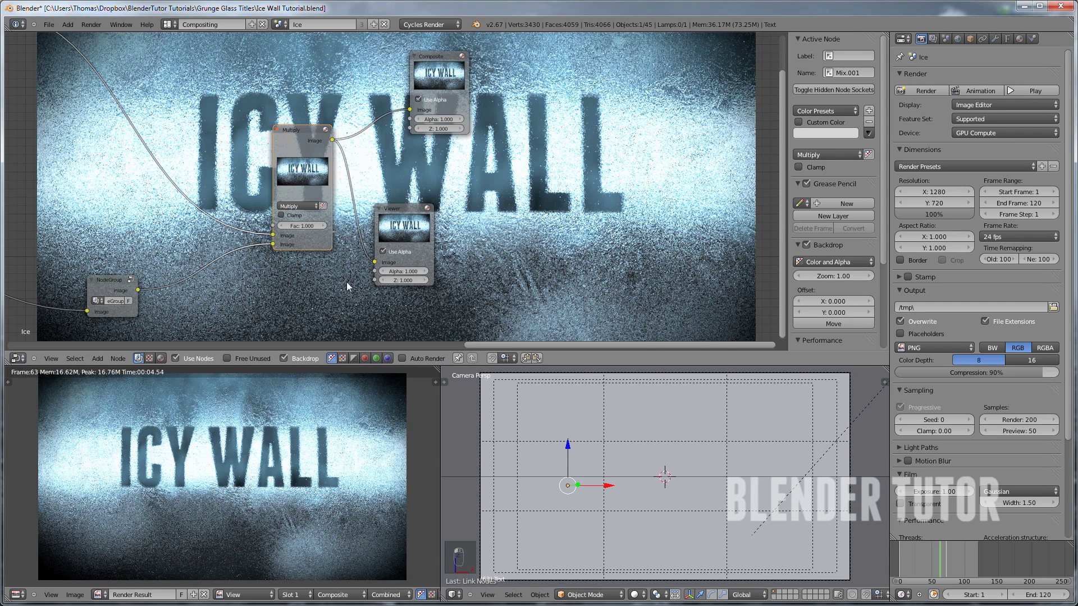
Set the Multiply node's Fac to 0.7
left_click(300, 224)
type("0.7")
key("Return")
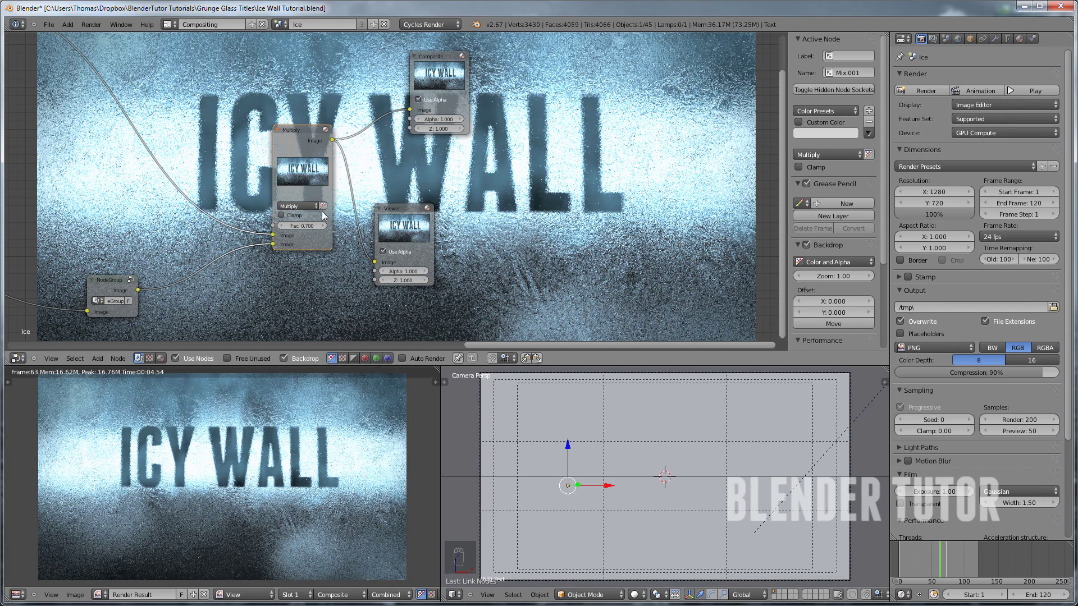
Space the Viewer and Composite nodes farther away from the Multiply node
scroll(365, 238, "down", 2)
left_click_drag(400, 205, 512, 240)
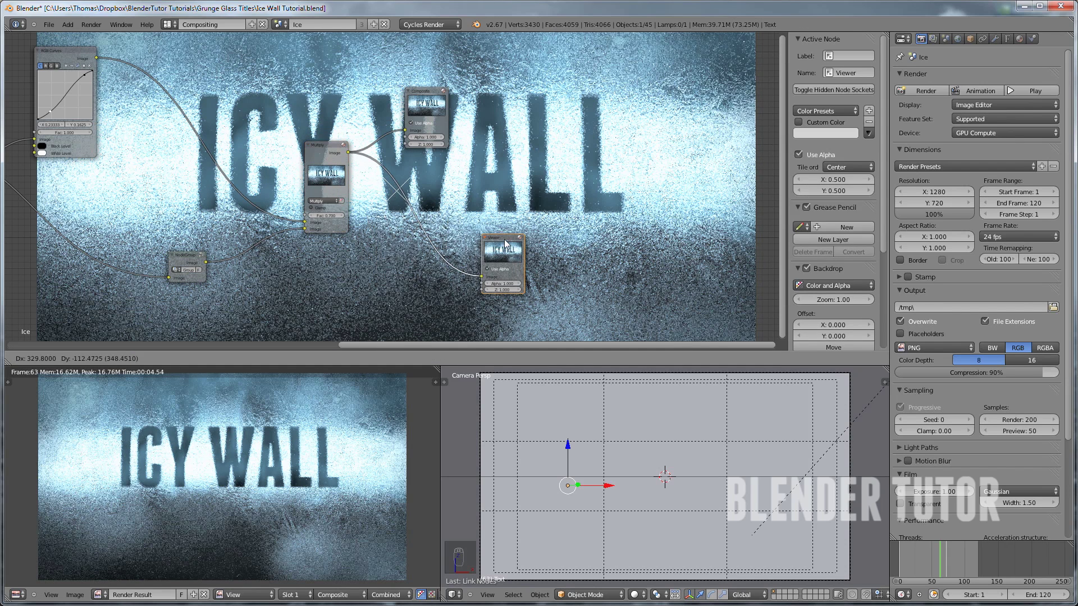
left_click_drag(430, 95, 495, 88)
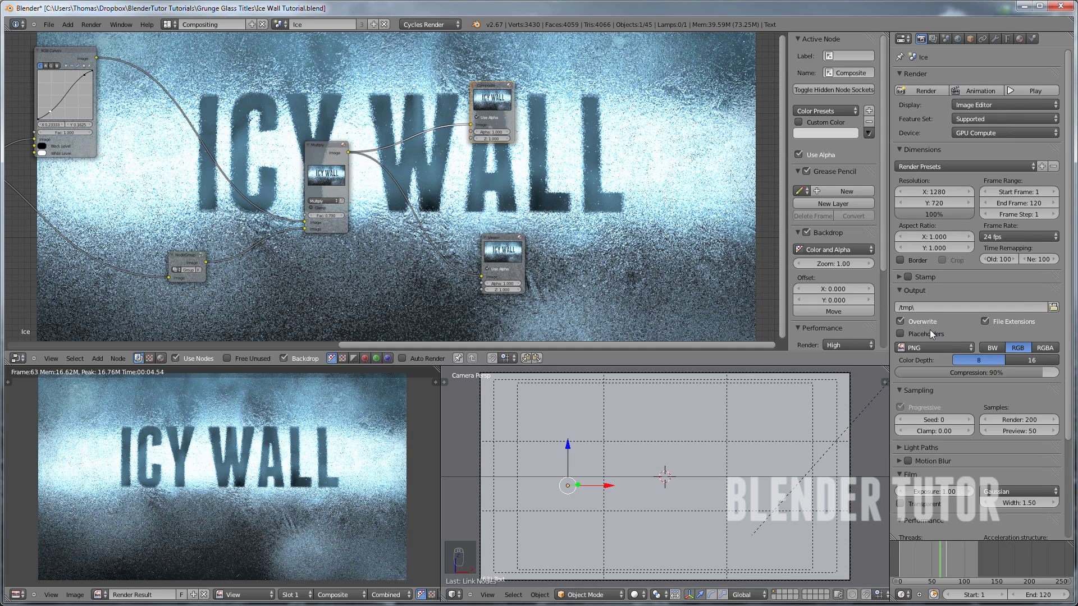
Browse for the render output path and create a folder named Ice Wall Animation on the Desktop
left_click(1053, 307)
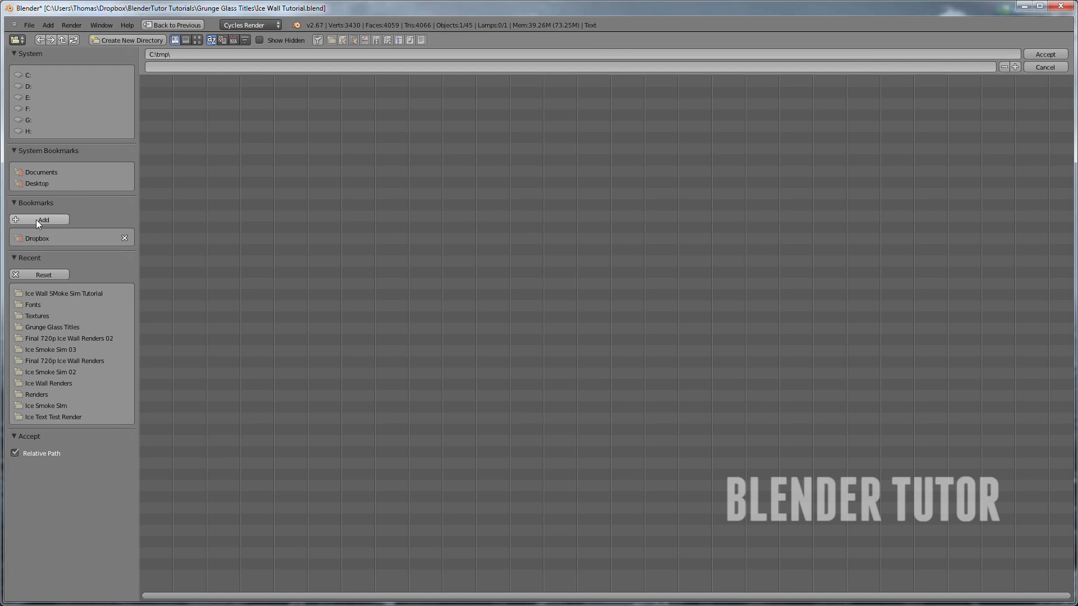
left_click(42, 184)
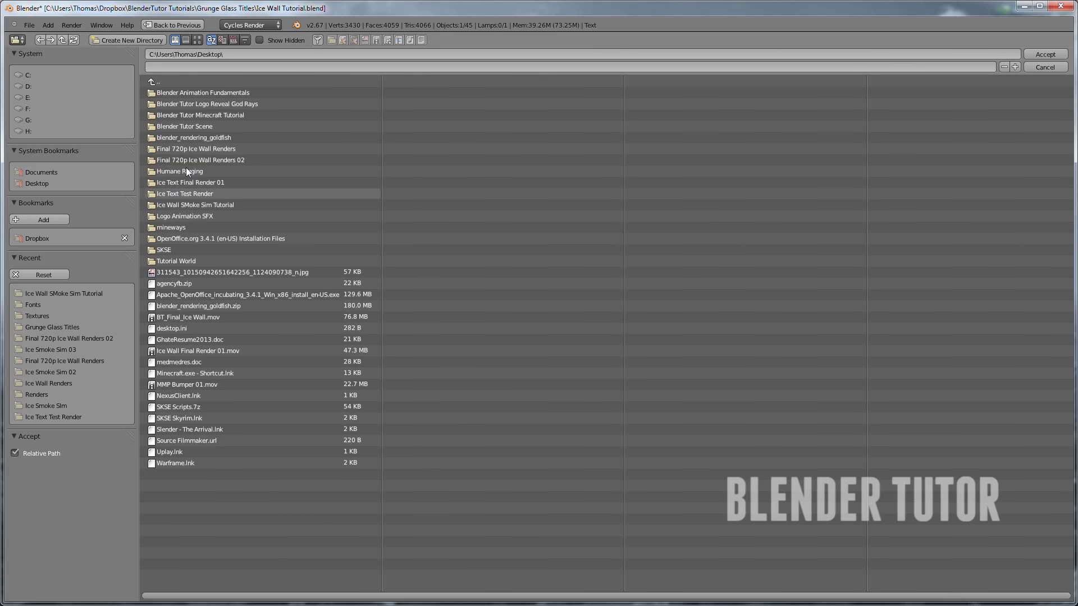
left_click(120, 39)
left_click(118, 40)
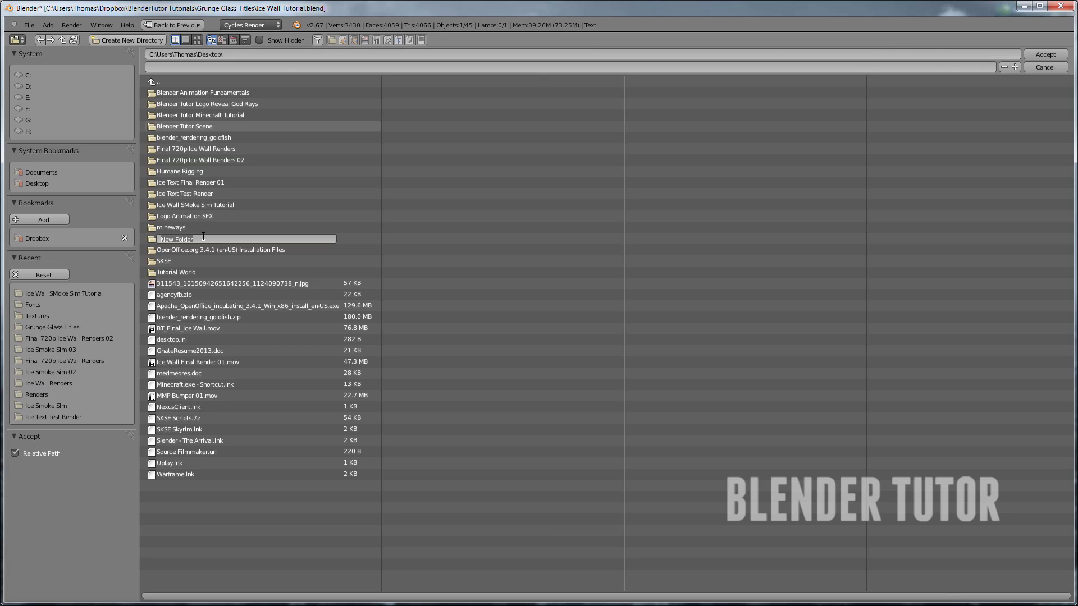
key("BackSpace")
key("Return")
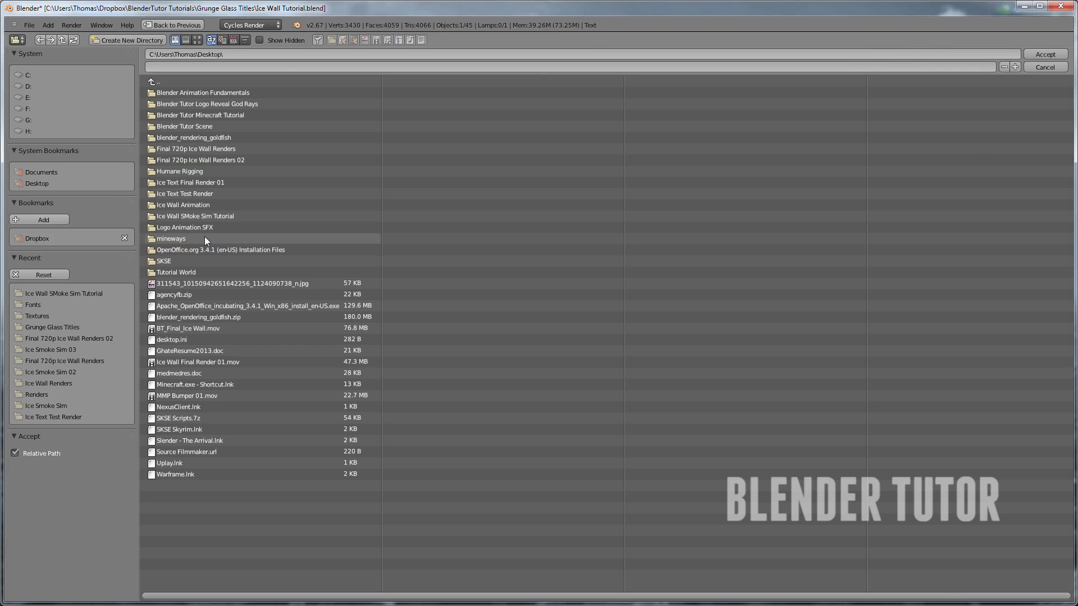
Open the Ice Wall Animation folder, enter the output file name Ice Wall Animation and accept the path
left_click(200, 204)
left_click(201, 65)
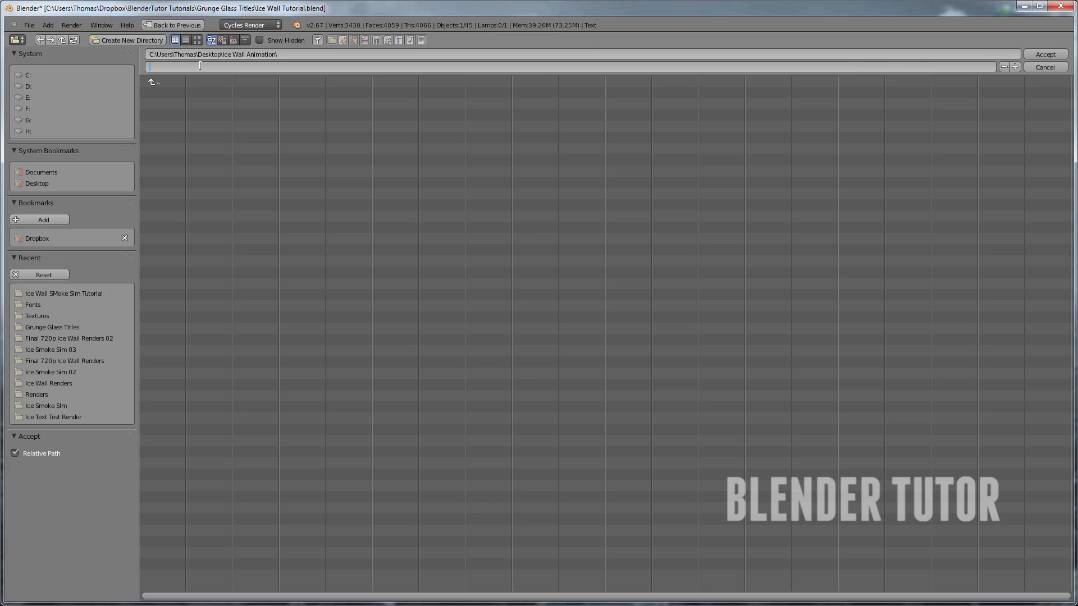
type("Ice Wall Animation")
key("Return")
left_click(1045, 54)
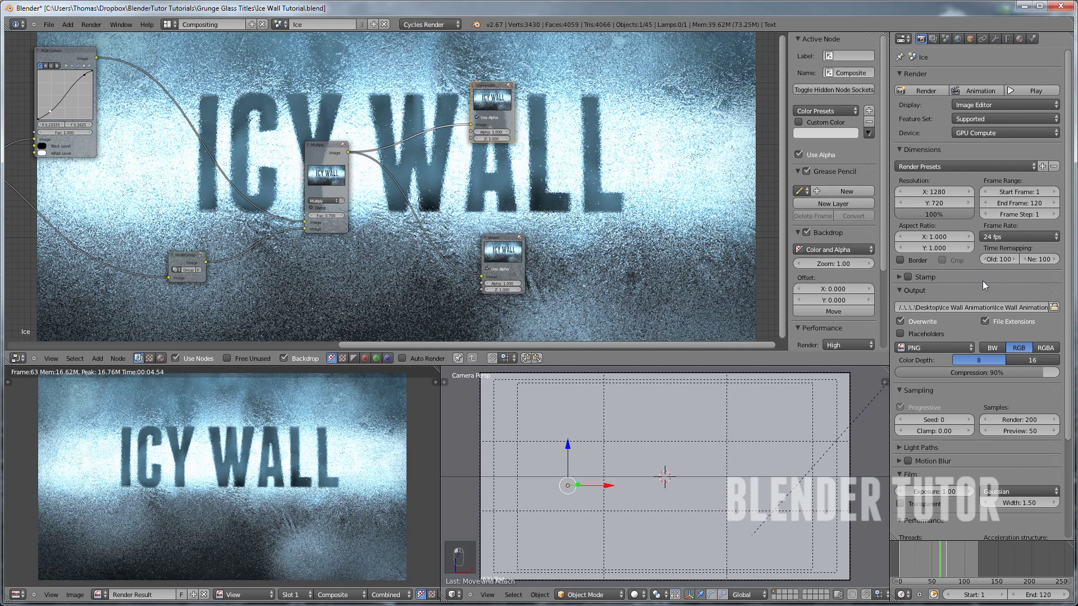
scroll(985, 286, "down", 2)
scroll(940, 298, "up", 2)
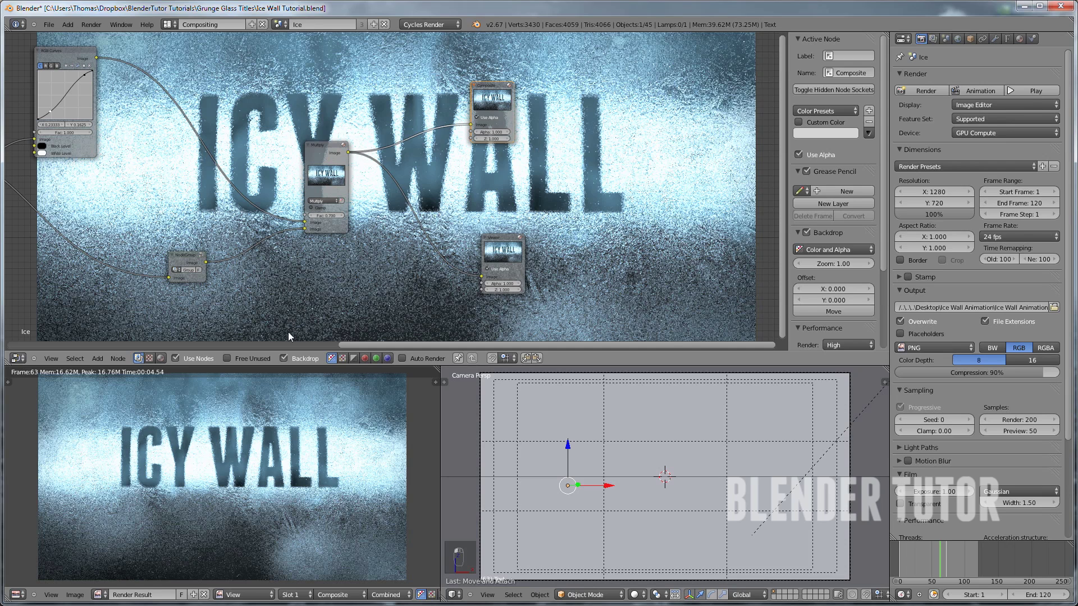
scroll(251, 267, "down", 3)
middle_click_drag(257, 272, 410, 281)
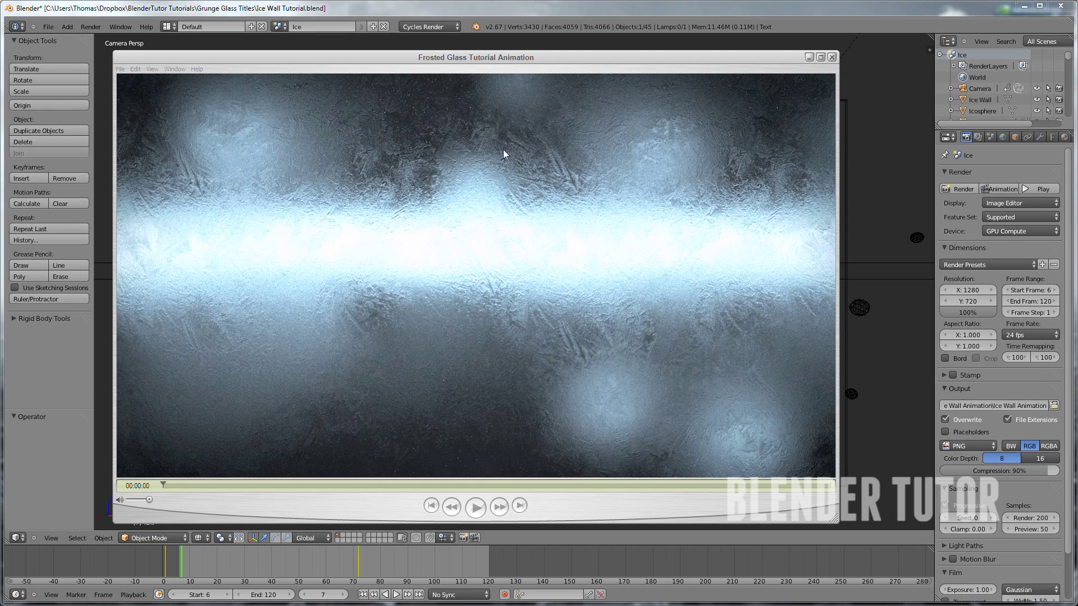
Play the Frosted Glass Tutorial Animation movie in the media player and scrub back to about 2 seconds
mouse_move(472, 56)
left_mouse_down()
mouse_move(452, 63)
mouse_move(464, 57)
left_mouse_up()
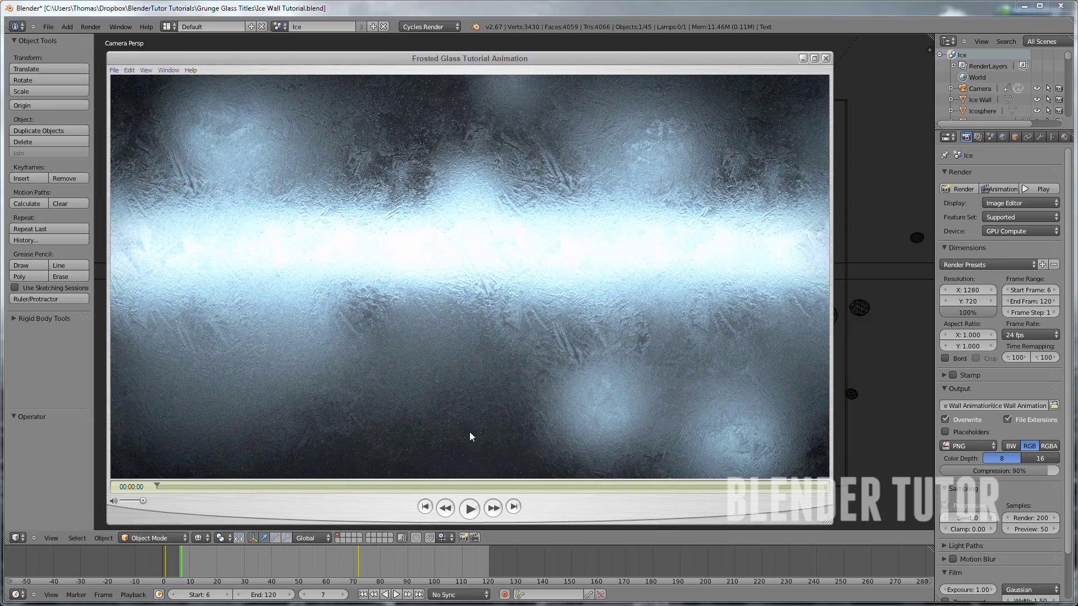
left_click(469, 509)
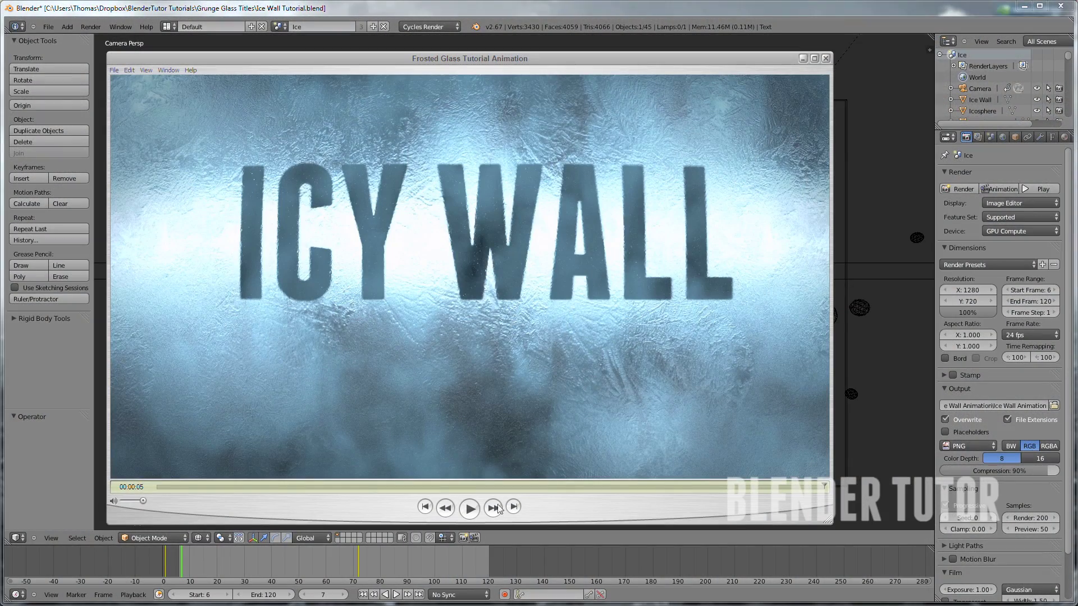
left_click_drag(824, 486, 537, 476)
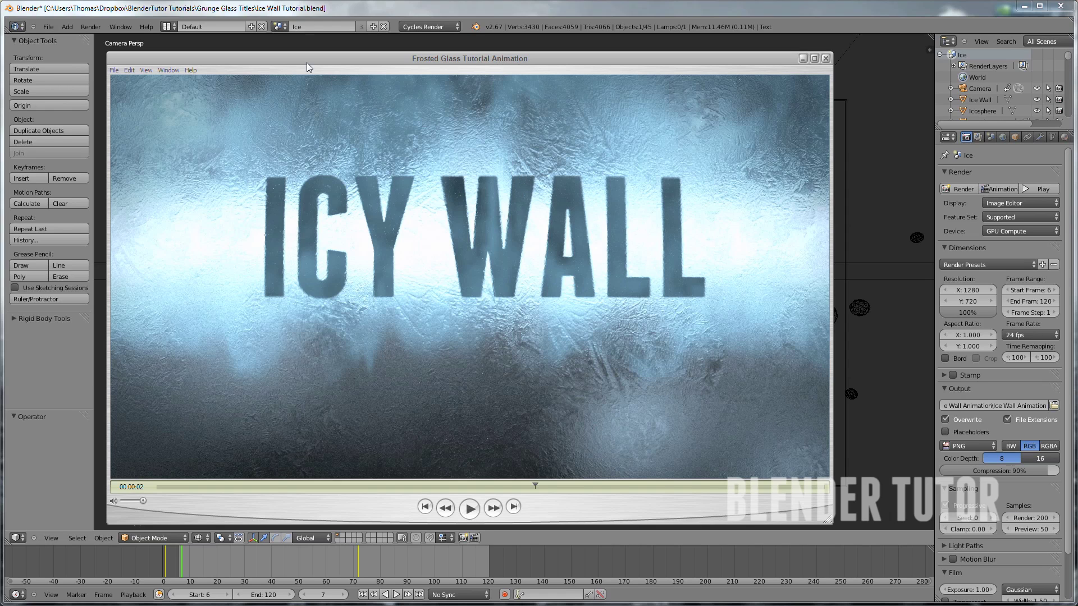
left_click_drag(294, 59, 281, 44)
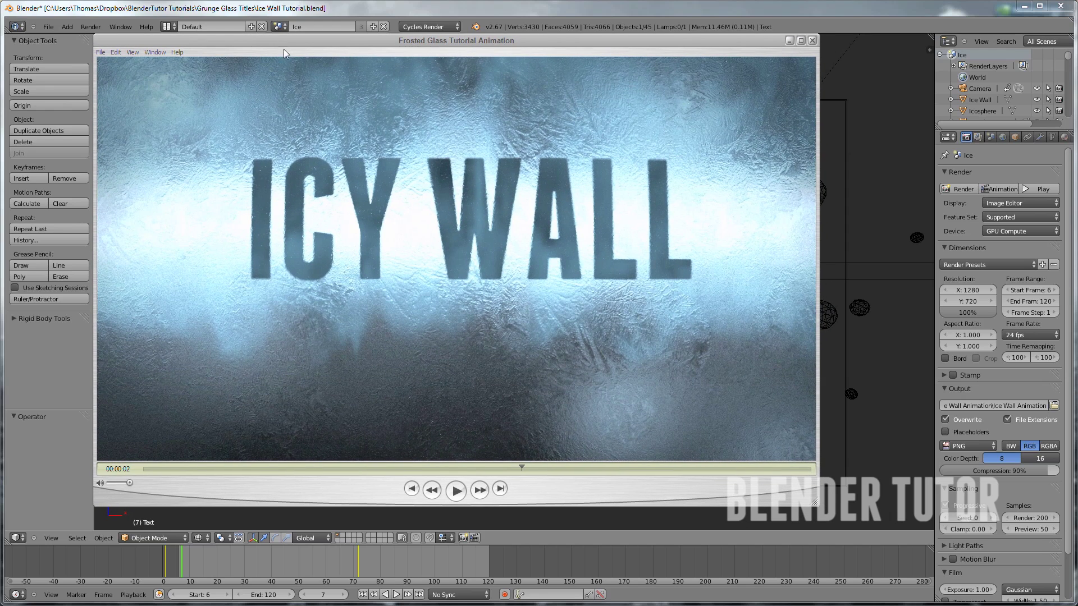